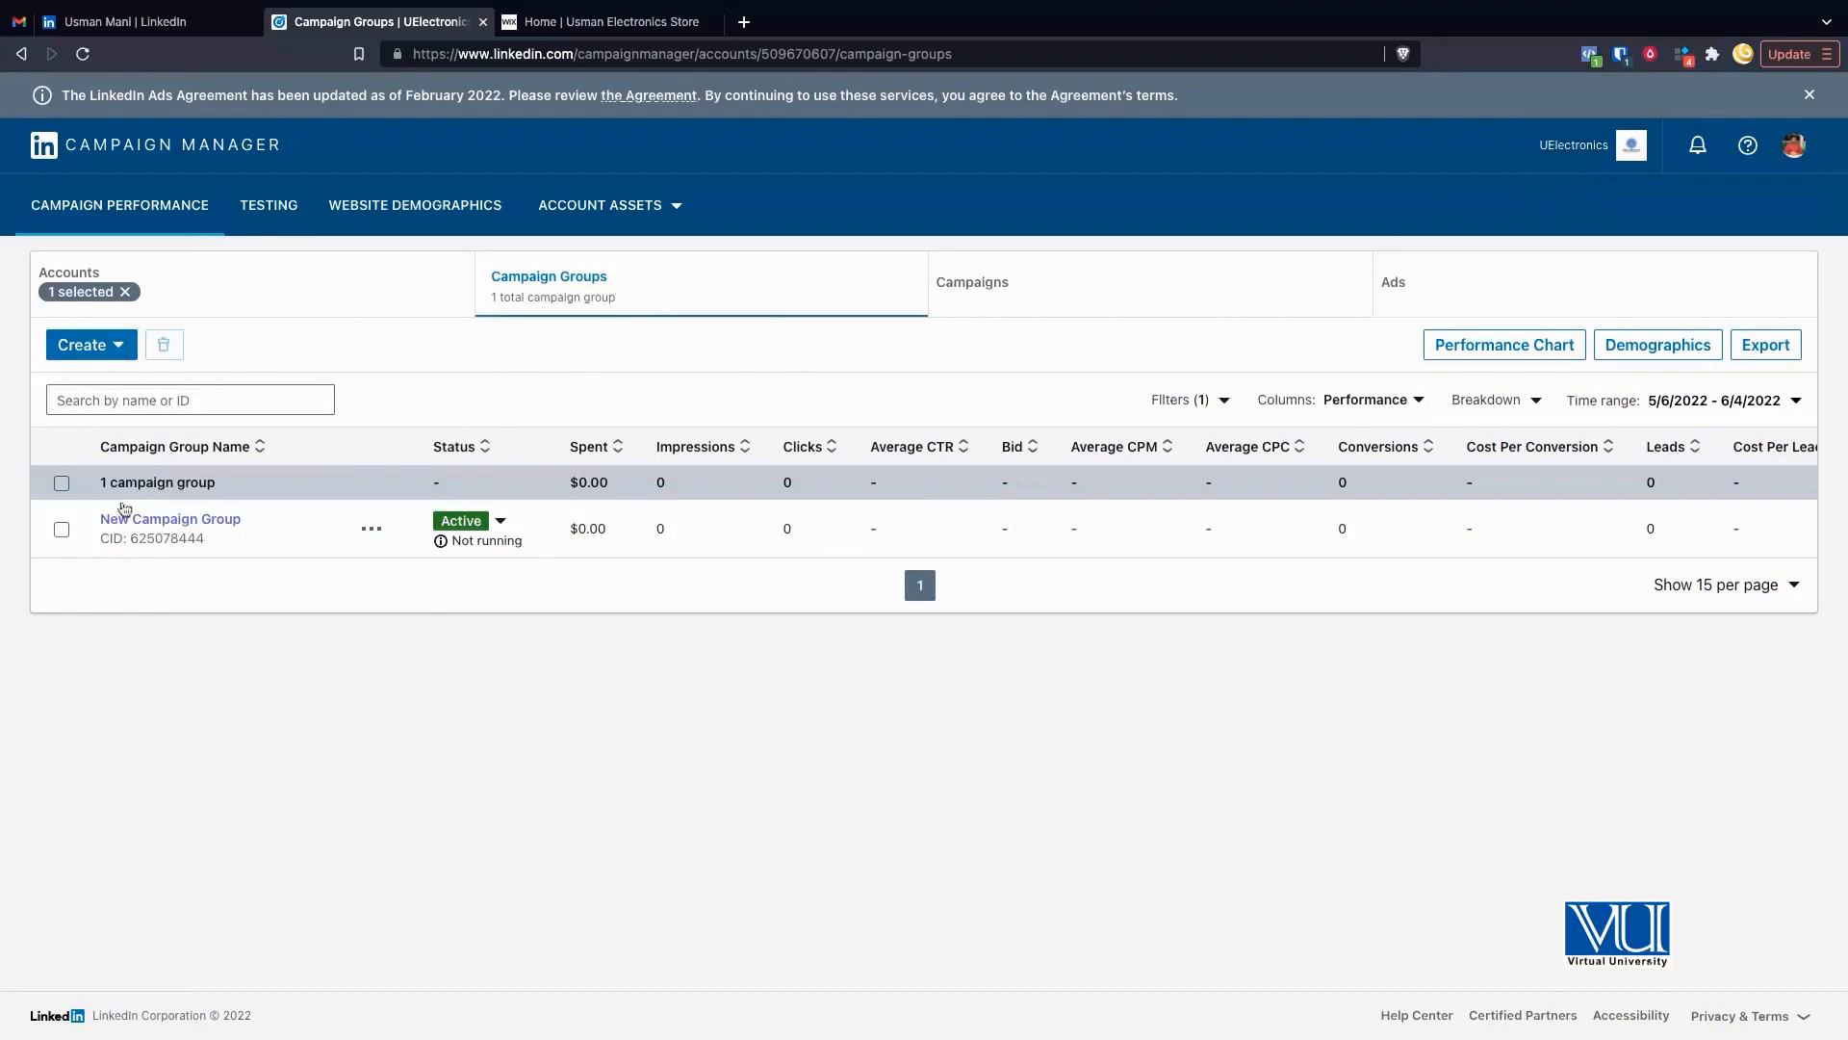
Start a new campaign from the Campaign Groups page
click(109, 358)
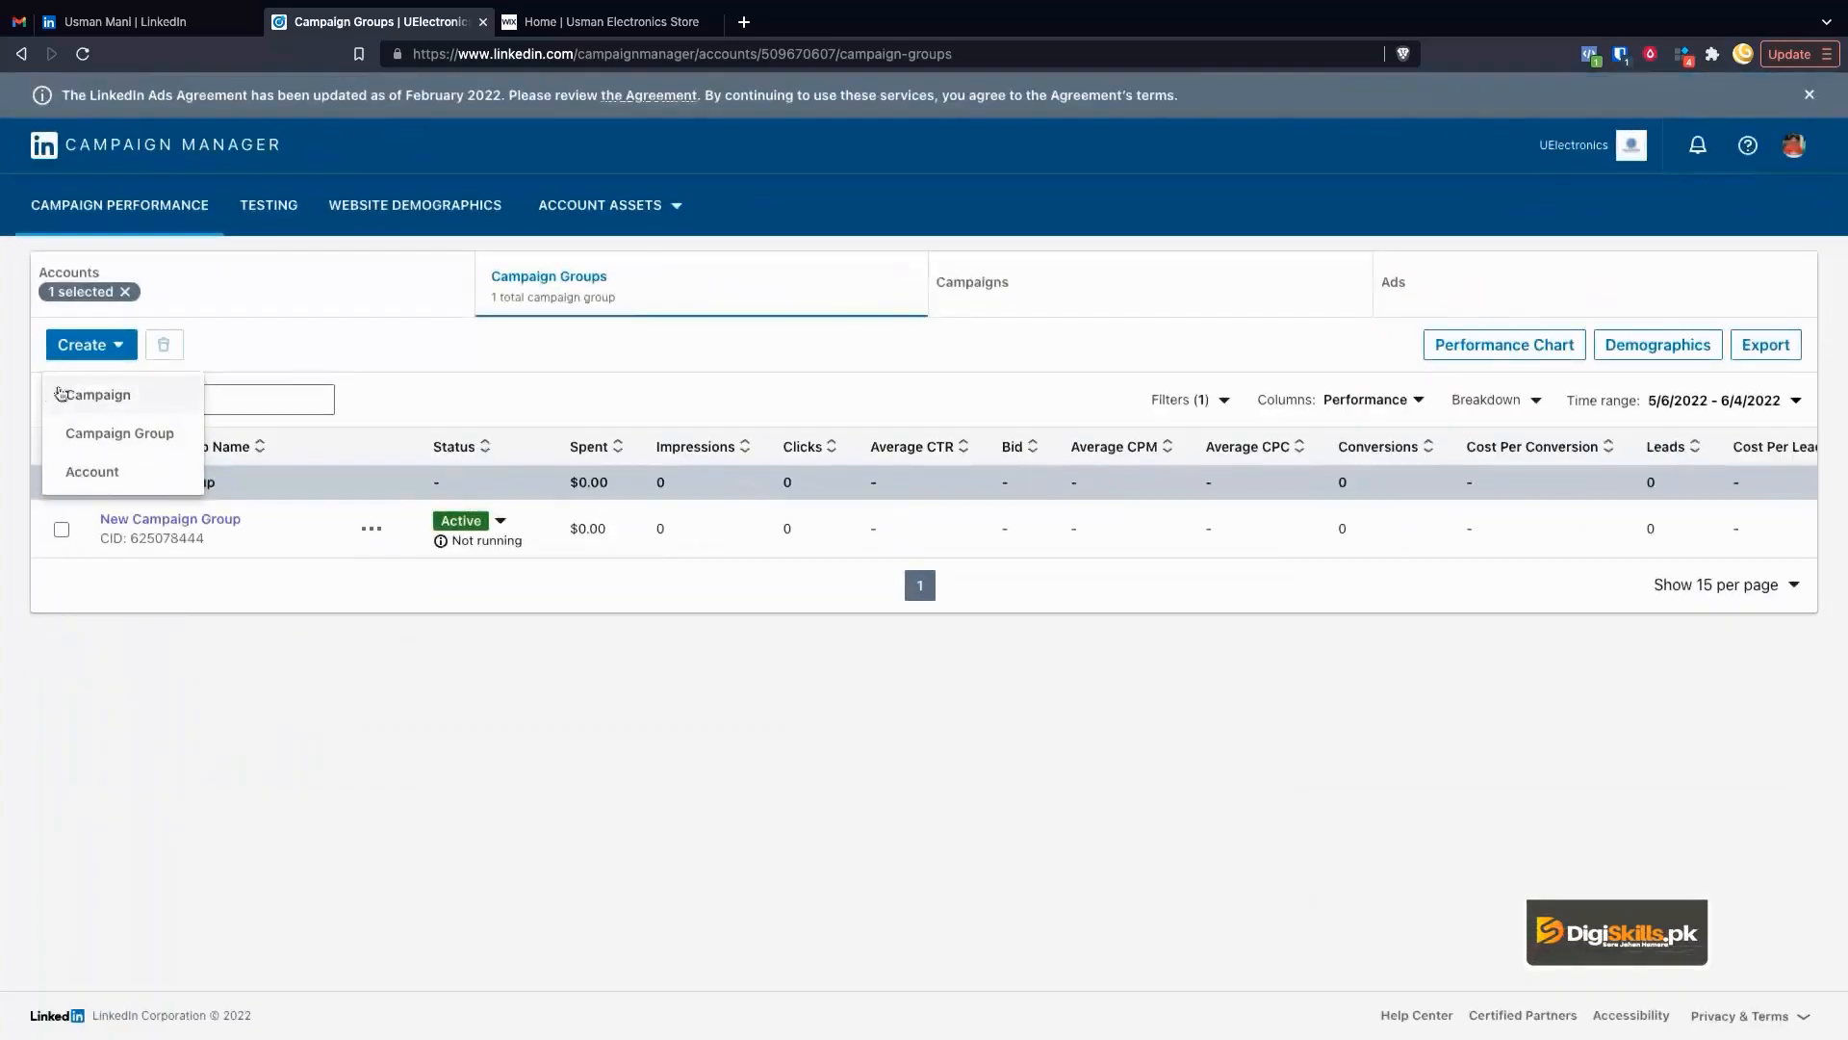
click(325, 556)
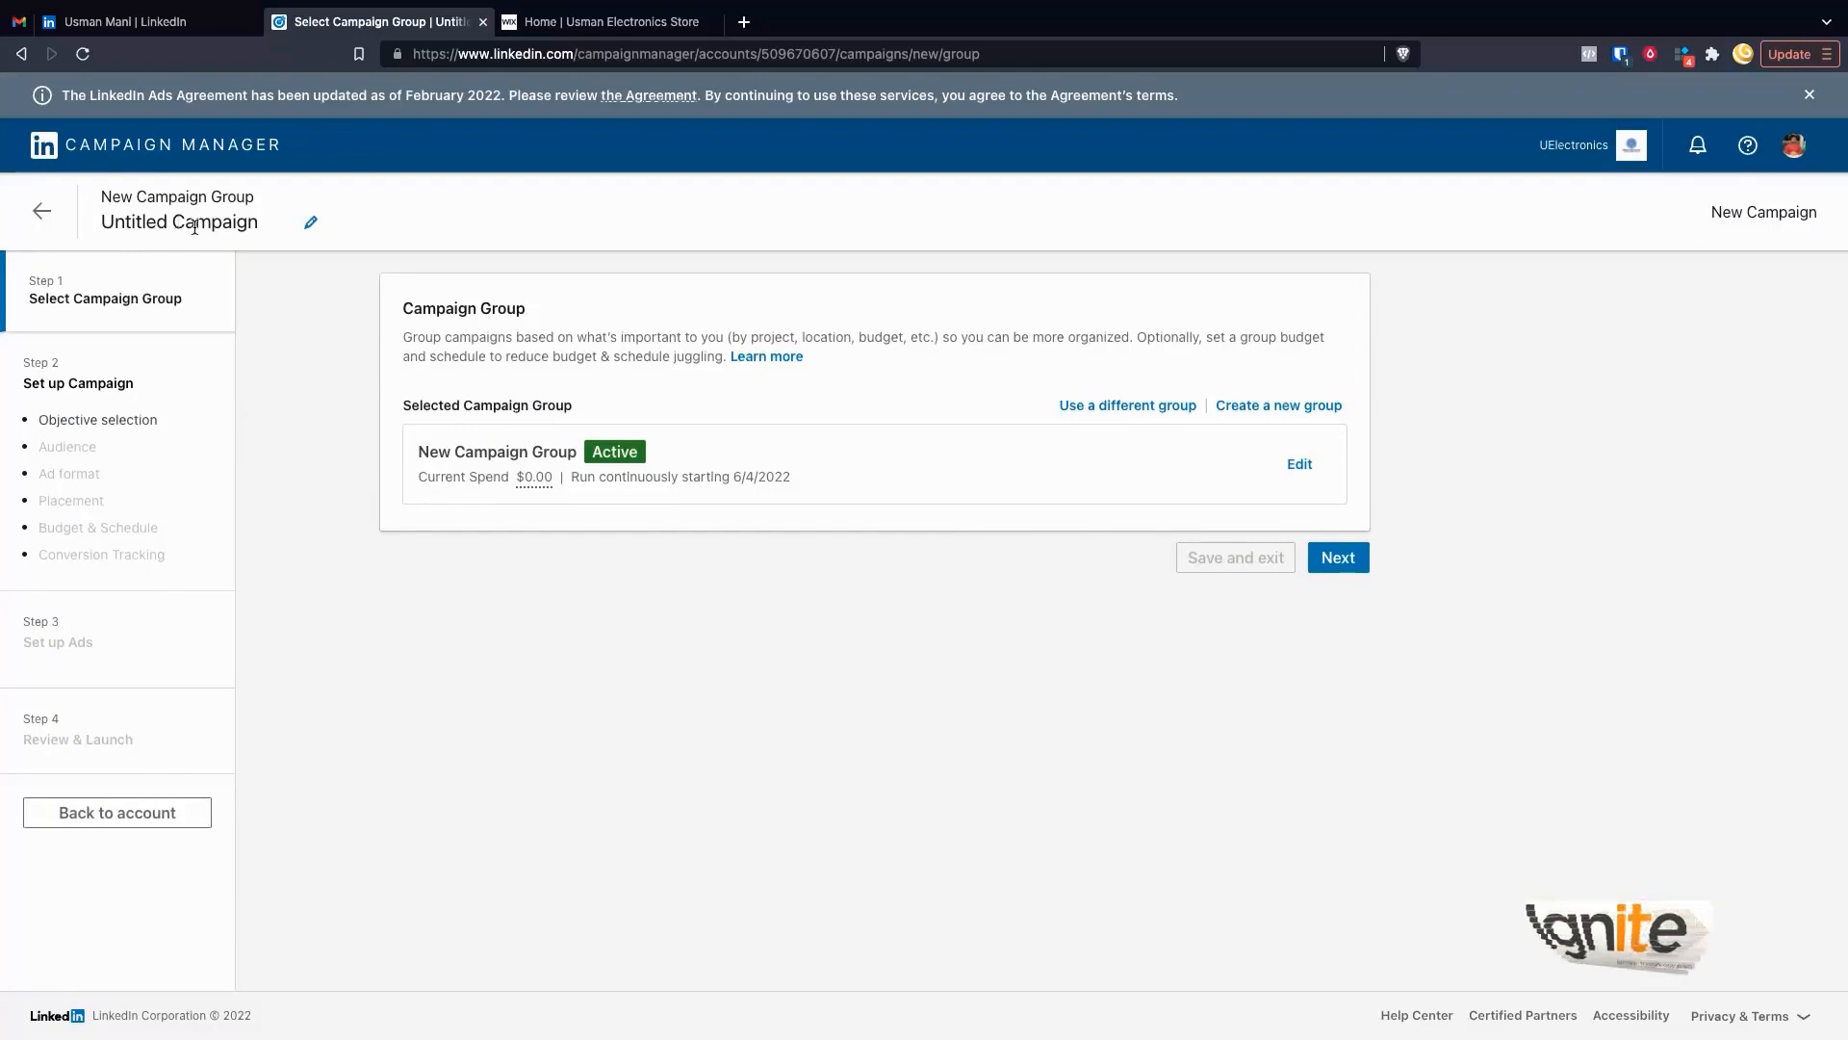
scroll(195, 227, up, 5)
scroll(462, 529, down, 2)
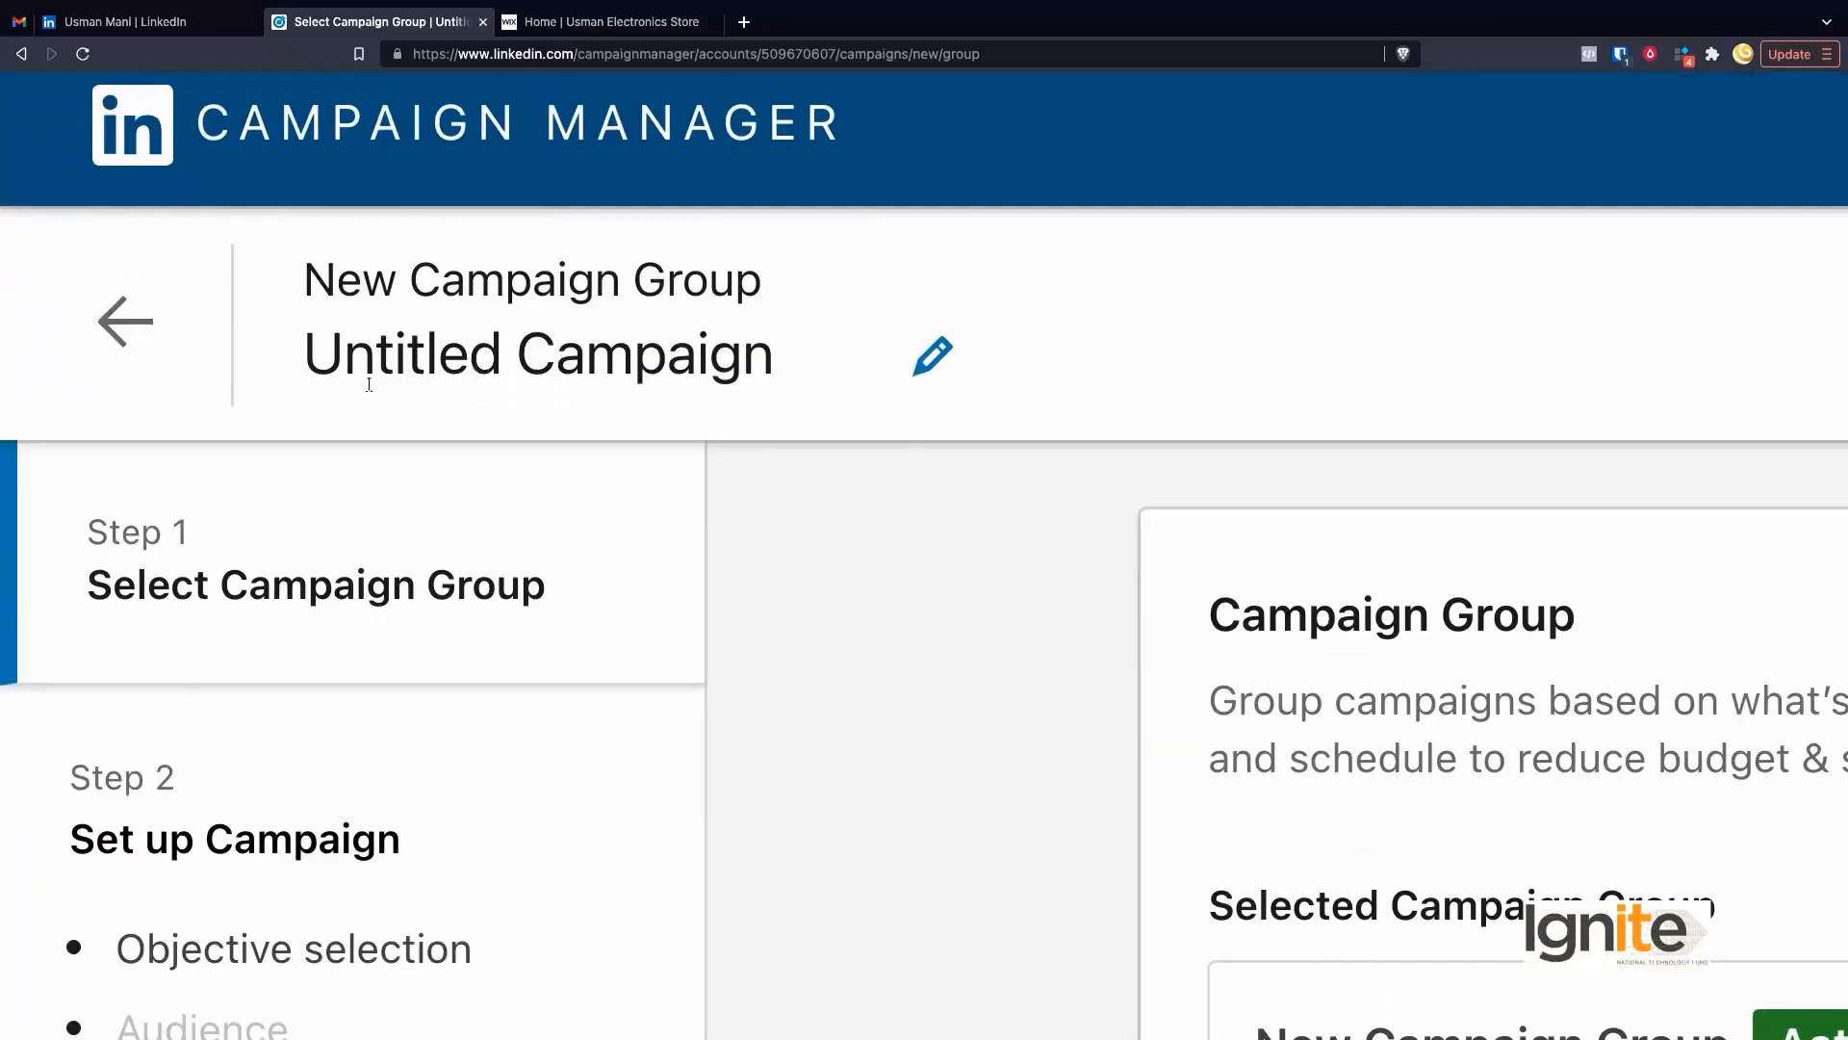
scroll(719, 385, down, 5)
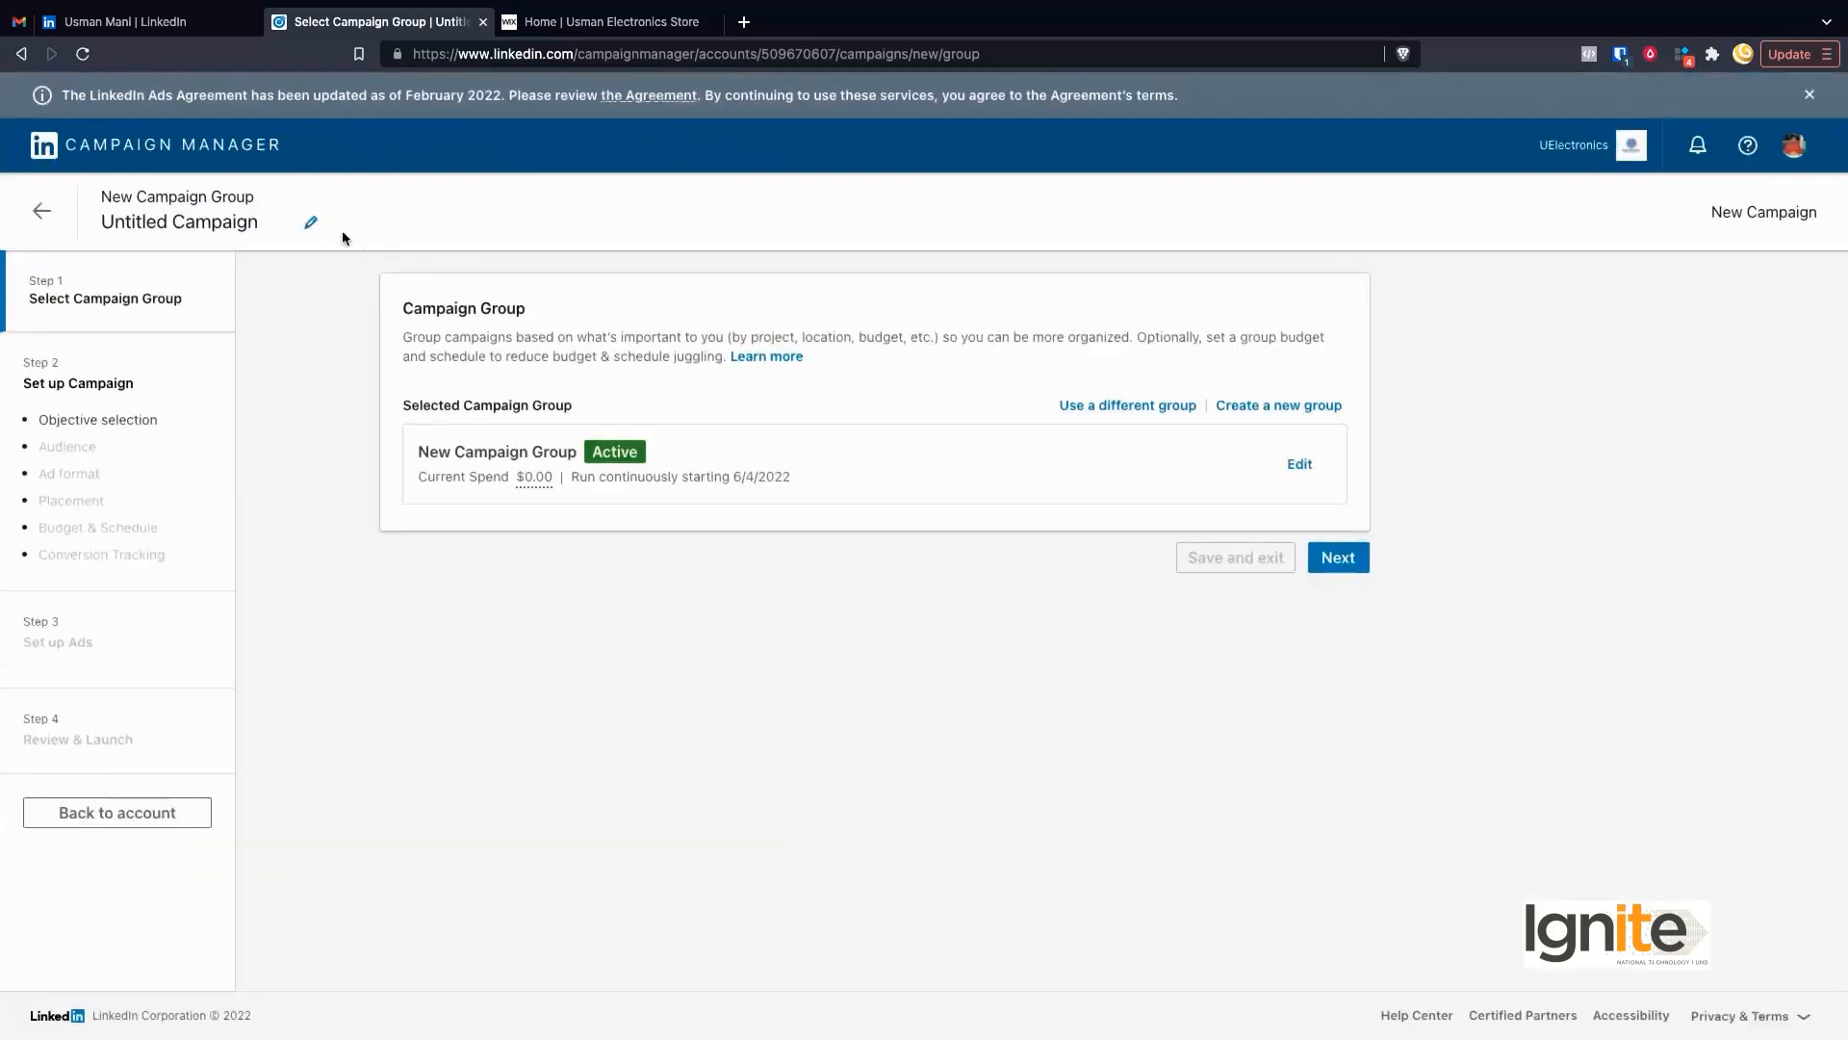
Rename the untitled campaign as "C01- Leads B2B - IT Businesses"
click(312, 227)
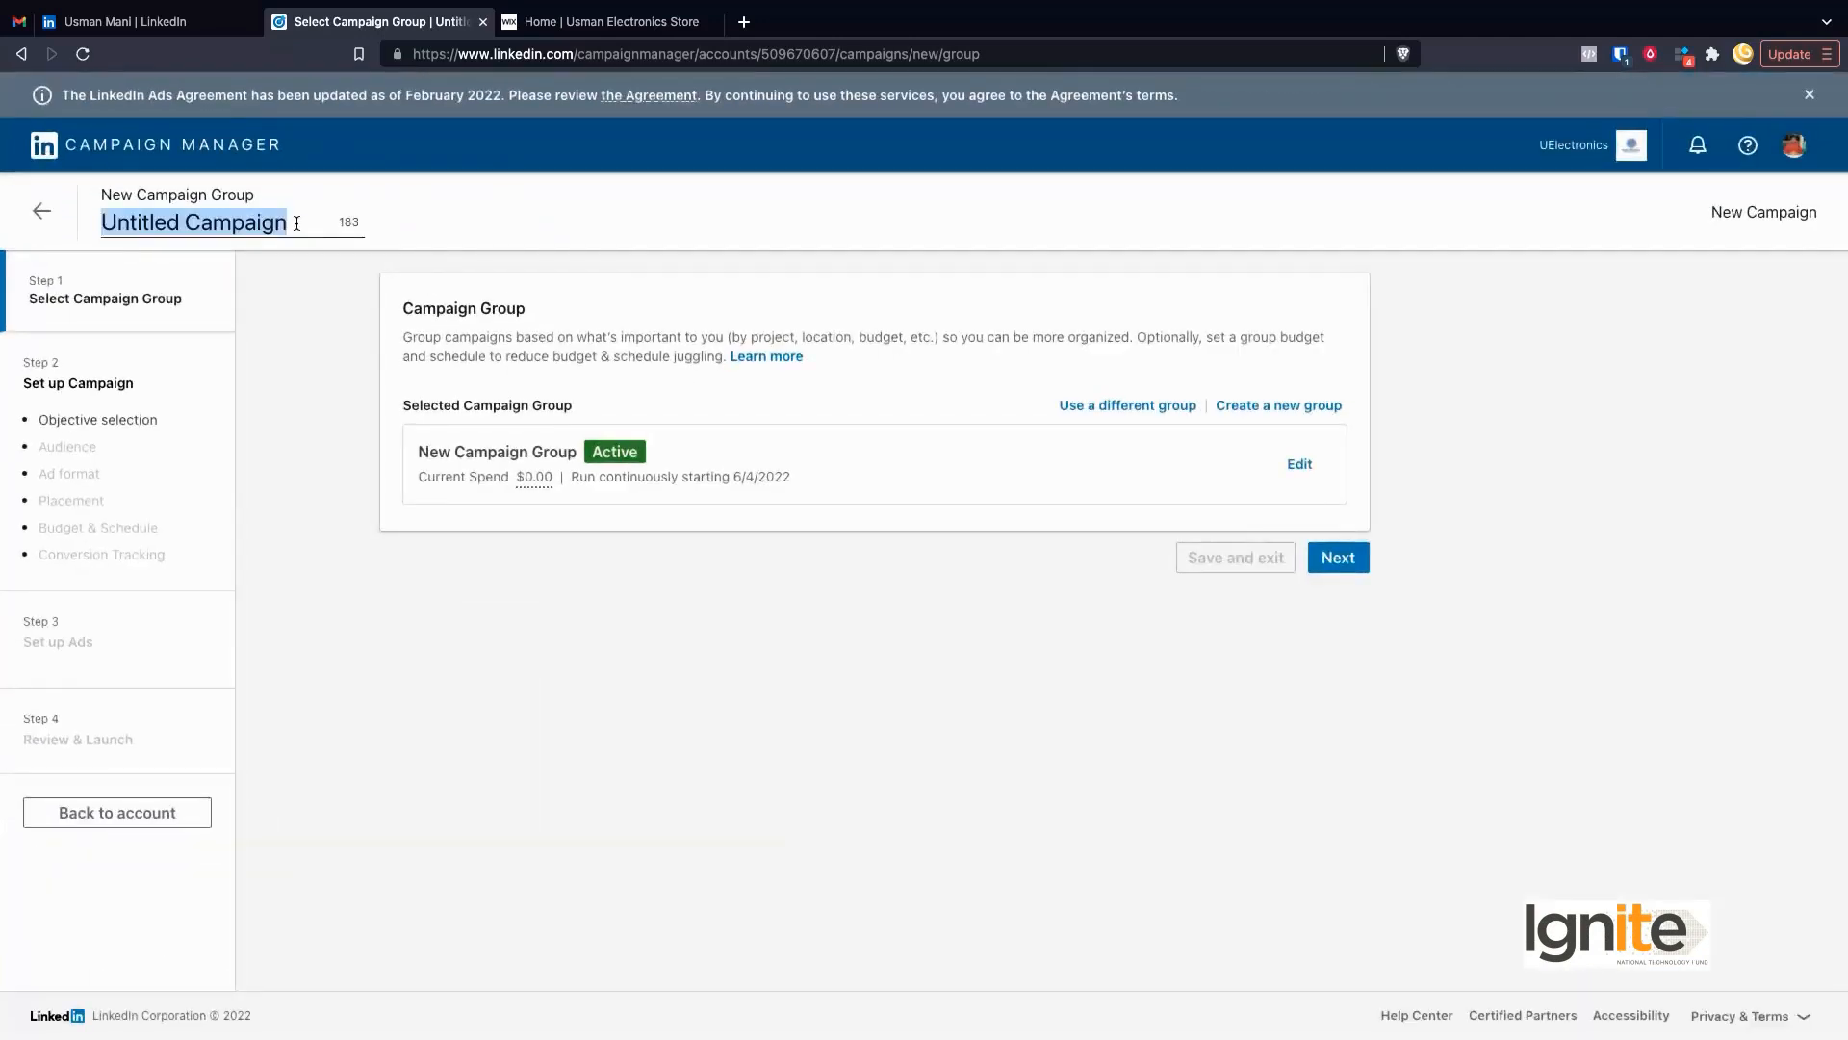
text(C01)
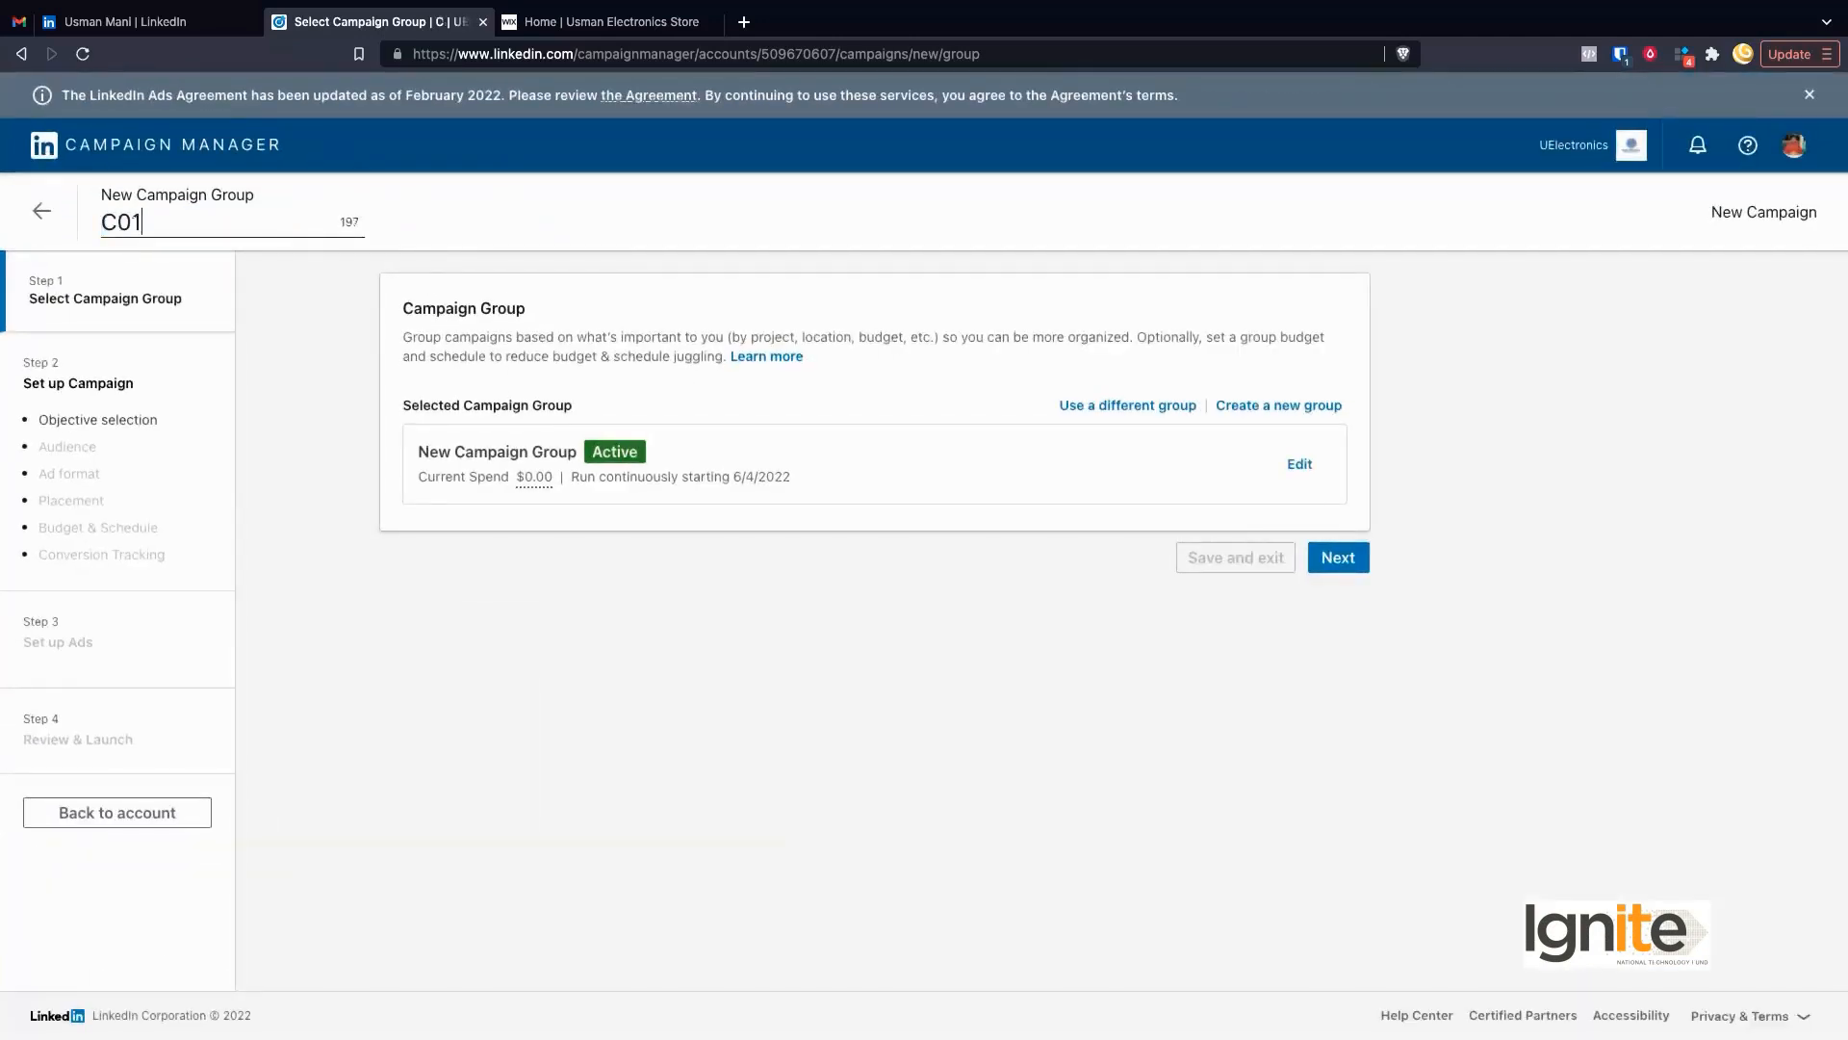
text(- L)
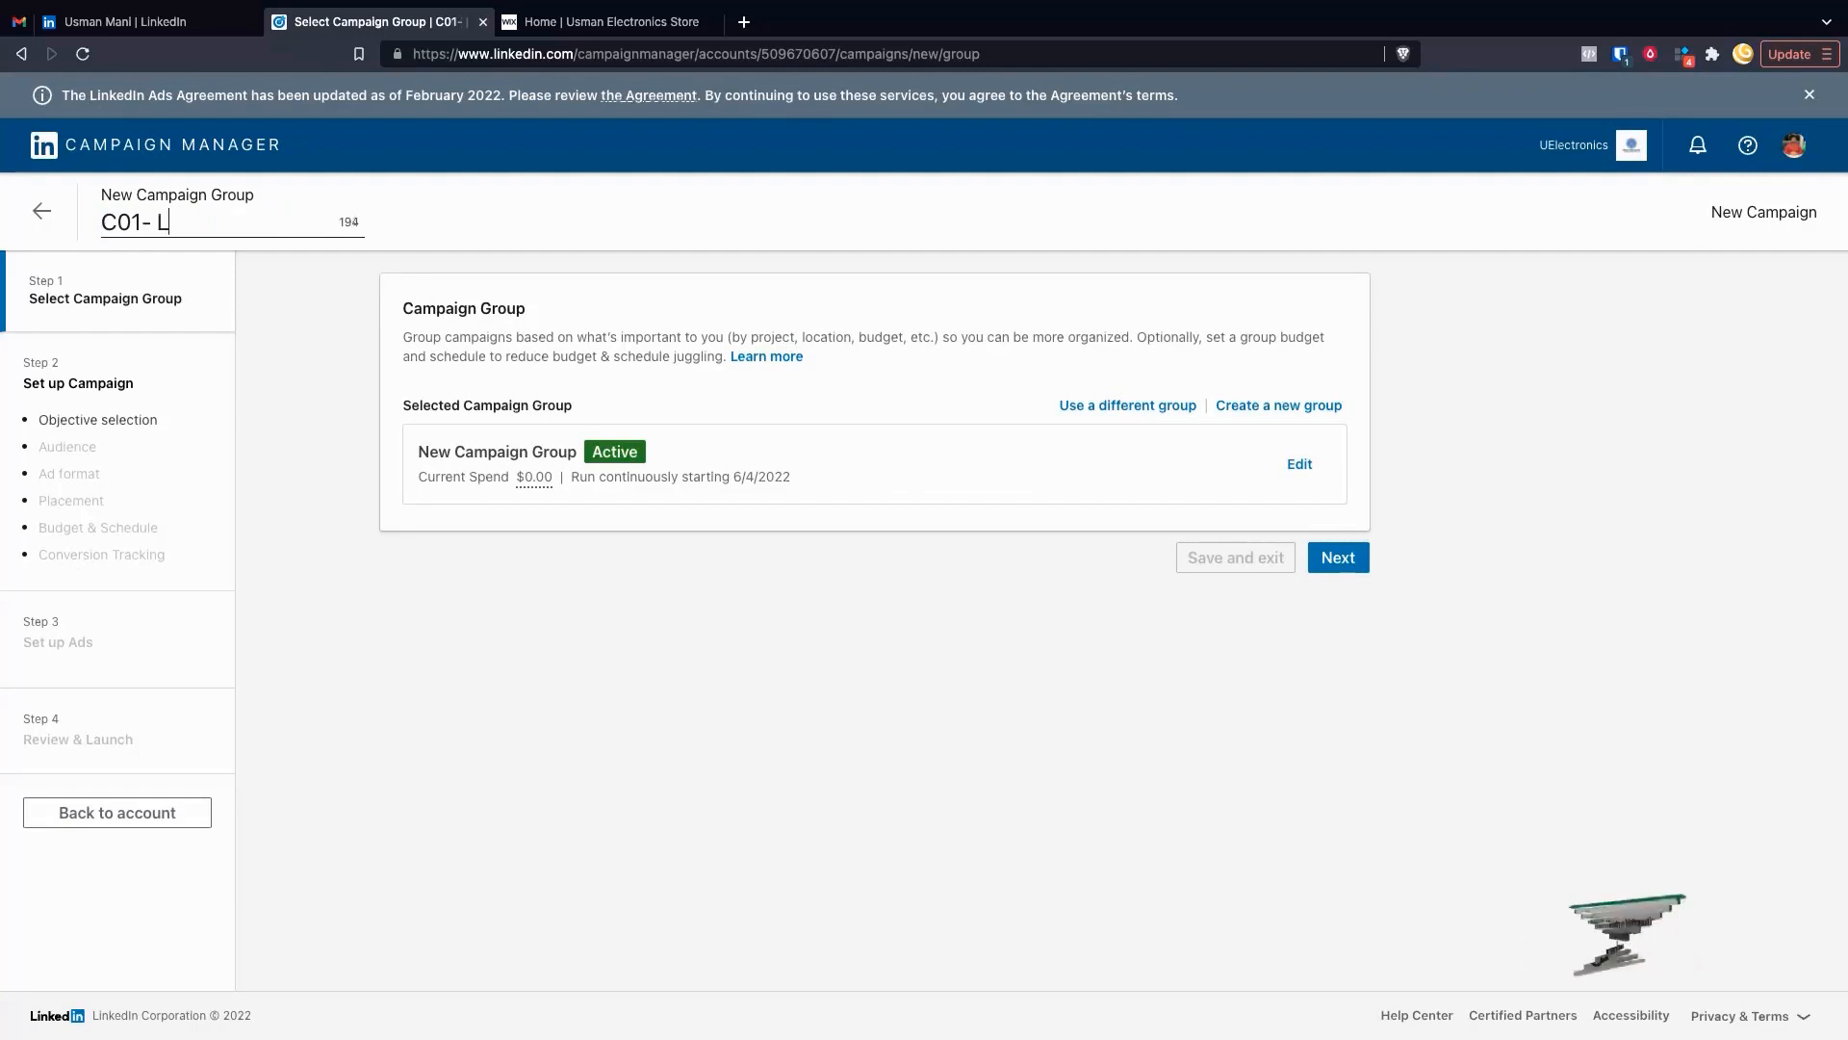
text(eads )
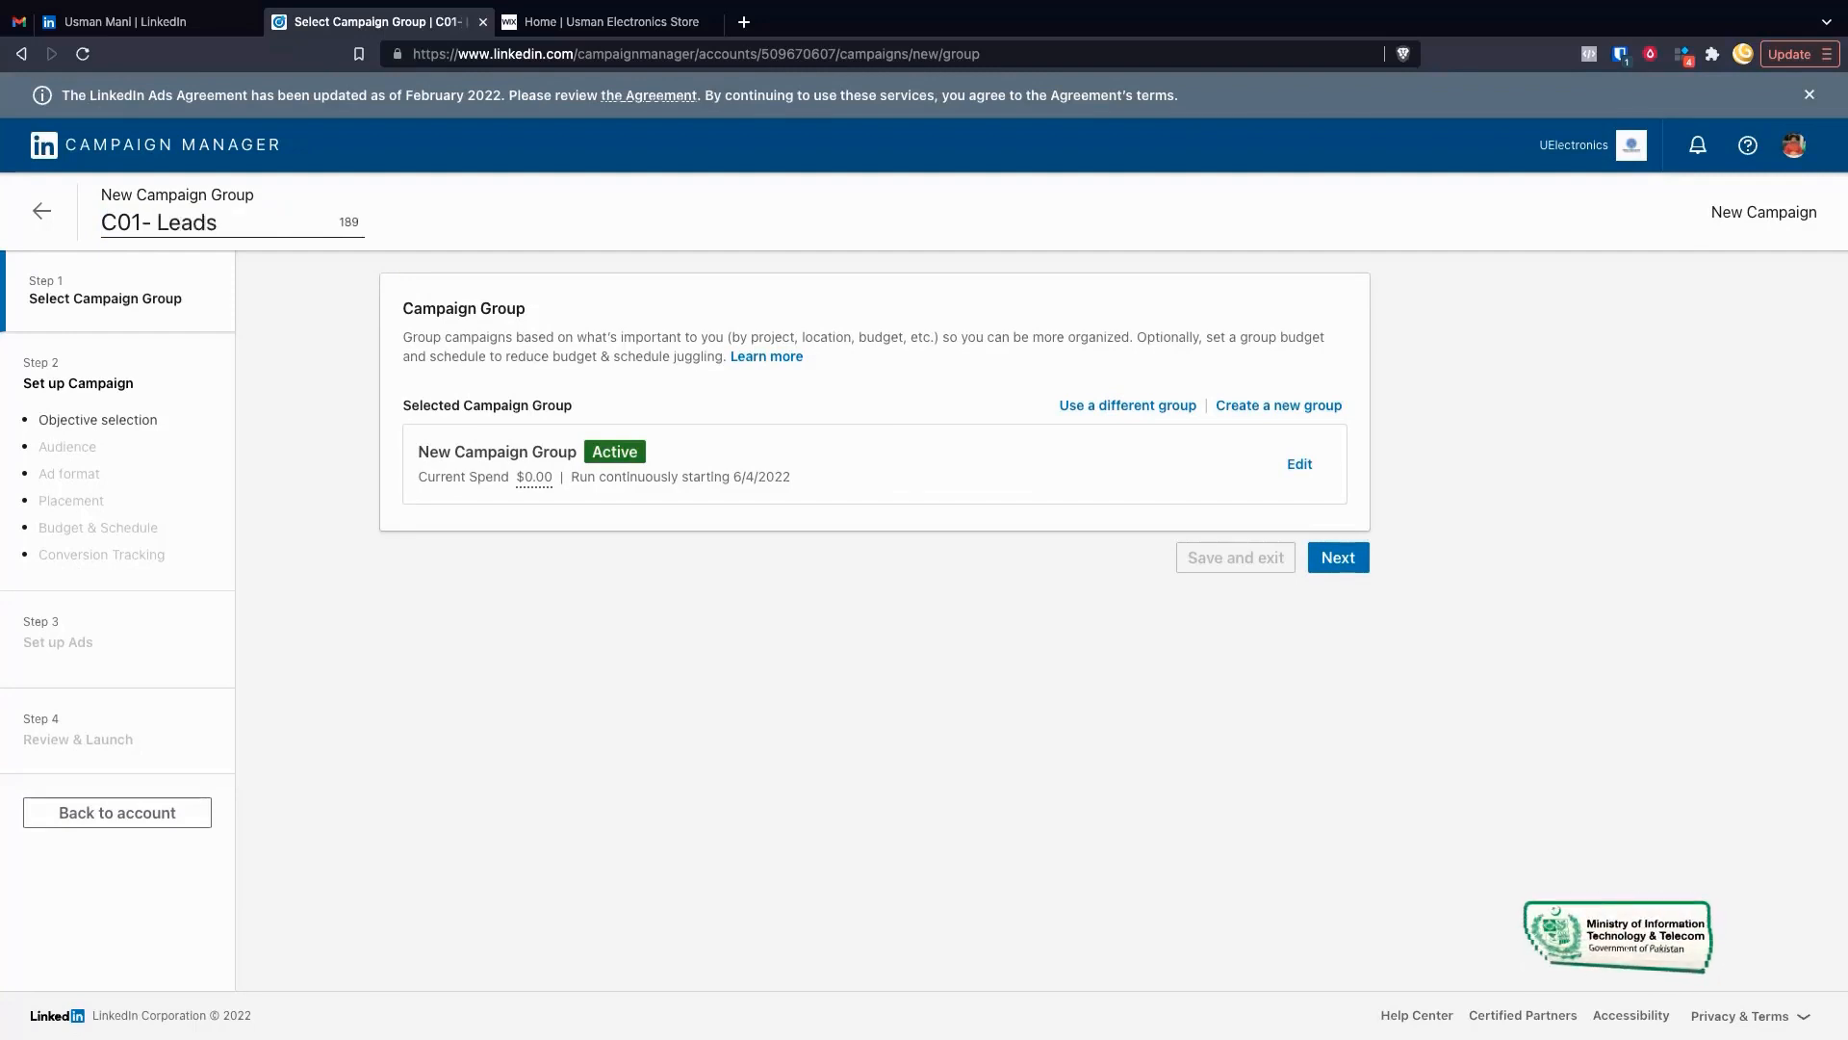
text(B2B - IT bus)
text(Business)
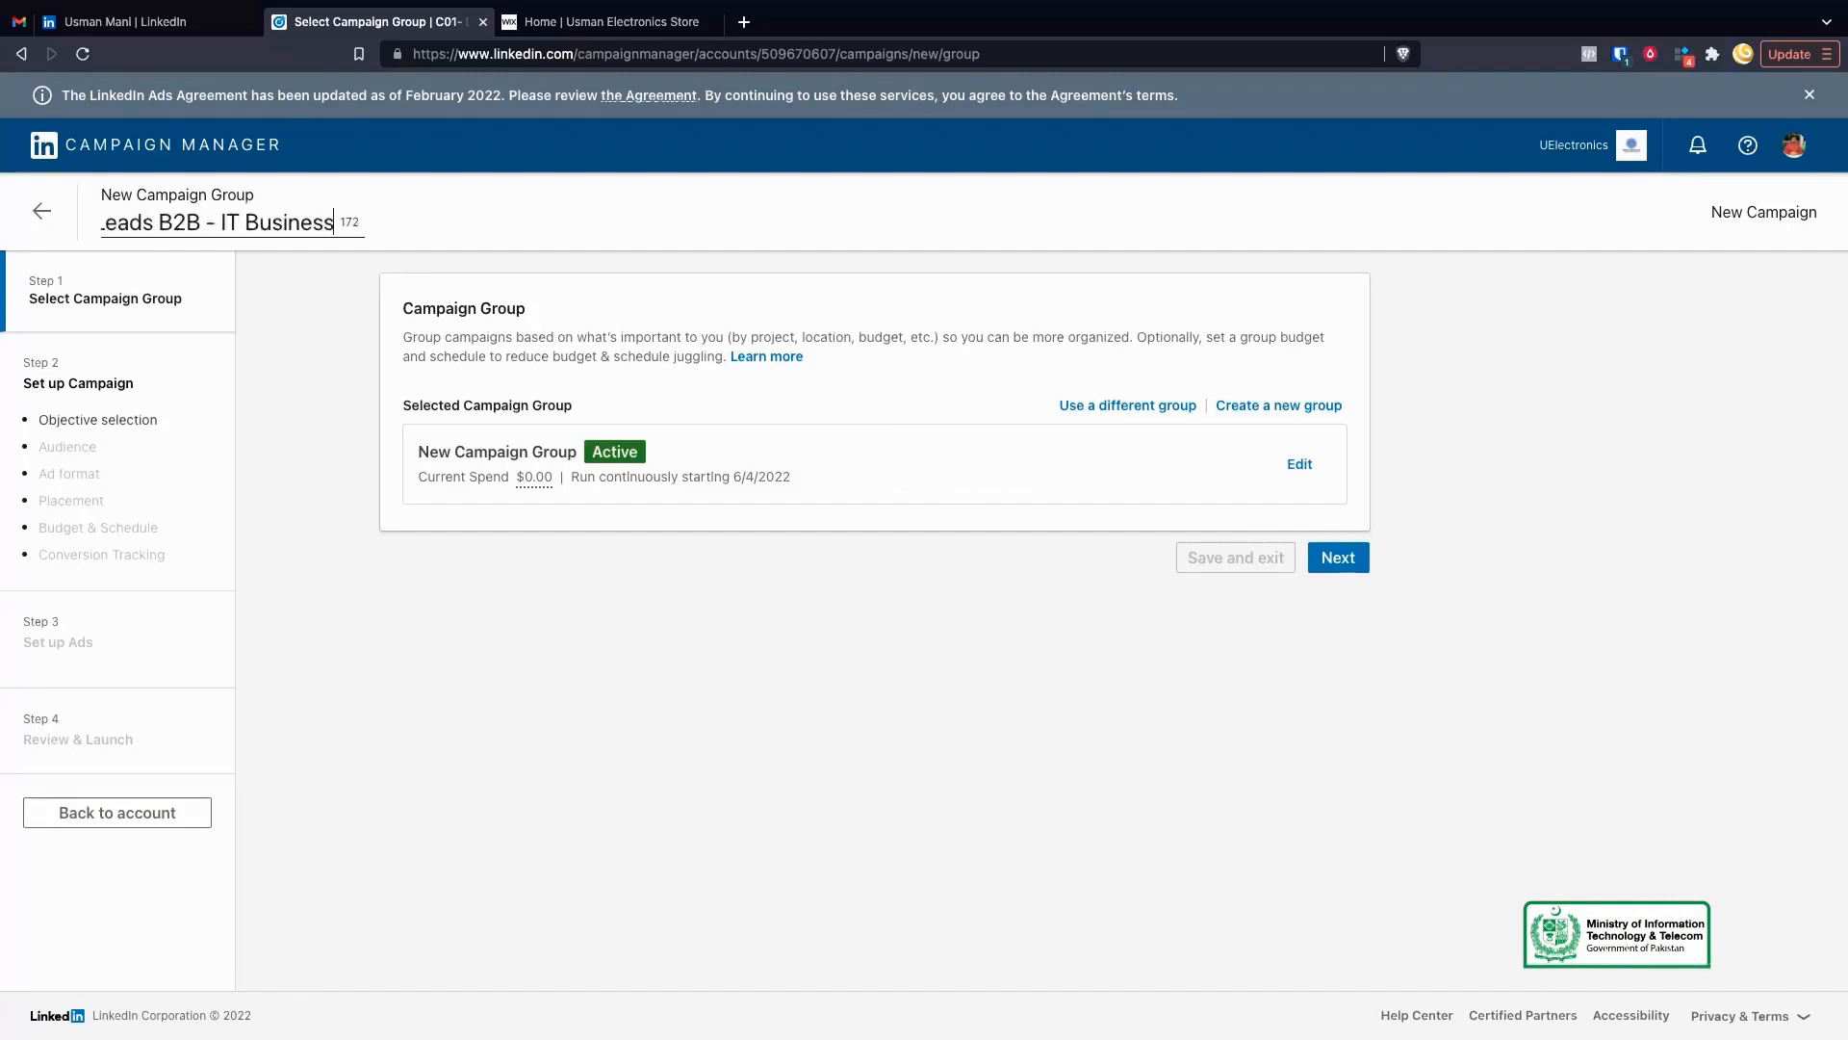
text(es)
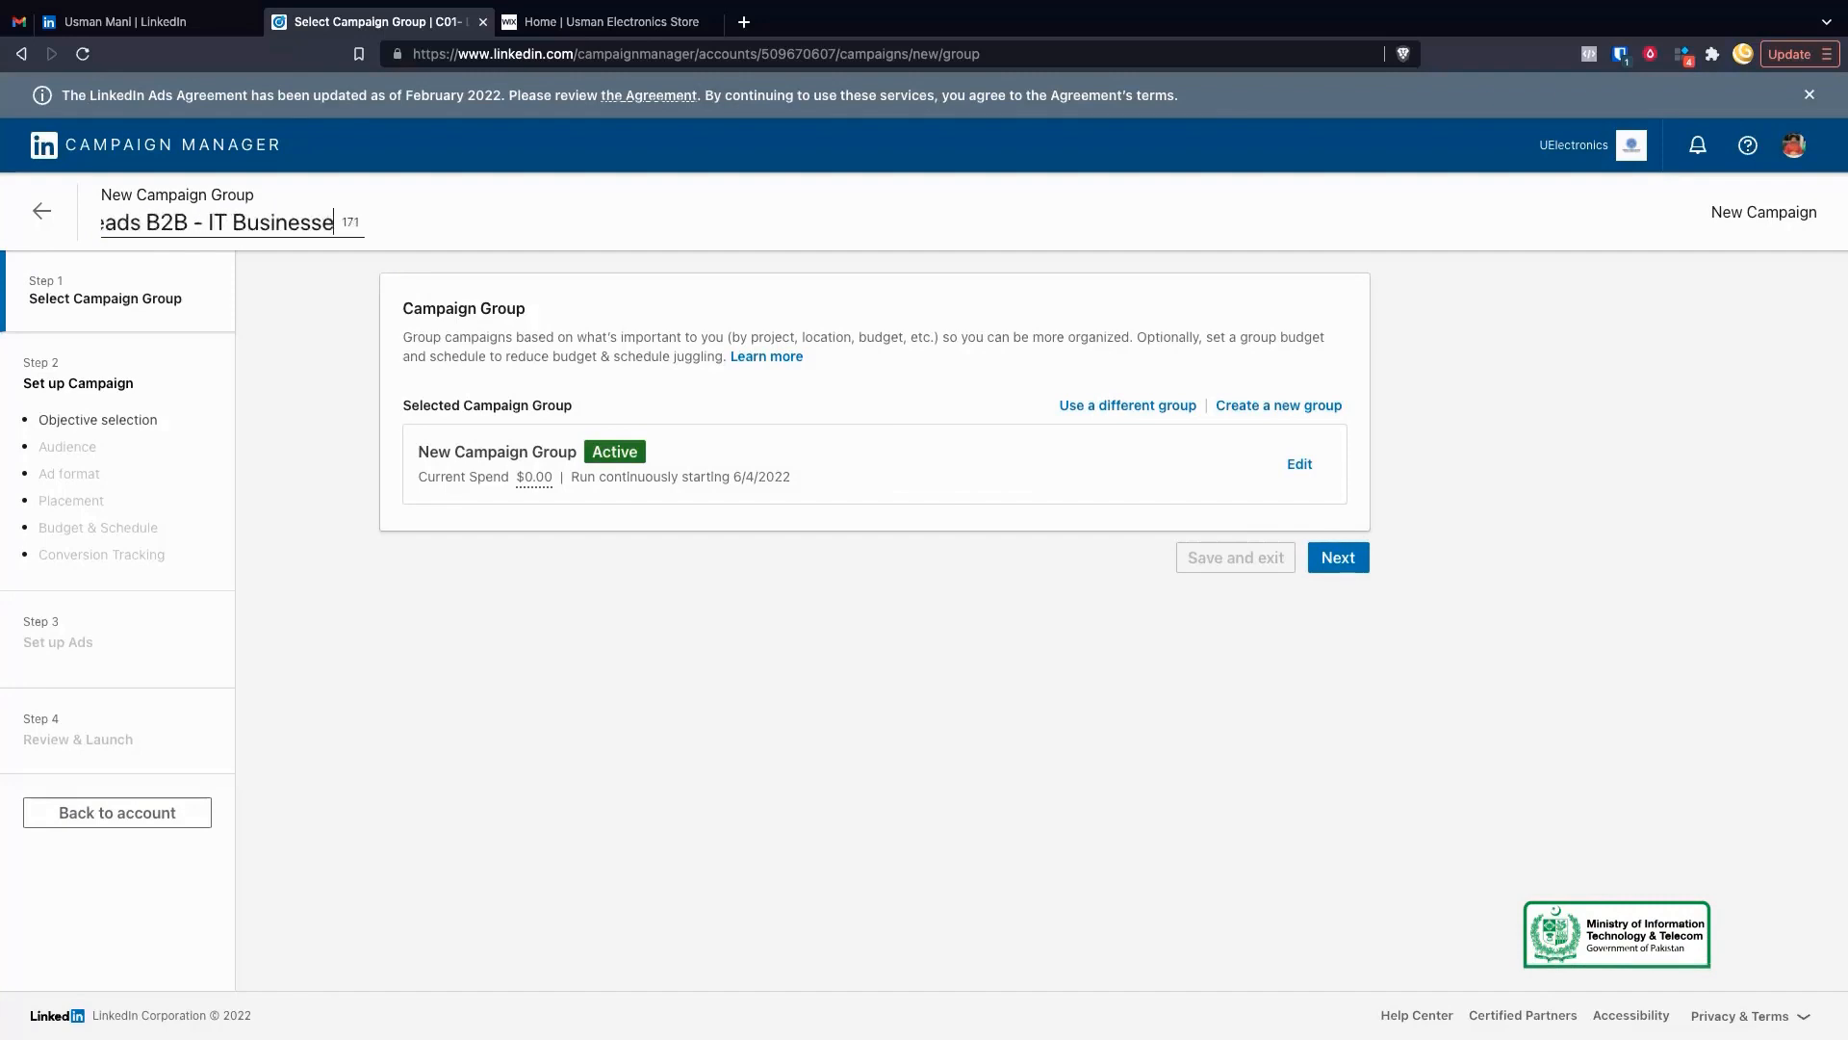
click(287, 315)
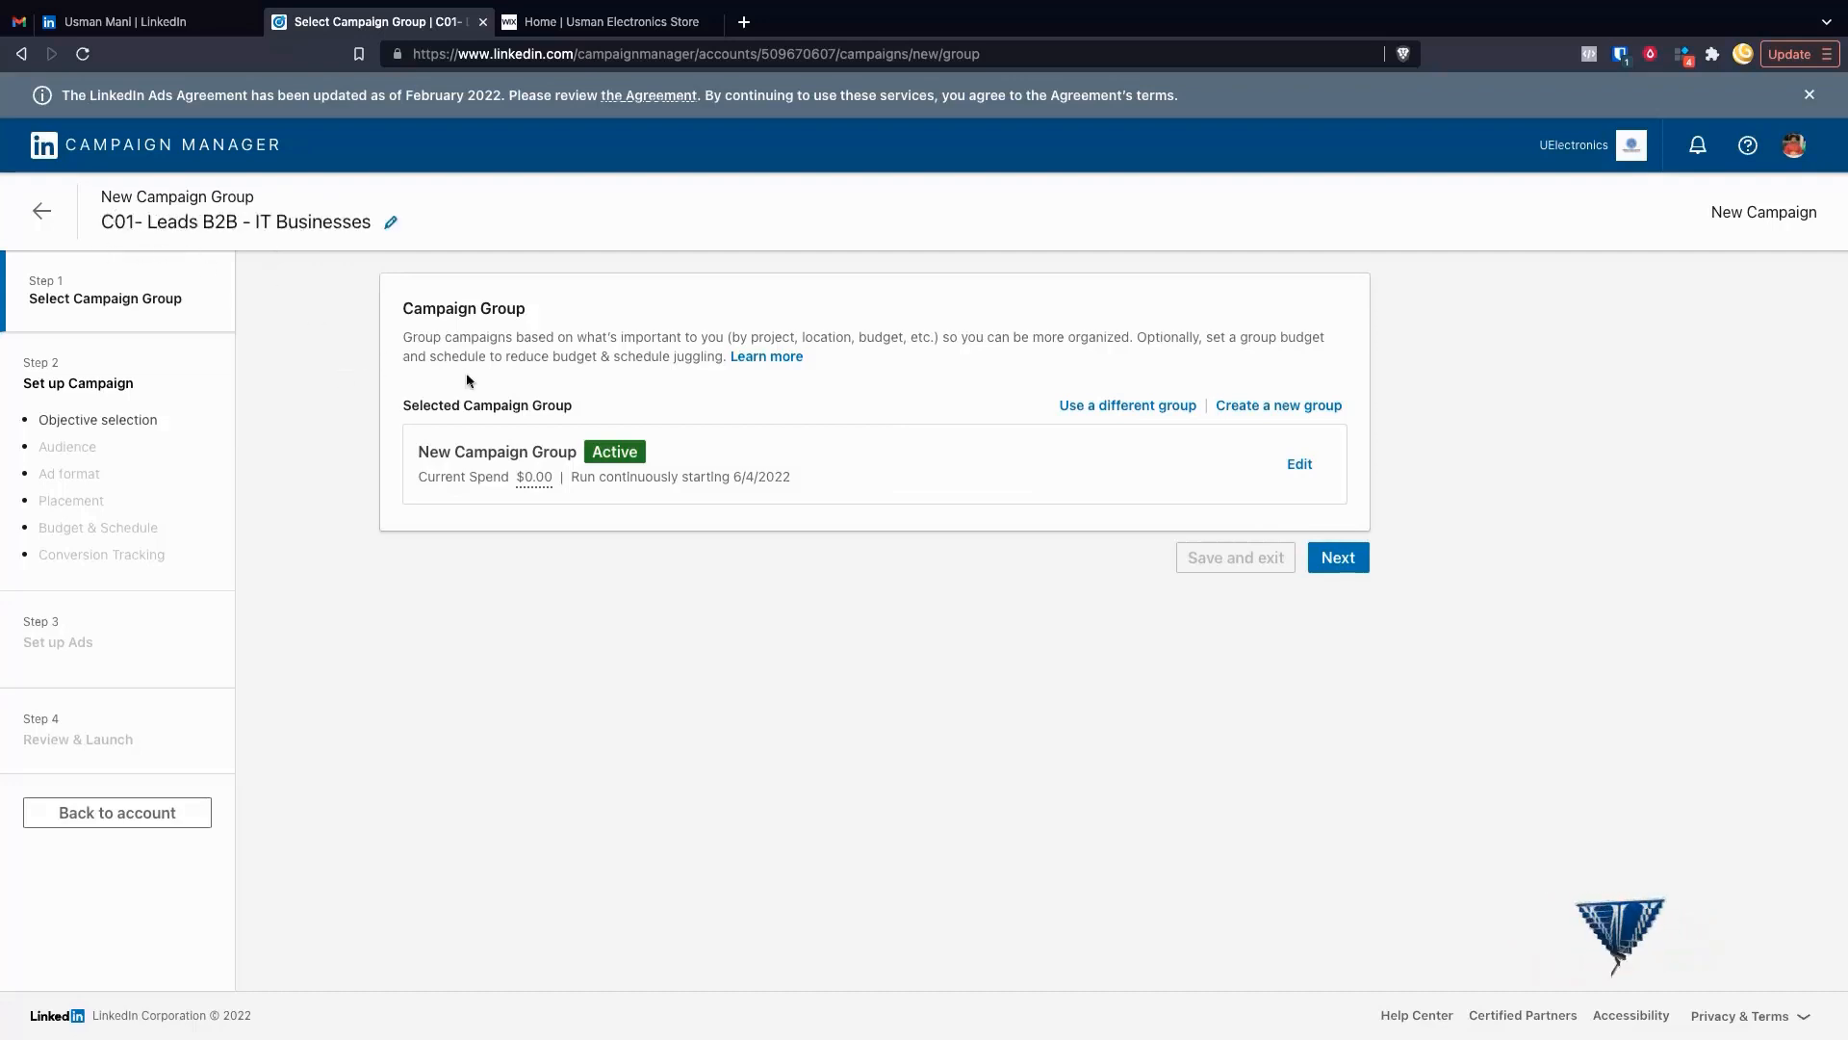
Examine the campaign setup steps, the selected campaign group's details and the options for using a different group or creating one
scroll(108, 319, up, 5)
scroll(232, 558, down, 3)
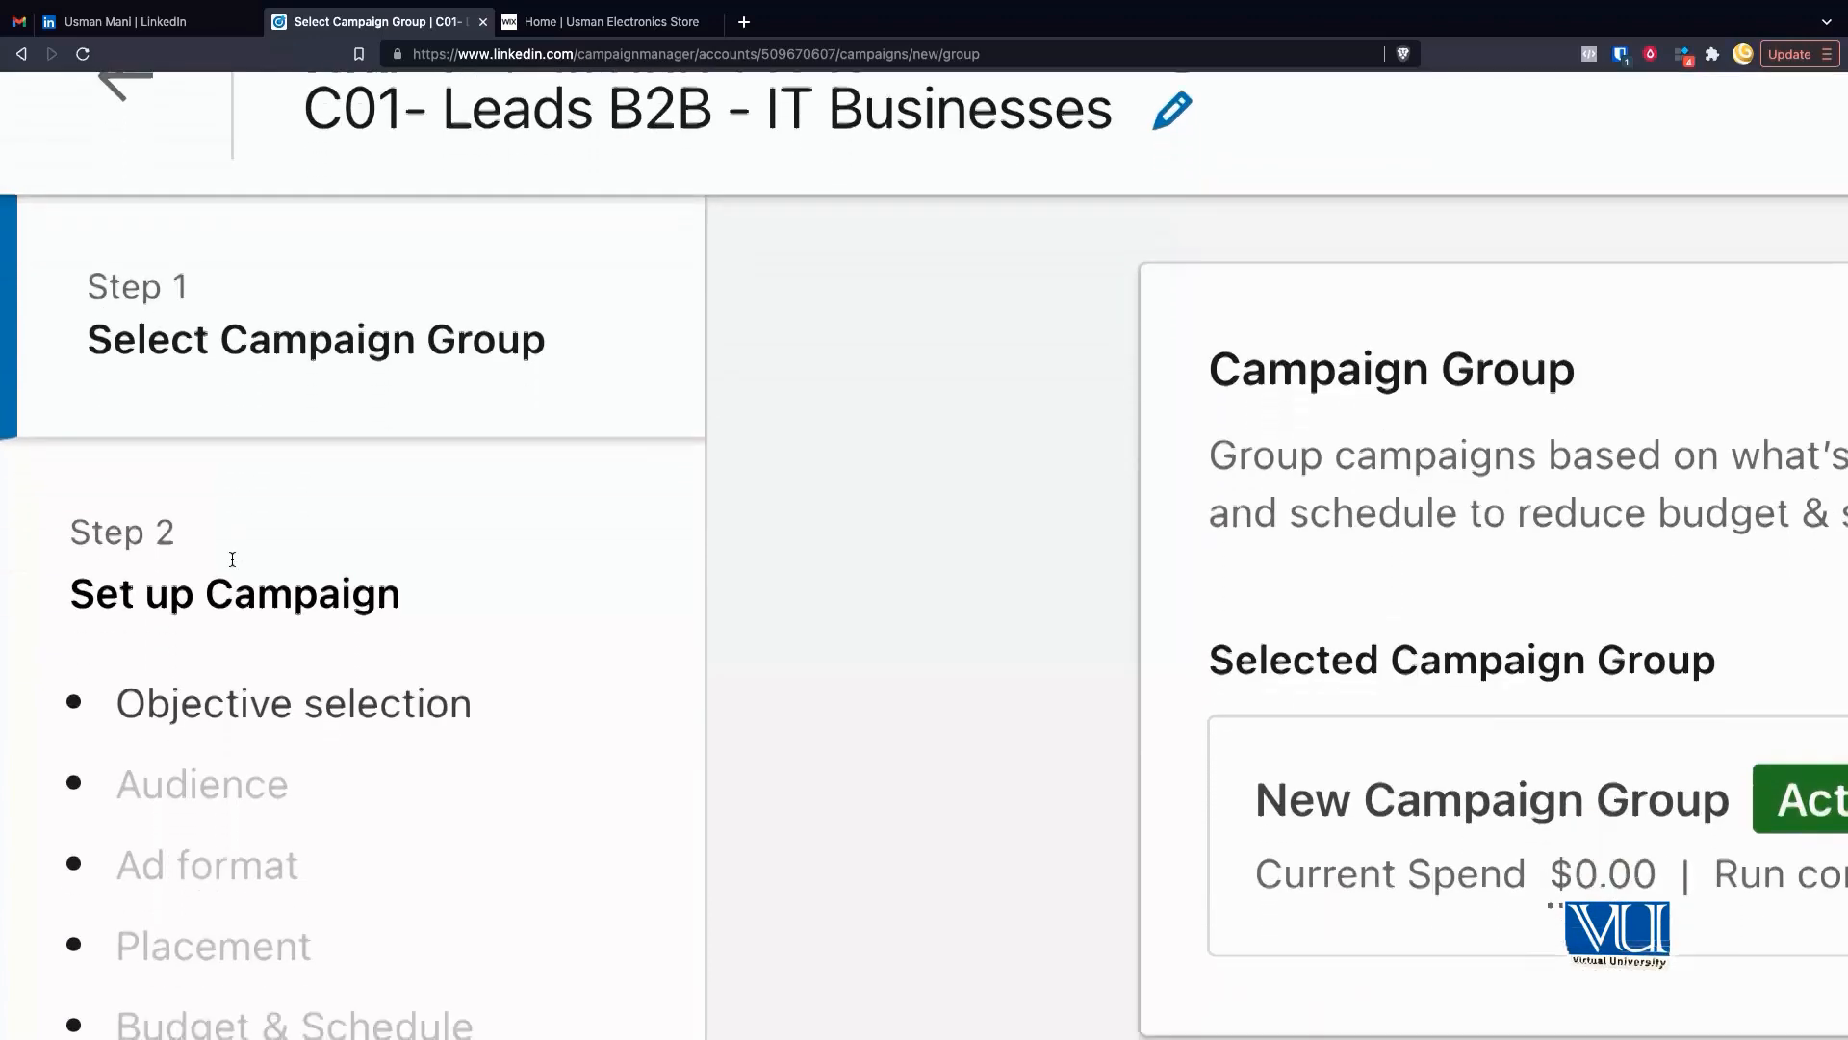
scroll(347, 434, down, 8)
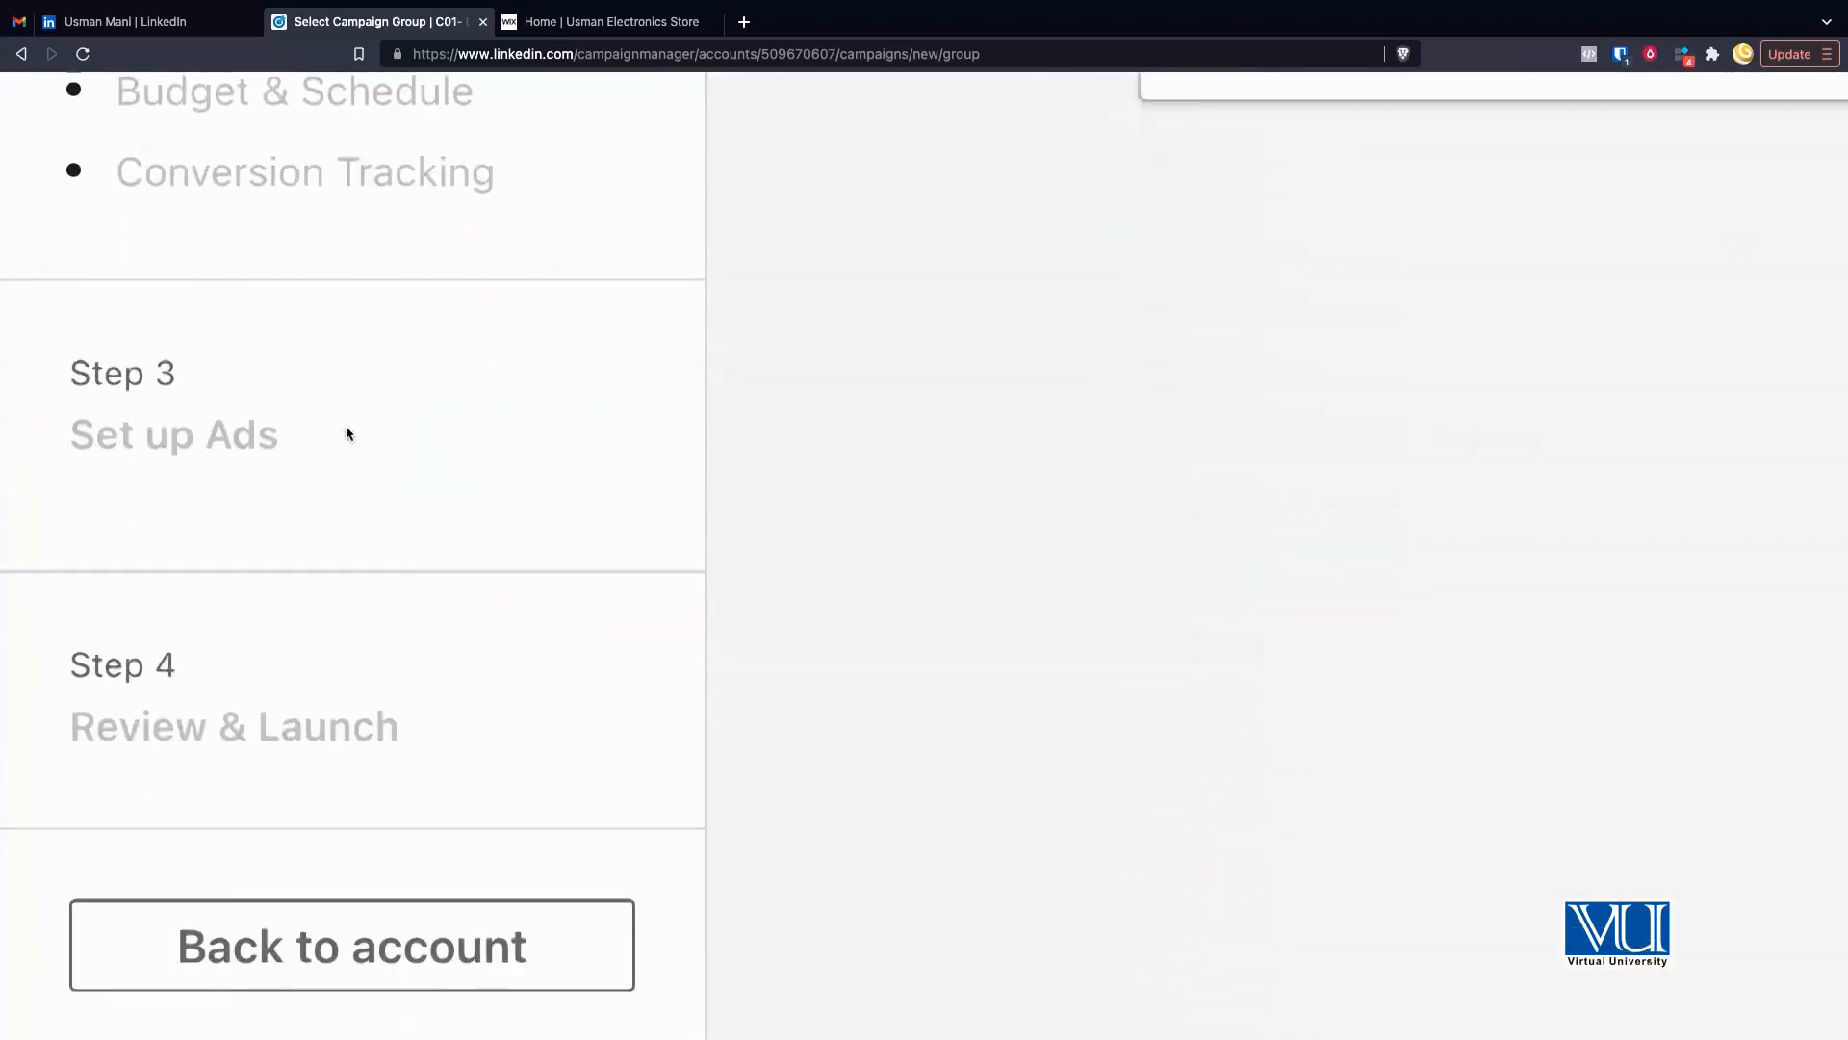
scroll(347, 434, up, 8)
scroll(764, 398, down, 5)
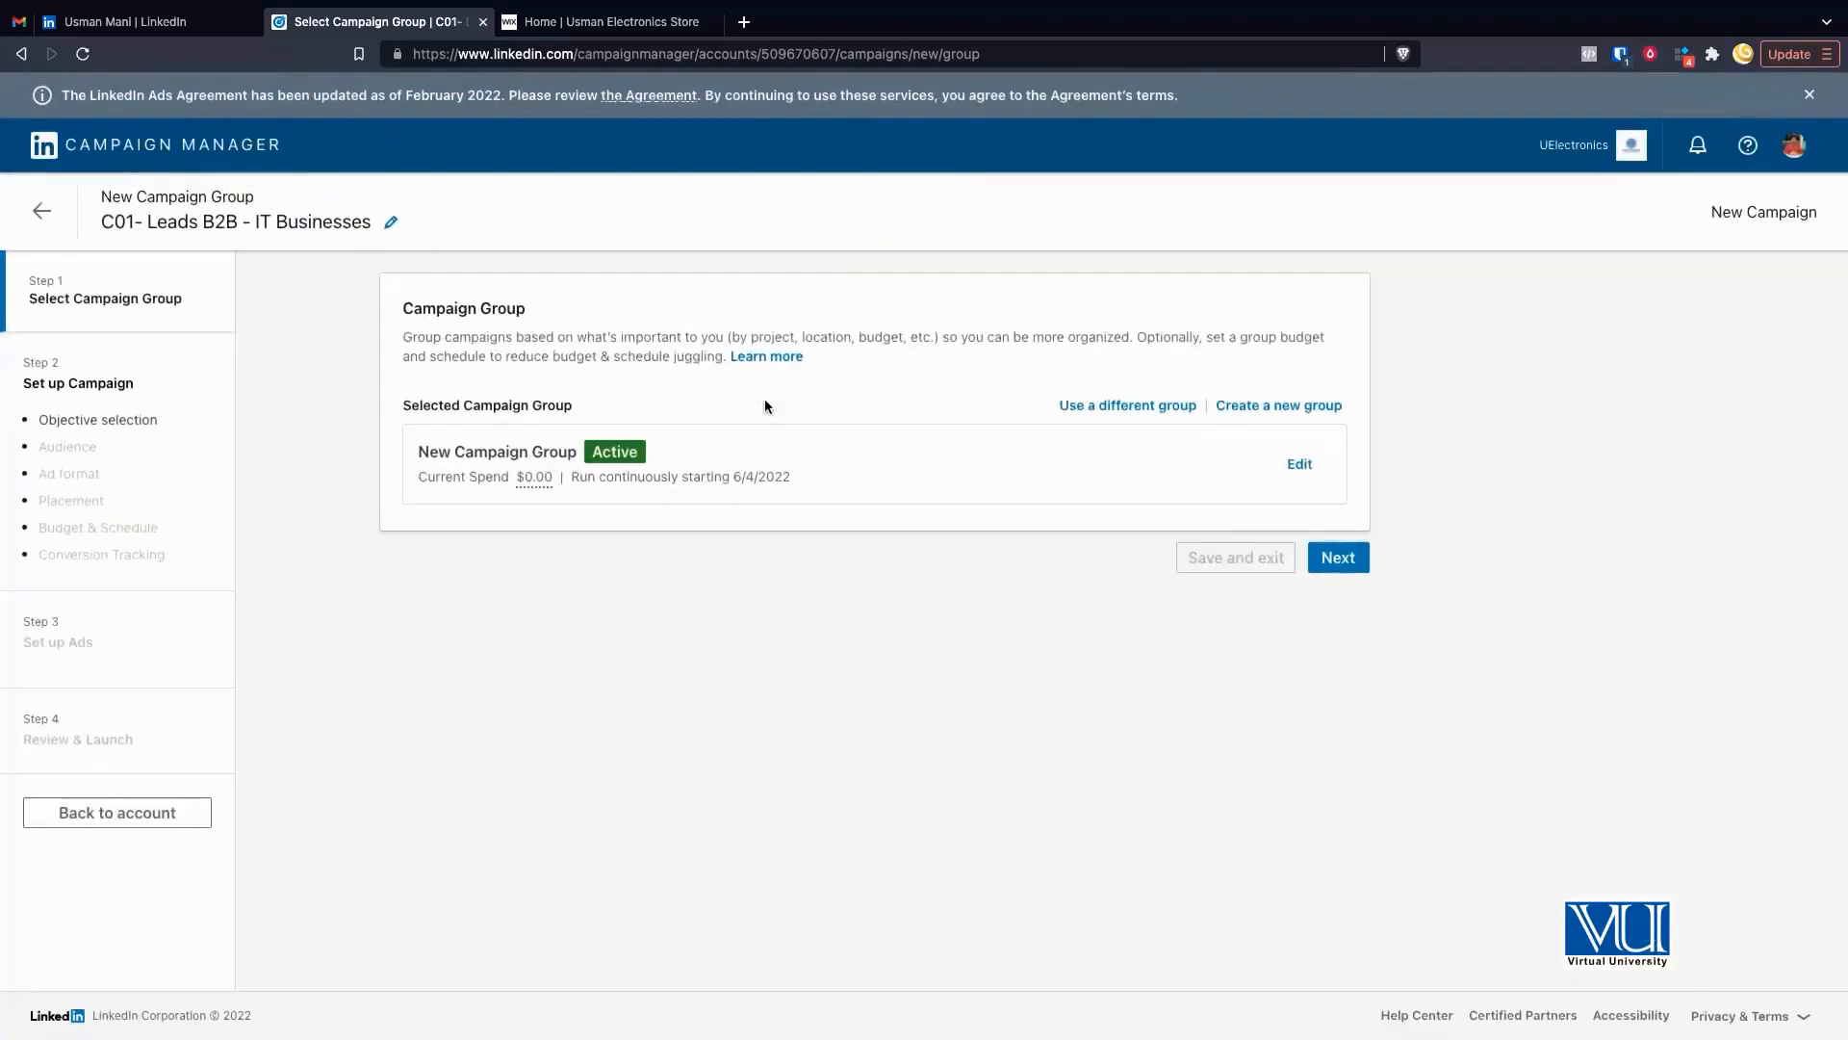
scroll(614, 404, up, 5)
scroll(614, 404, left, 2)
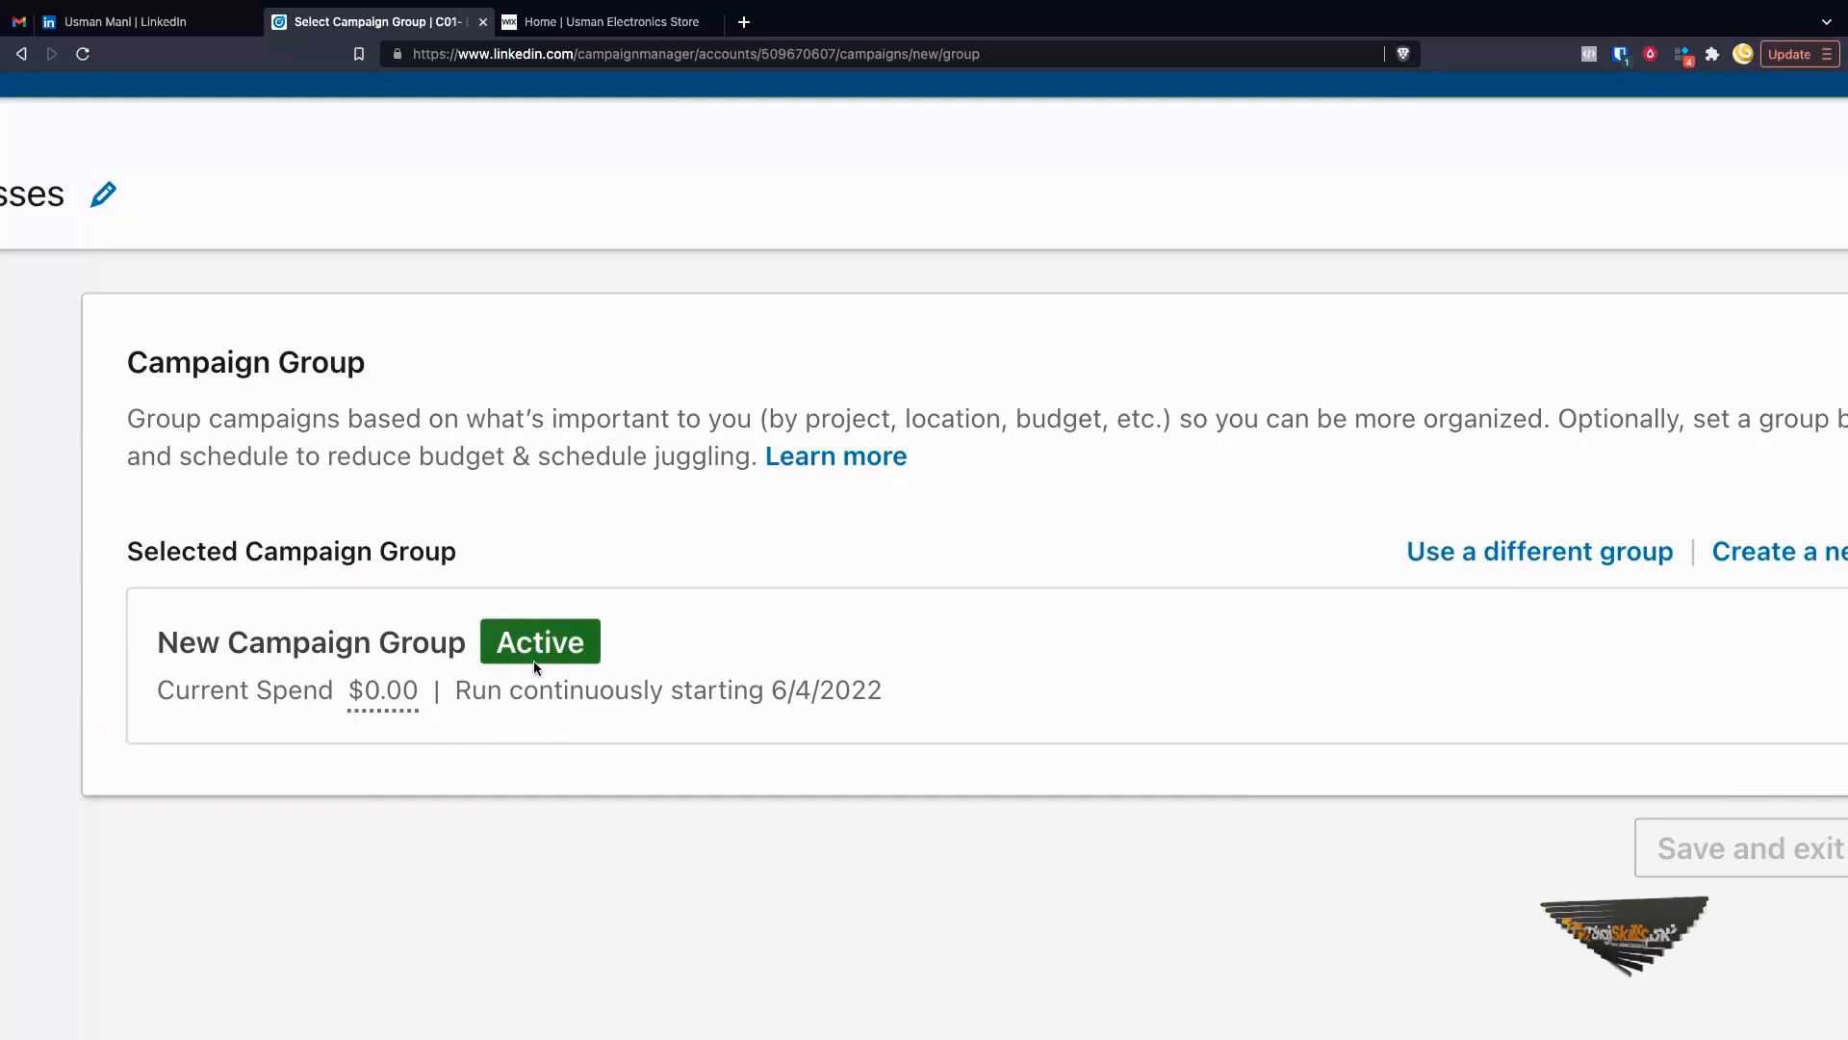
scroll(542, 671, down, 5)
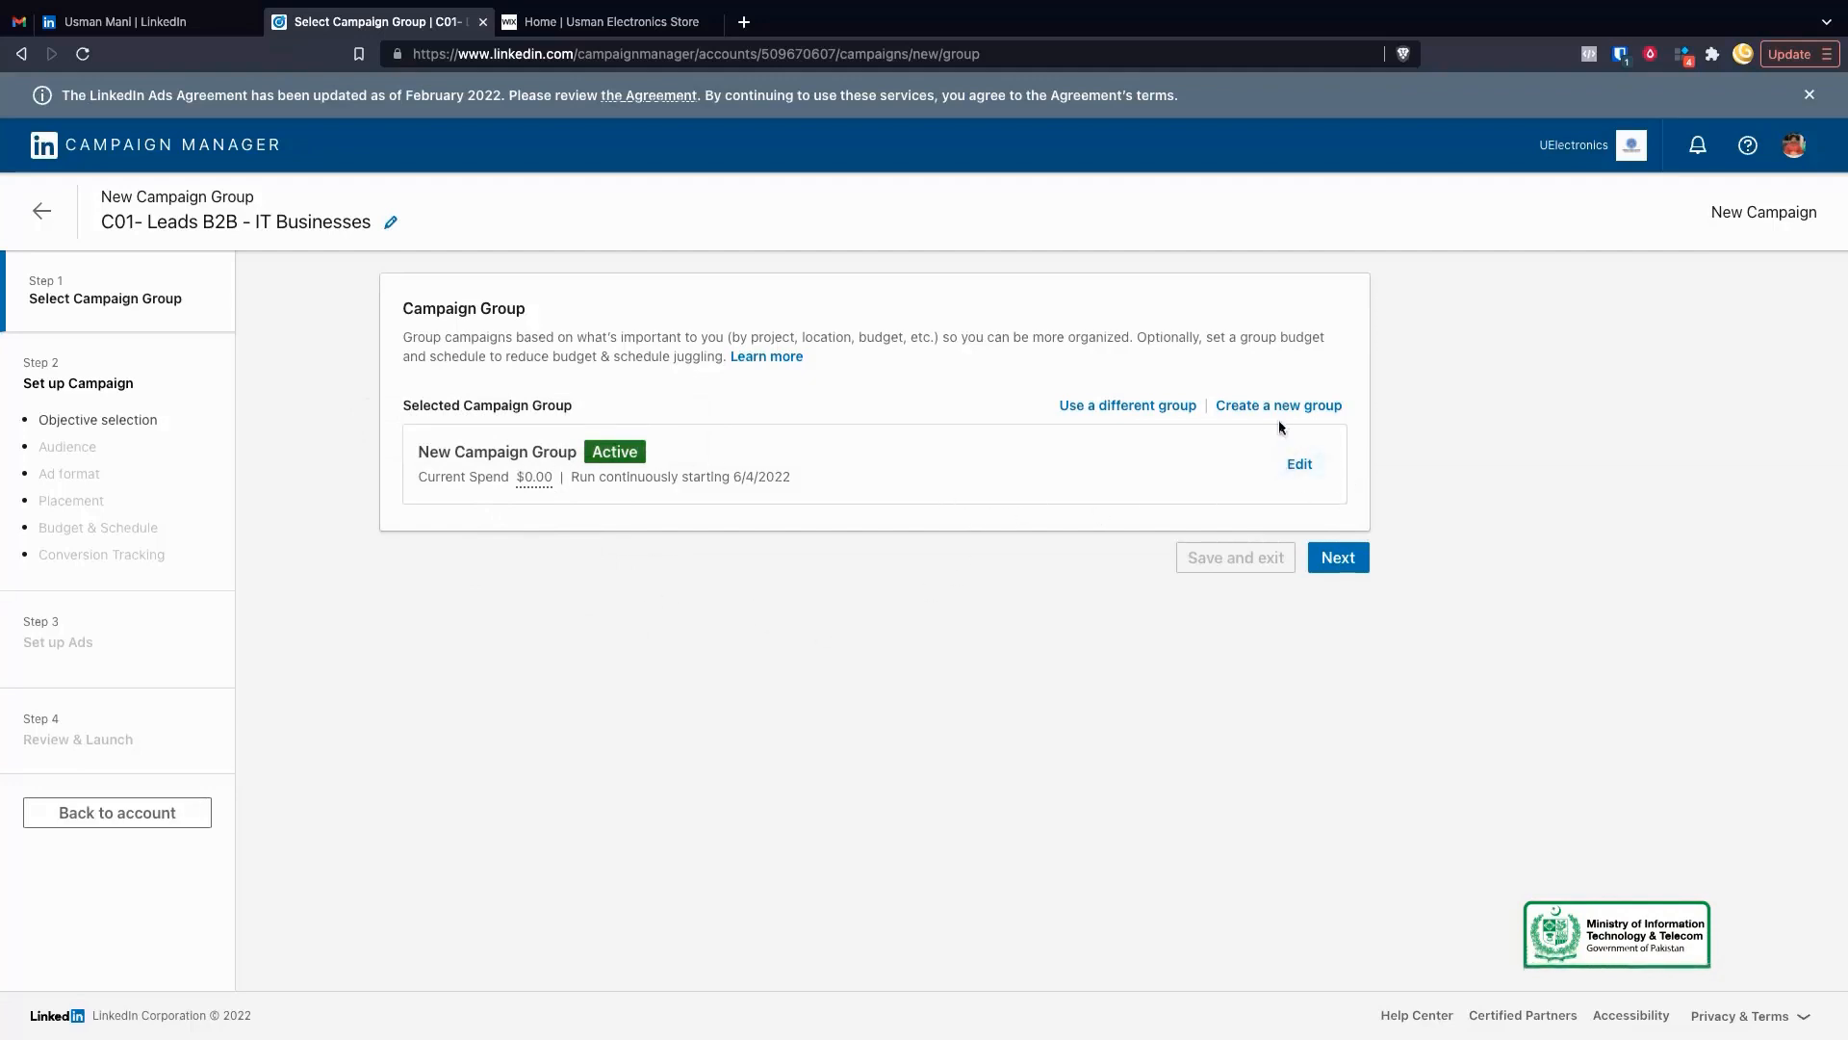
scroll(1278, 421, up, 5)
scroll(1395, 508, right, 2)
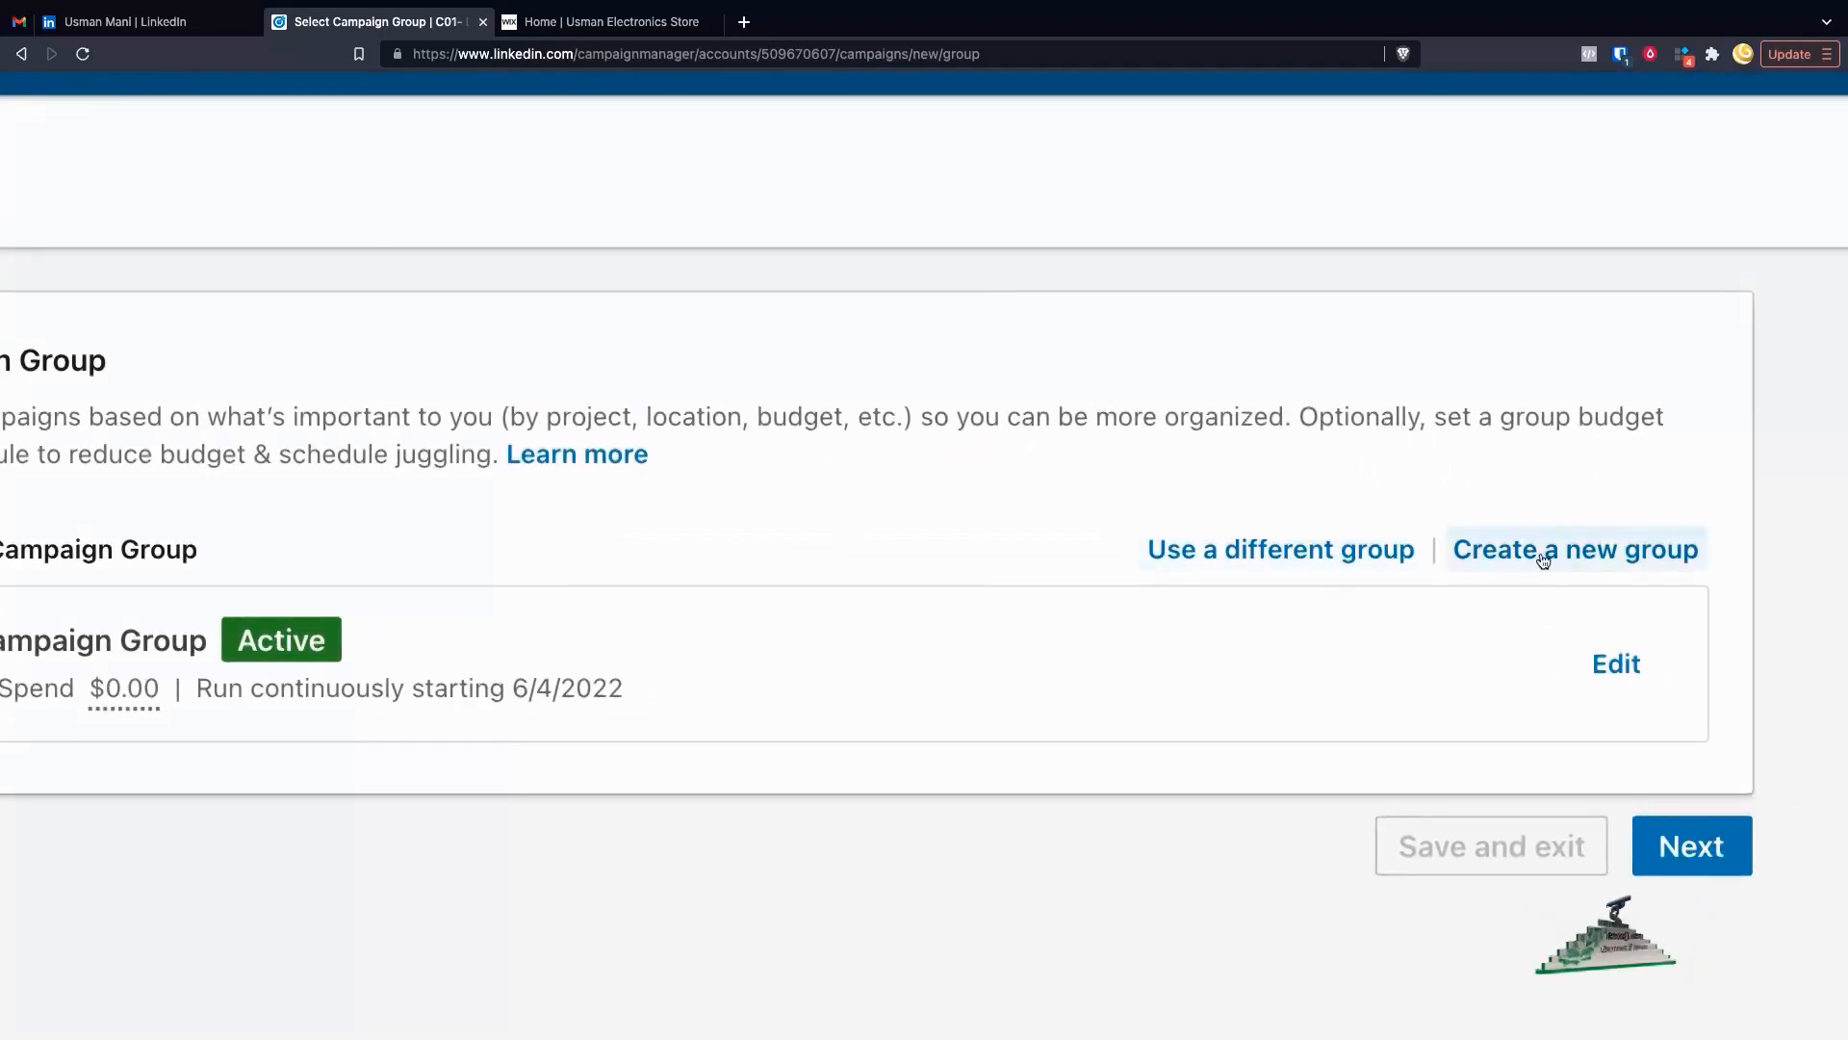
scroll(1511, 559, up, 3)
scroll(1464, 562, right, 5)
scroll(991, 548, down, 5)
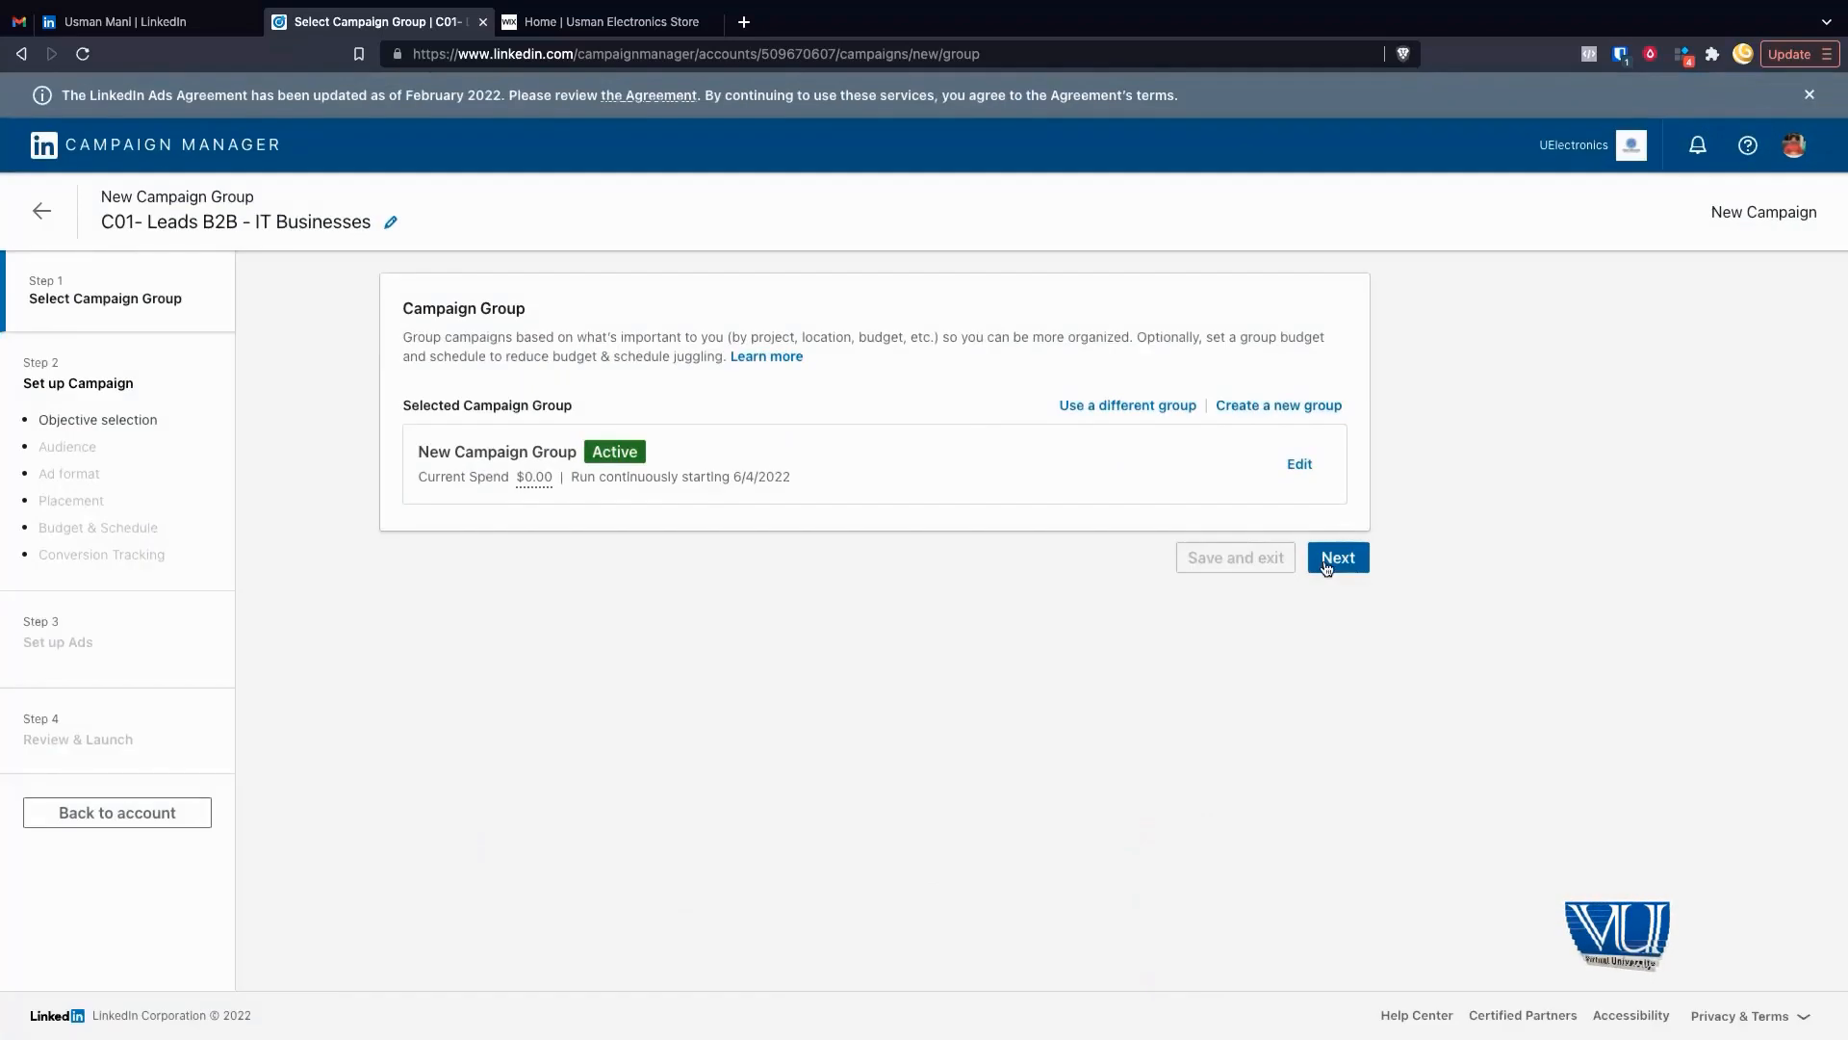
Keep the selected New Campaign Group, continue to the objective selection and dismiss the Reach Optimization and Forecasting tip
click(1333, 555)
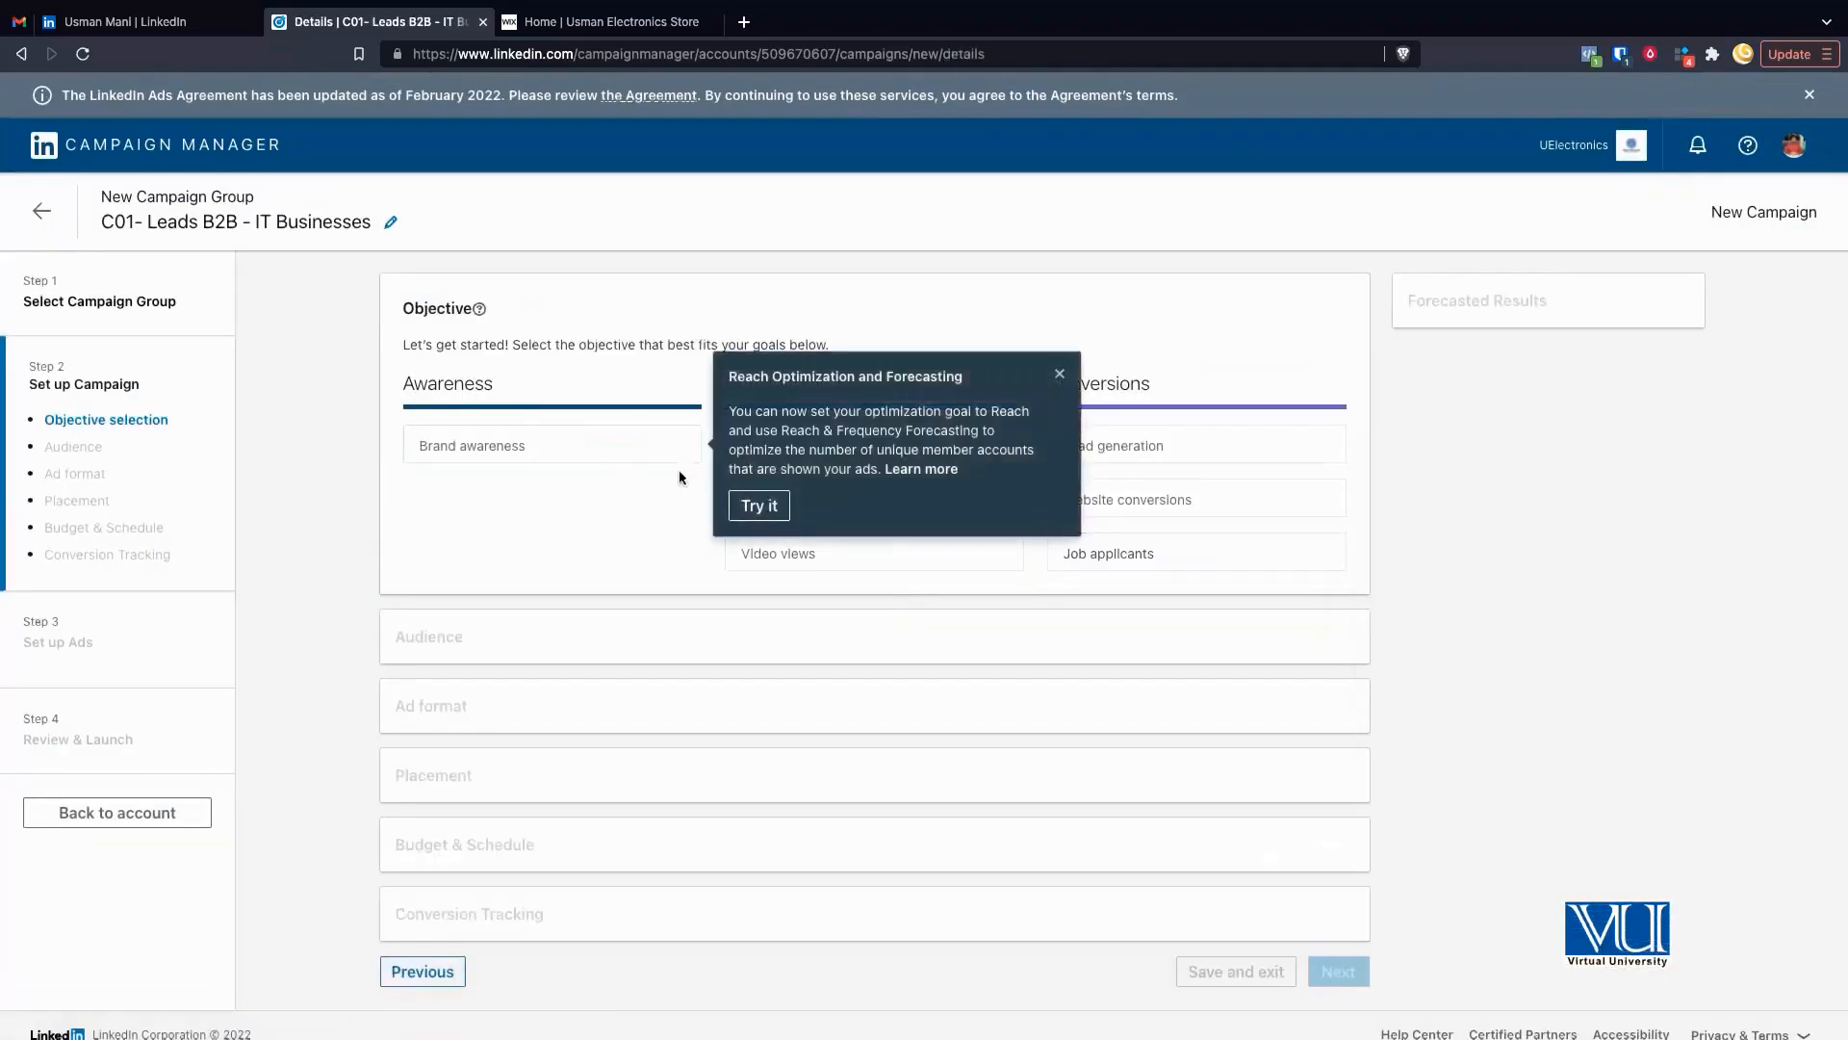
click(1058, 375)
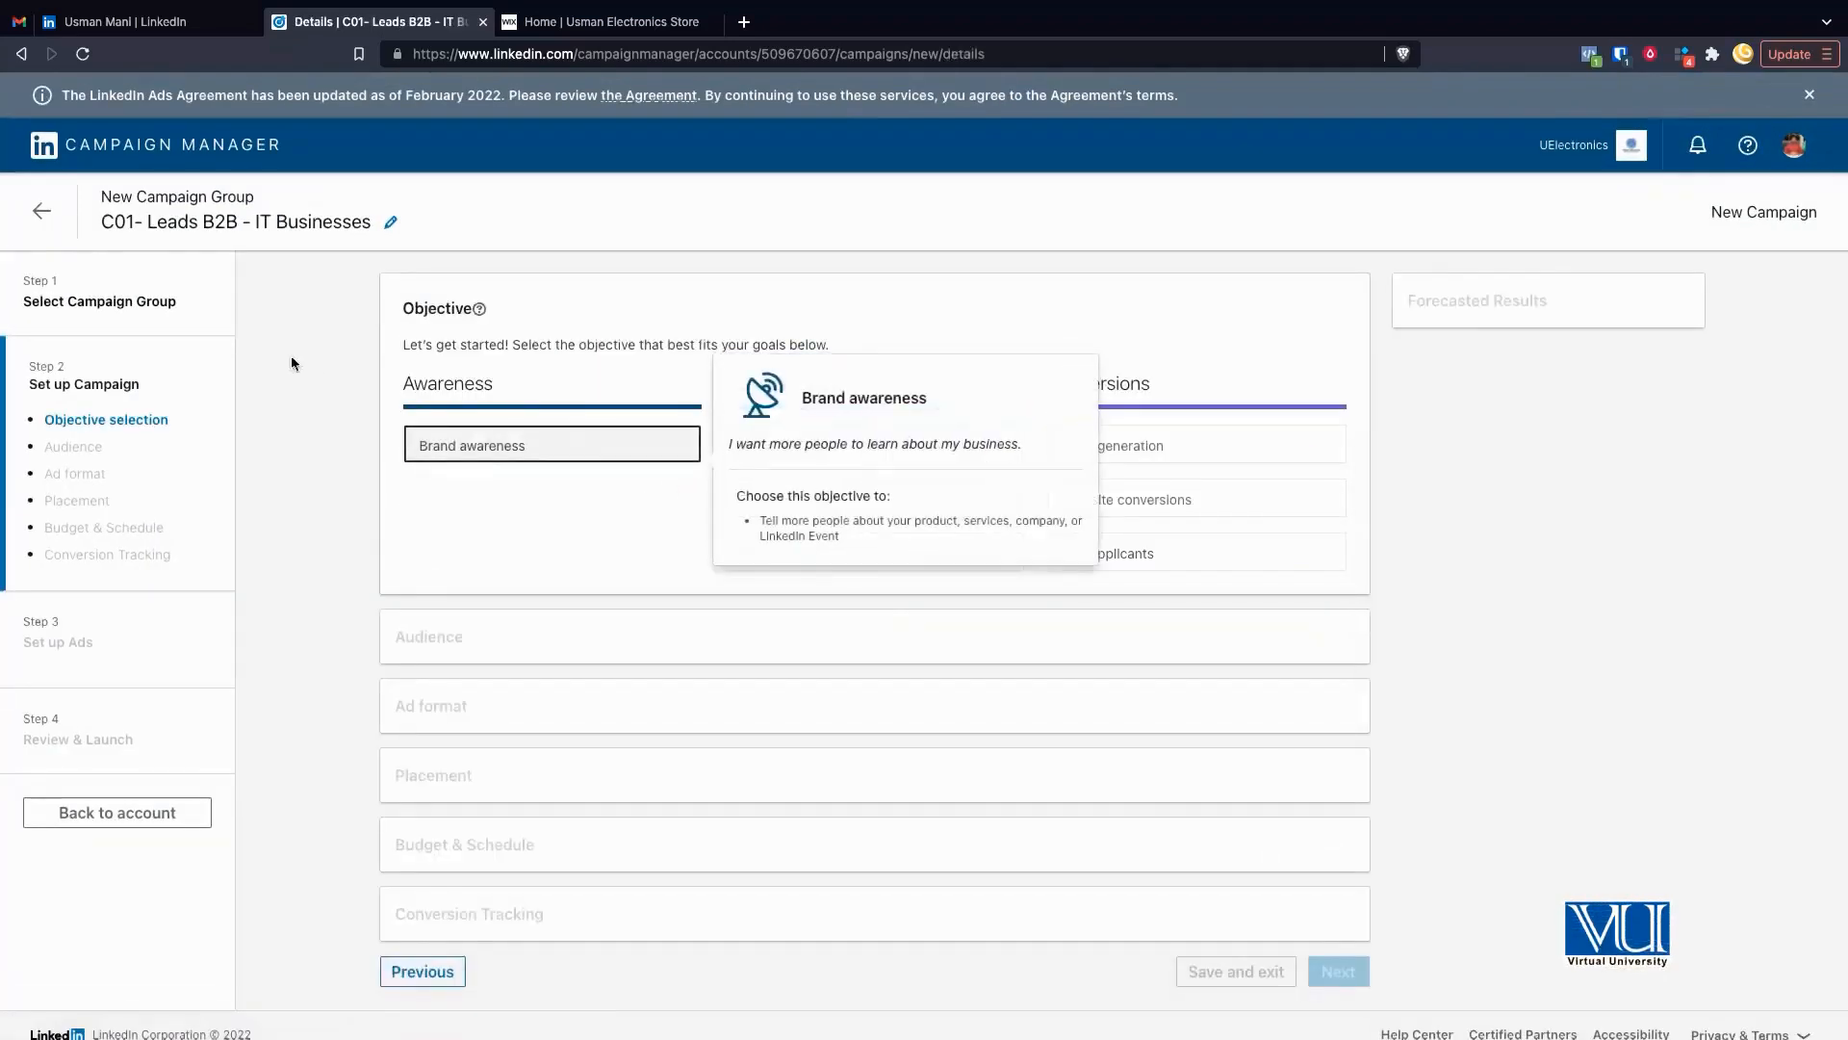
Examine the available campaign objectives under Awareness, Consideration and Conversions, including the description of Job applicants
scroll(106, 397, up, 5)
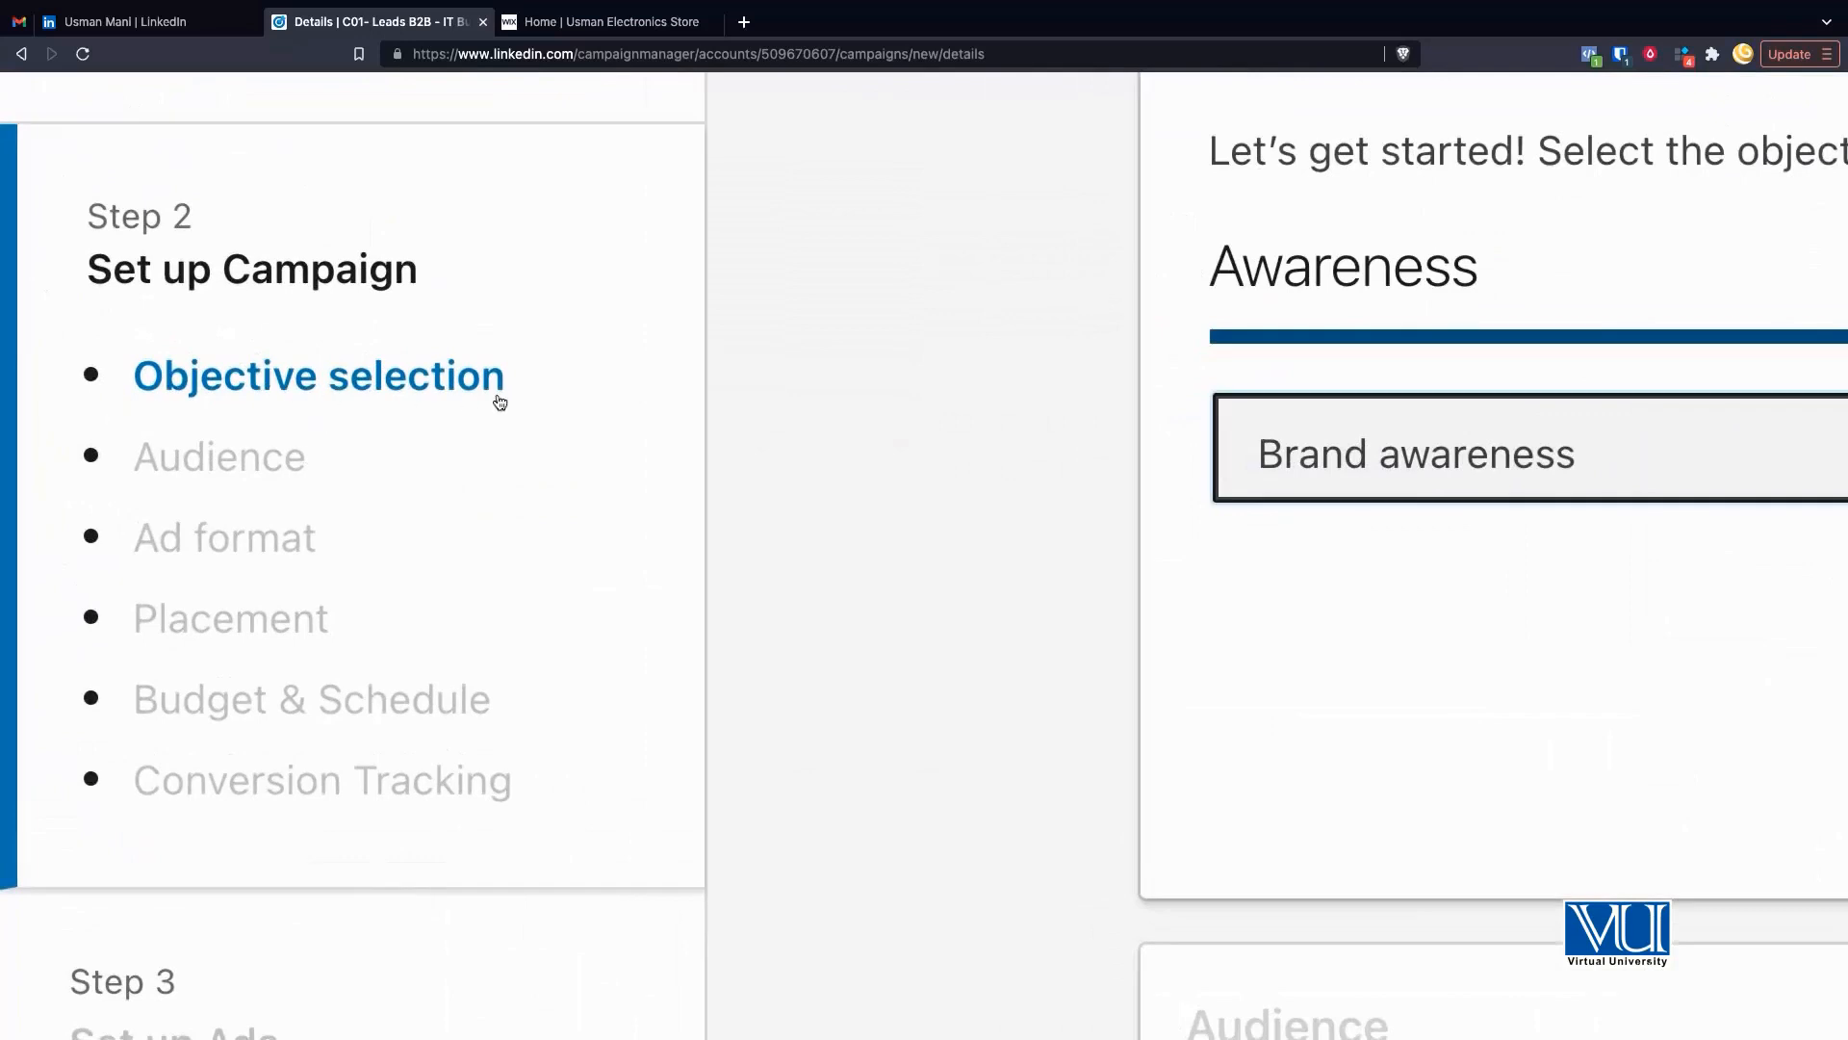
scroll(500, 401, down, 5)
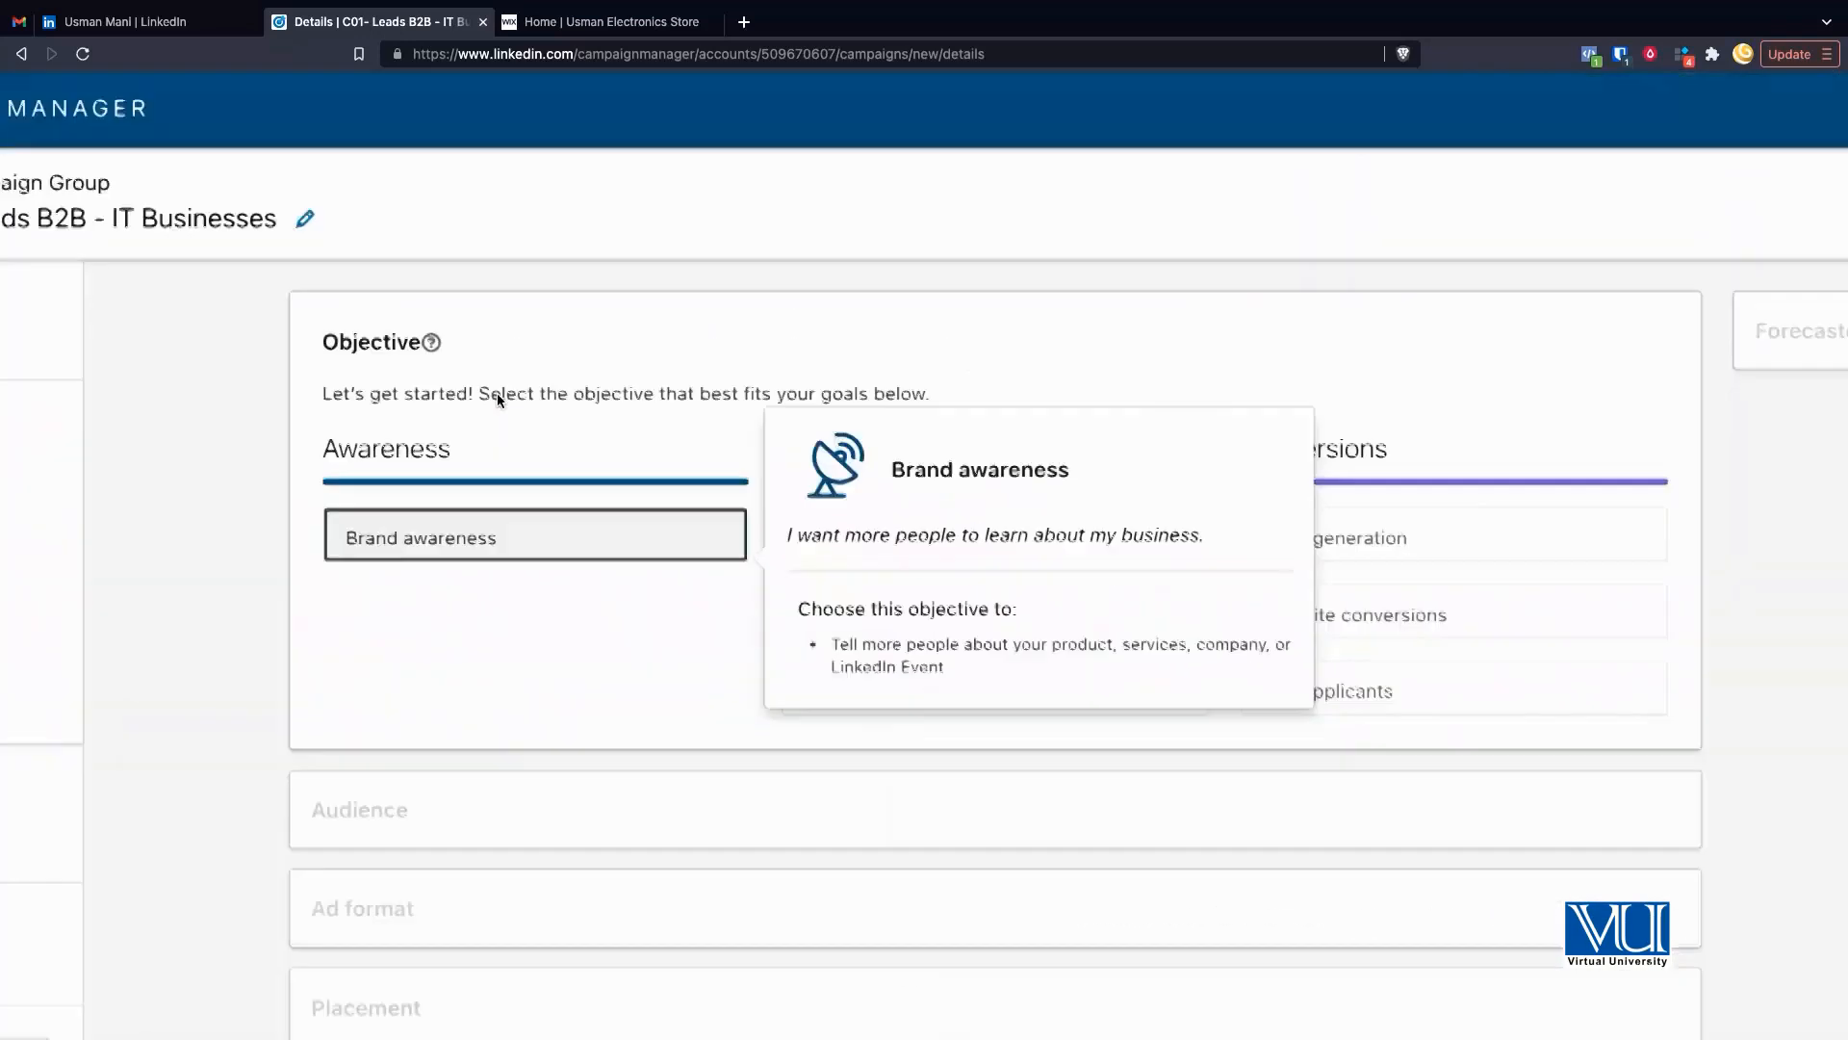
scroll(497, 395, down, 3)
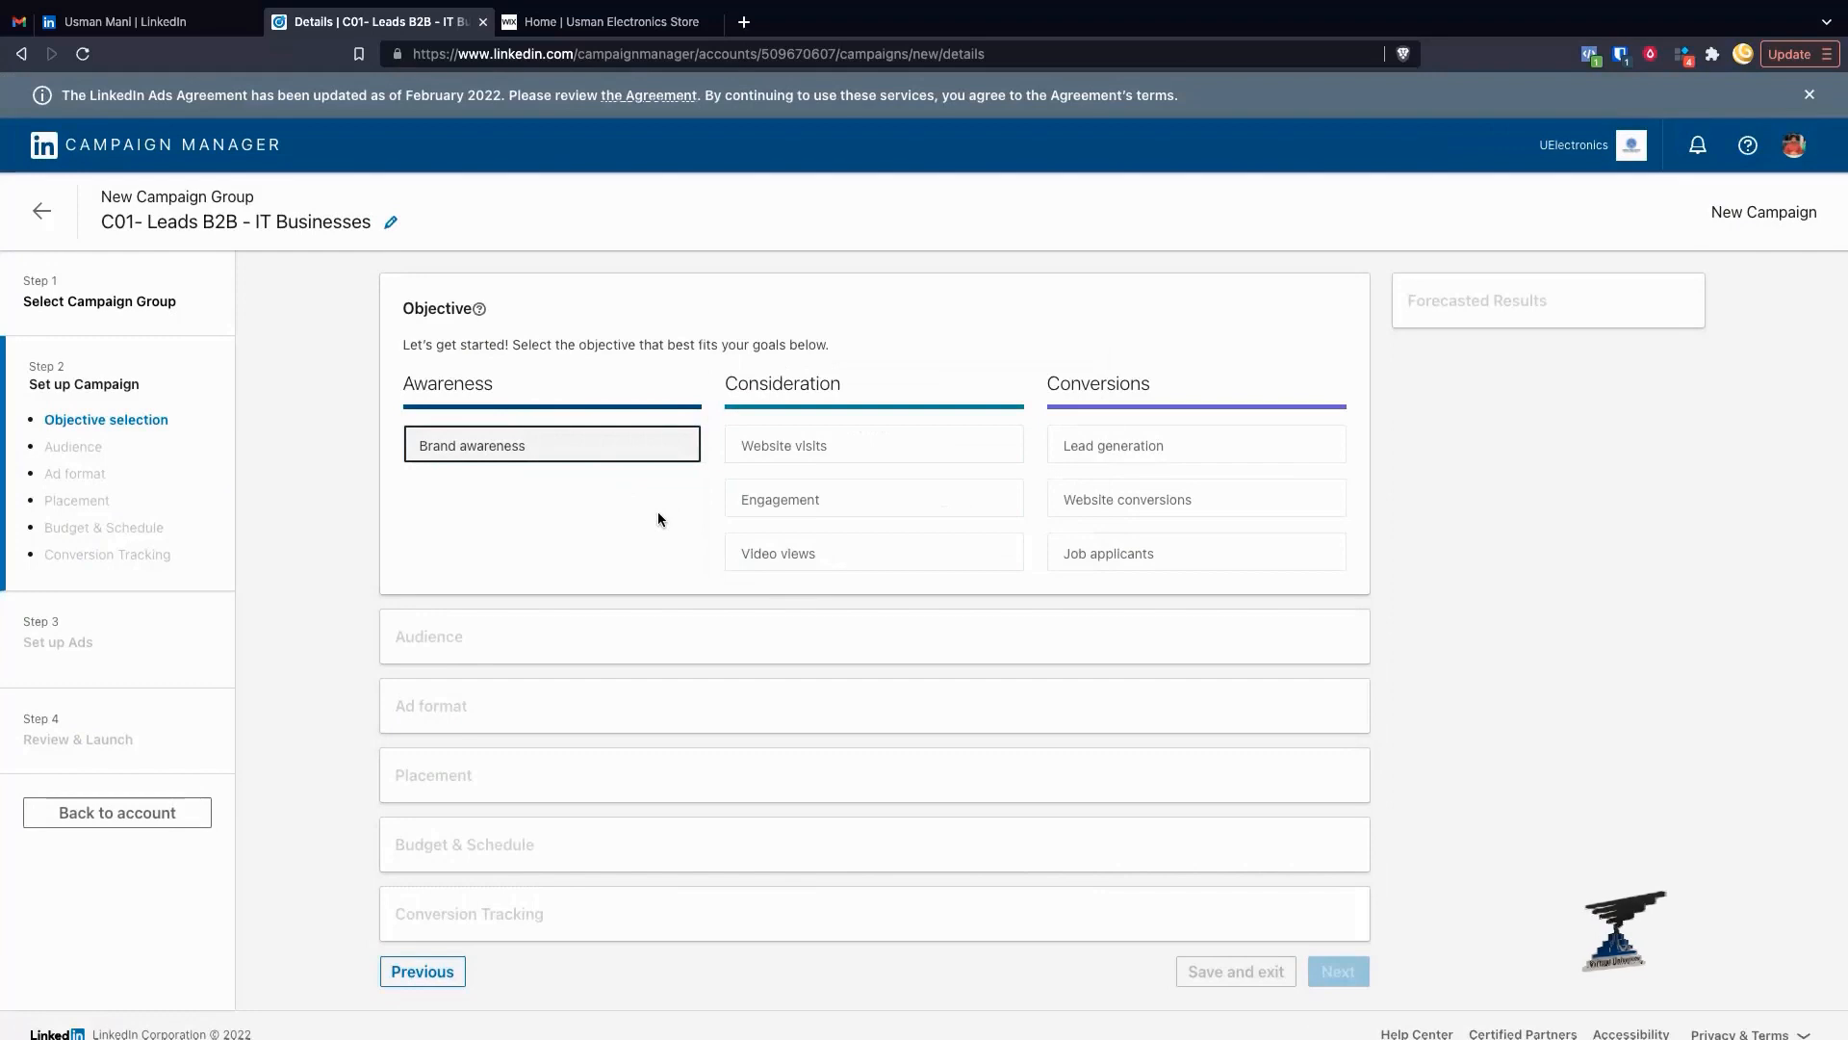
scroll(658, 519, up, 8)
scroll(731, 521, right, 3)
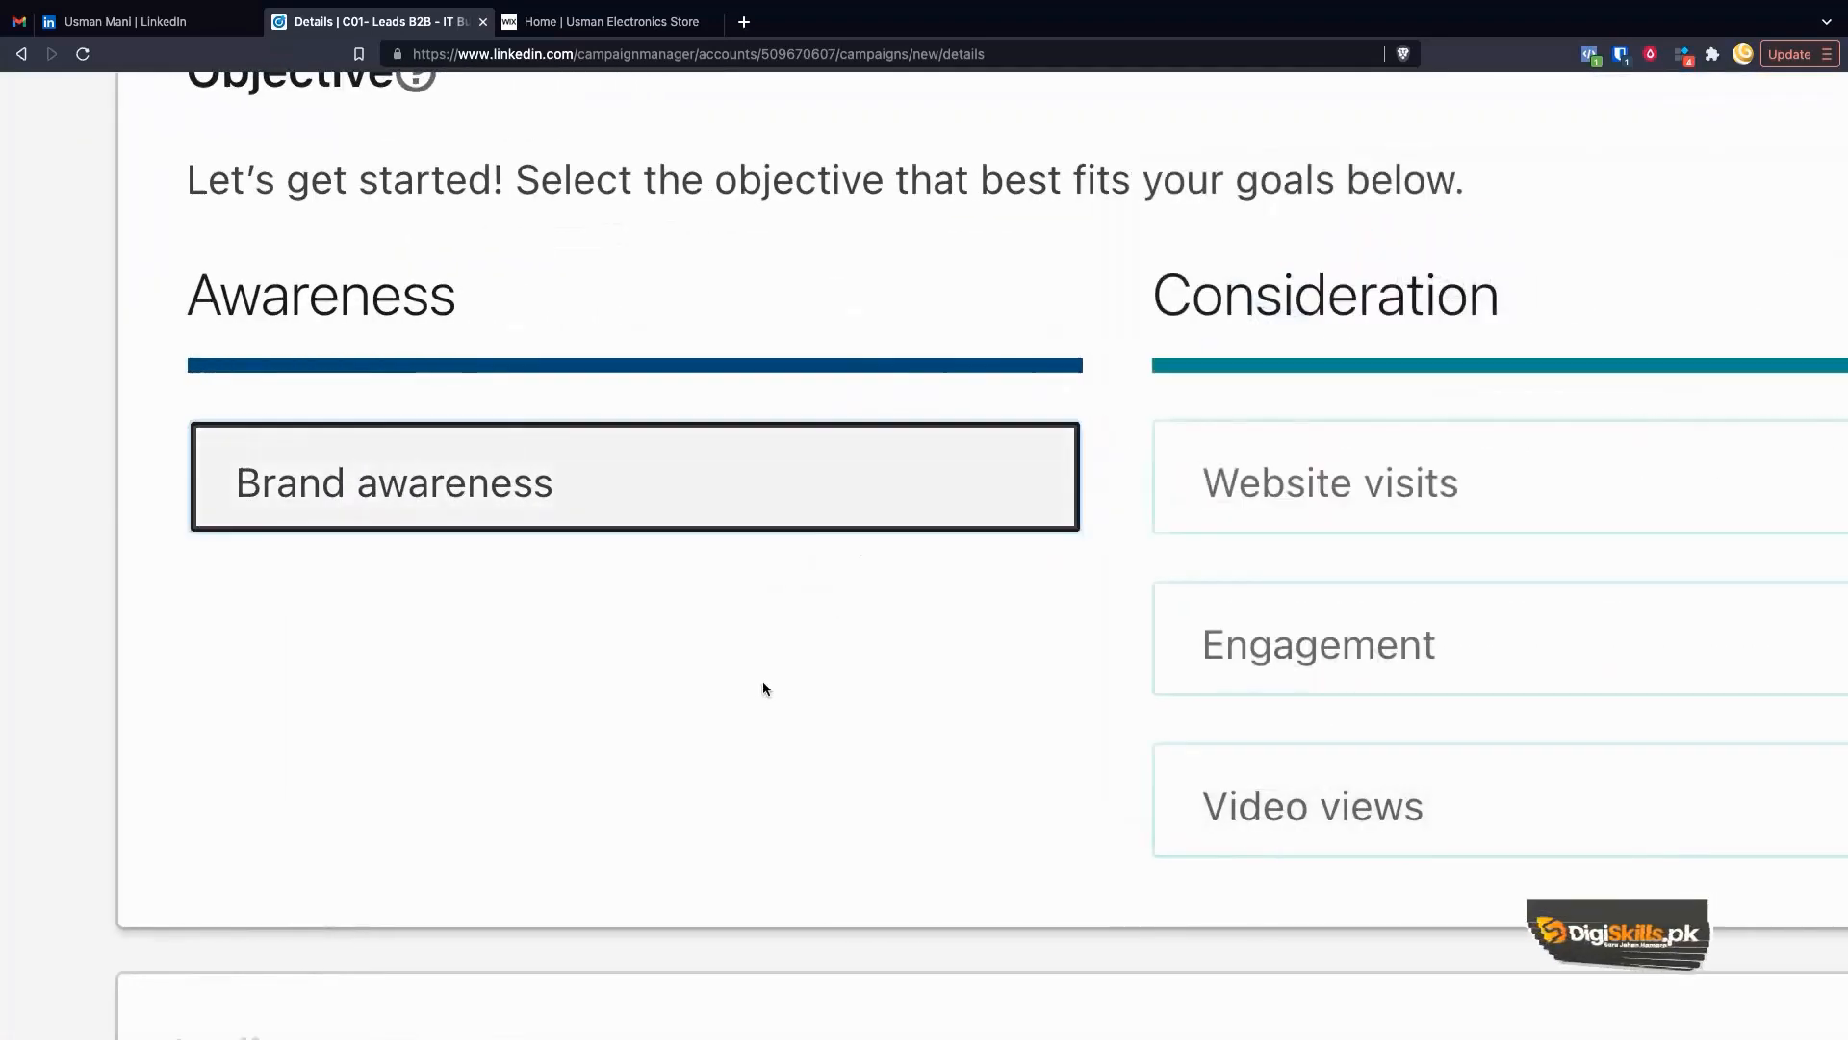
scroll(763, 685, right, 3)
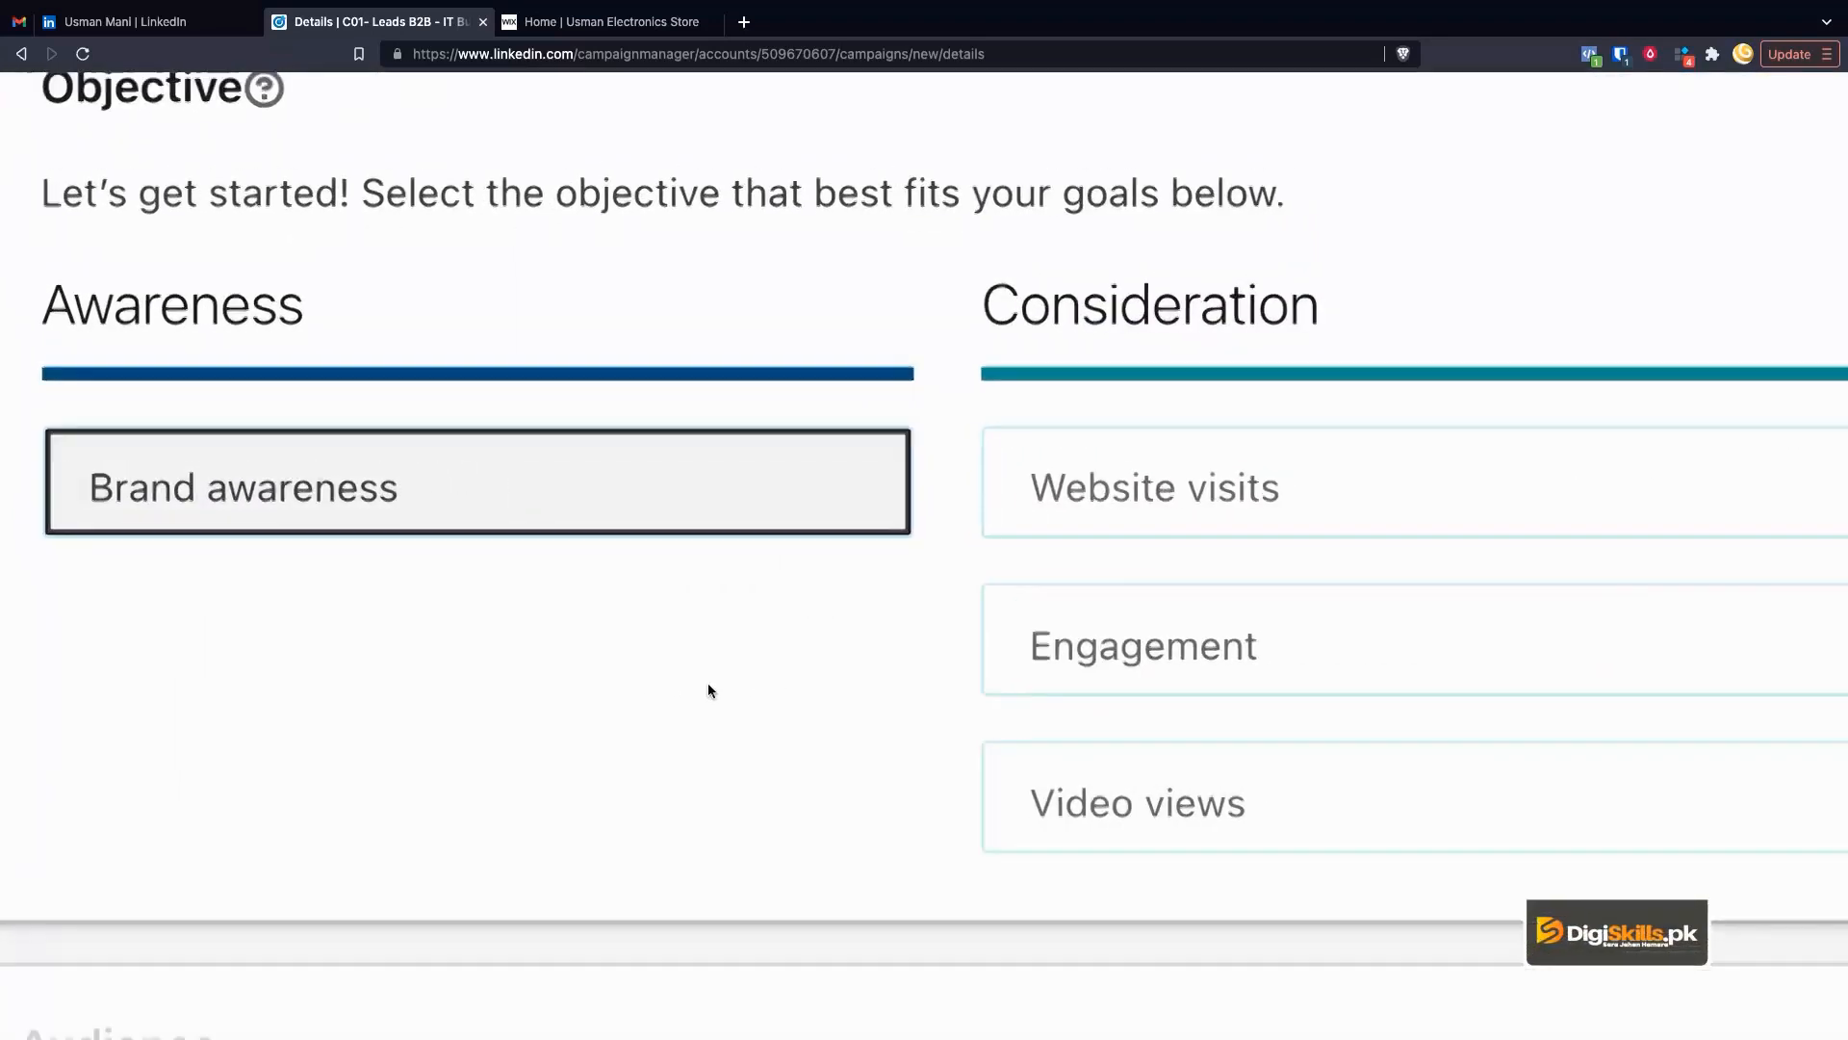
scroll(709, 689, down, 8)
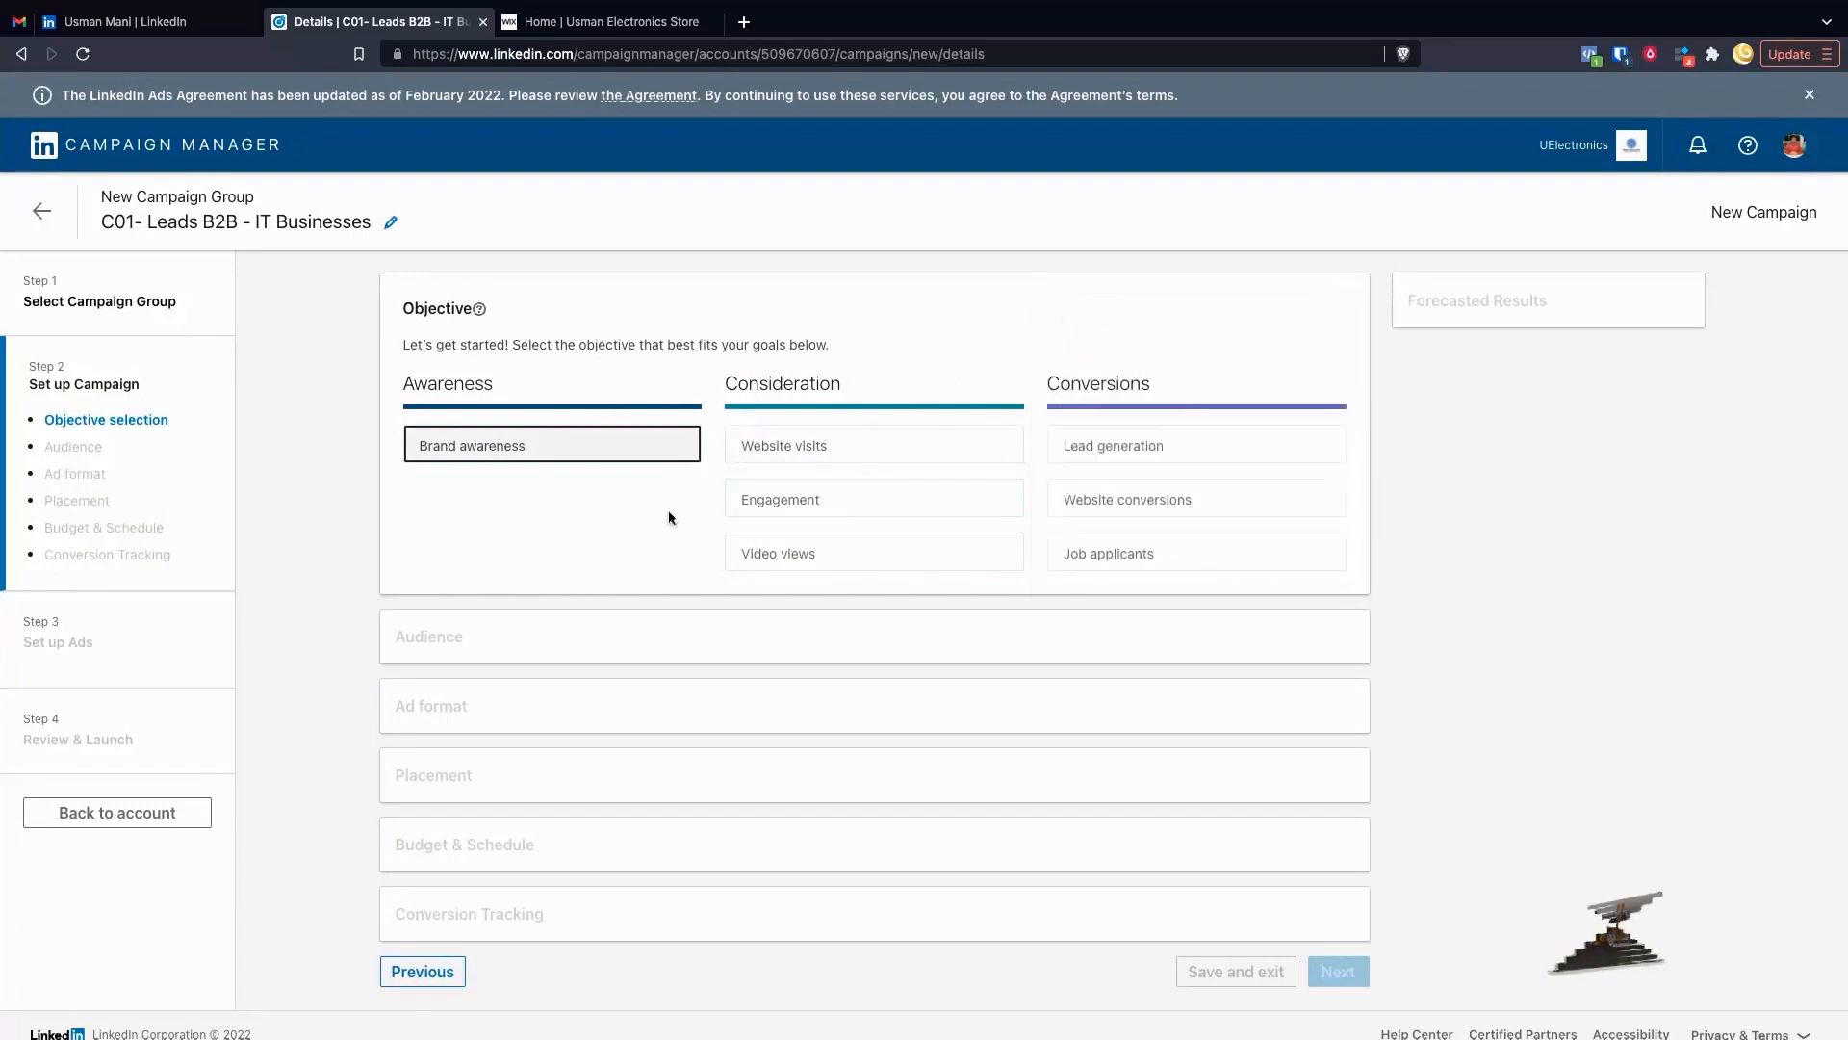
click(604, 462)
mouse_move(867, 448)
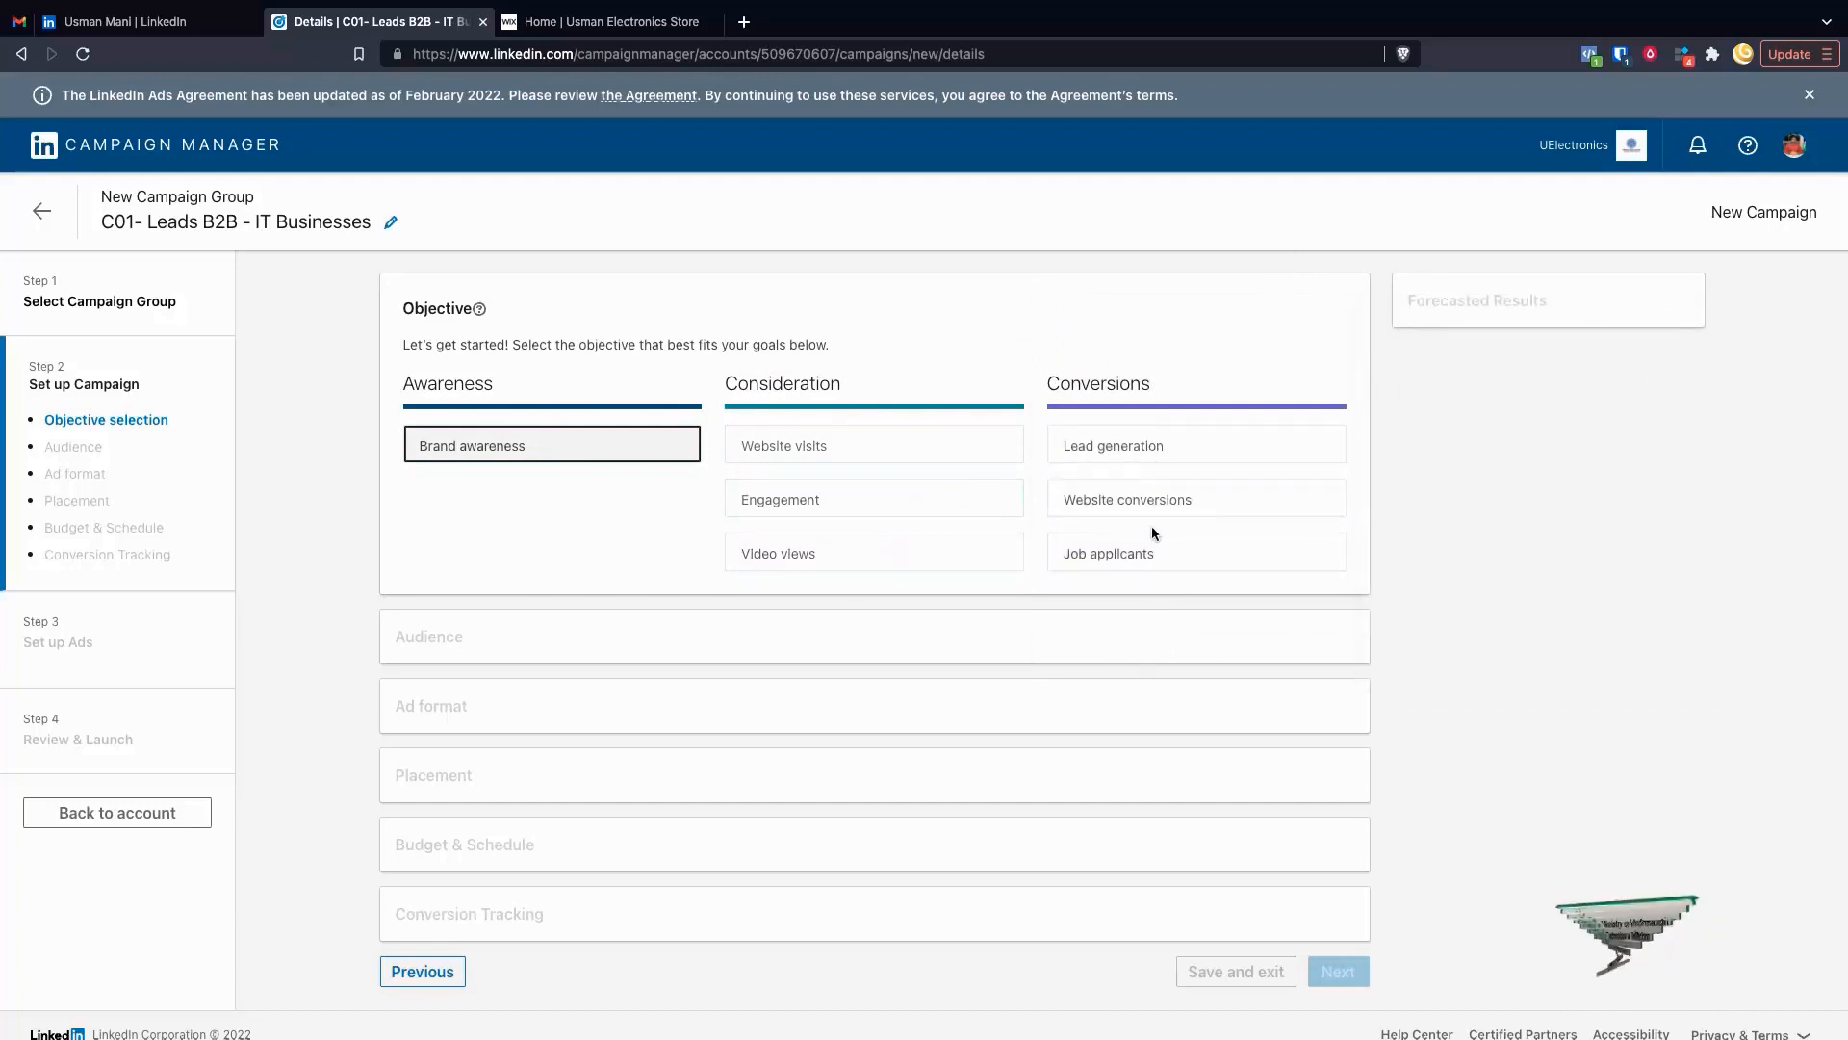
mouse_move(1093, 564)
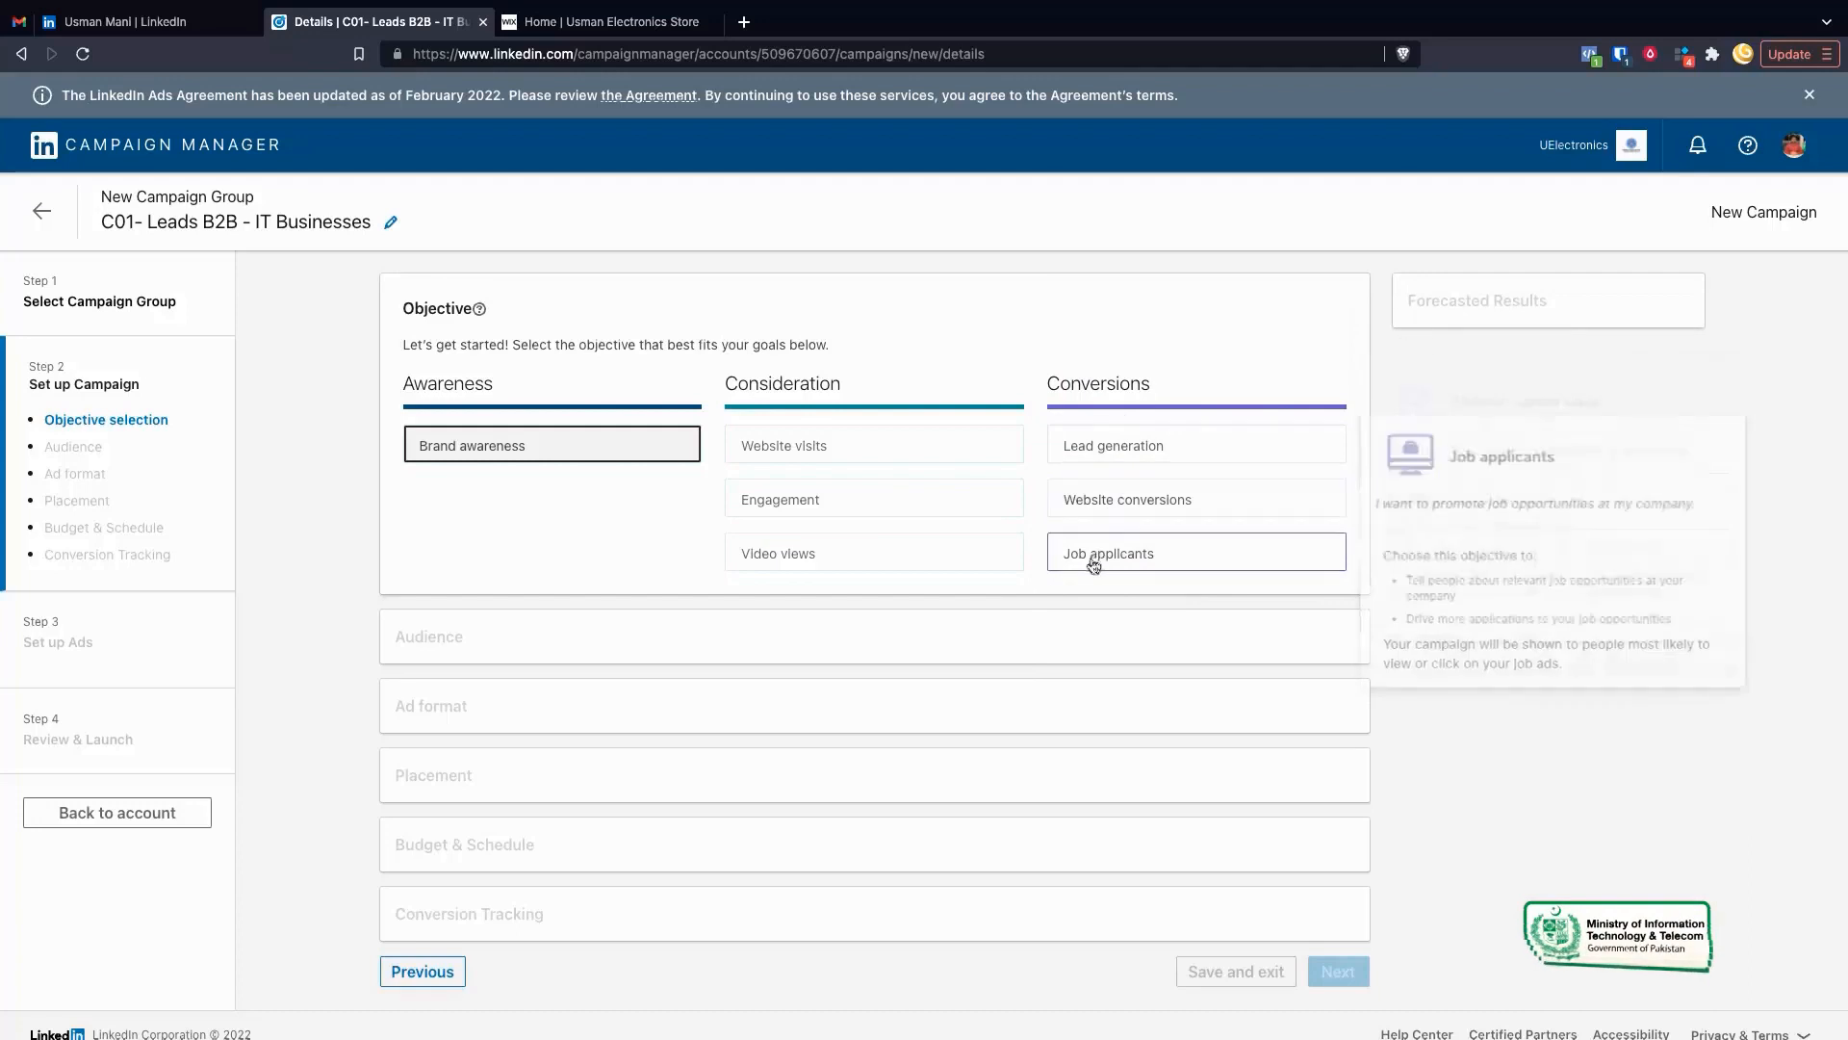
scroll(1097, 564, up, 1)
scroll(1097, 564, up, 3)
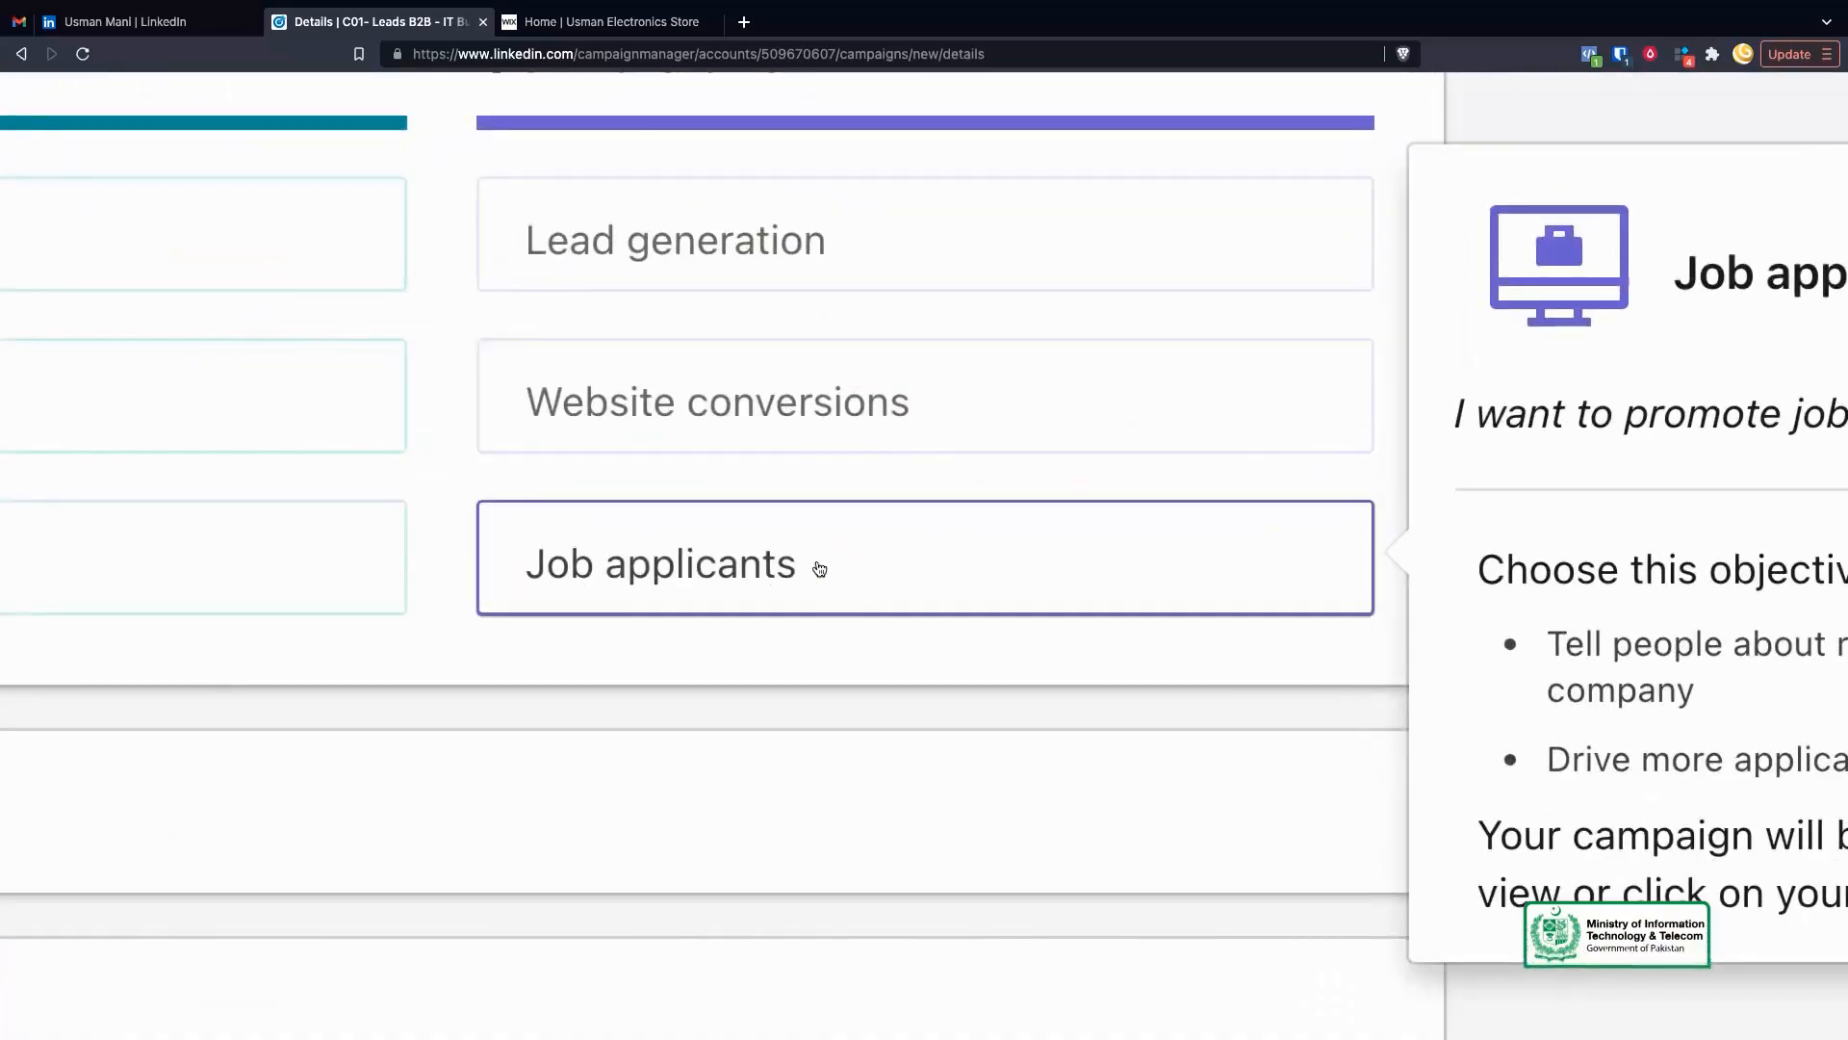
scroll(819, 568, down, 4)
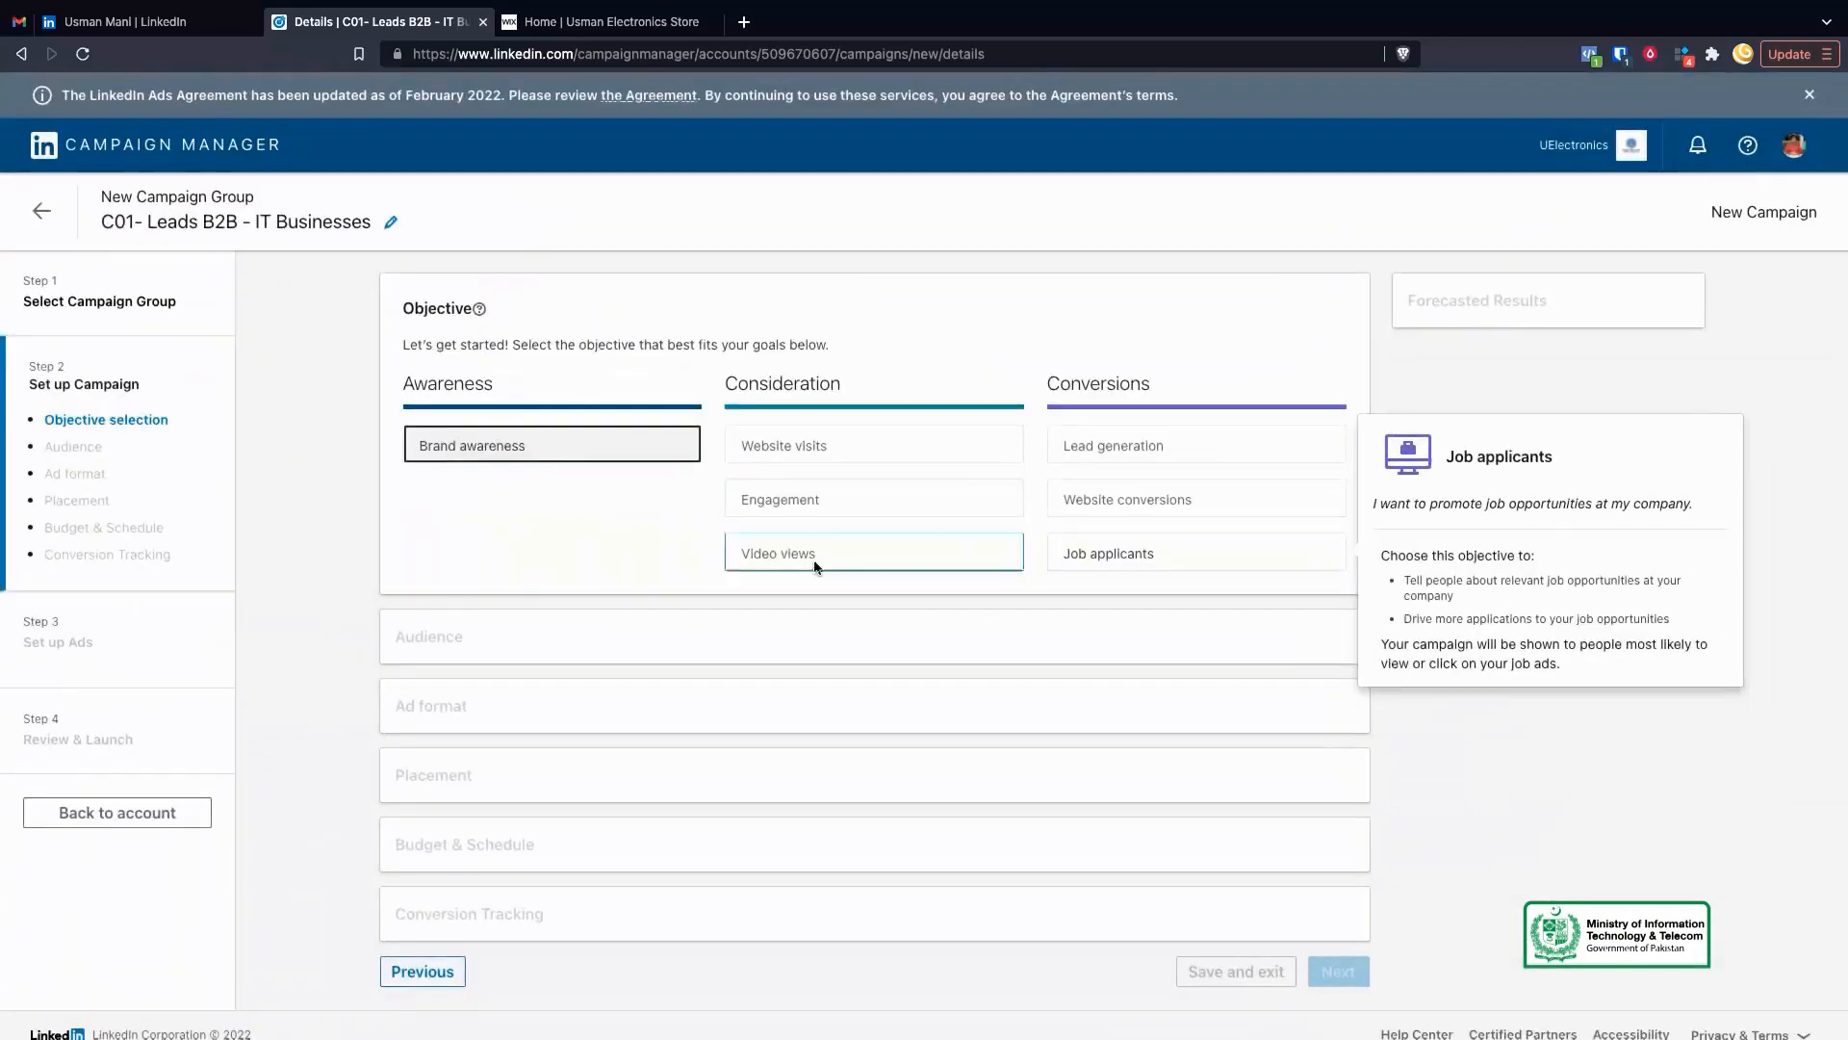
Choose Brand awareness as the campaign objective and review the location and language settings in the Audience section
click(504, 451)
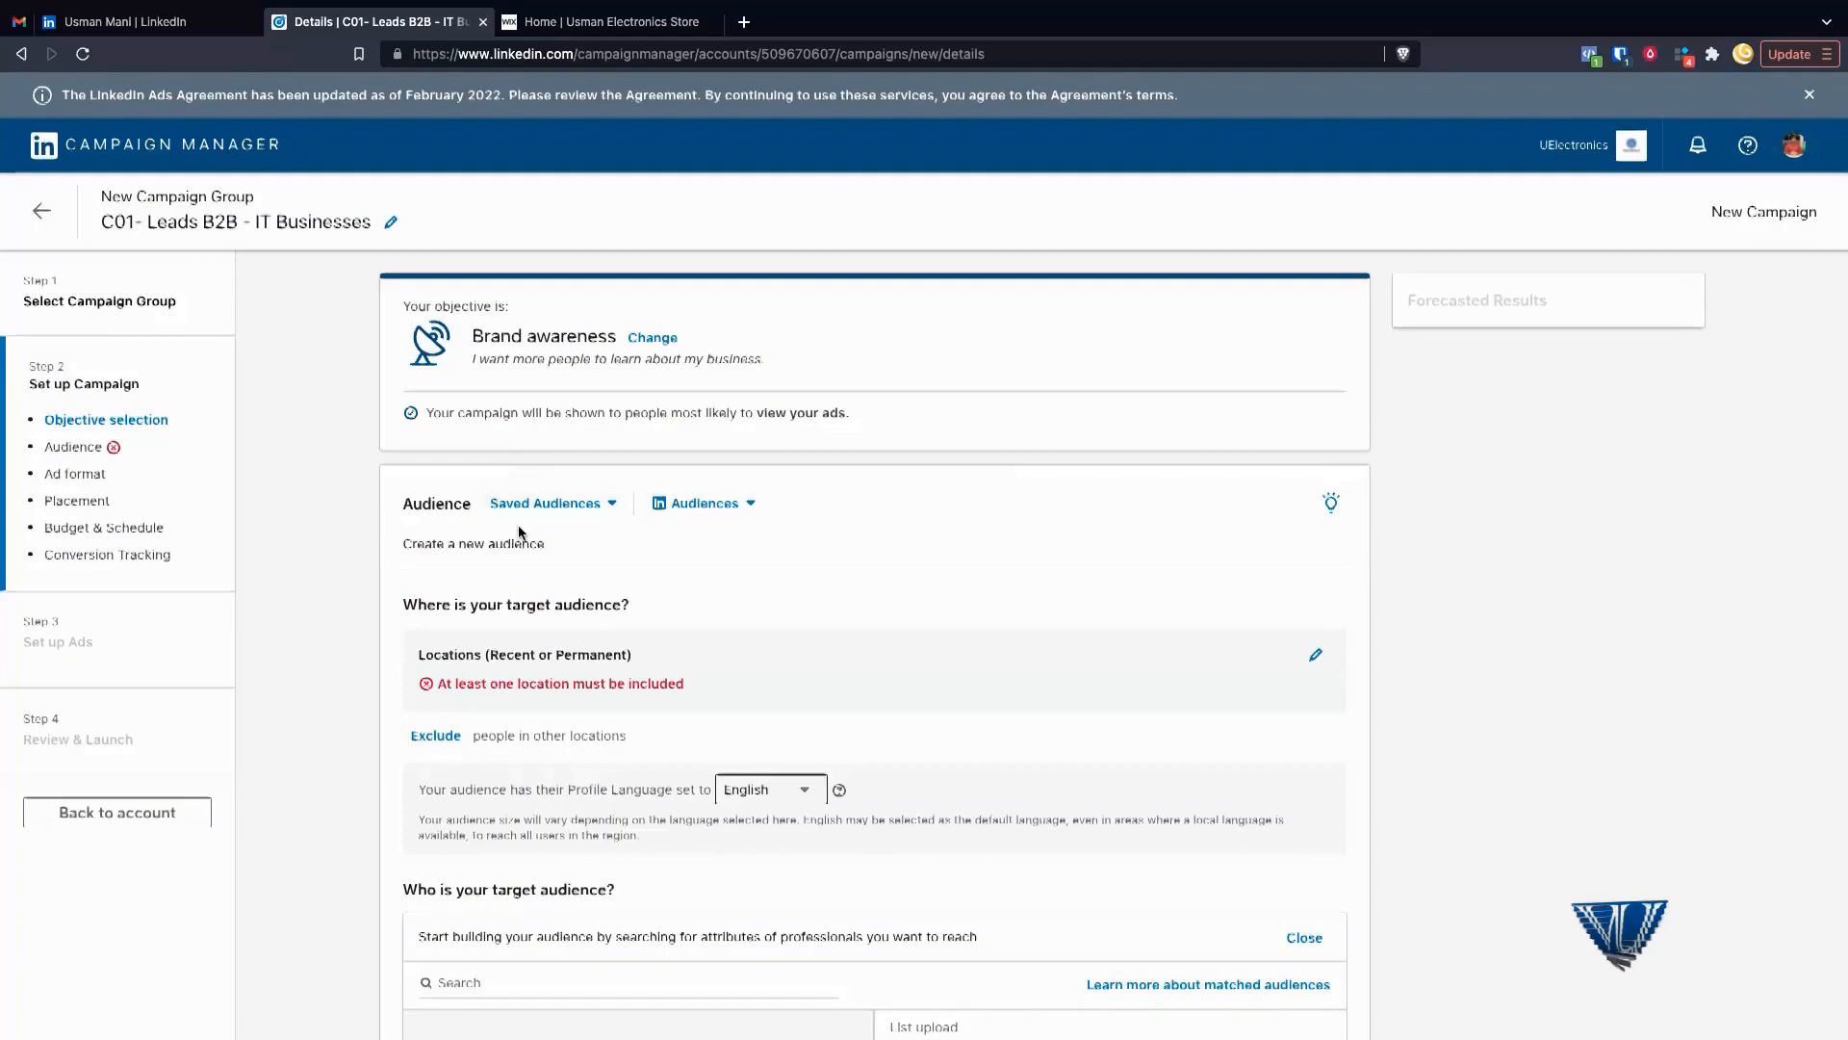
scroll(518, 523, down, 2)
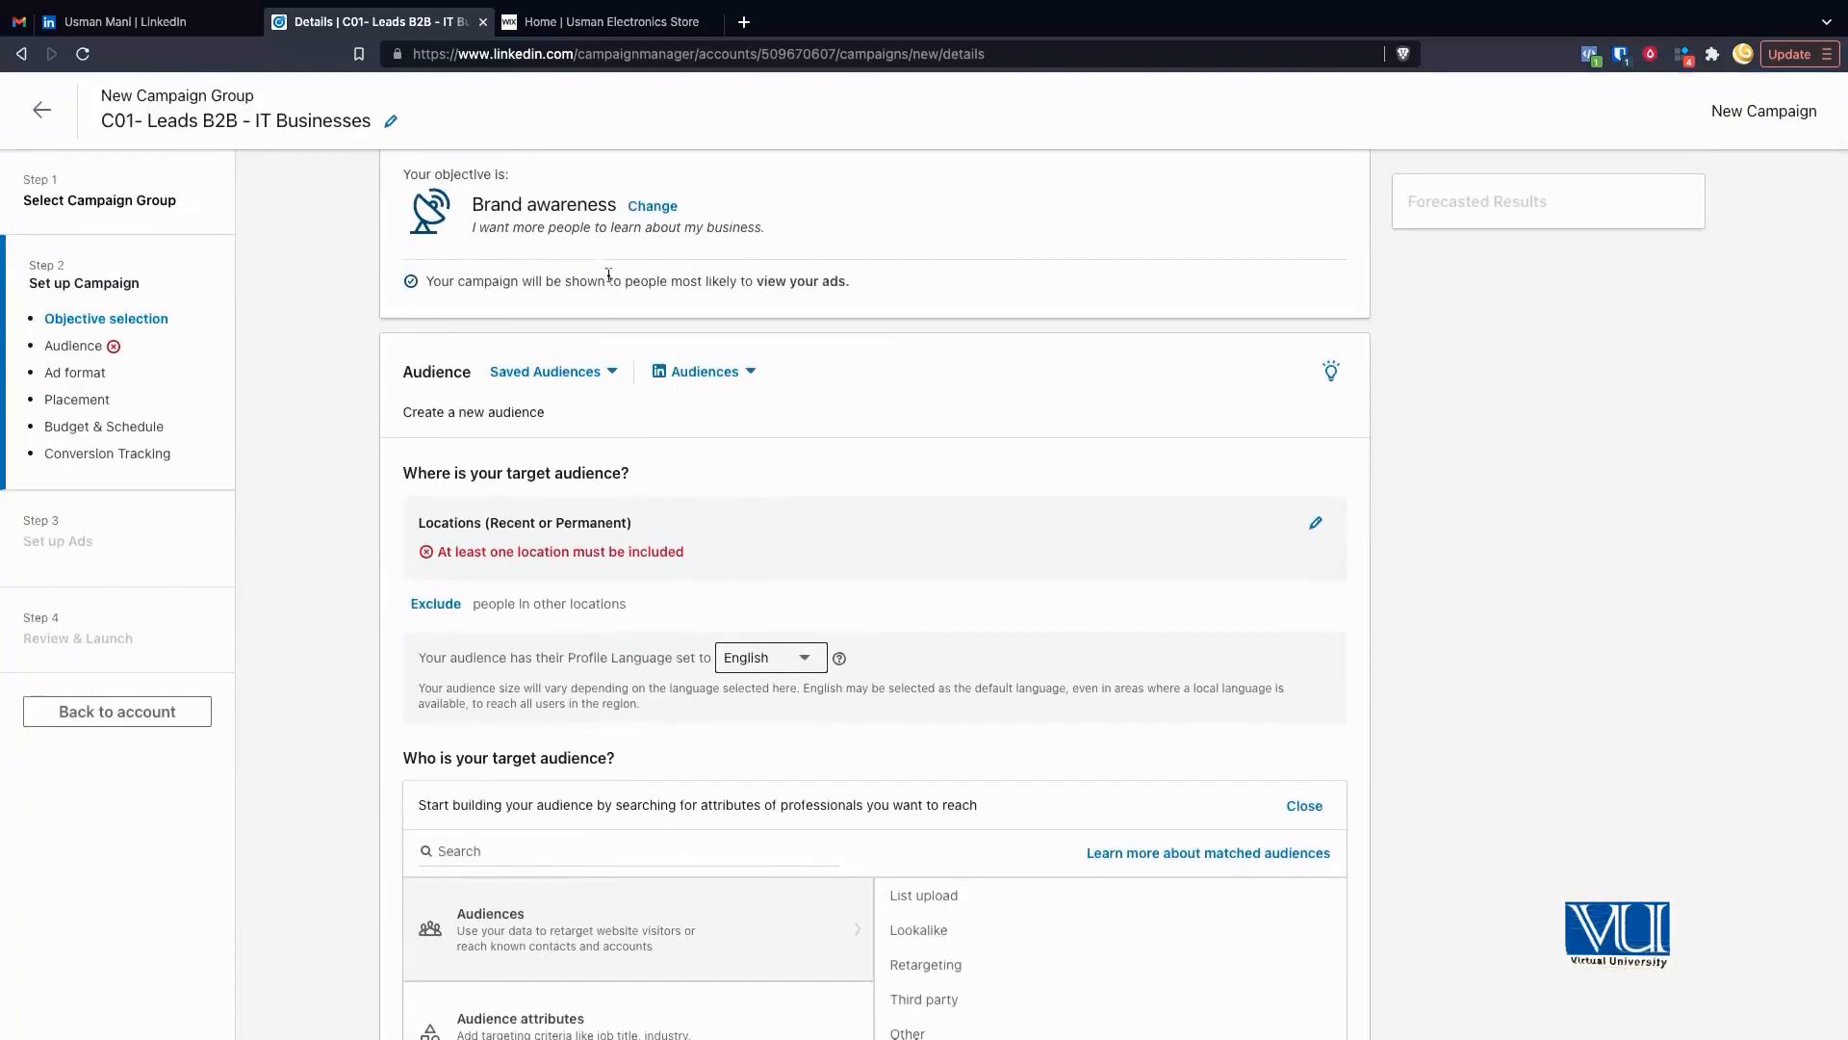
scroll(608, 275, down, 1)
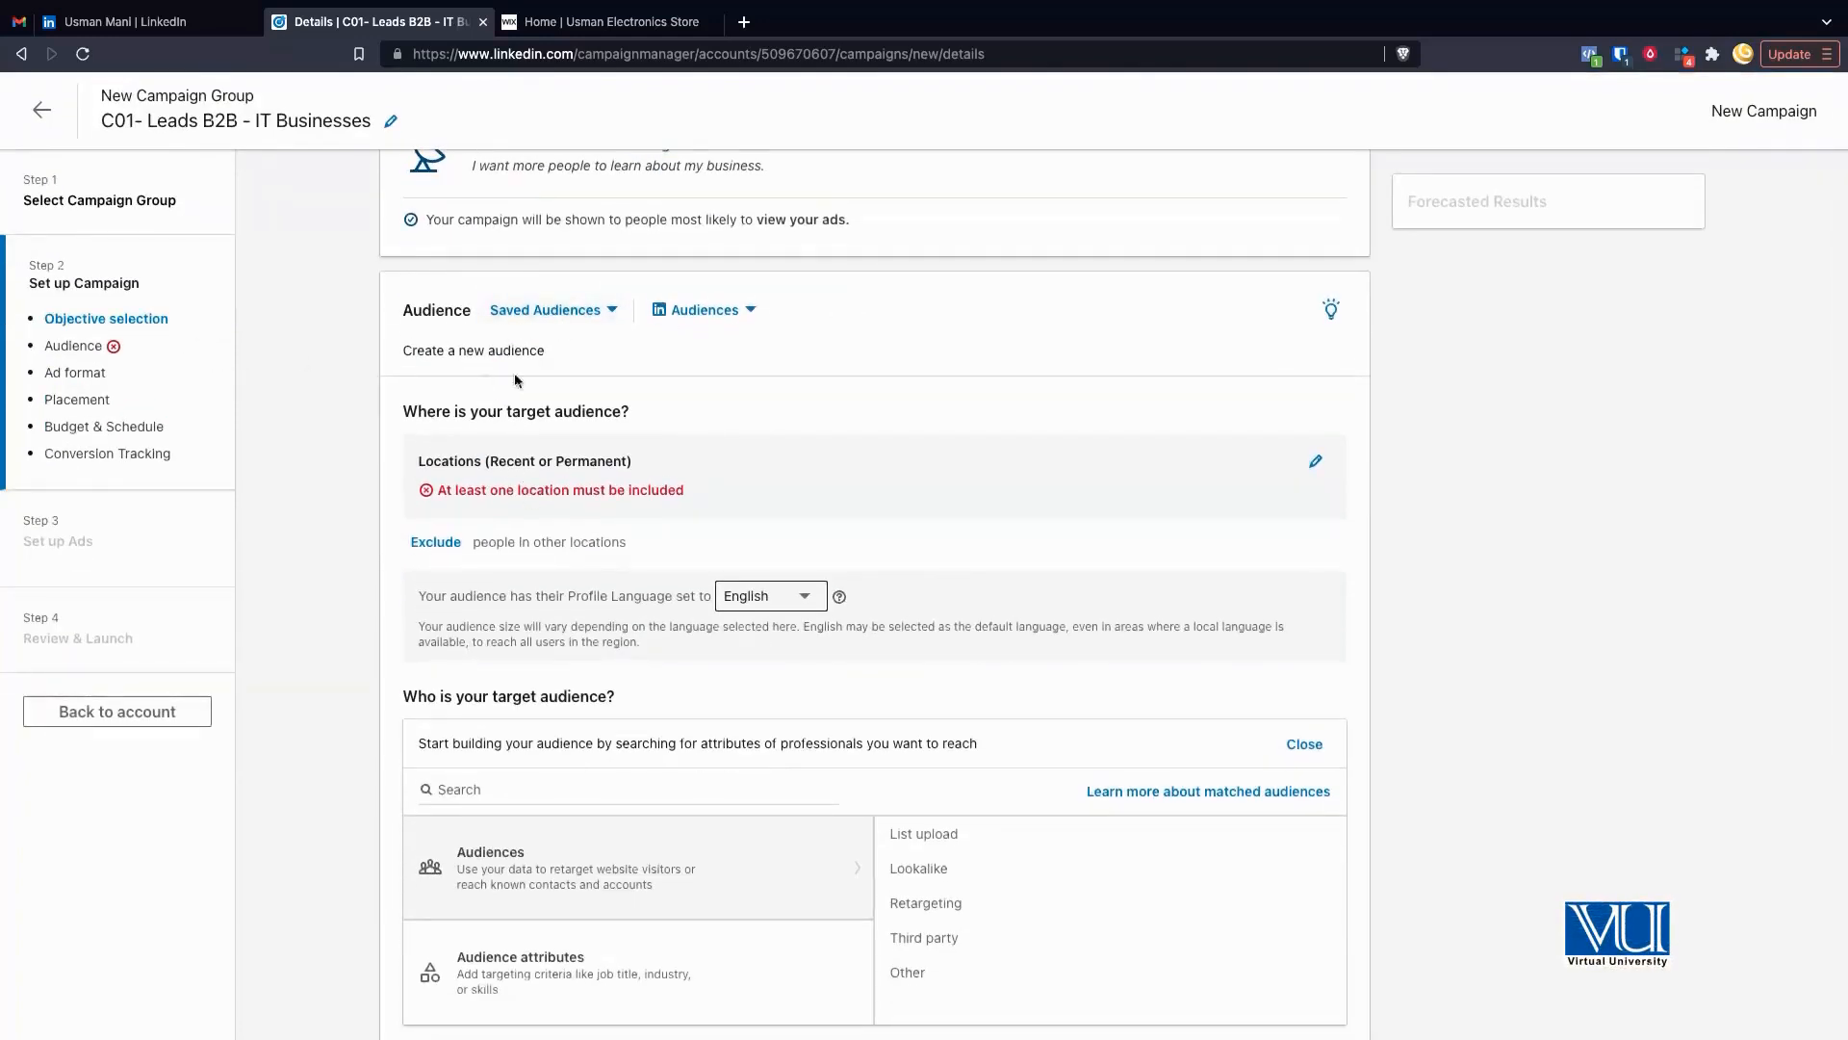
scroll(473, 361, up, 5)
scroll(551, 525, down, 3)
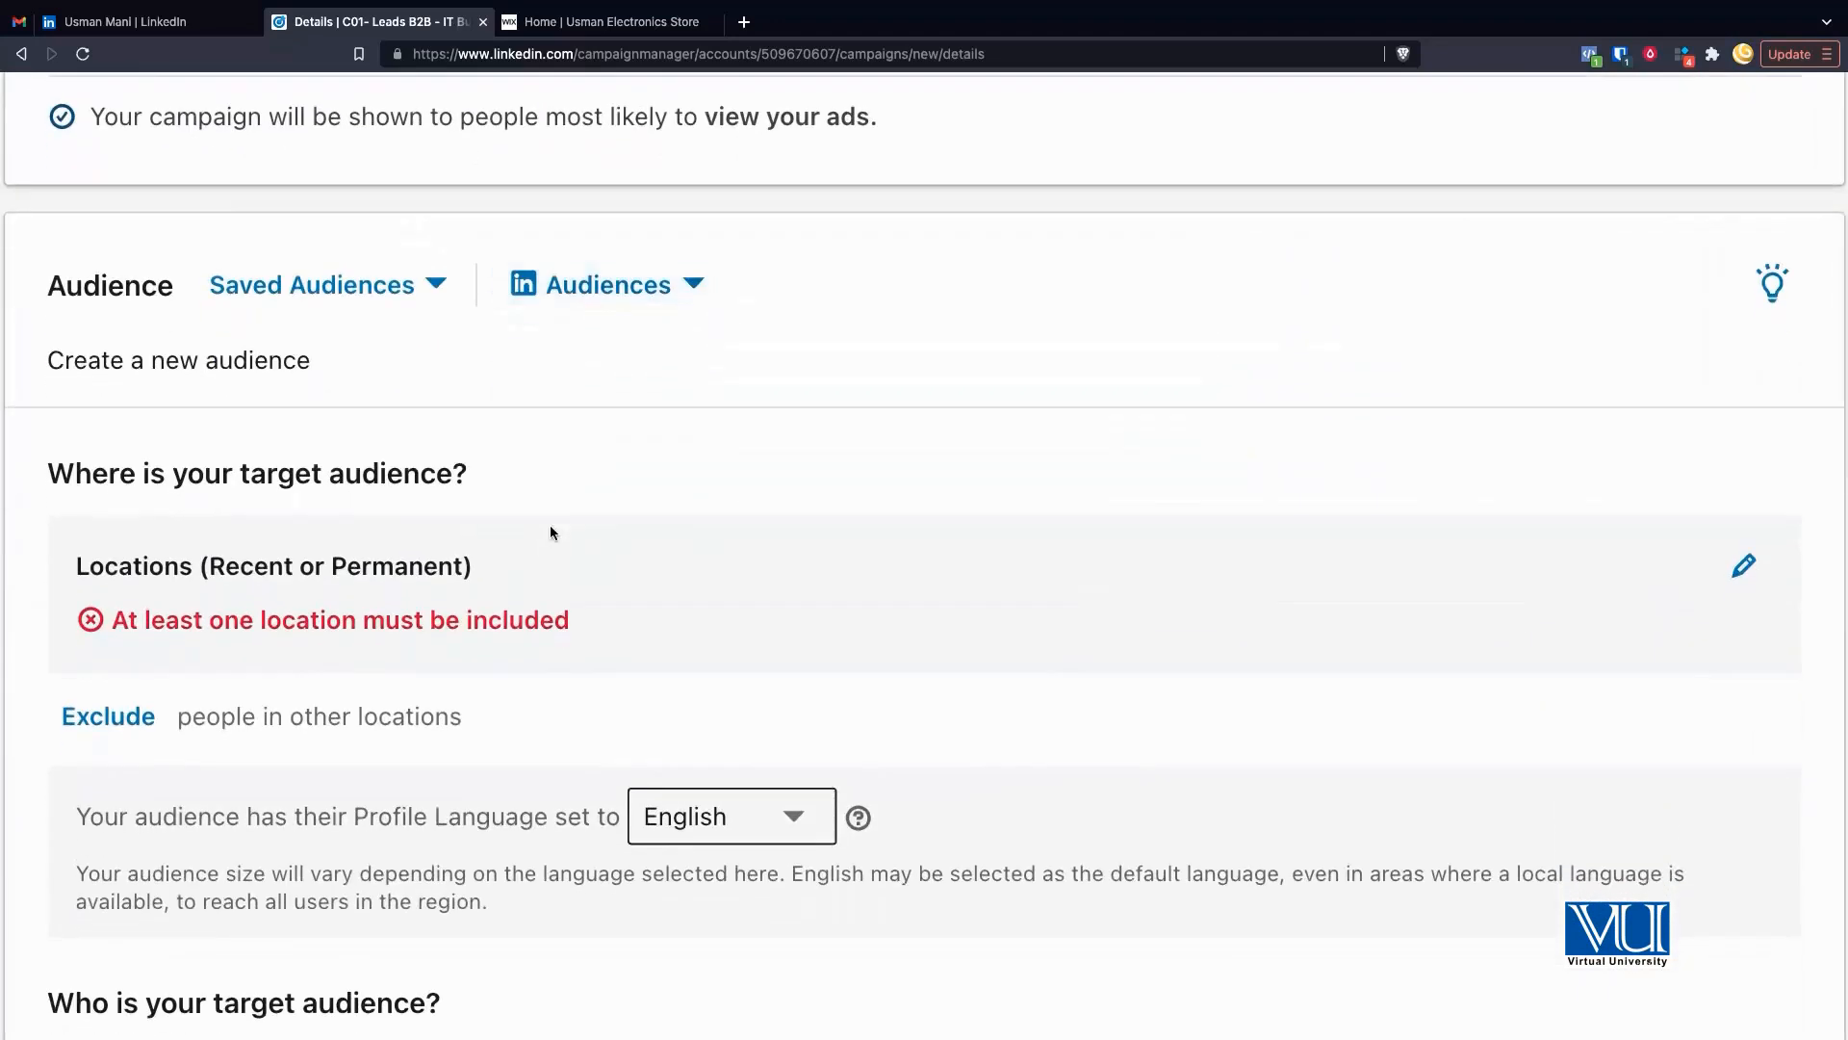
scroll(550, 526, down, 1)
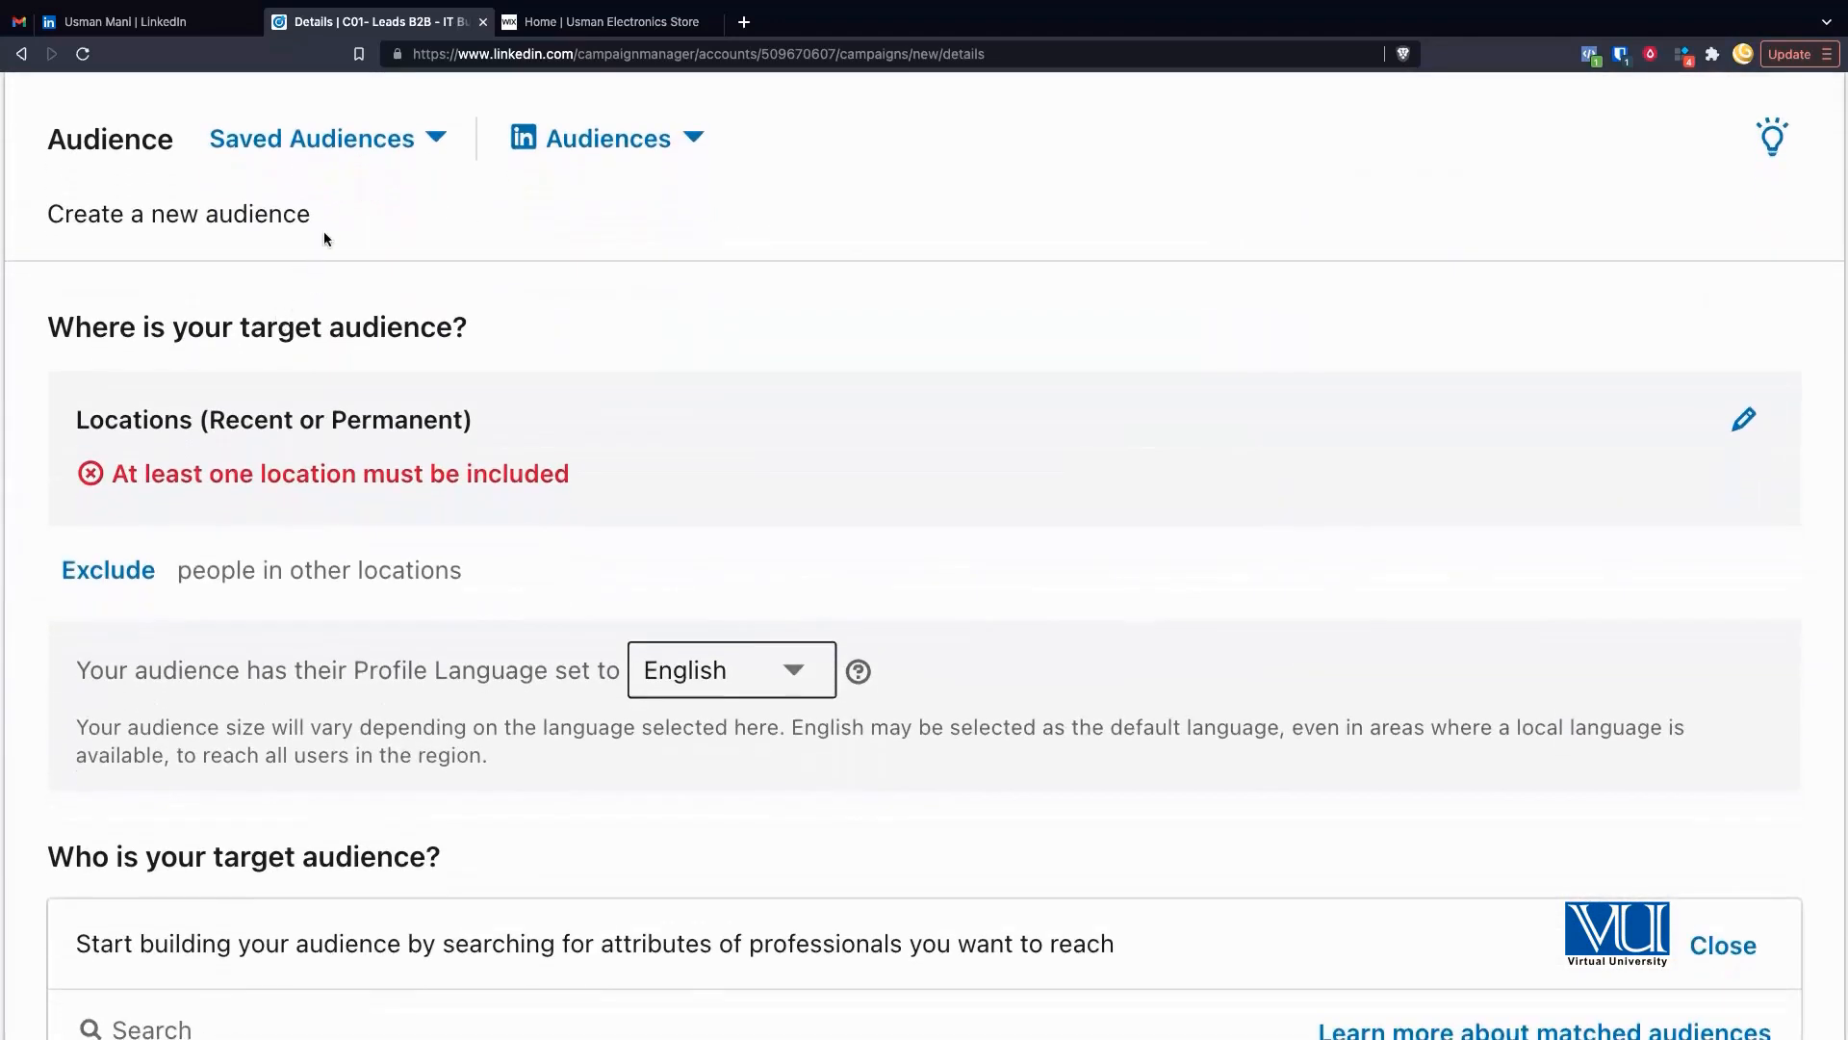
Examine the Saved Audiences option and the predefined LinkedIn audiences offered for the campaign
click(435, 139)
click(693, 252)
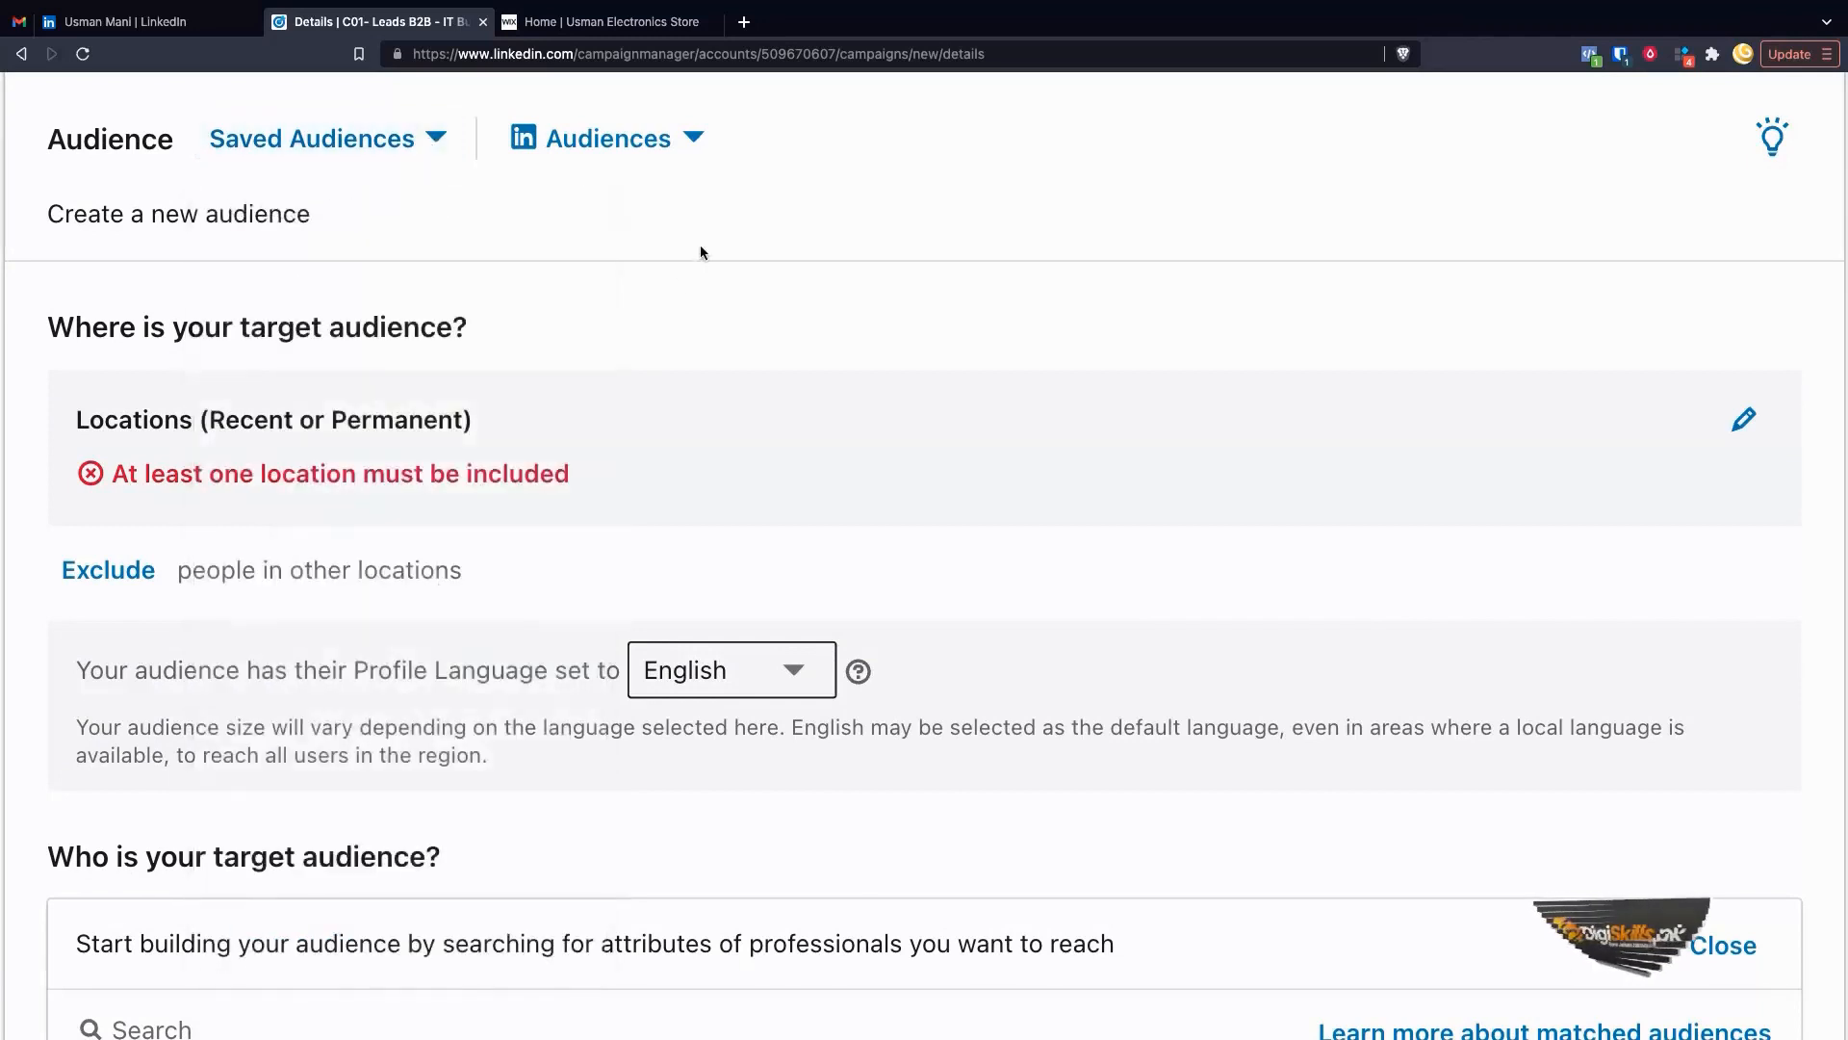
click(635, 139)
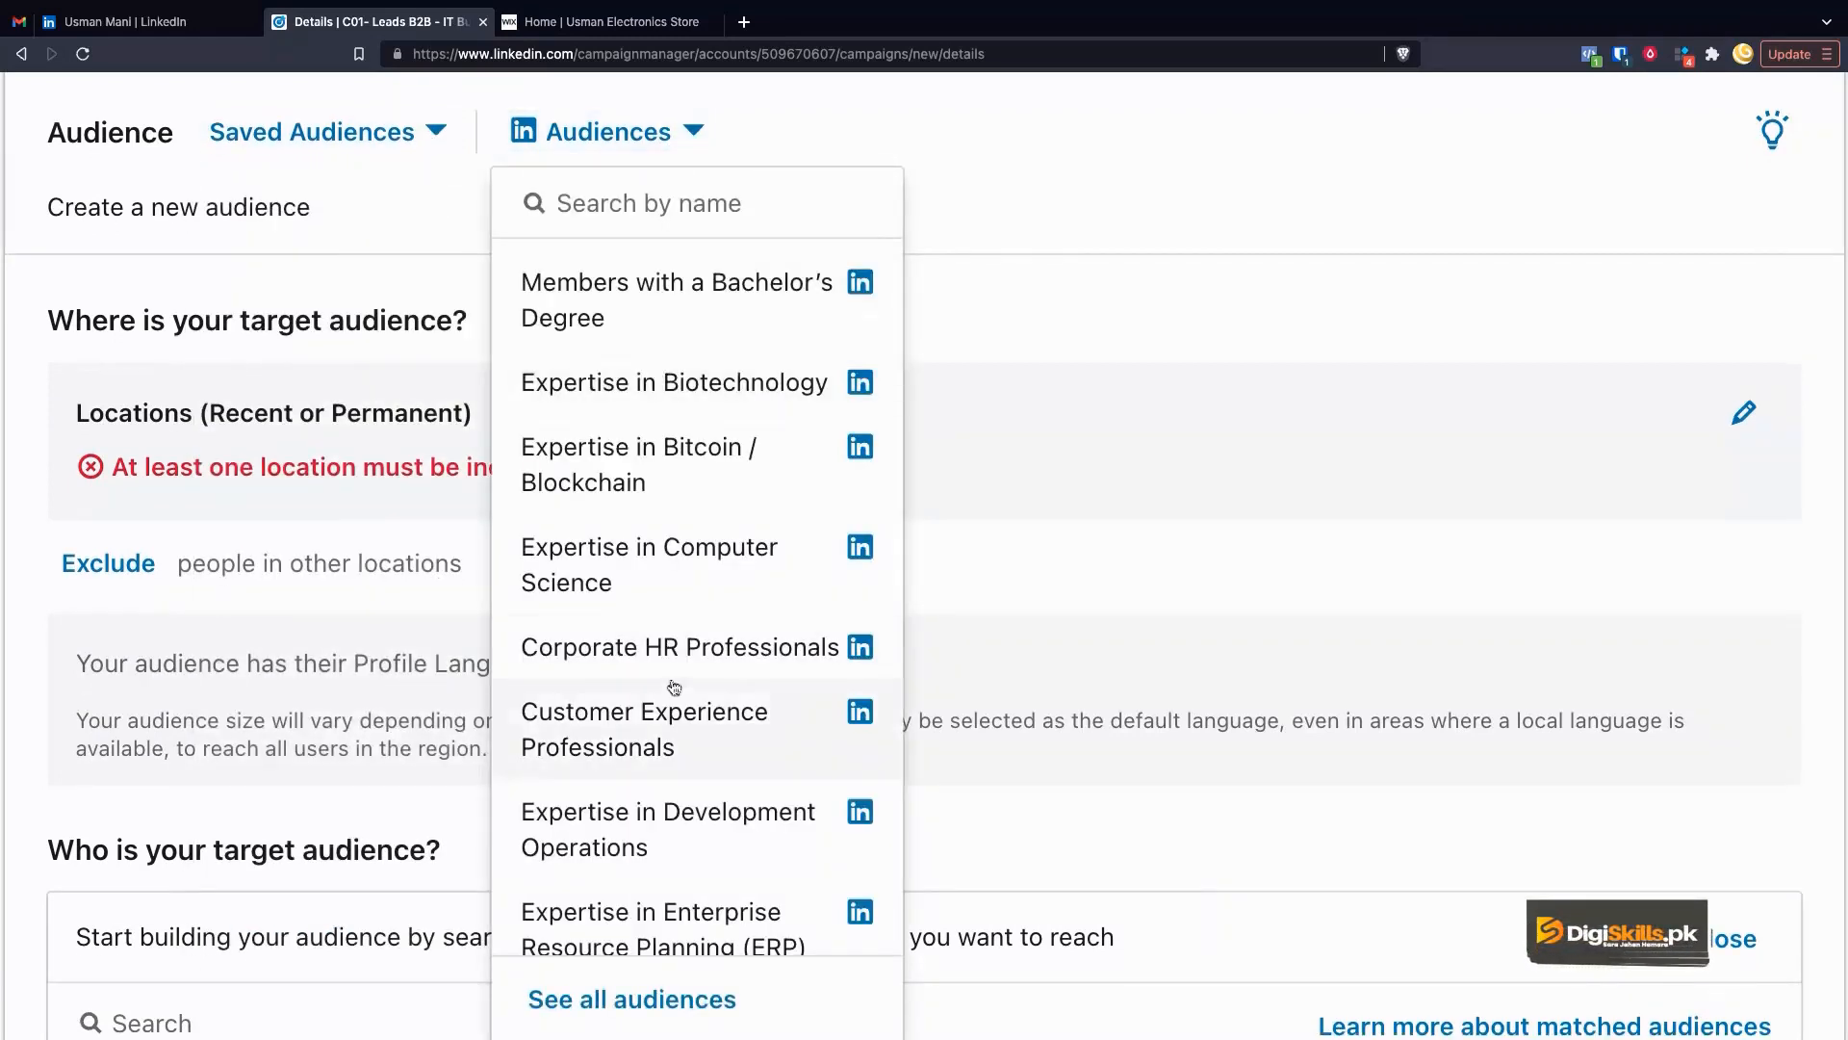
scroll(674, 686, down, 2)
scroll(674, 578, up, 2)
scroll(674, 482, down, 2)
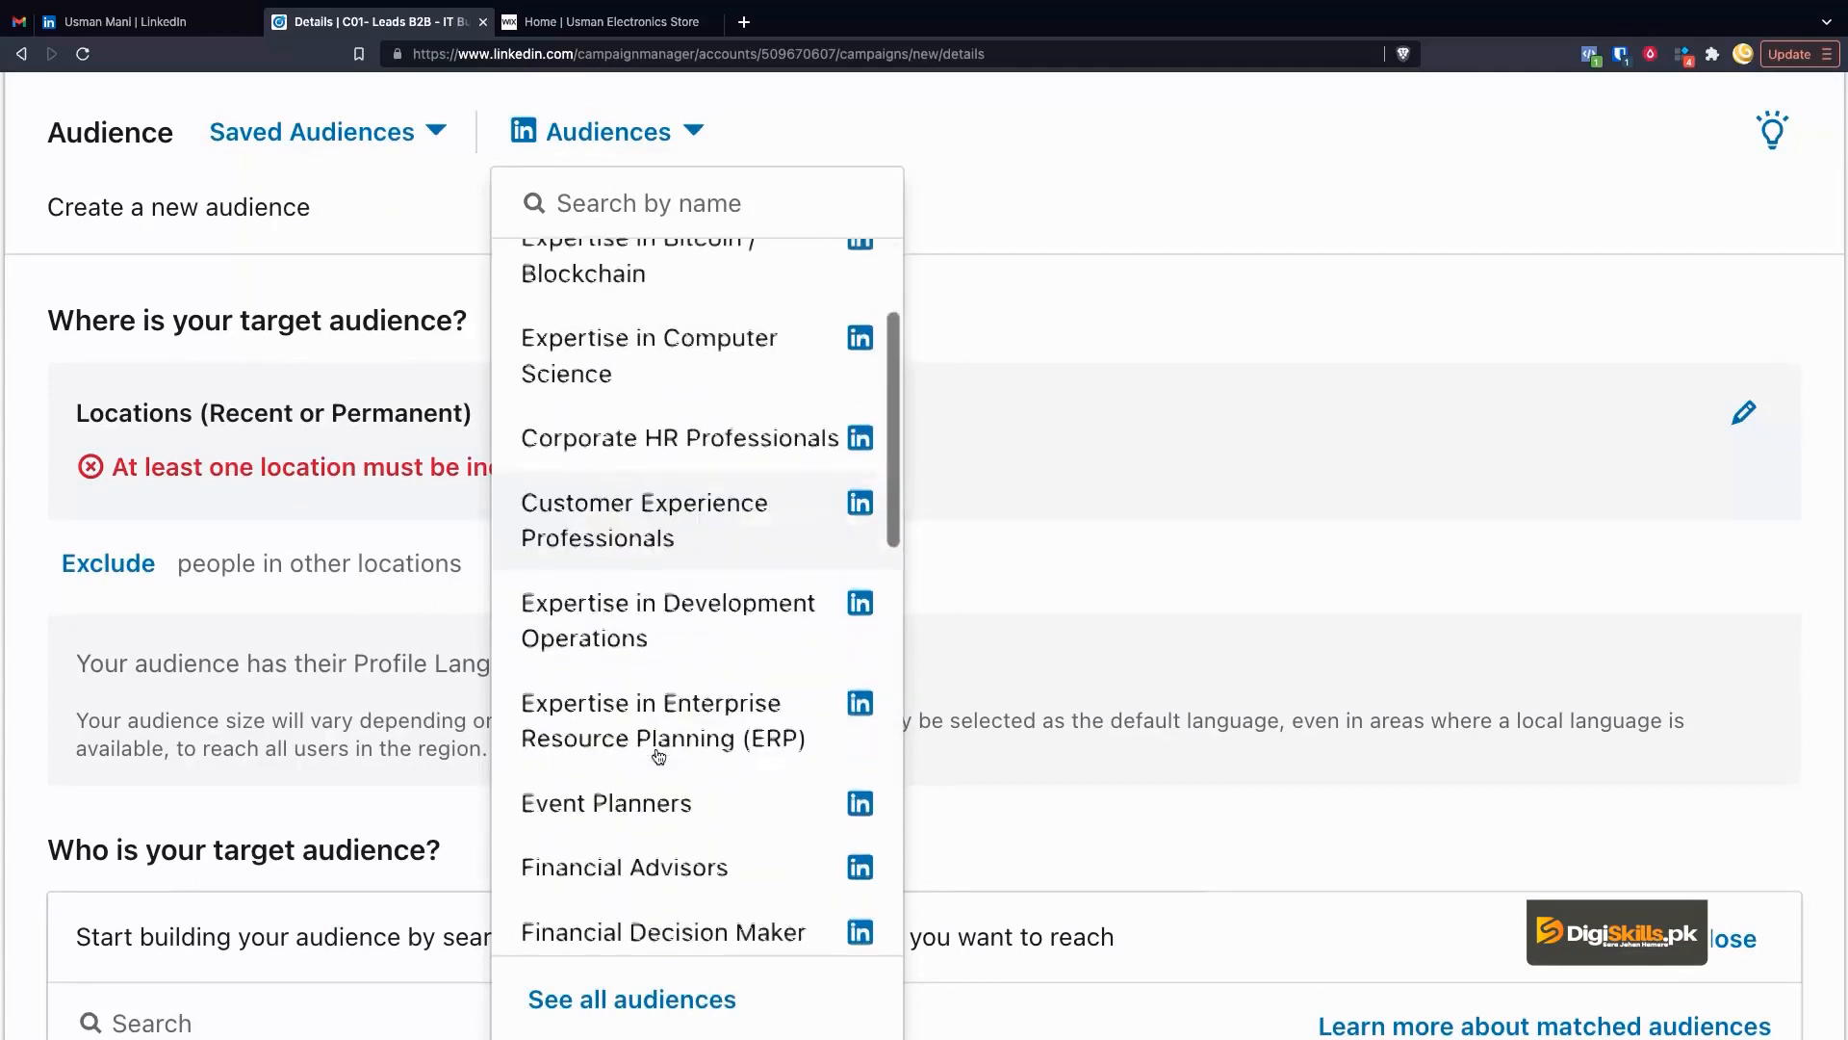
scroll(658, 756, down, 6)
scroll(654, 751, up, 2)
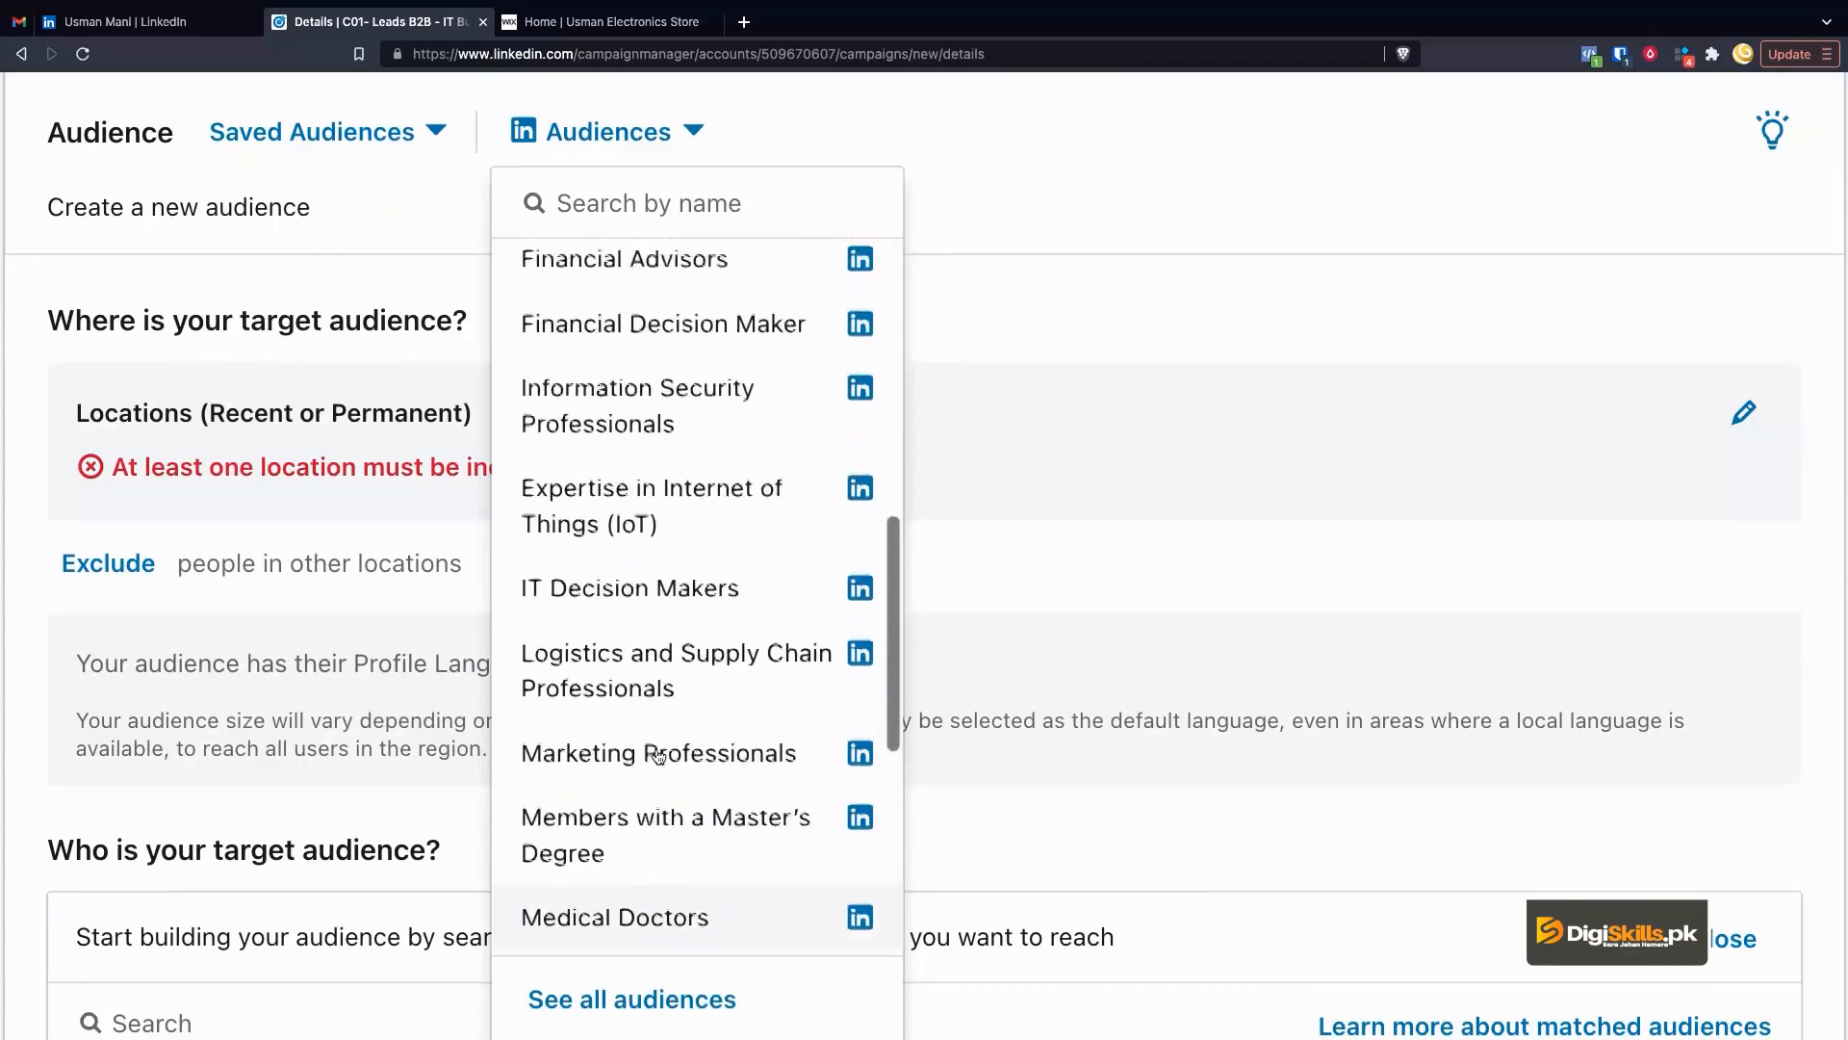
click(1198, 283)
scroll(716, 523, down, 1)
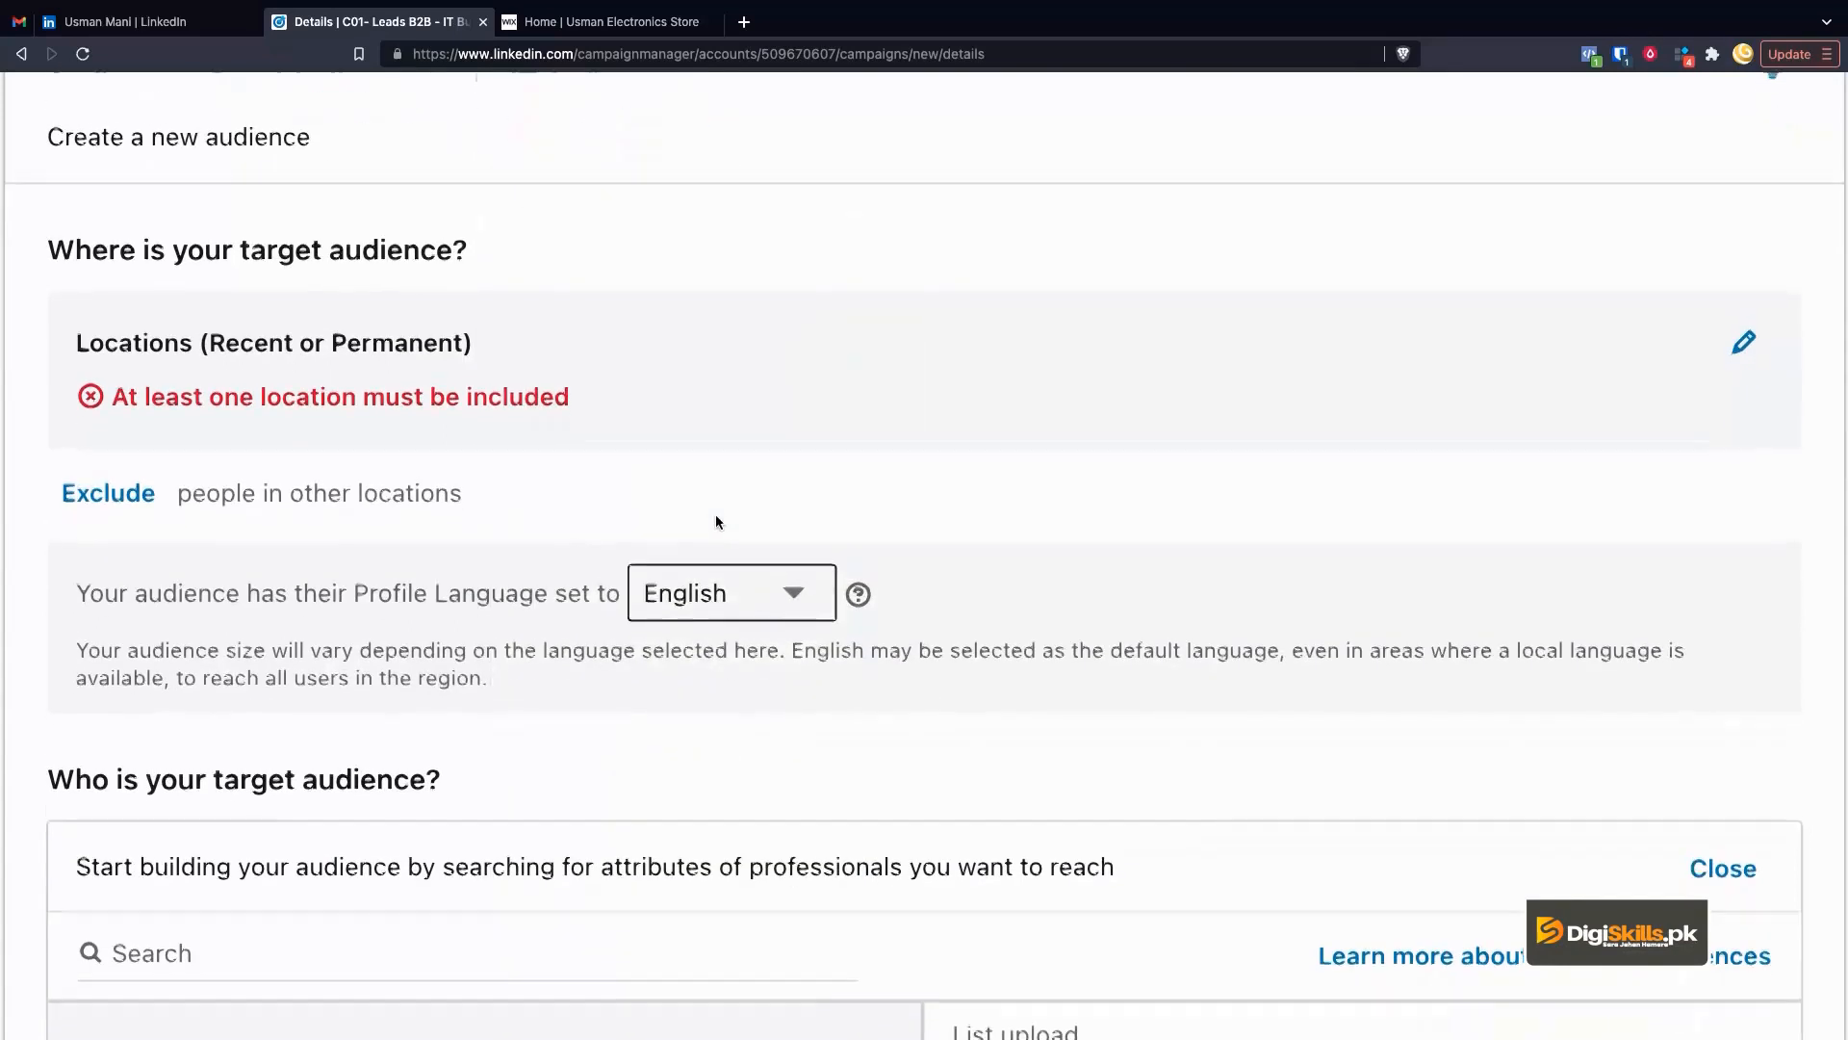
scroll(433, 424, up, 1)
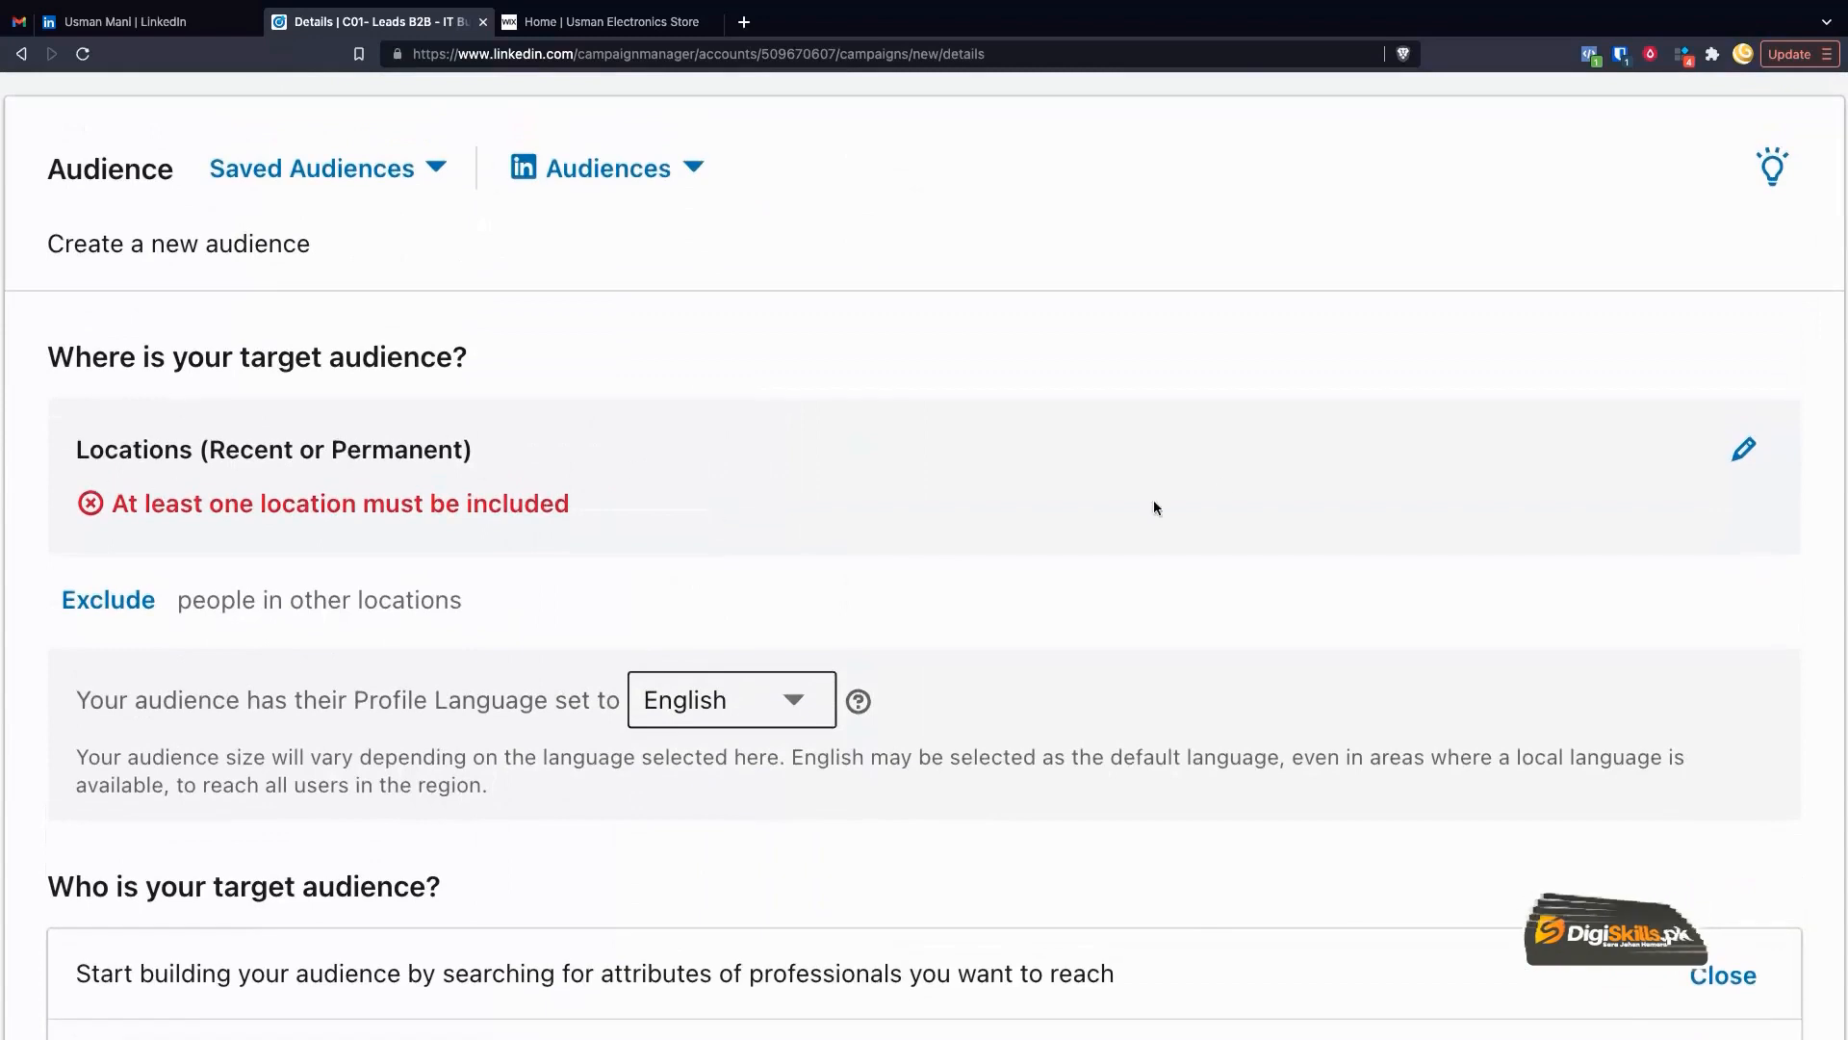
Set the target audience's location to Lahore, Punjab, Pakistan and close the location settings
click(1743, 448)
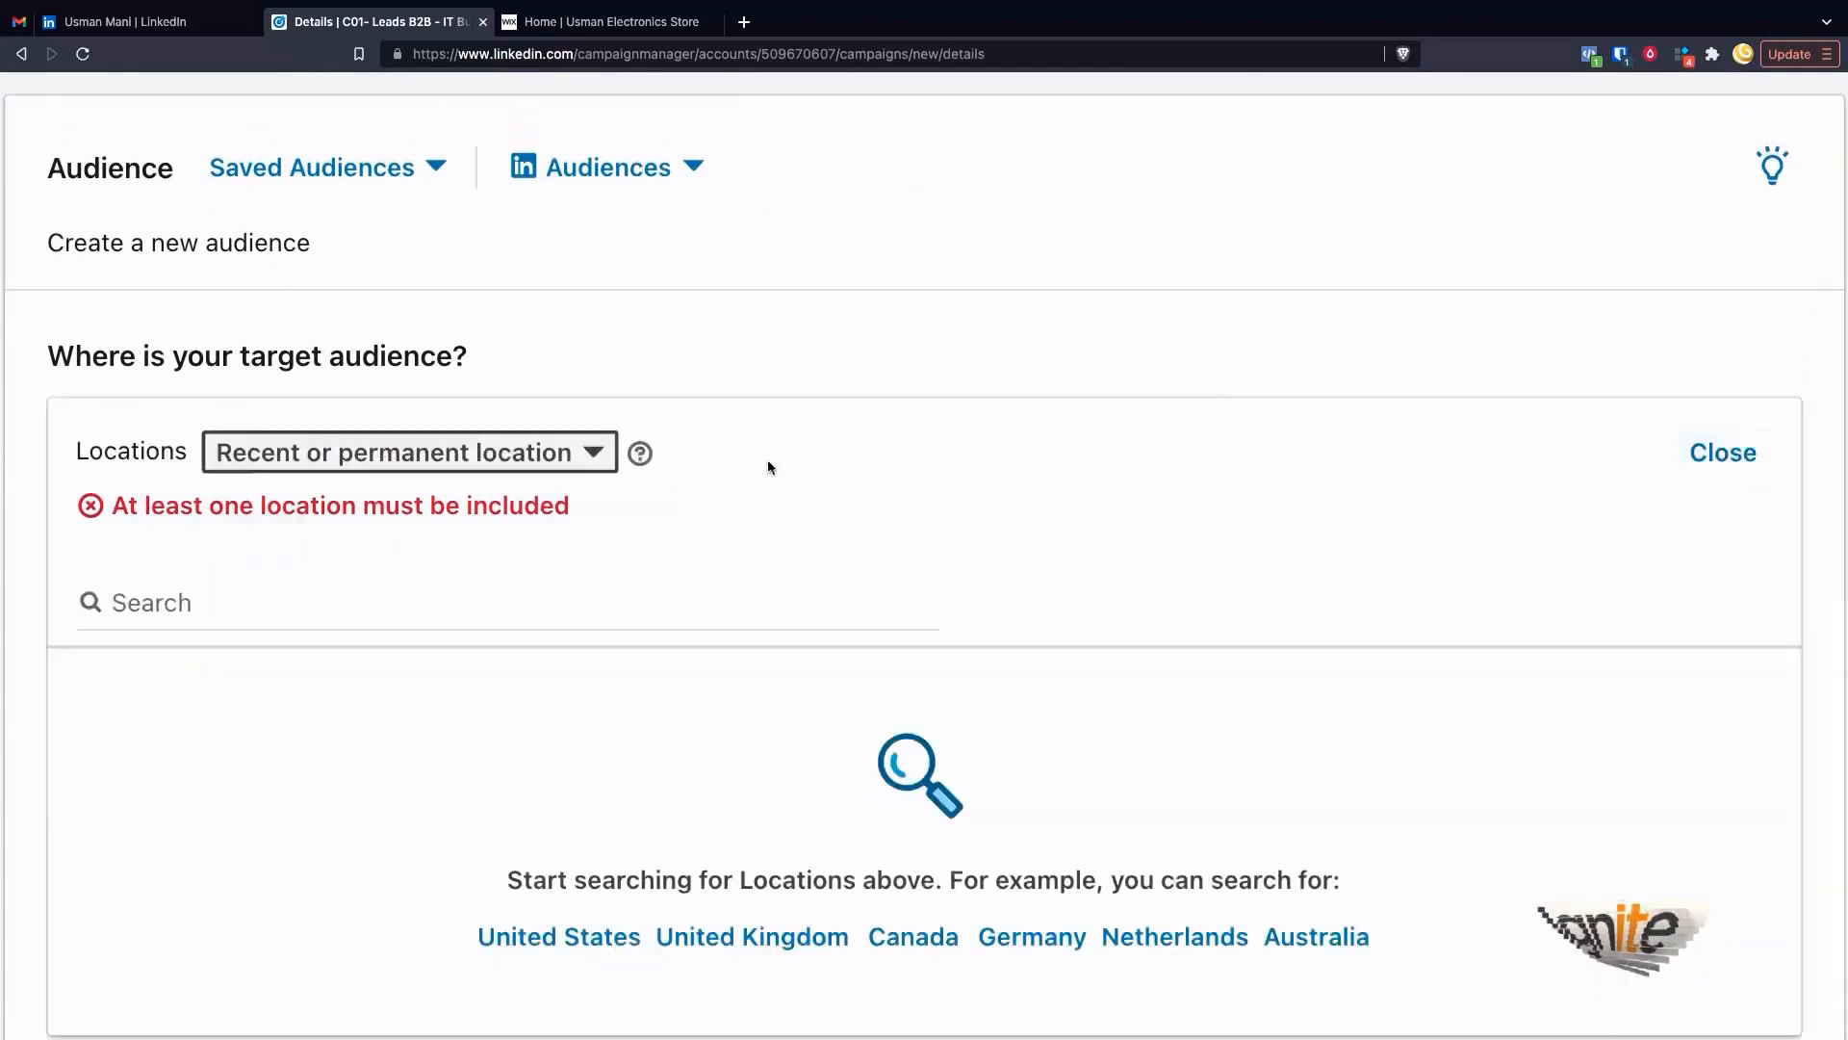
click(507, 597)
scroll(511, 597, down, 2)
text(lahore)
click(220, 514)
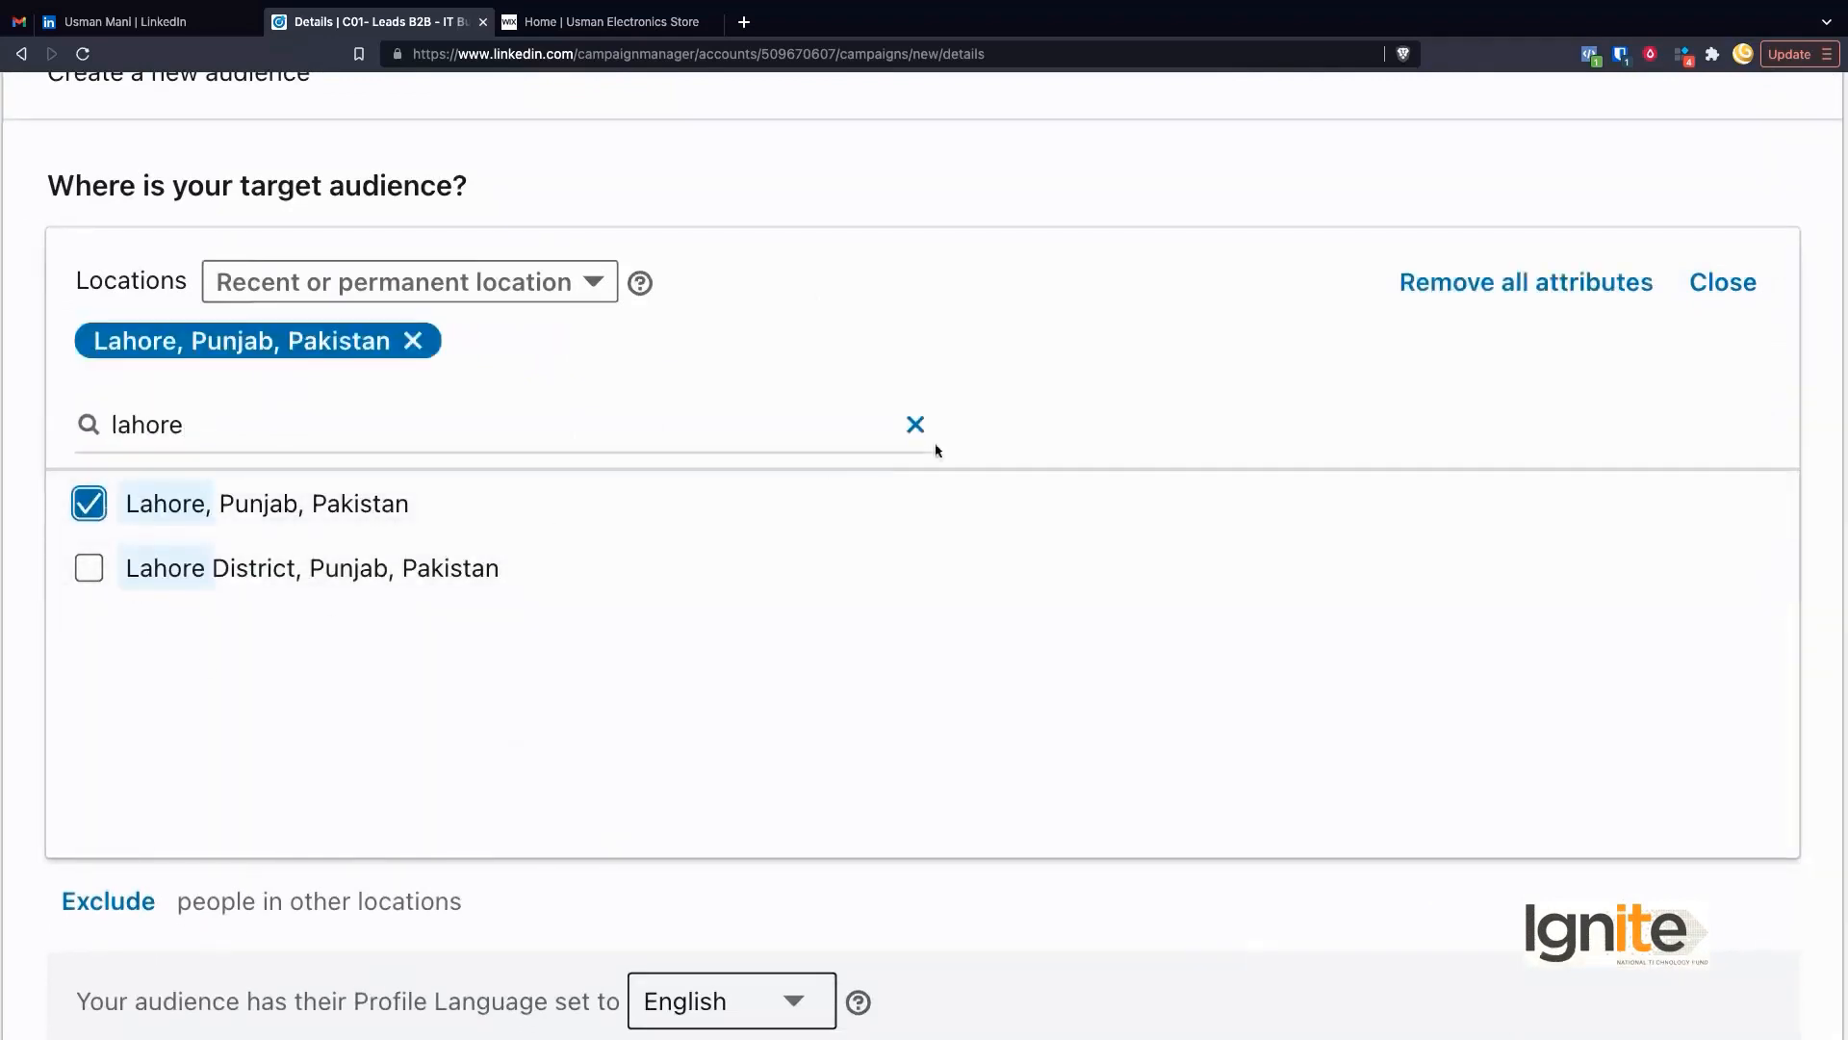
click(915, 427)
scroll(591, 579, down, 4)
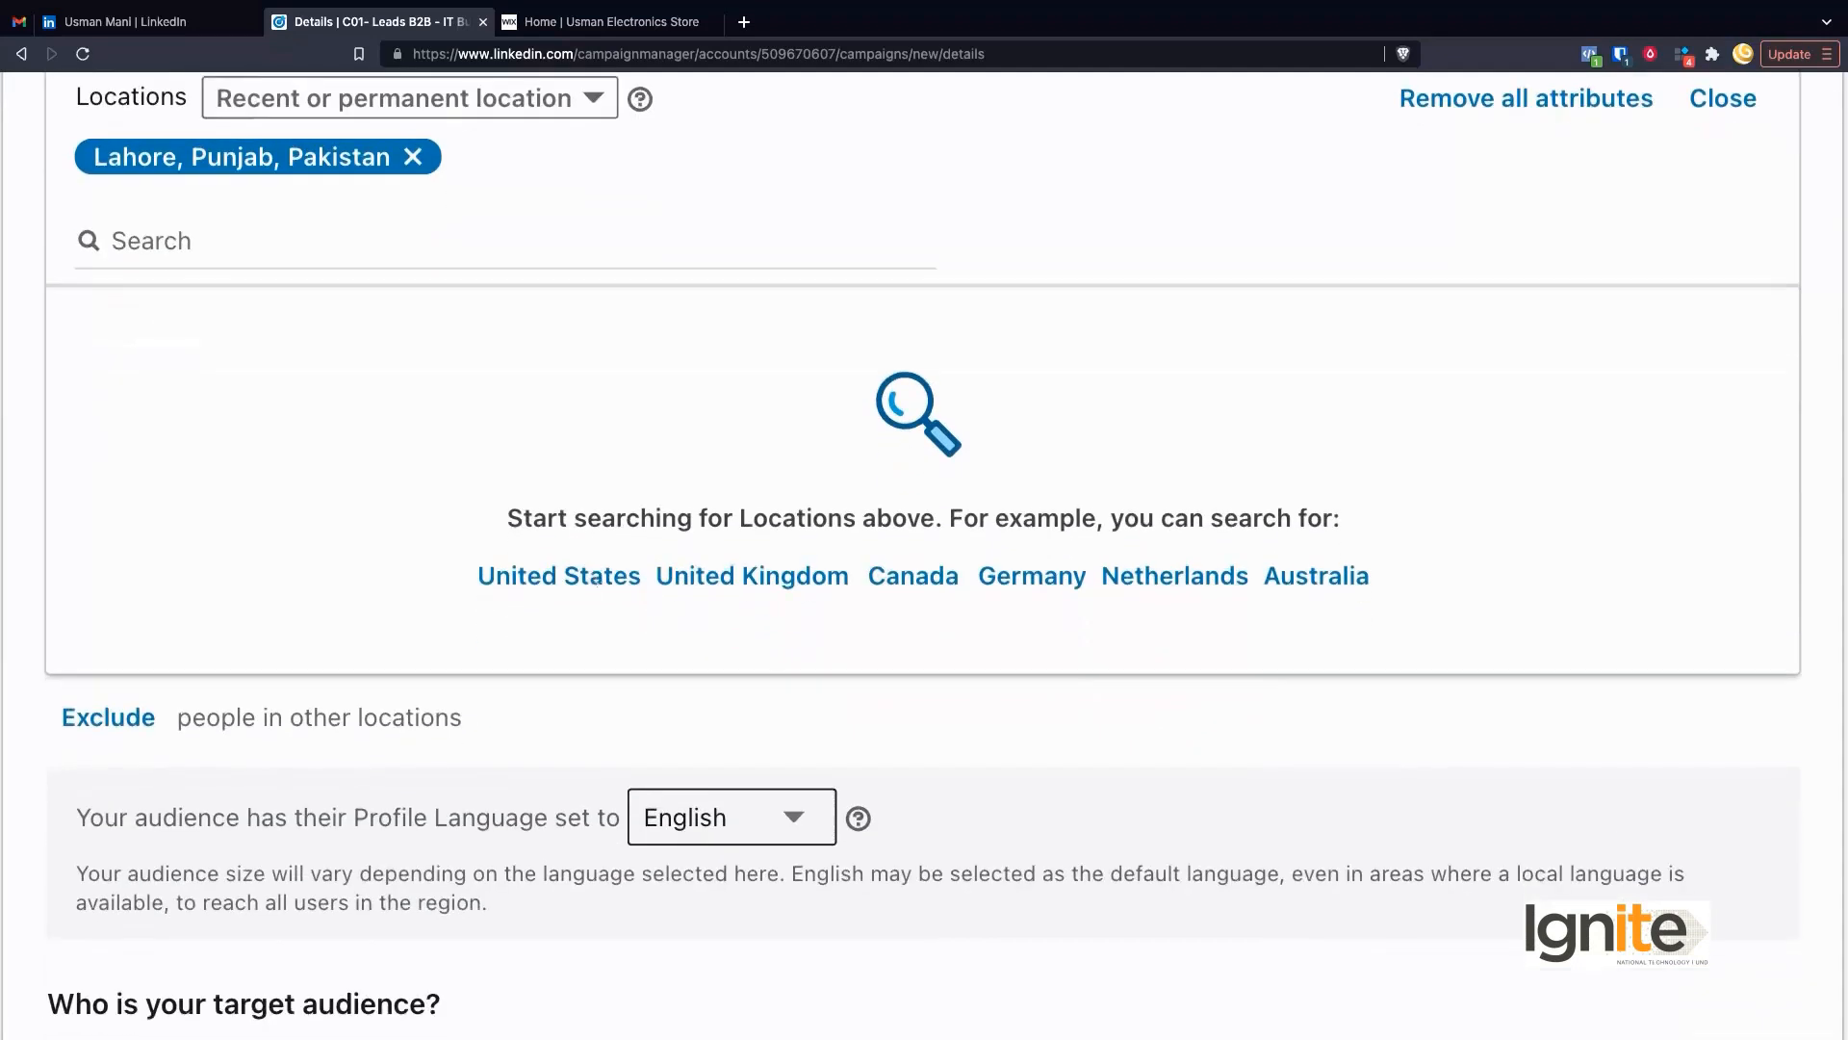
scroll(591, 579, up, 4)
scroll(591, 578, up, 1)
scroll(591, 570, down, 2)
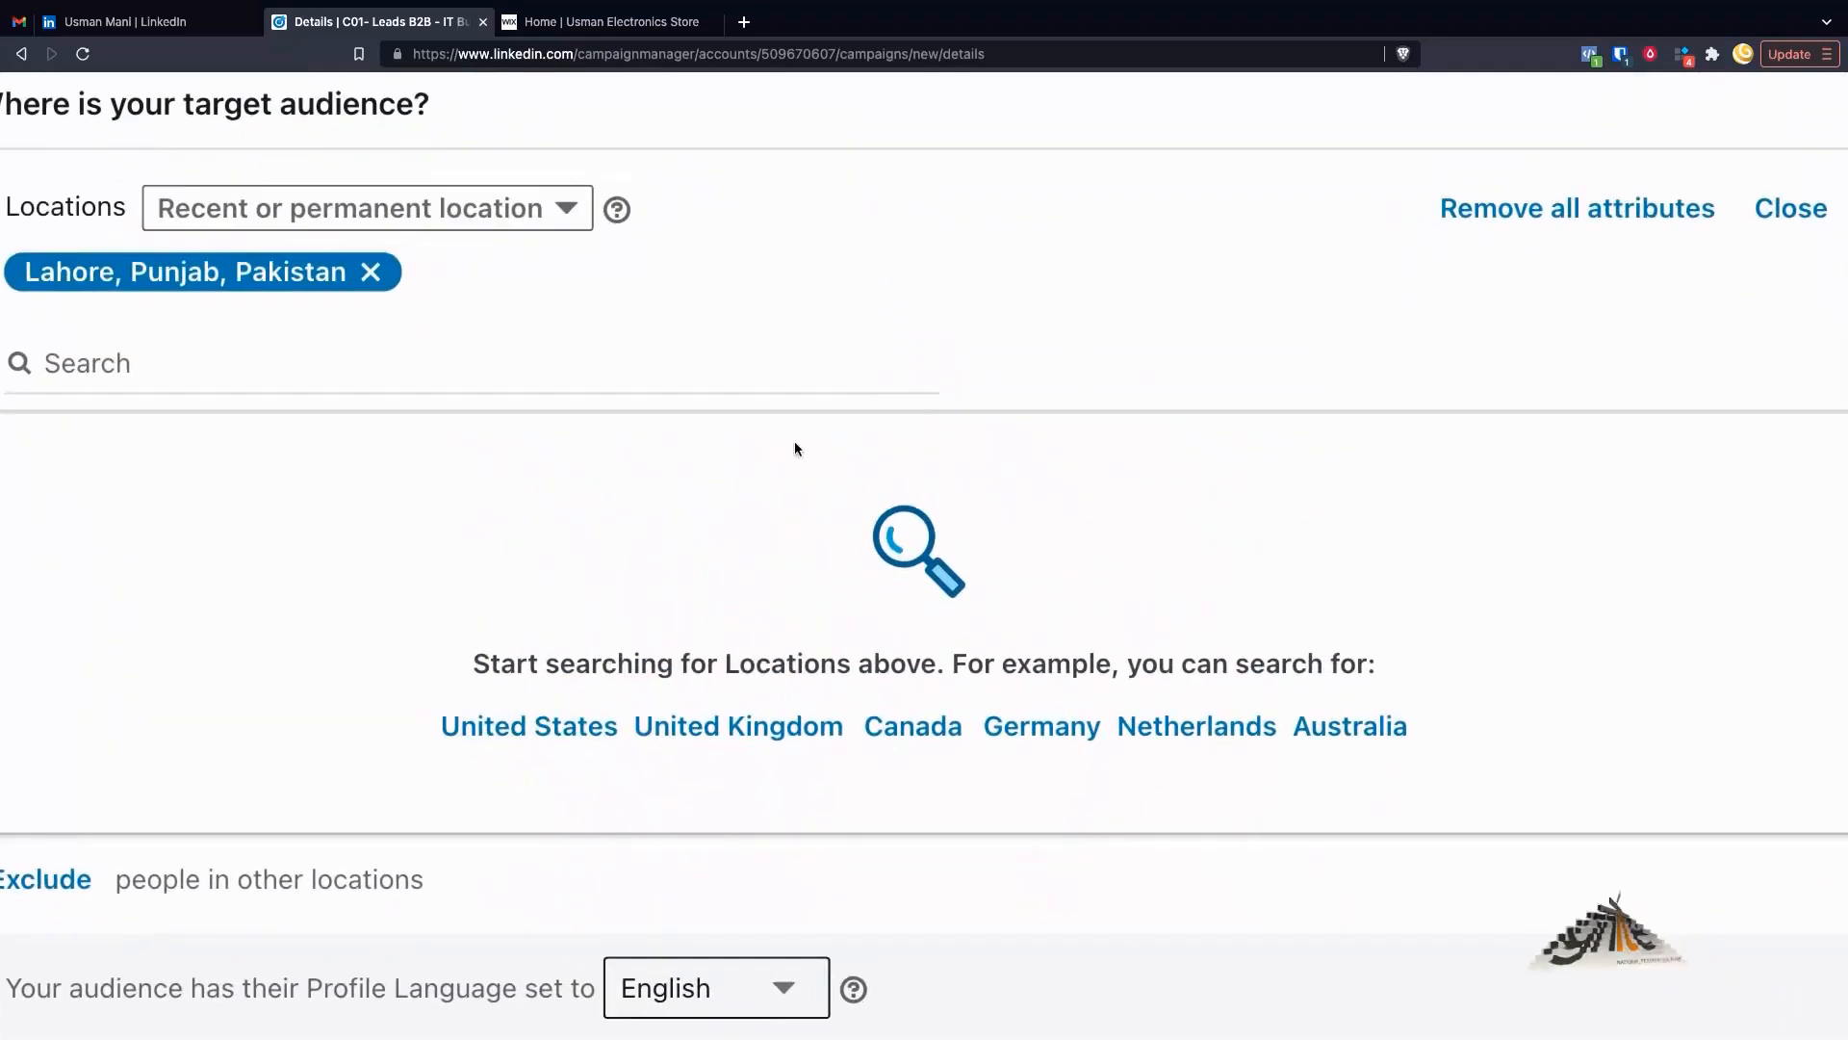
click(1303, 318)
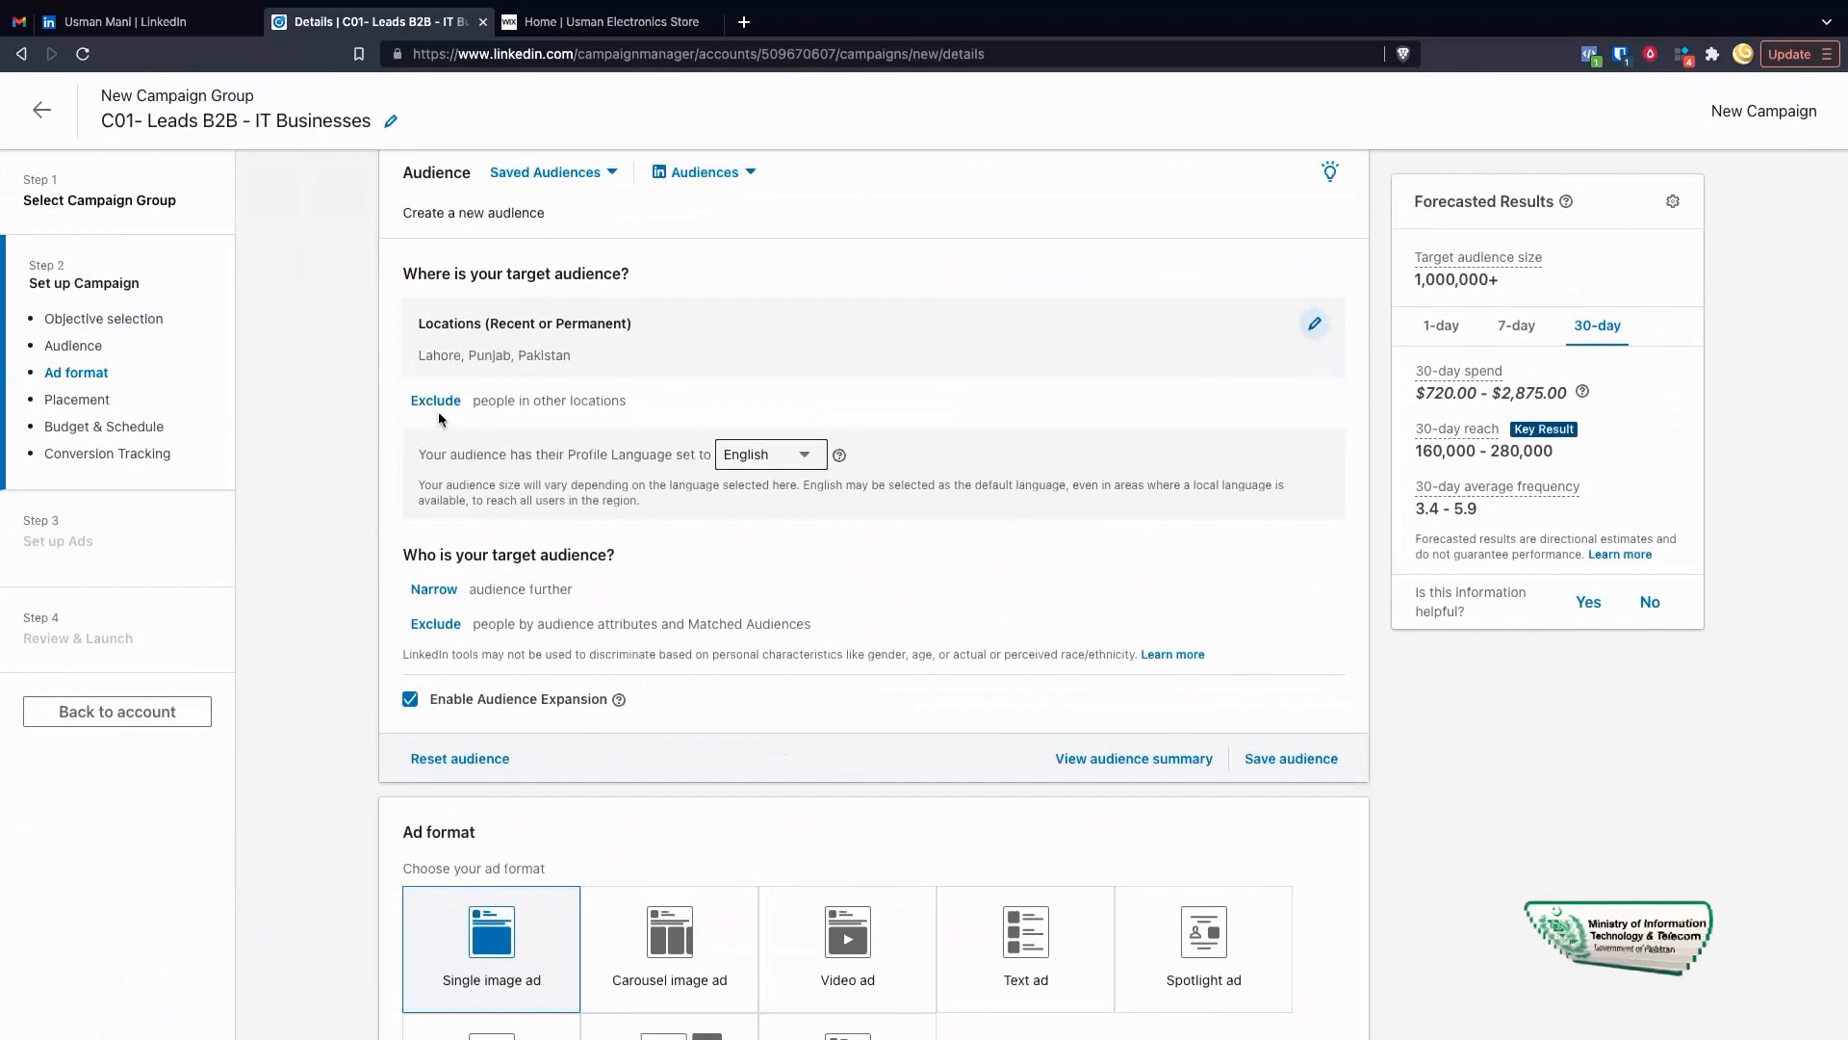
Open the settings for narrowing the target audience further by audiences or attributes
scroll(443, 420, up, 5)
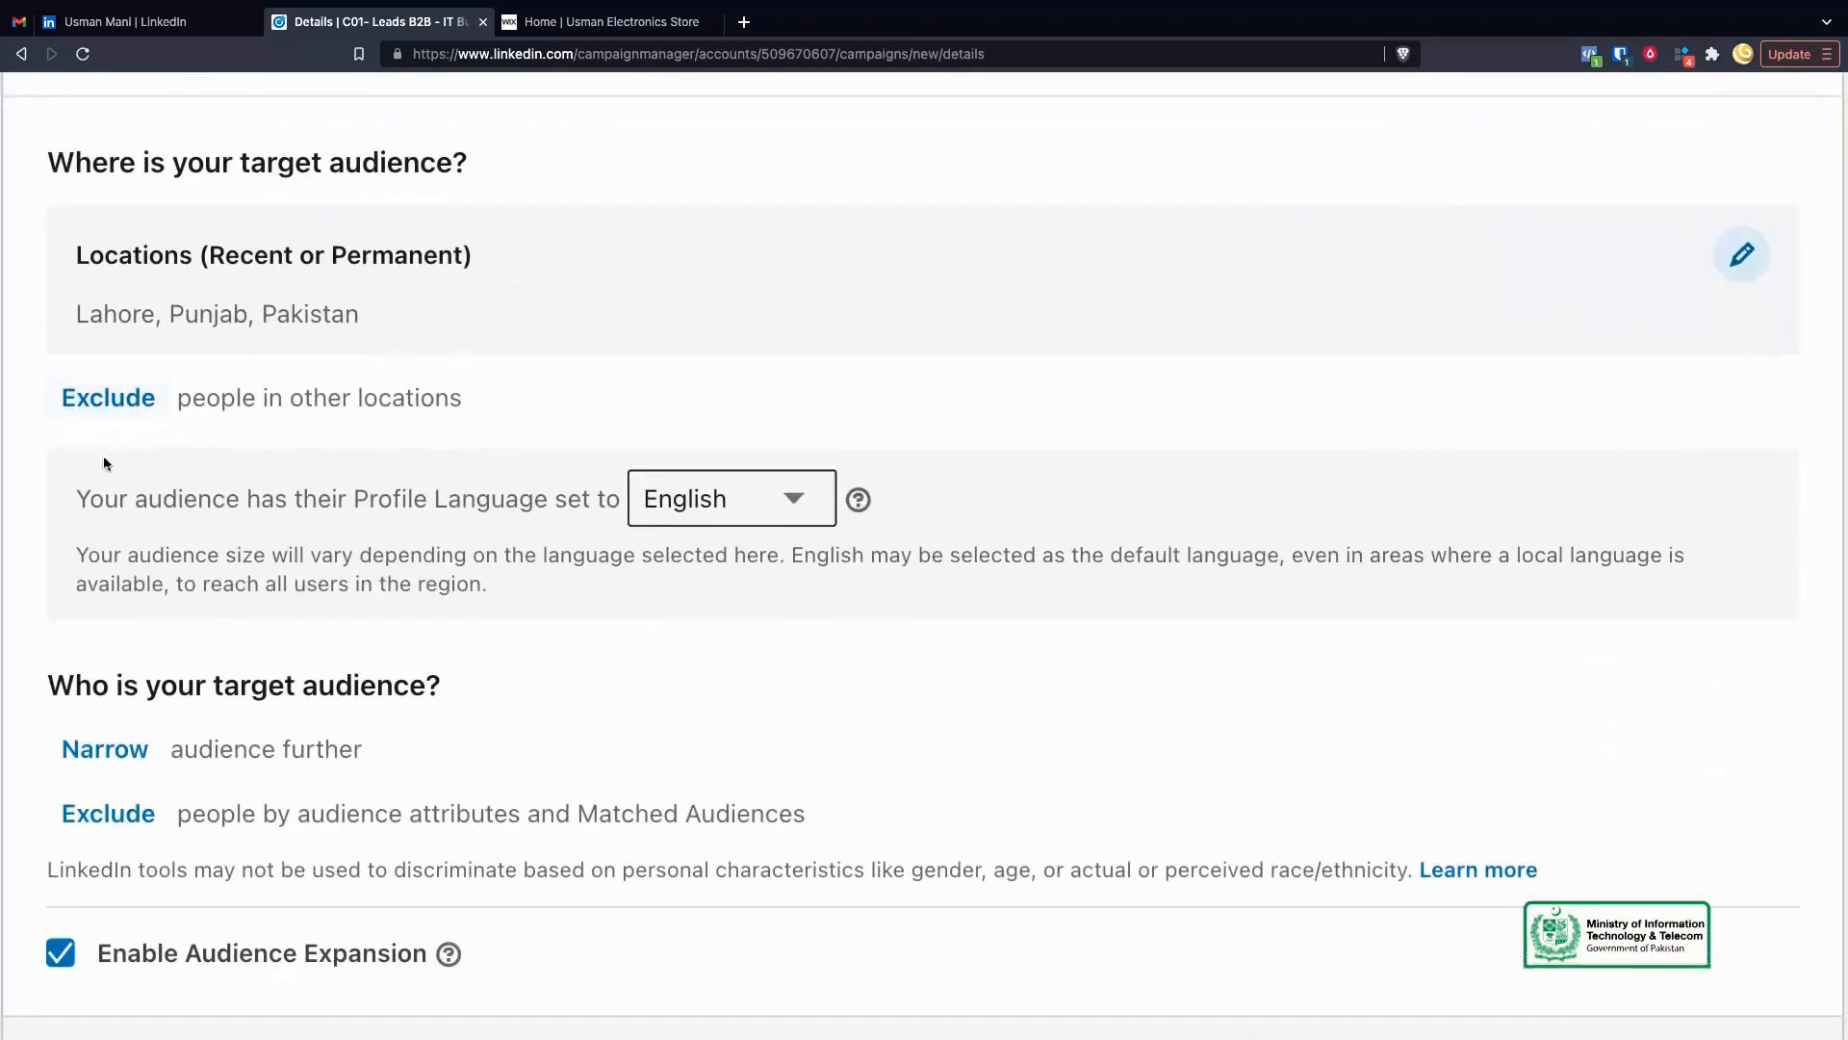
scroll(186, 493, down, 4)
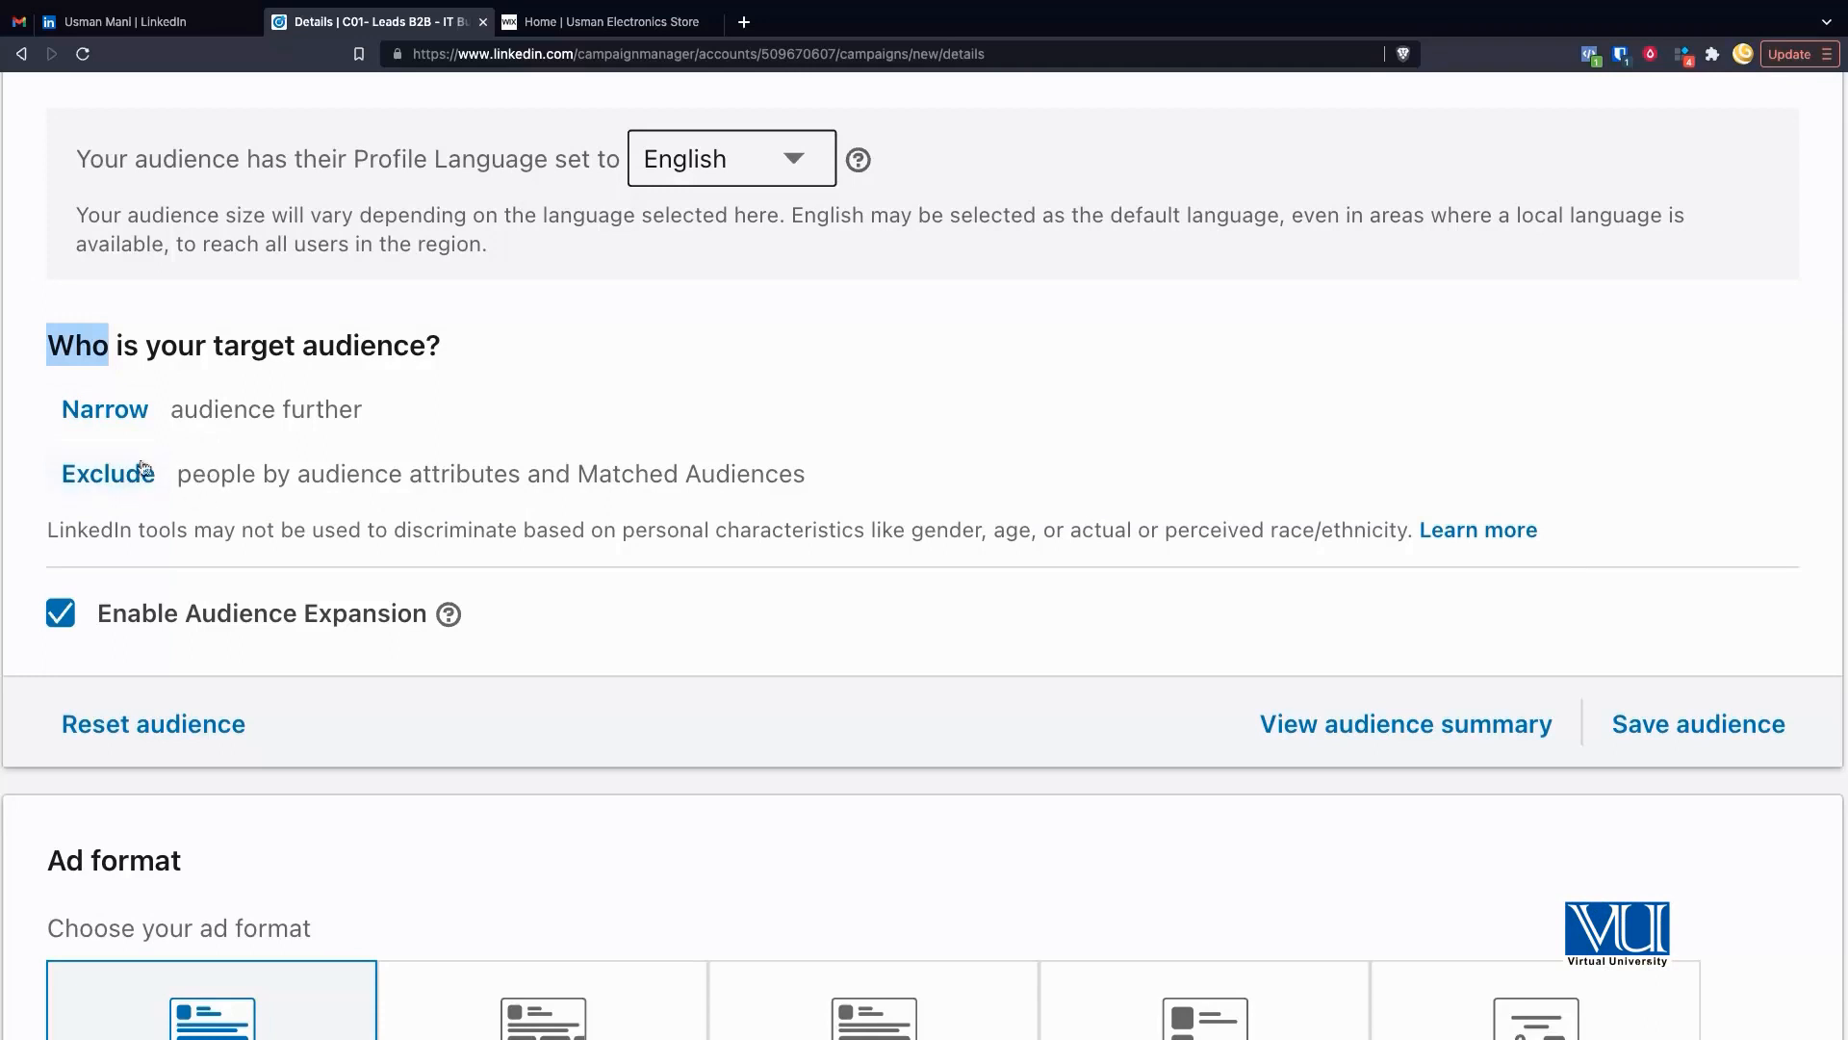
click(103, 429)
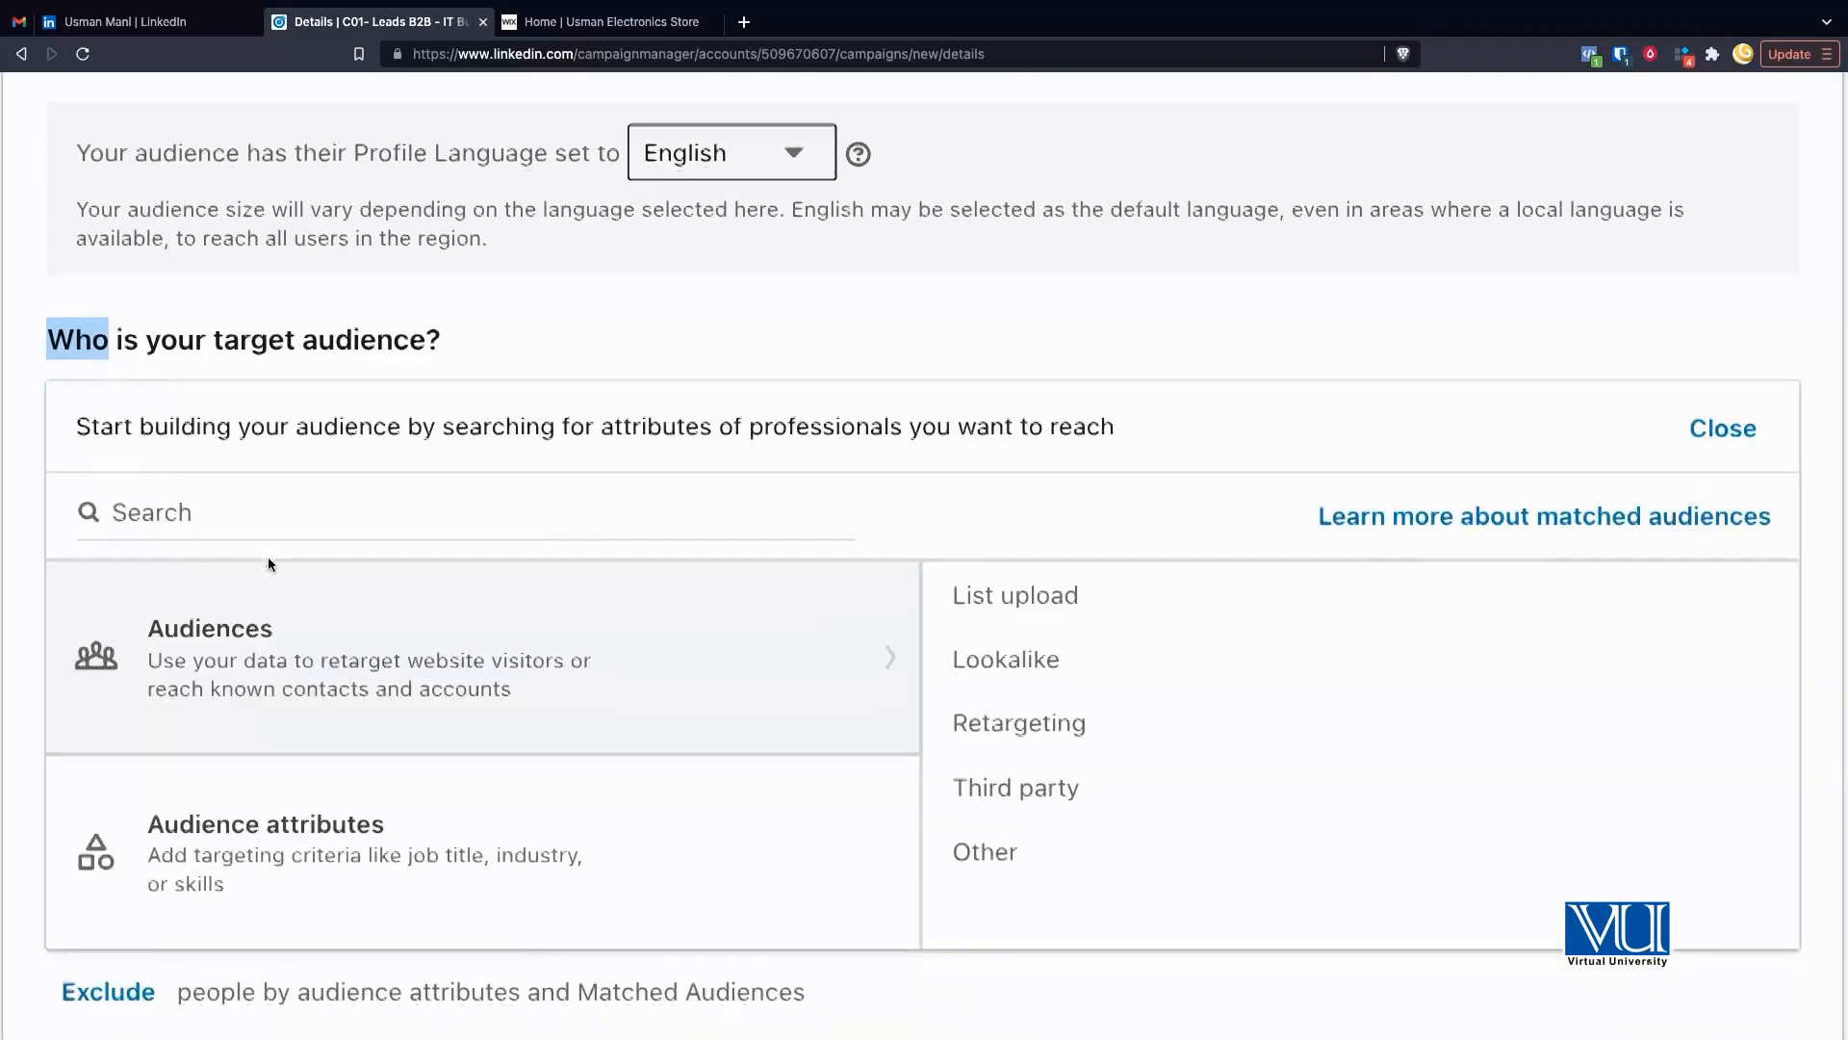
scroll(269, 565, down, 2)
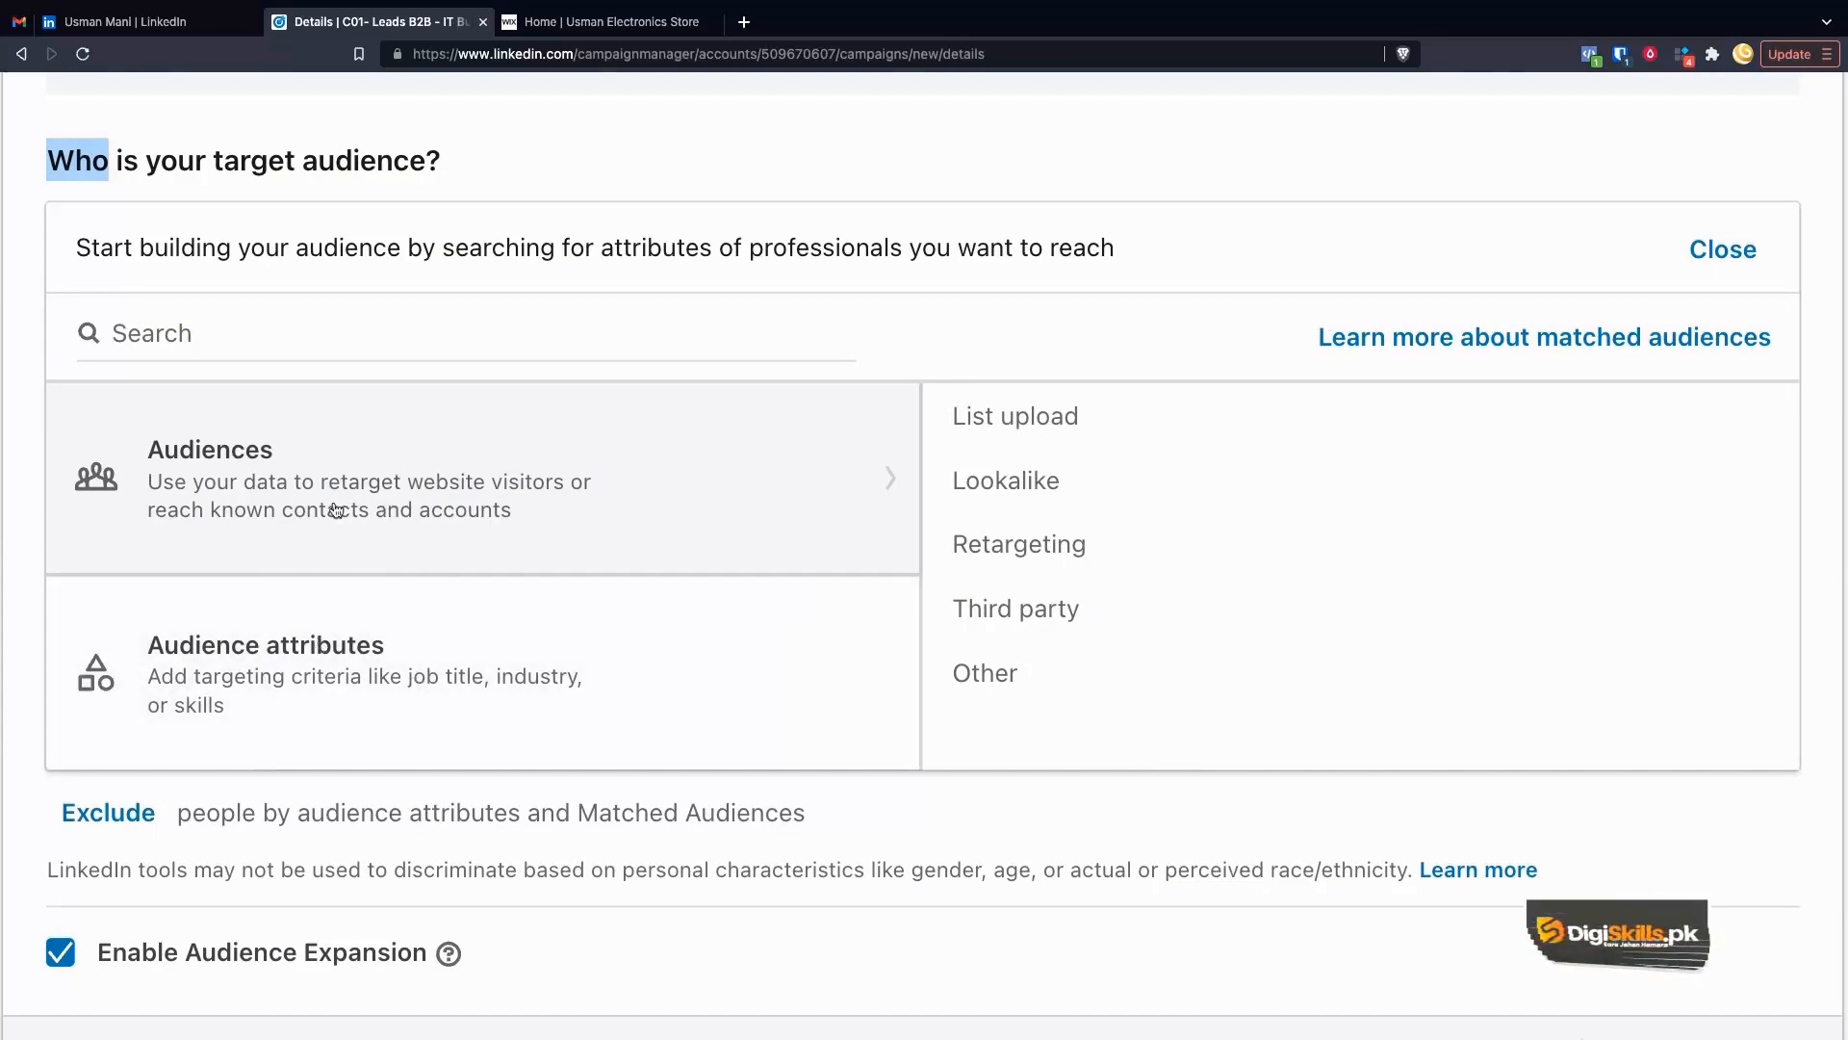
Examine the matched audience types: List upload, Lookalike, Retargeting, Third party and Other
scroll(335, 510, up, 5)
scroll(1089, 384, right, 2)
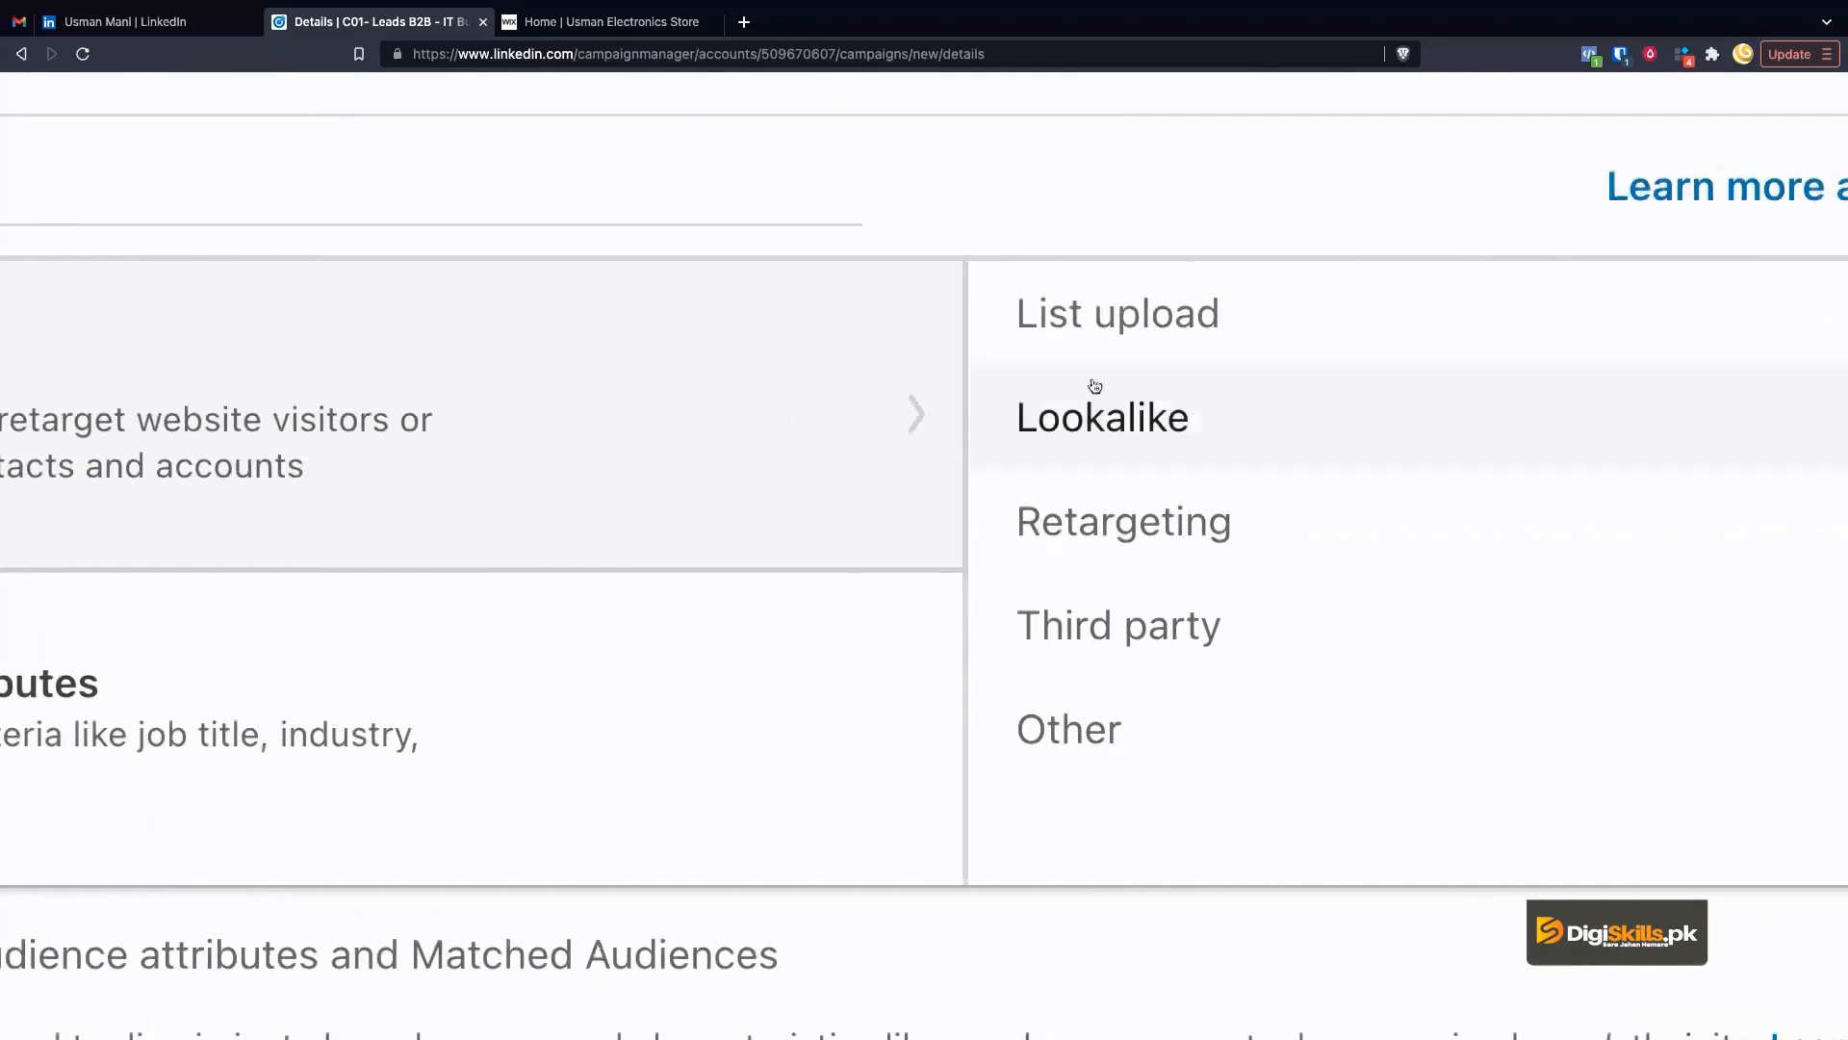
scroll(1055, 479, right, 3)
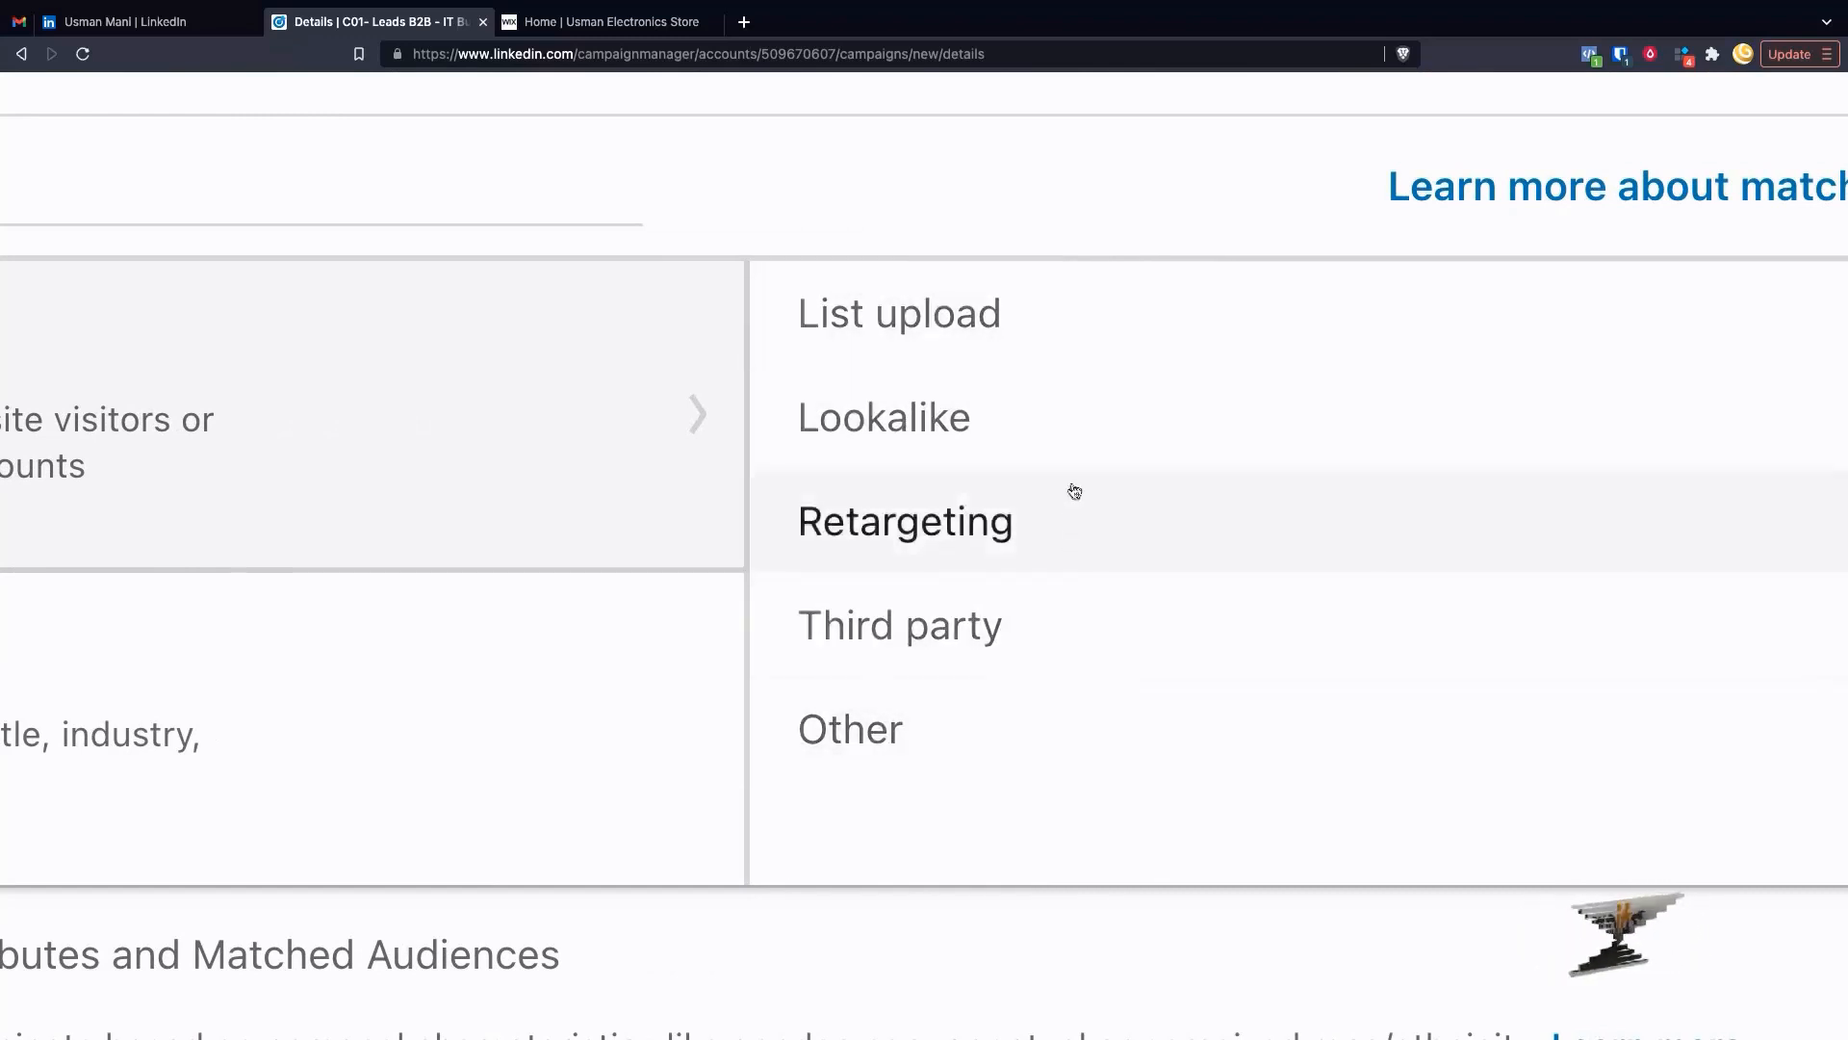
click(1073, 491)
scroll(1075, 491, left, 2)
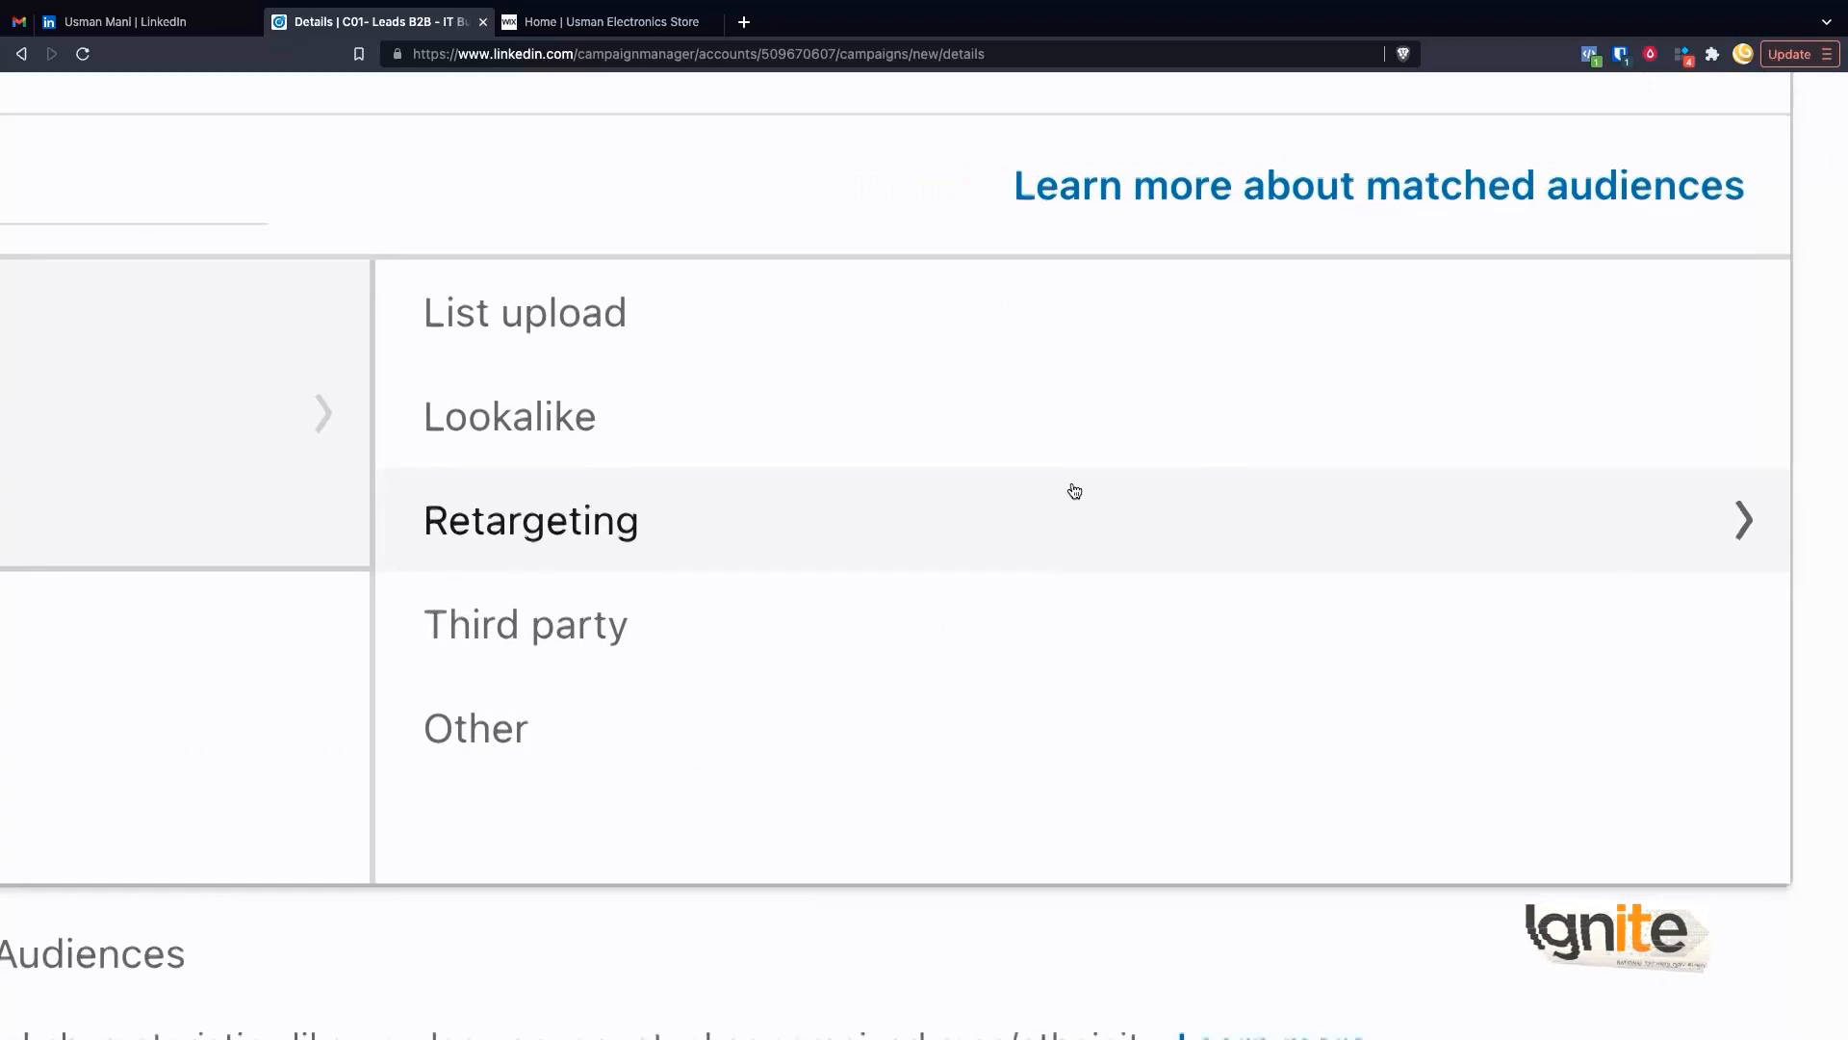
scroll(1076, 491, down, 5)
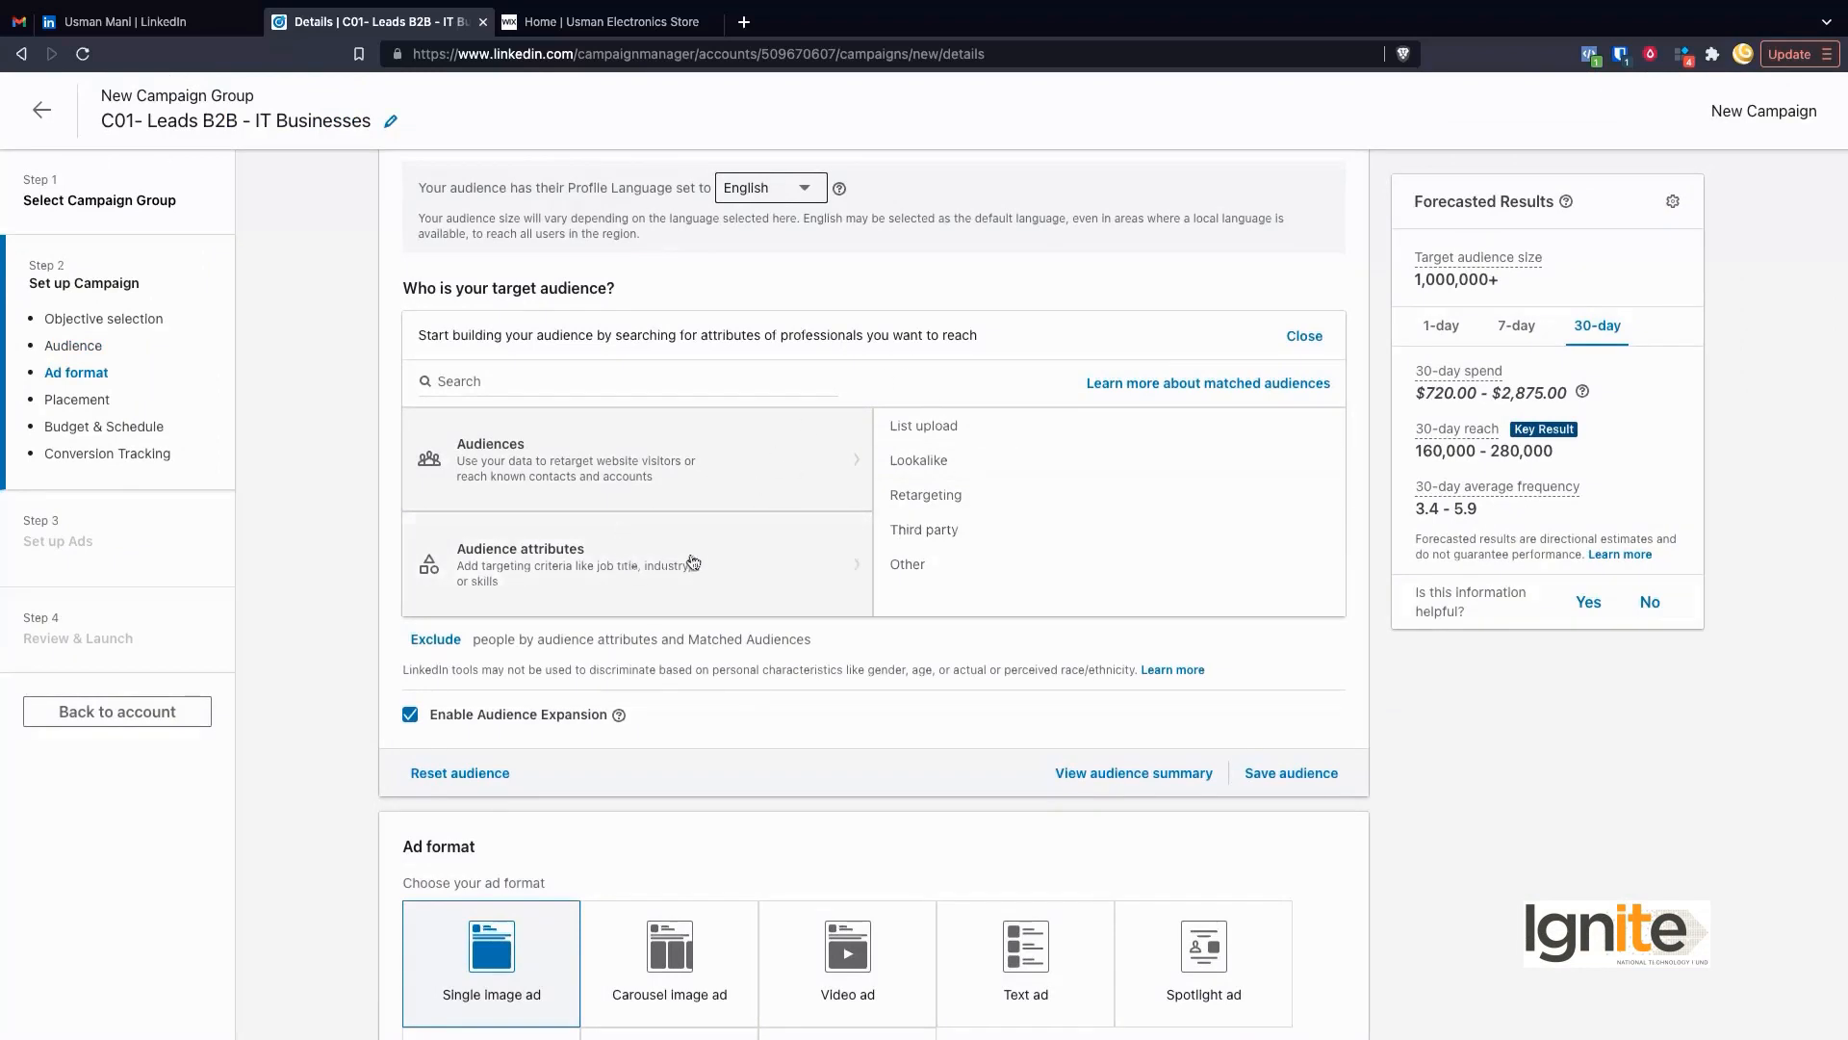
Switch the audience builder to Audience attributes to show its targeting categories
scroll(517, 584, up, 5)
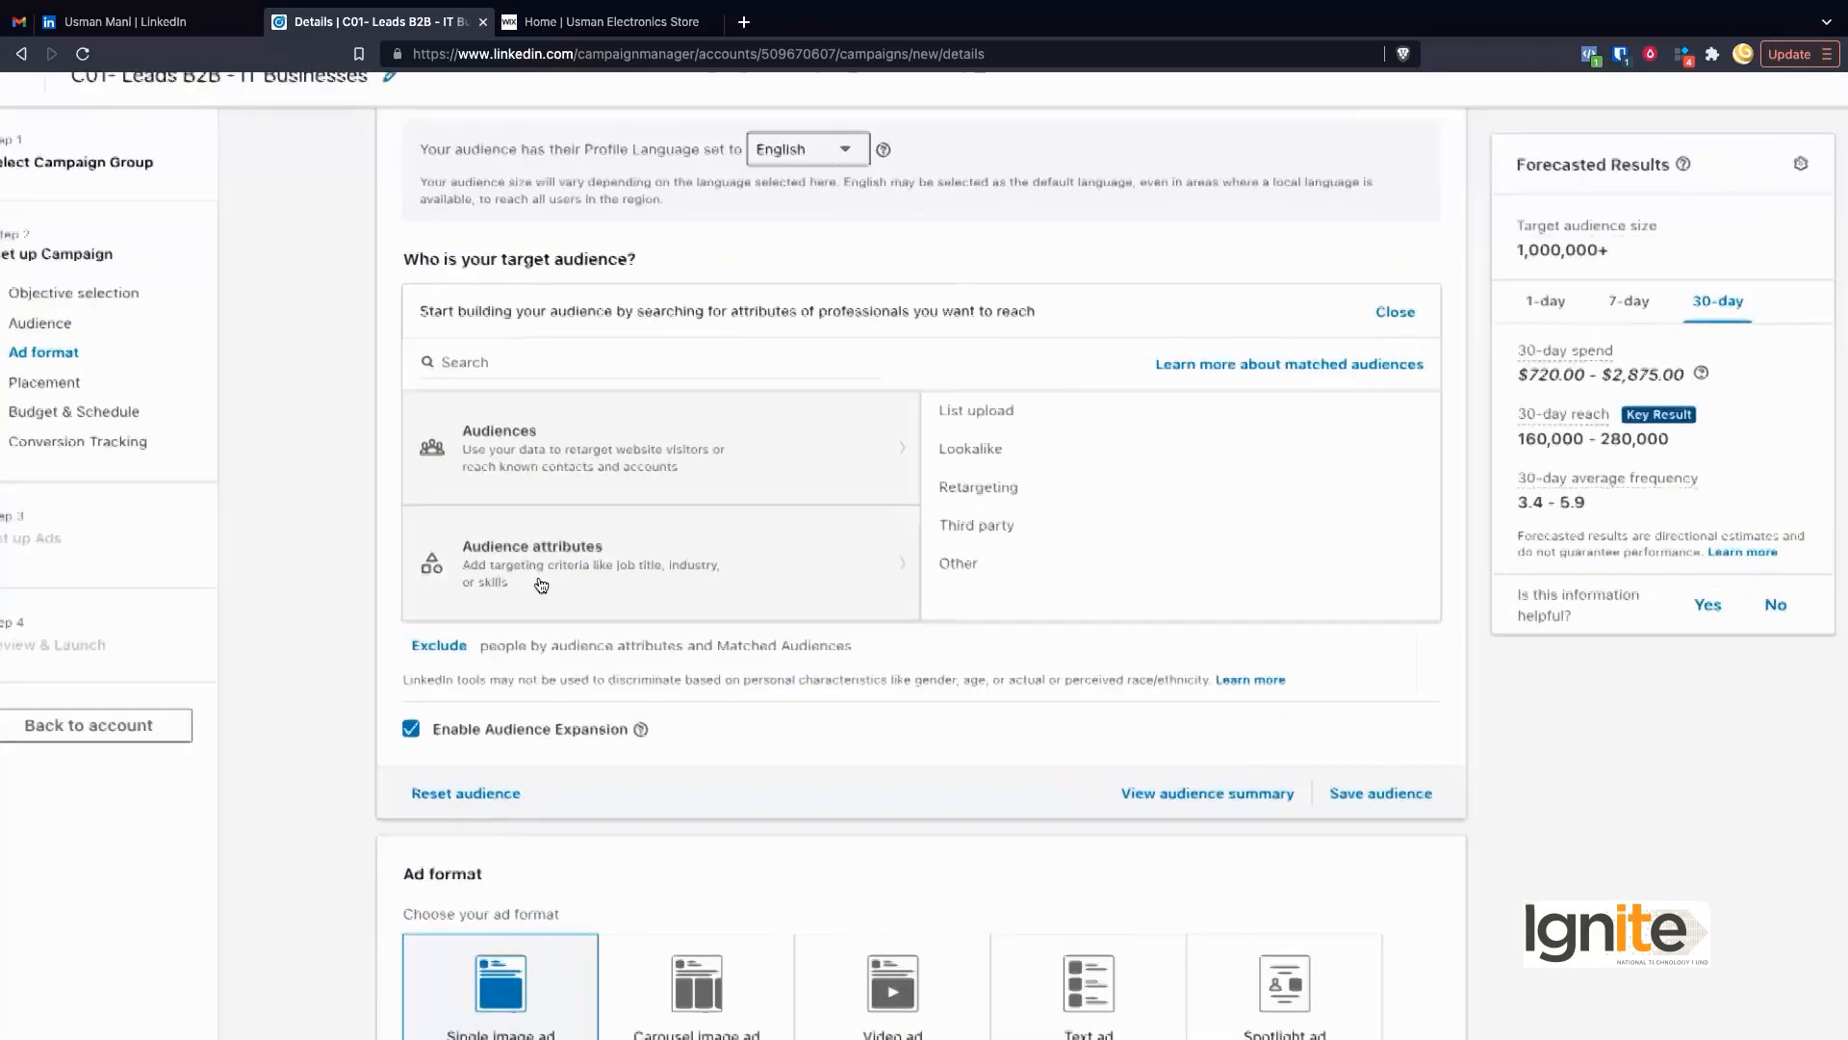
scroll(776, 607, right, 3)
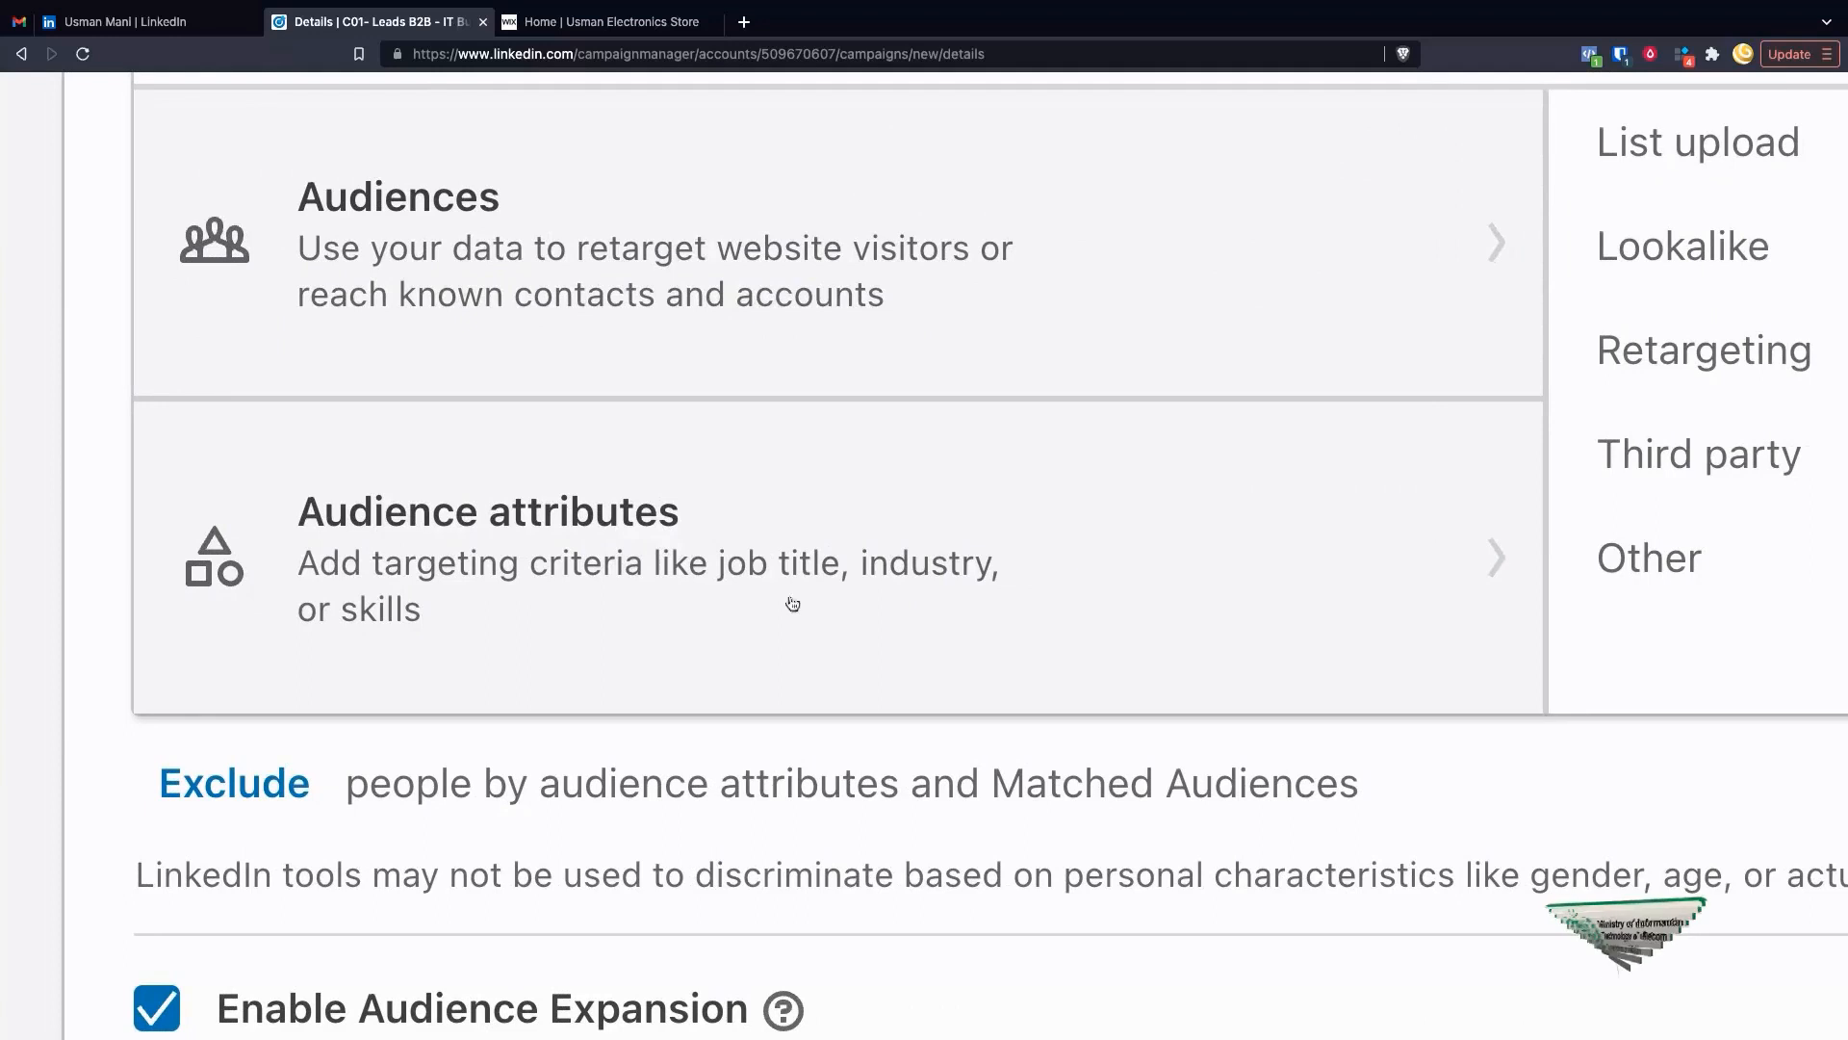
mouse_move(821, 565)
scroll(990, 583, right, 8)
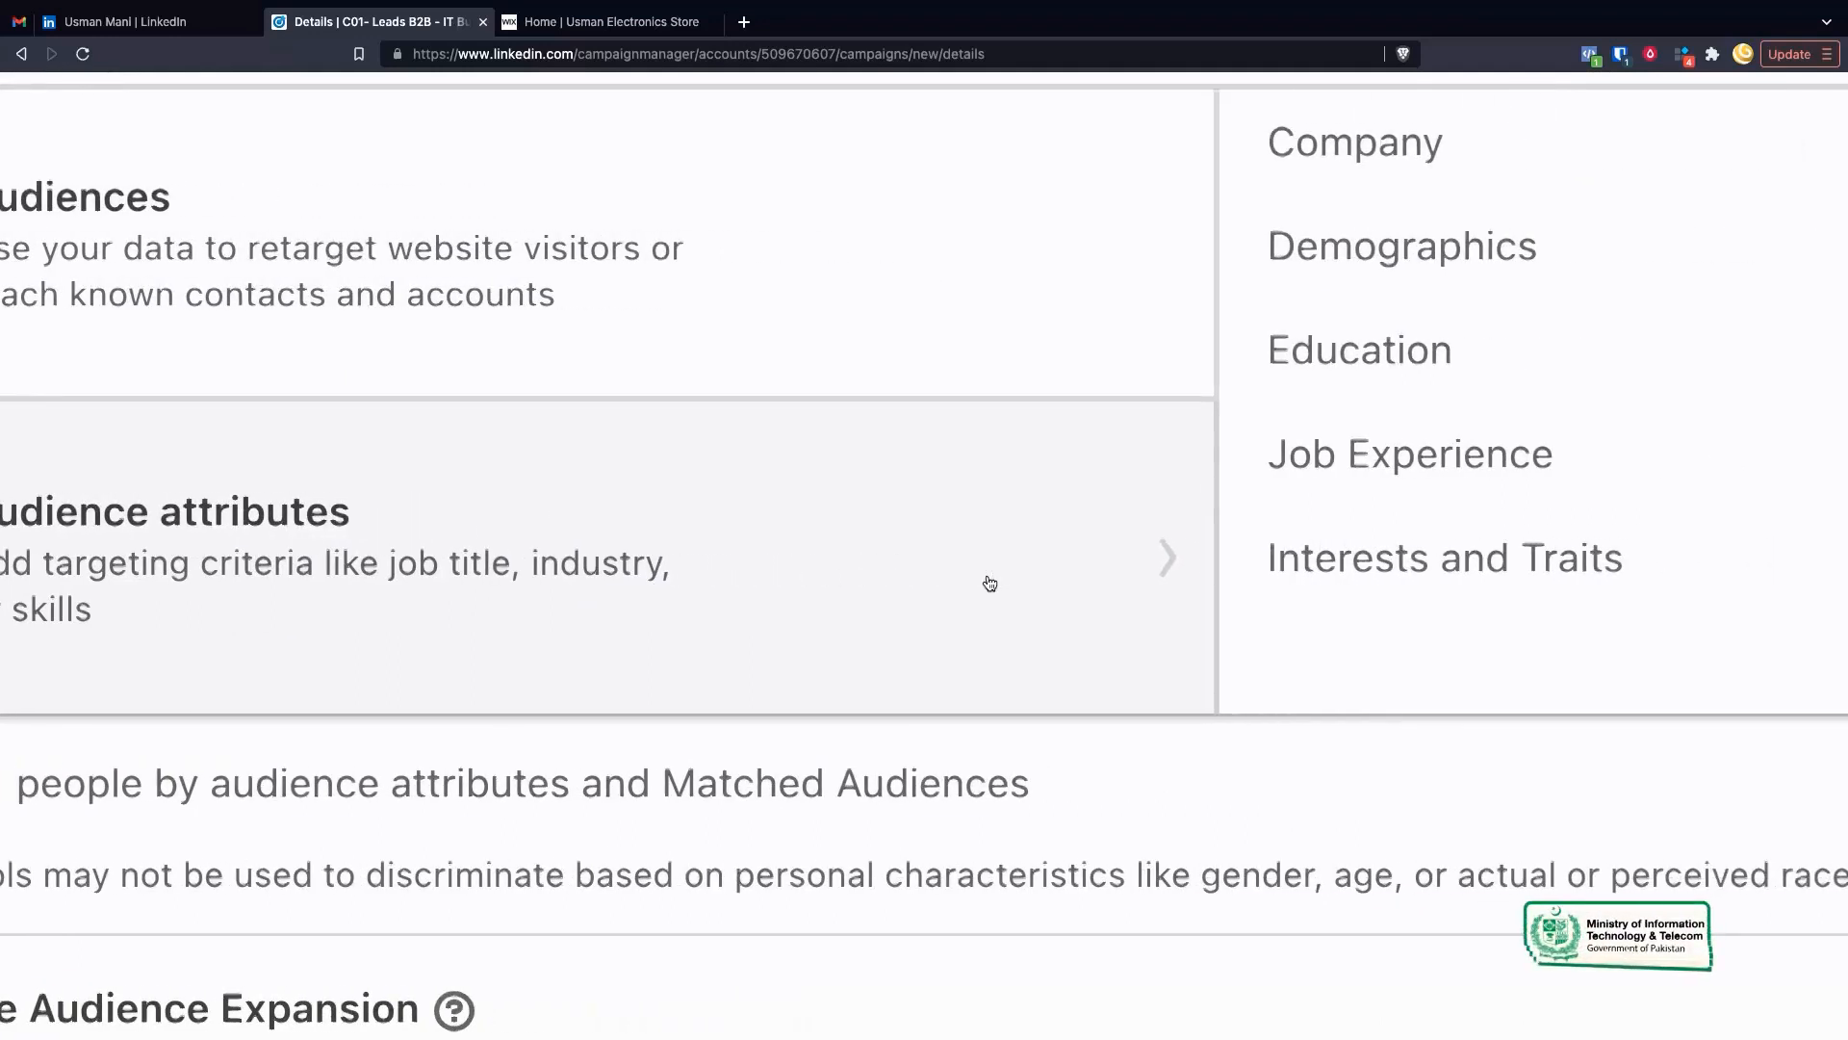
scroll(989, 582, up, 1)
scroll(989, 582, right, 3)
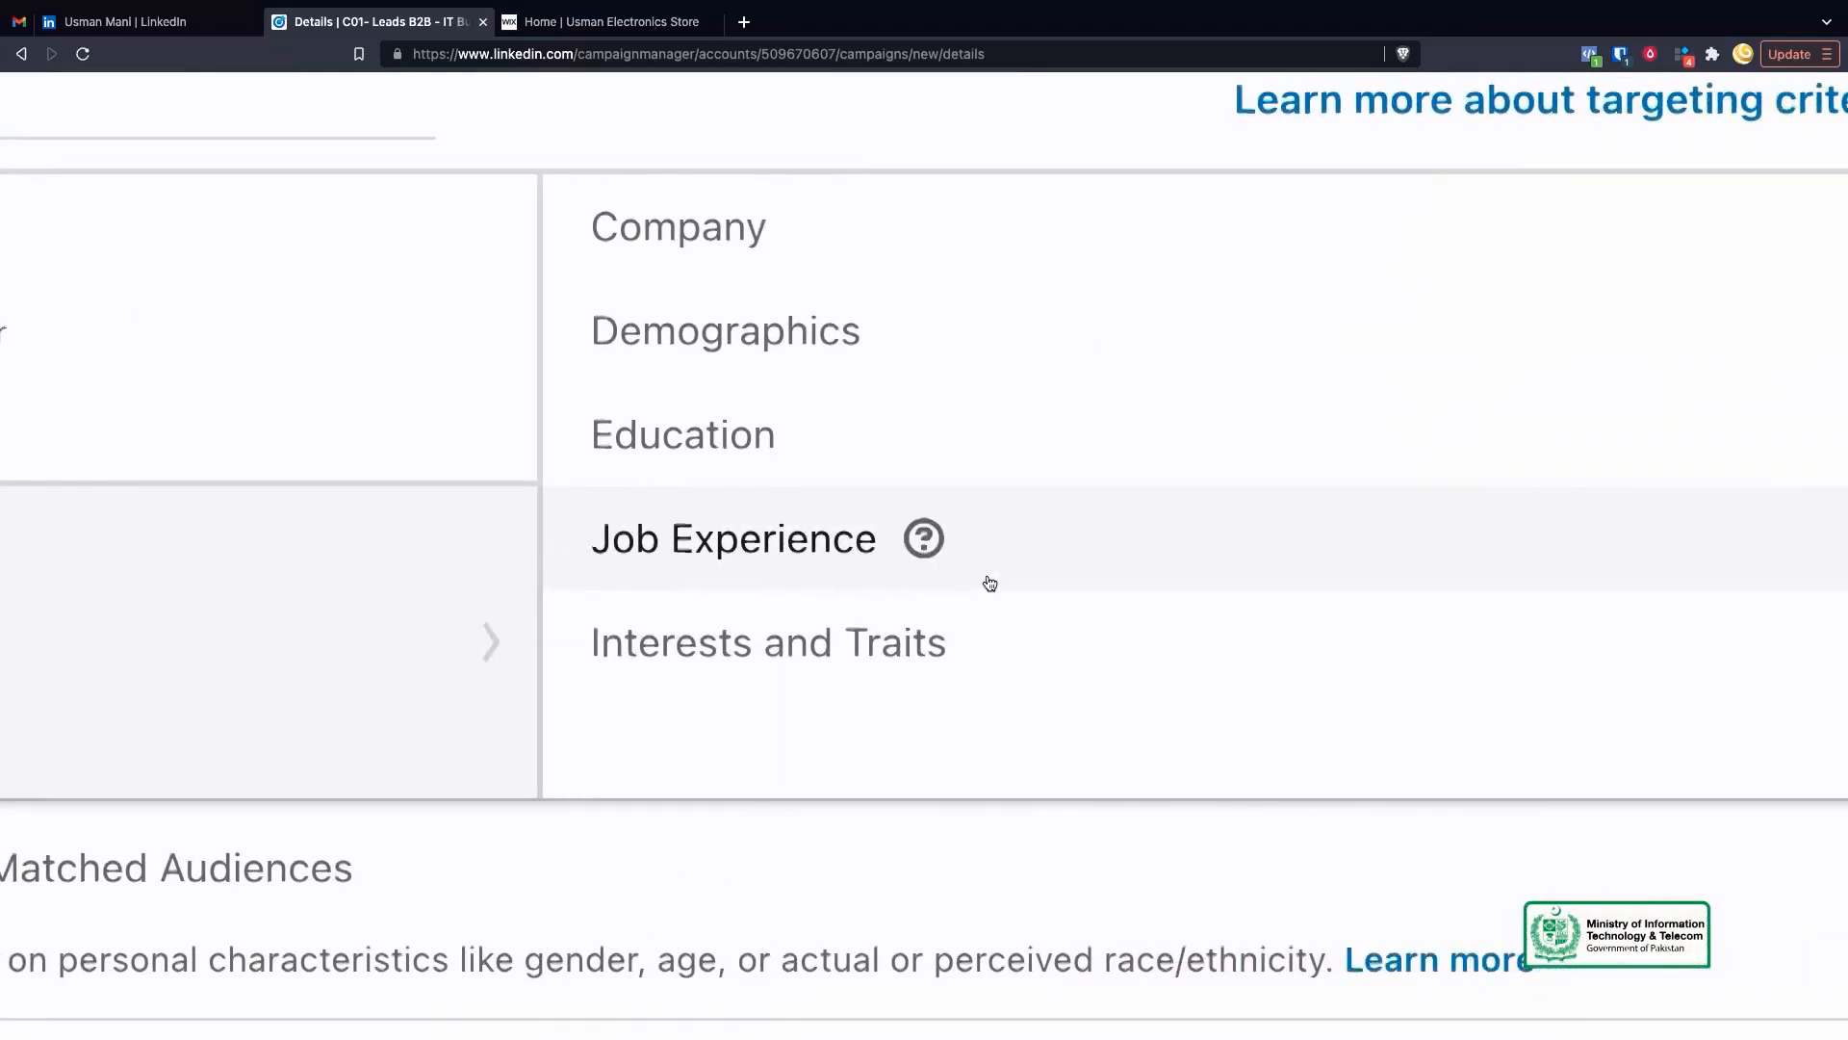
Review the descriptions of the Company, Demographics, Education and Job Experience targeting categories
mouse_move(874, 224)
scroll(874, 223, right, 3)
scroll(874, 227, right, 1)
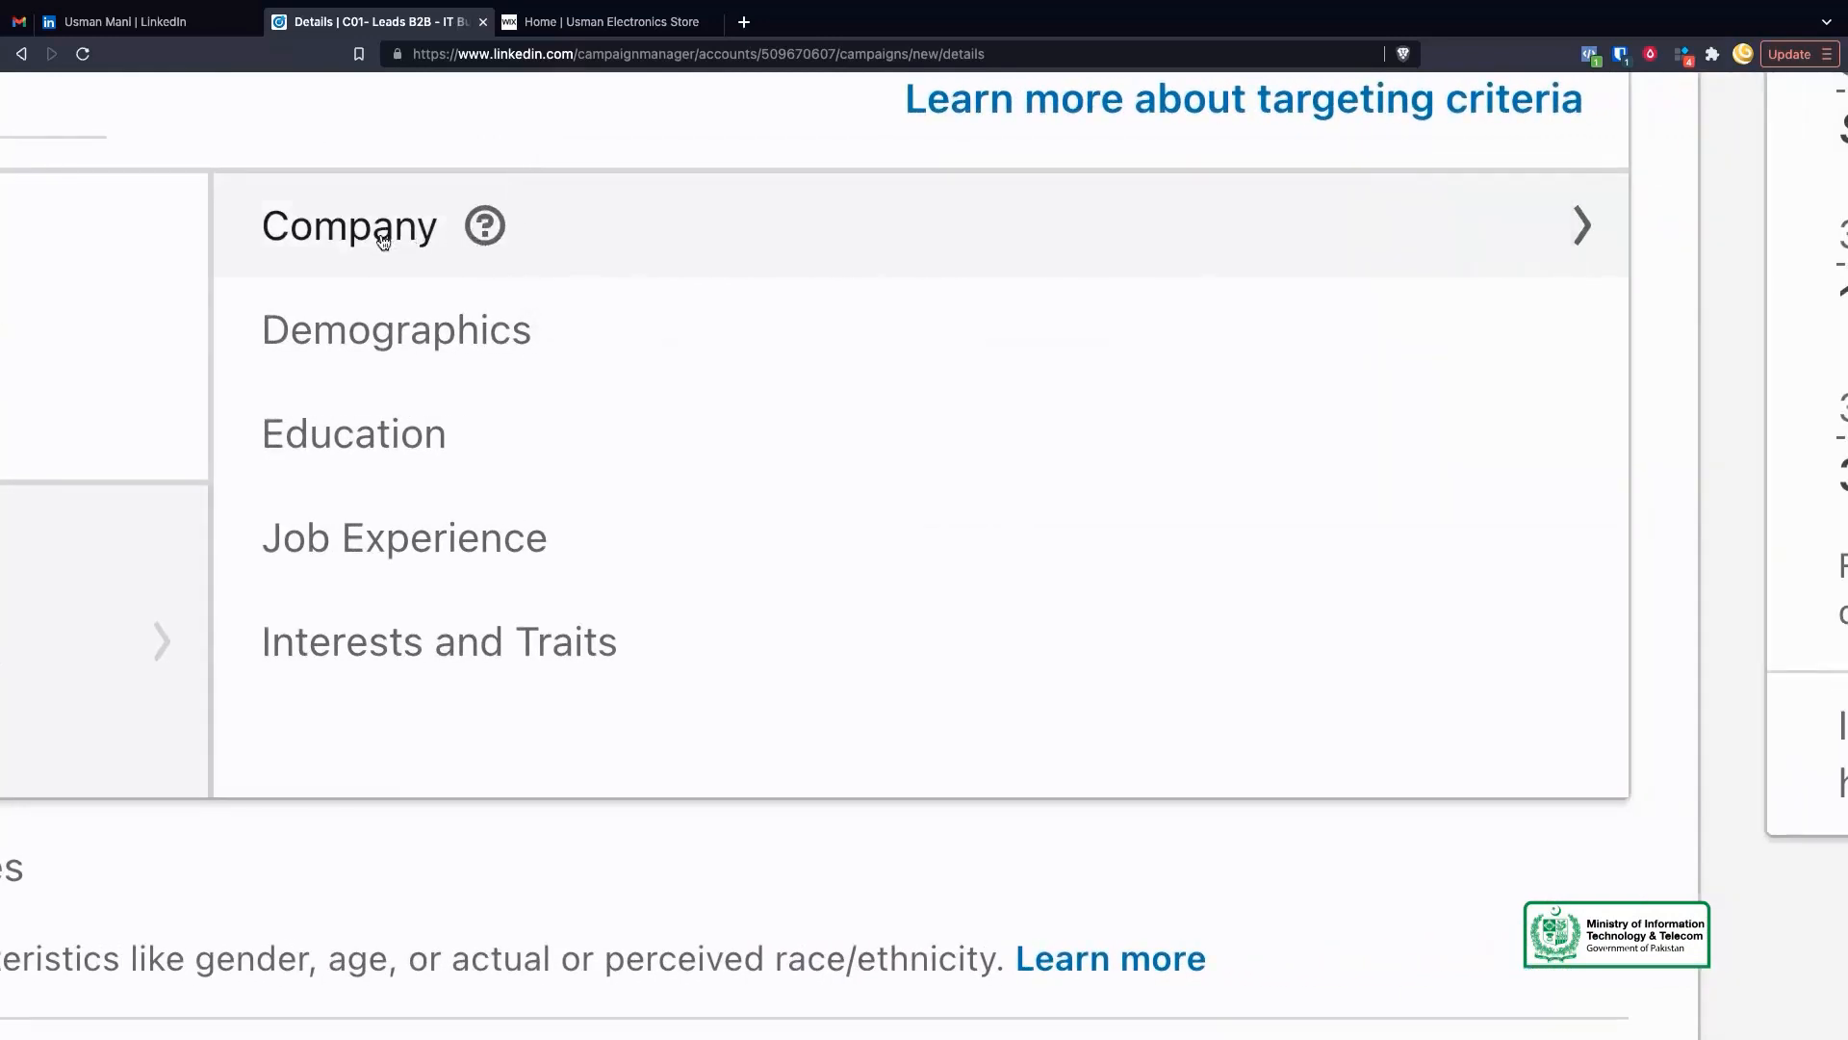
mouse_move(506, 247)
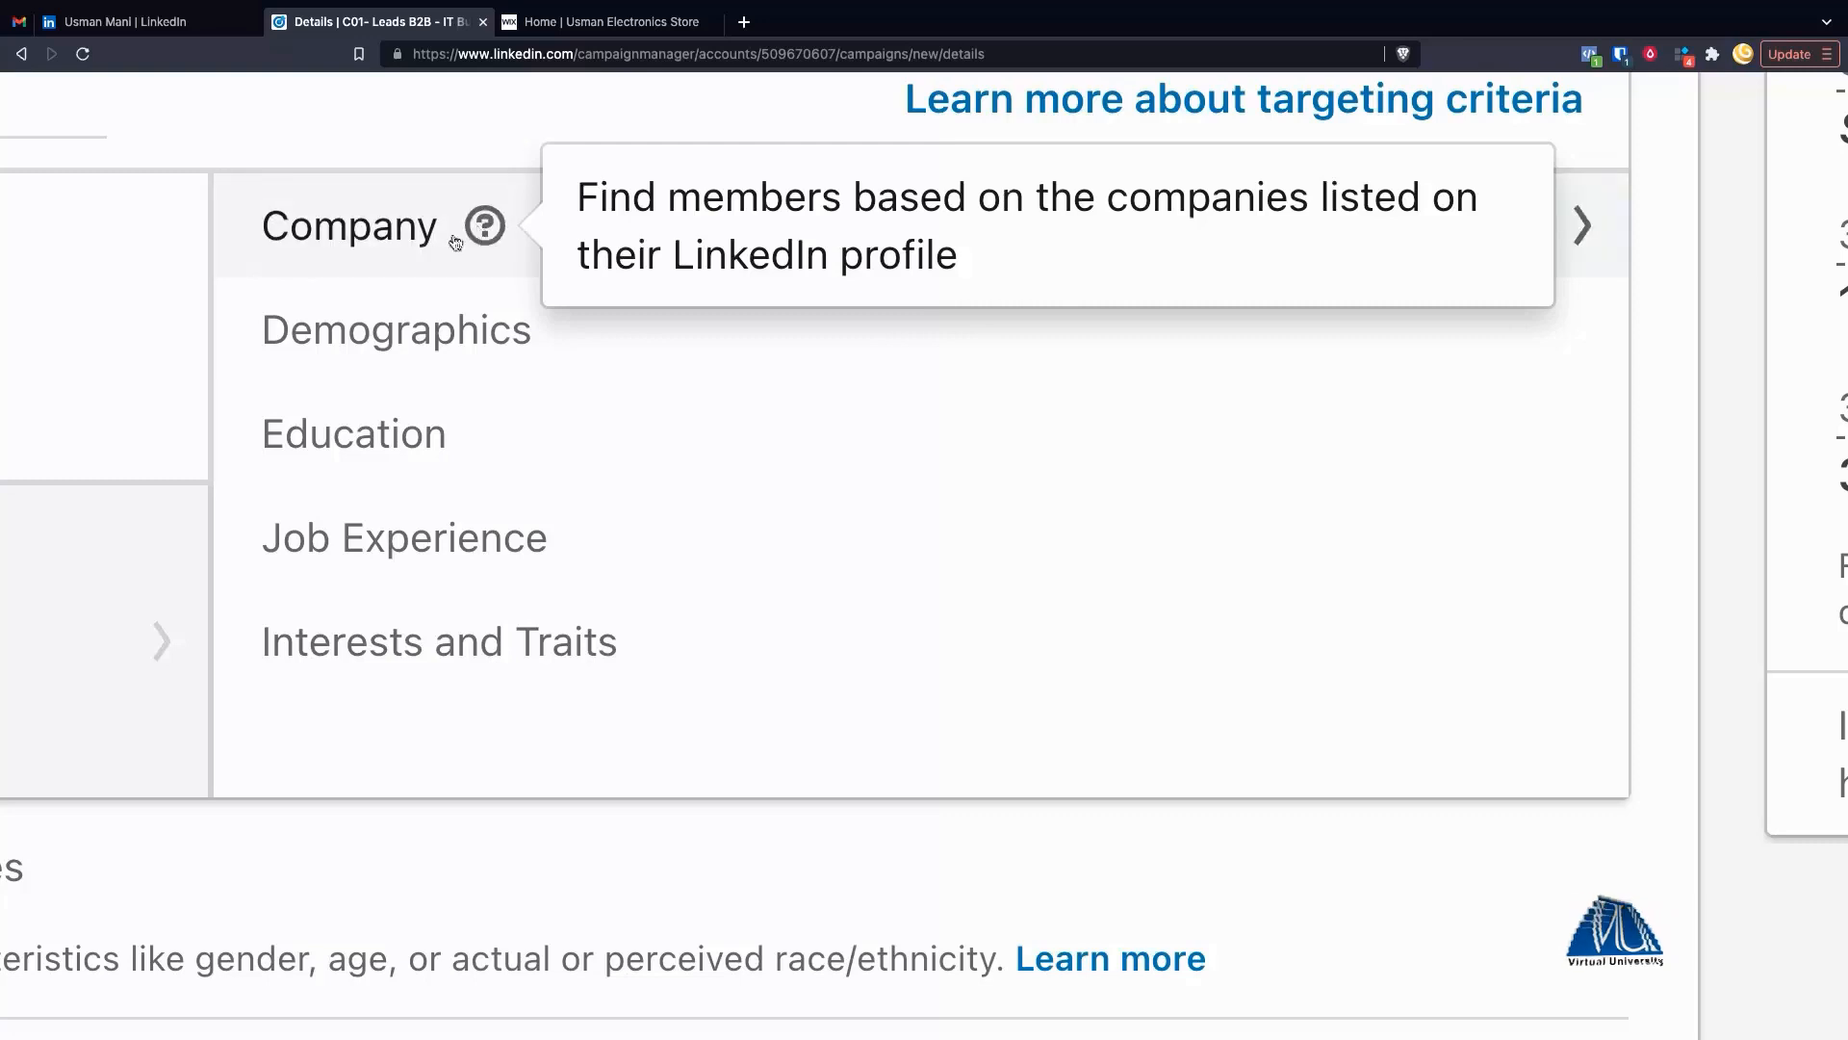
mouse_move(571, 334)
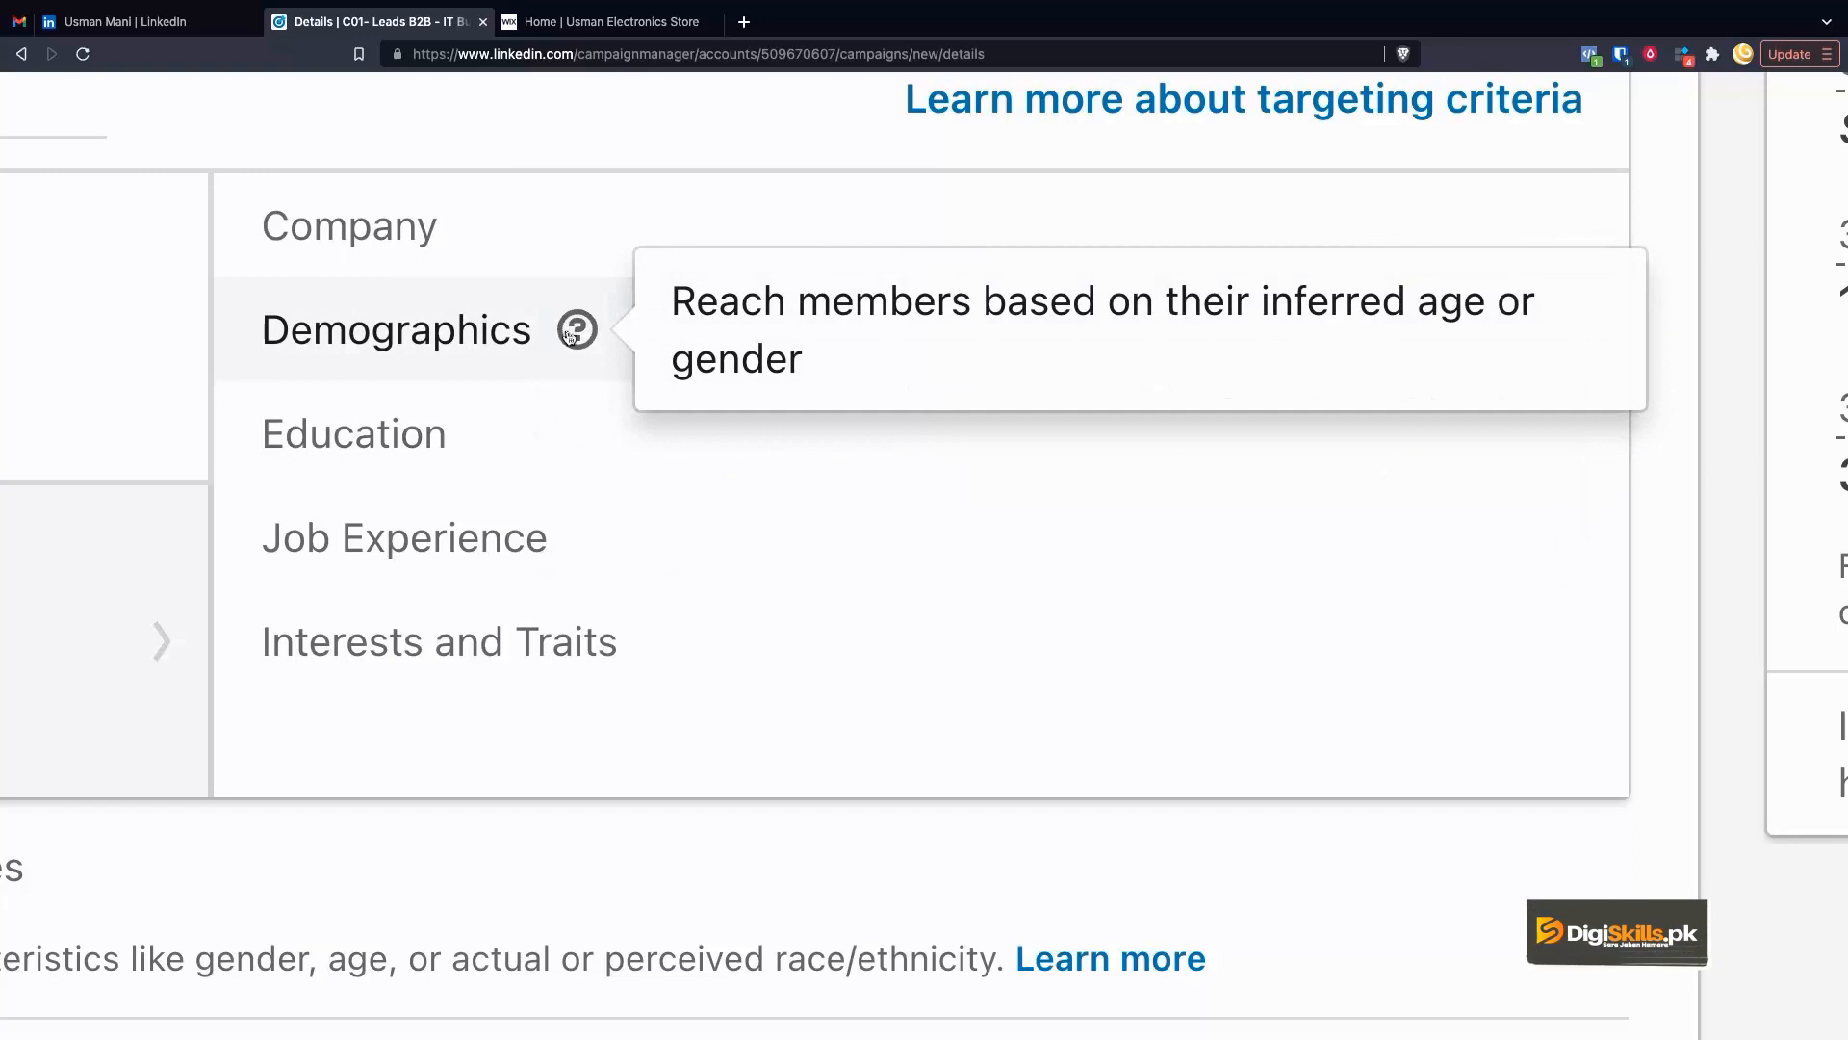
mouse_move(497, 438)
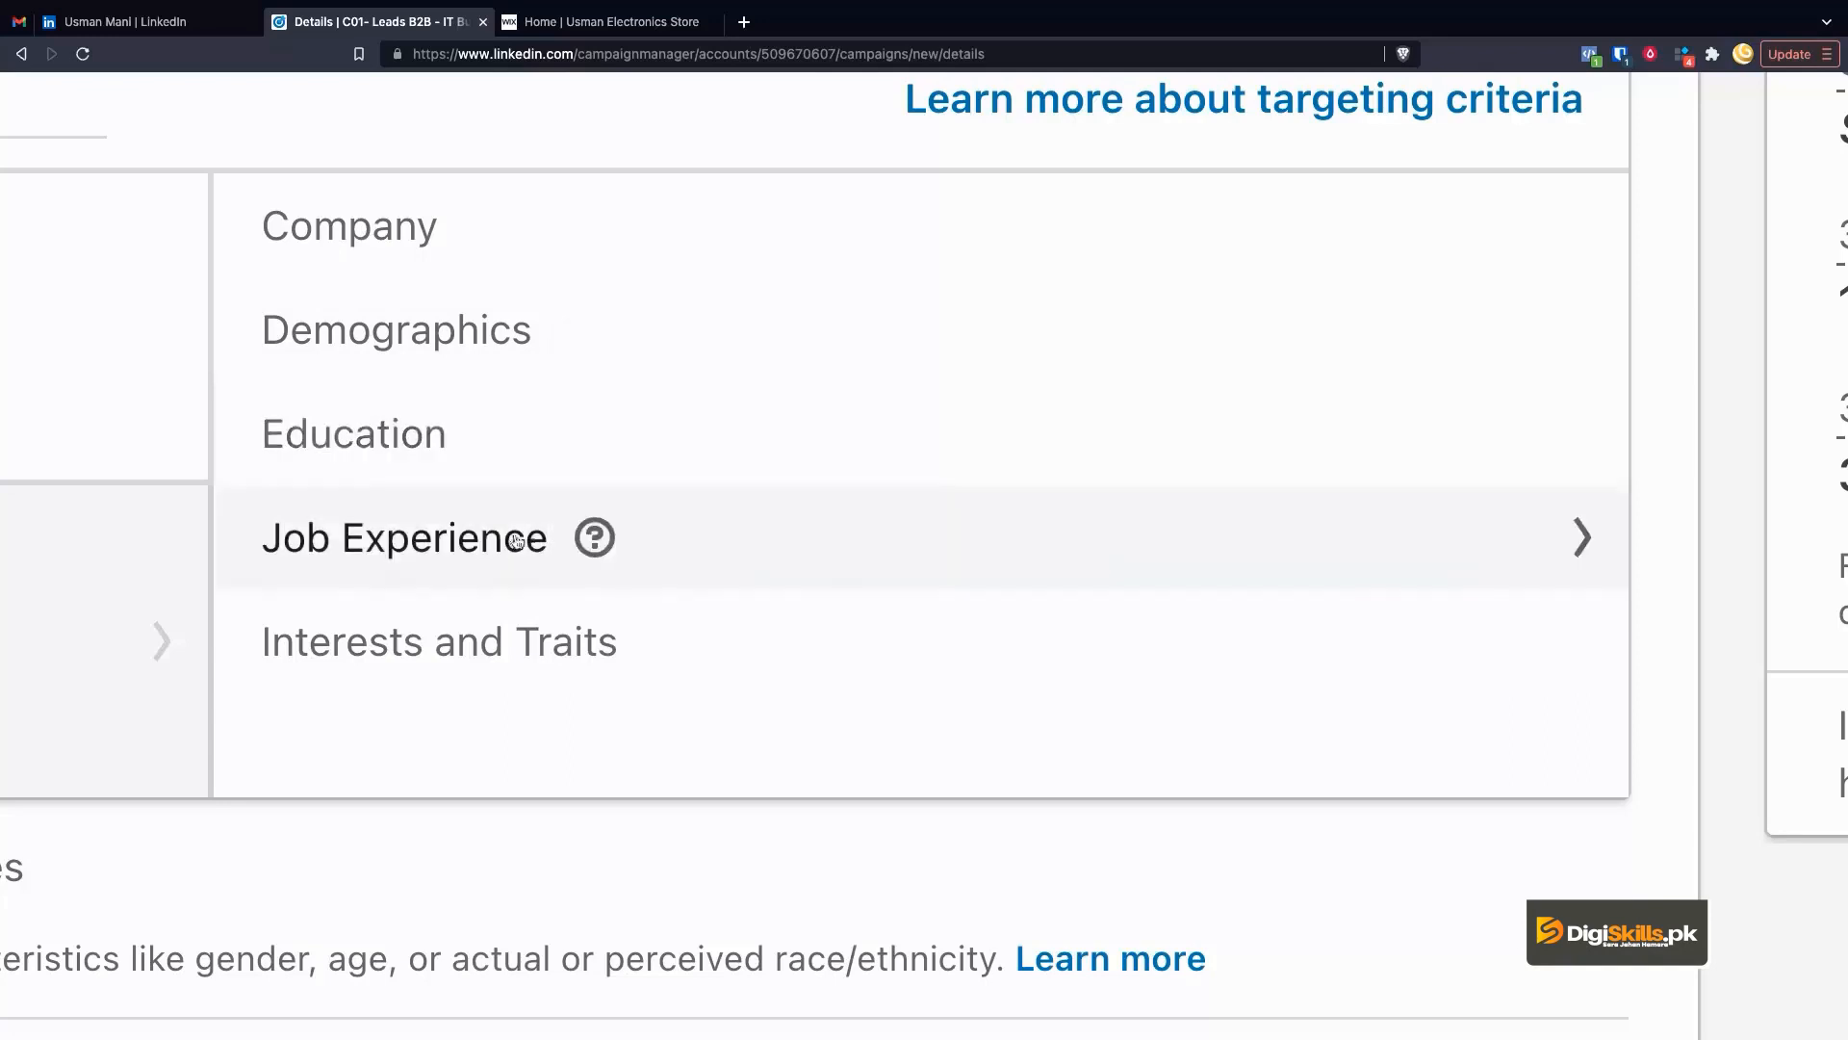
mouse_move(599, 542)
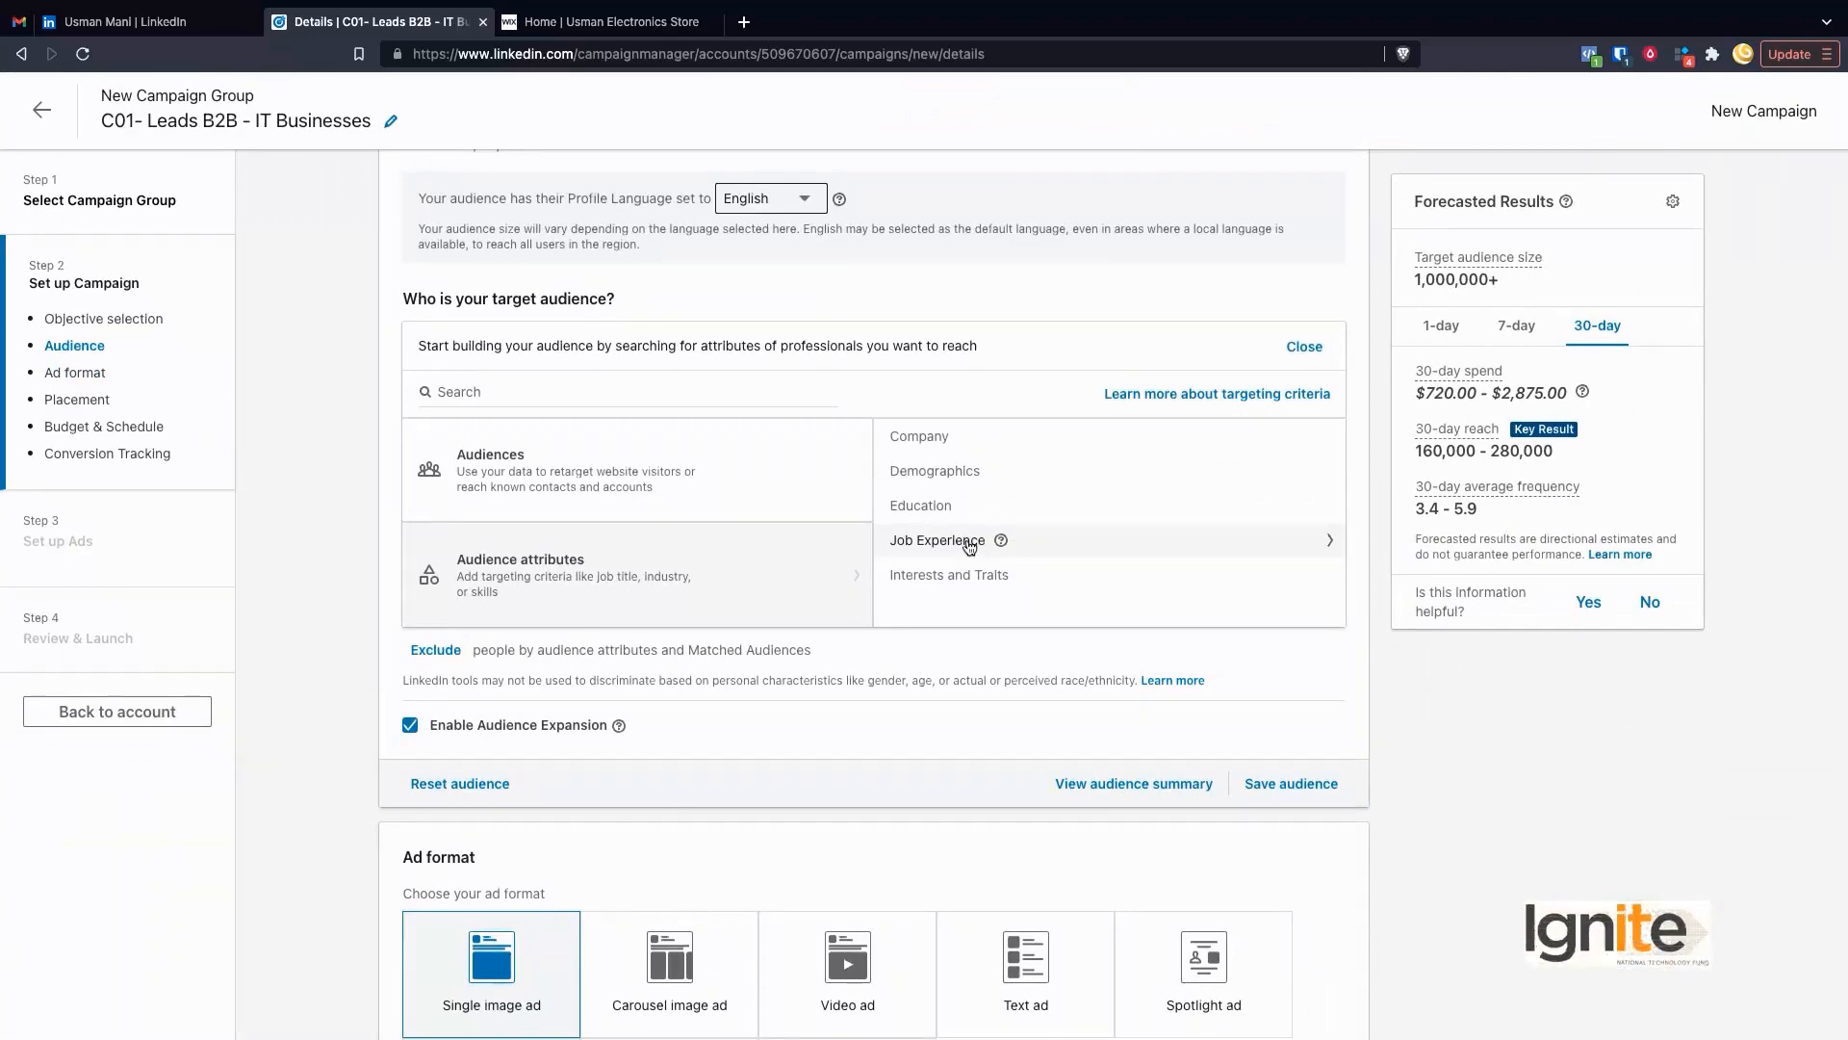
Accept the non-discrimination certification for Member Age under Demographics and include the age groups 25 to 34 and 35 to 54
click(949, 473)
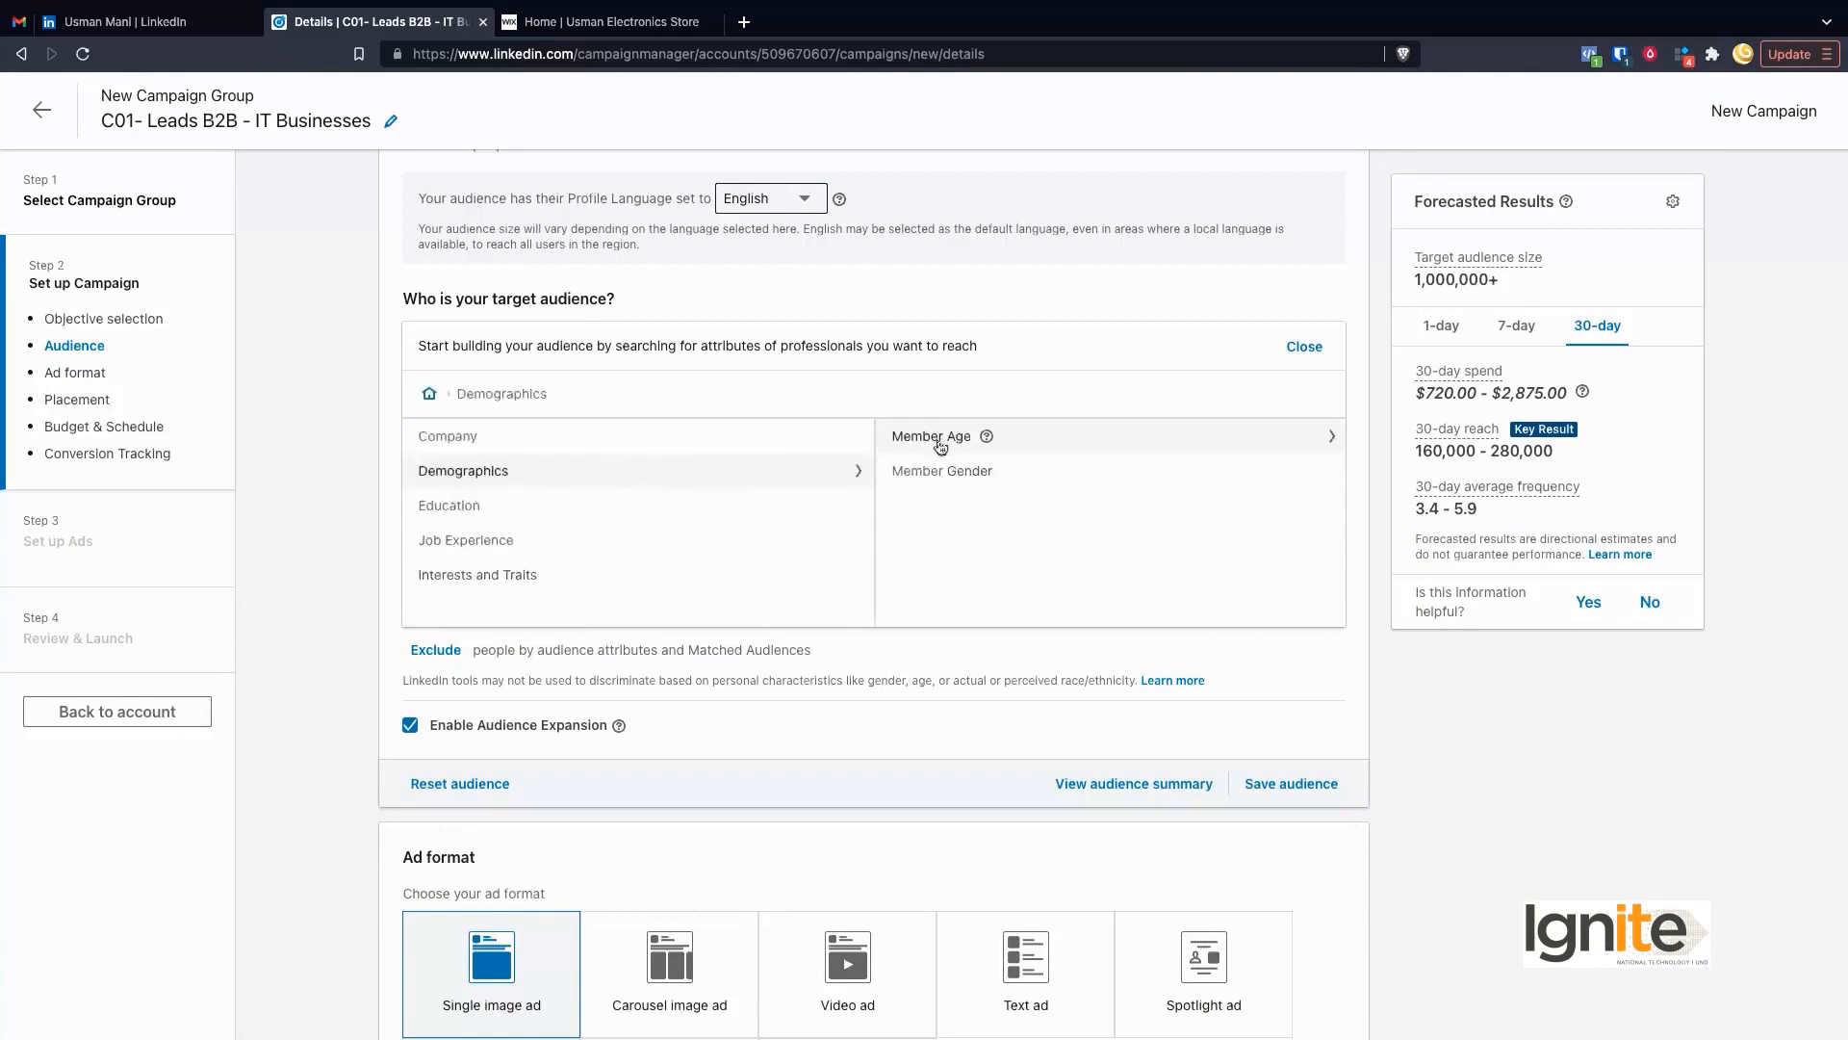
click(932, 436)
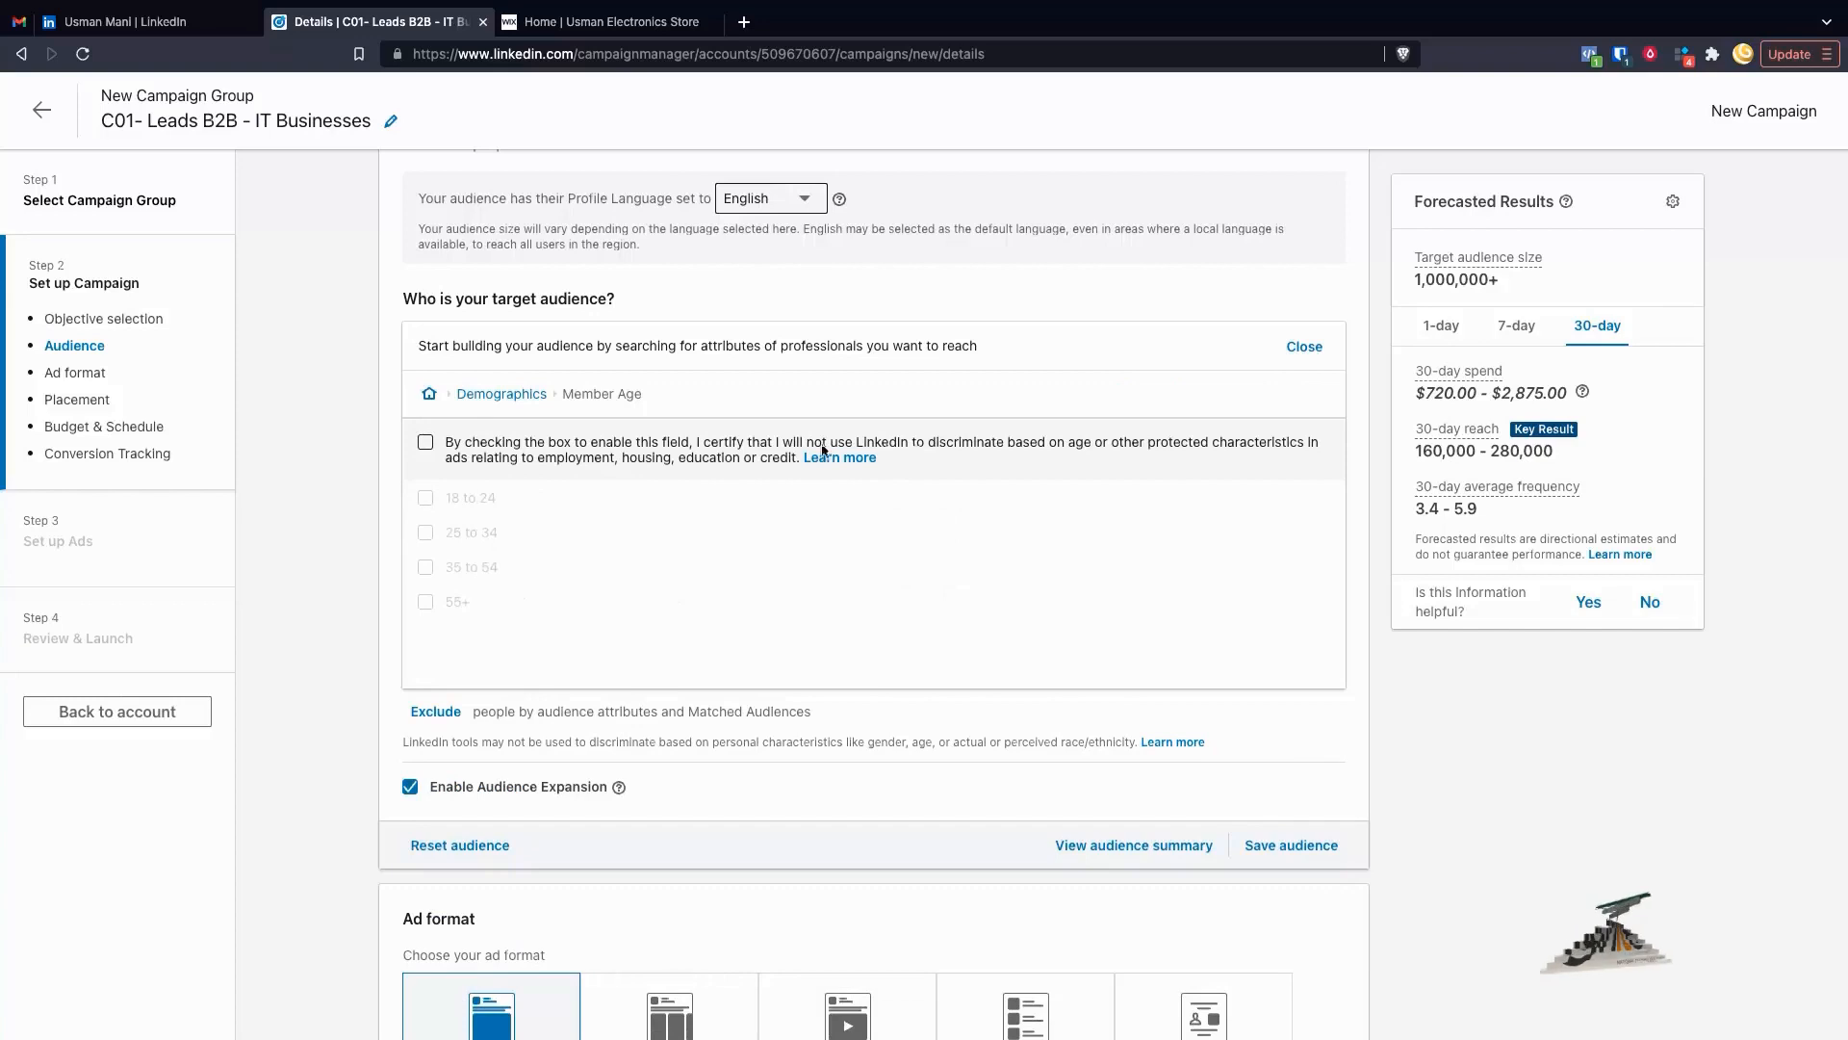
click(425, 443)
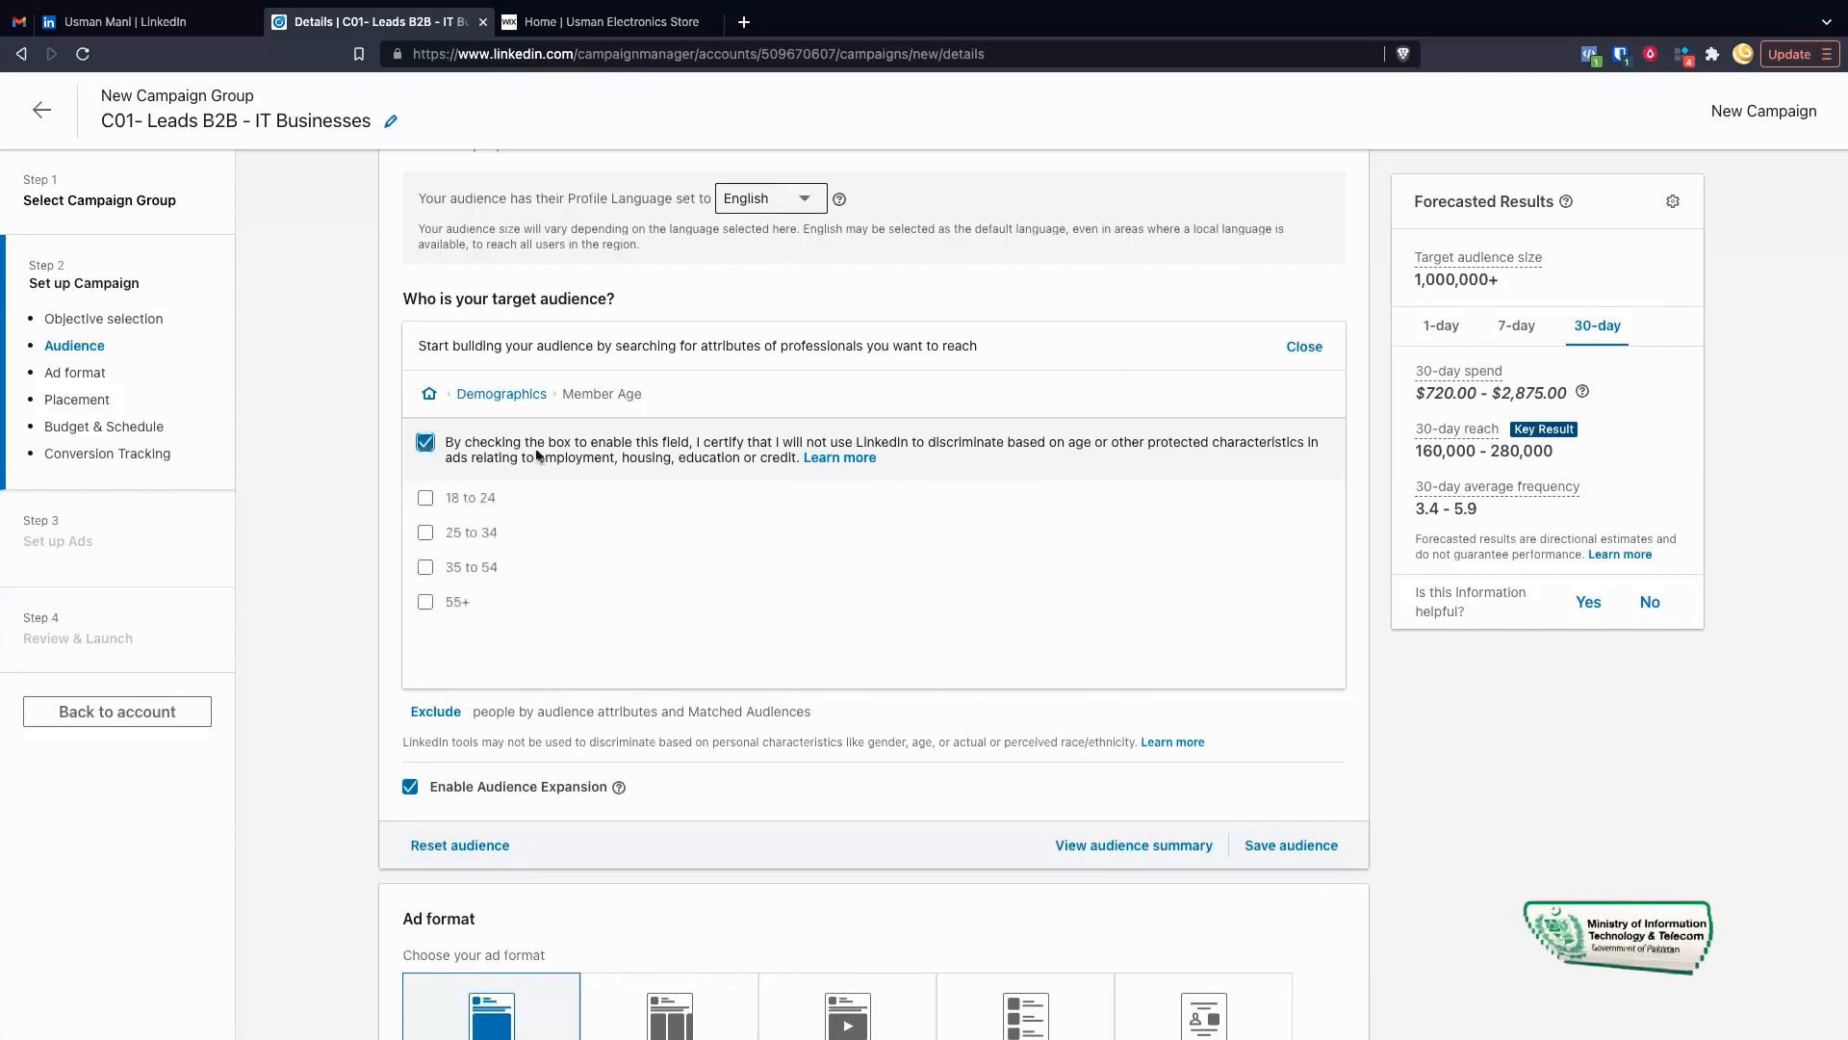
scroll(407, 536, left, 2)
scroll(406, 536, down, 2)
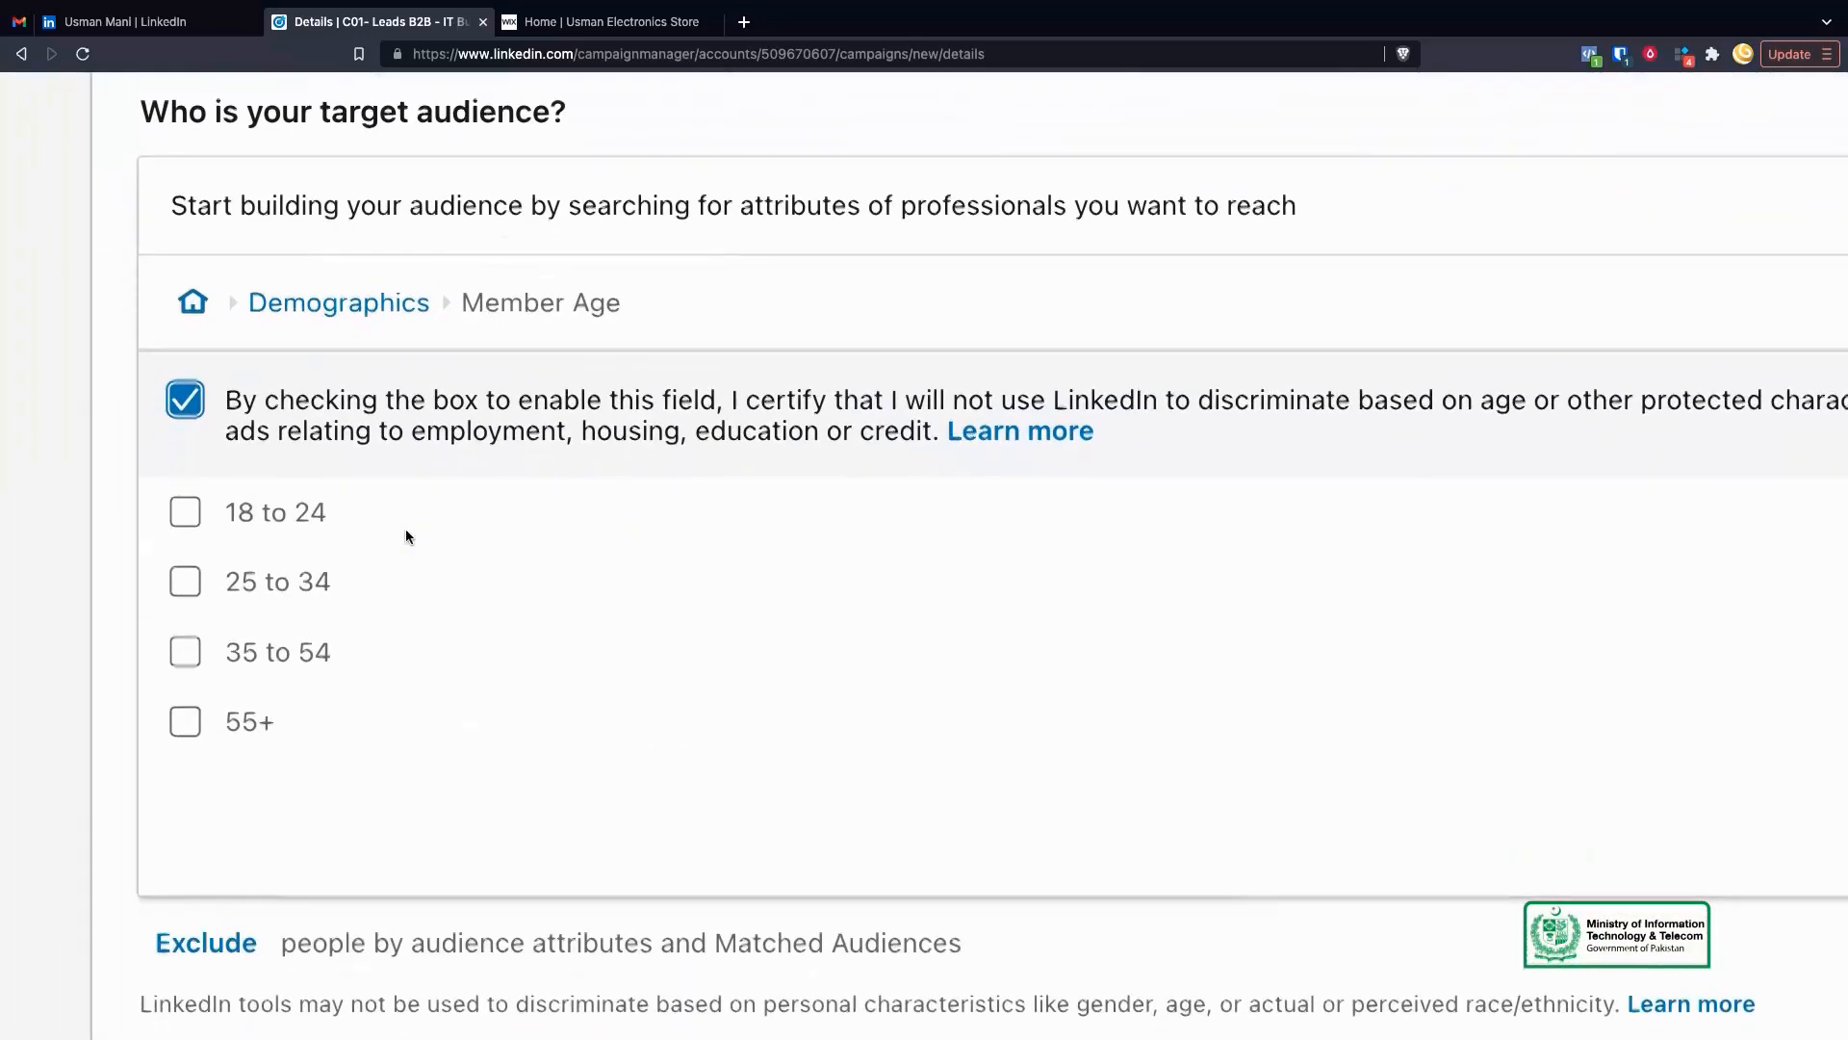
scroll(412, 564, down, 2)
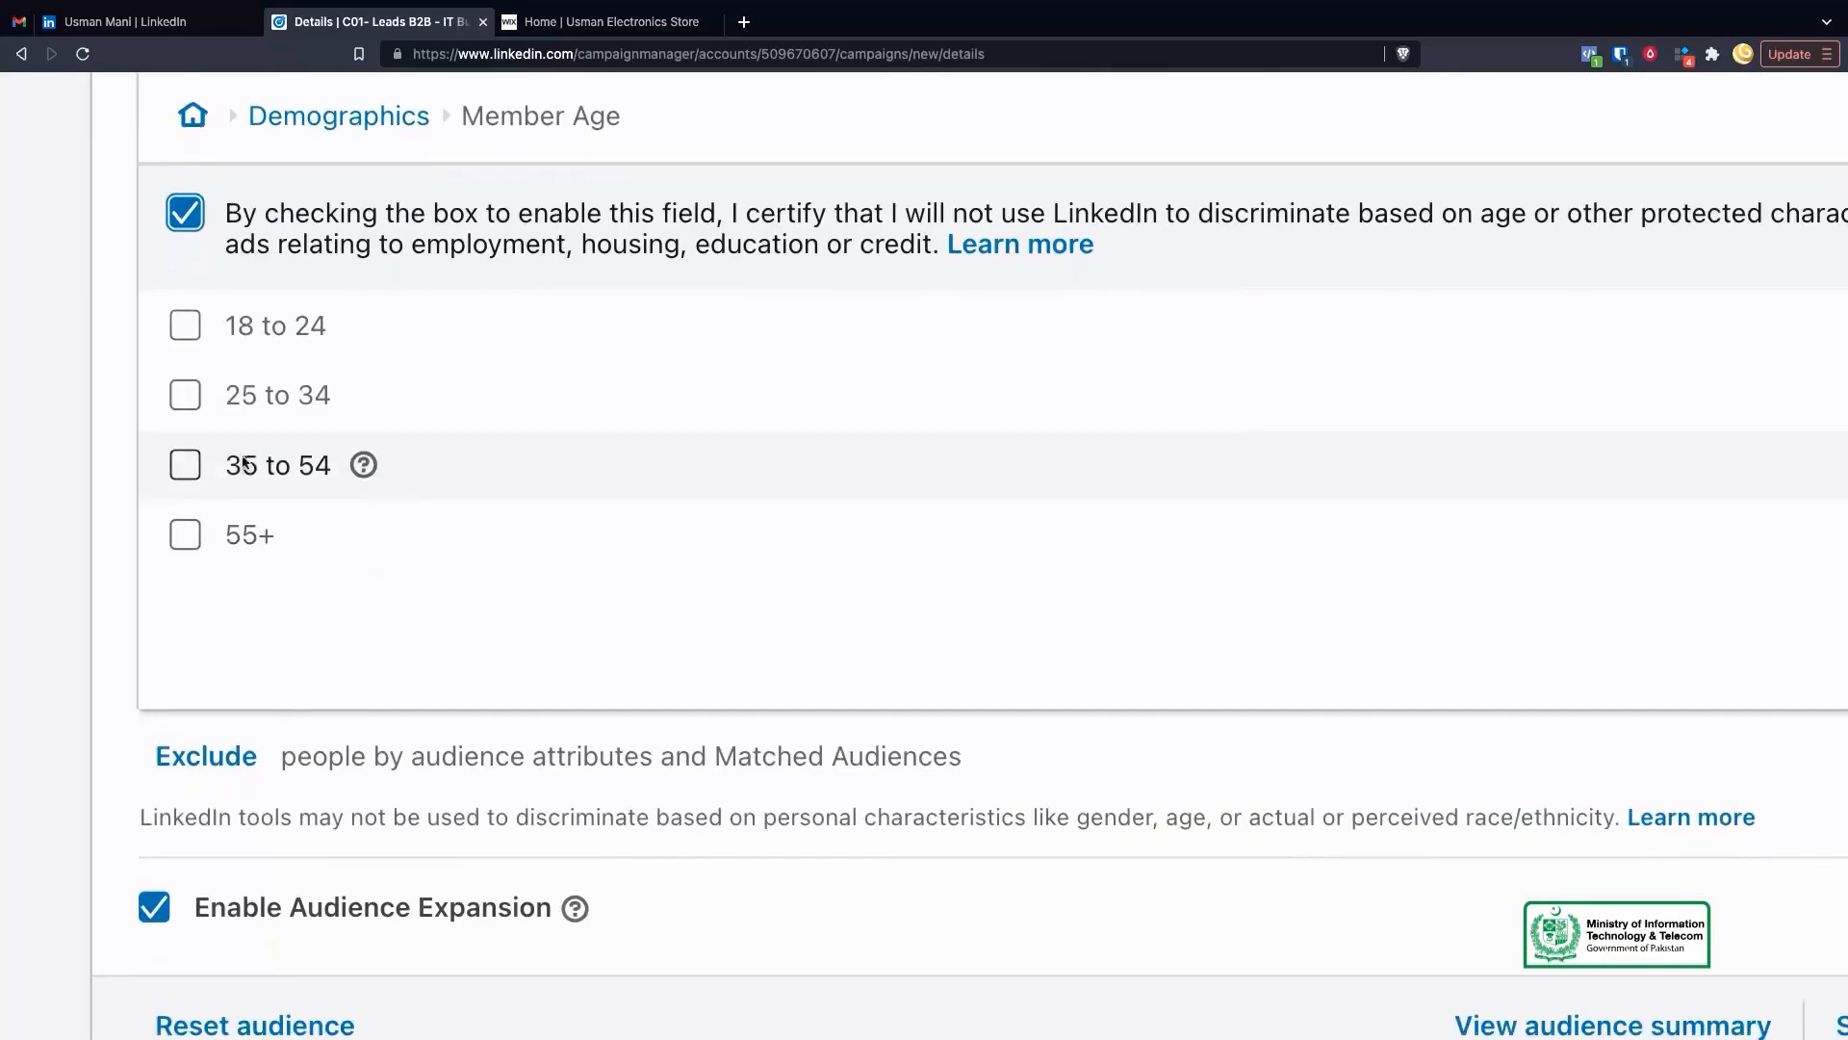
click(184, 395)
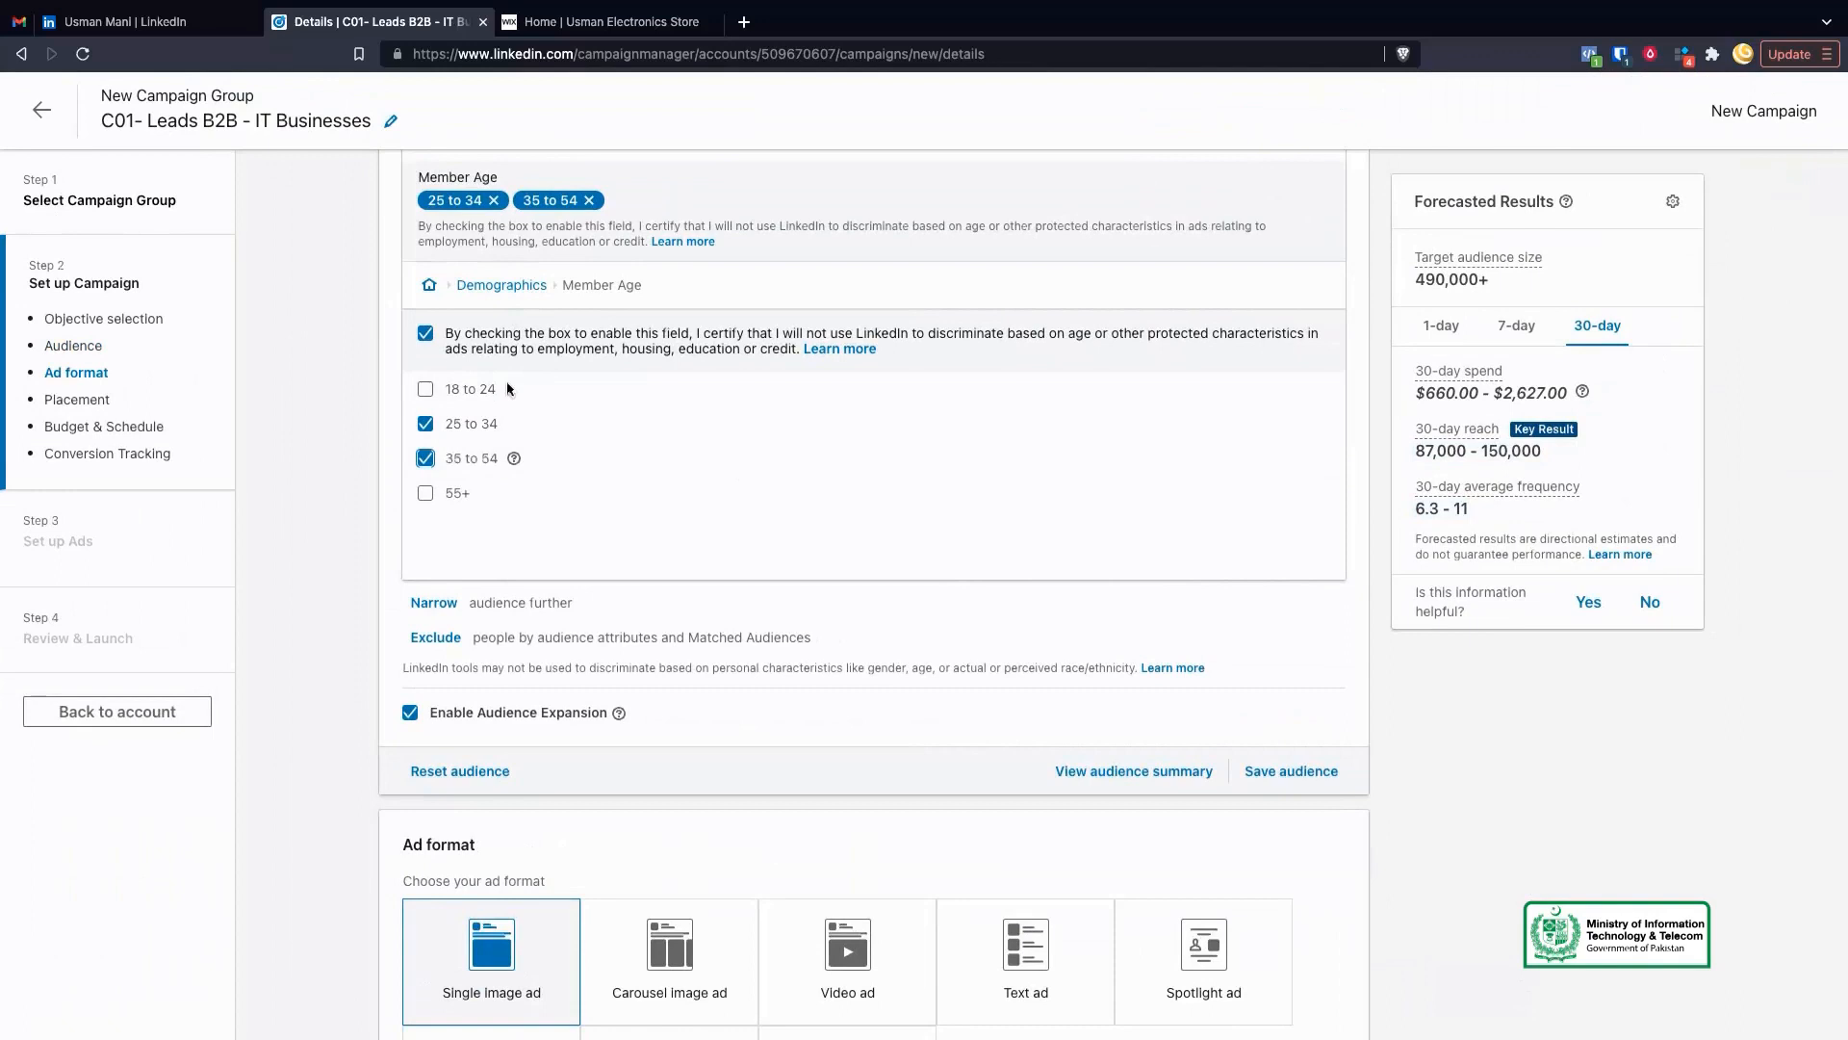
scroll(535, 523, up, 2)
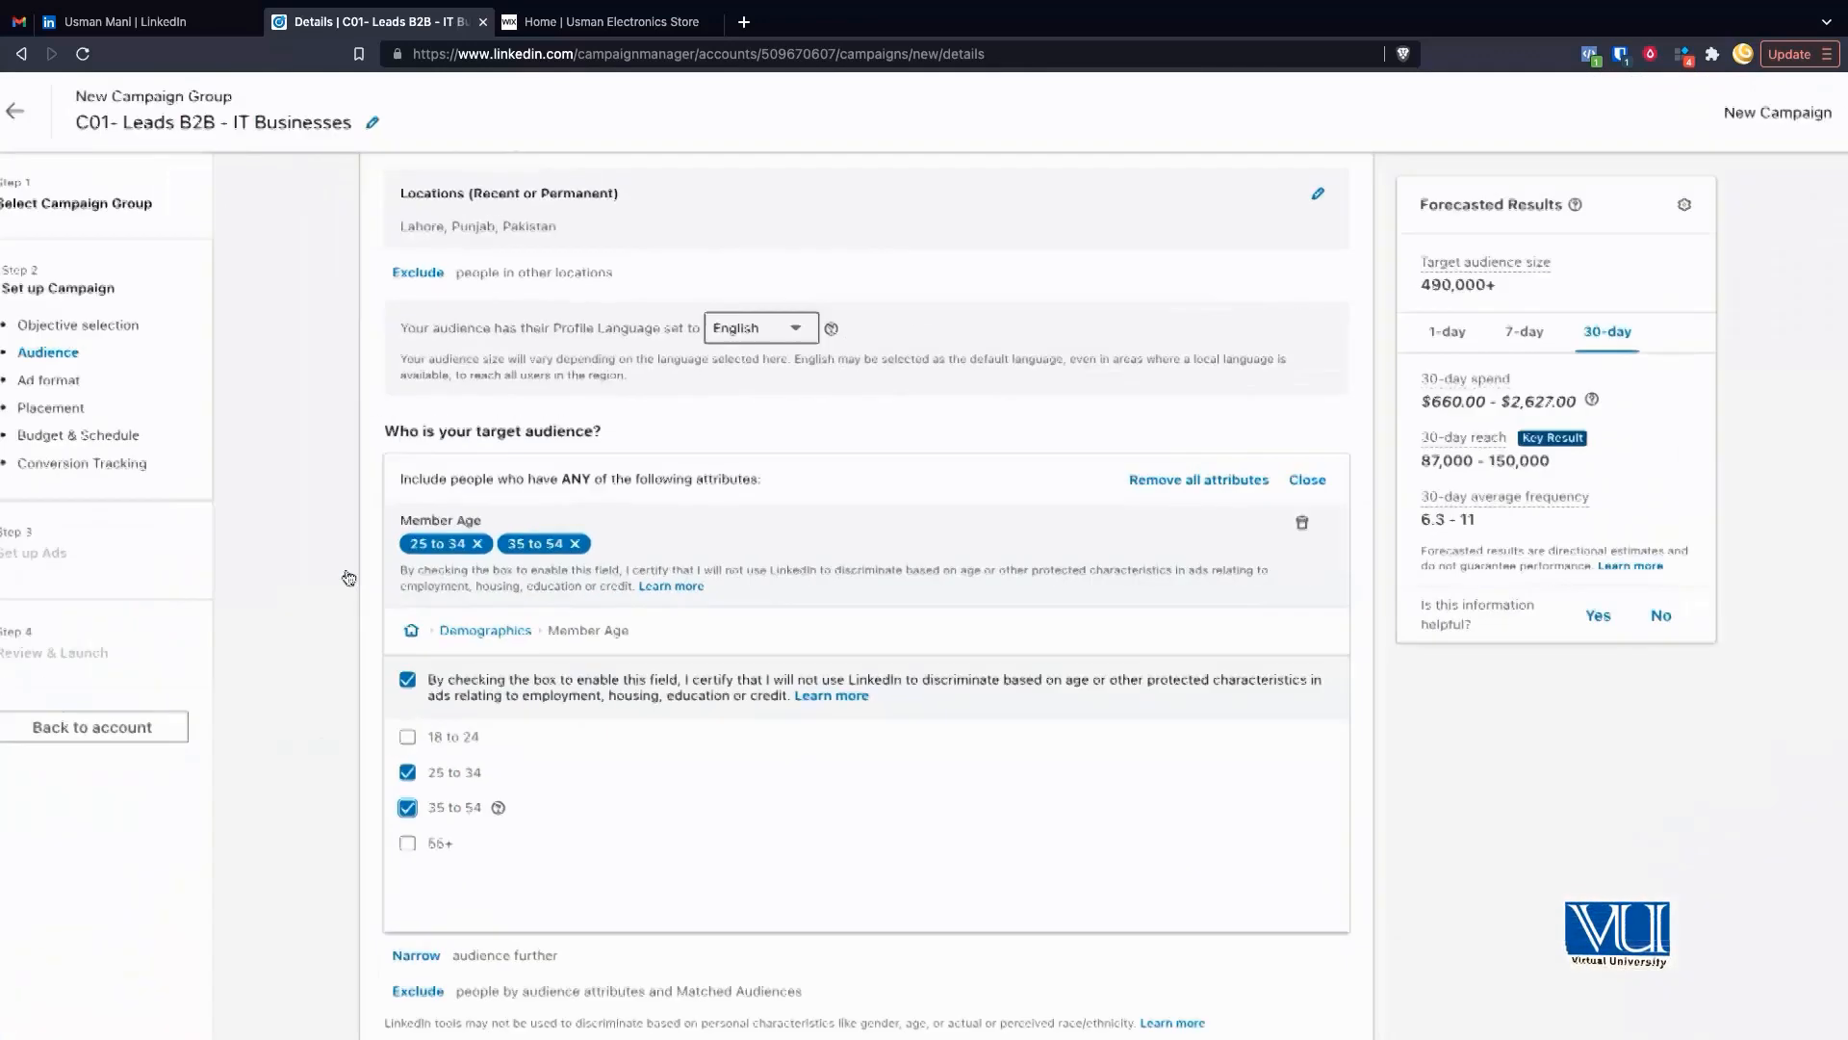
Accept the non-discrimination certification for Member Gender under Demographics and include Male in the same attribute group as Member Age
click(518, 630)
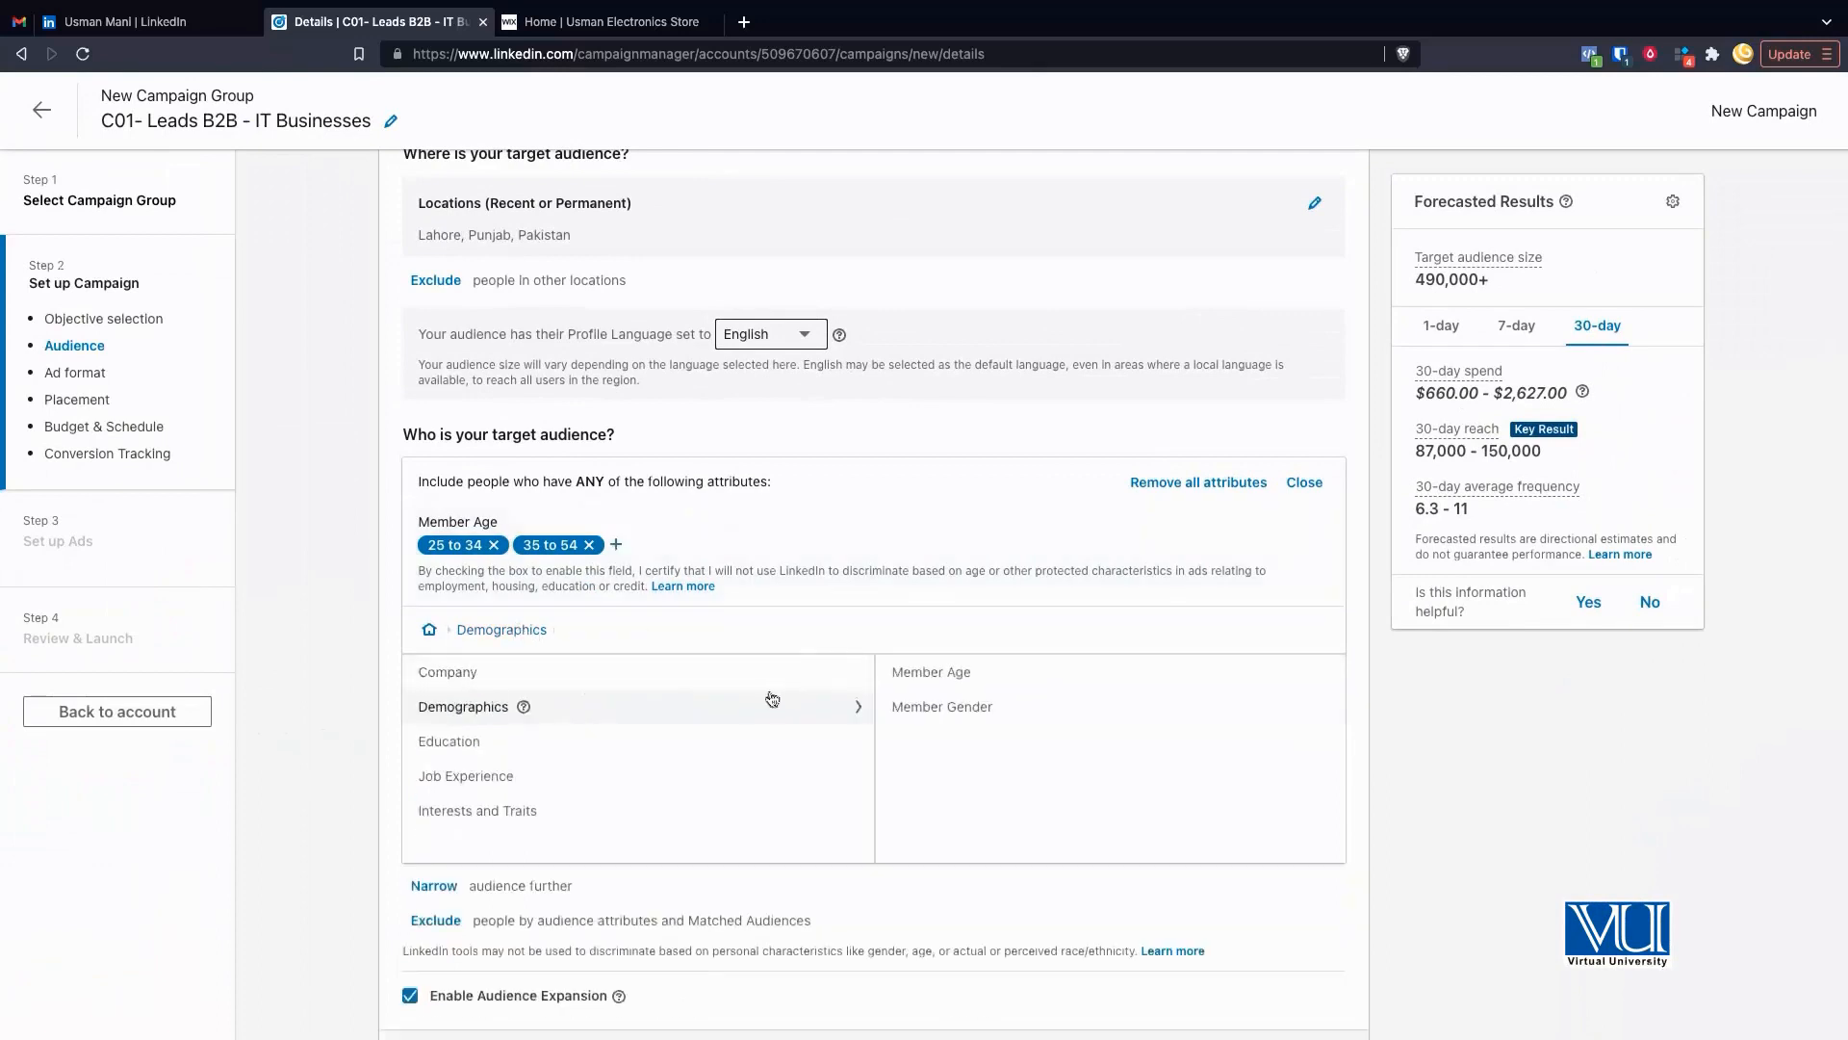
click(982, 709)
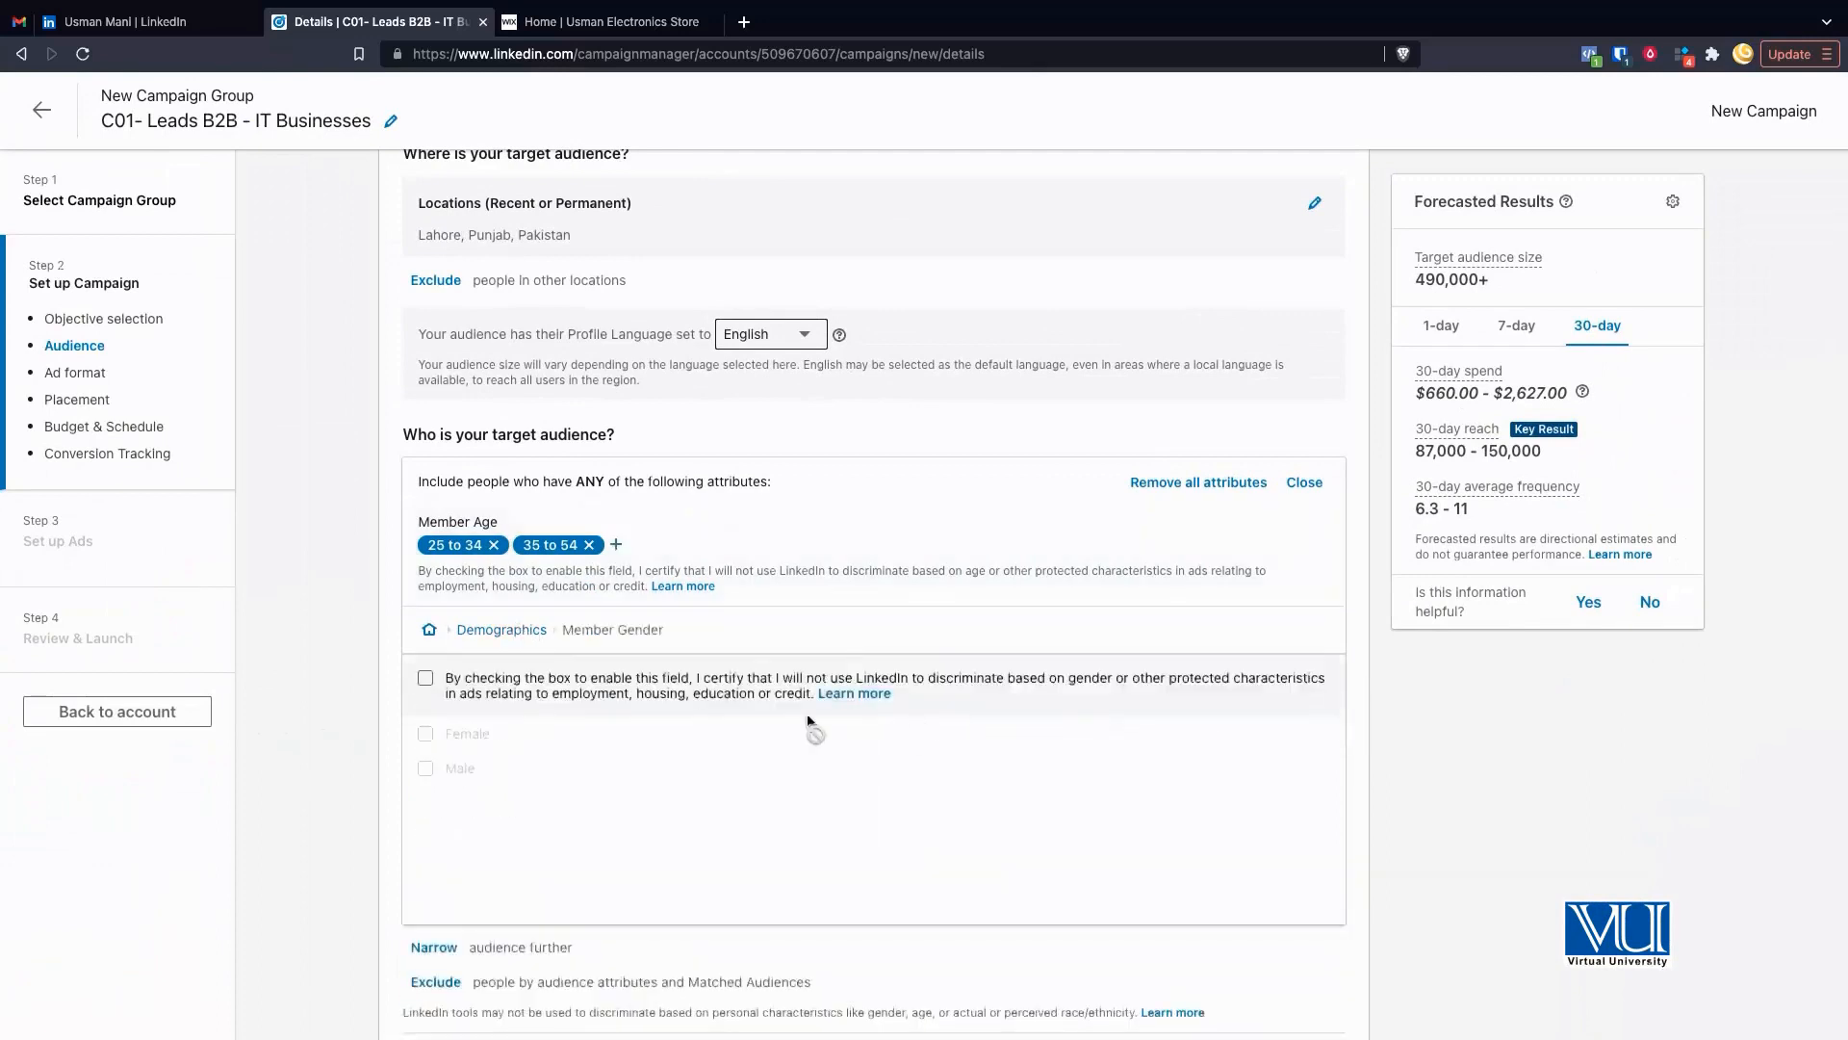
click(426, 768)
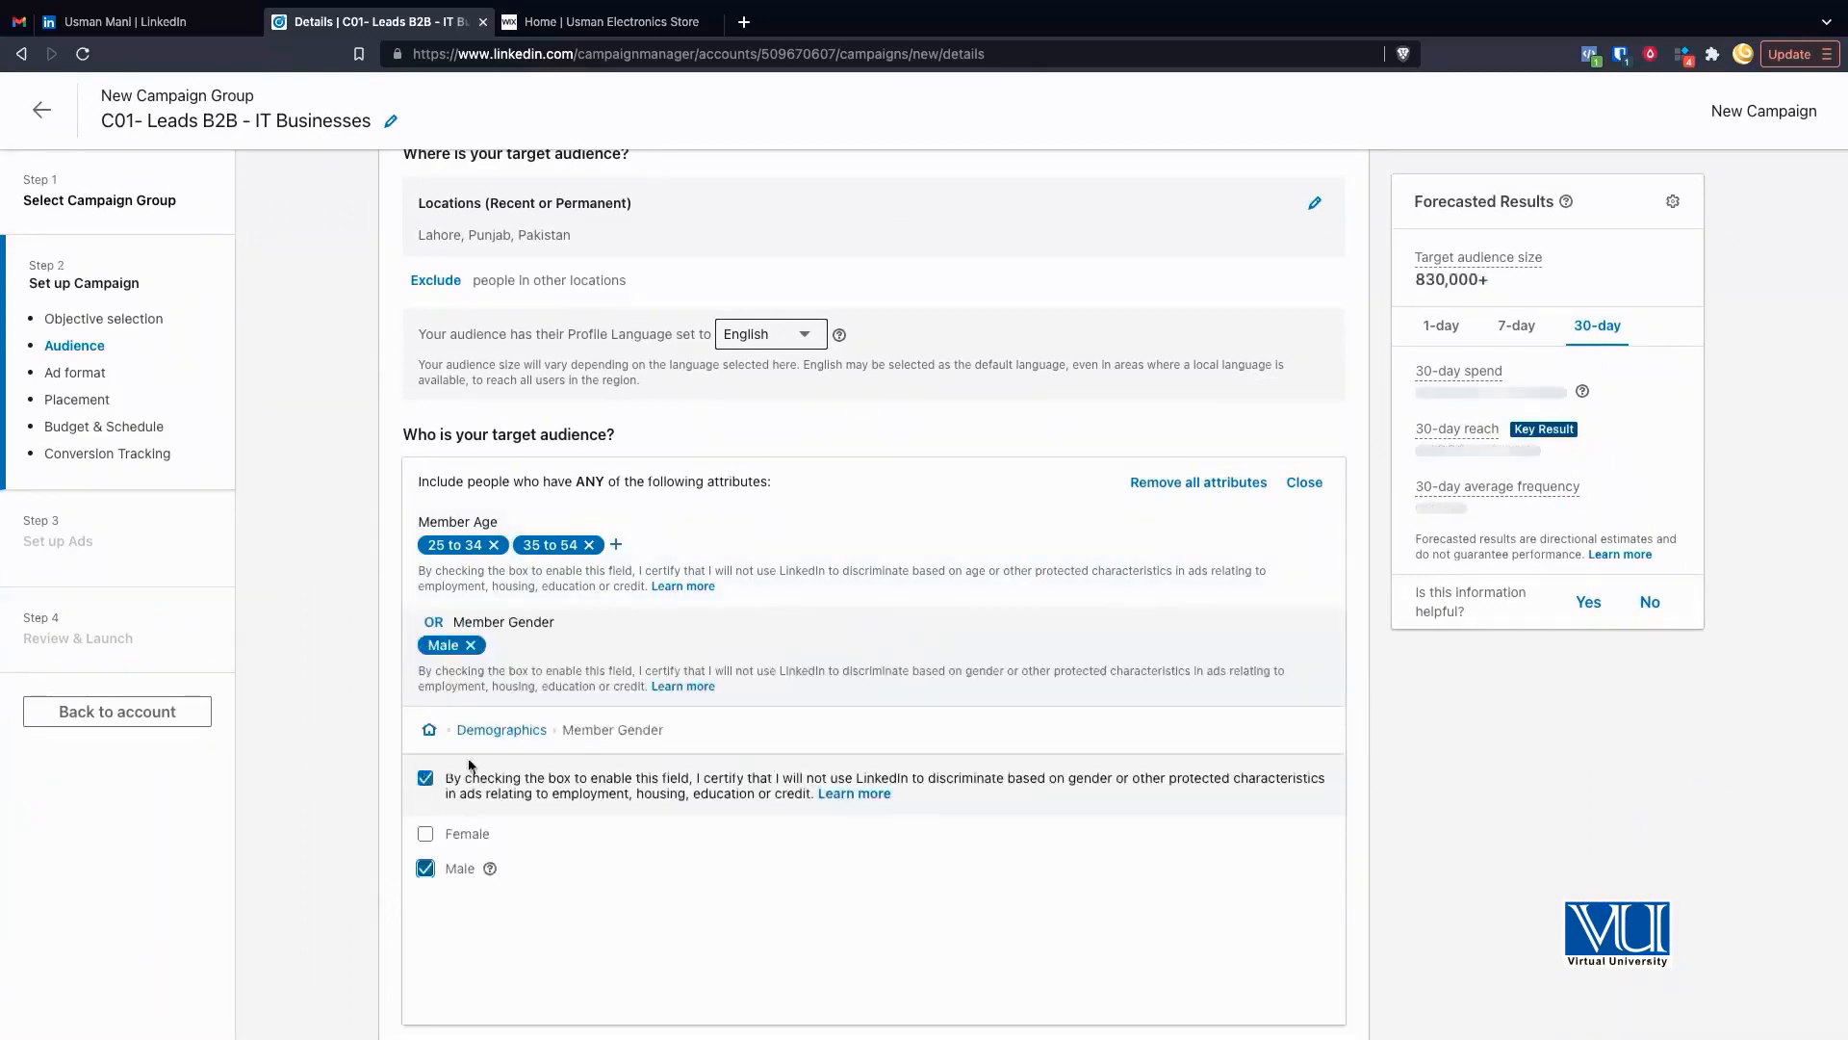
scroll(551, 793, down, 2)
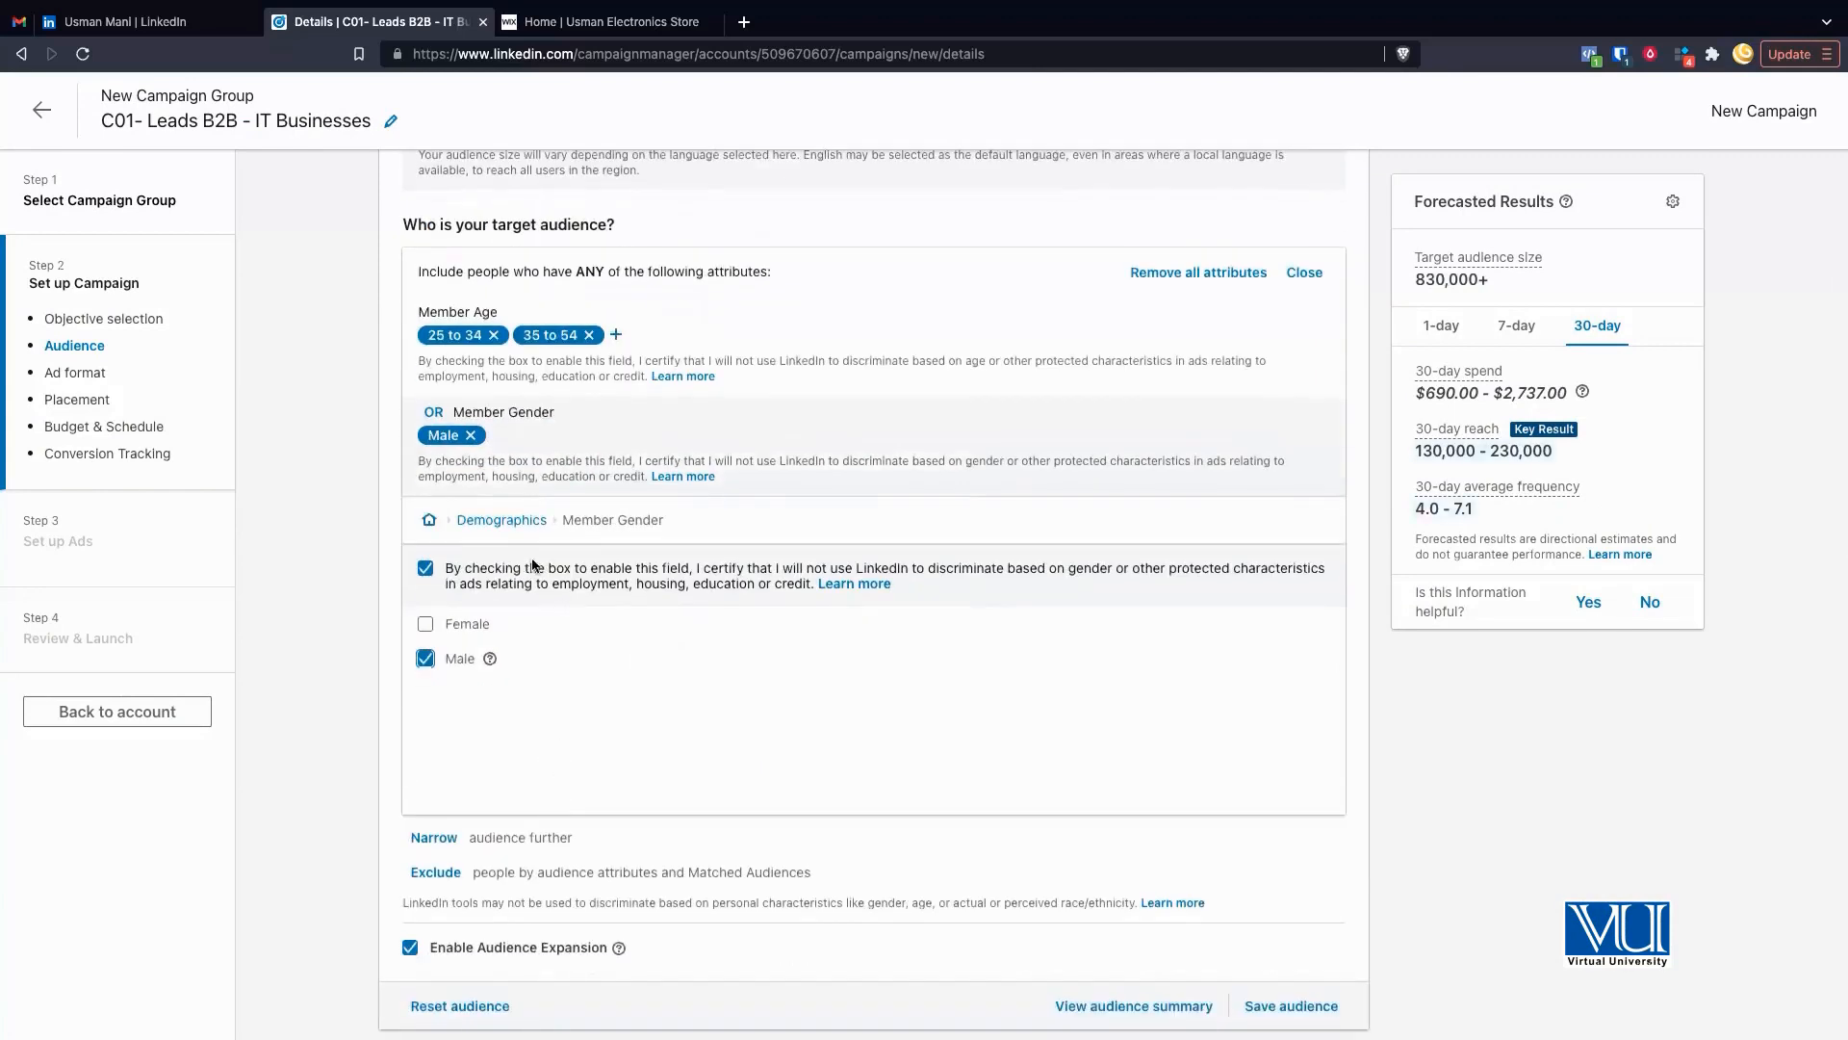
scroll(532, 566, up, 5)
scroll(443, 362, left, 2)
scroll(442, 361, up, 2)
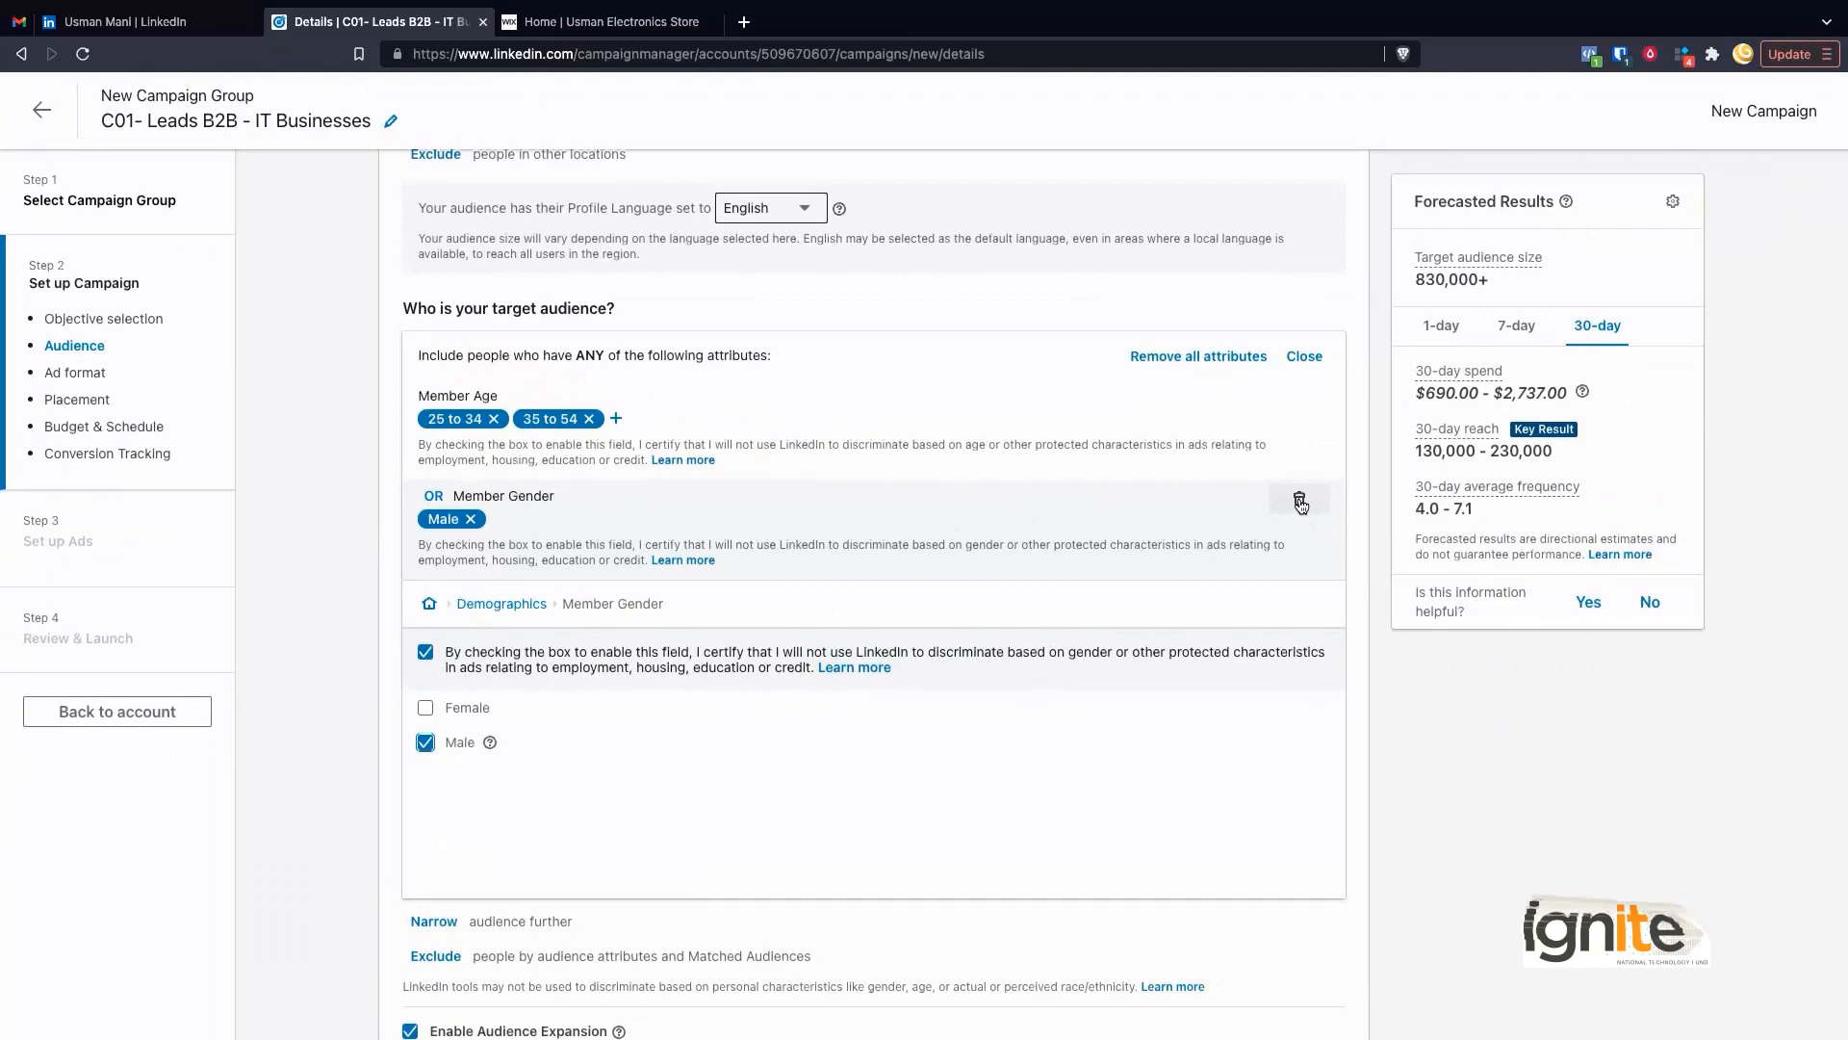
Remove the Member Gender attribute from the group containing Member Age and finish editing that group
click(1299, 504)
click(1379, 441)
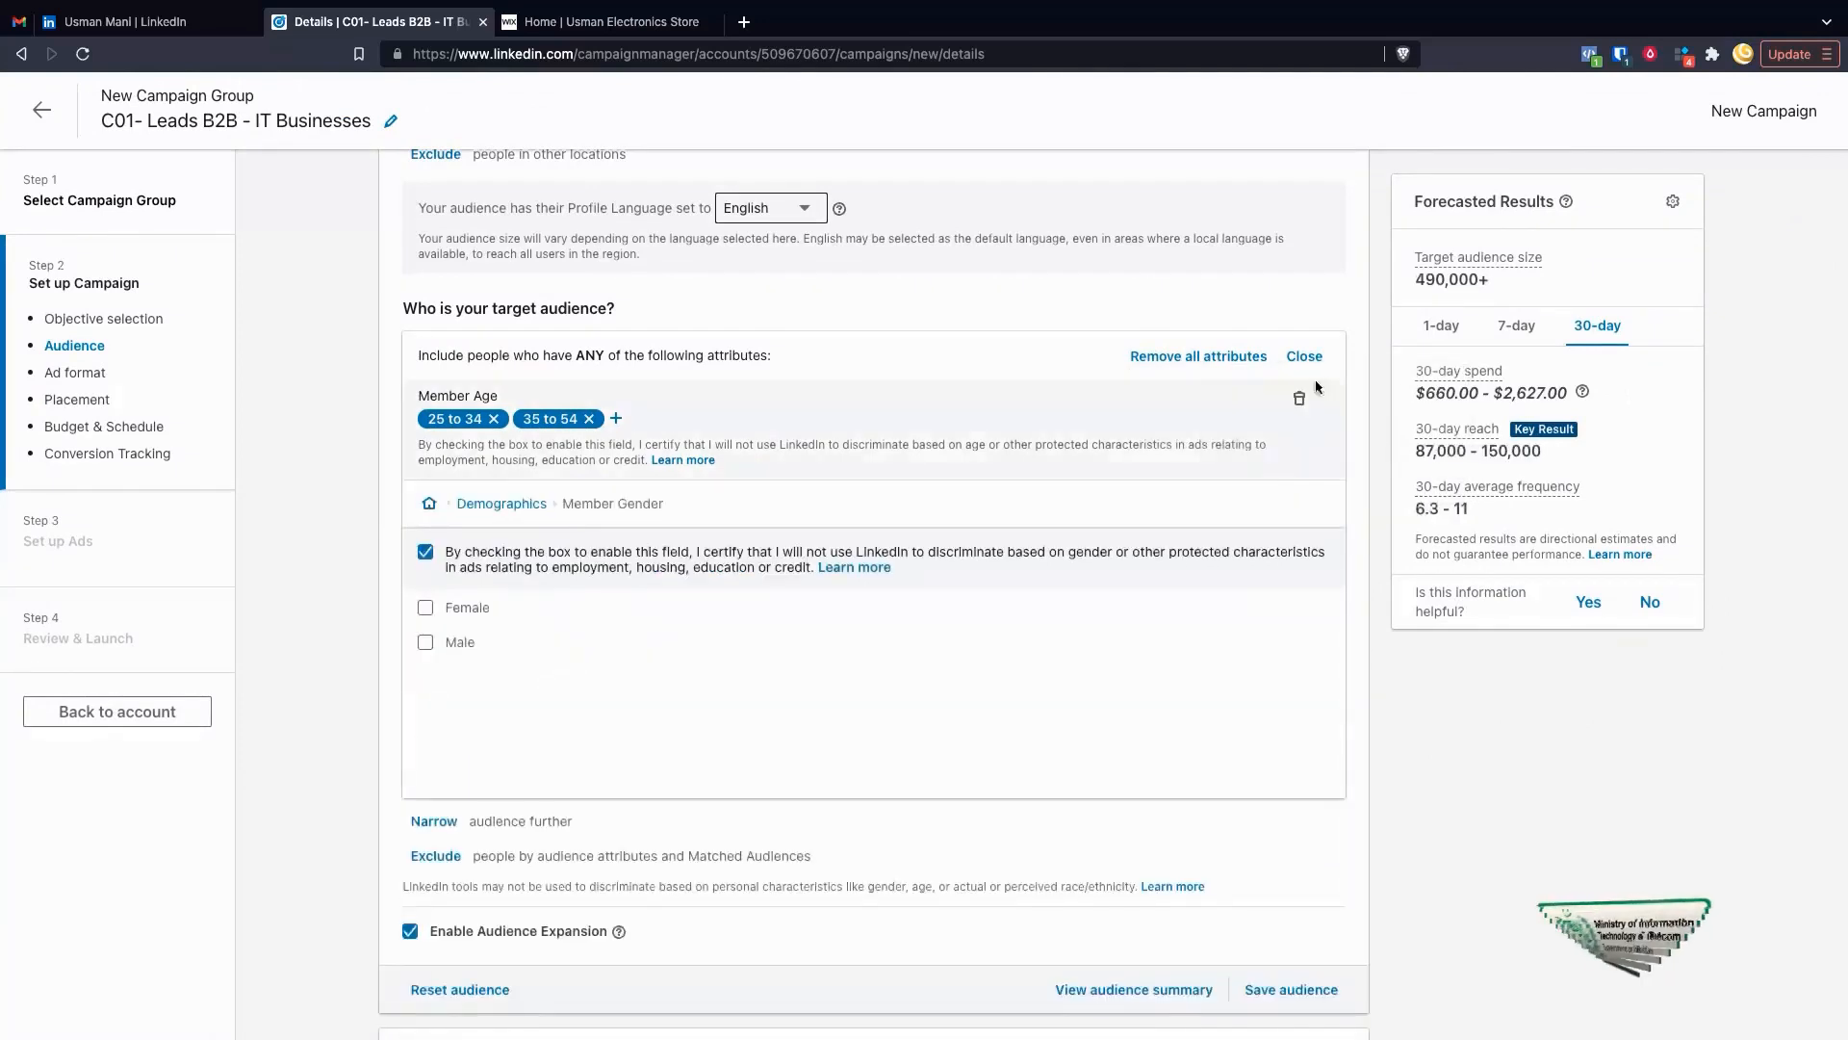
click(1305, 357)
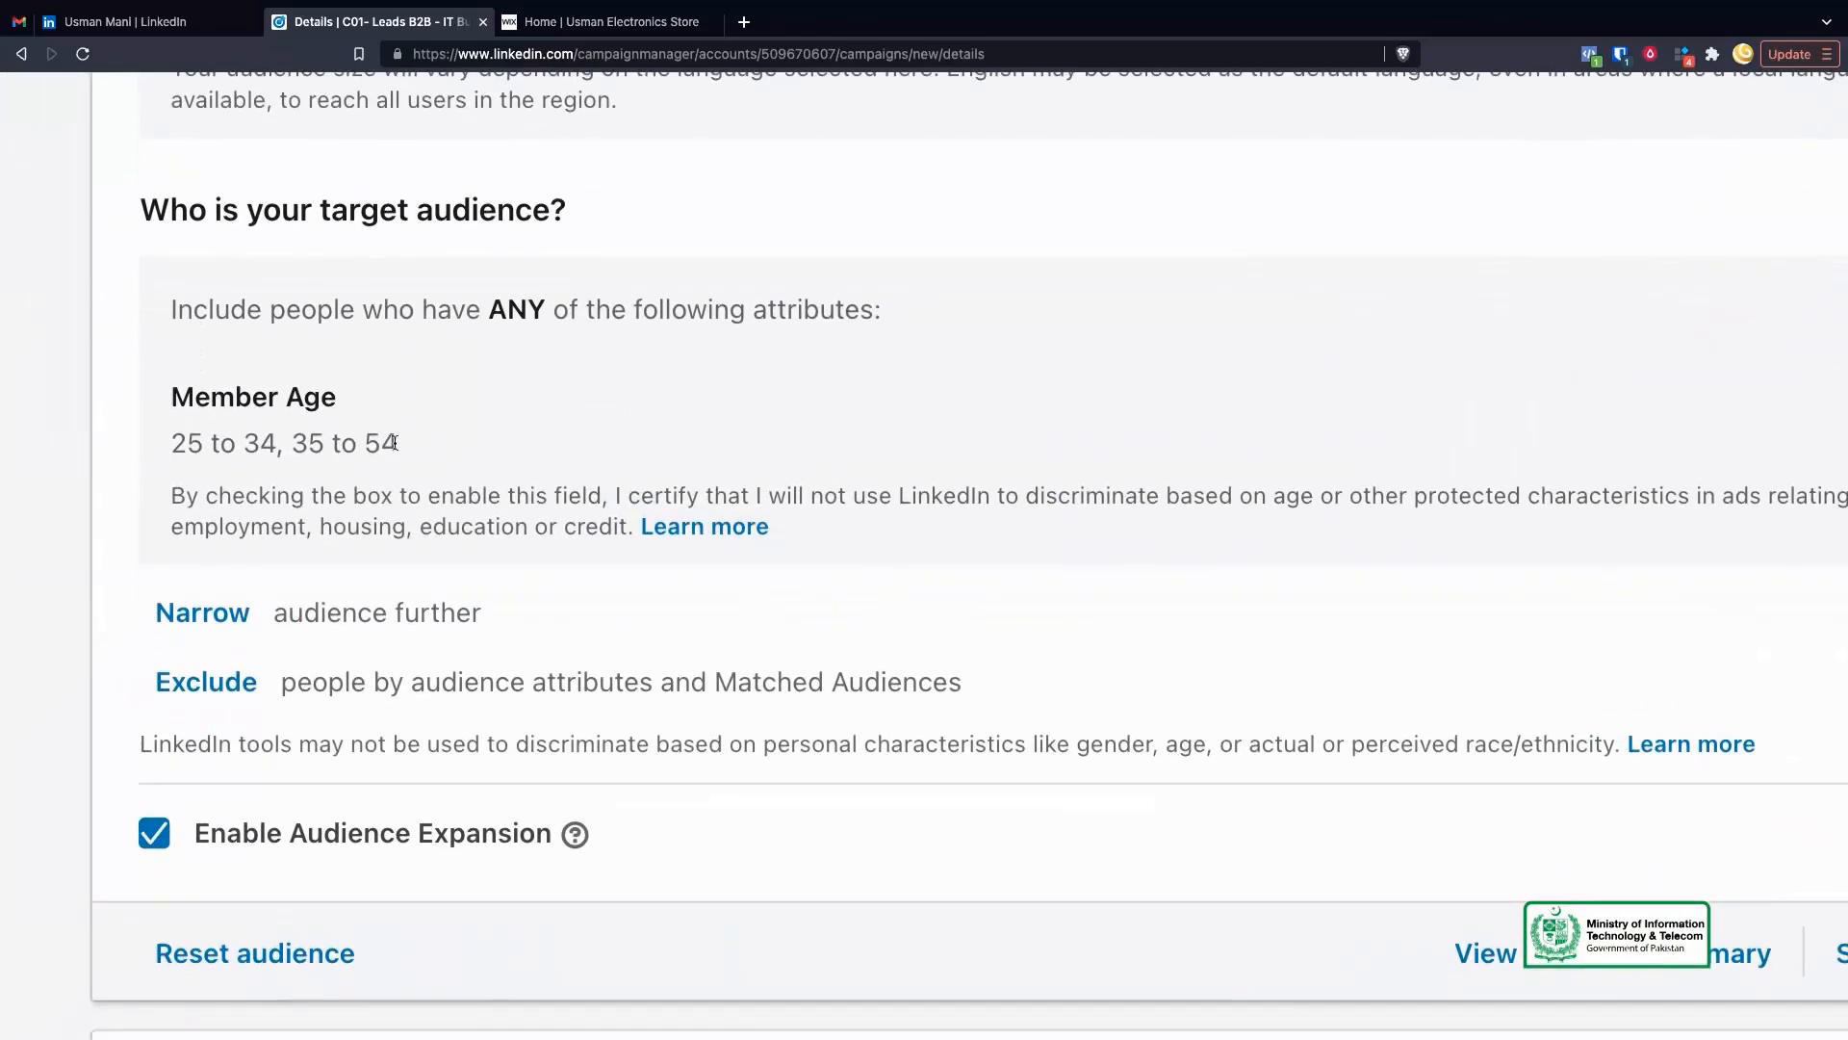
Narrow the audience further with an additional AND condition and display its audience attribute categories
click(213, 620)
scroll(260, 670, down, 3)
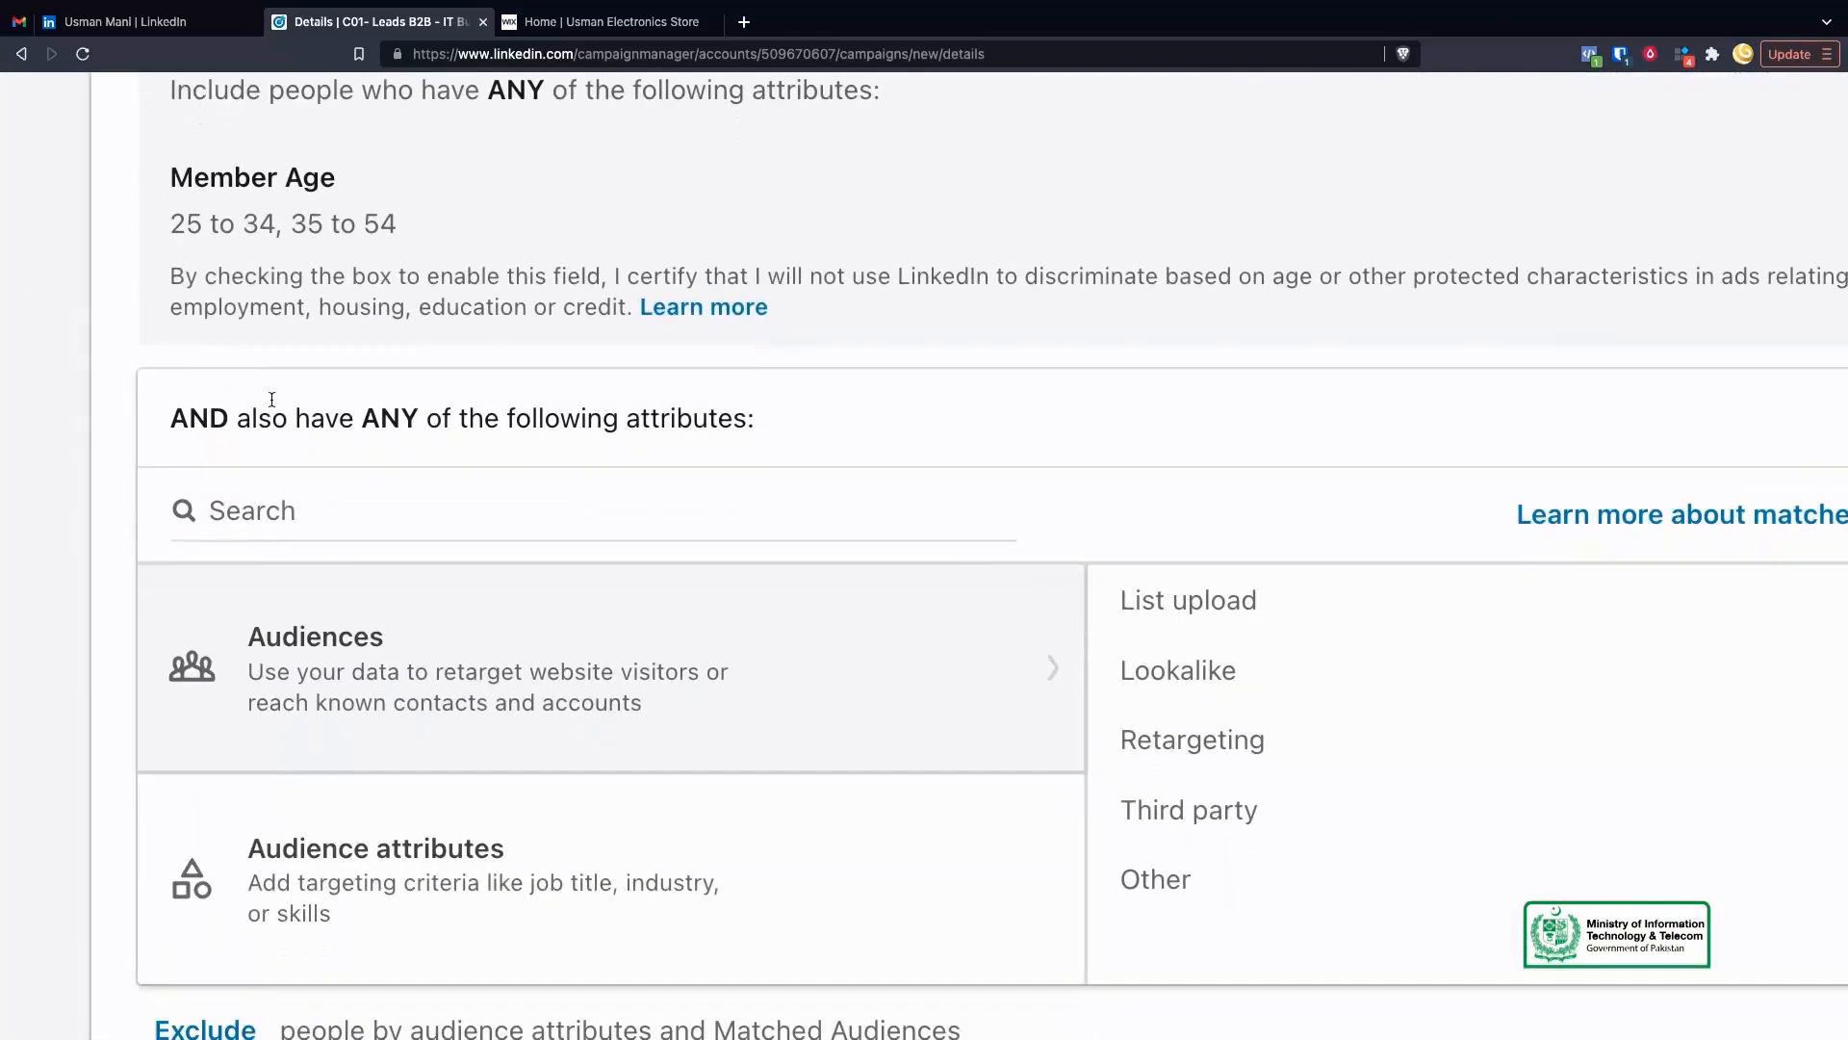
scroll(272, 405, up, 1)
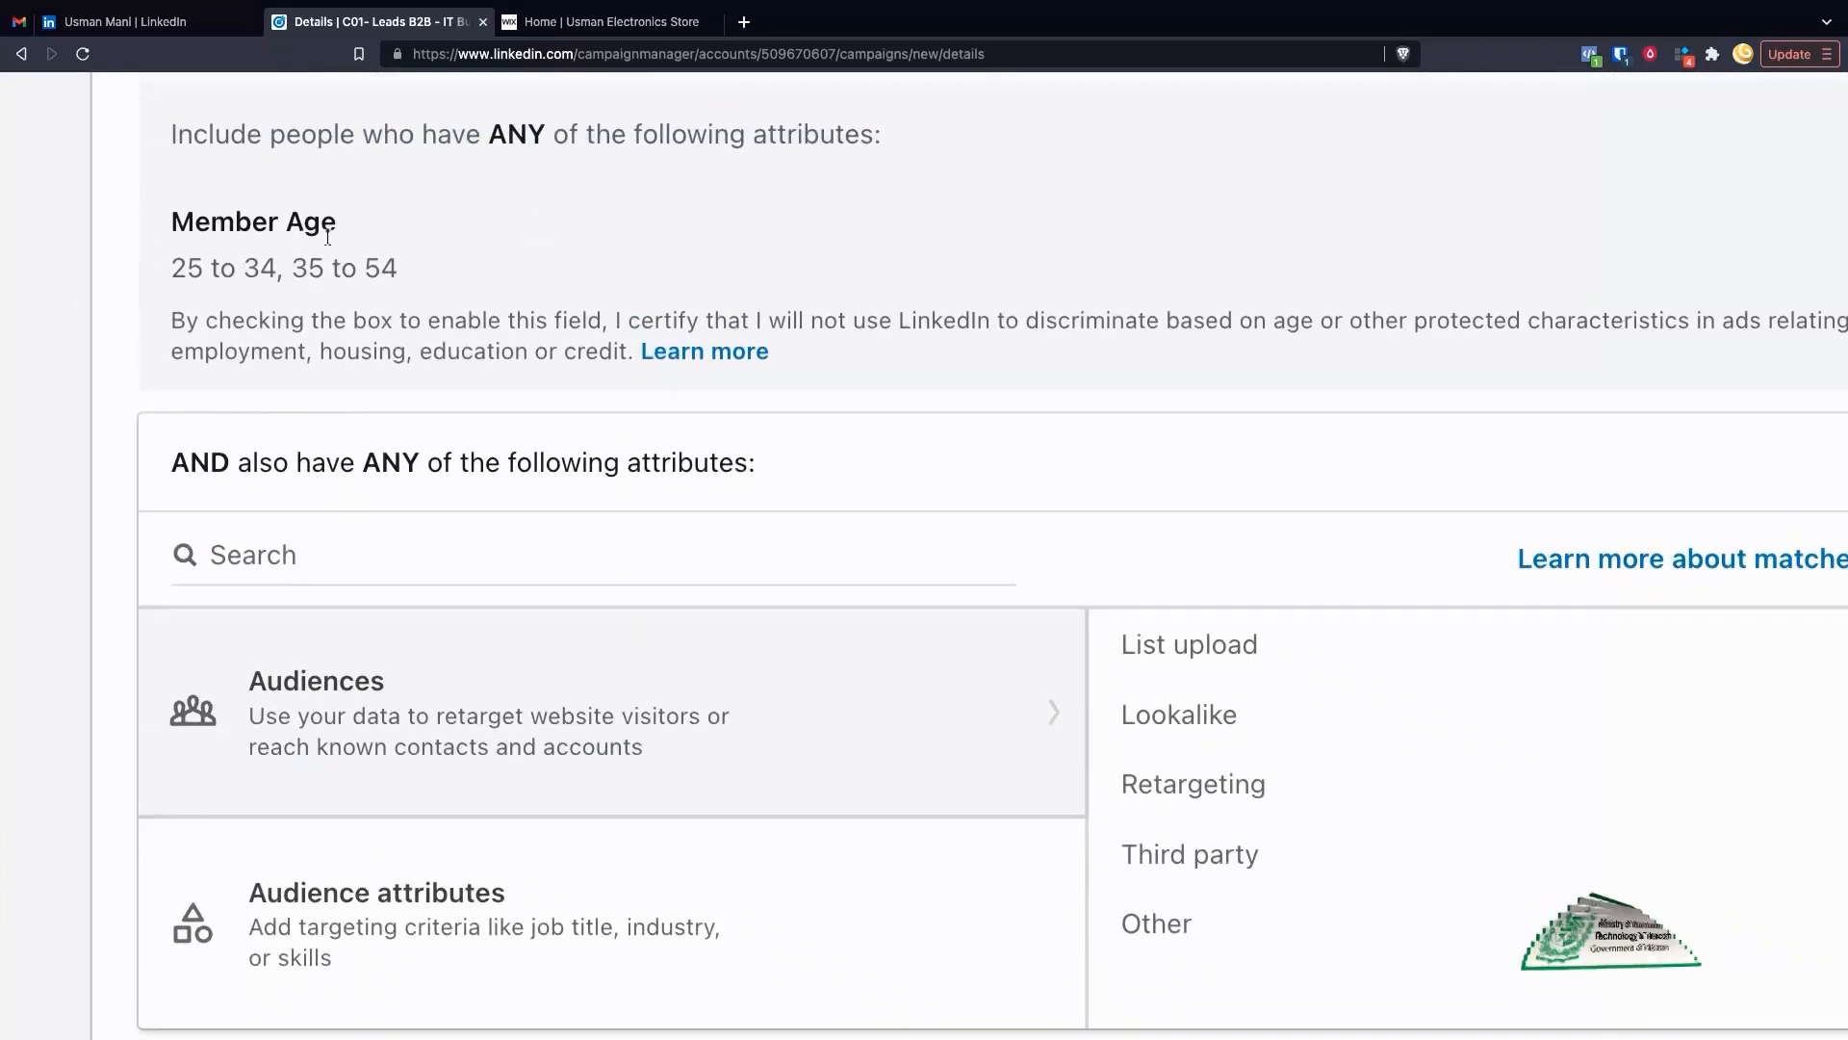
drag(169, 267, 416, 285)
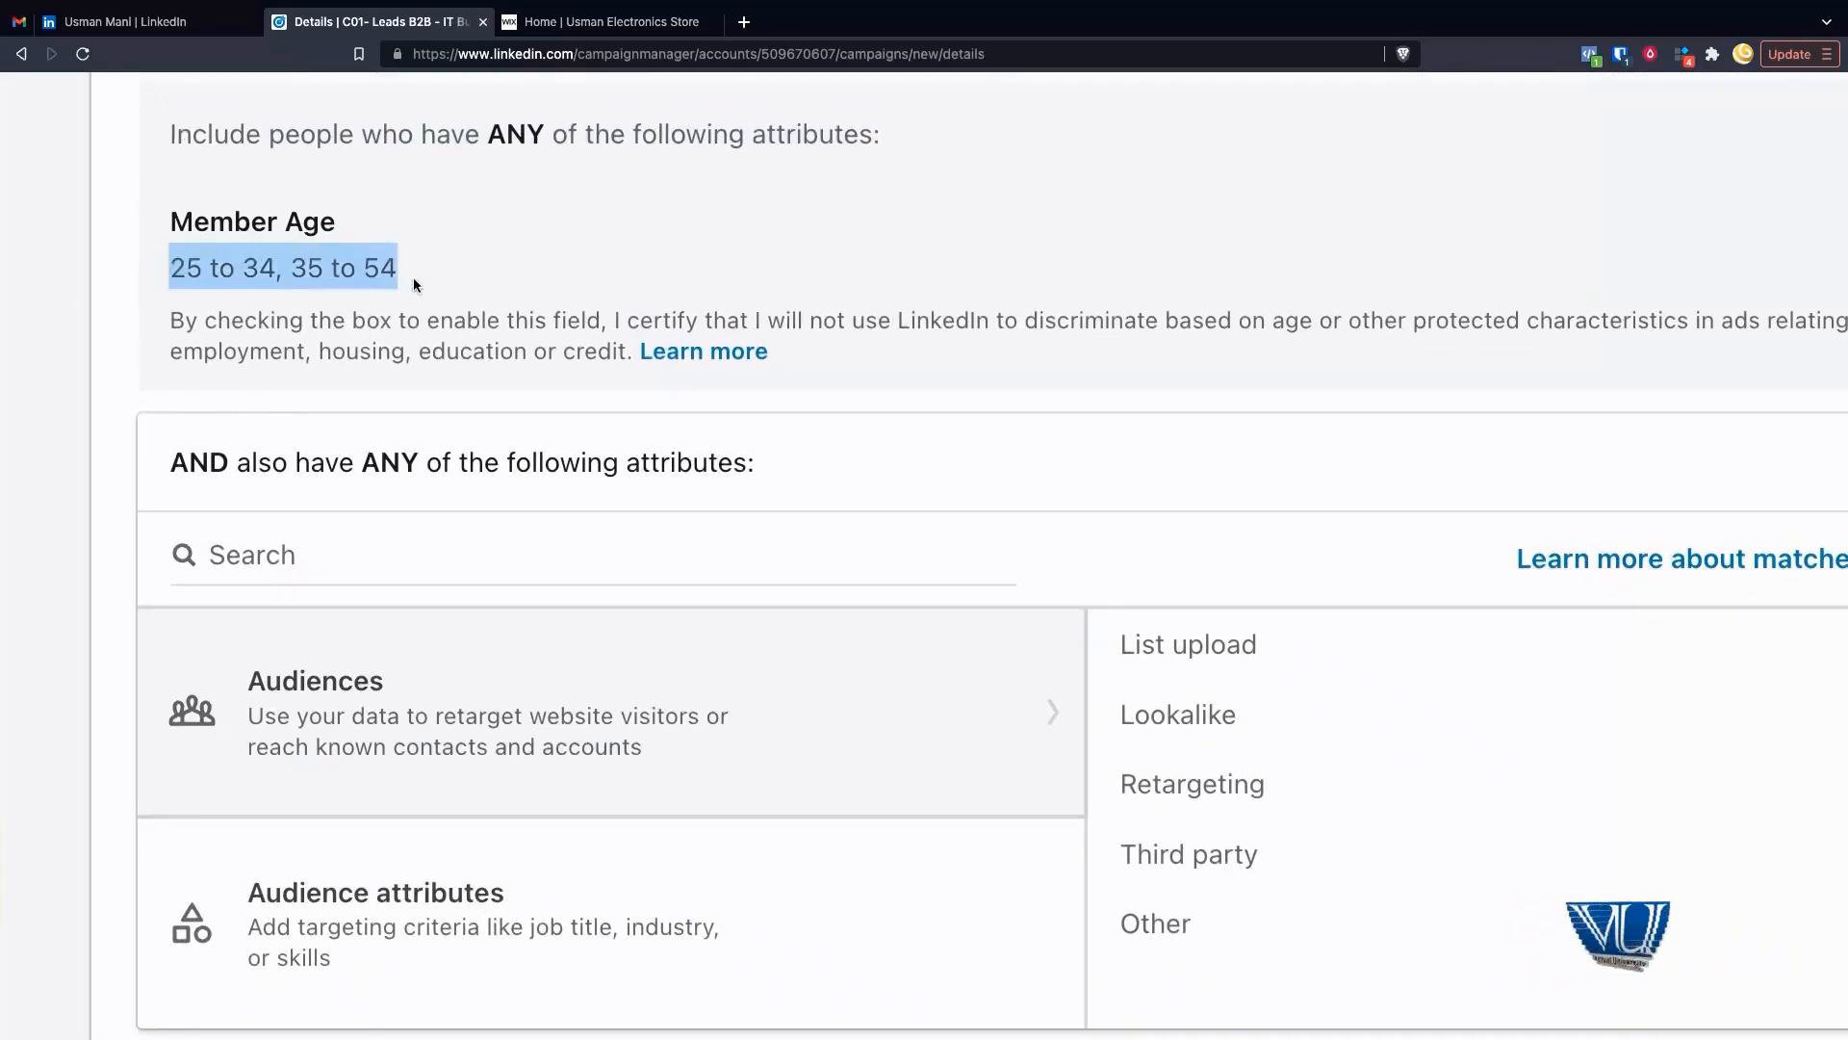
click(402, 276)
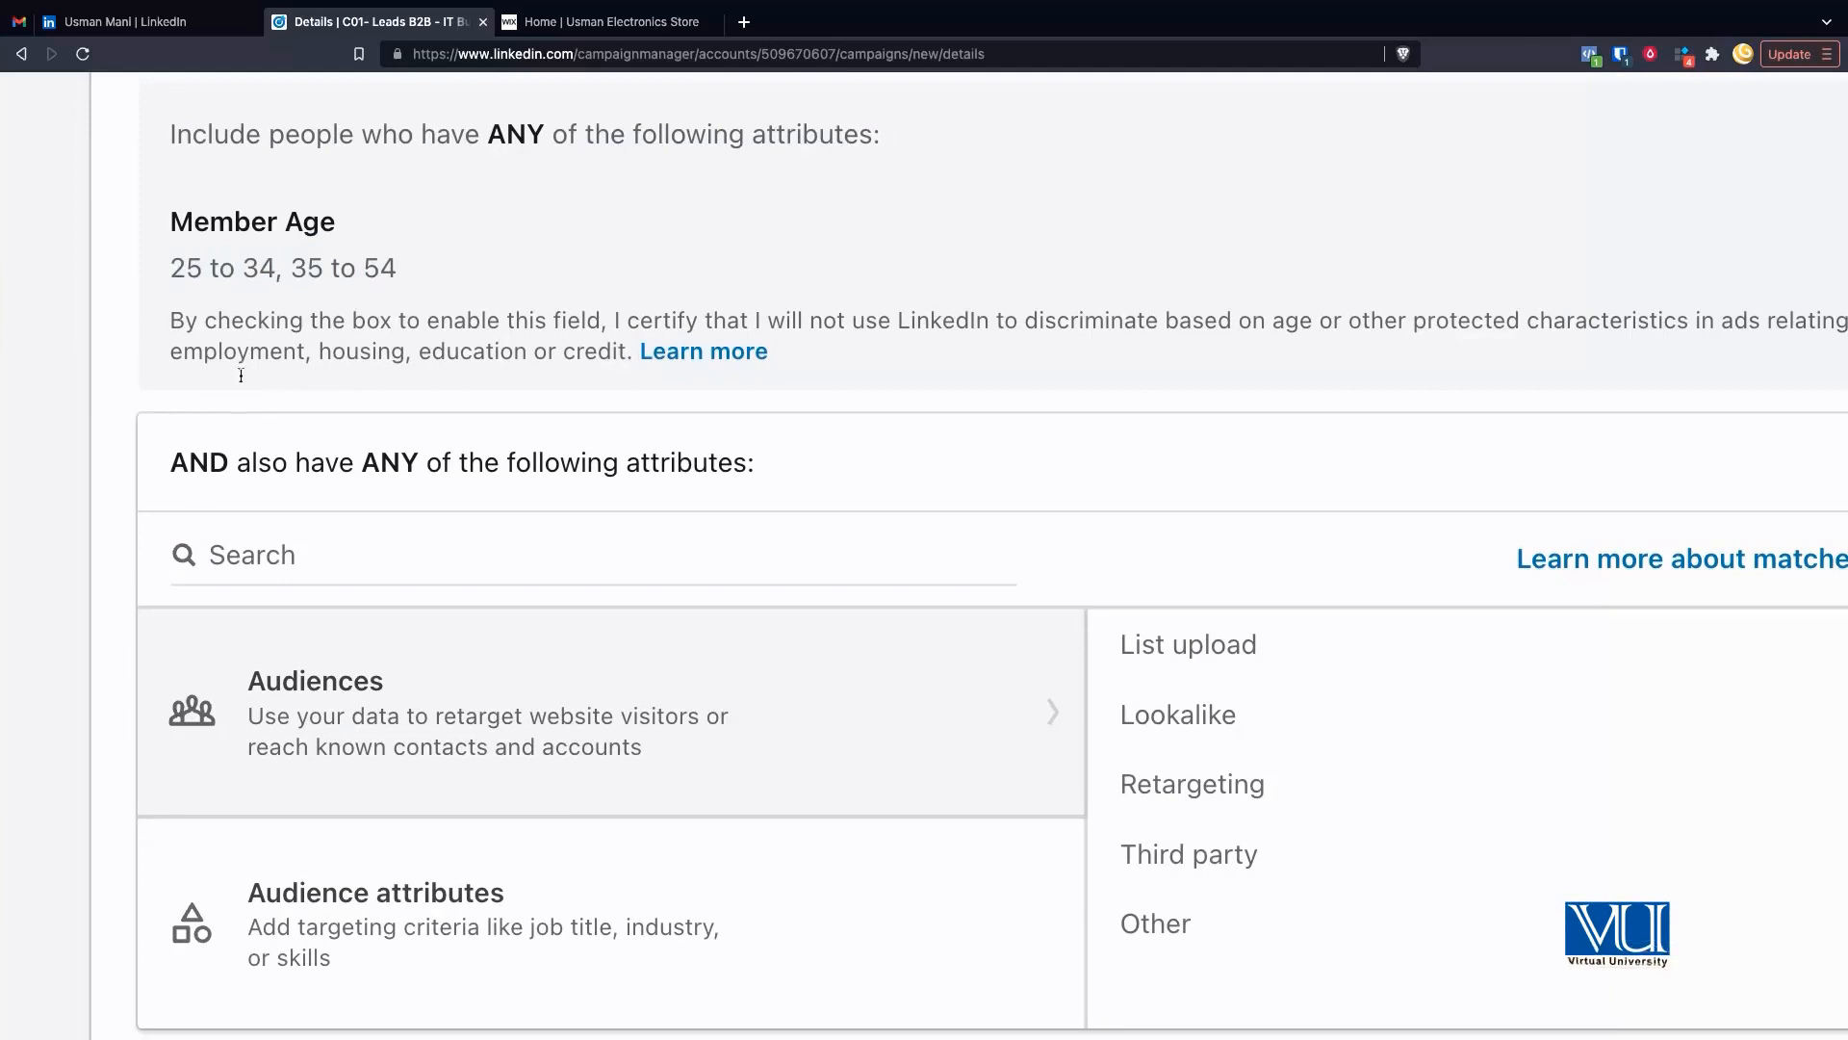
drag(166, 276, 346, 291)
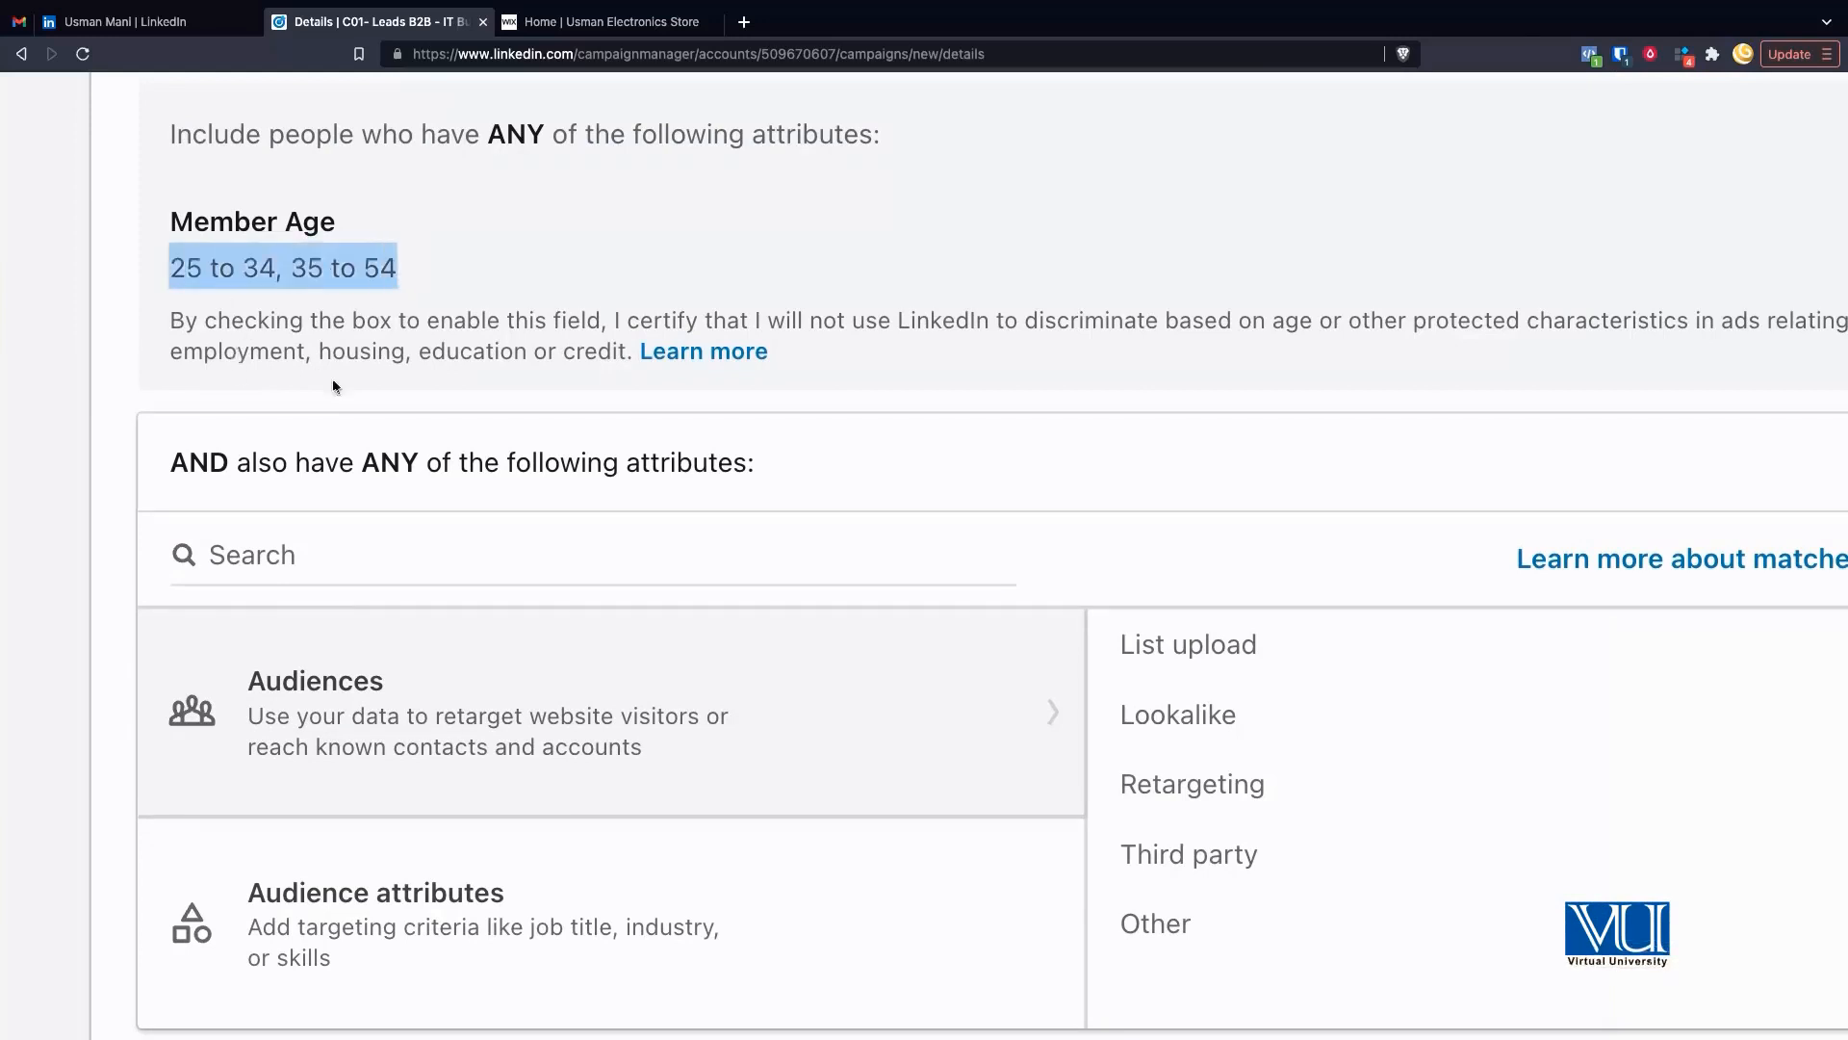
scroll(333, 389, down, 2)
click(456, 761)
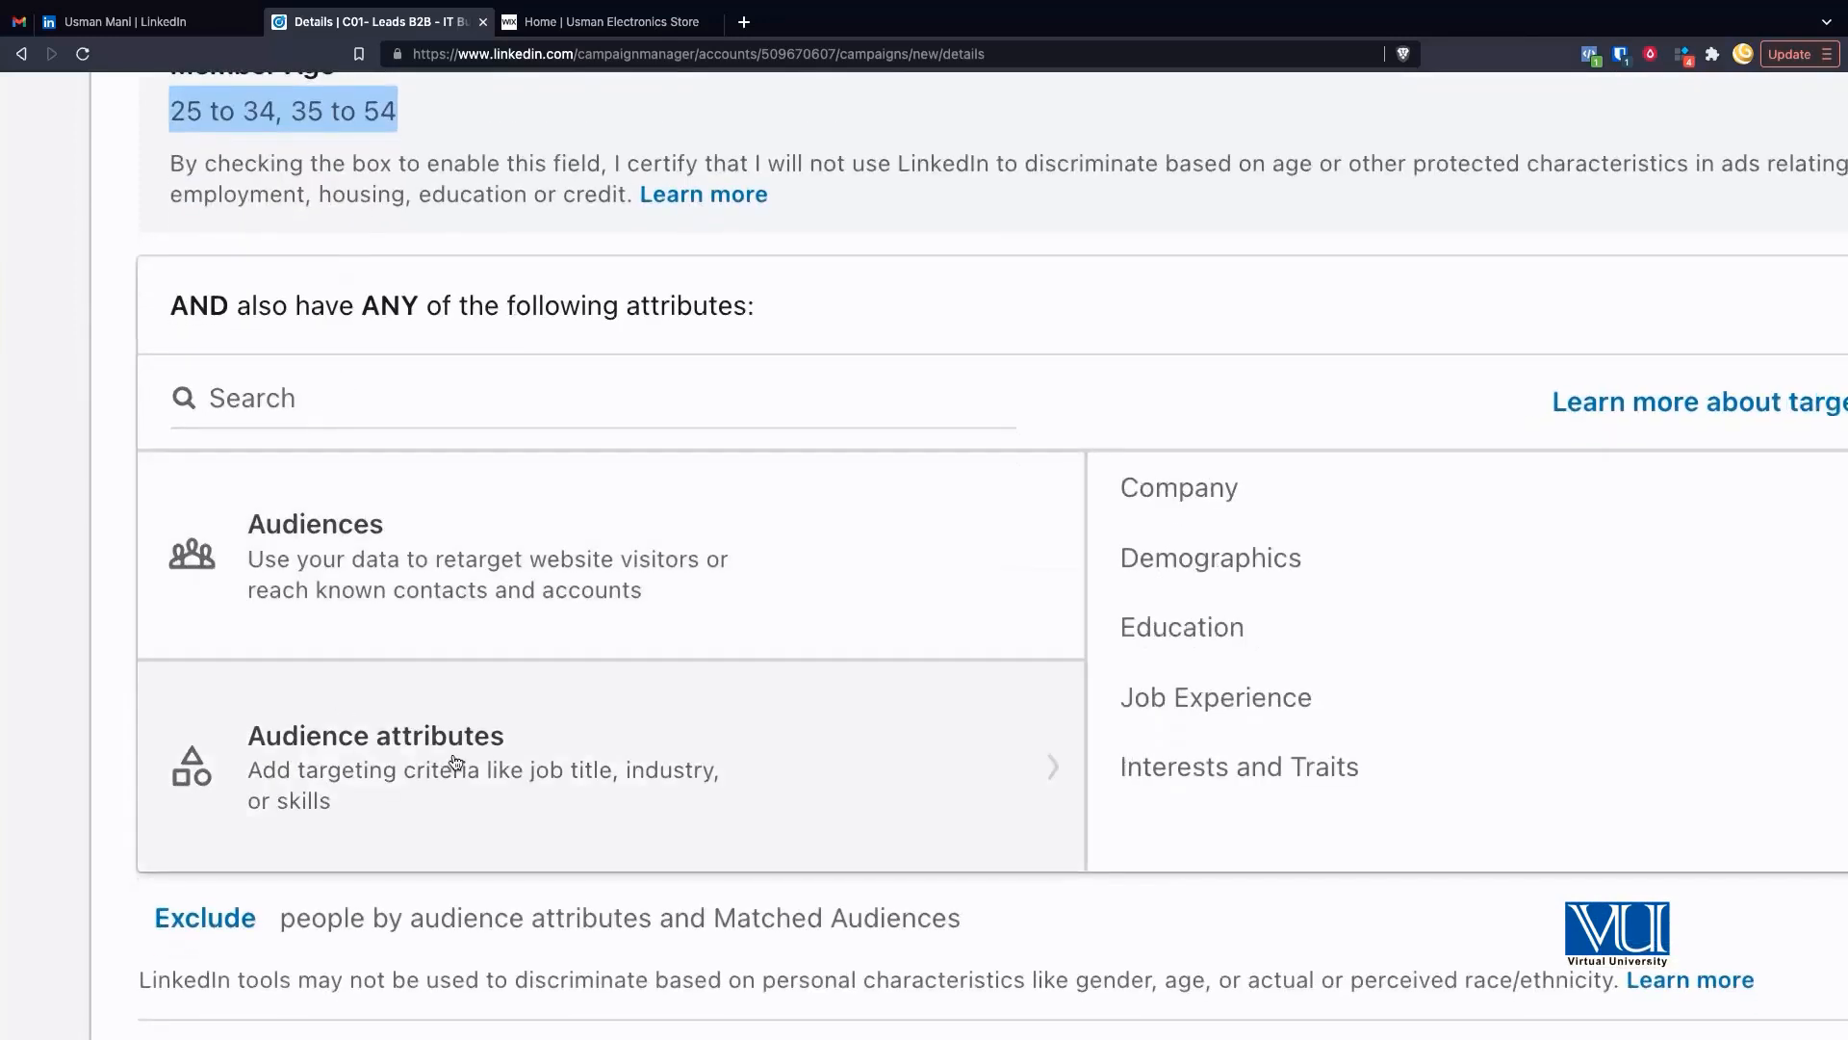
Accept the Member Gender certification under Demographics, include Male in the AND condition, and finish editing it
scroll(647, 760, right, 2)
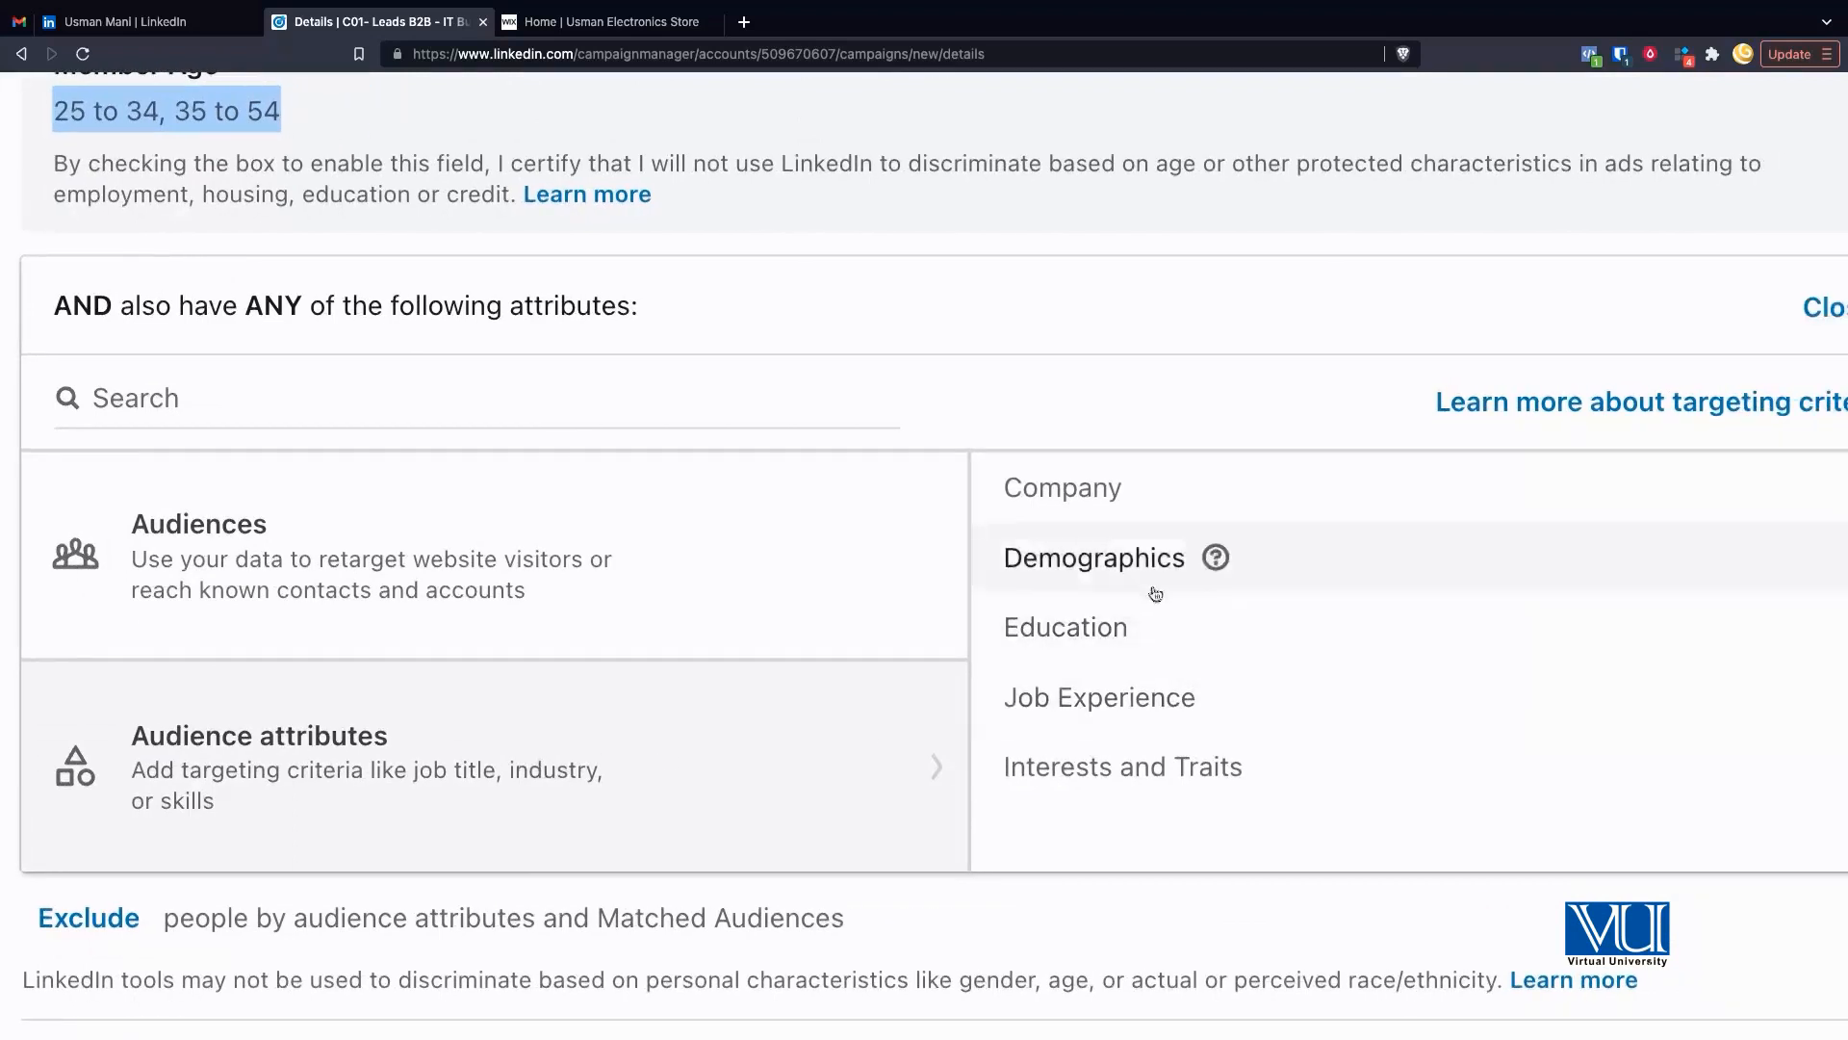
click(1116, 583)
click(1107, 575)
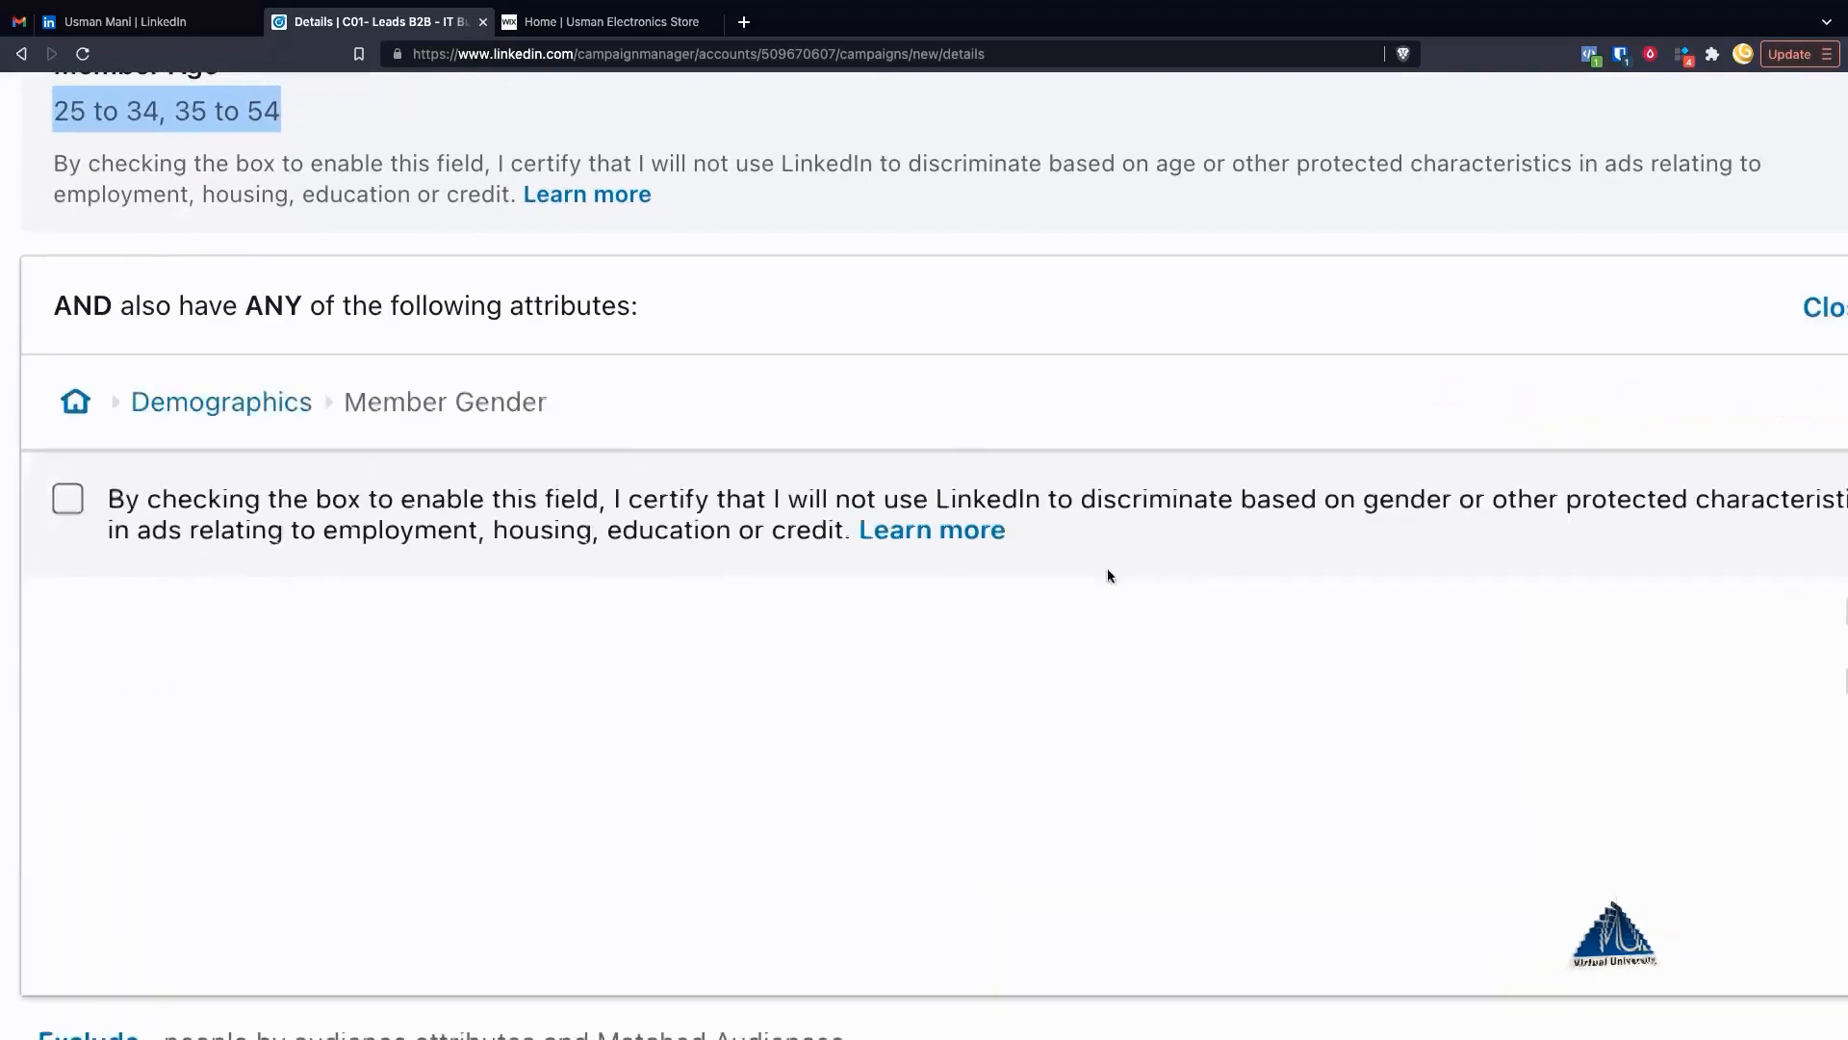
click(67, 499)
click(66, 672)
scroll(298, 447, up, 2)
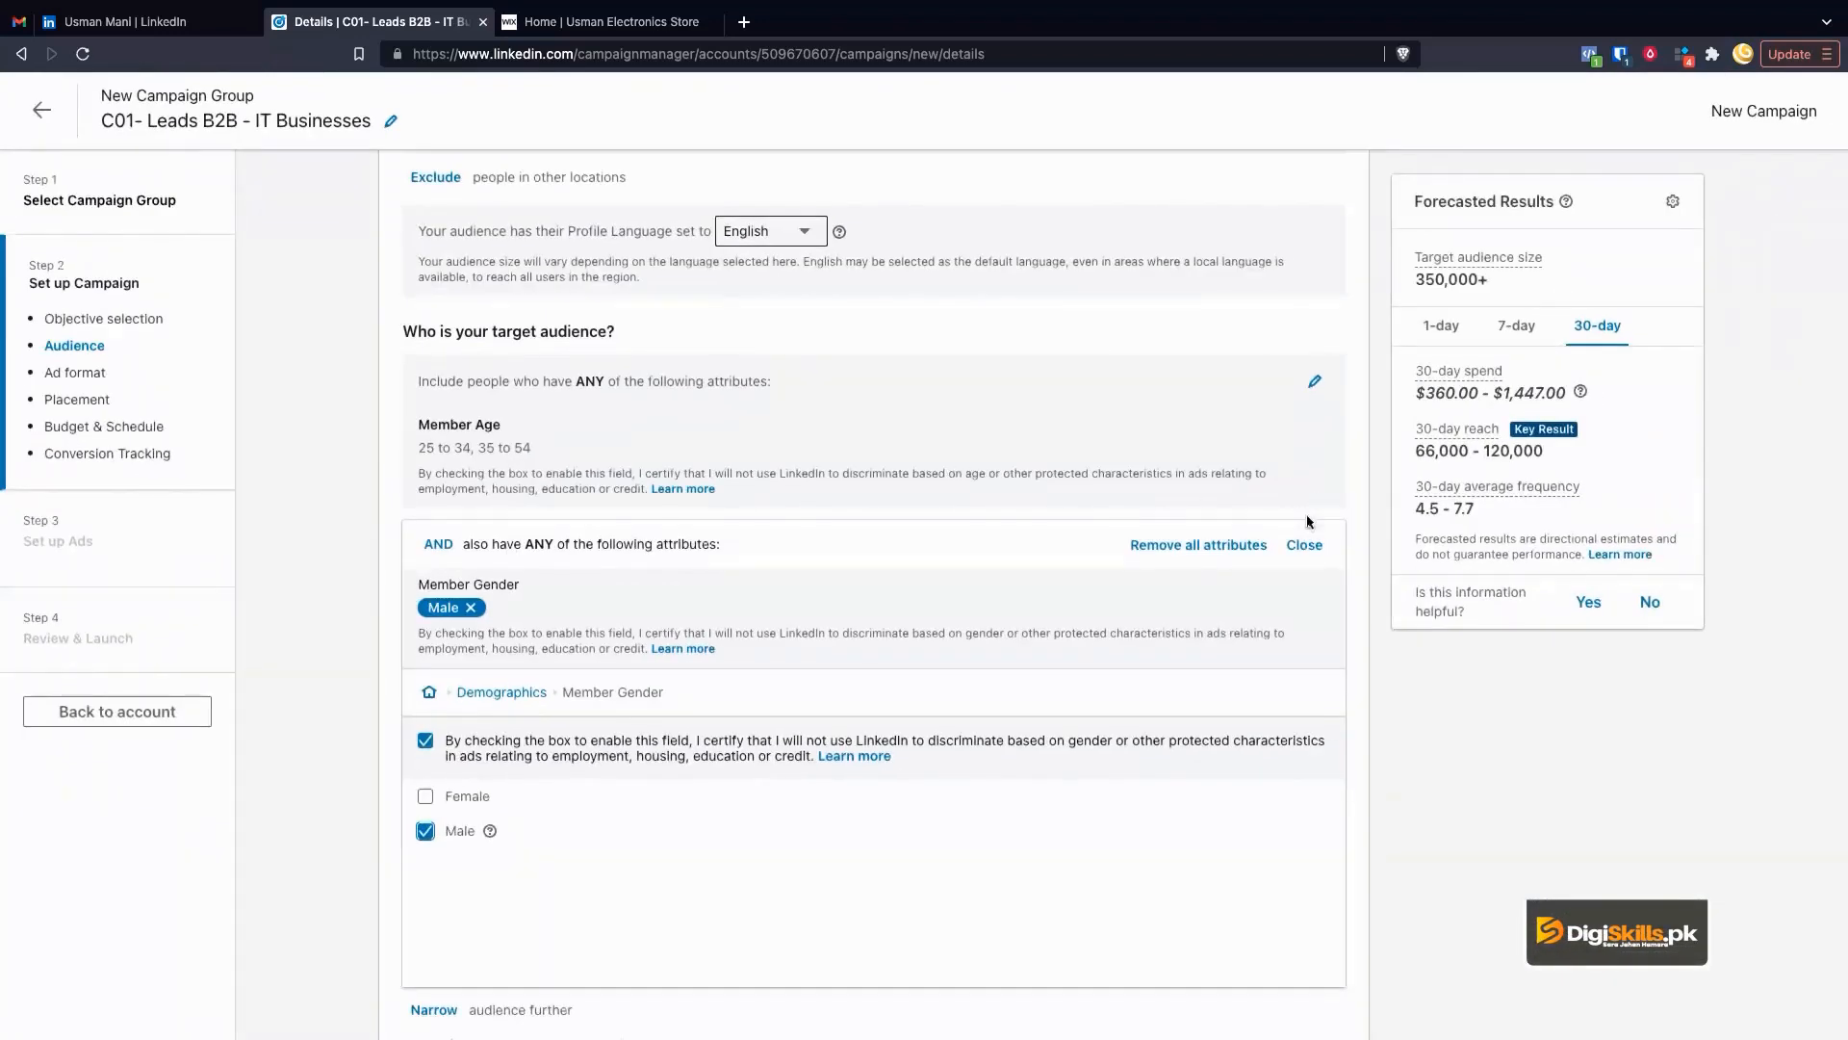
click(1306, 543)
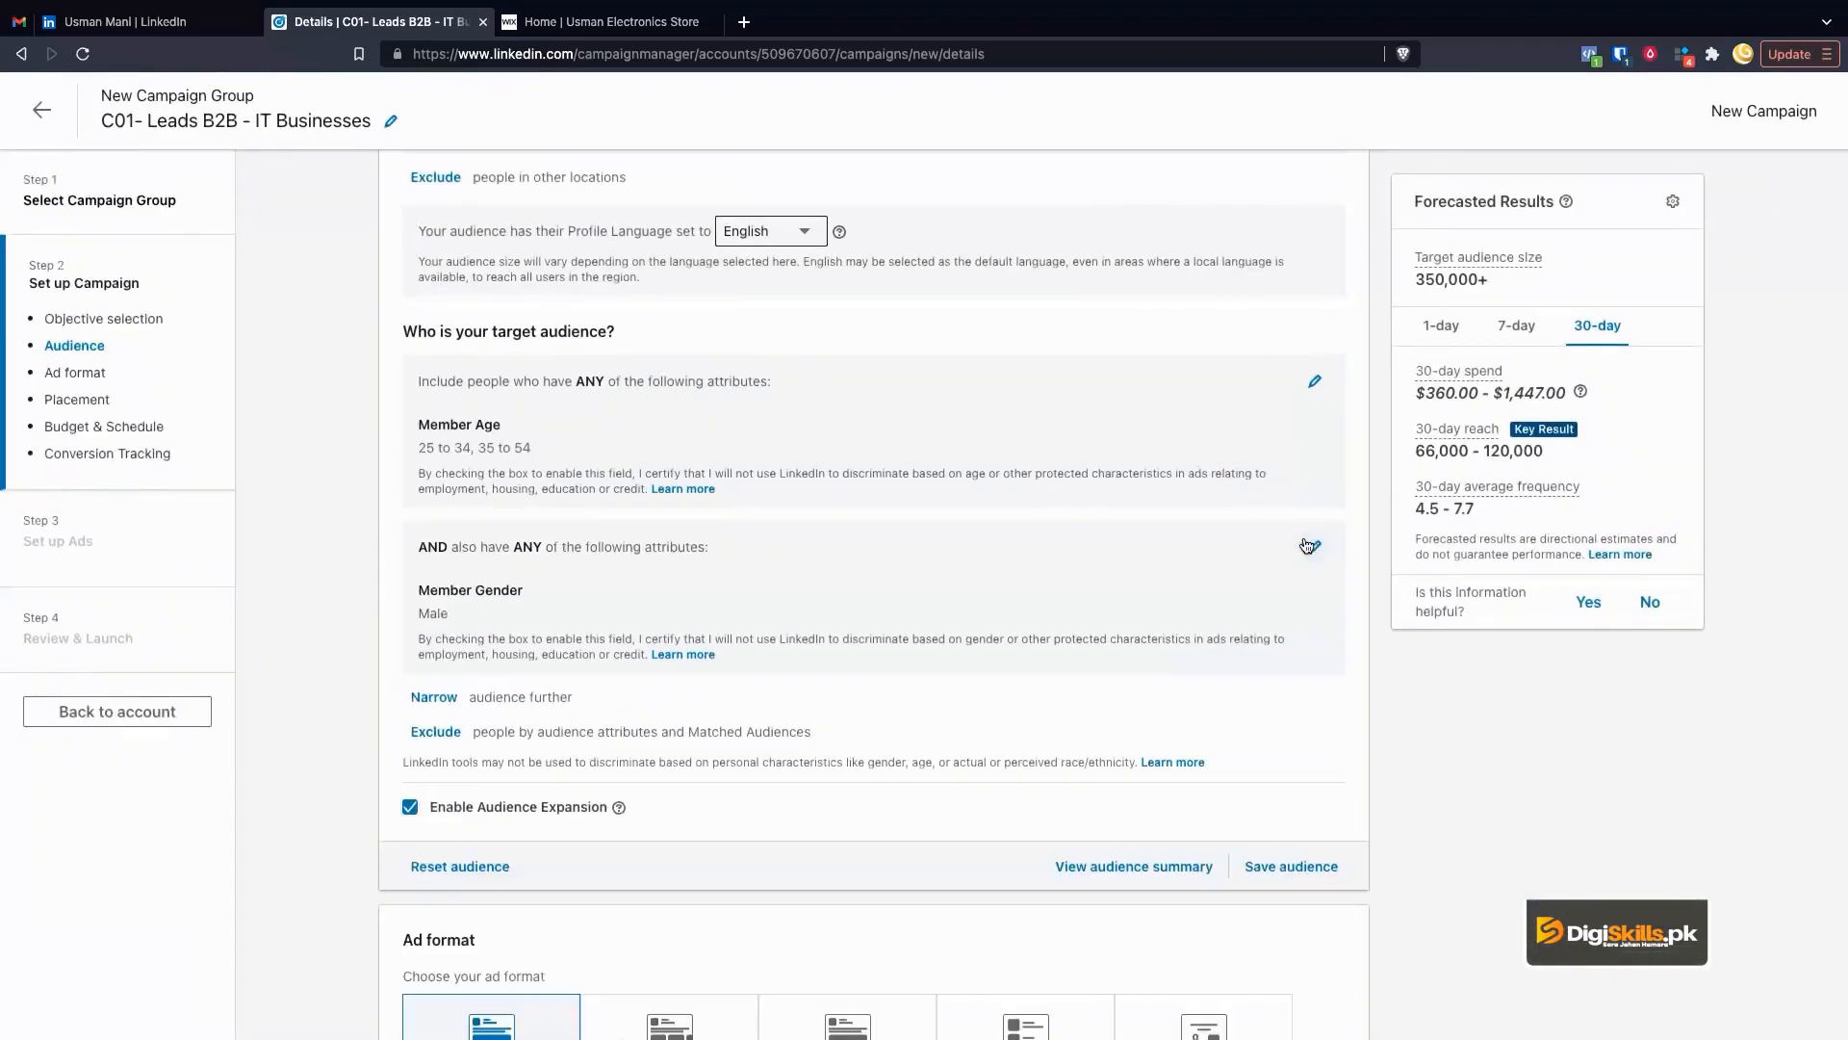
Narrow the audience with another AND condition and open the Job Experience category of its audience attributes
scroll(404, 638, down, 2)
click(435, 488)
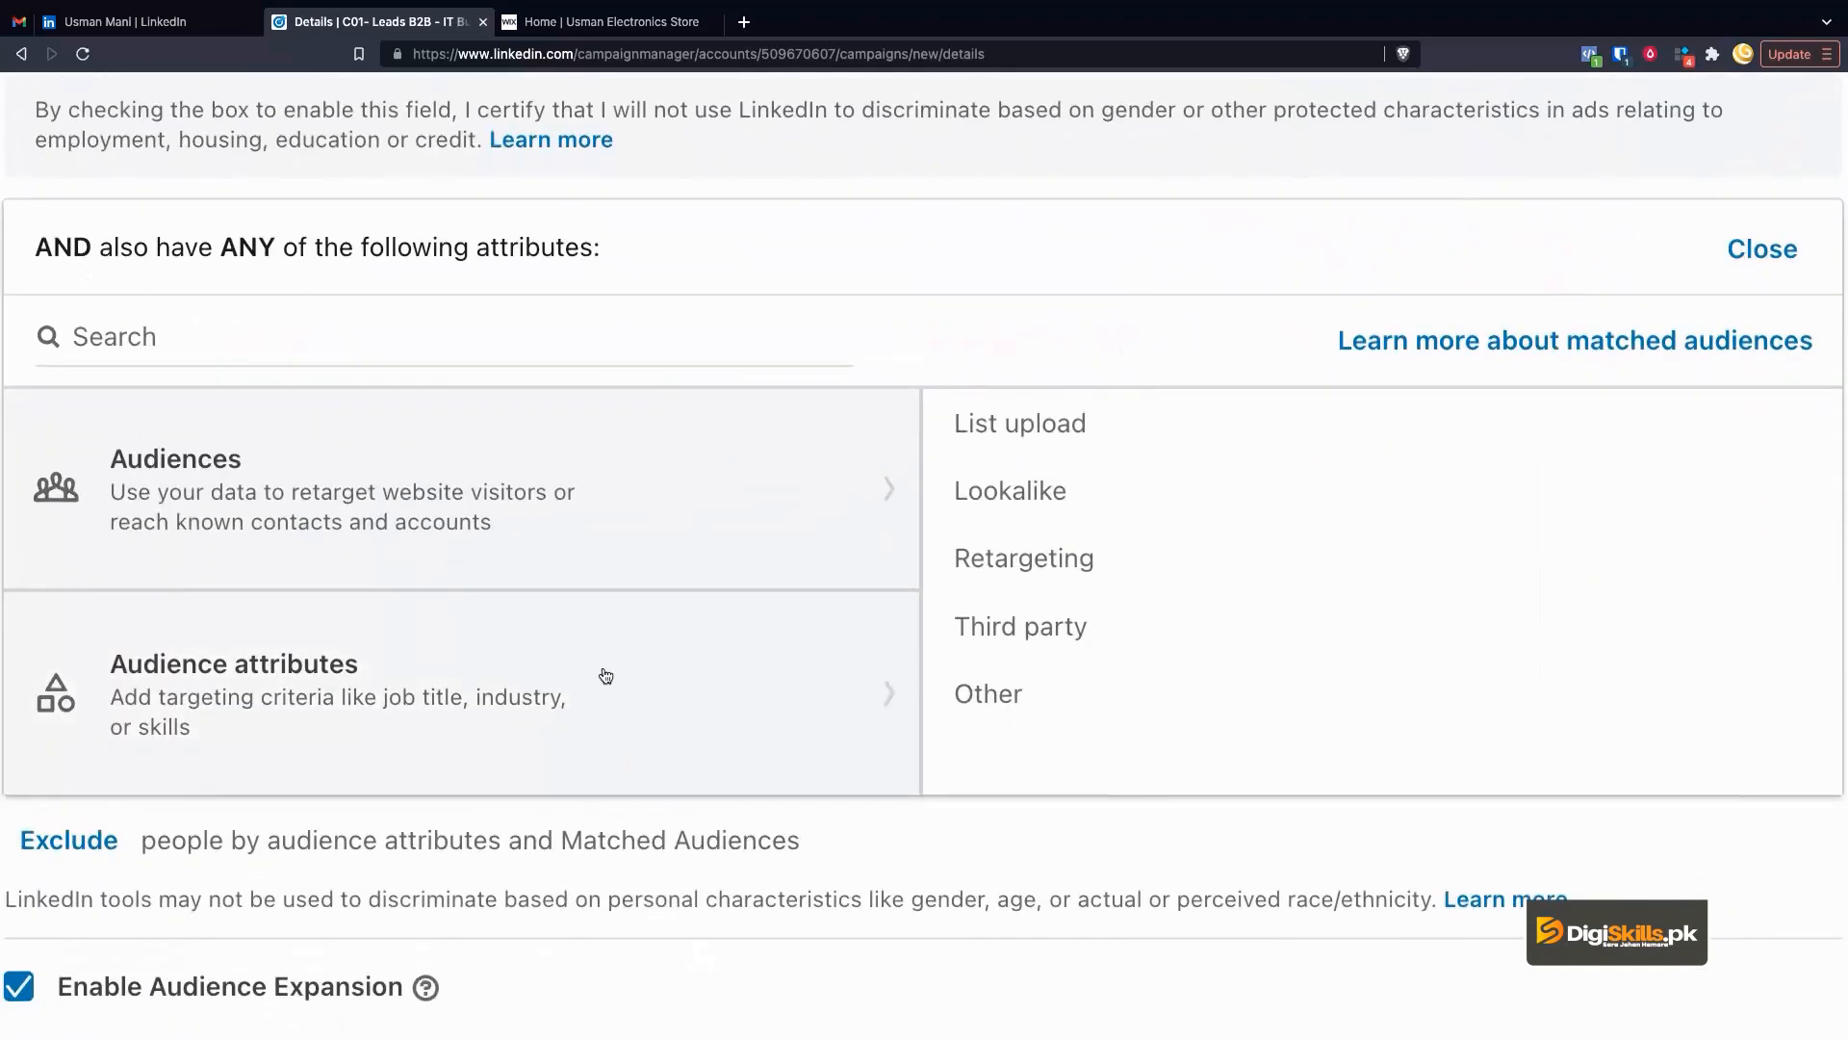
click(767, 718)
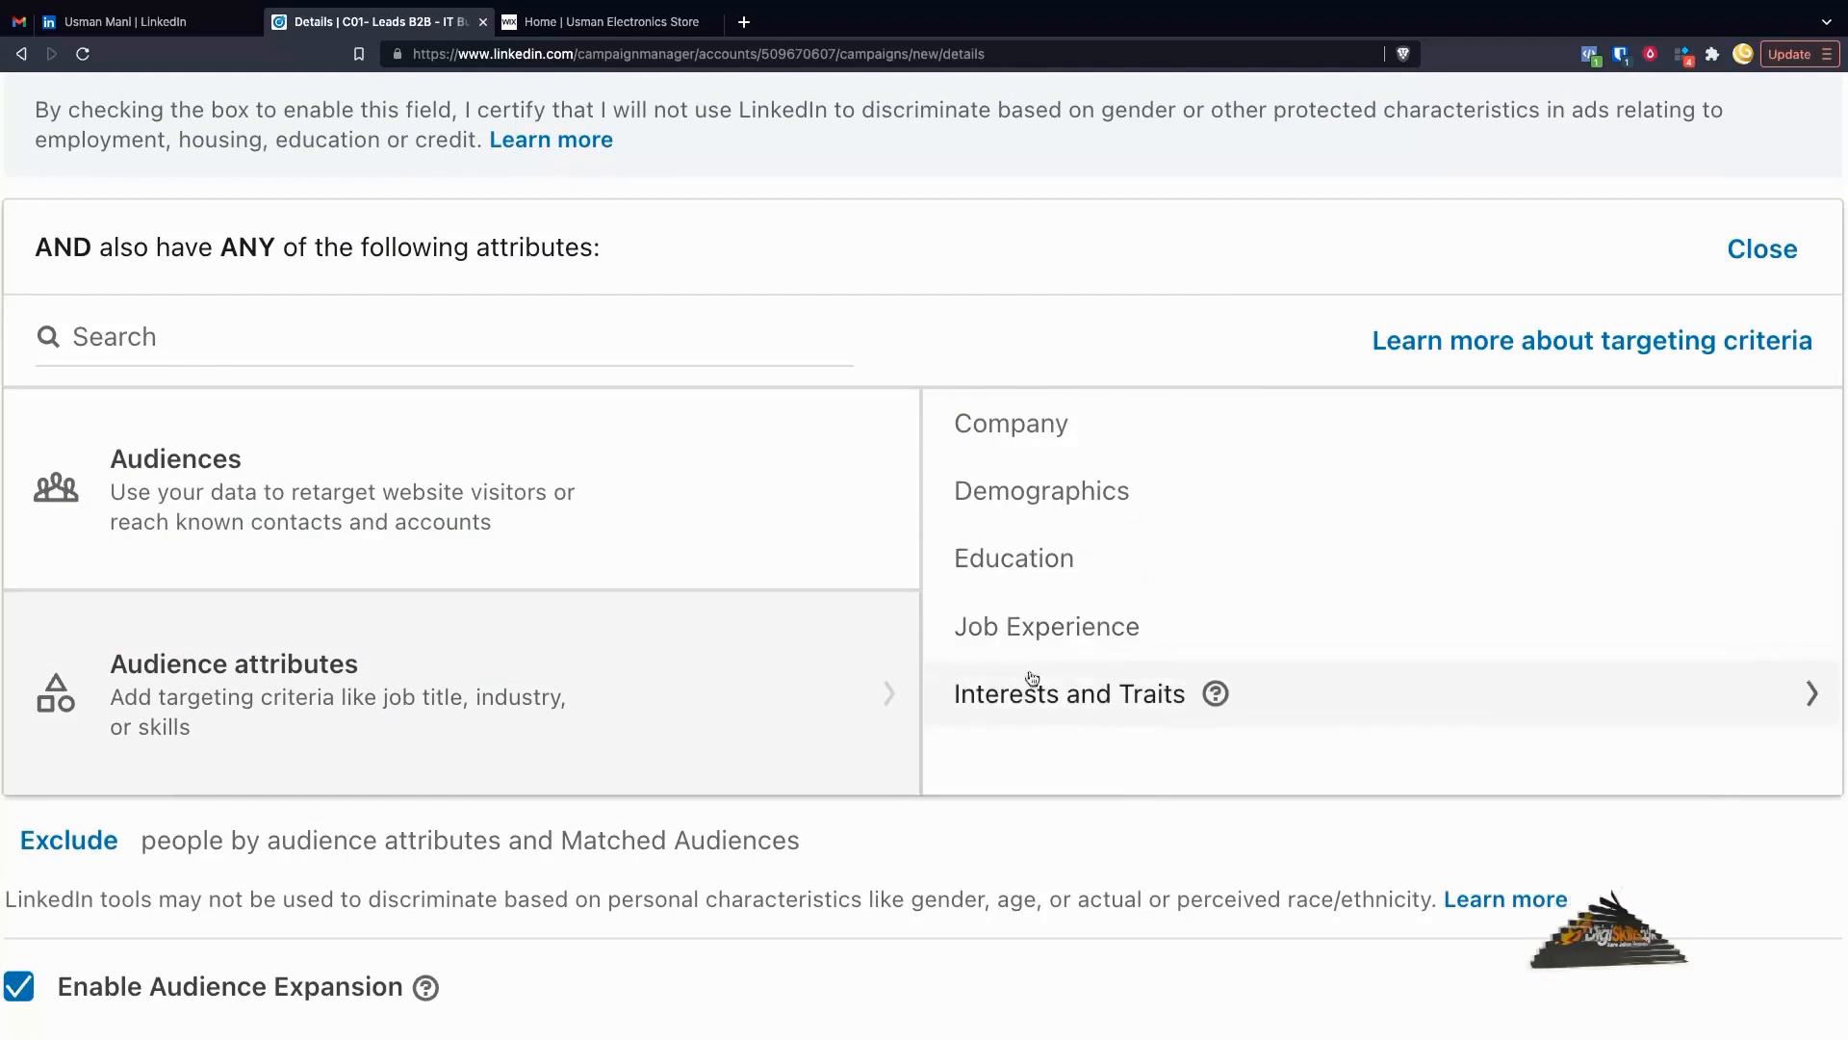
click(1036, 641)
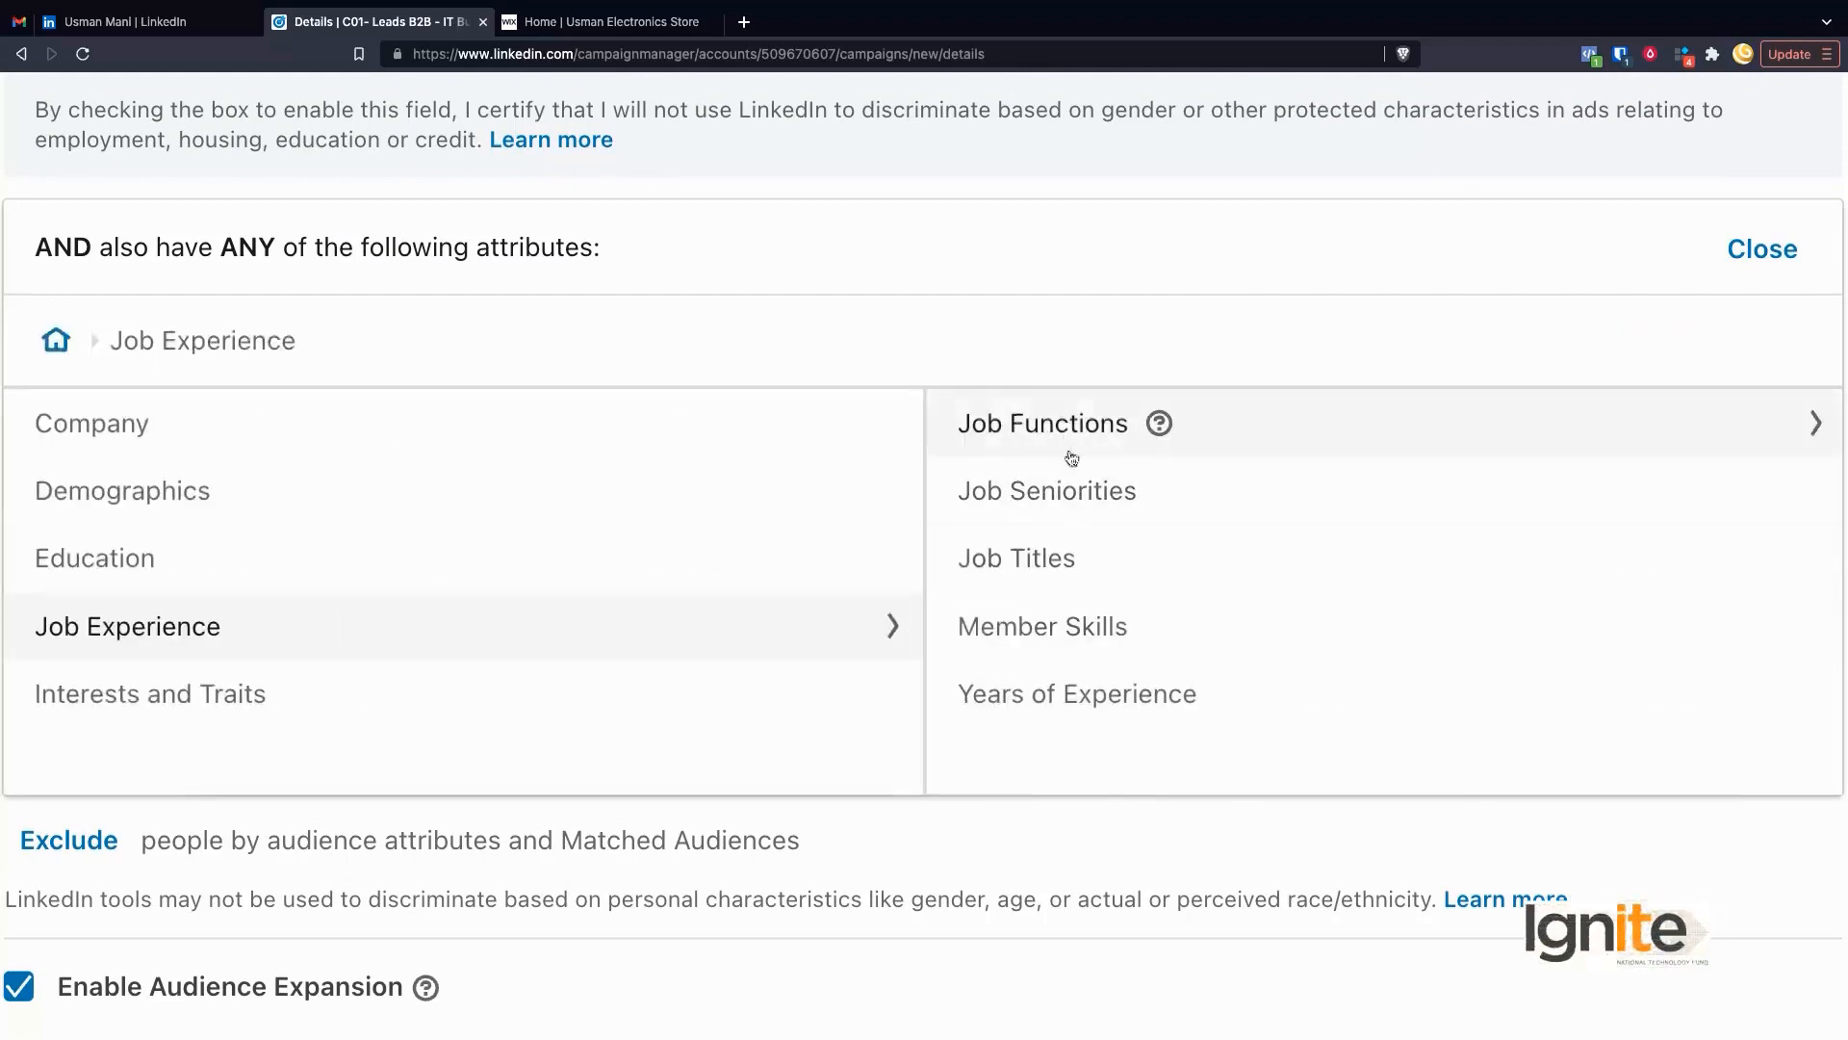
scroll(1035, 659, down, 1)
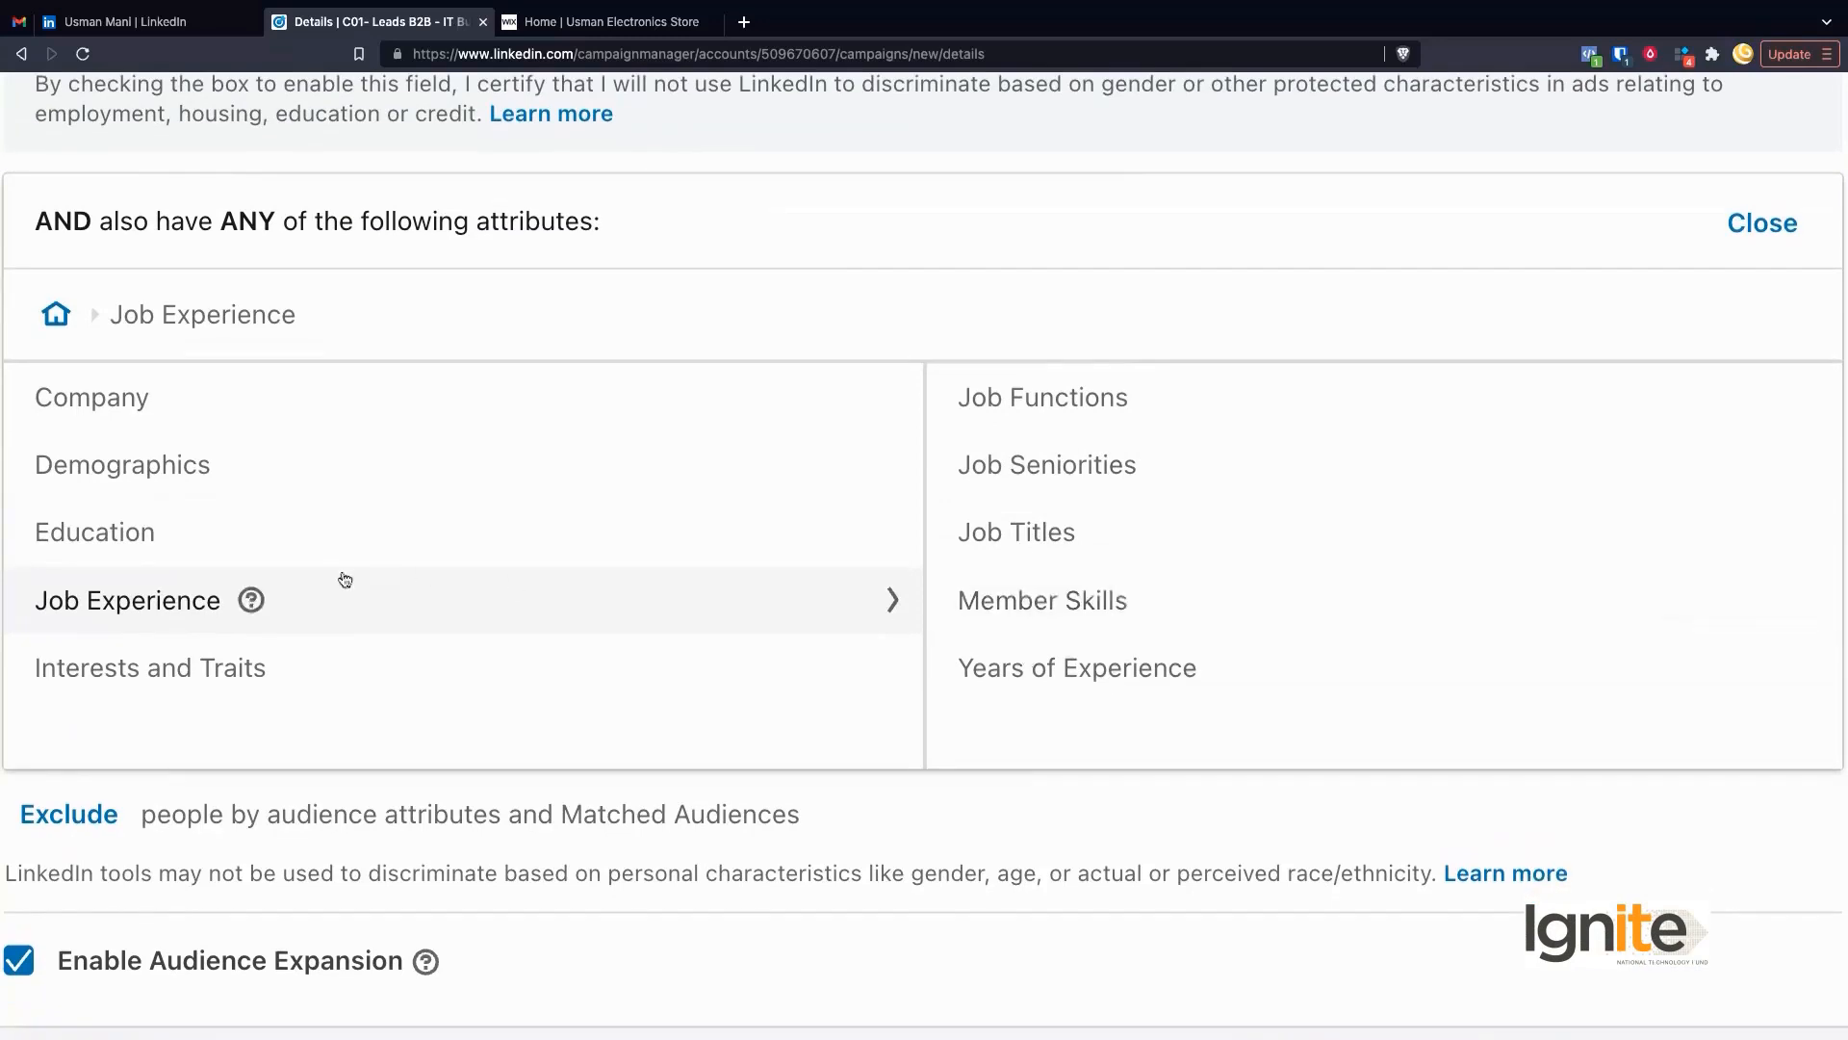
mouse_move(263, 624)
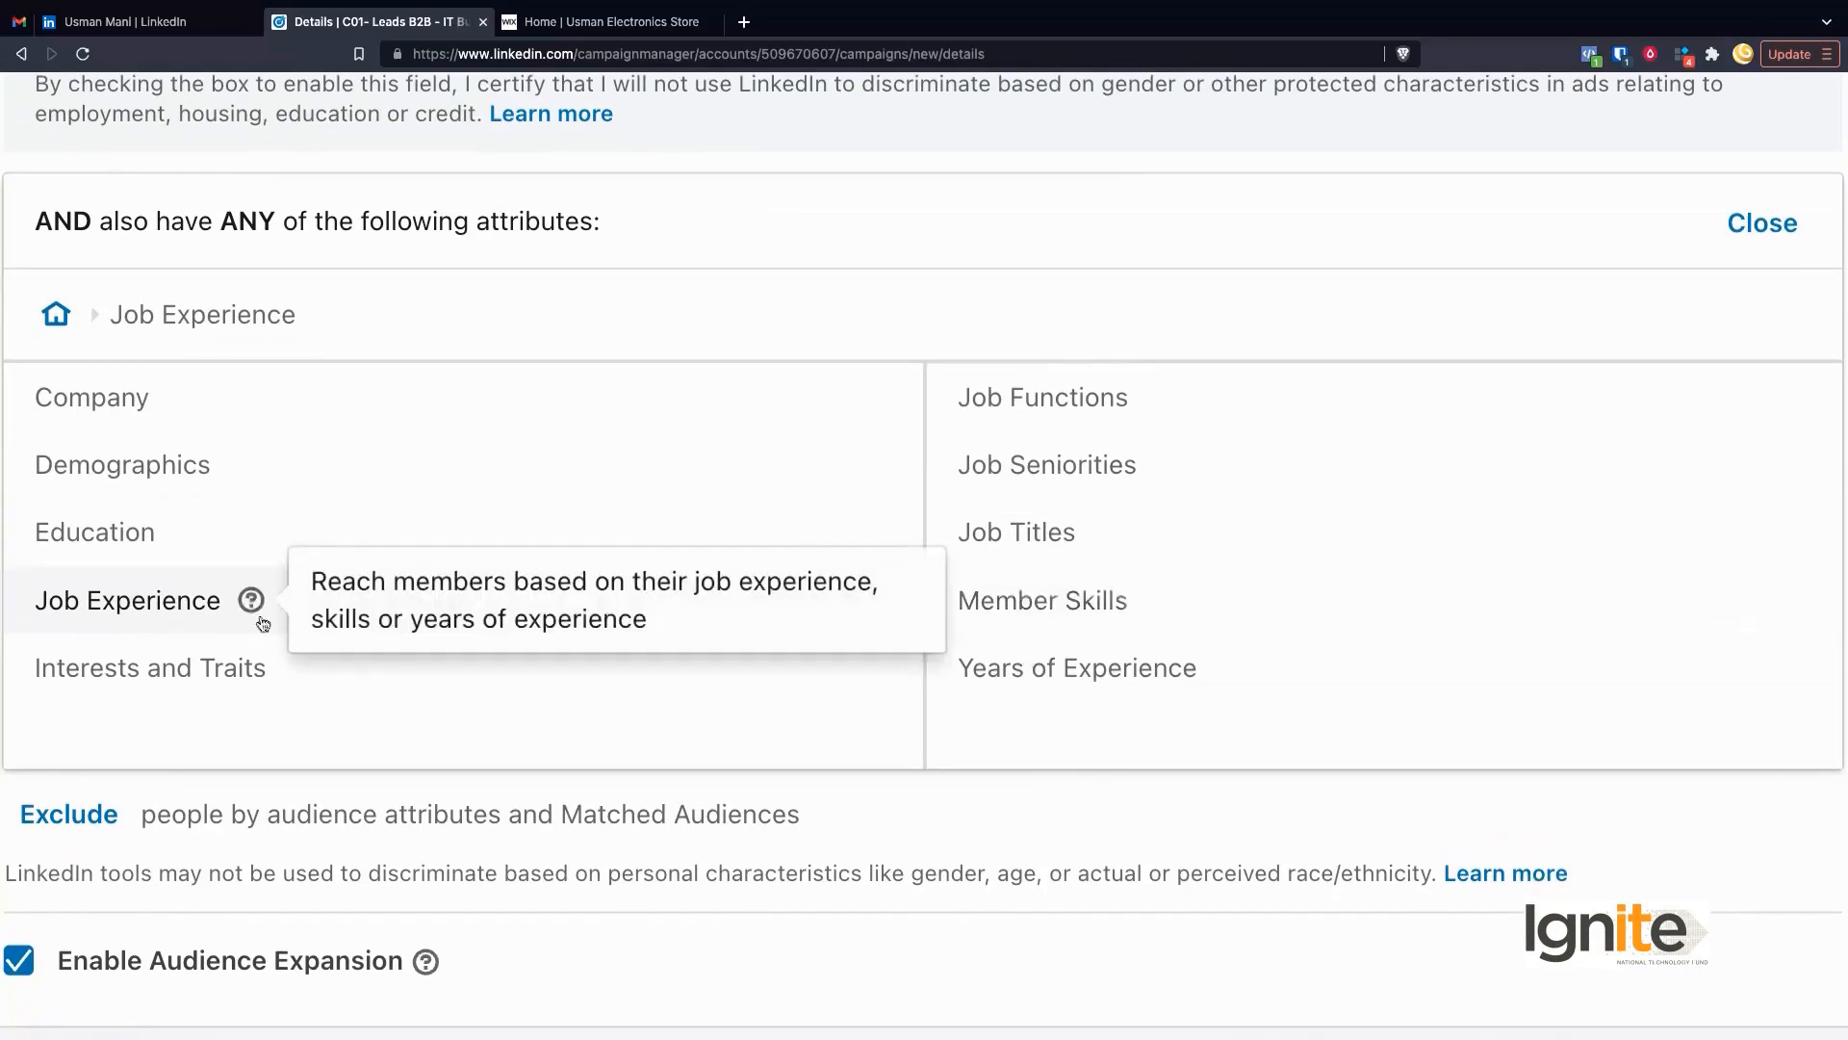
Review the available Job Seniorities options and return to the Job Experience category
click(1007, 481)
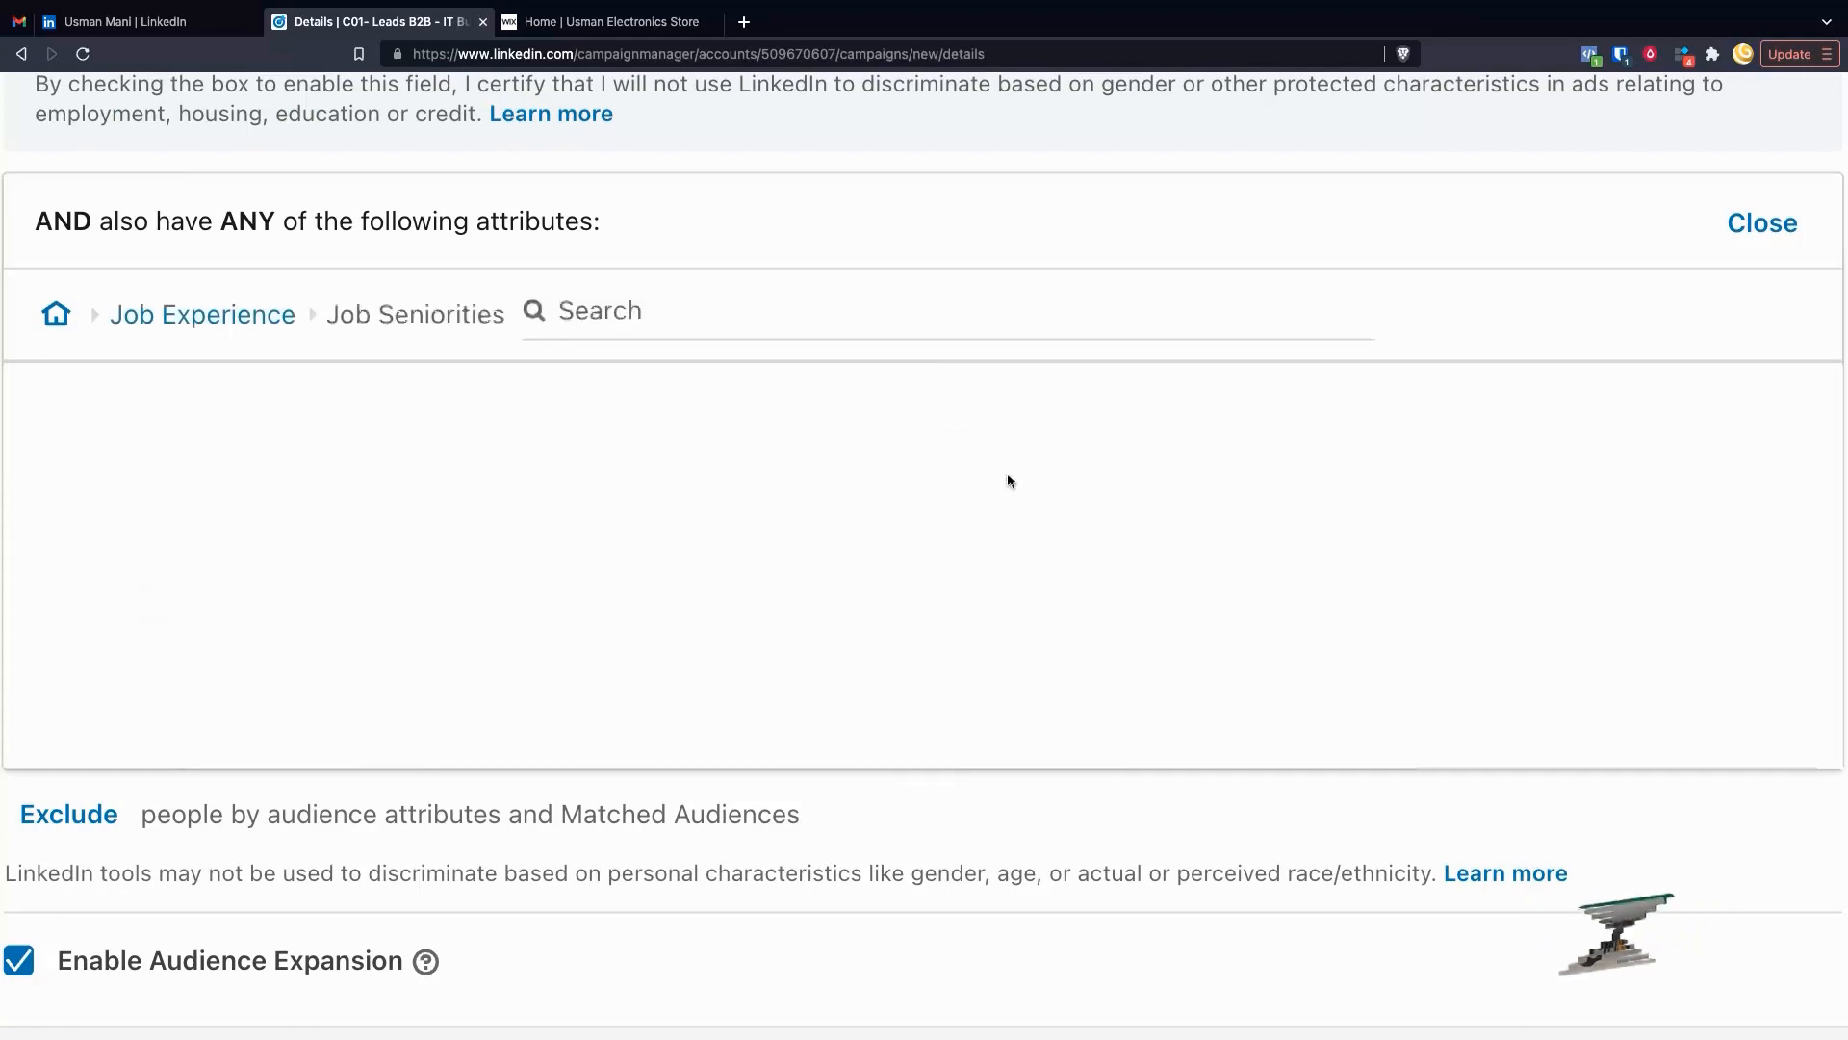
scroll(158, 609, down, 4)
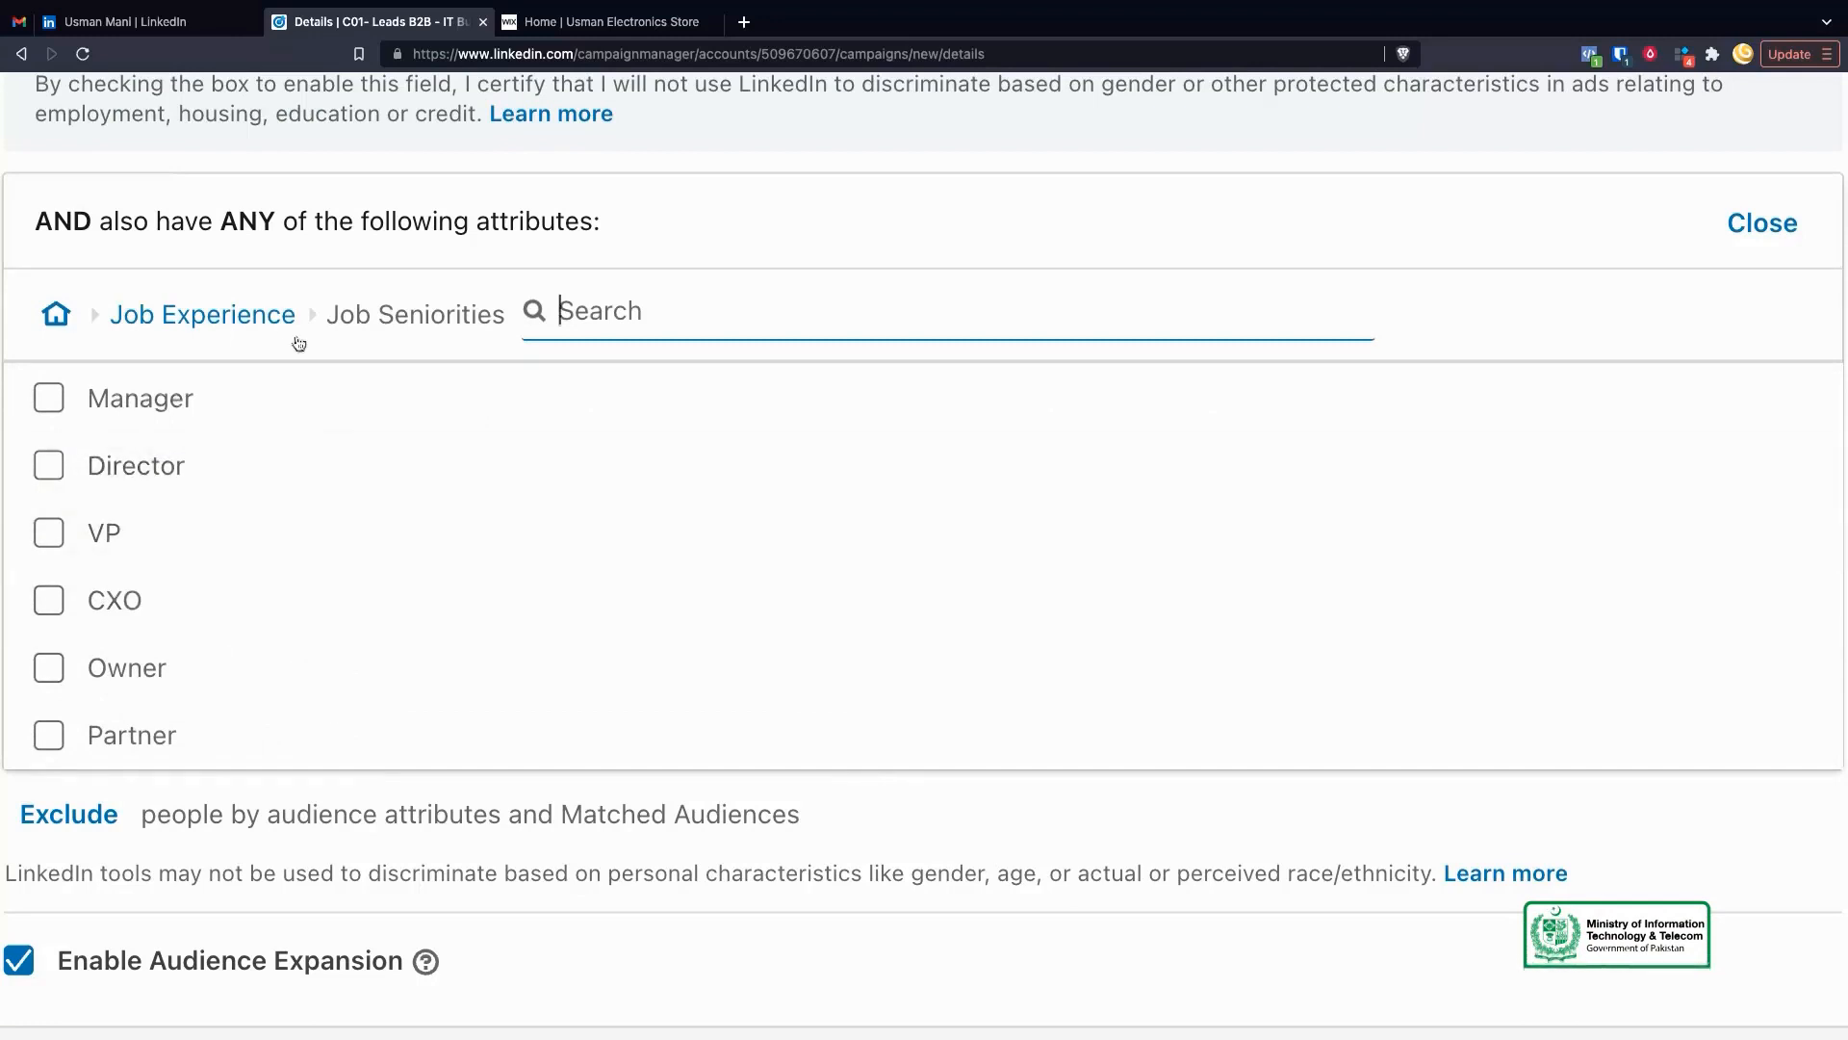
click(258, 318)
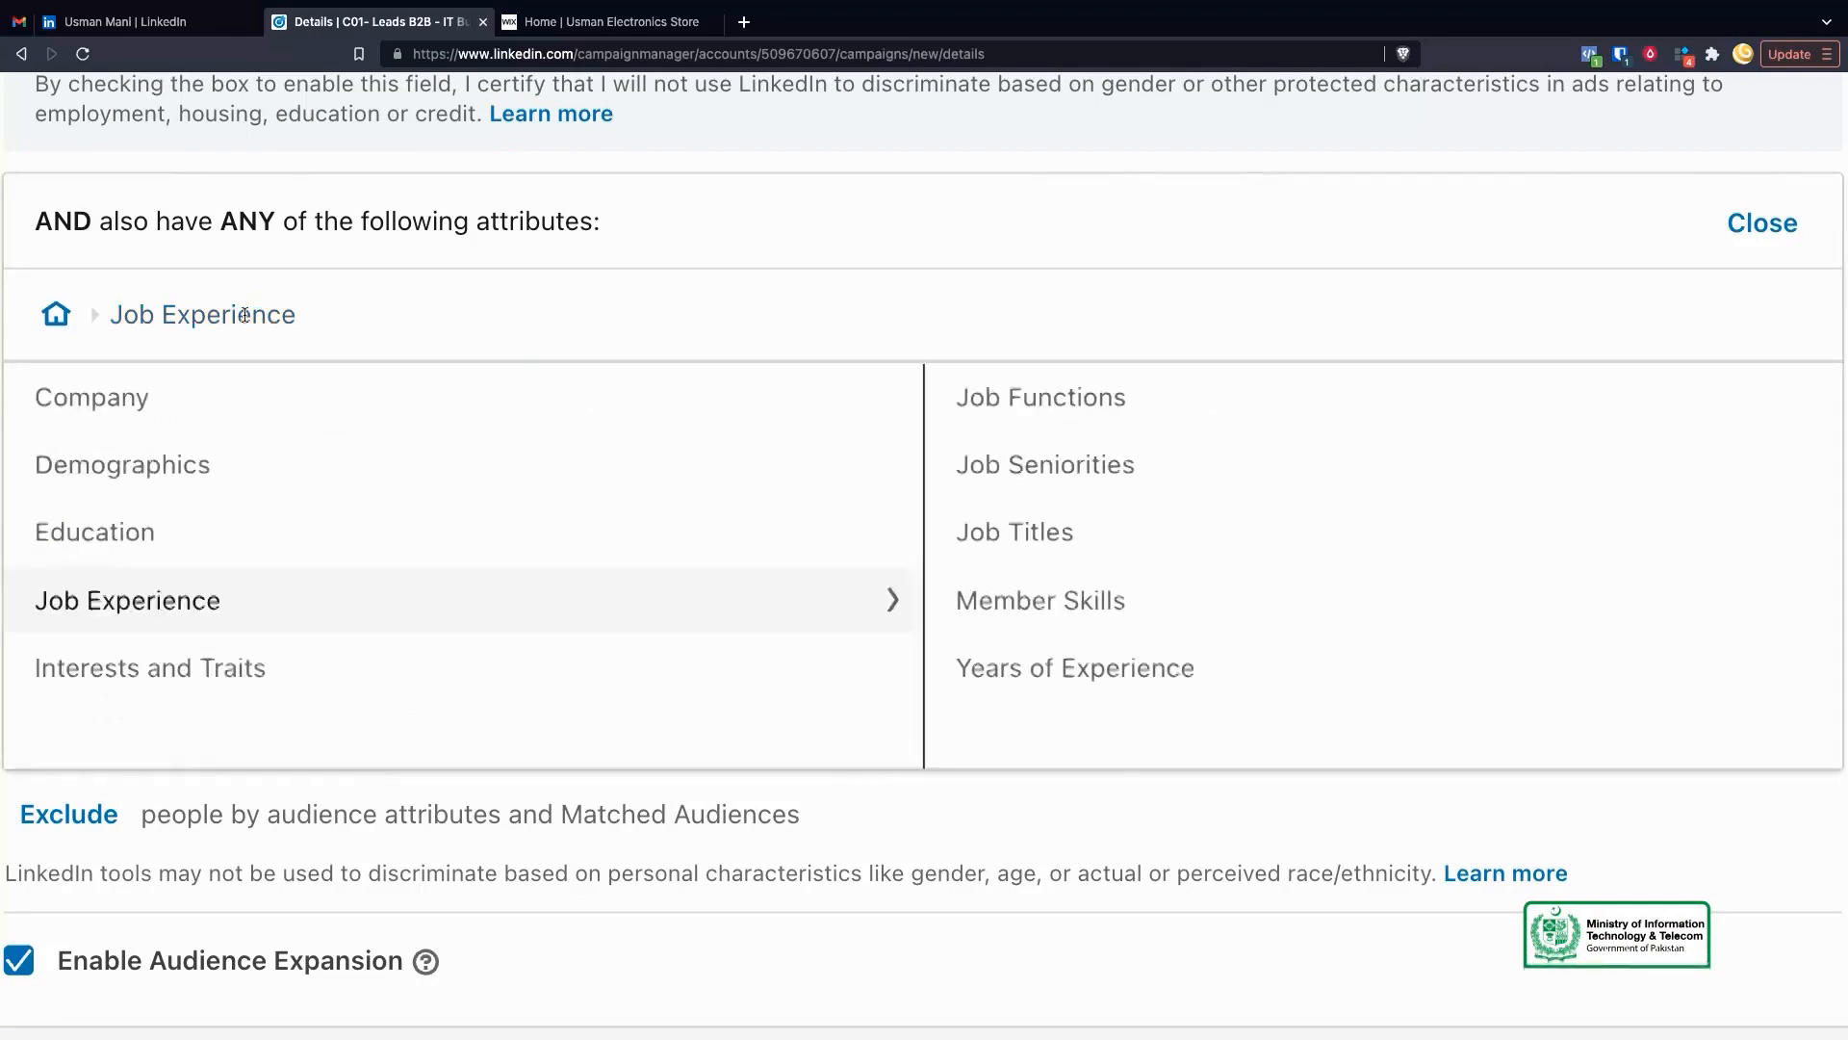
Search Job Titles for "procure" and include Procurement Specialist, Procurement Manager and Procurement Officer
click(1020, 532)
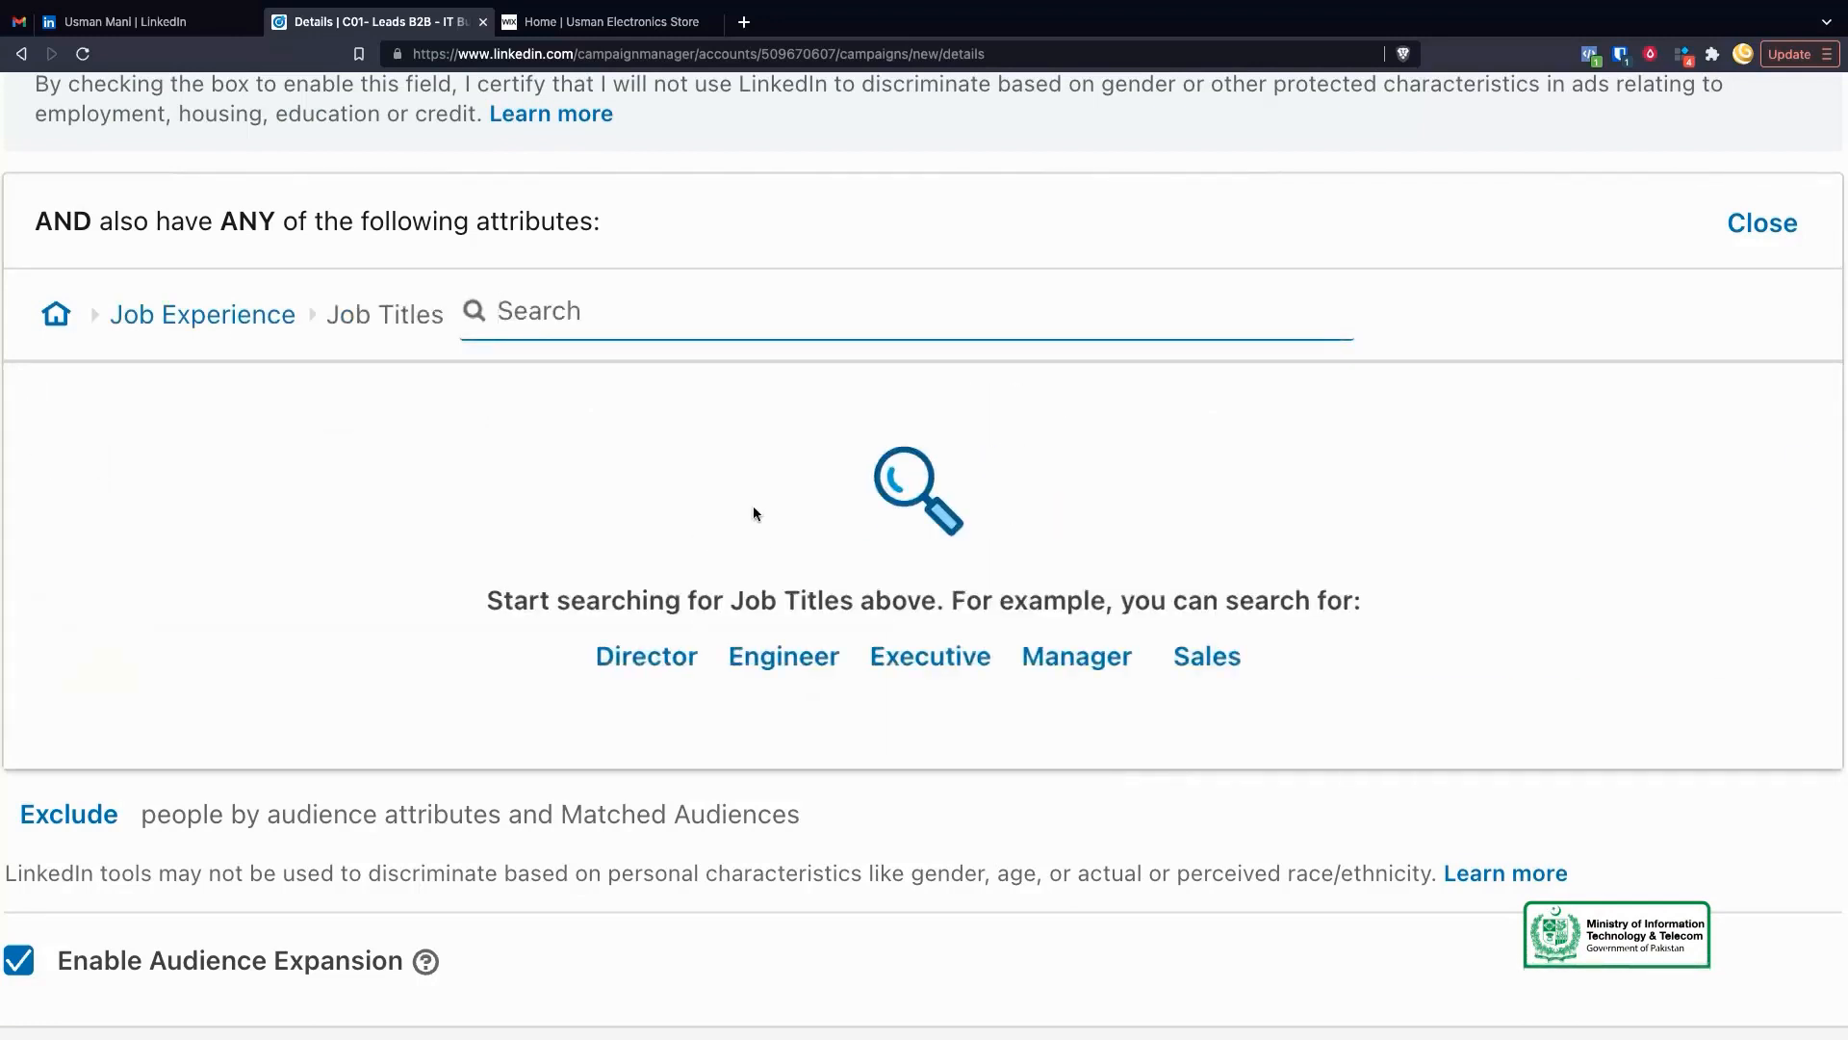
text(procure)
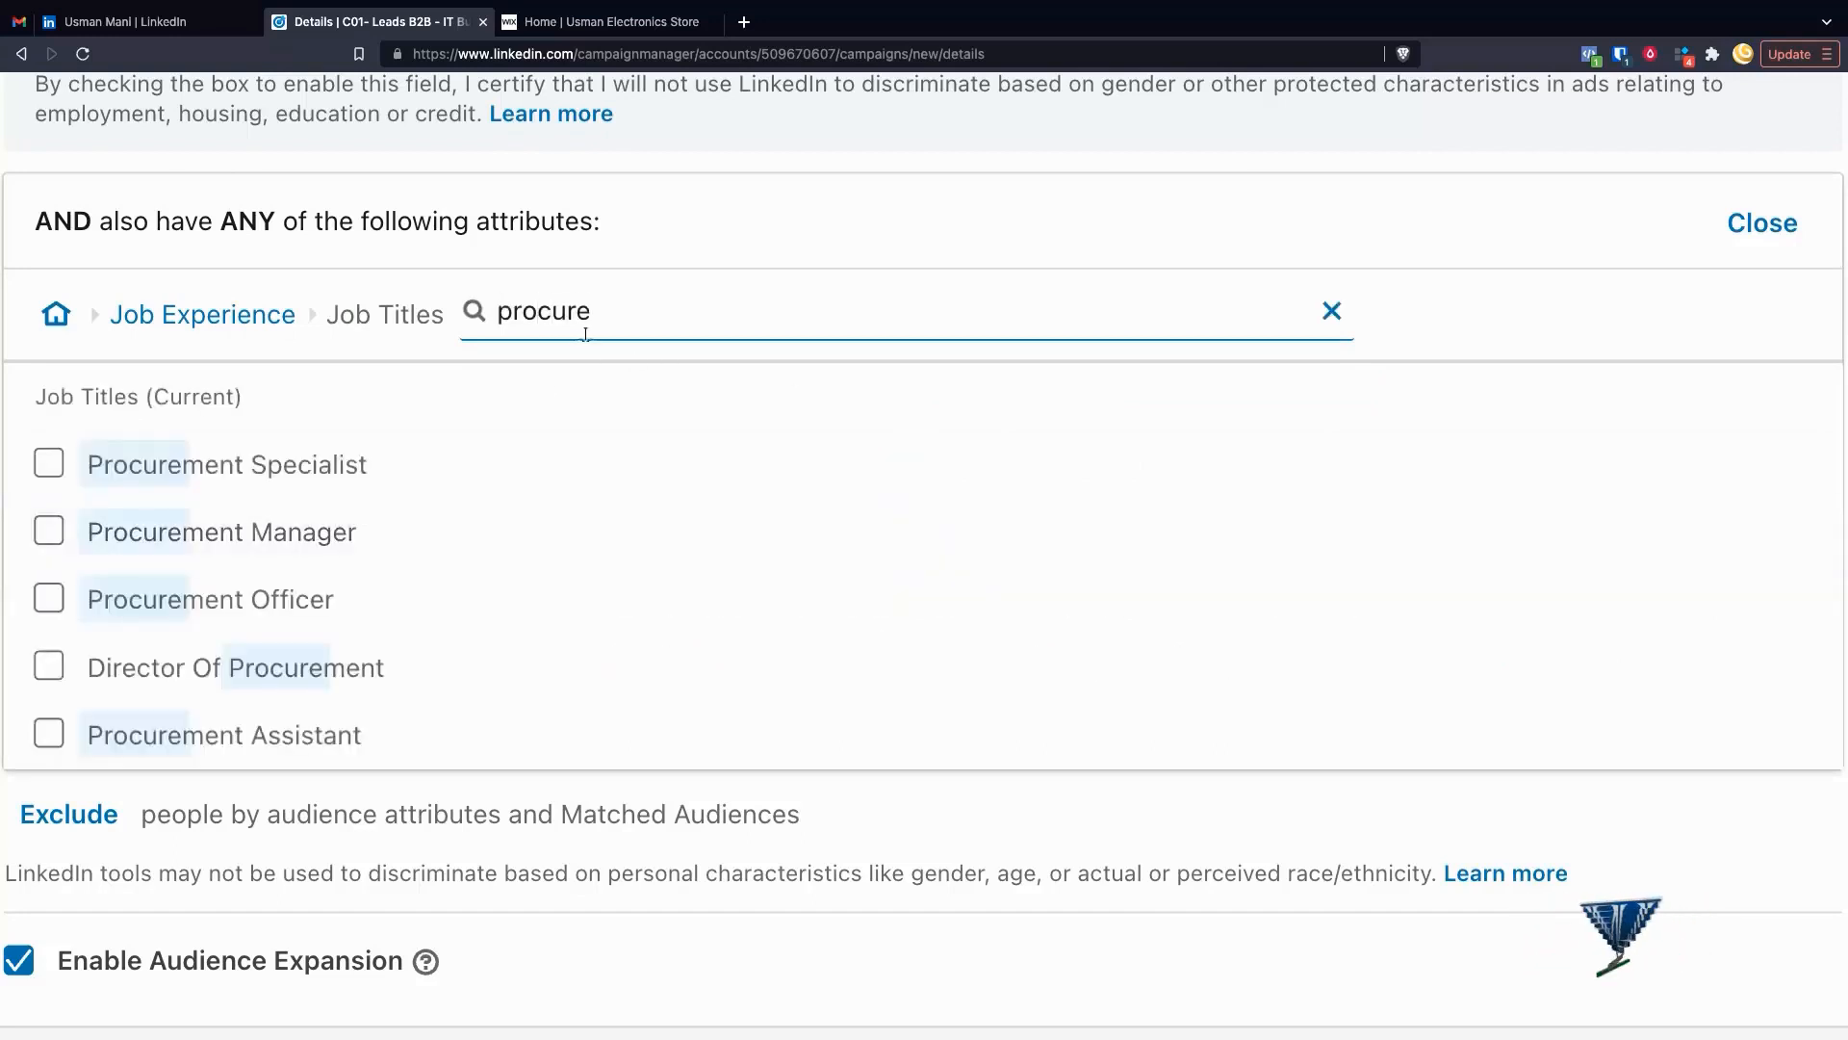
scroll(459, 502, down, 1)
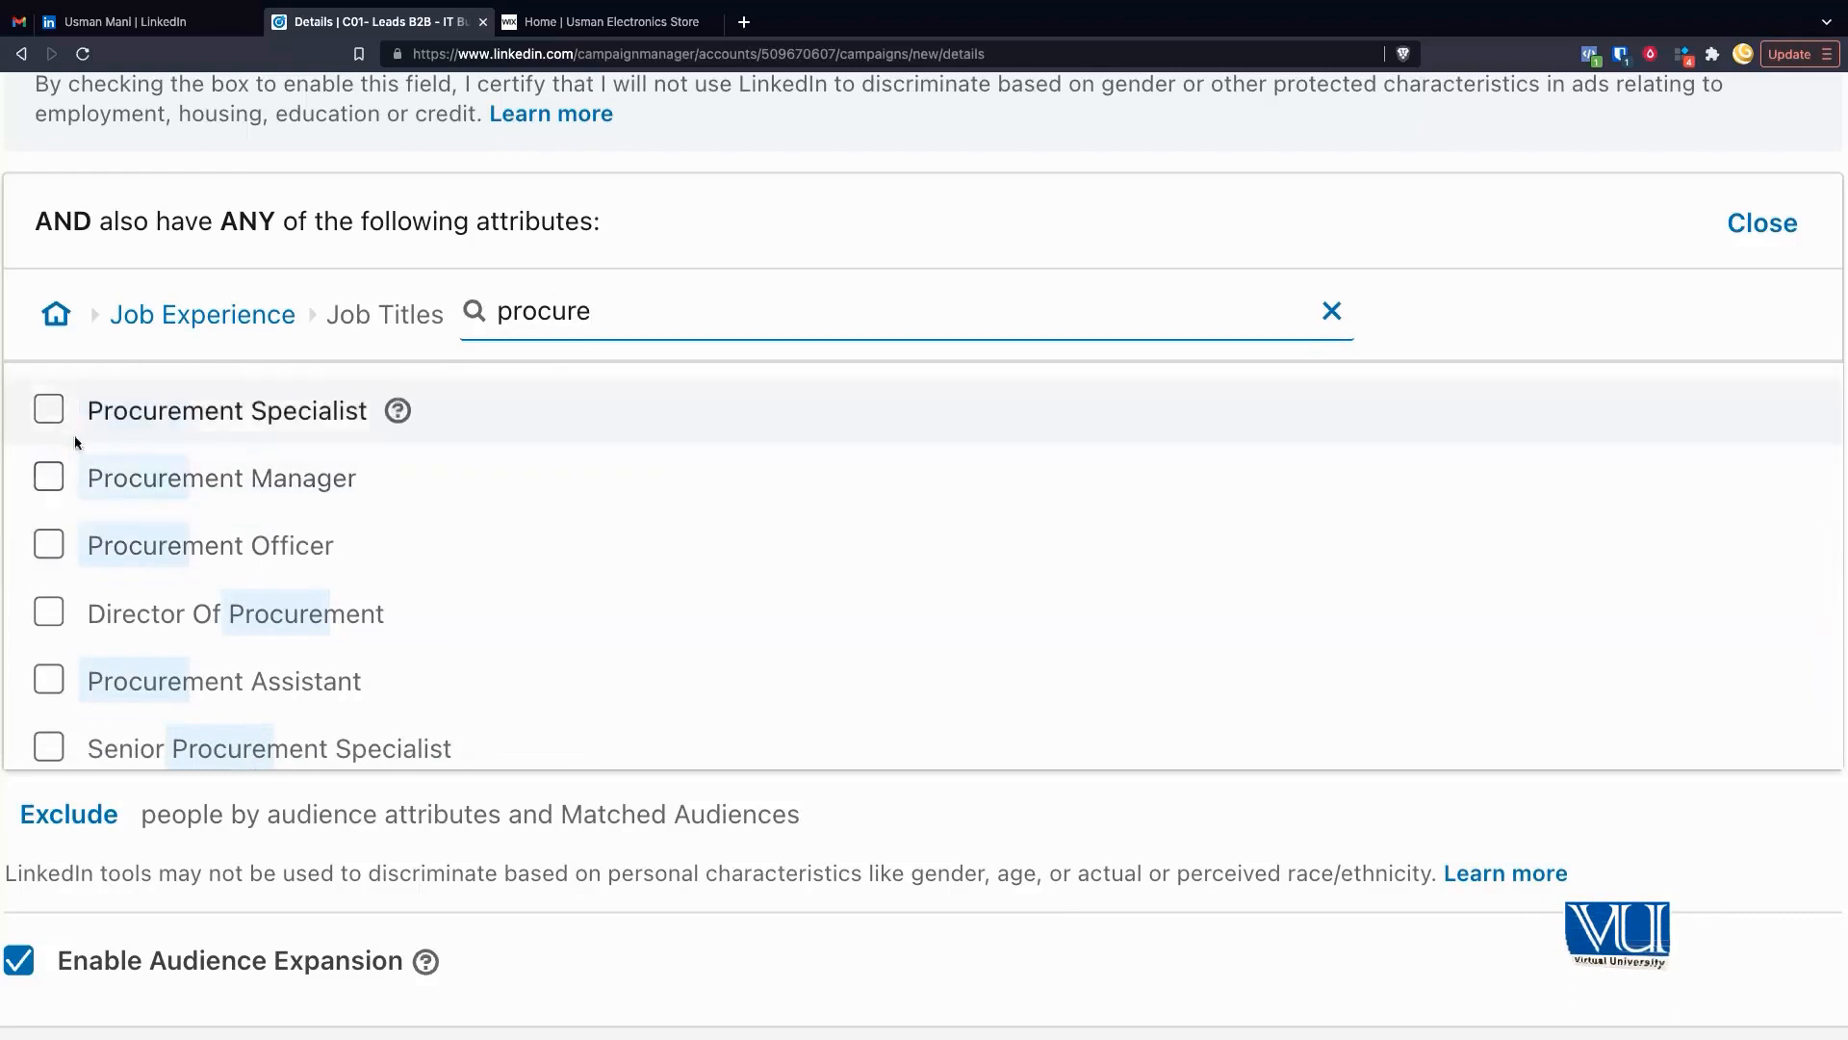
click(75, 437)
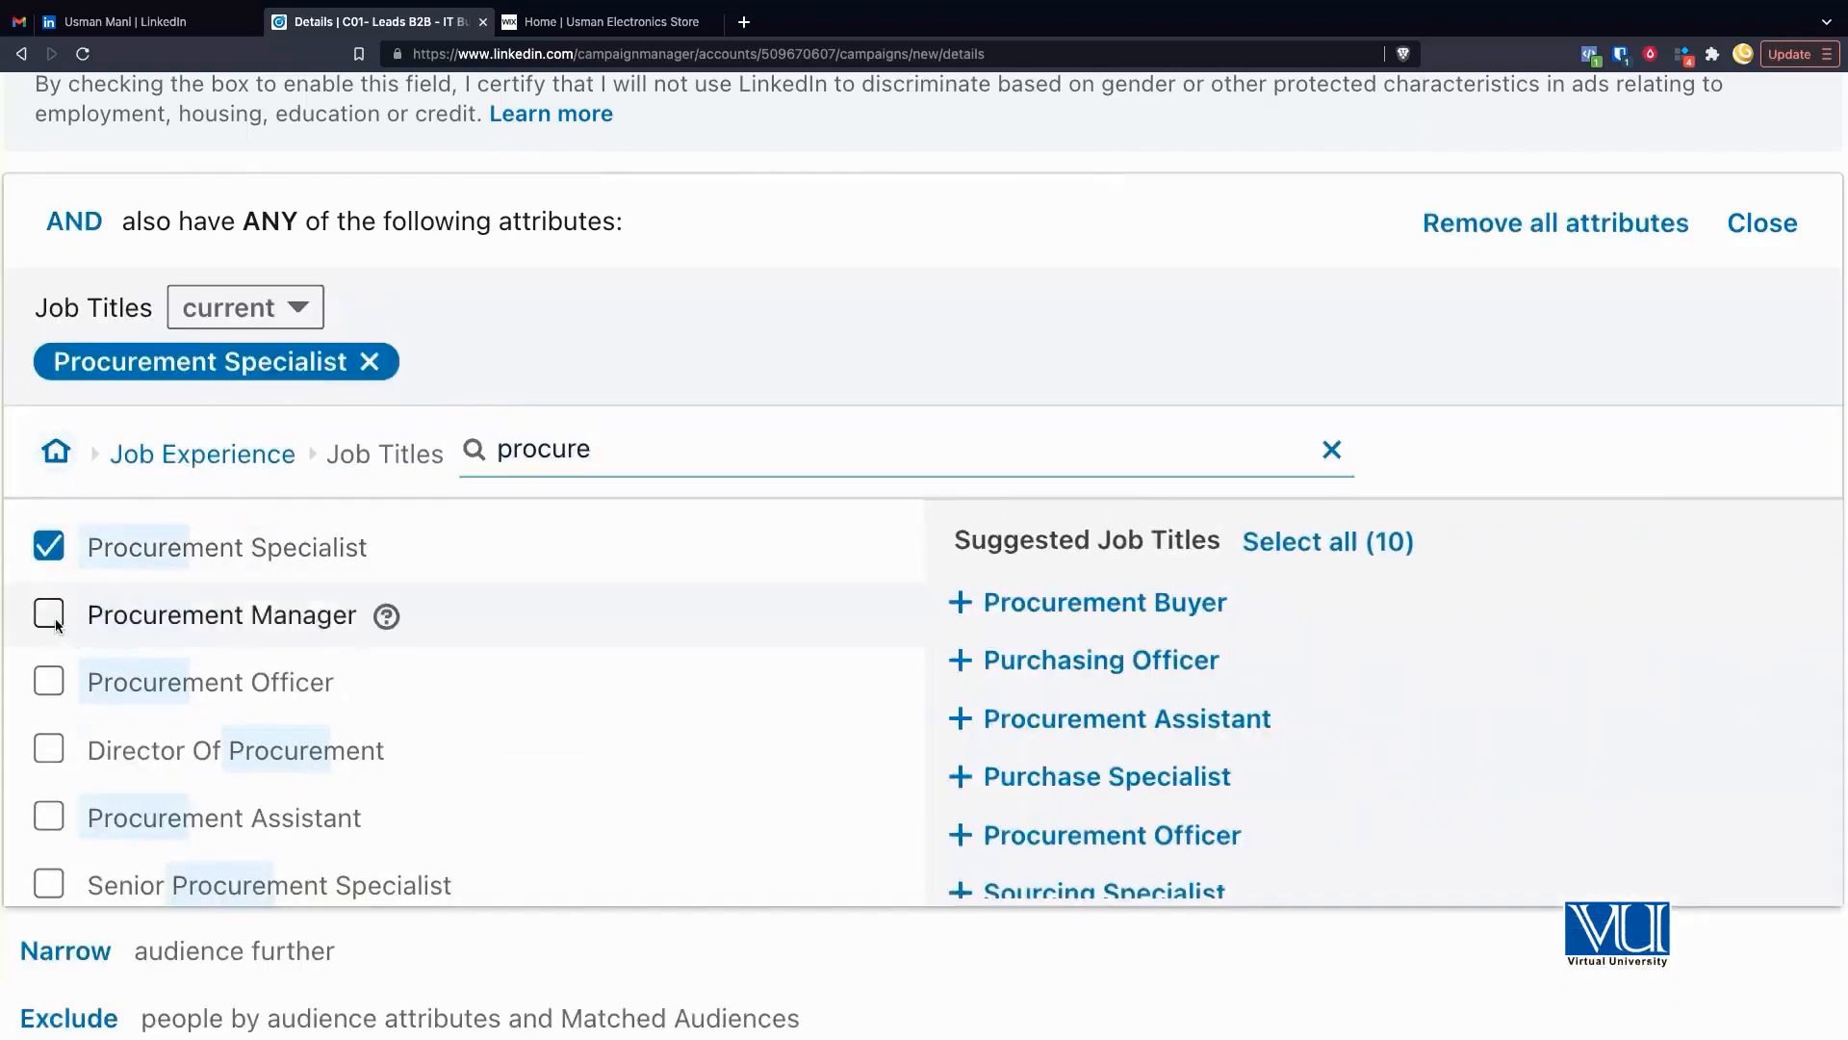
click(49, 615)
click(49, 682)
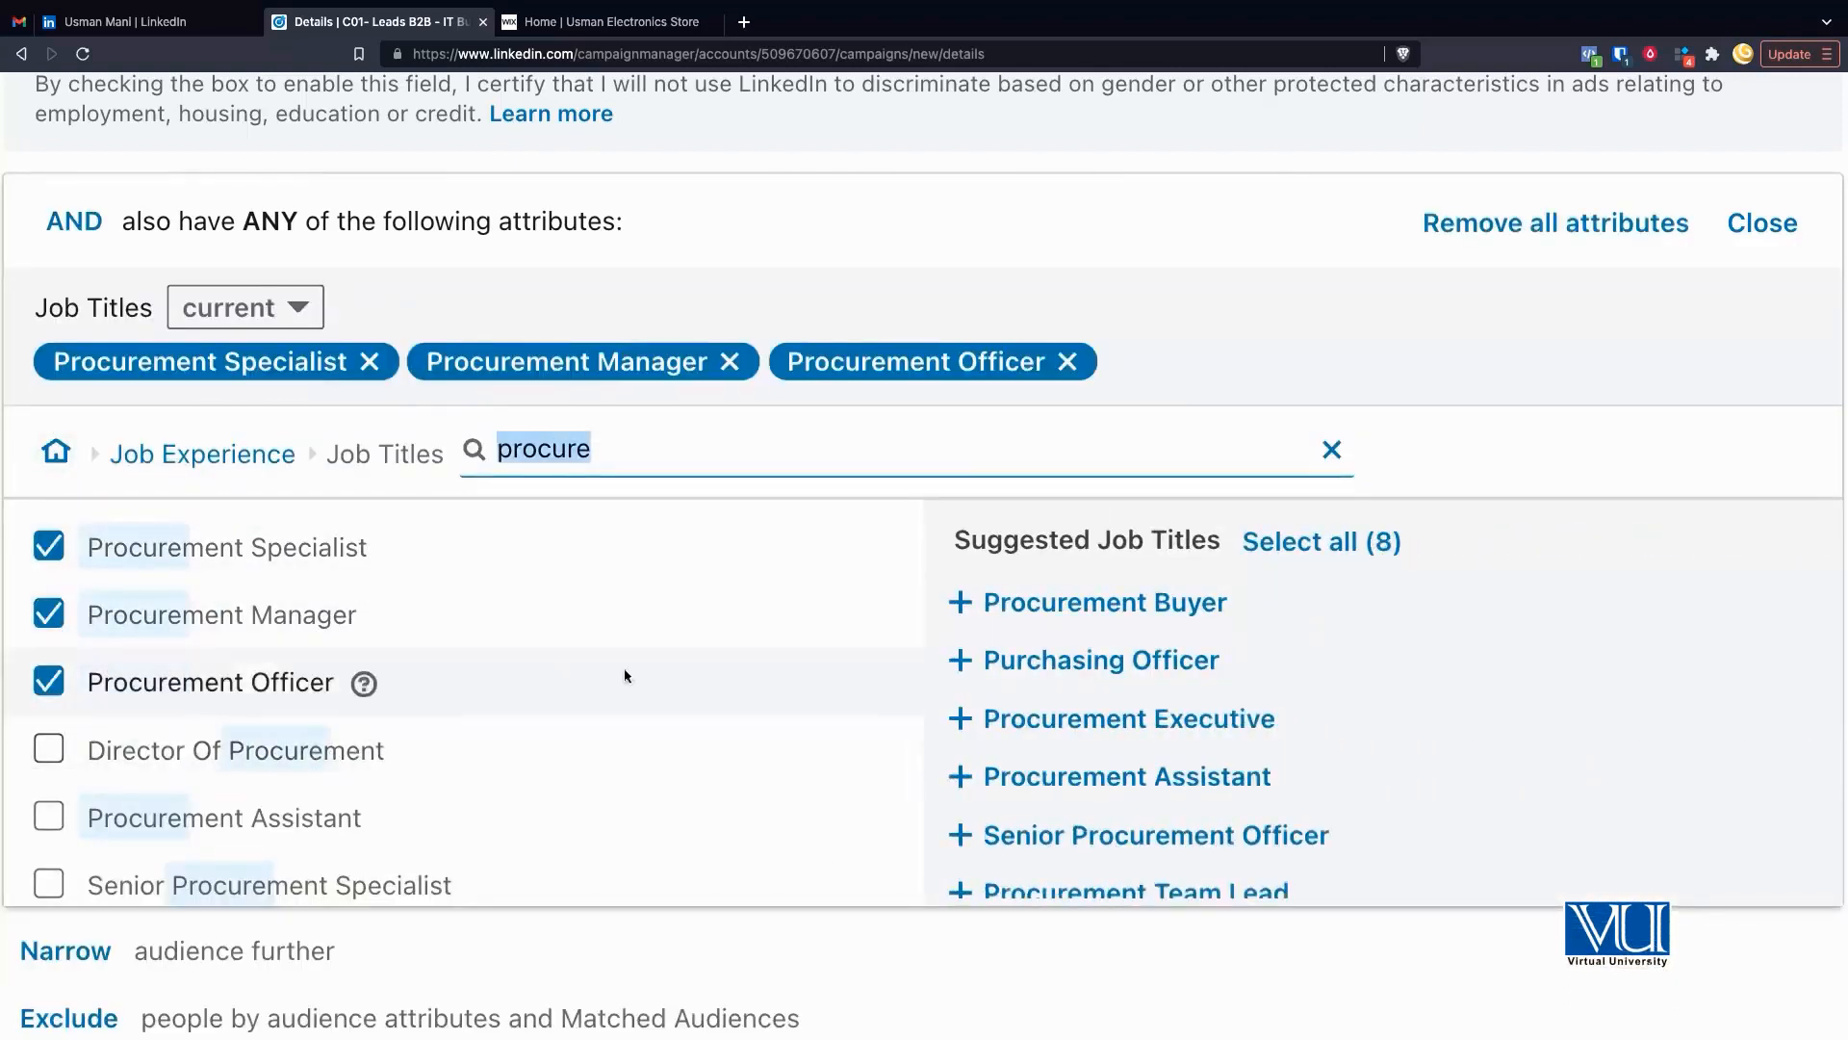
Look through the remaining procurement titles and add the suggested job titles Procurement Buyer and Purchasing Officer
scroll(343, 760, down, 2)
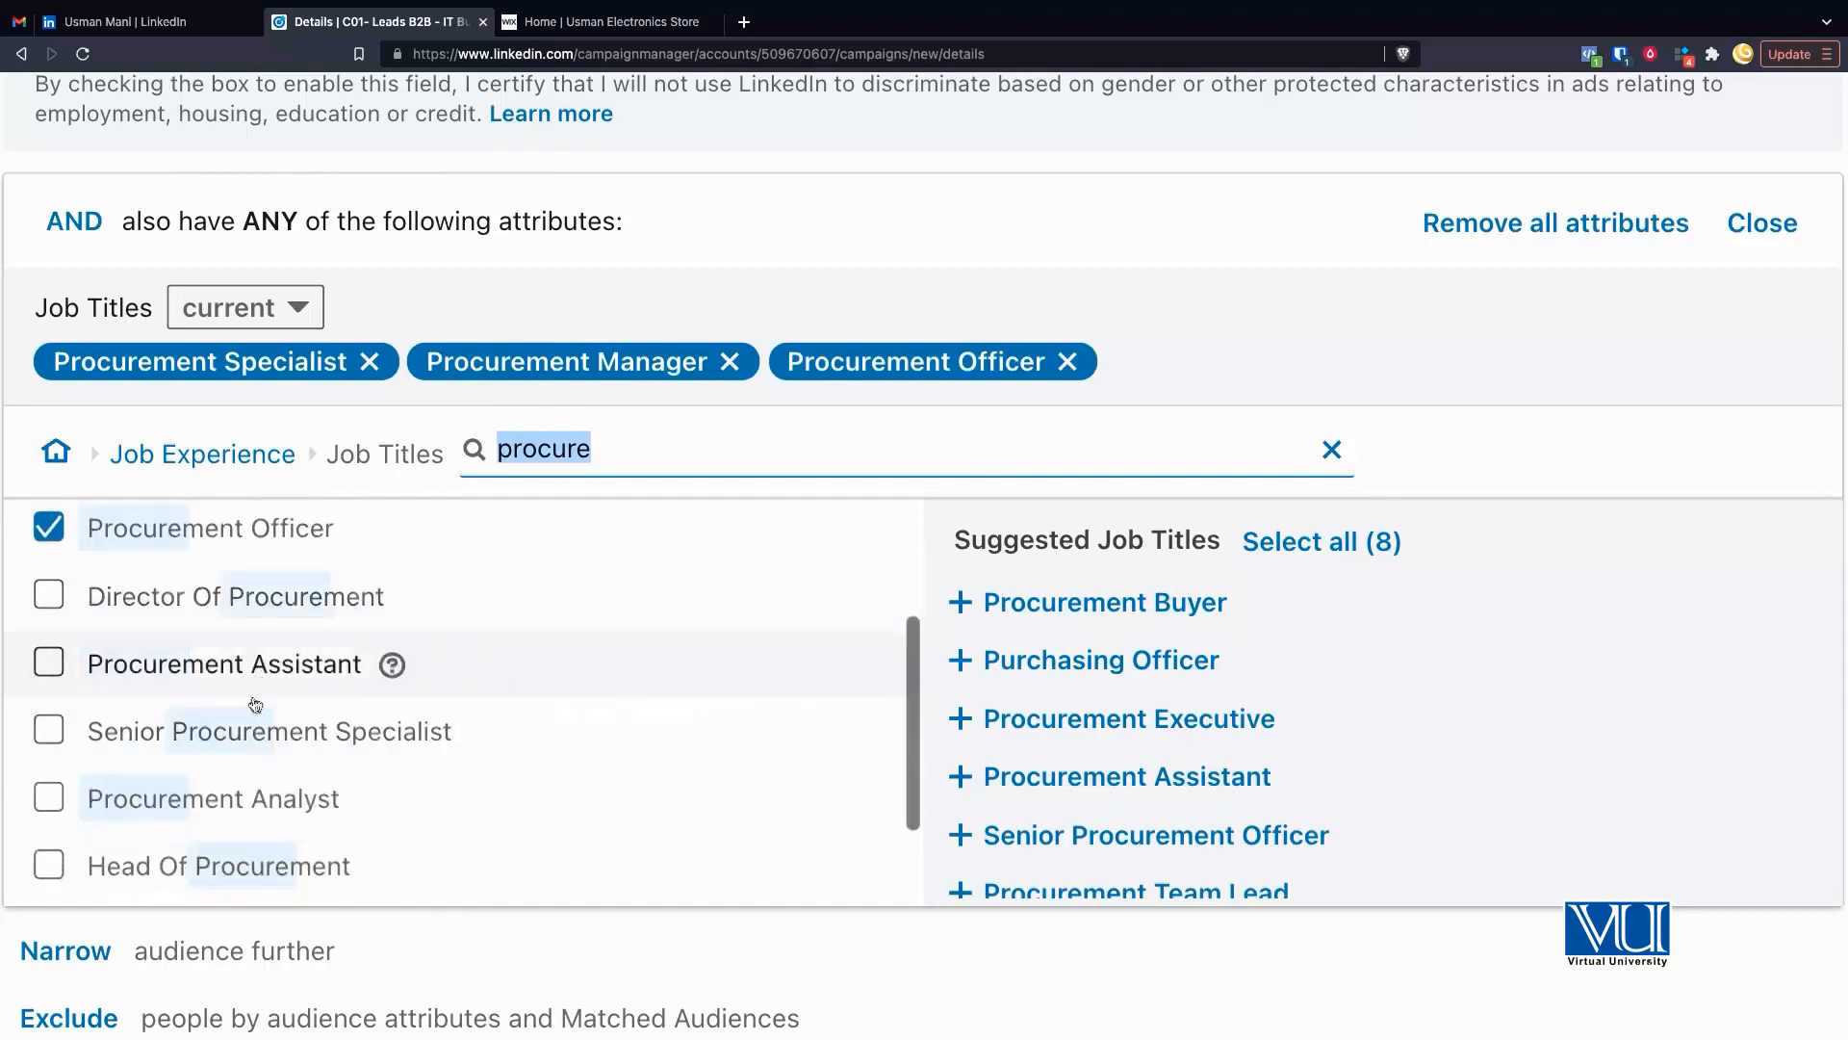
scroll(171, 823, down, 2)
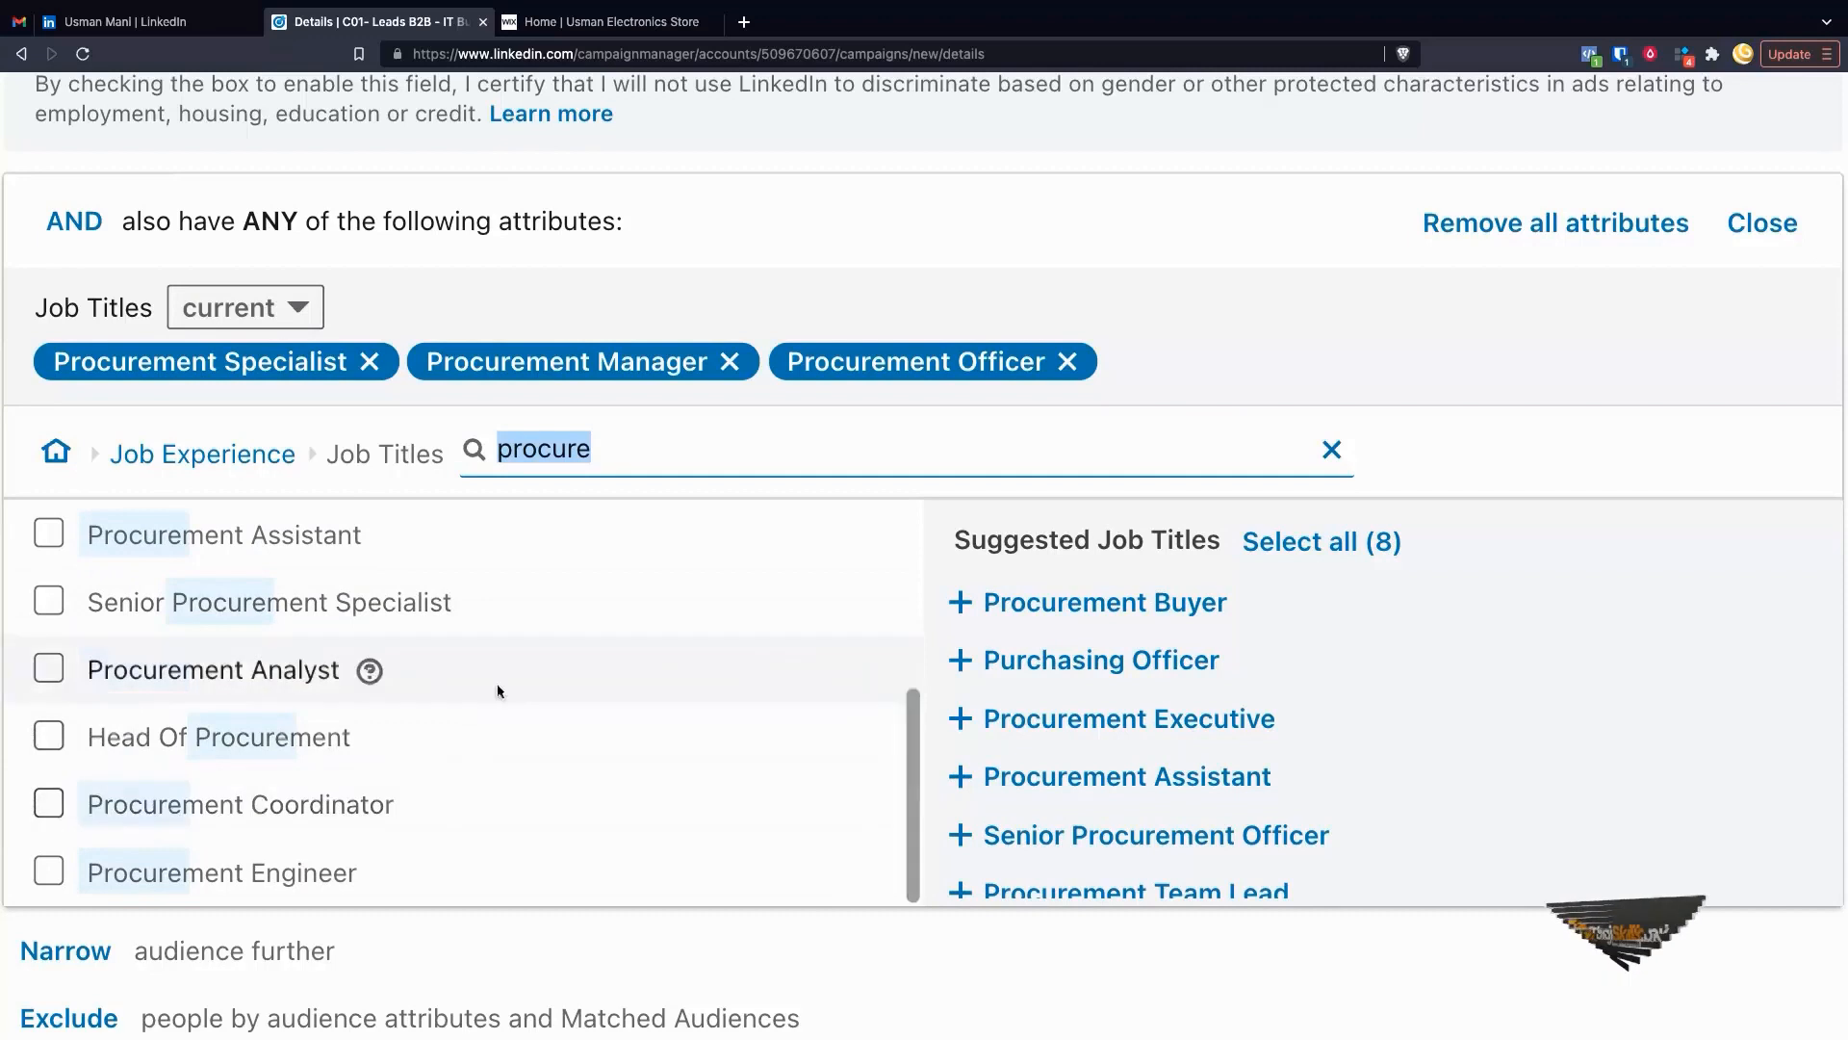
scroll(491, 686, down, 1)
scroll(1210, 560, down, 2)
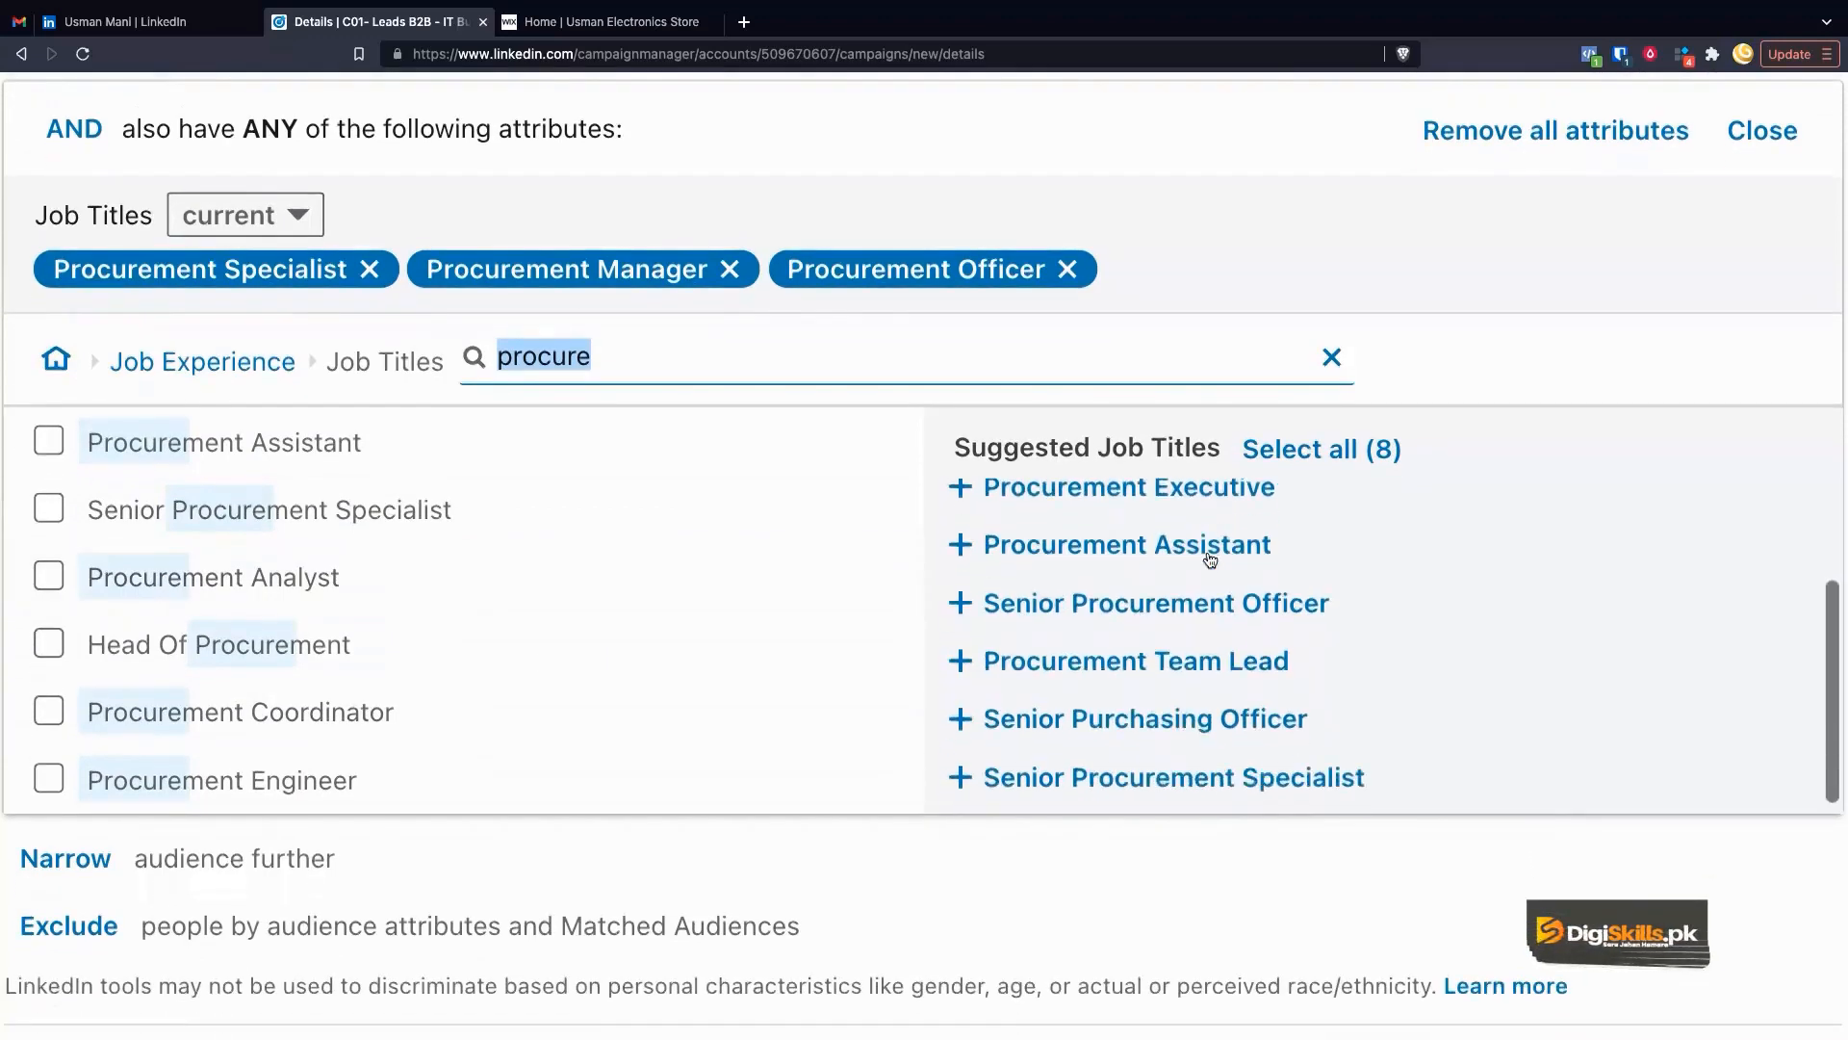
scroll(1126, 616, up, 2)
scroll(1035, 572, down, 1)
scroll(1148, 565, up, 1)
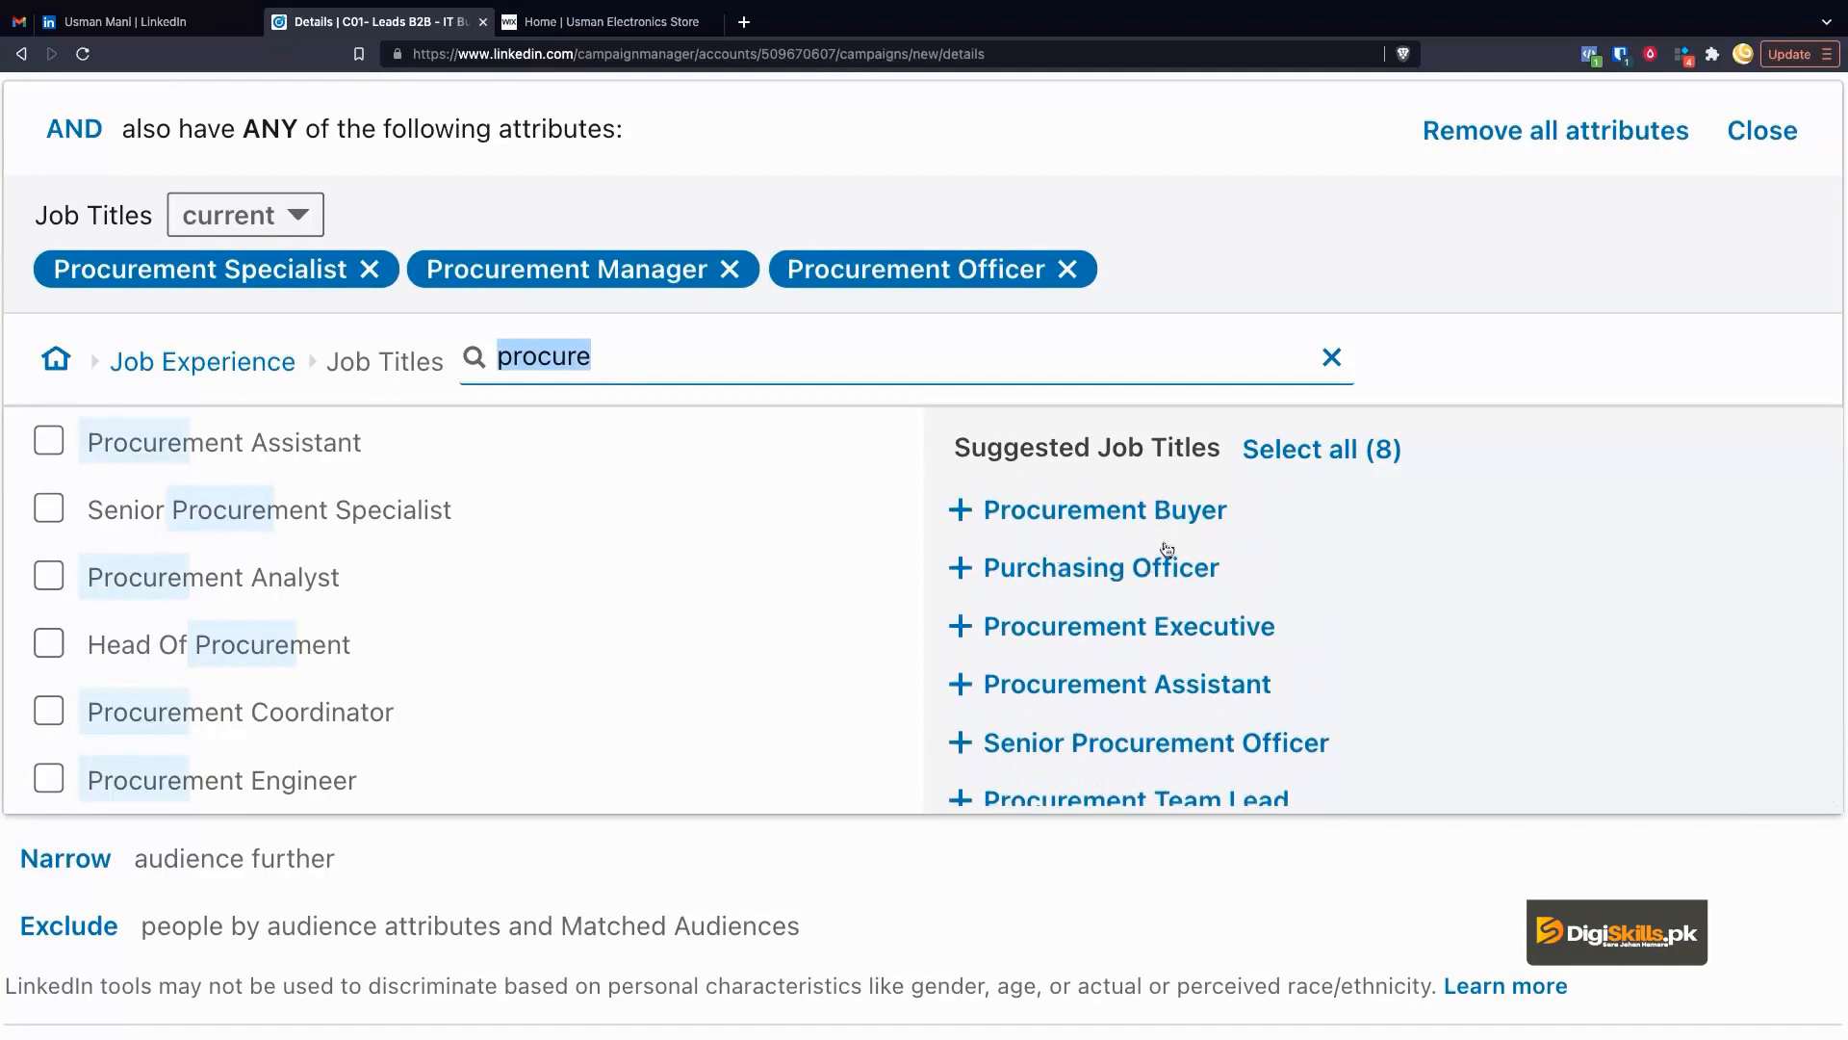
click(1152, 521)
click(1128, 518)
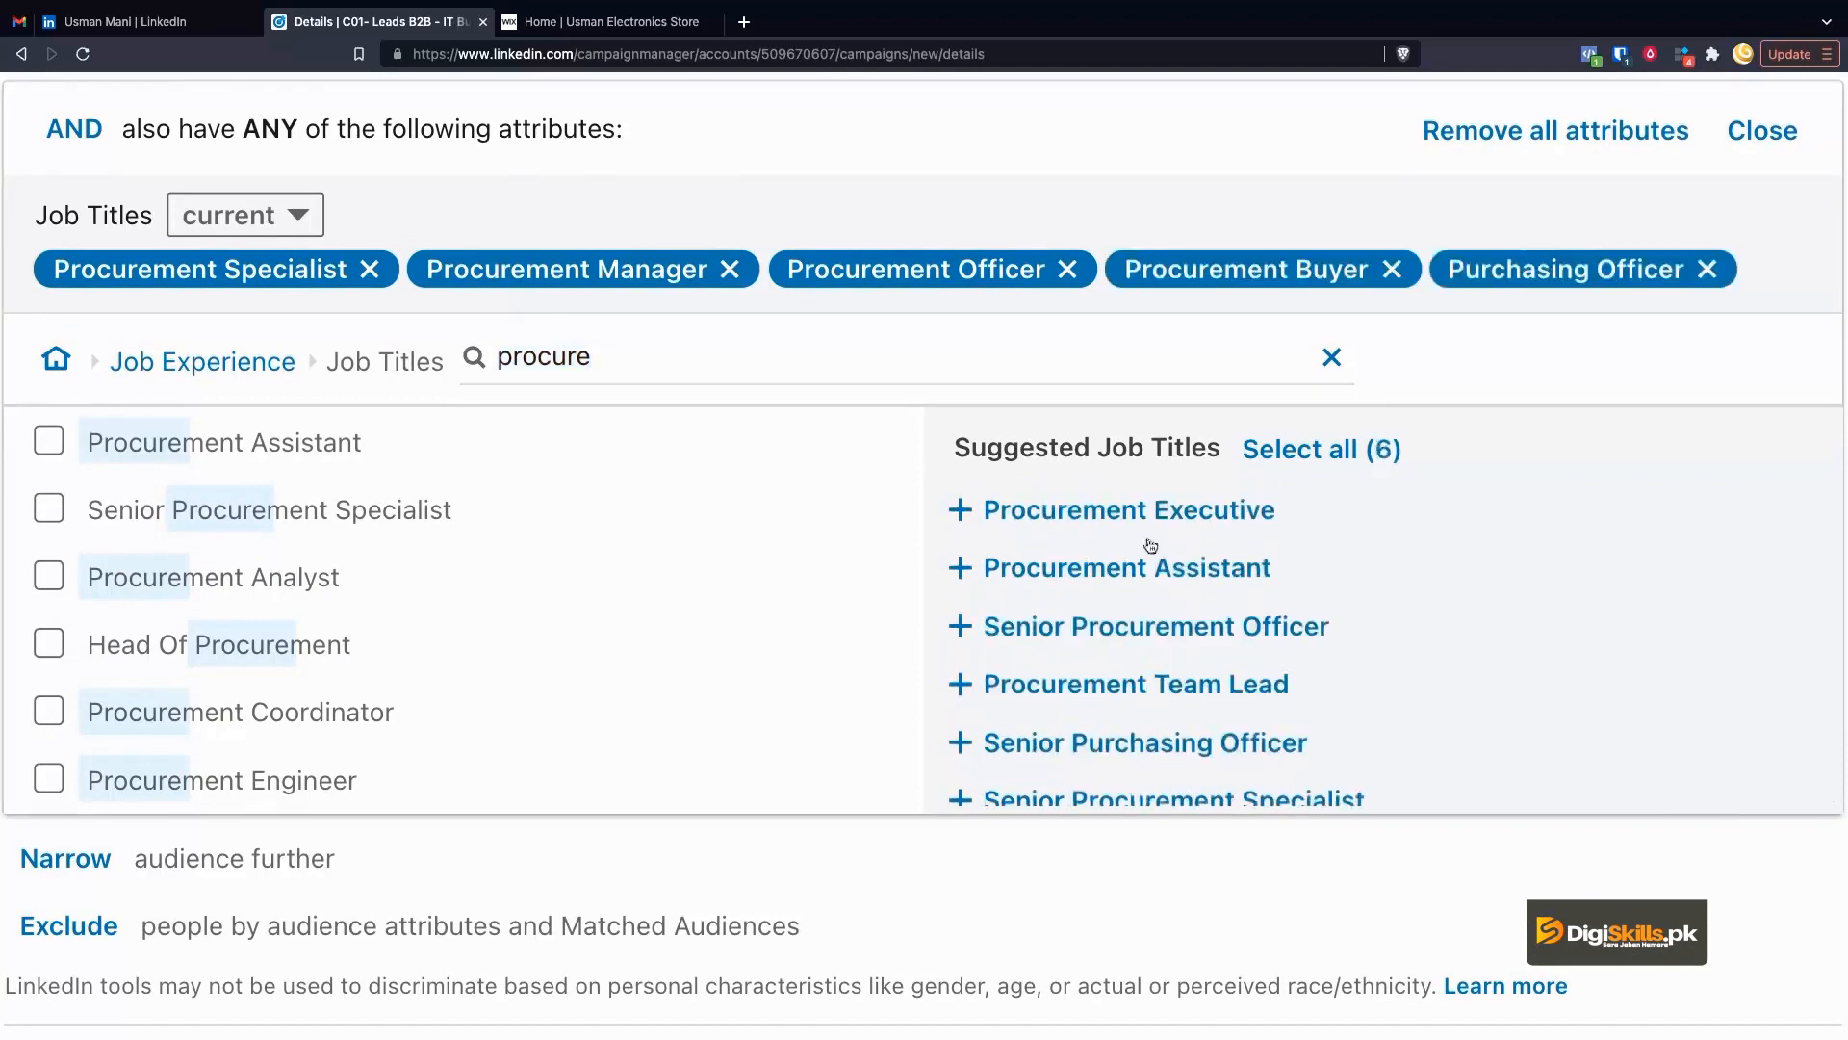
Add the suggested job titles Procurement Executive, Procurement Assistant, Procurement Team Lead, Senior Purchasing Officer, Senior Procurement Specialist and Senior Procurement Officer
click(1145, 516)
click(1141, 561)
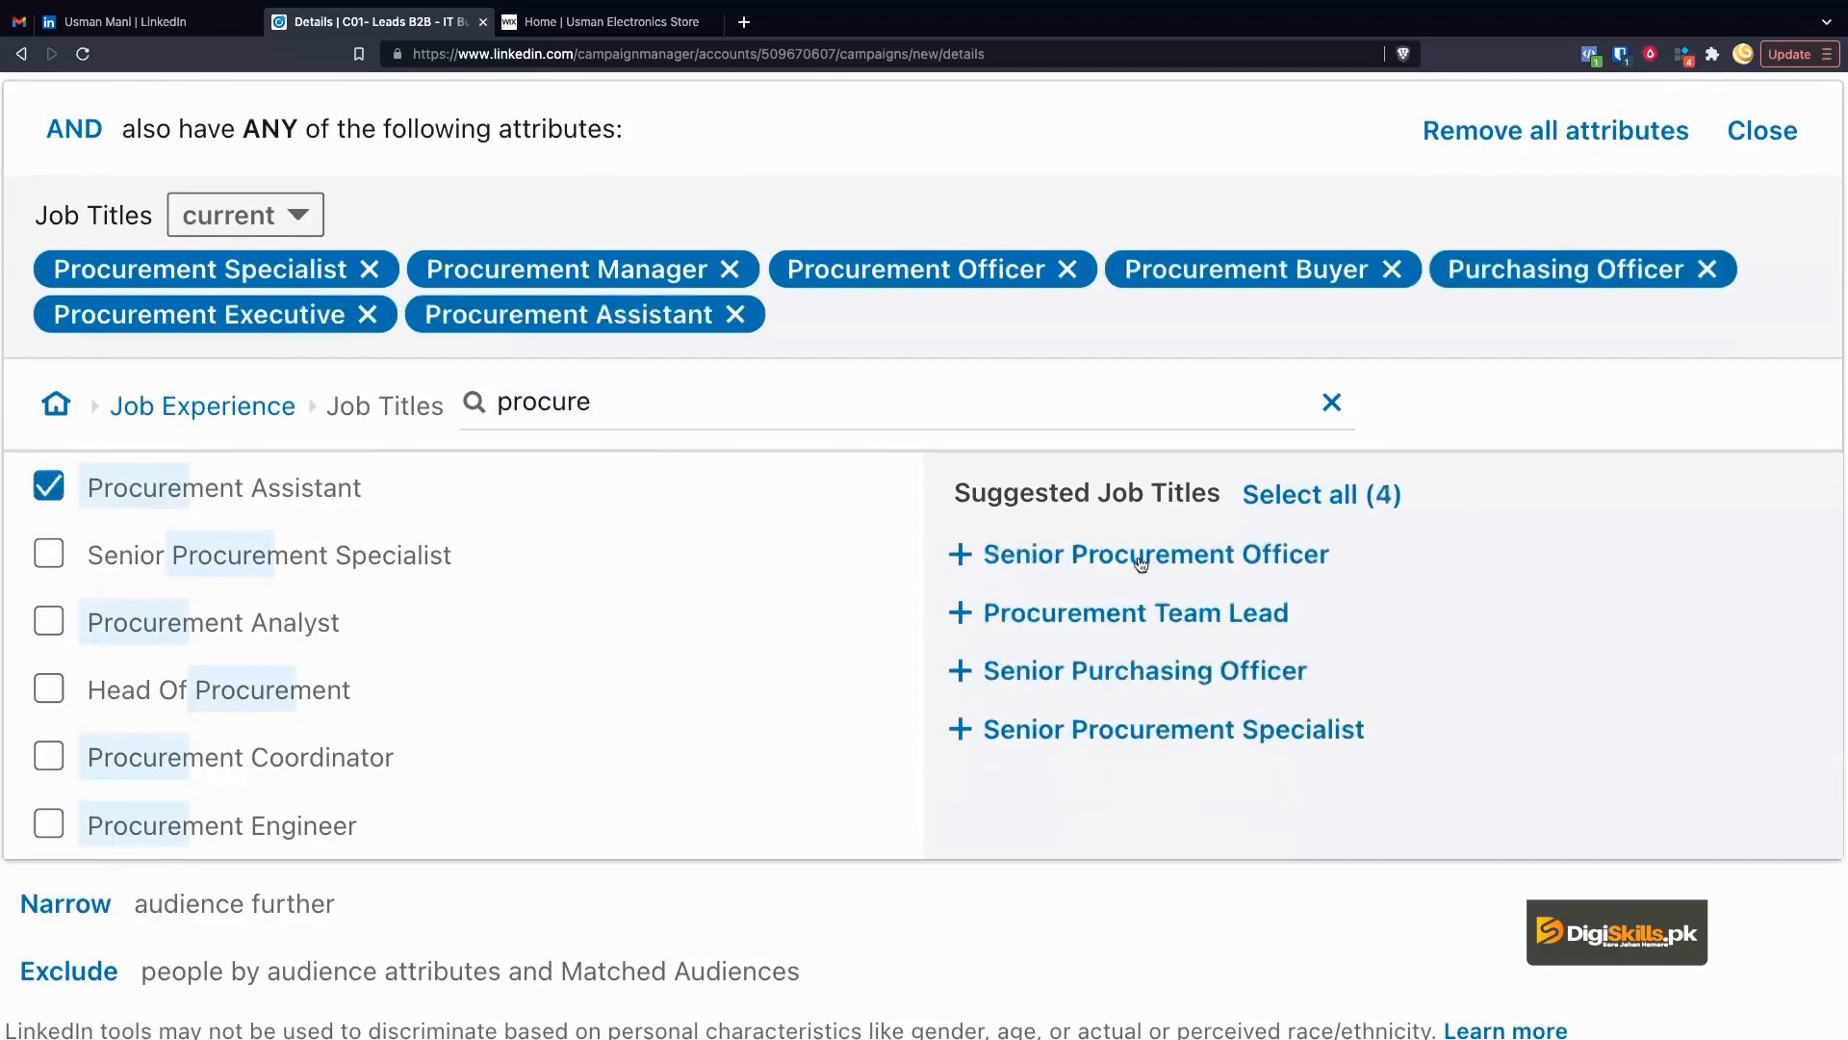
click(1132, 618)
click(1124, 616)
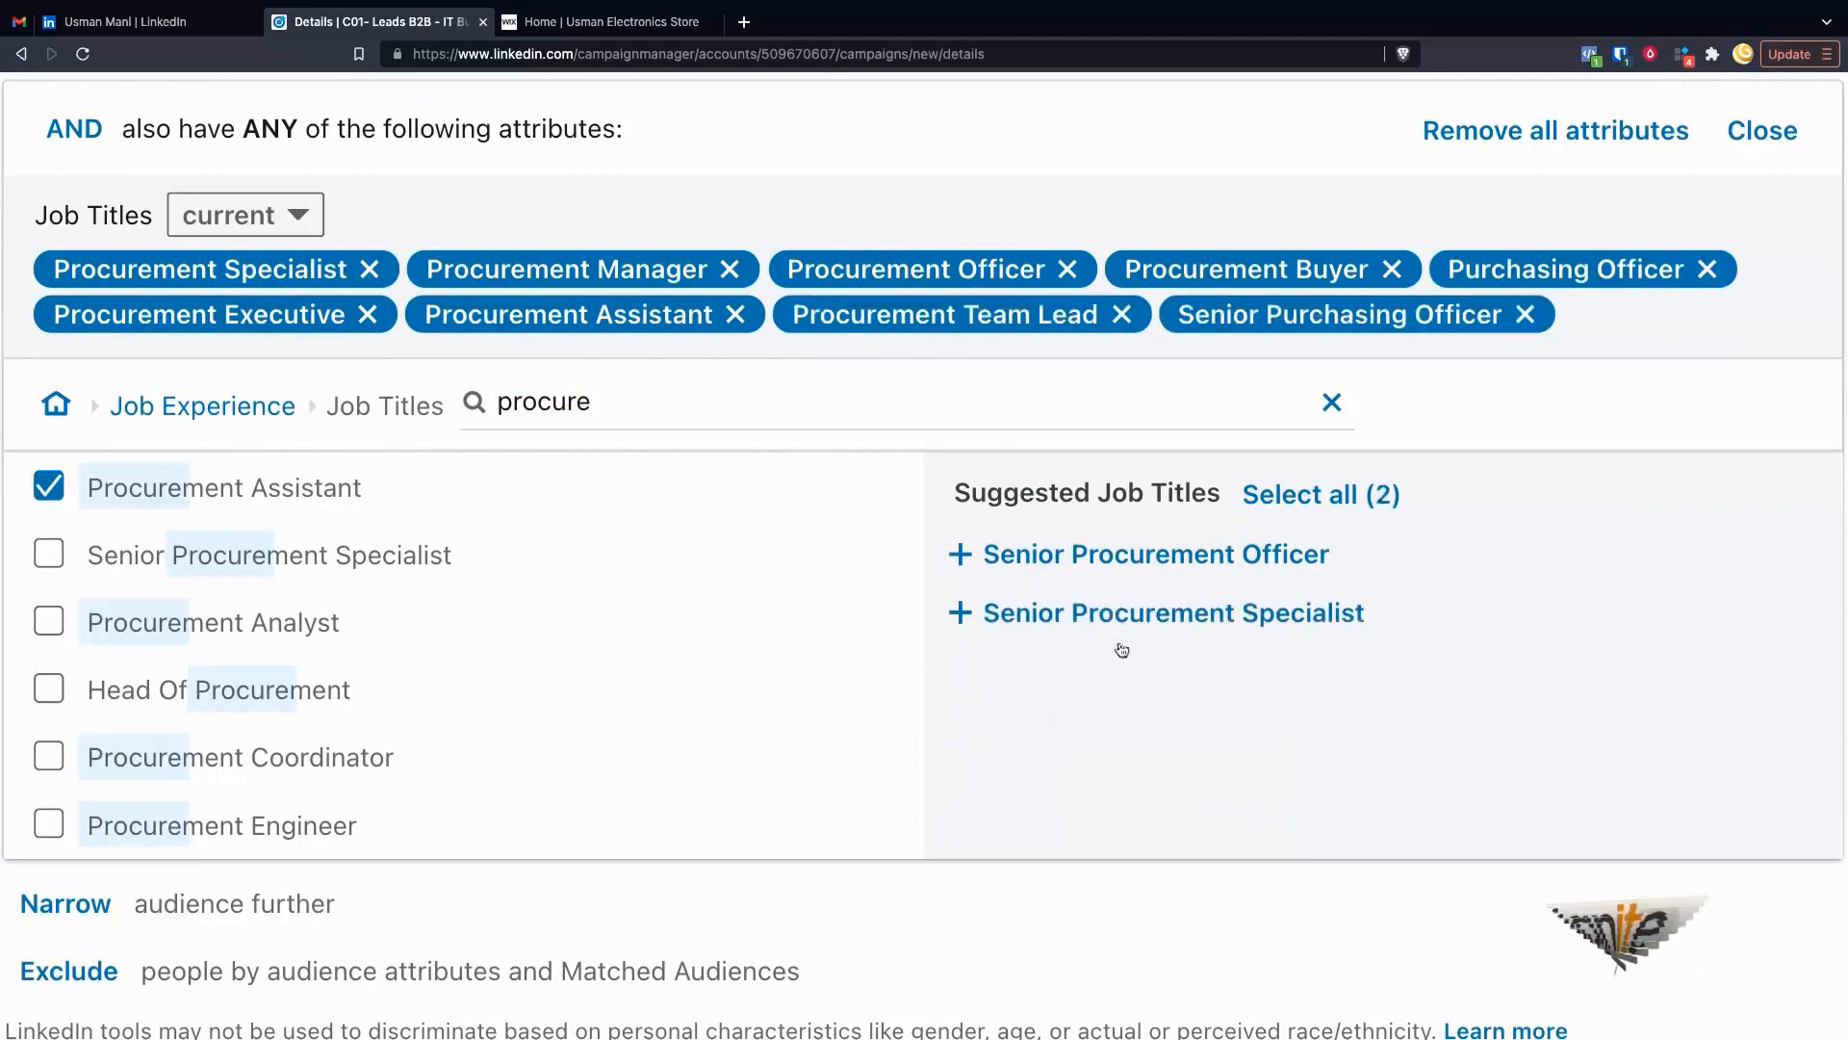
click(1123, 614)
click(1124, 597)
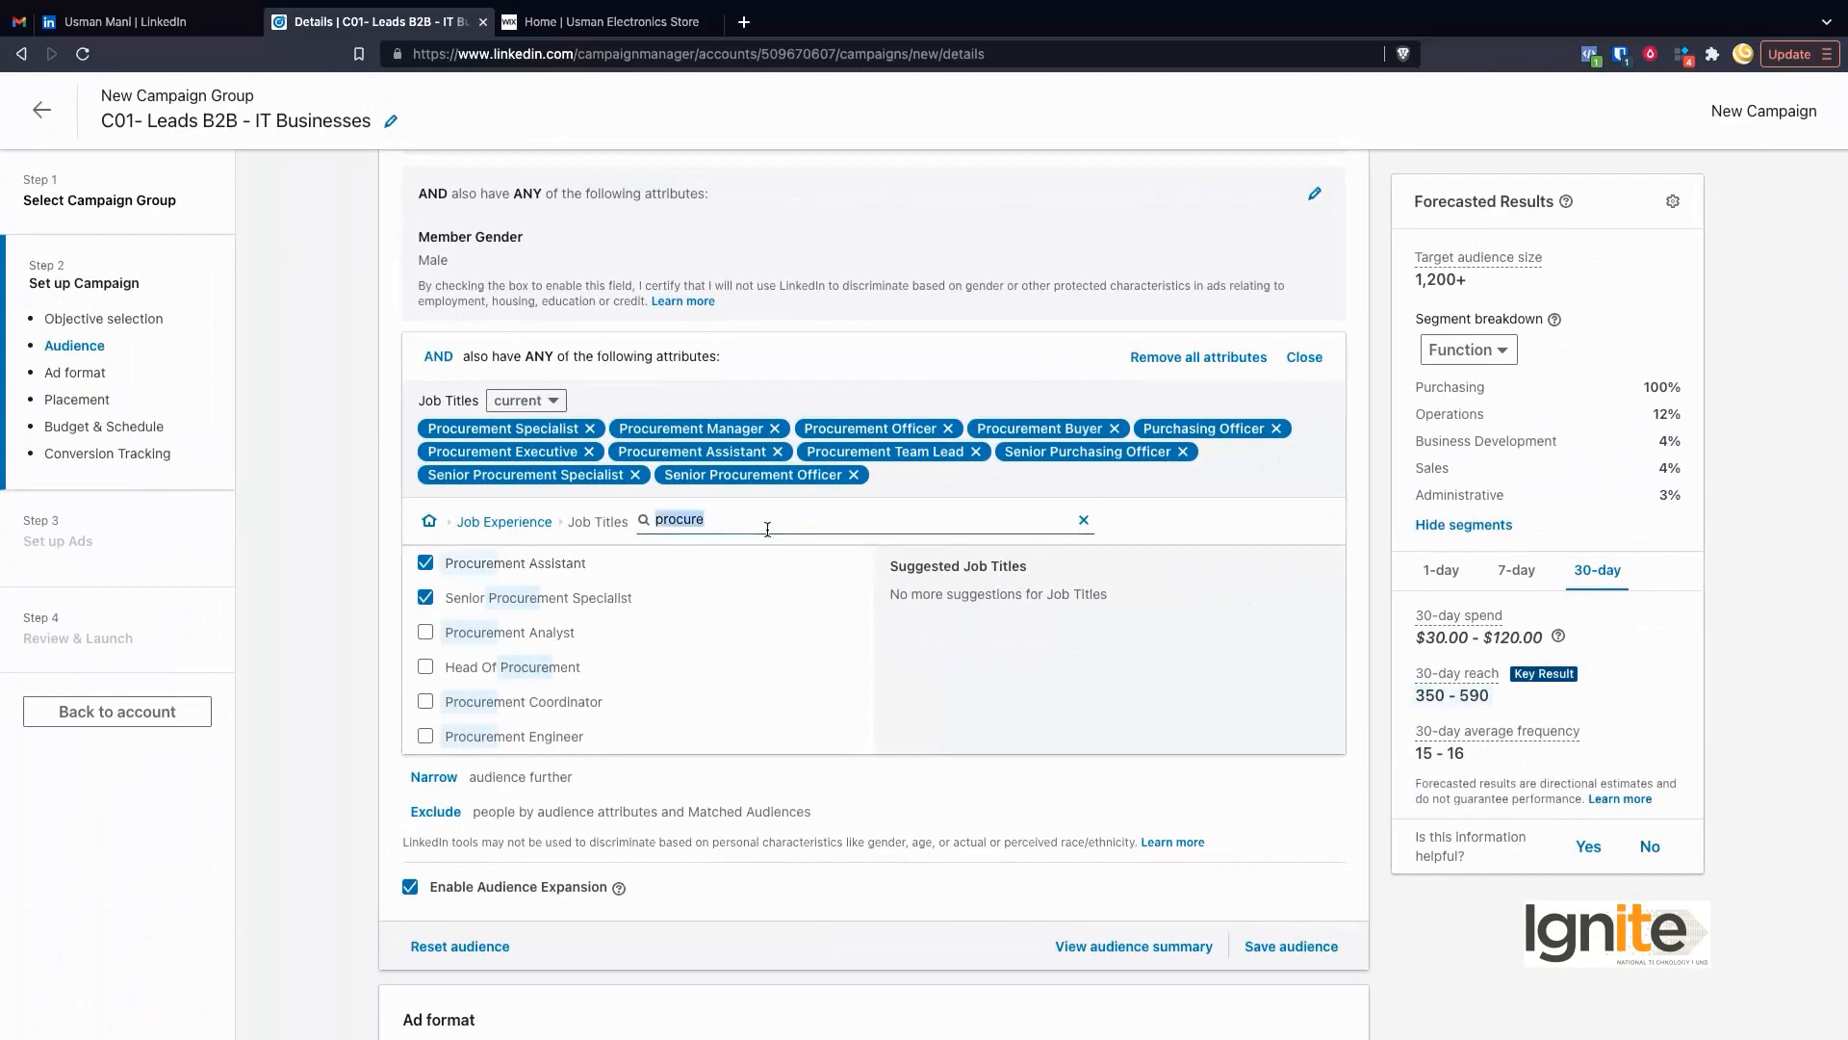
Search Job Titles for "purchas", include Purchasing Assistant and finish editing the job titles condition
text(purchasing)
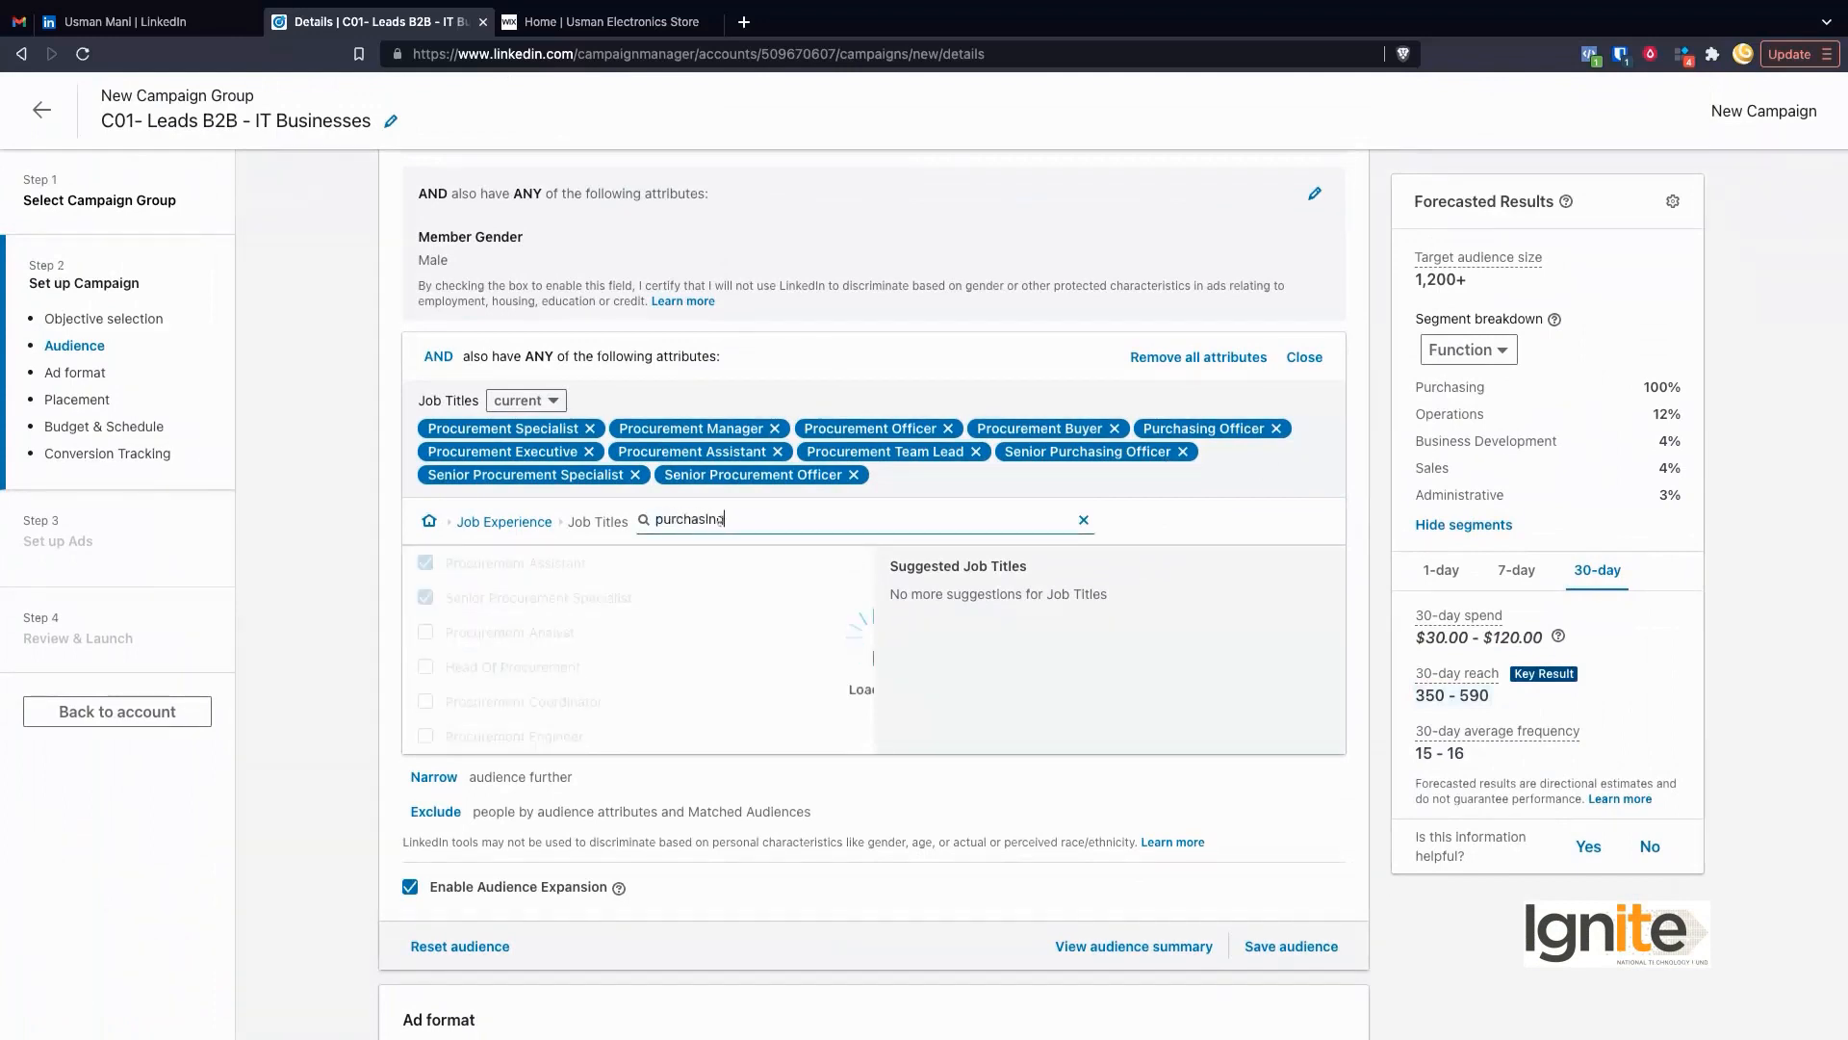
key(BackSpace)
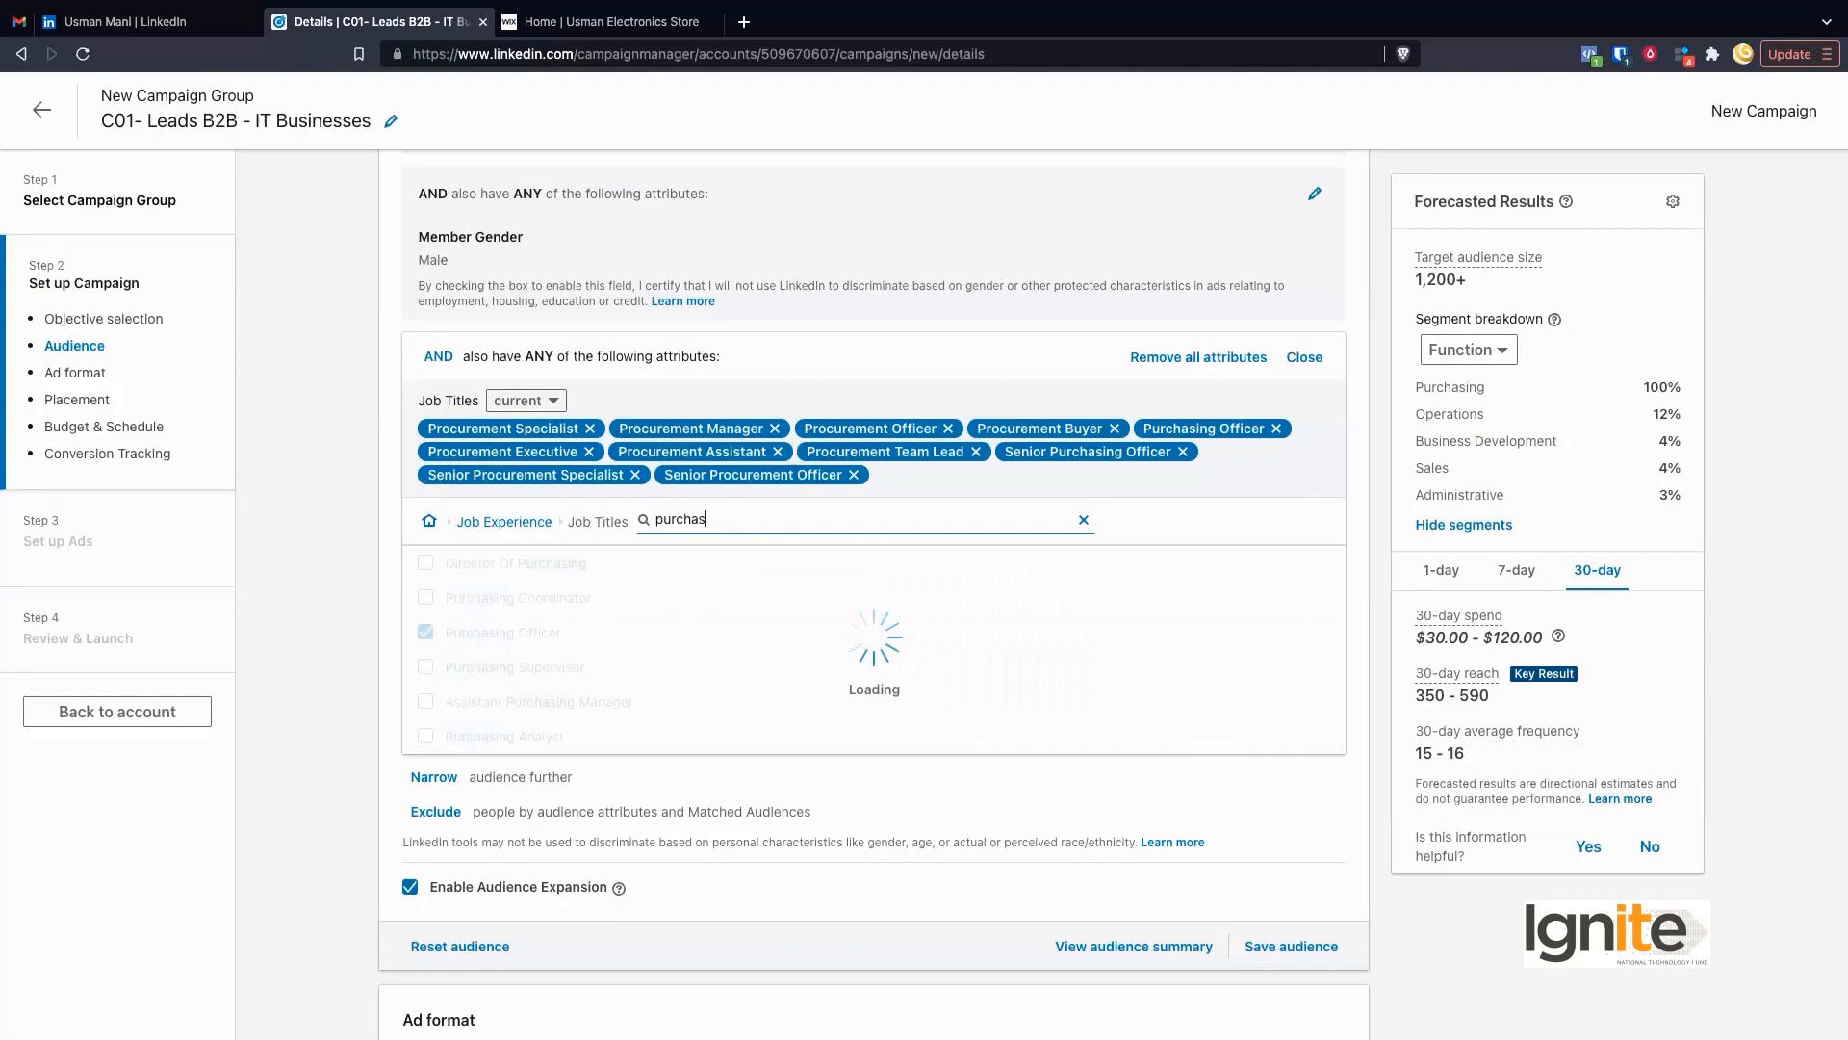
scroll(585, 611, up, 5)
scroll(414, 651, left, 1)
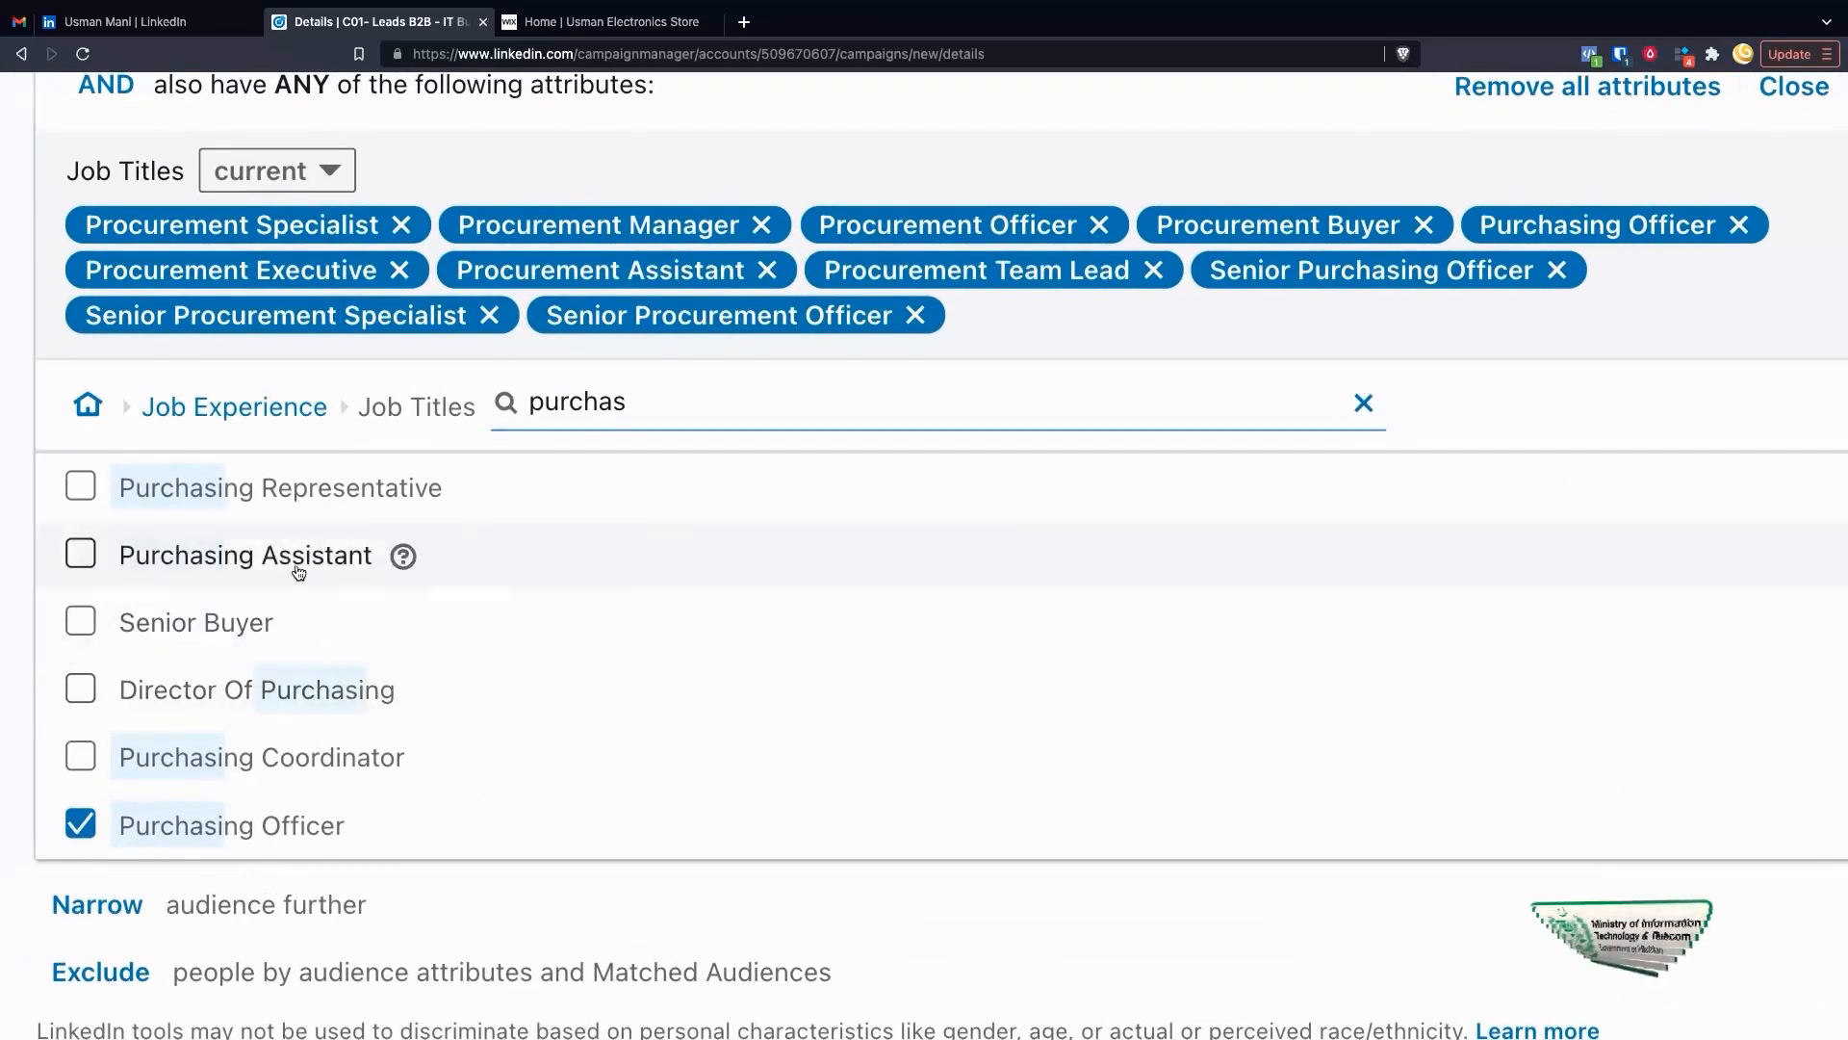
click(294, 560)
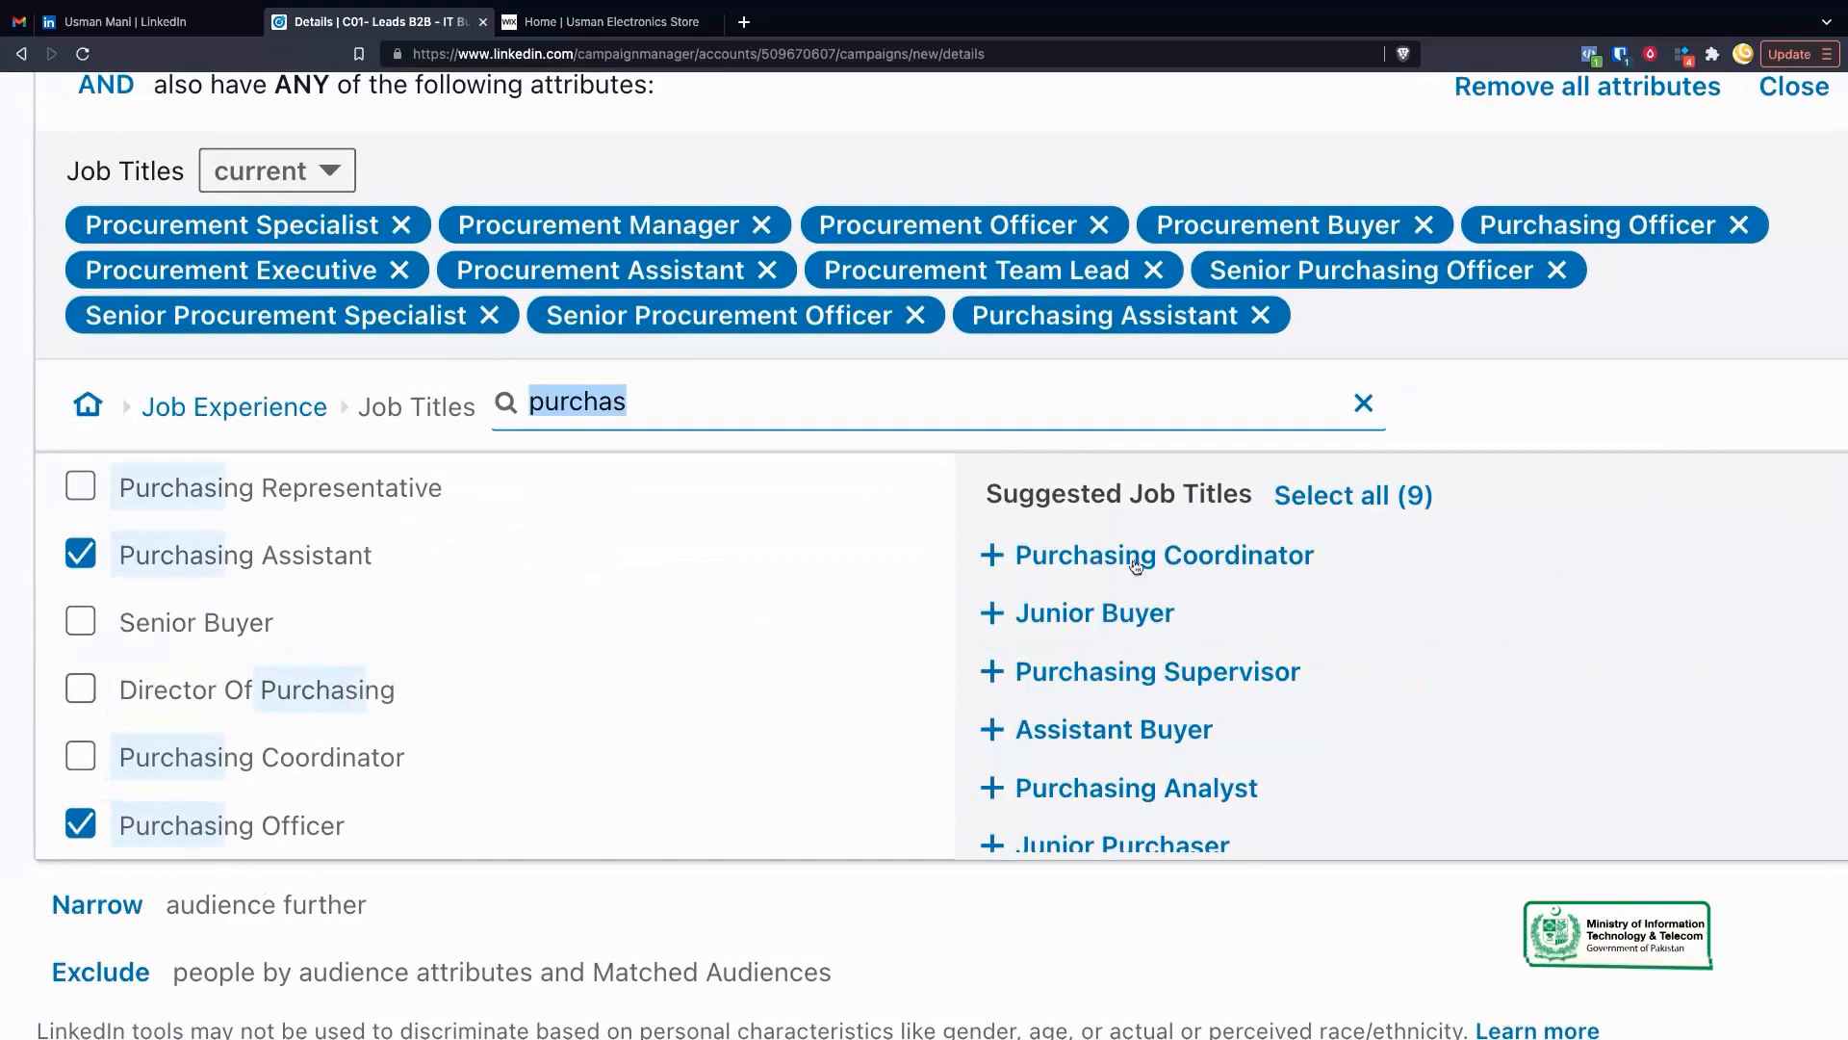
scroll(1135, 566, down, 5)
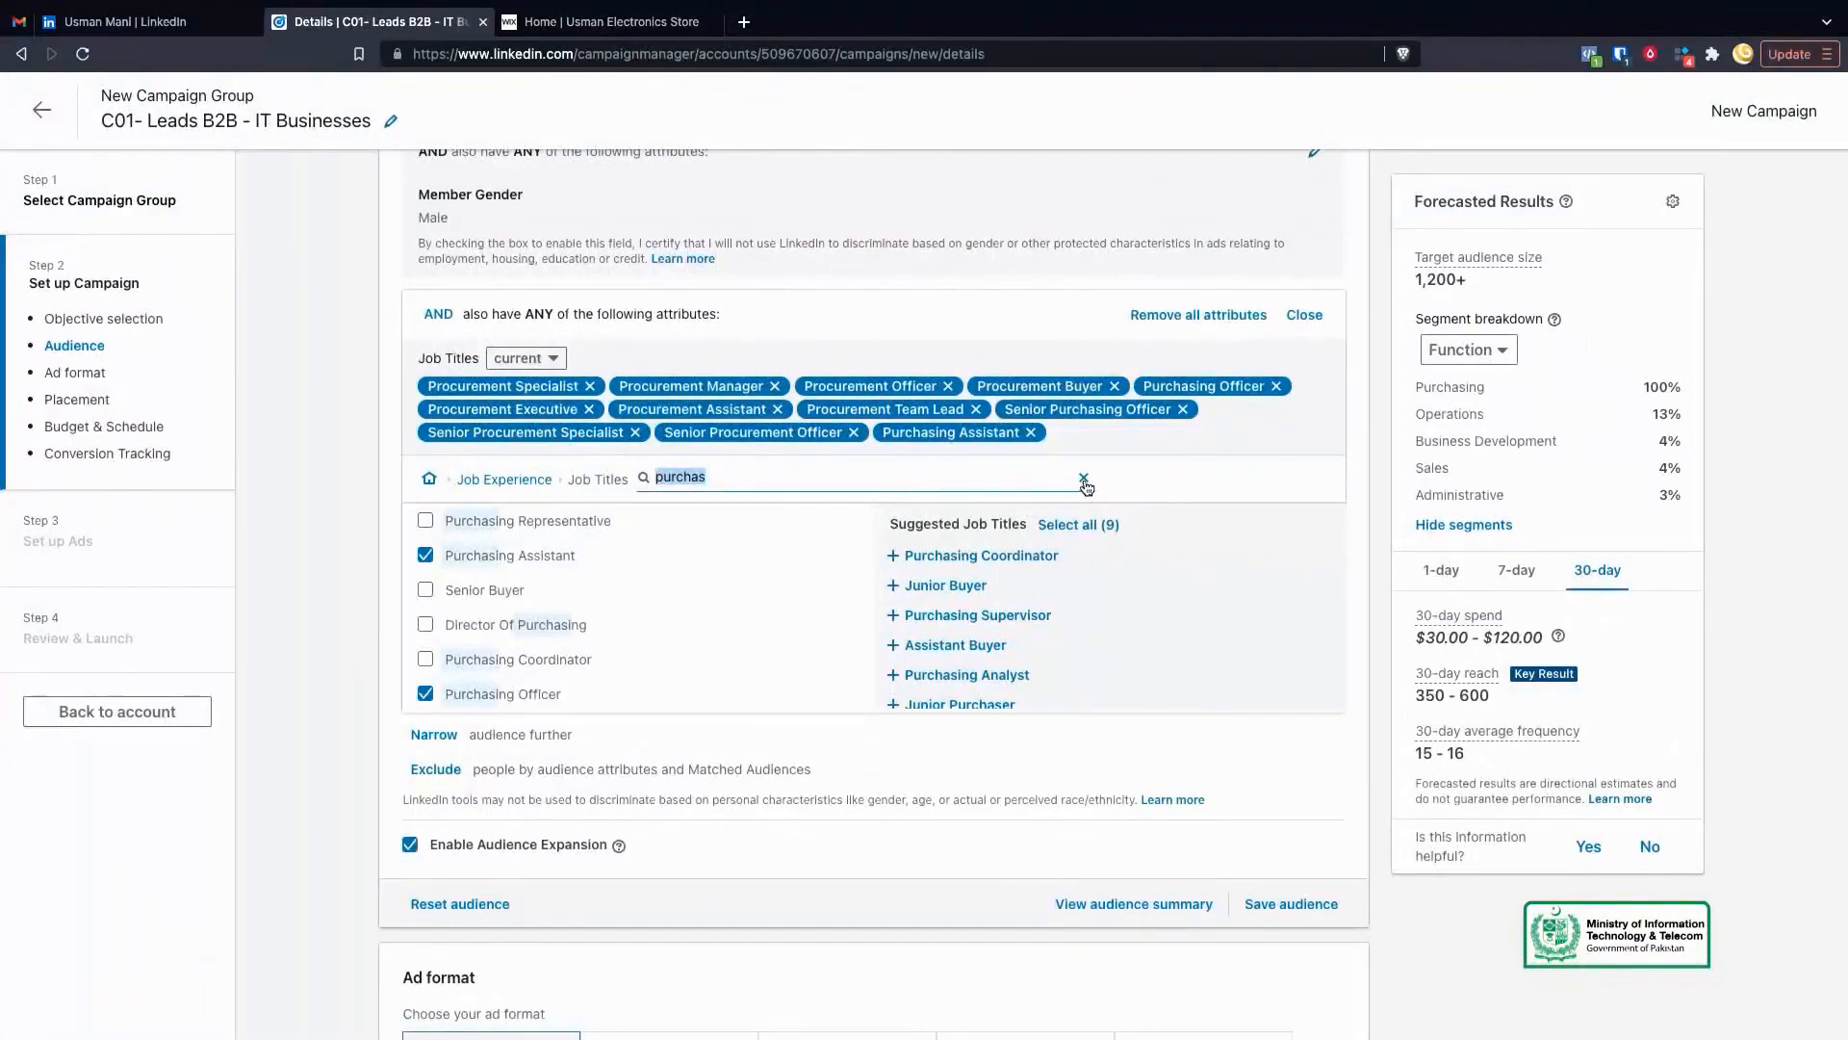
click(1084, 479)
click(1306, 316)
Narrow the audience with another AND condition and open the Company category of its audience attributes
scroll(596, 411, up, 4)
scroll(508, 299, up, 5)
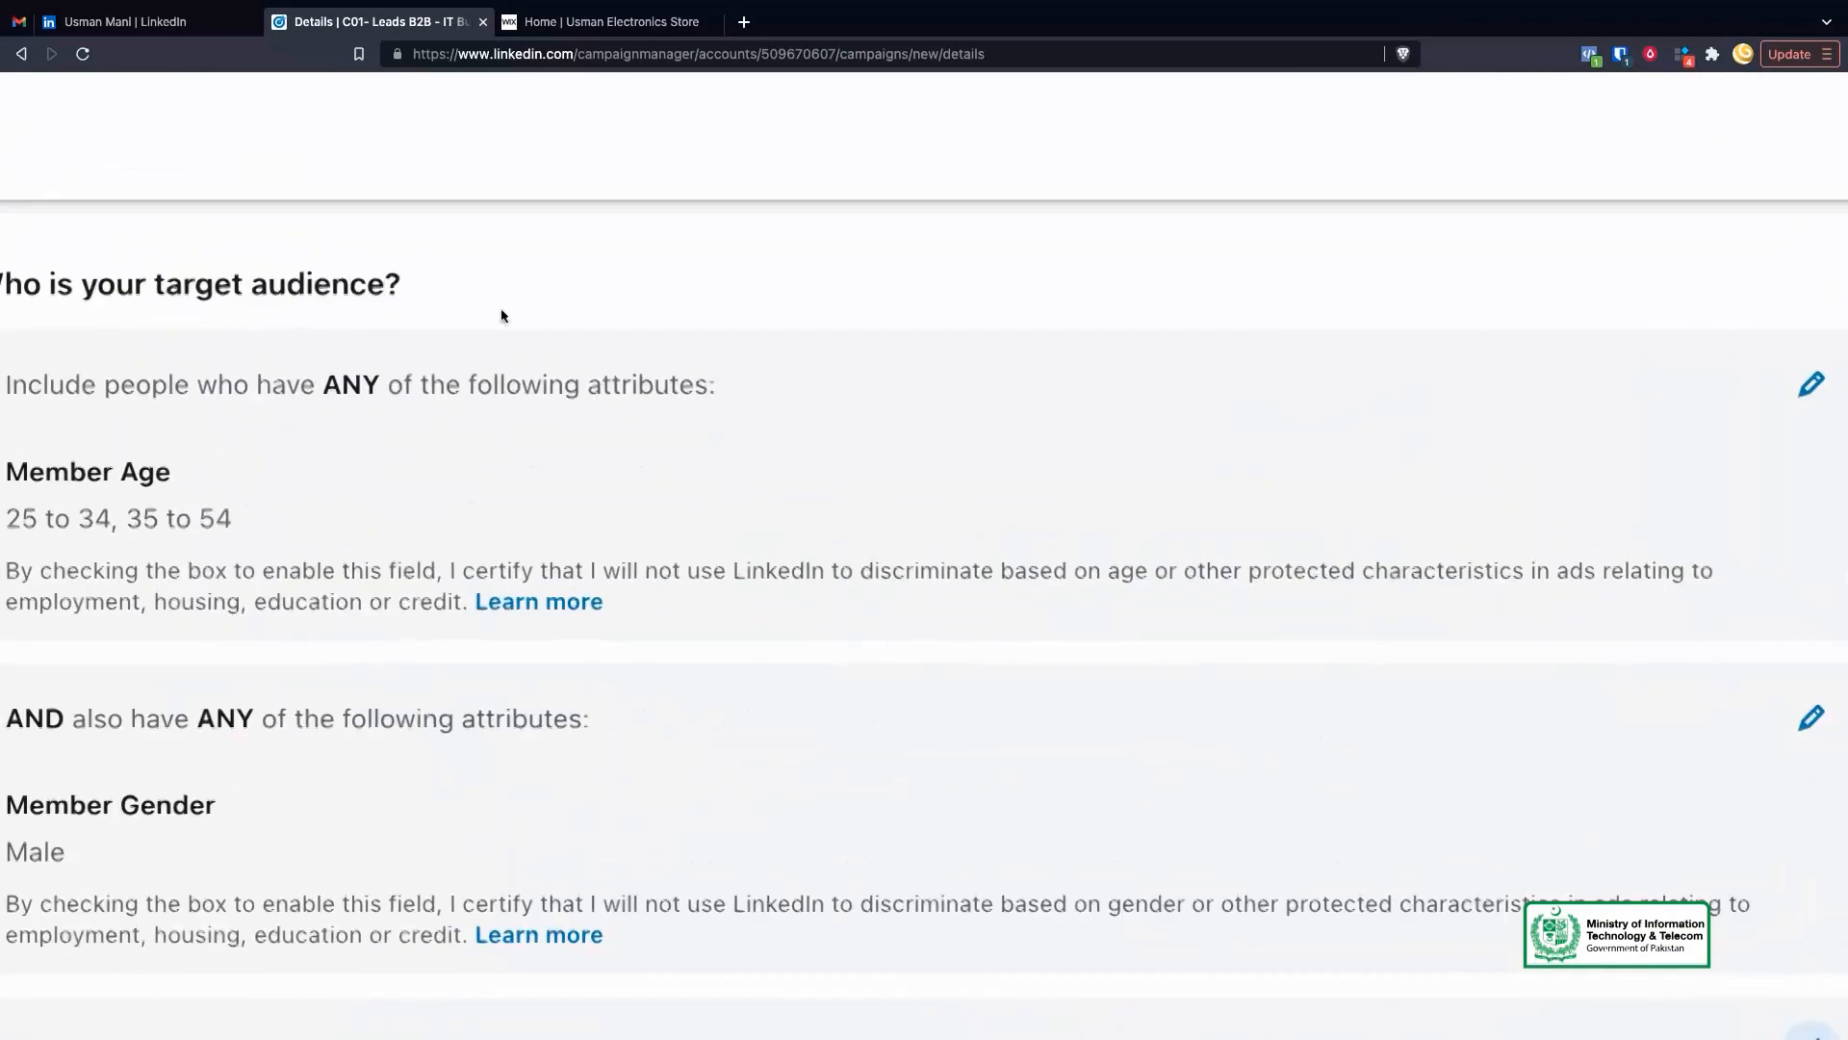
scroll(177, 514, down, 3)
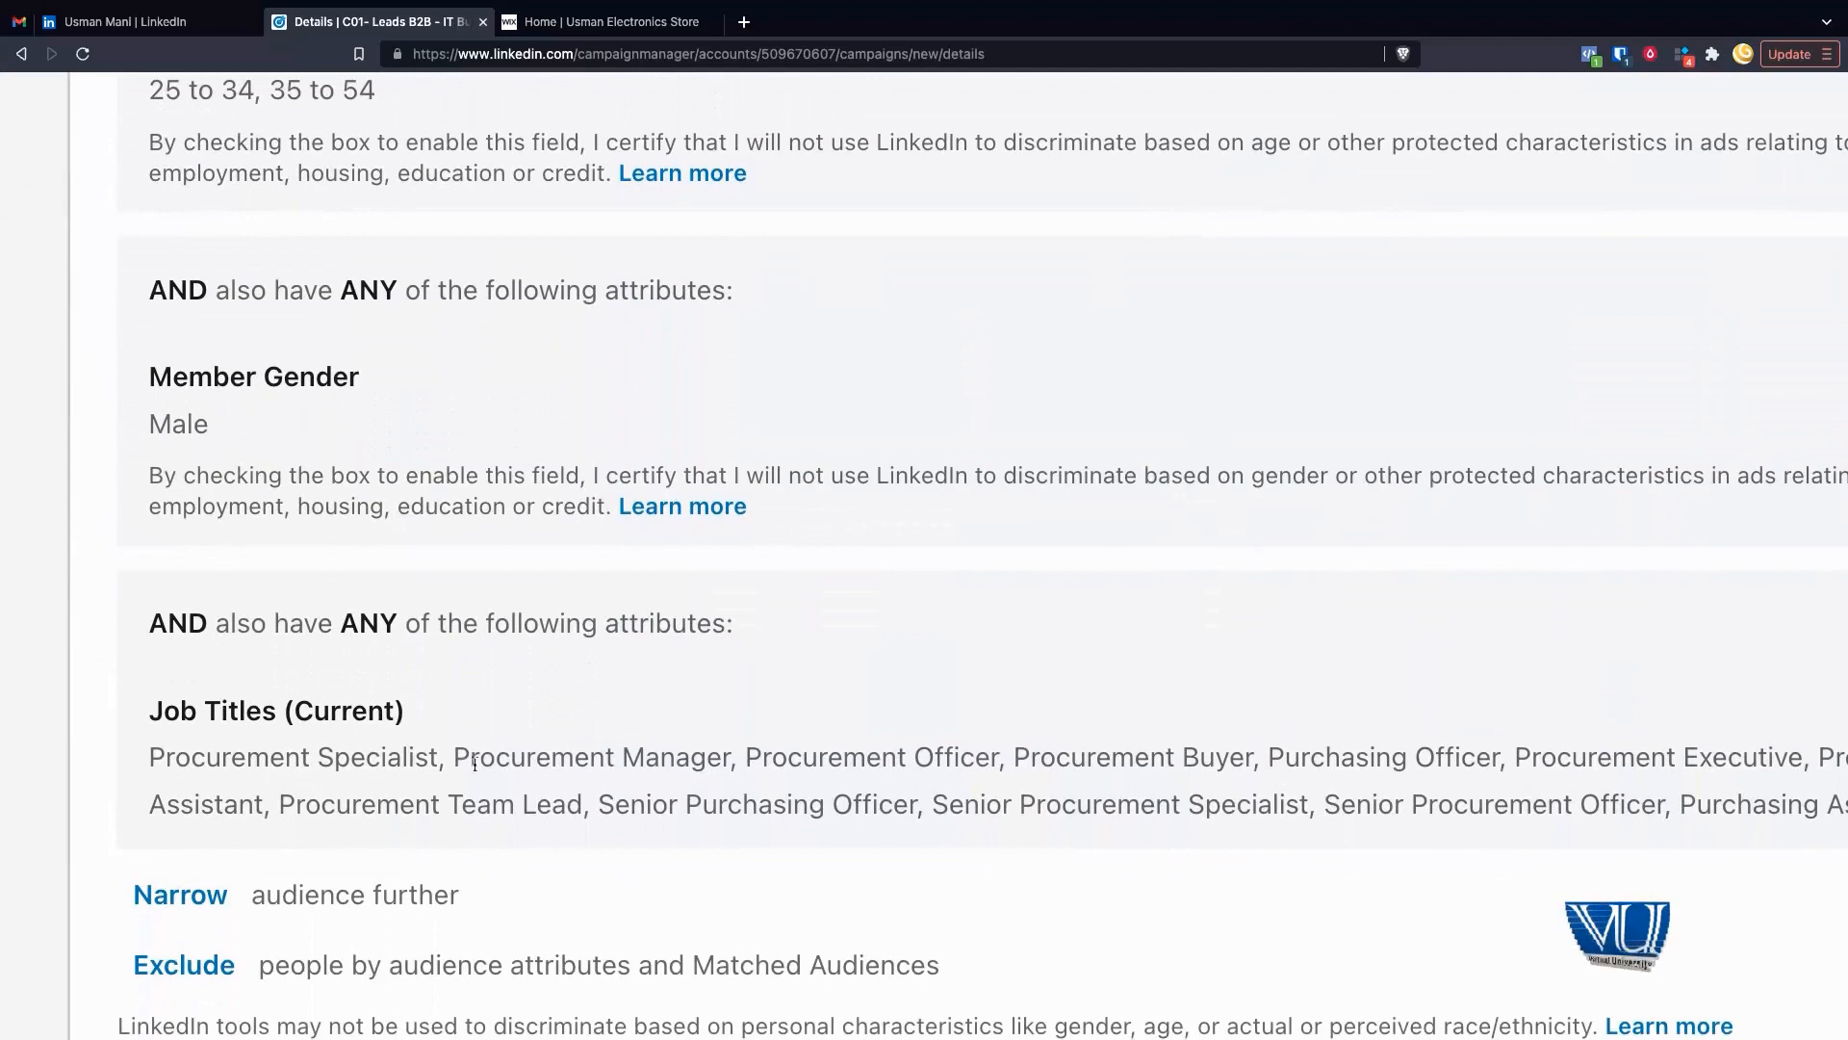
scroll(464, 775, down, 3)
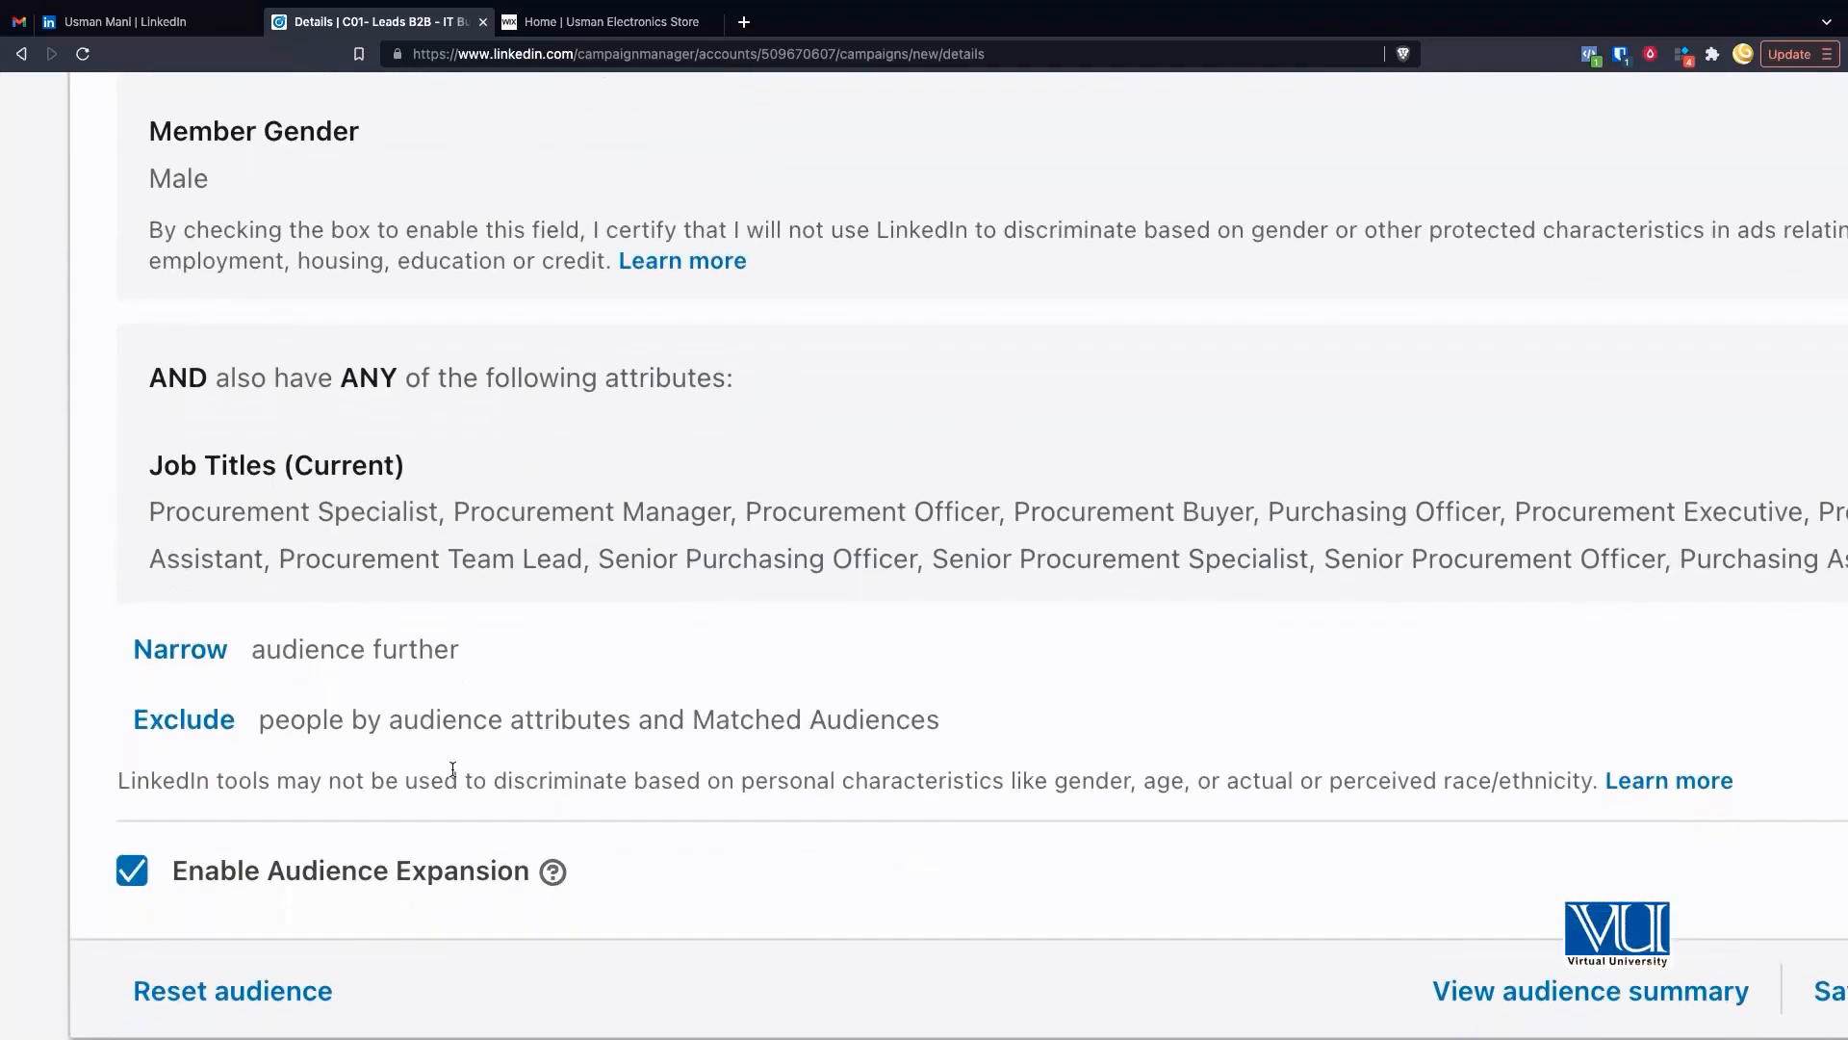
scroll(448, 777, down, 5)
scroll(453, 769, down, 1)
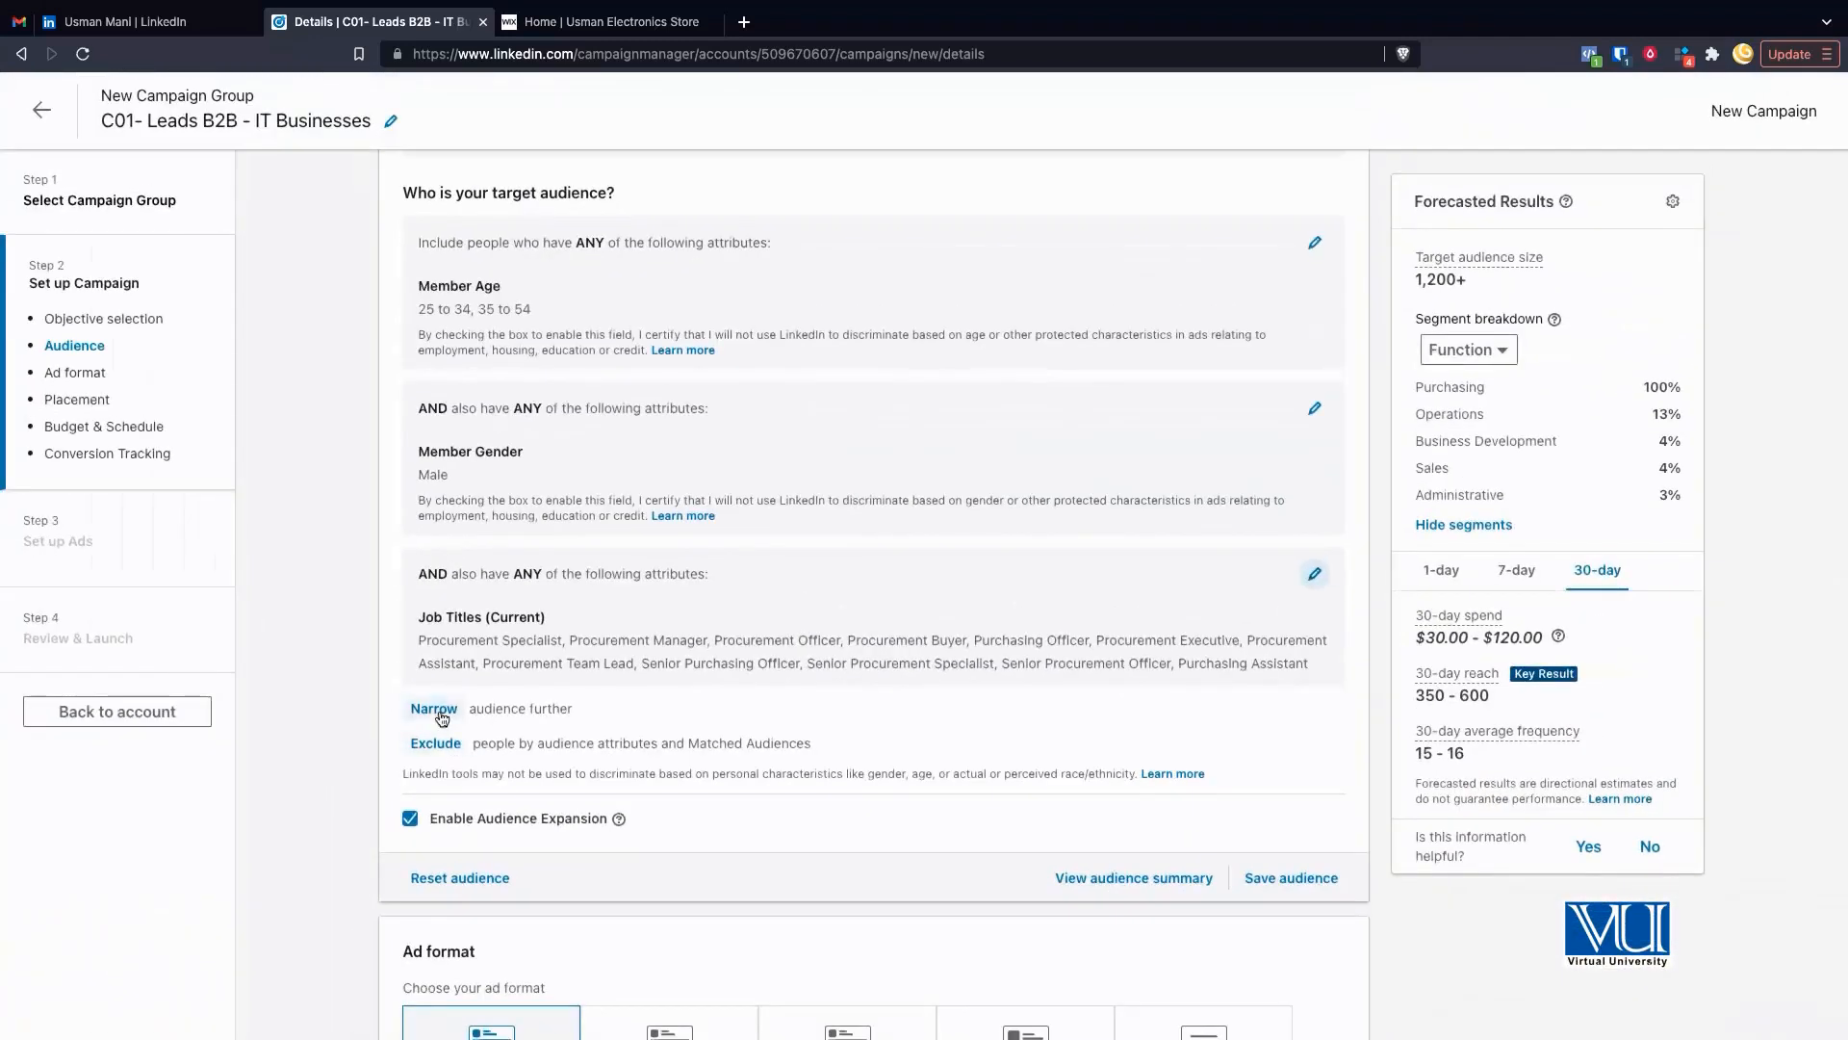
click(434, 709)
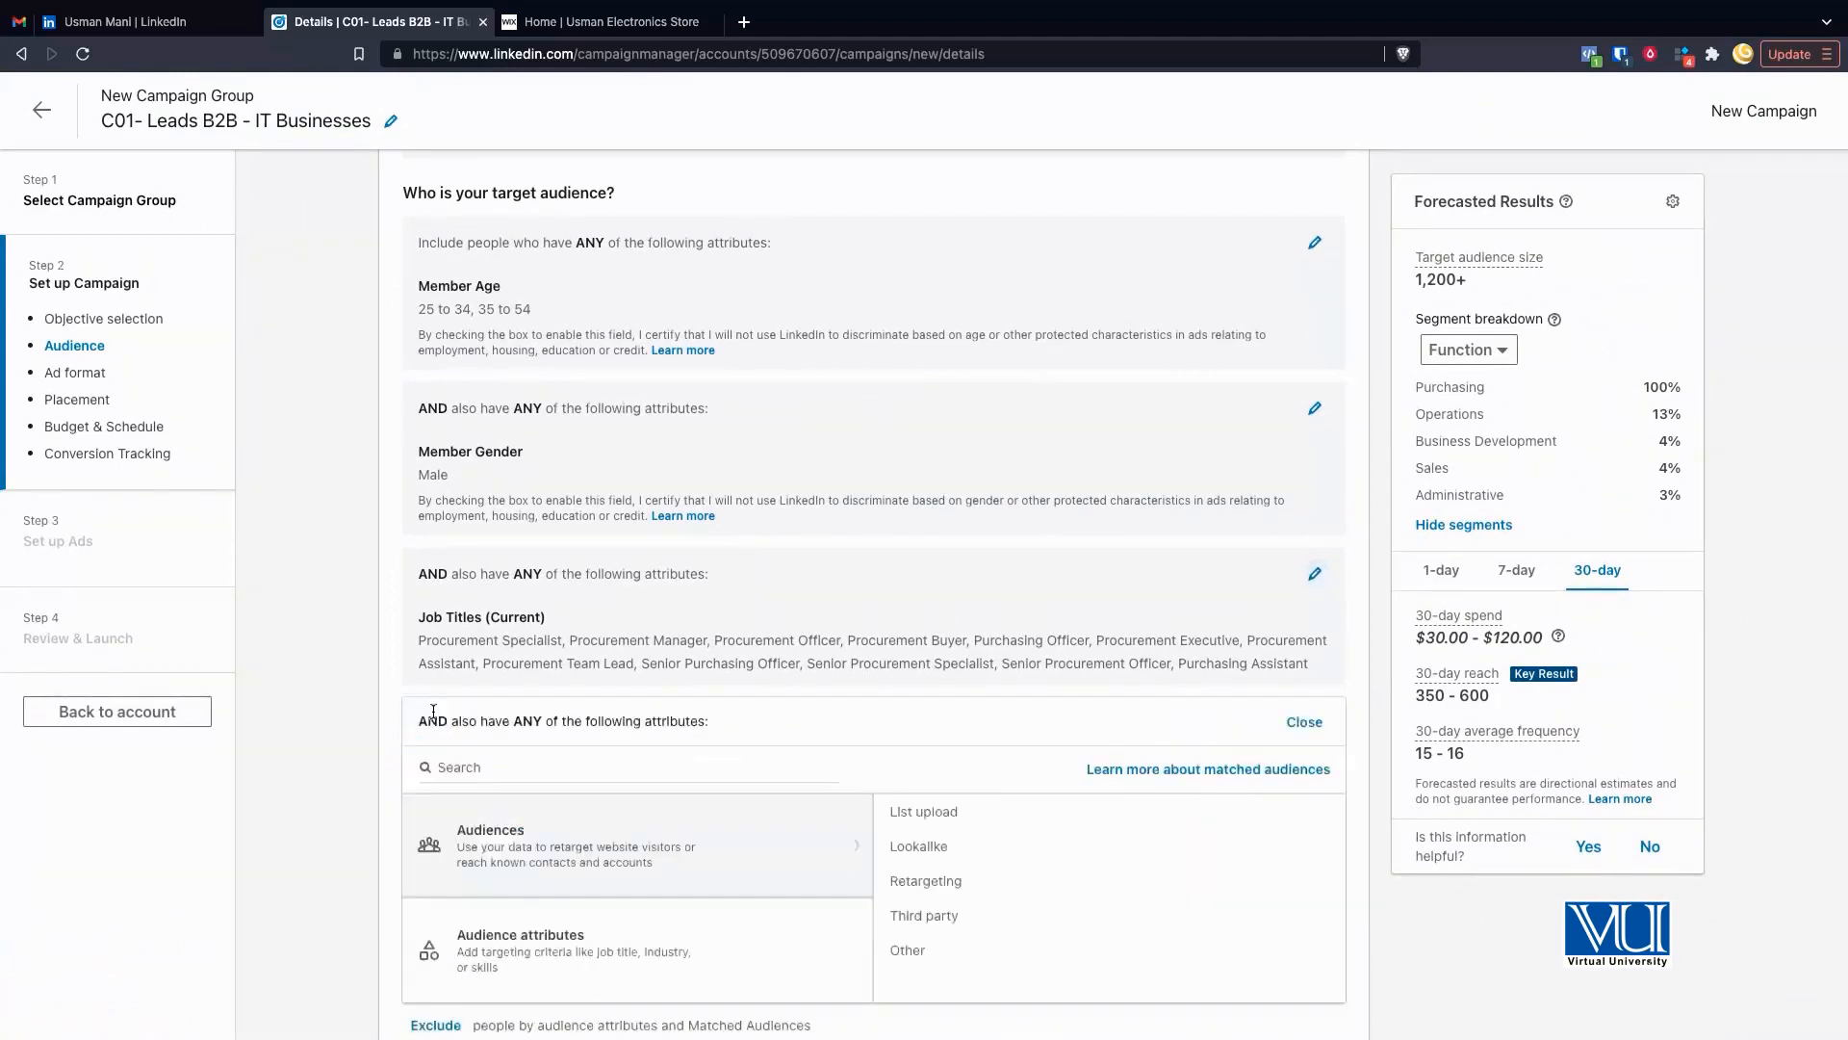
scroll(568, 786, down, 2)
click(742, 754)
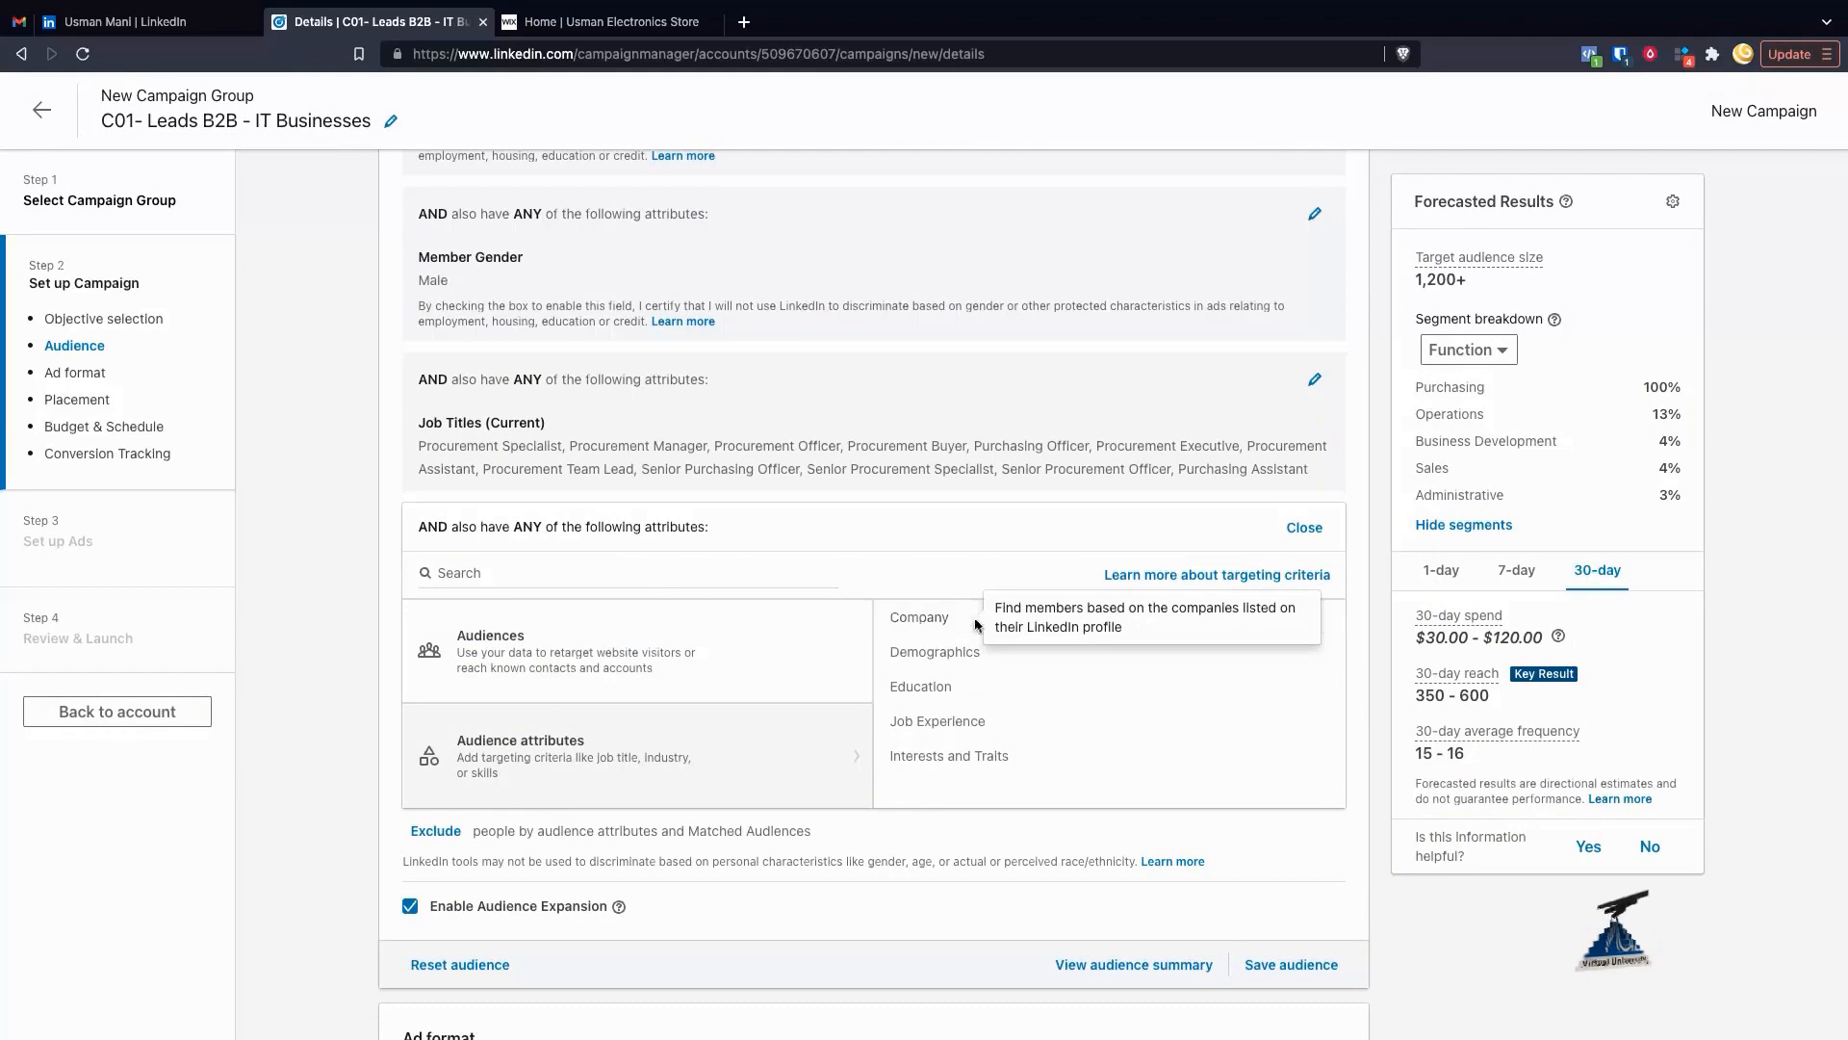
click(922, 618)
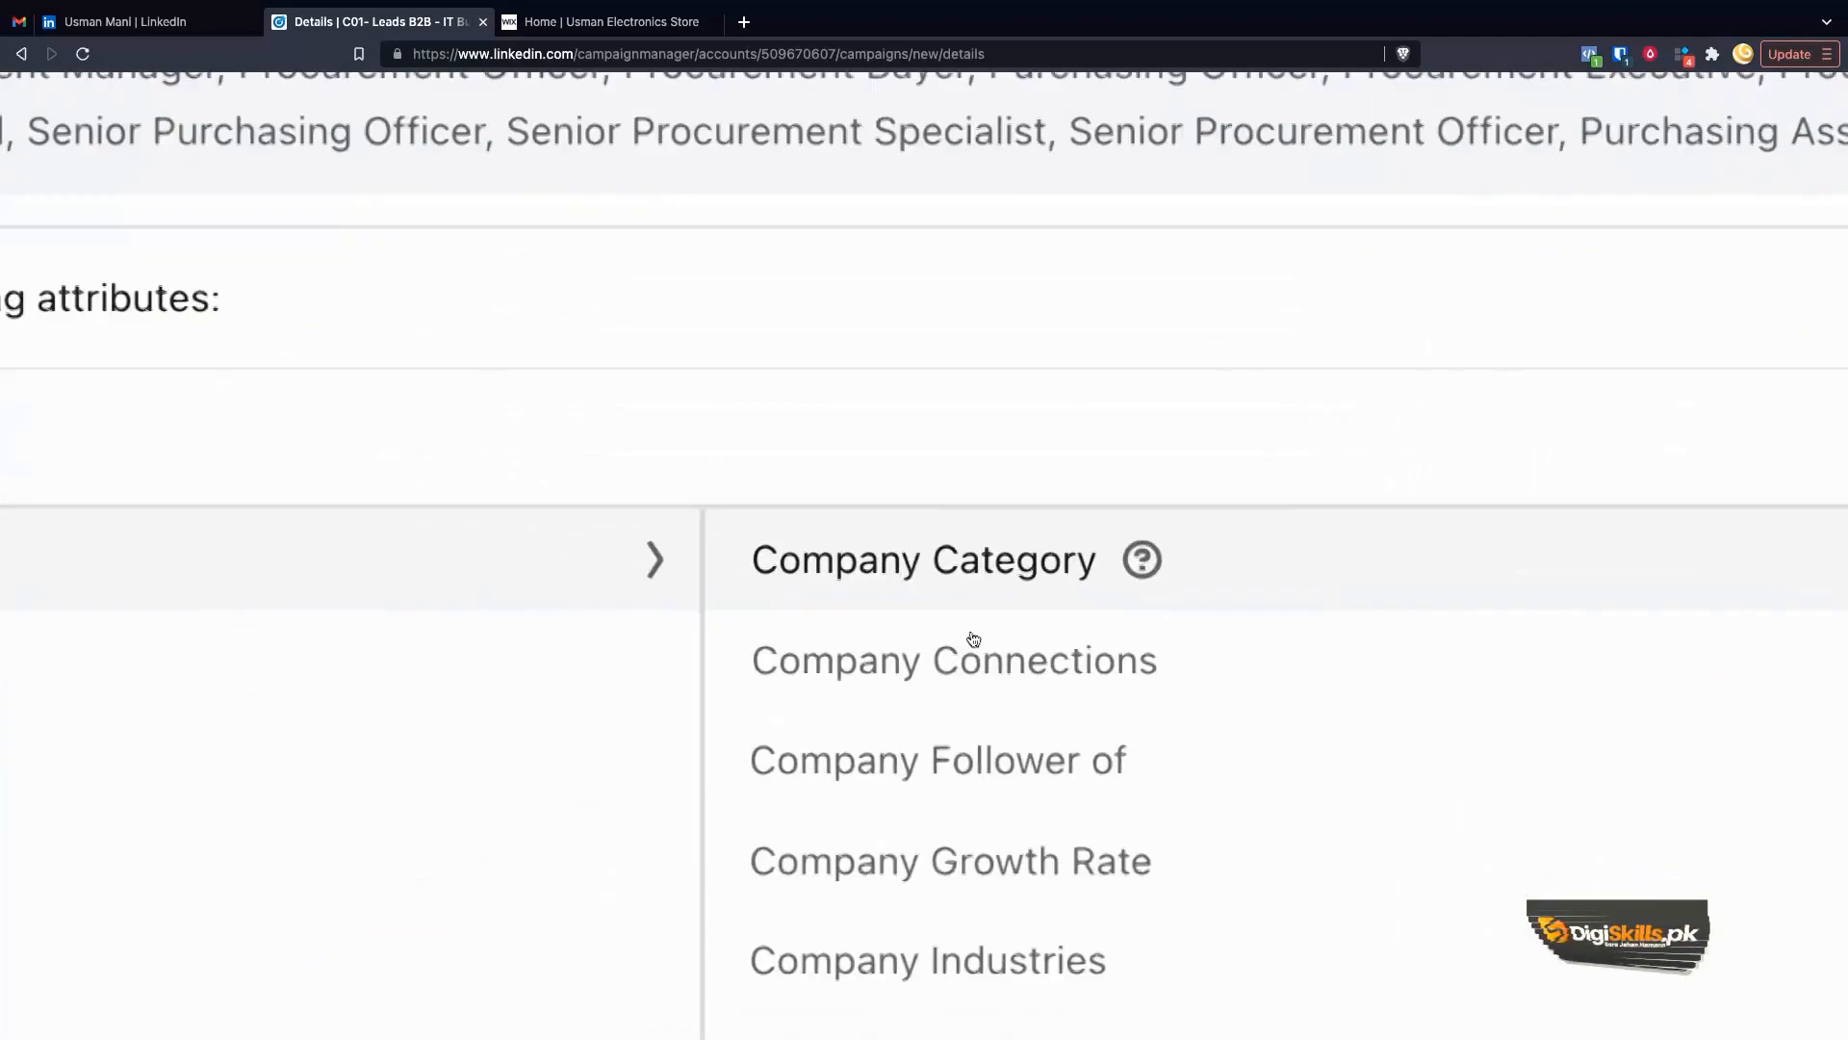
Browse the Company Industries and include Higher Education from the Education industry group
scroll(548, 821, down, 3)
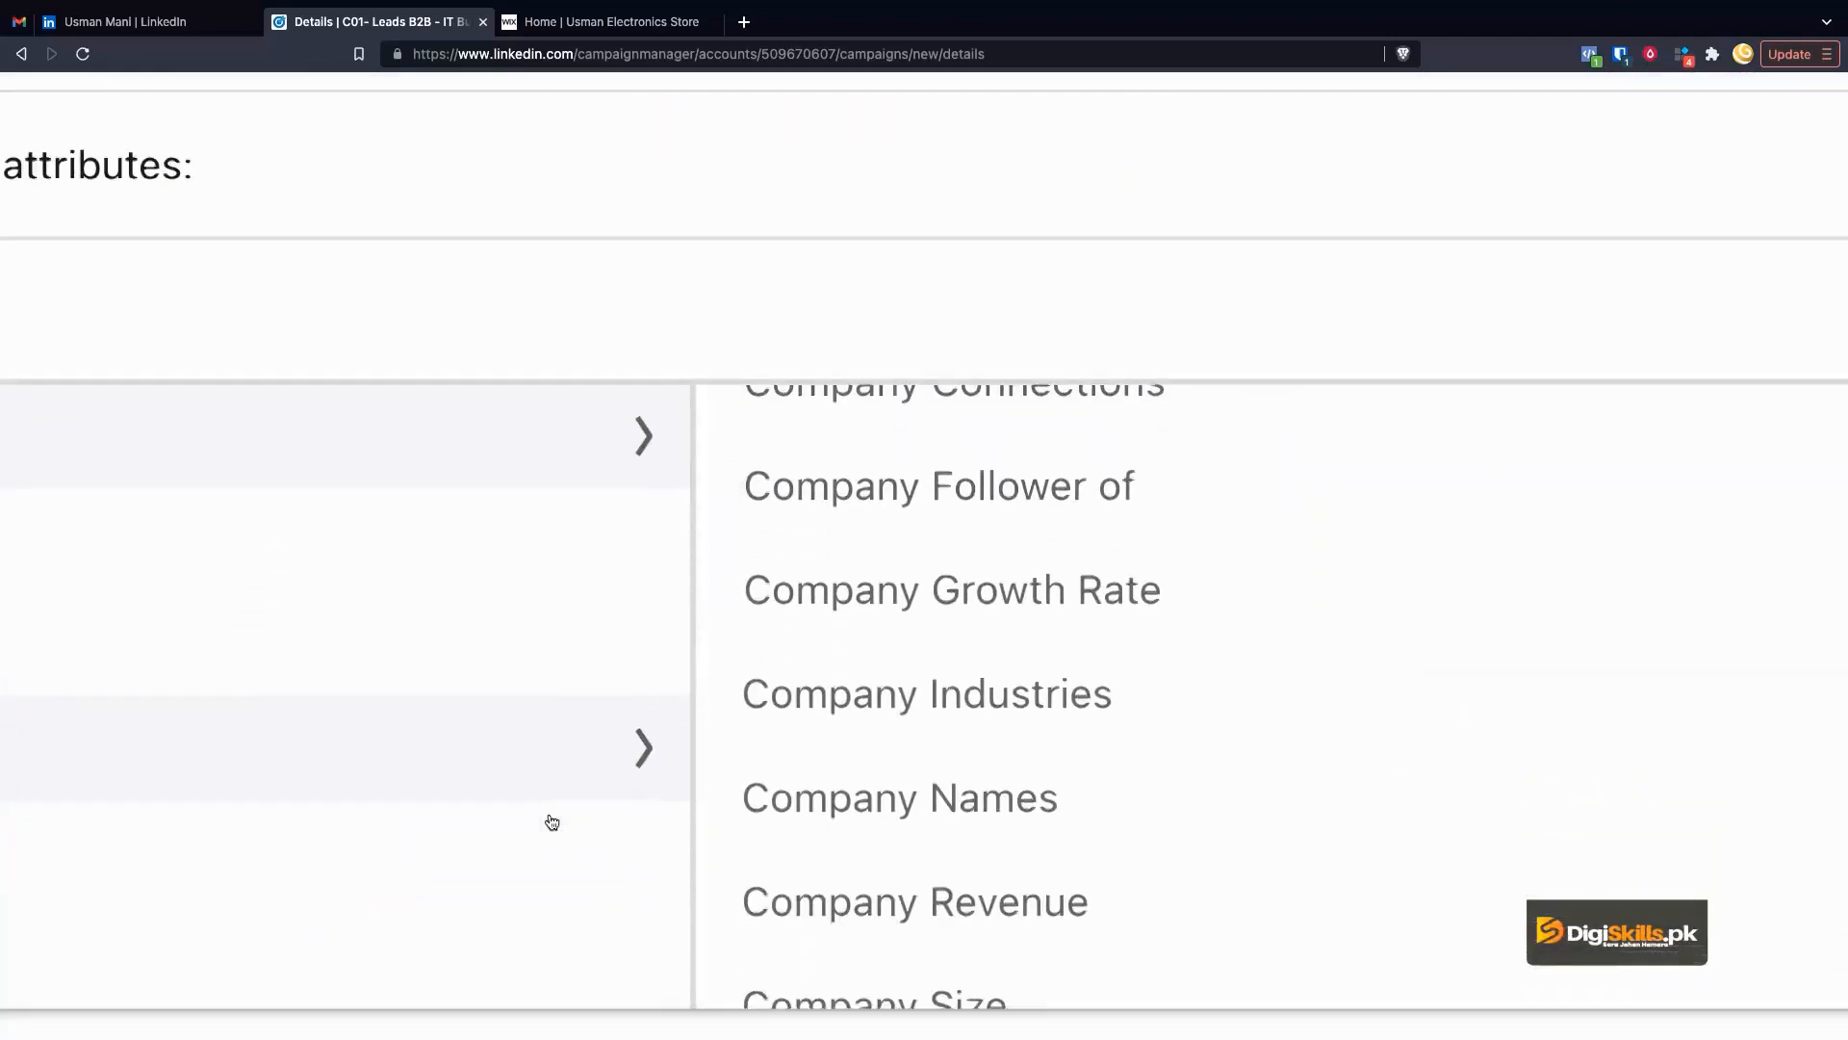
scroll(1003, 614, down, 1)
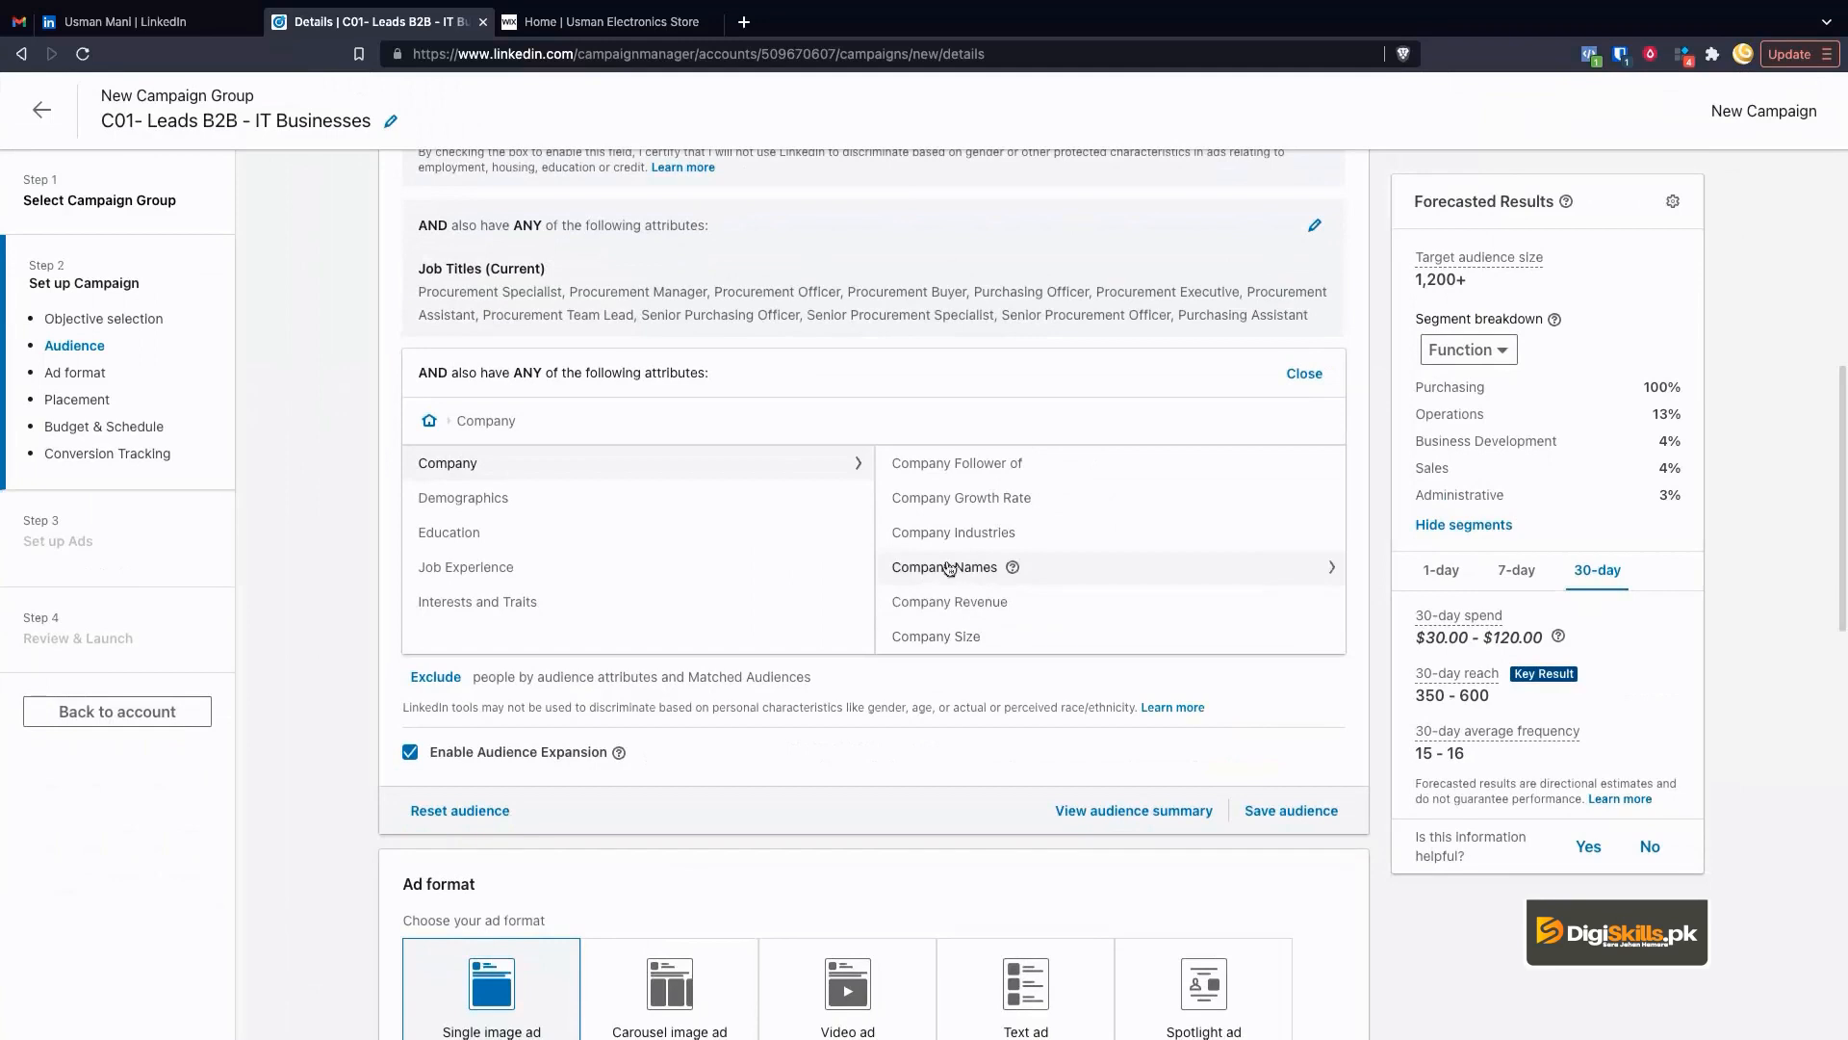
click(934, 534)
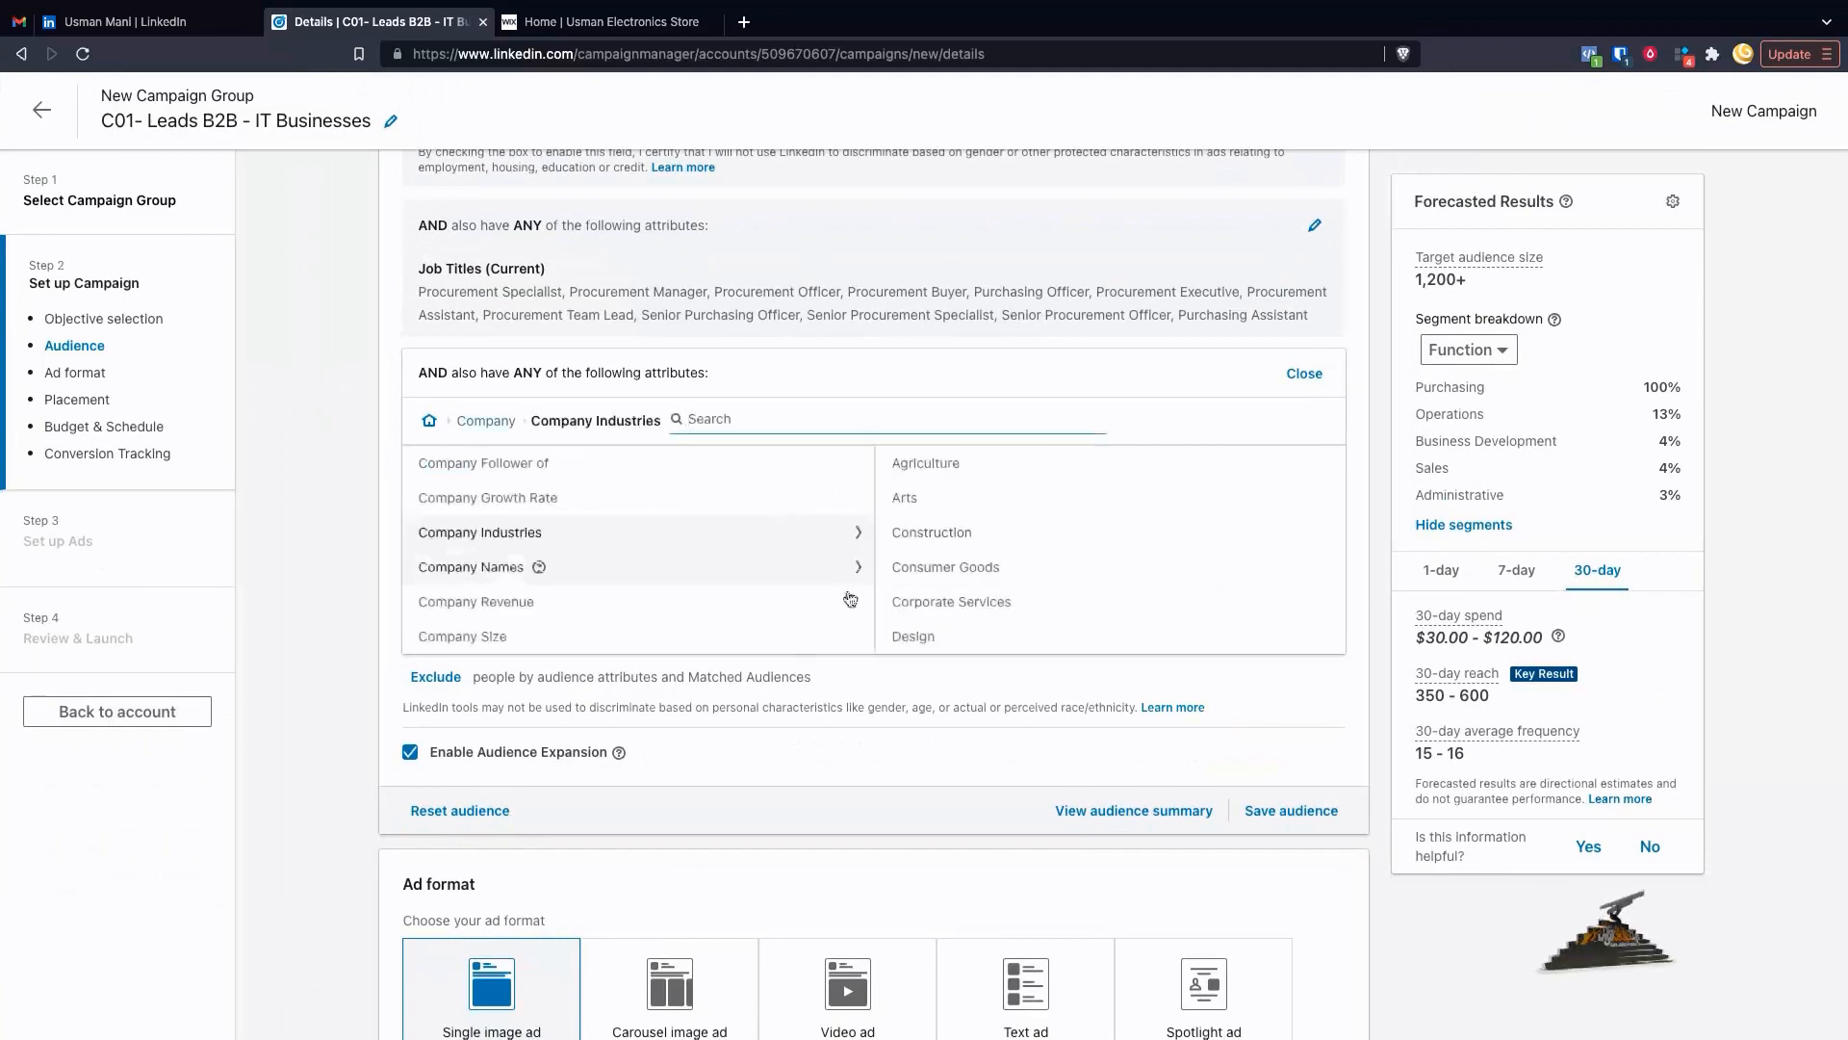
scroll(951, 500, down, 1)
scroll(951, 501, up, 1)
scroll(951, 500, down, 1)
scroll(951, 520, down, 3)
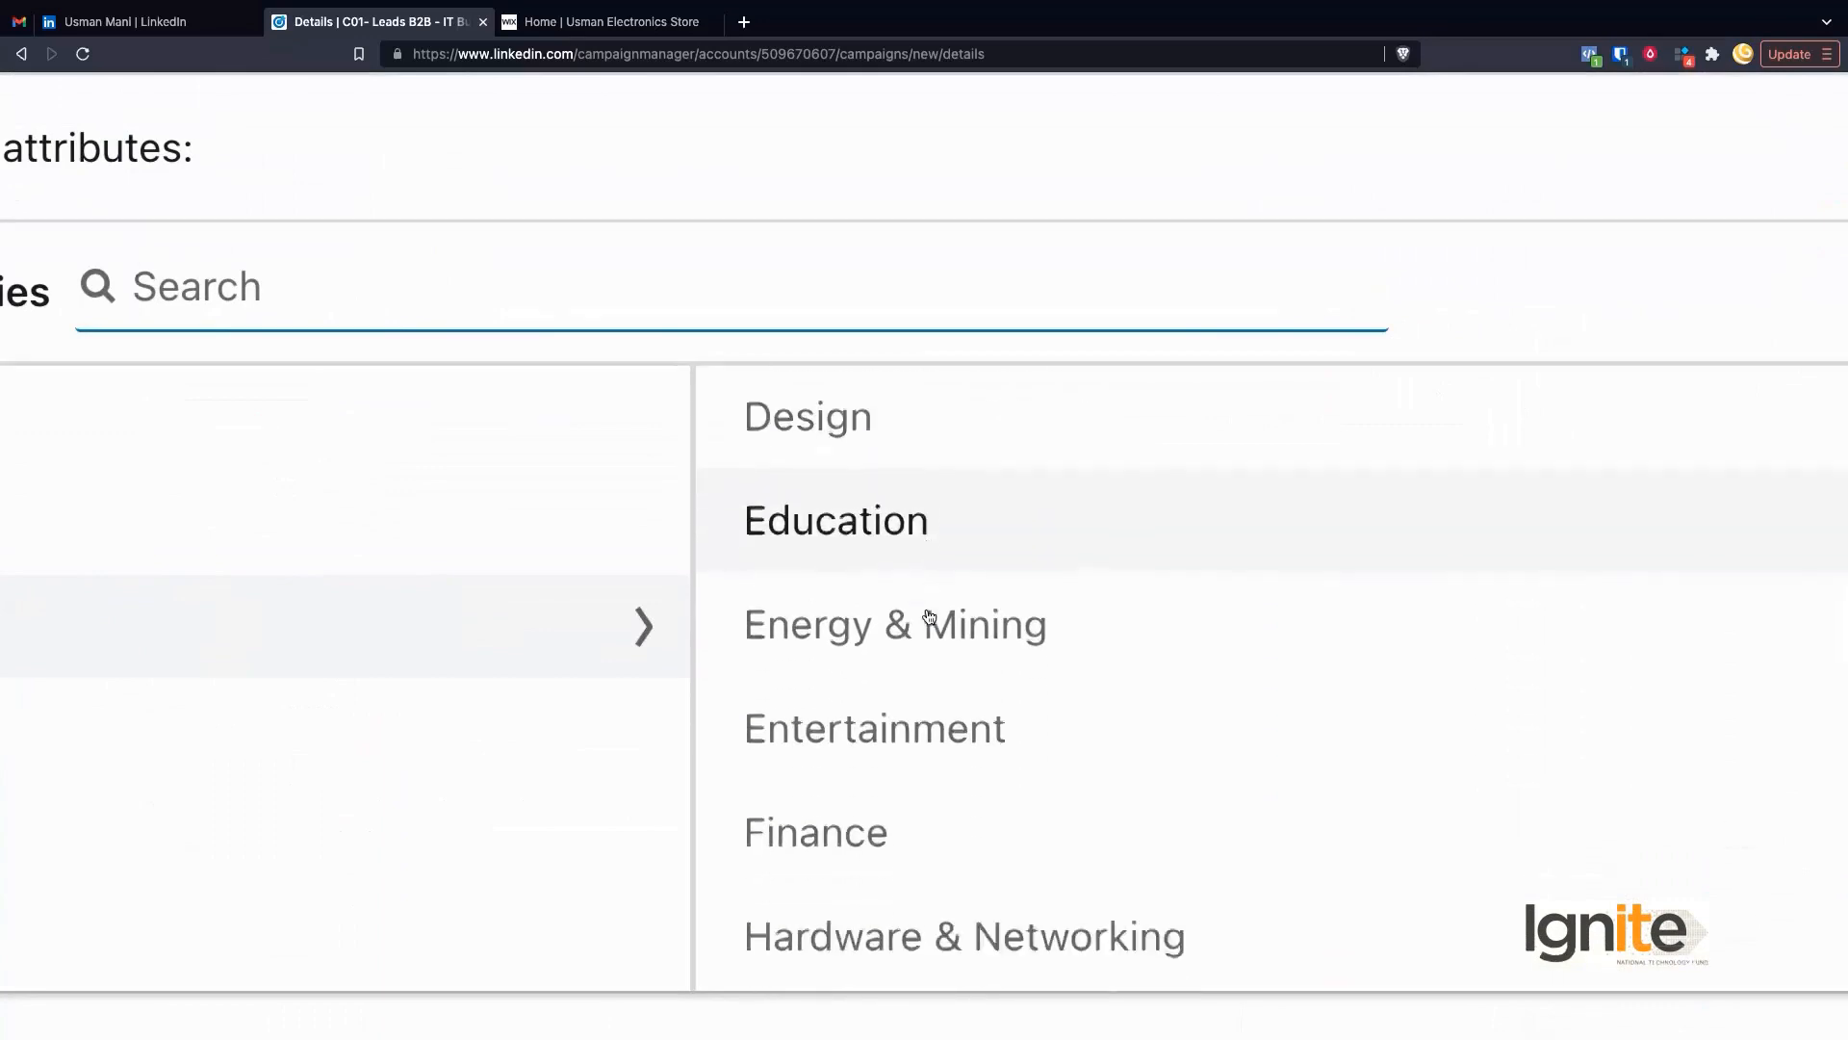
scroll(928, 617, up, 1)
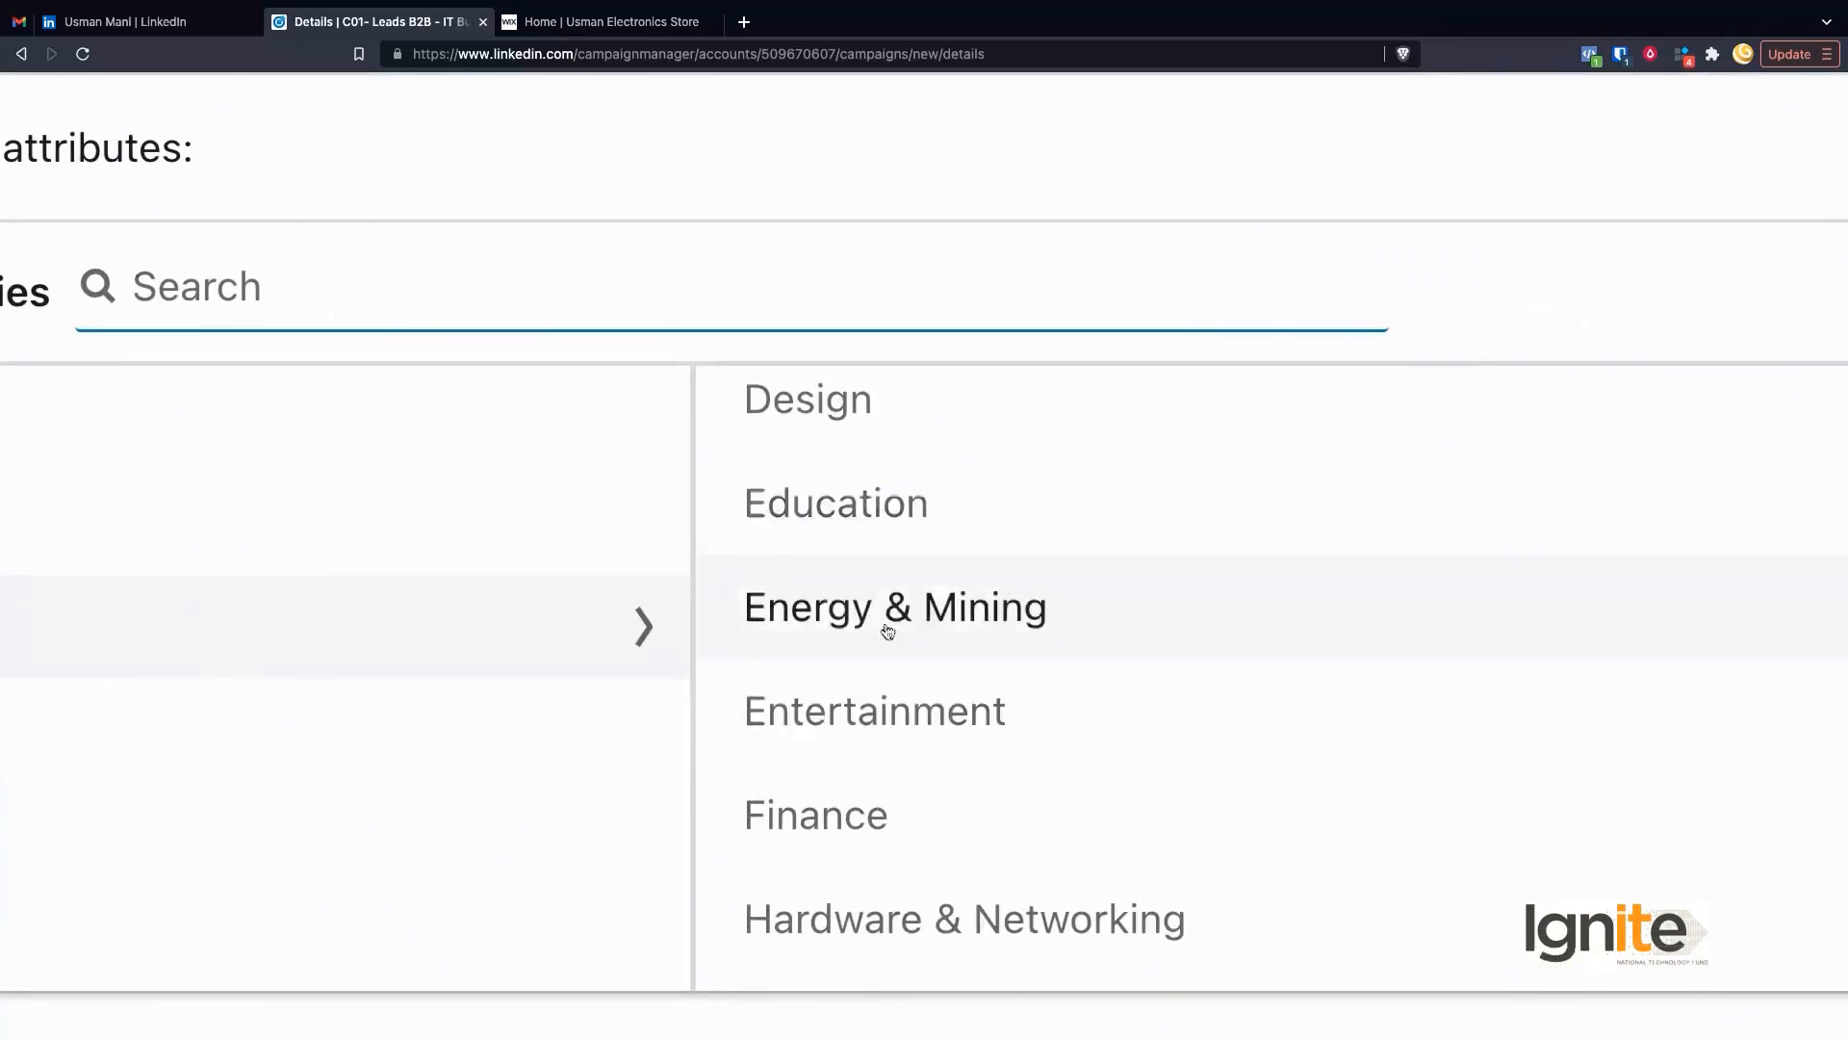
click(887, 522)
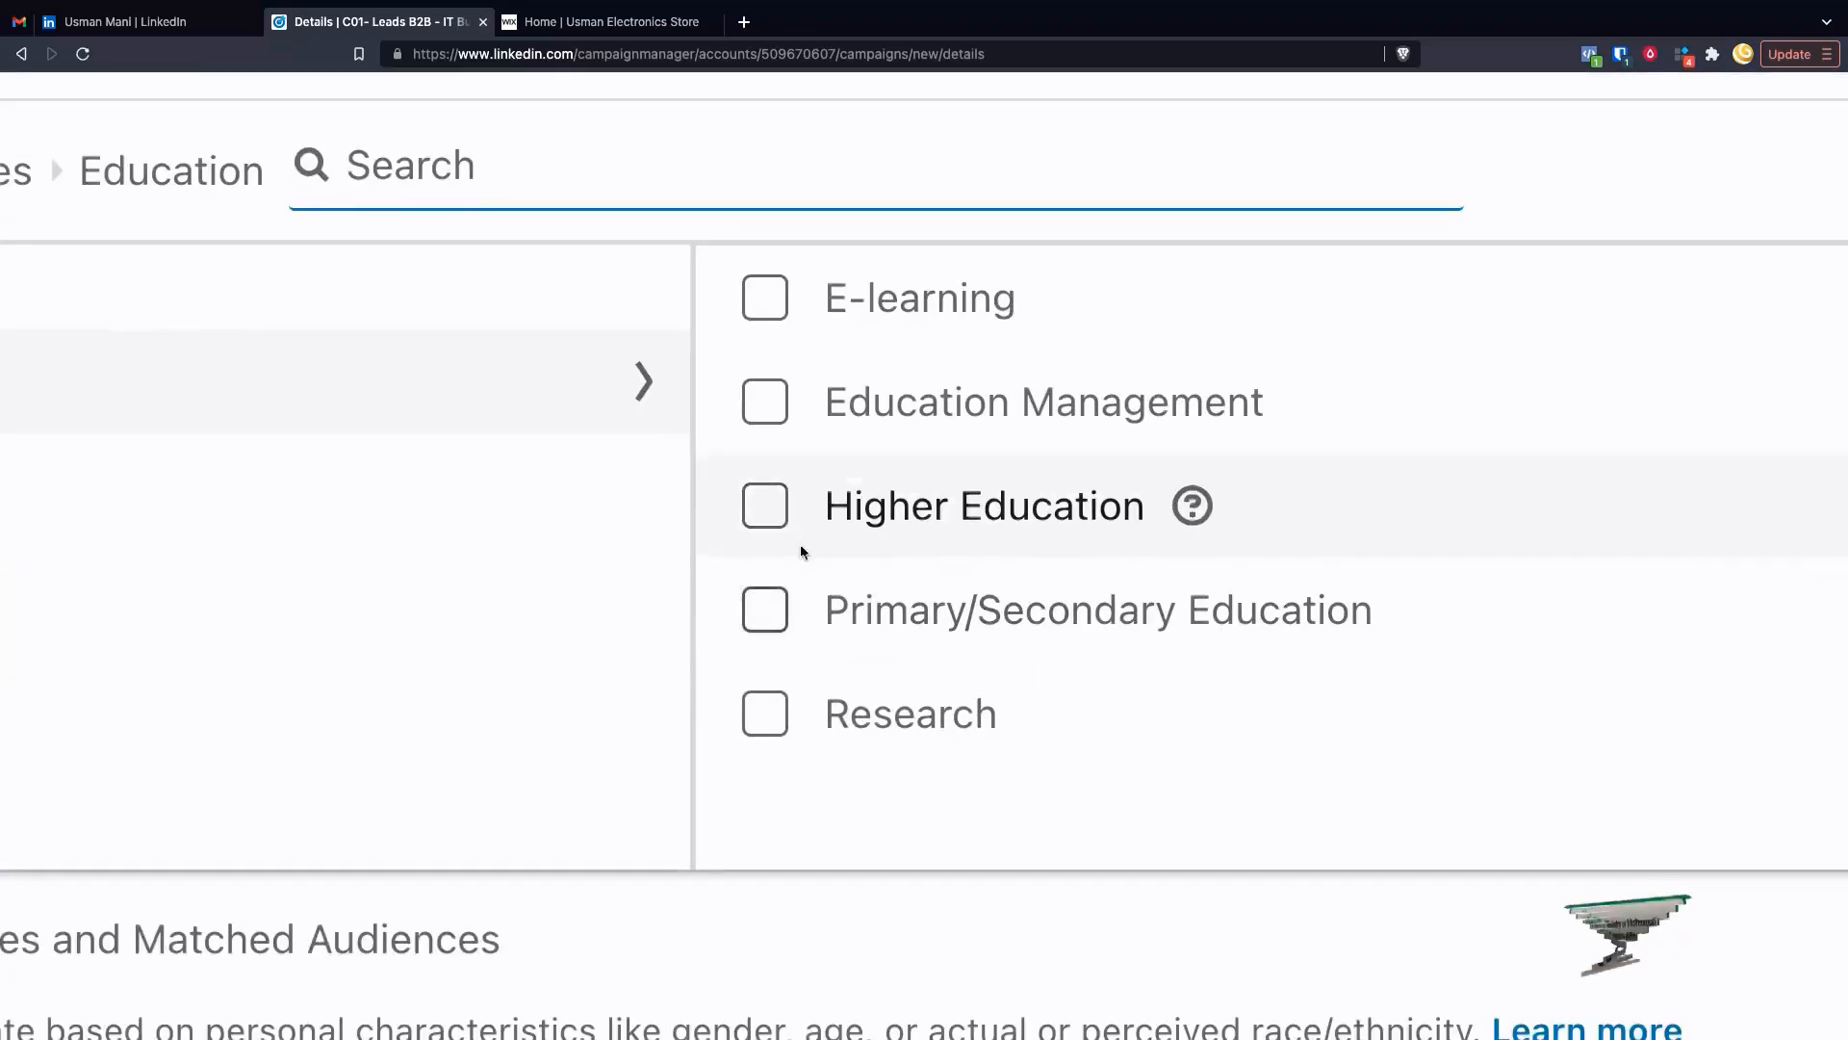
click(776, 525)
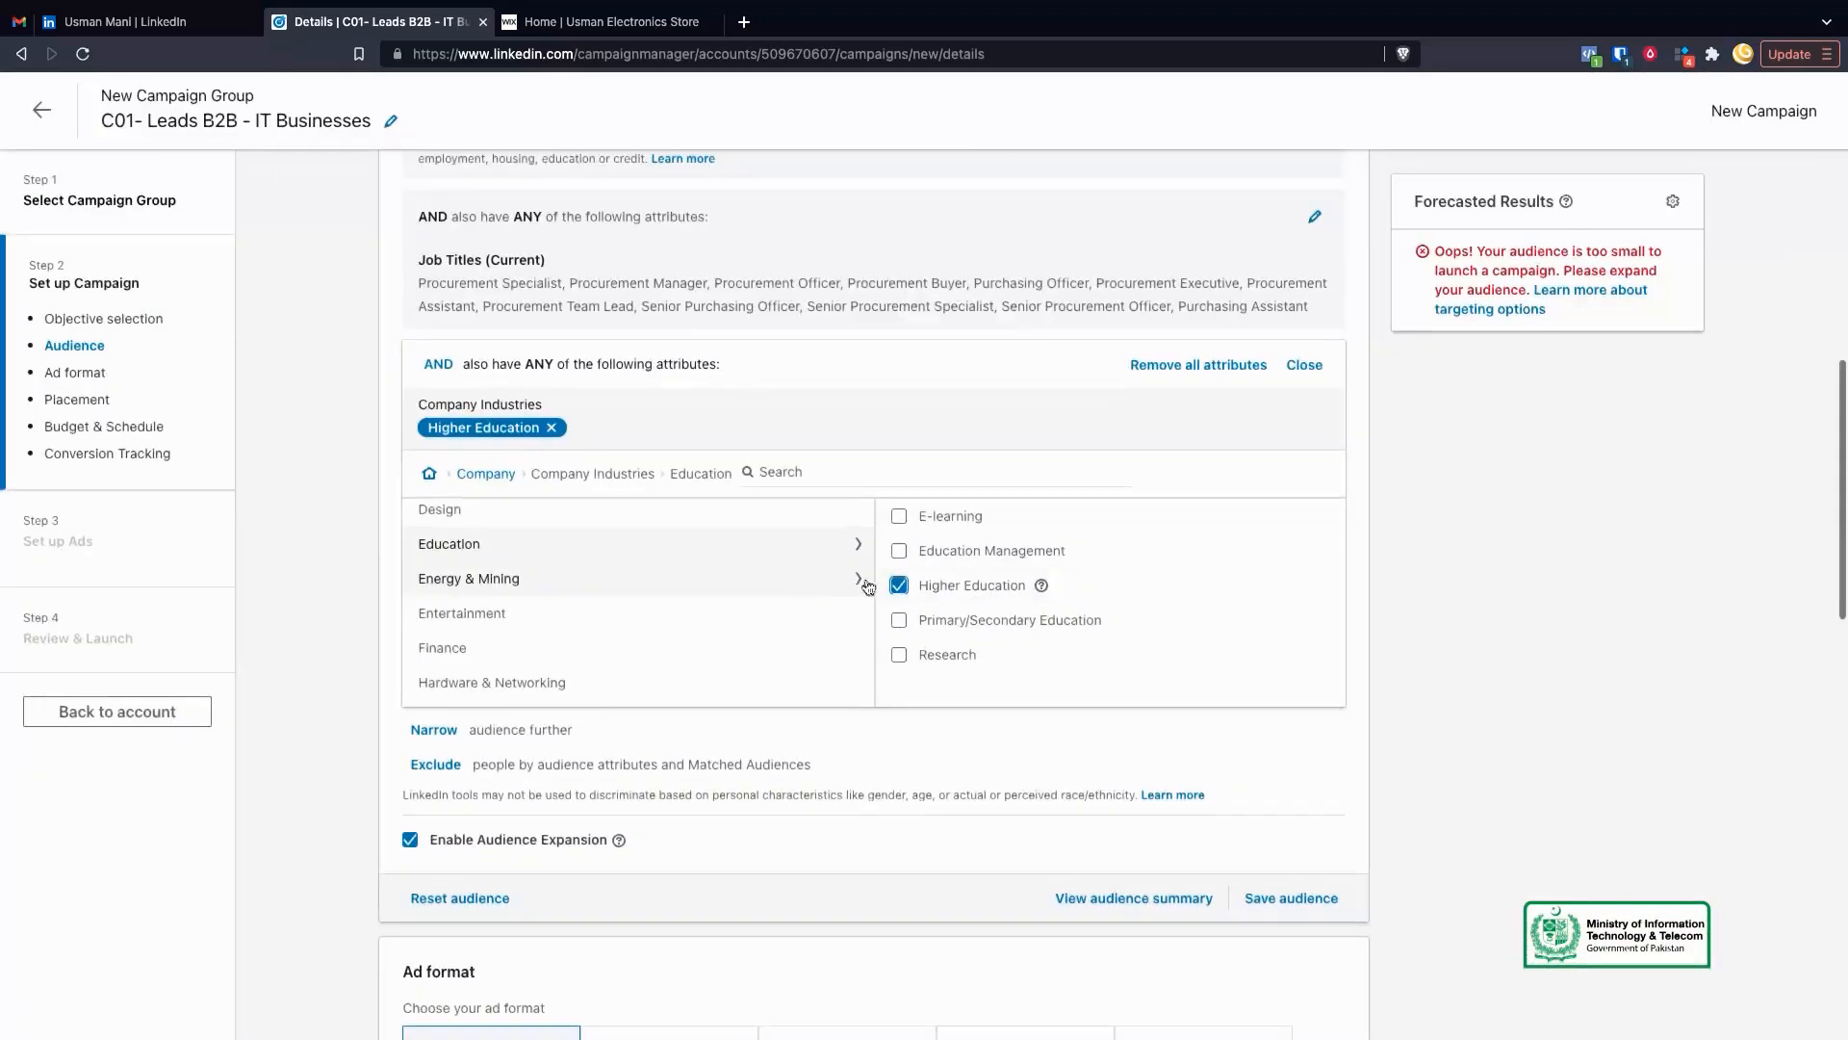
Add Computer & Network Security, Computer Software, Information Technology & Services and Internet from Software & IT Services, and finish editing the condition
scroll(502, 642, down, 5)
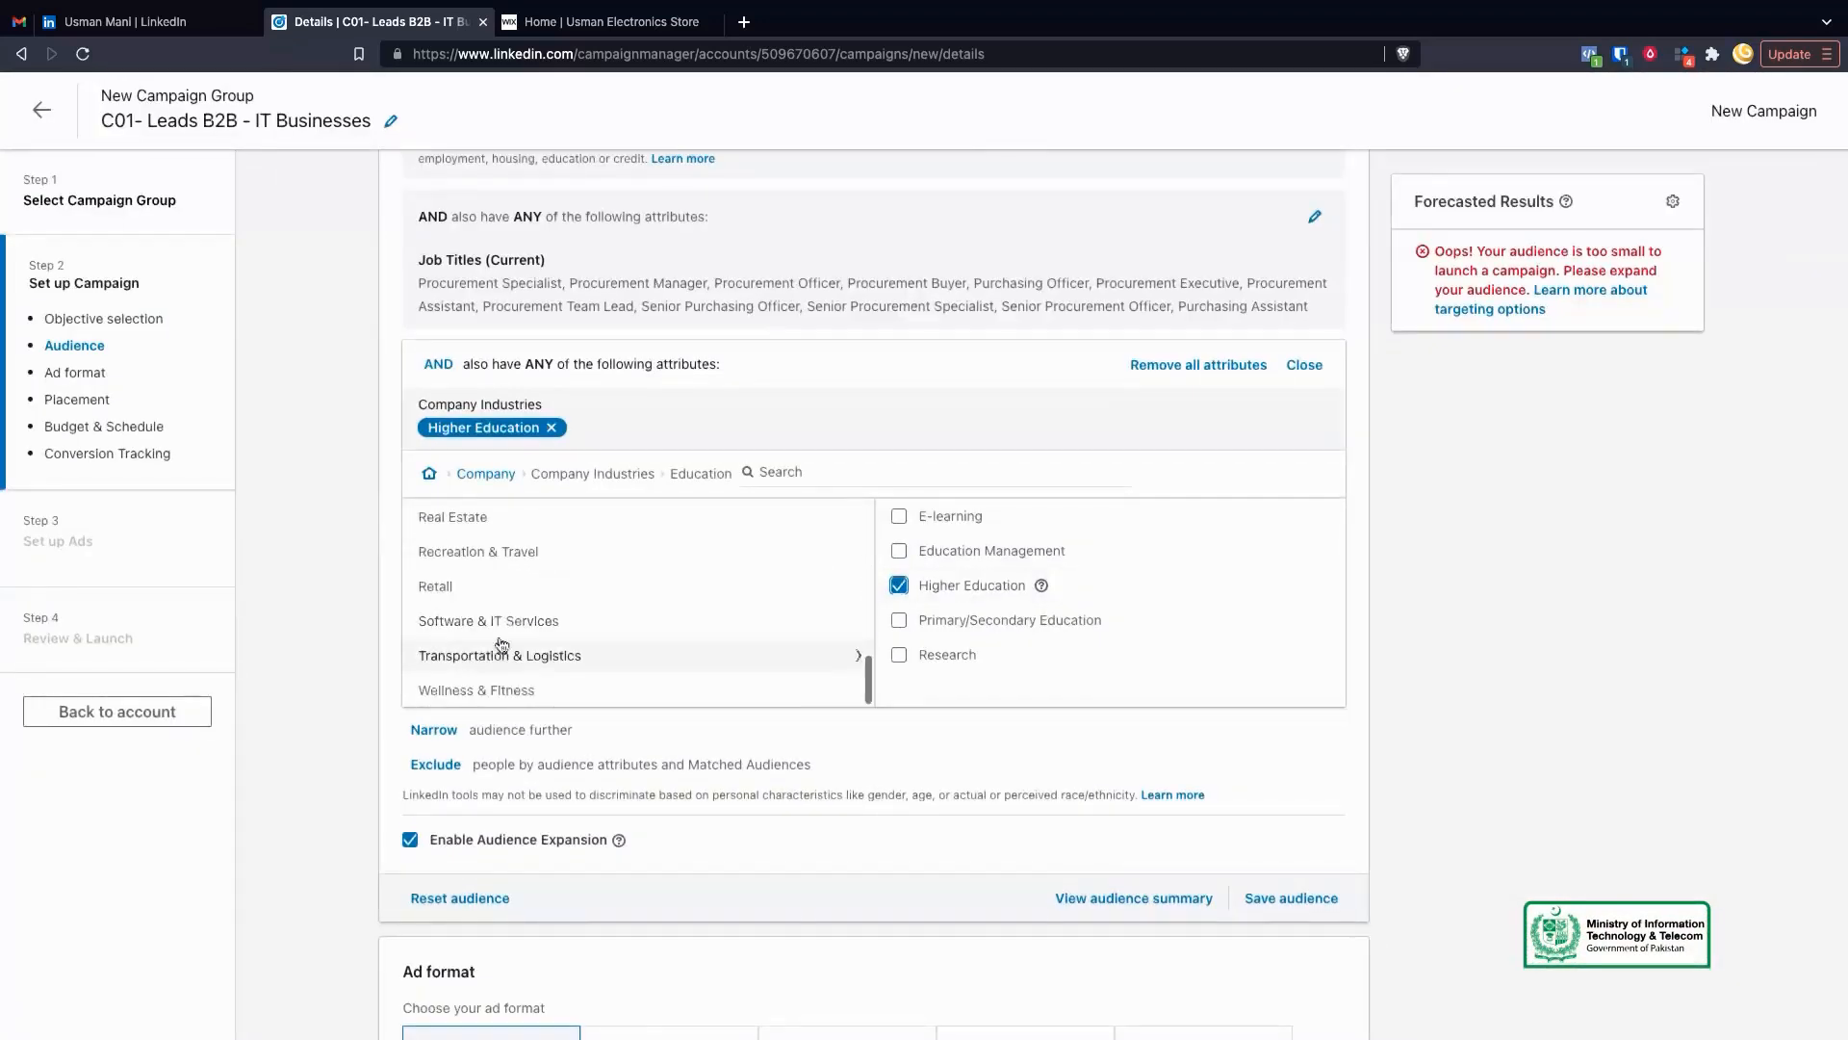
click(504, 622)
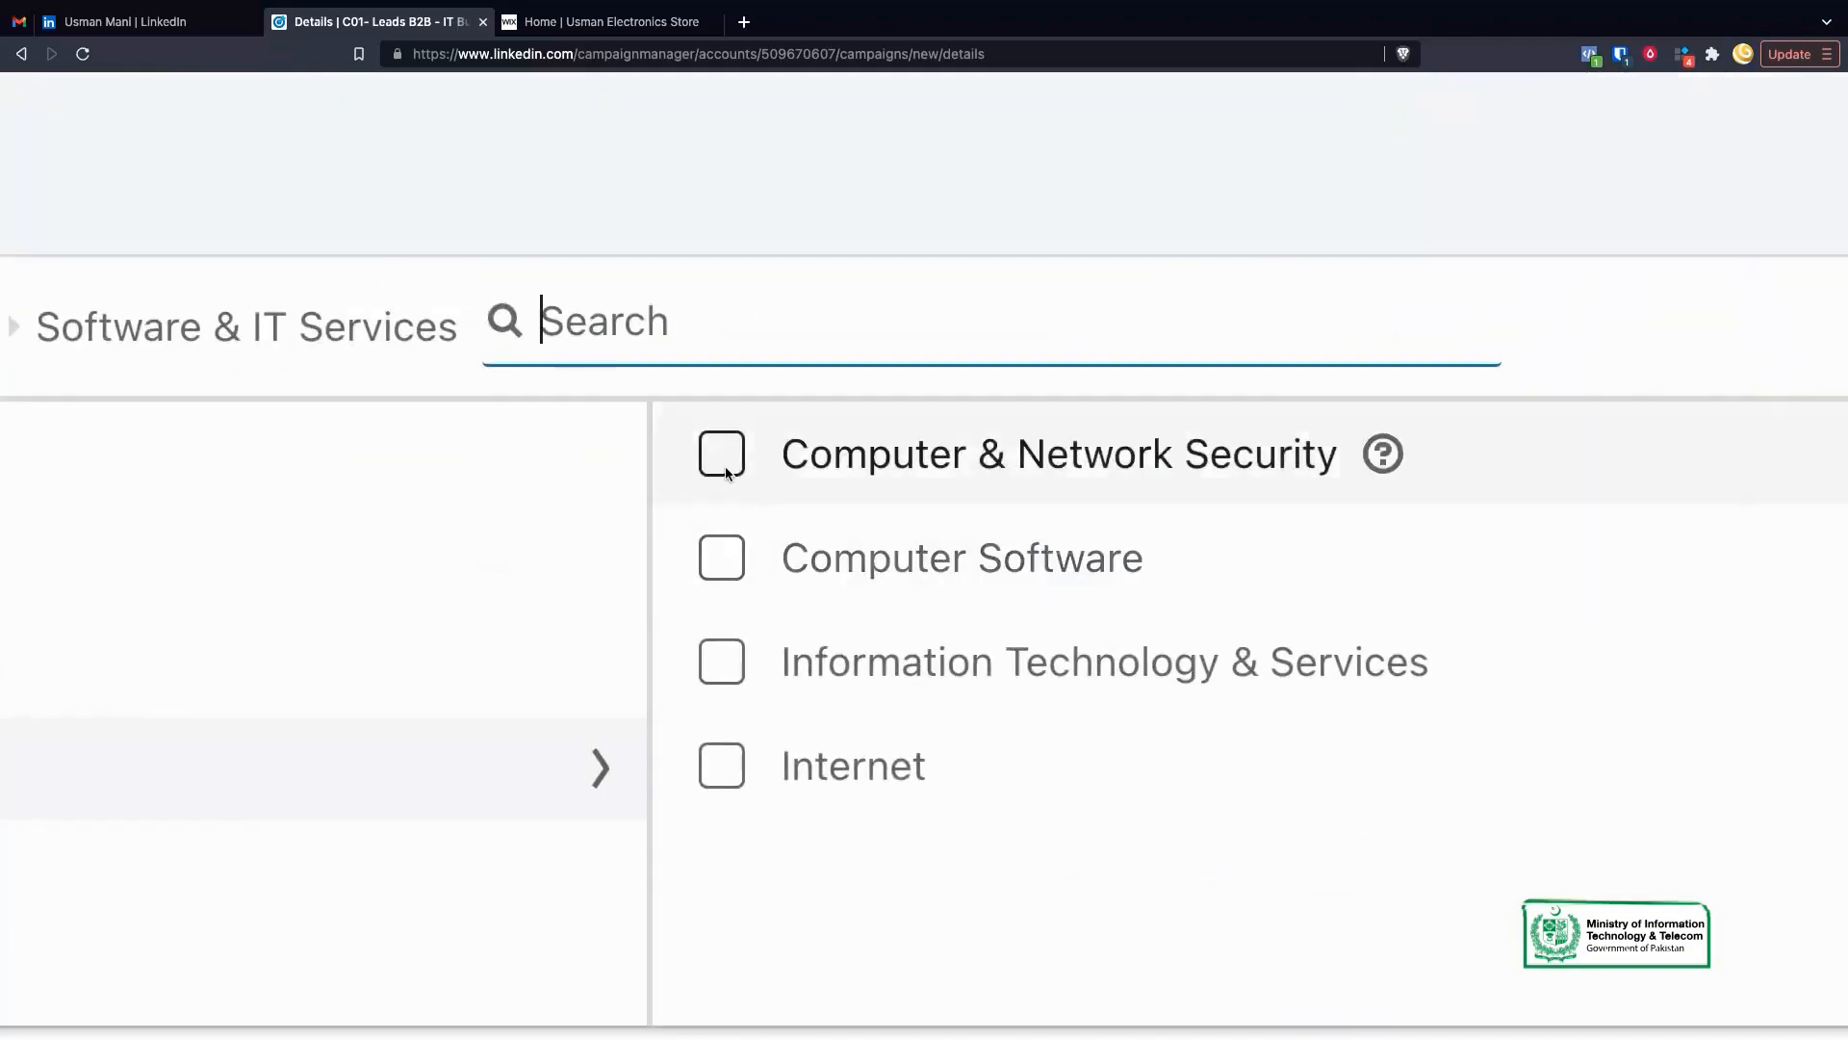
click(722, 453)
click(722, 557)
click(722, 661)
click(722, 765)
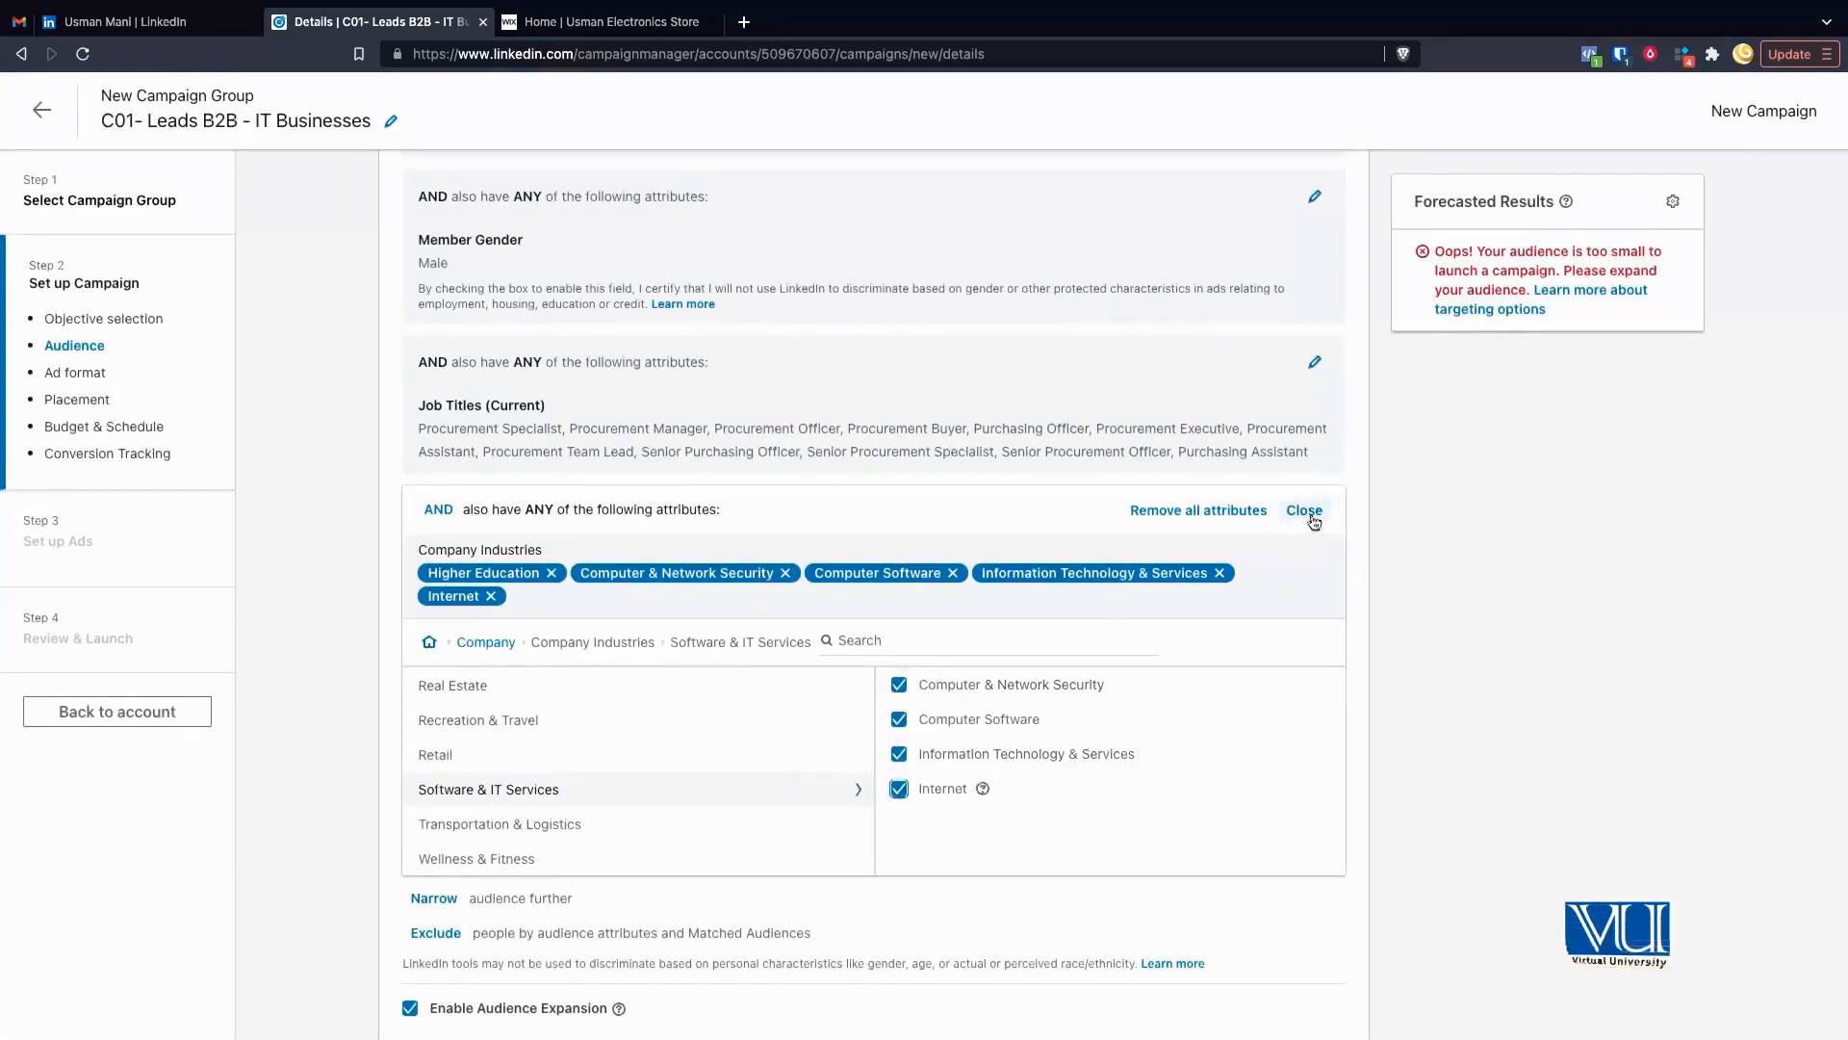
click(1304, 511)
Review the age, gender, job title and company industry criteria of the audience and check the Forecasted Results
scroll(634, 622, up, 2)
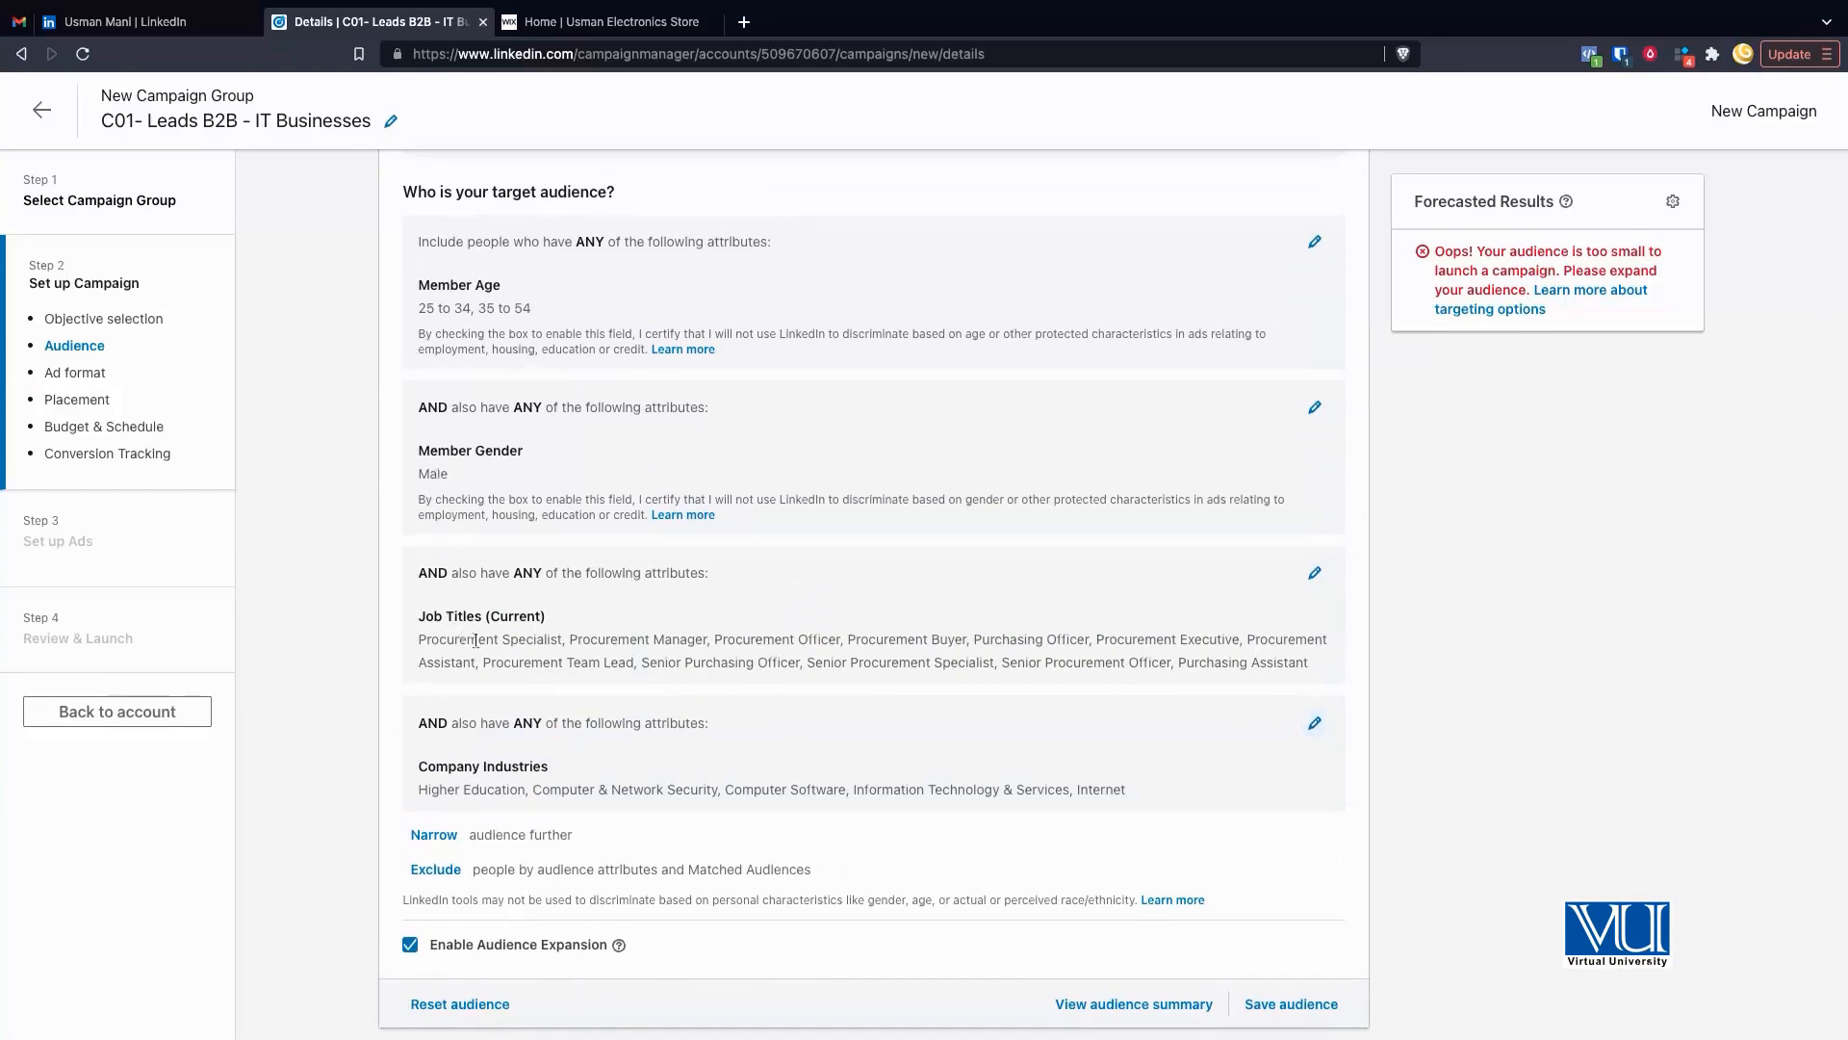
drag(632, 639, 742, 657)
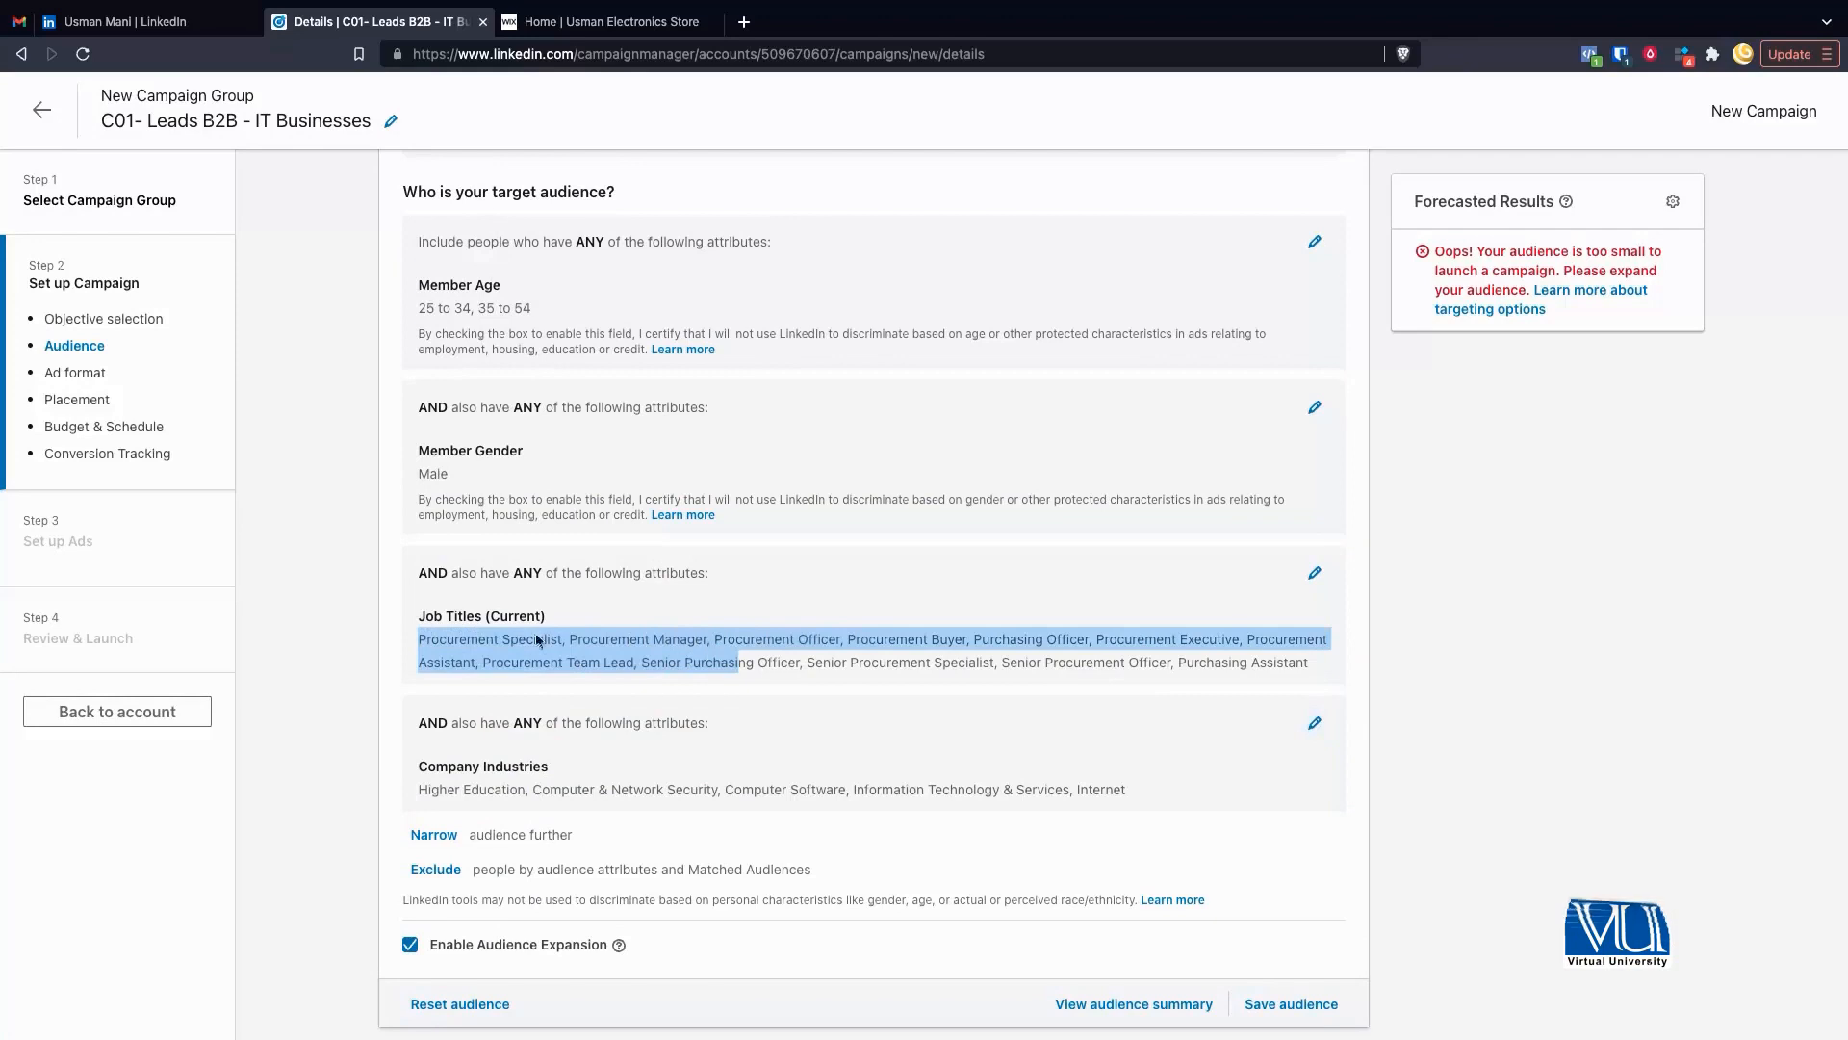
drag(429, 789, 1126, 791)
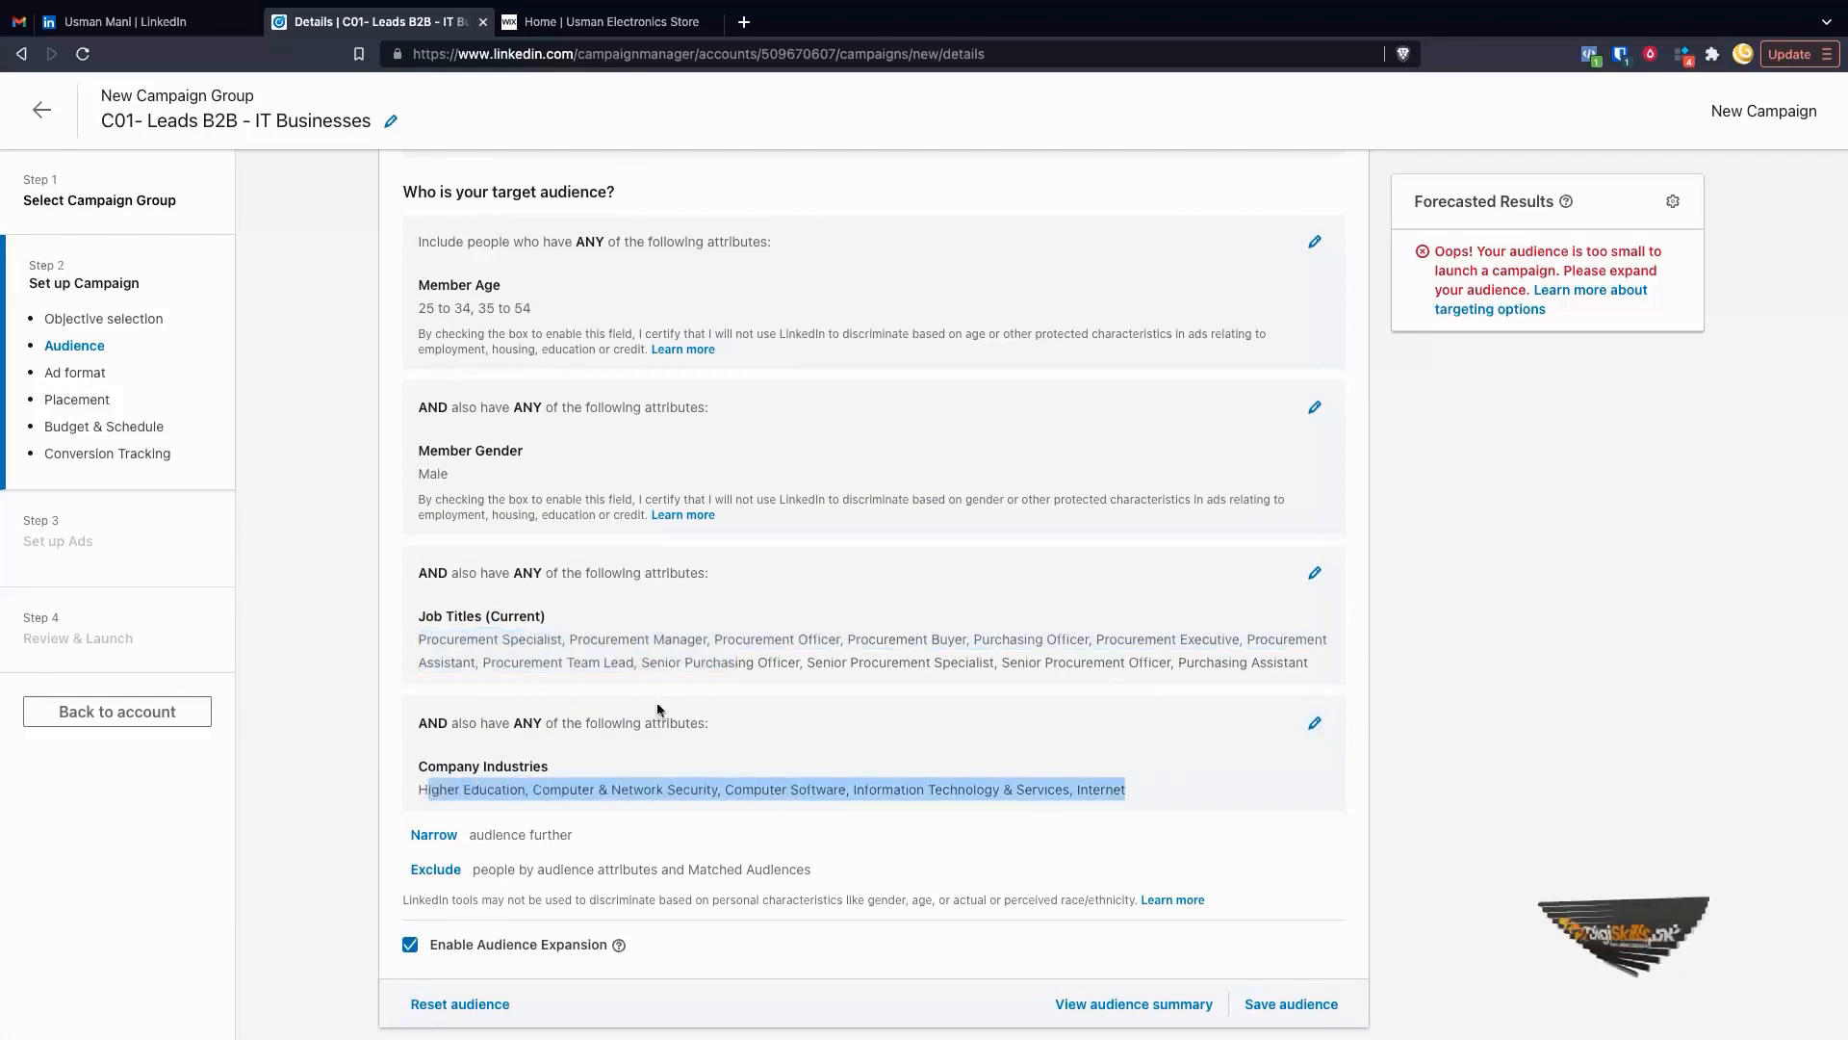
scroll(641, 737, up, 1)
scroll(641, 737, down, 1)
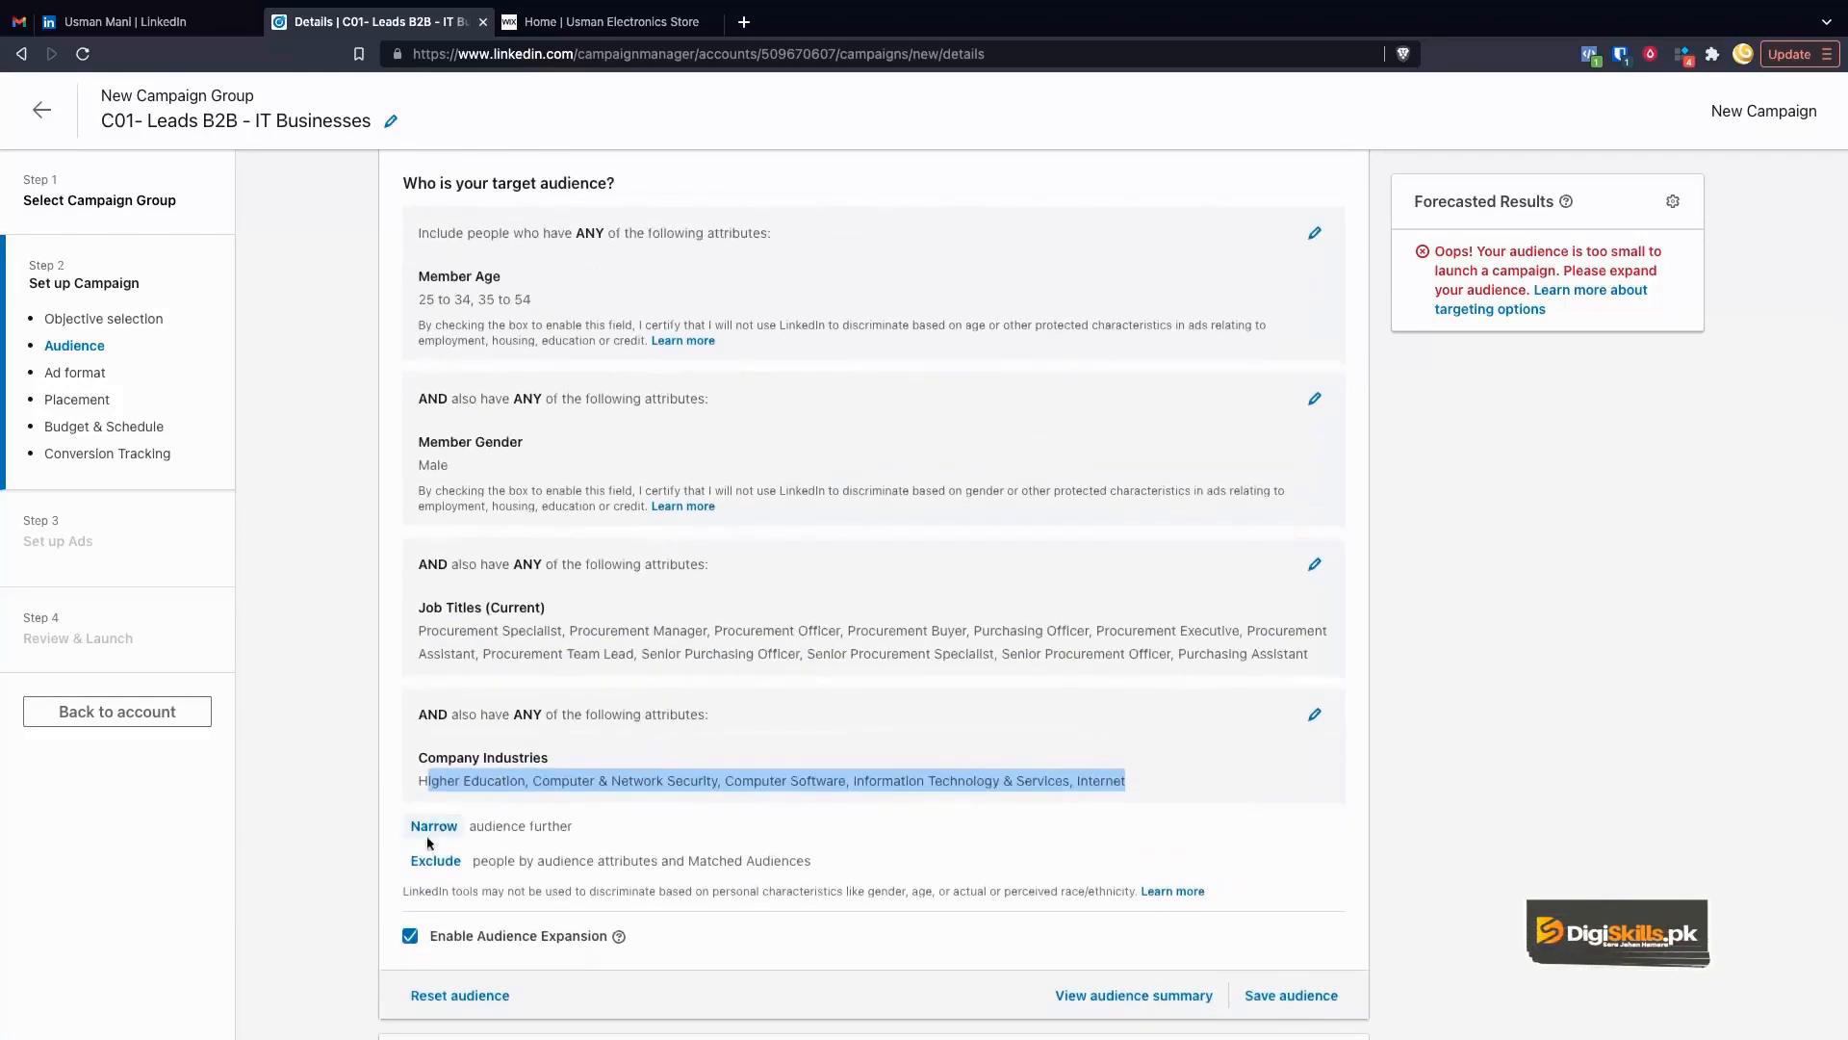
scroll(534, 741, down, 3)
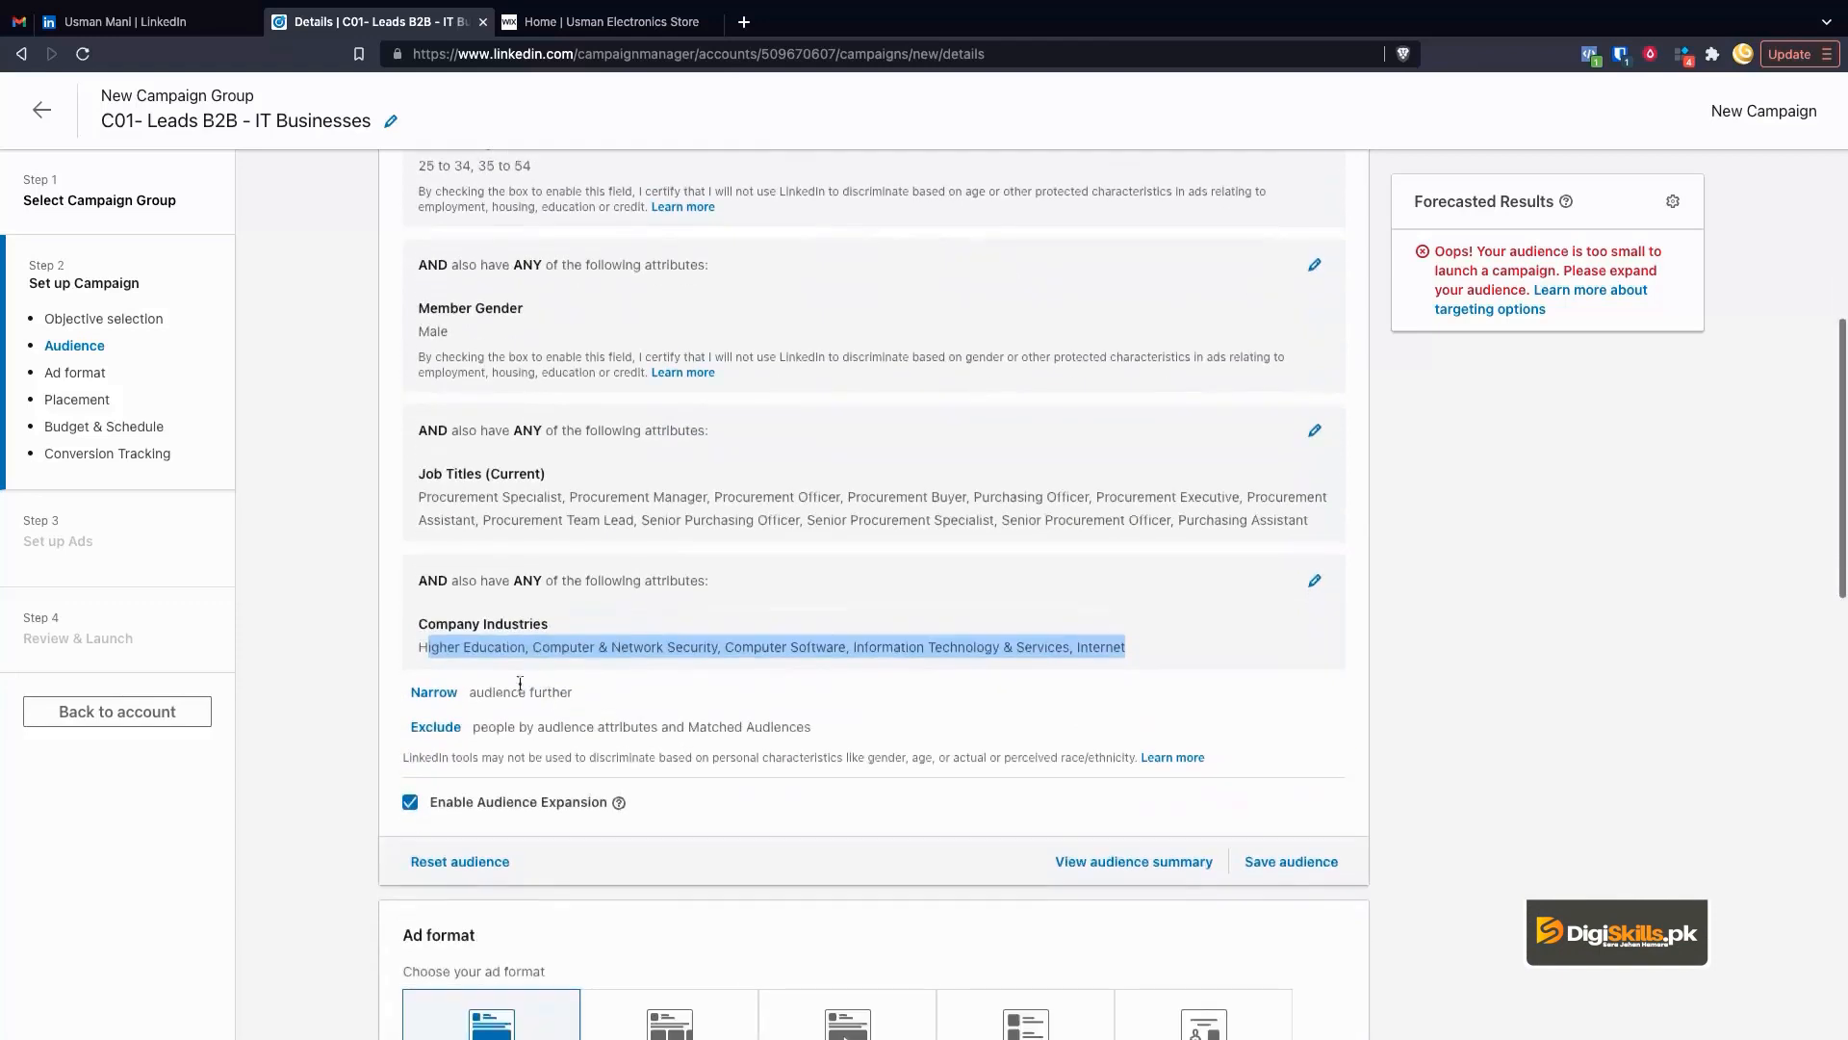
click(560, 699)
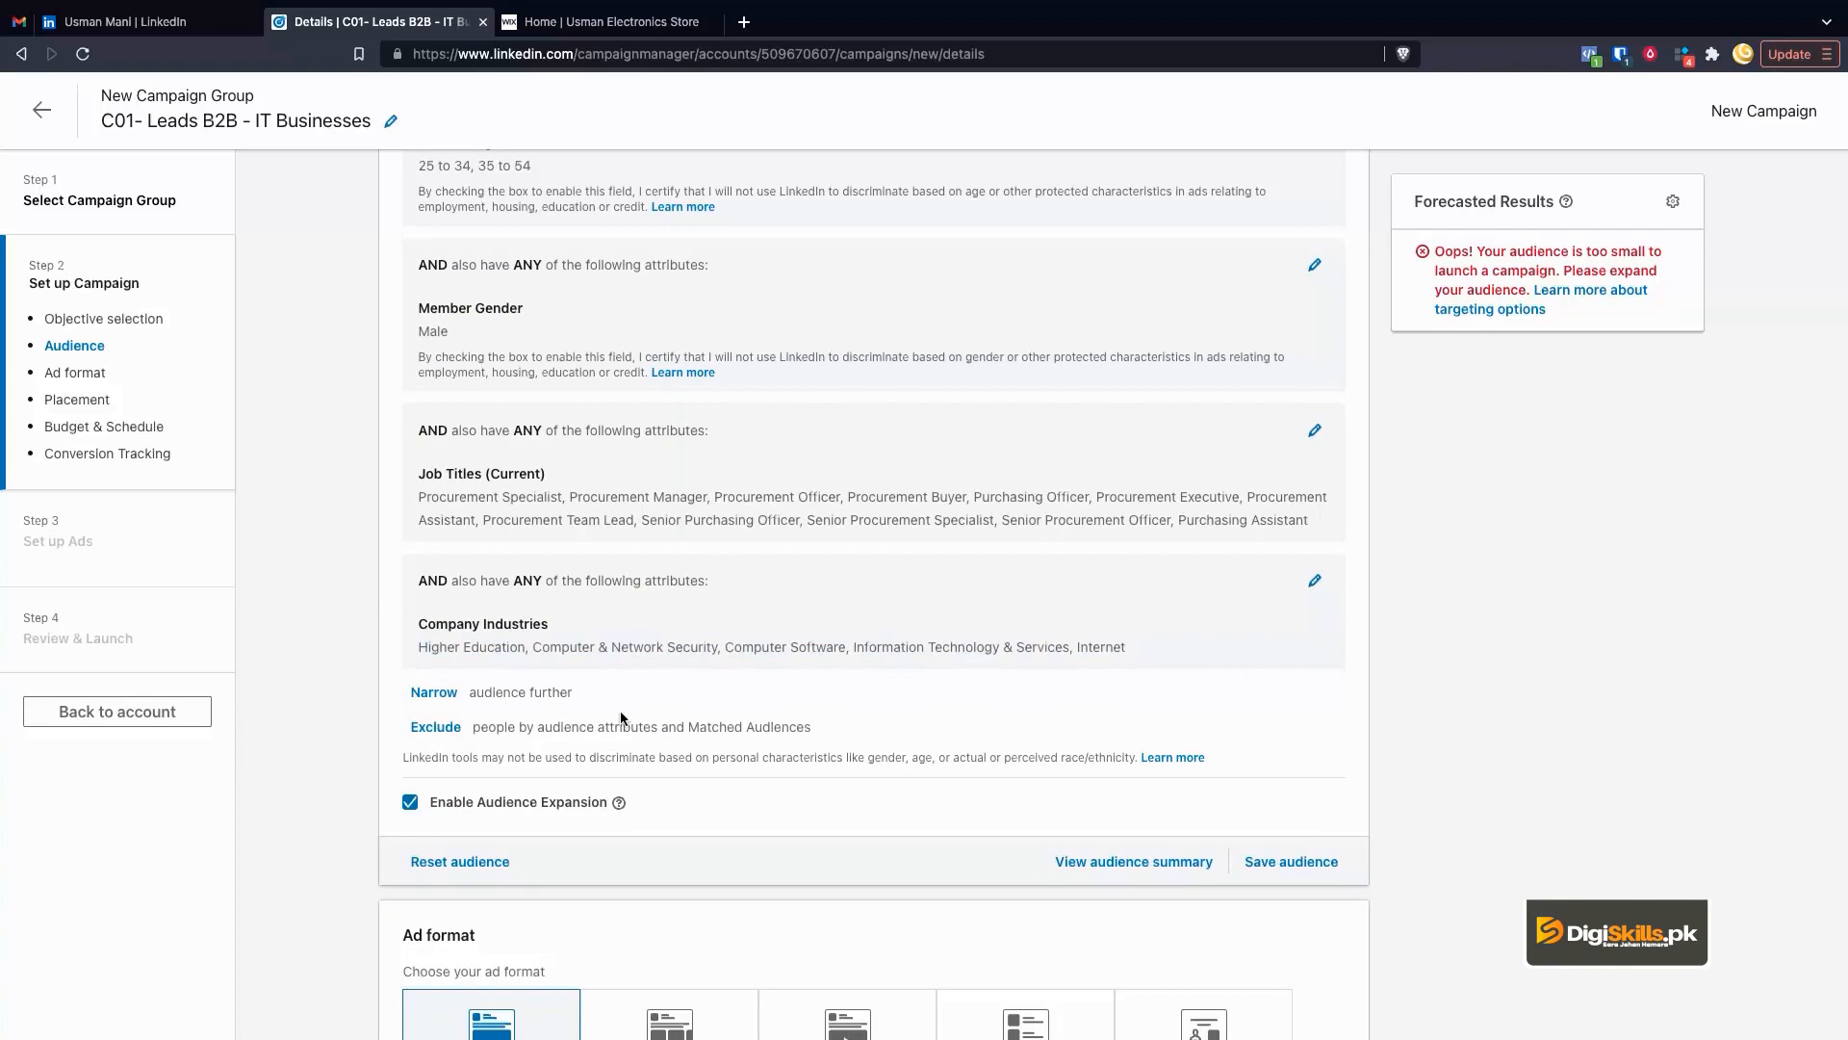
scroll(758, 575, up, 5)
scroll(757, 575, up, 2)
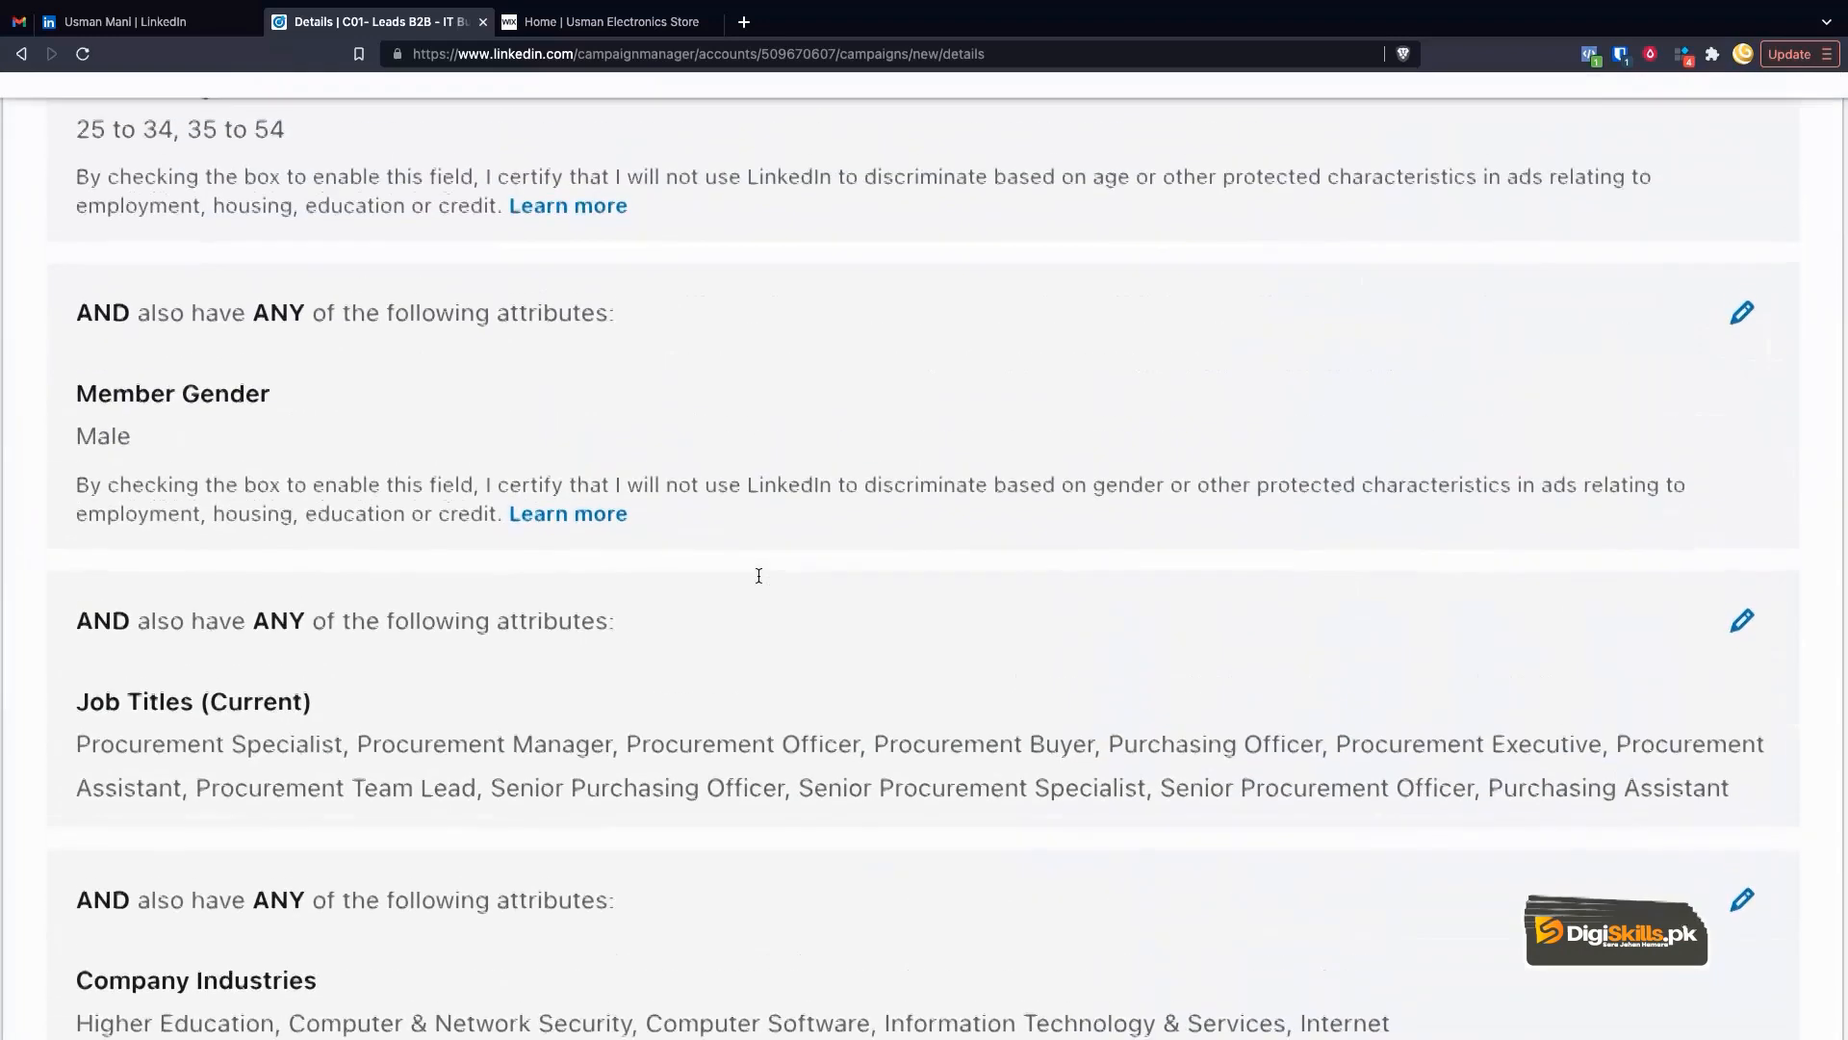
scroll(757, 575, down, 4)
scroll(758, 577, up, 3)
scroll(759, 578, right, 10)
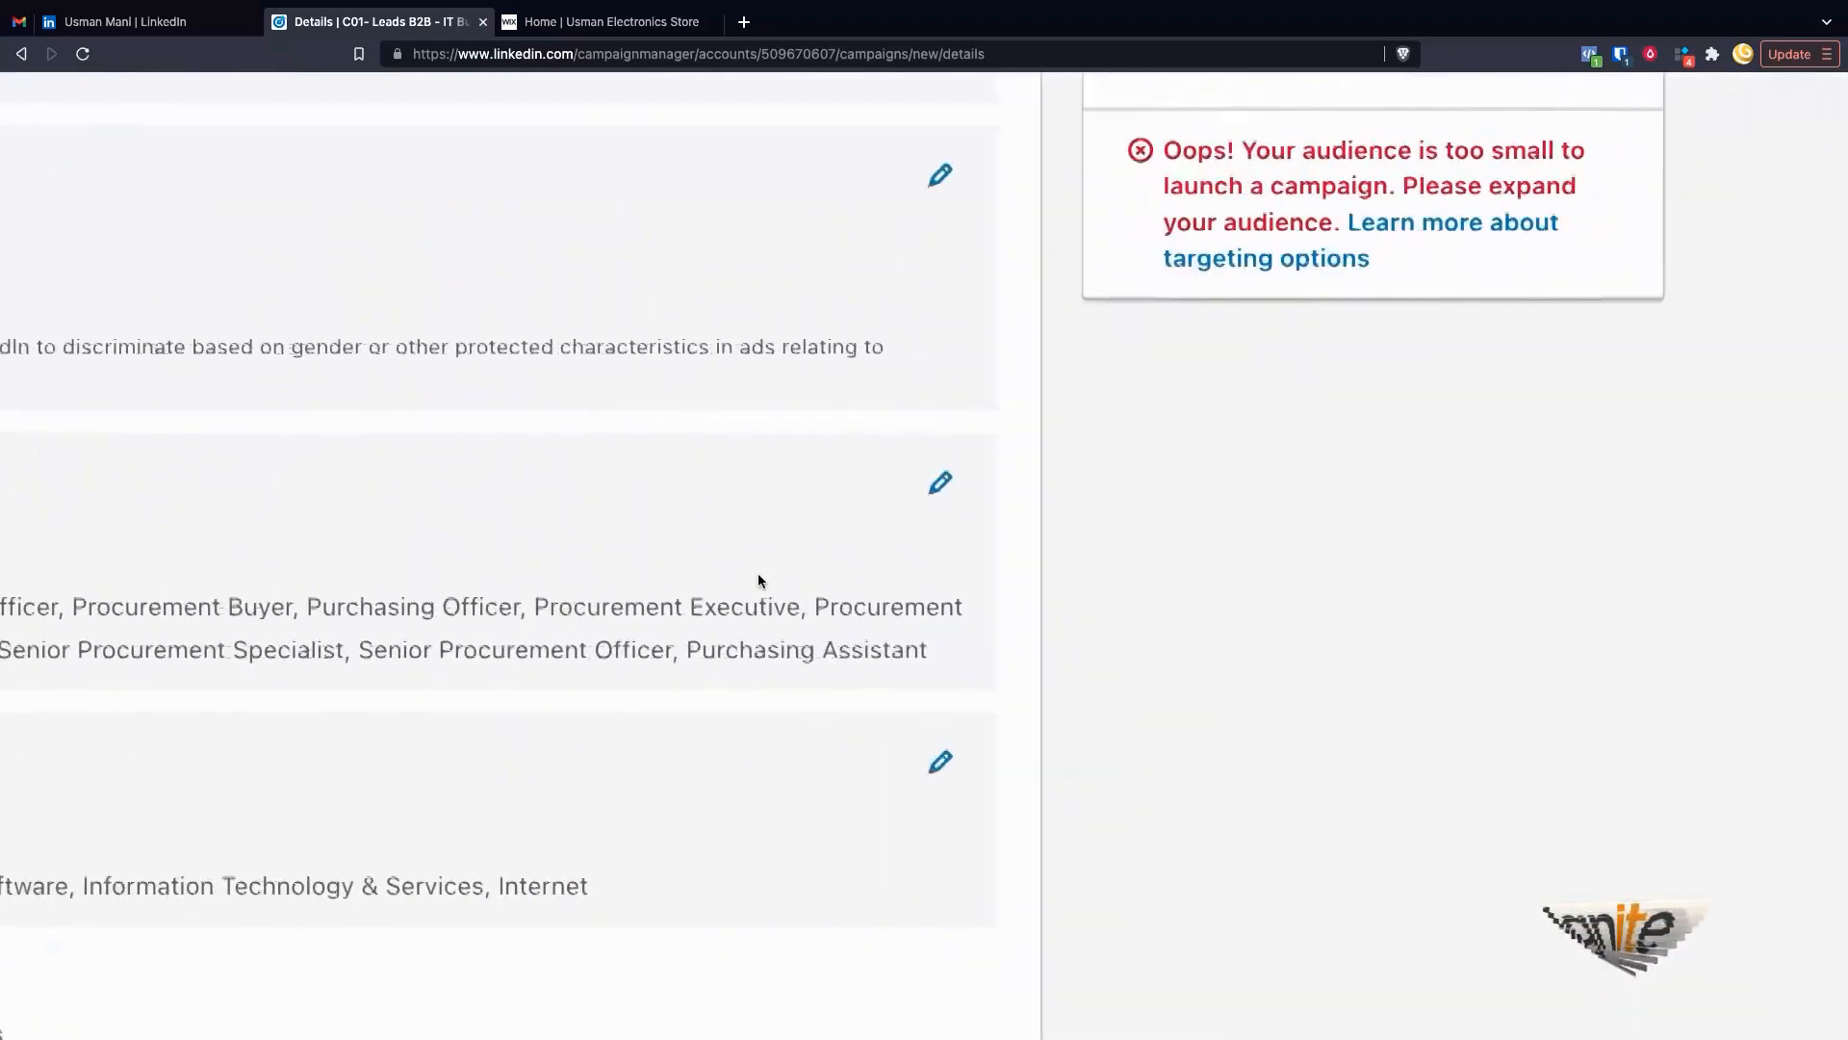
scroll(1005, 458, up, 5)
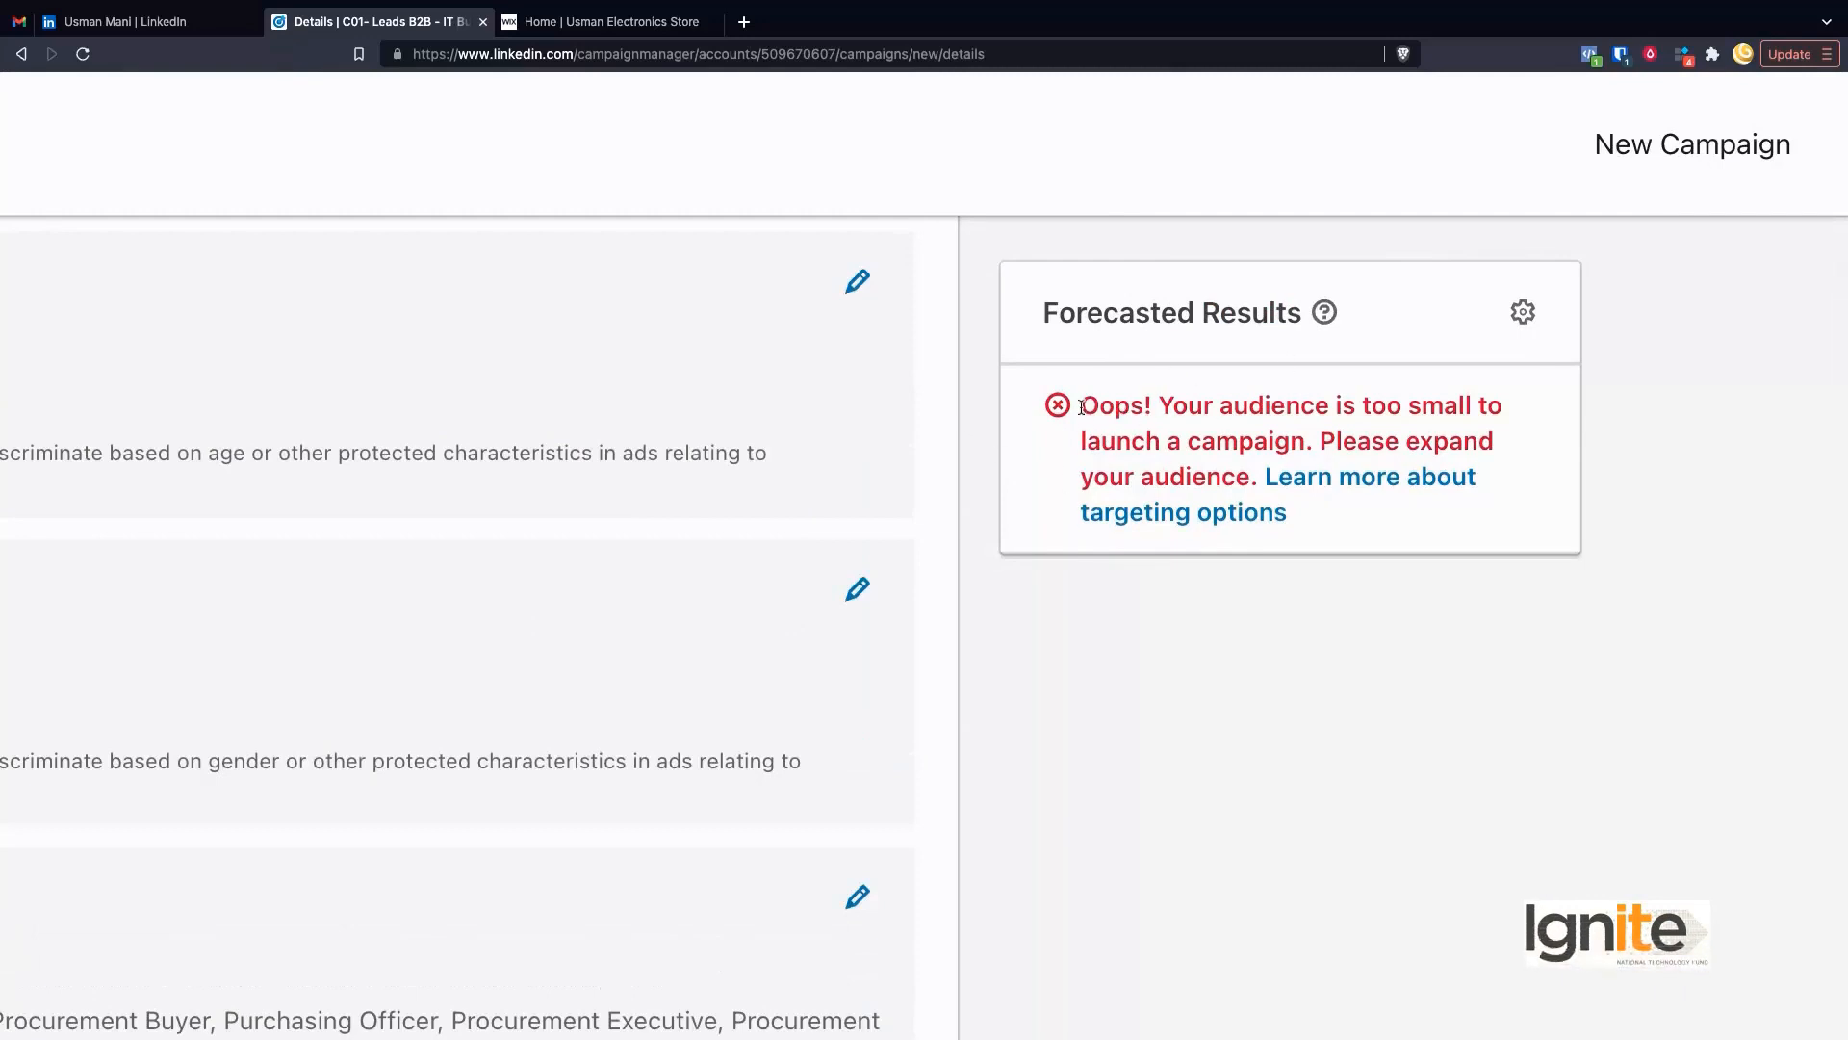
drag(1144, 409, 1267, 406)
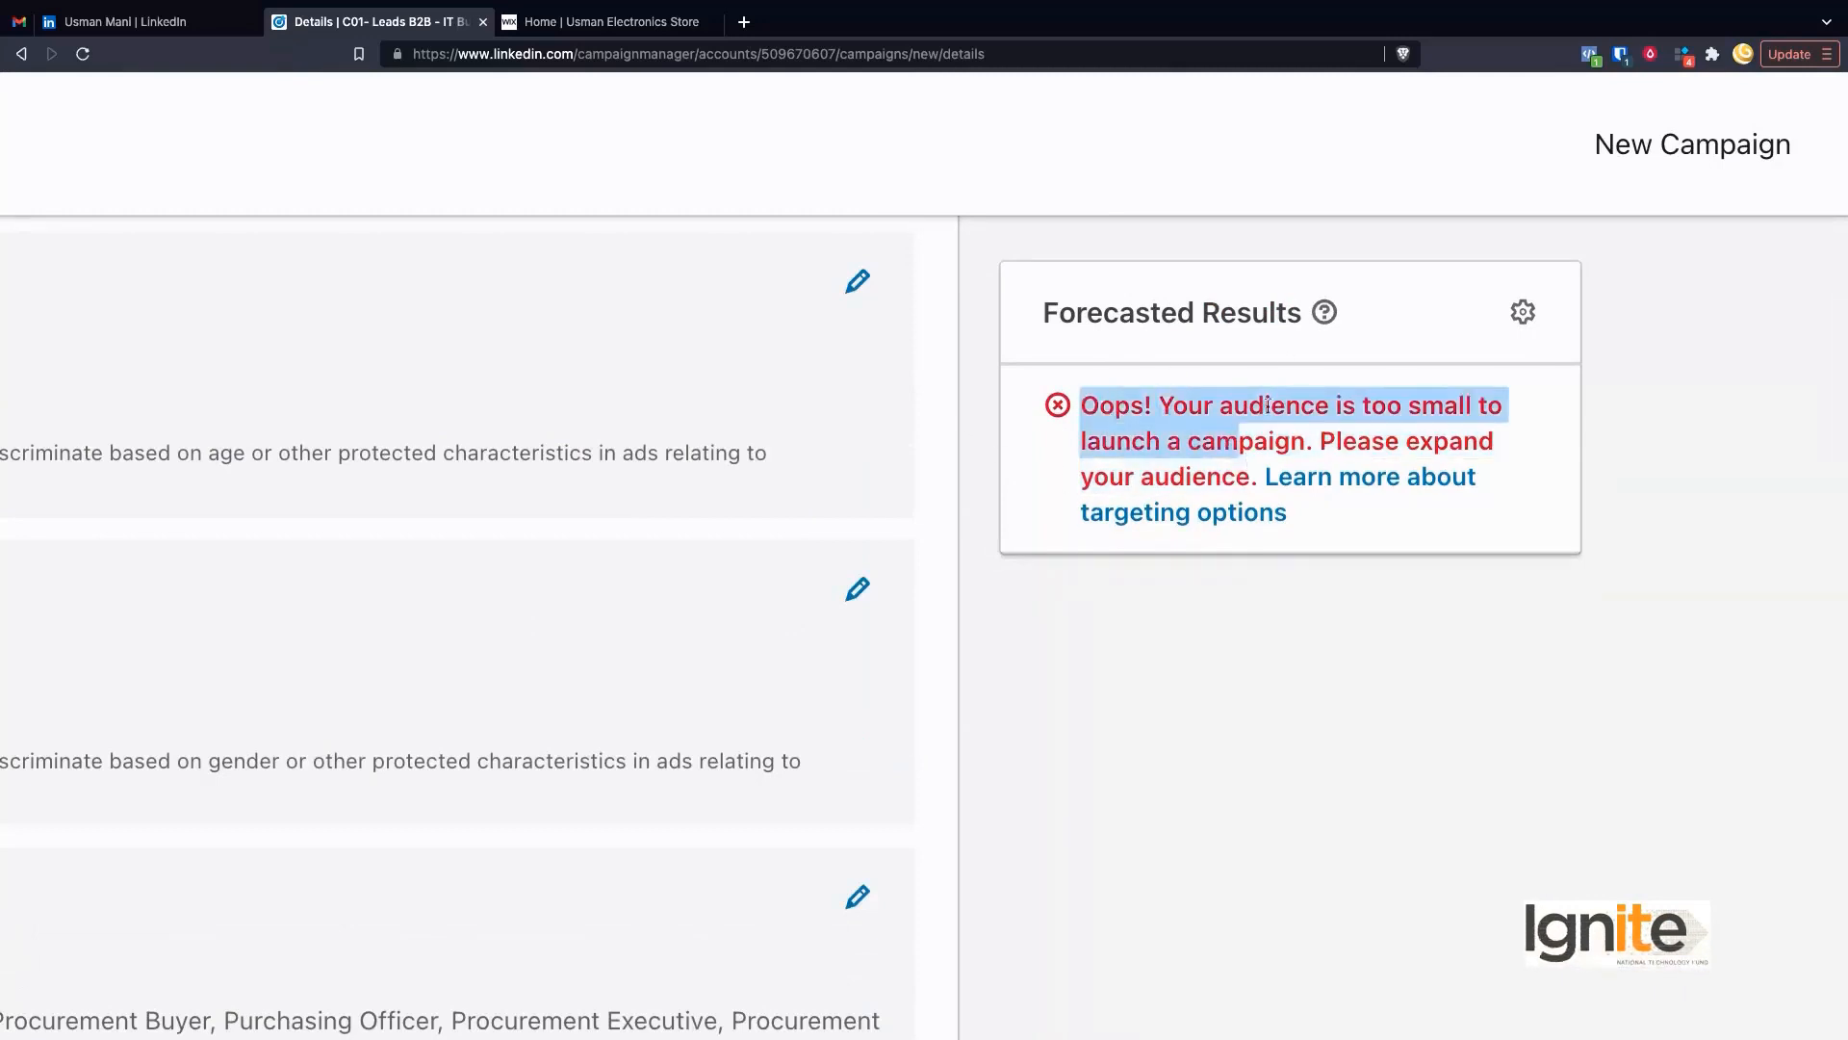
Examine the Forecasted Results notice and compare it with the audience's location, age, gender, job title and company industry criteria
double_click(1270, 404)
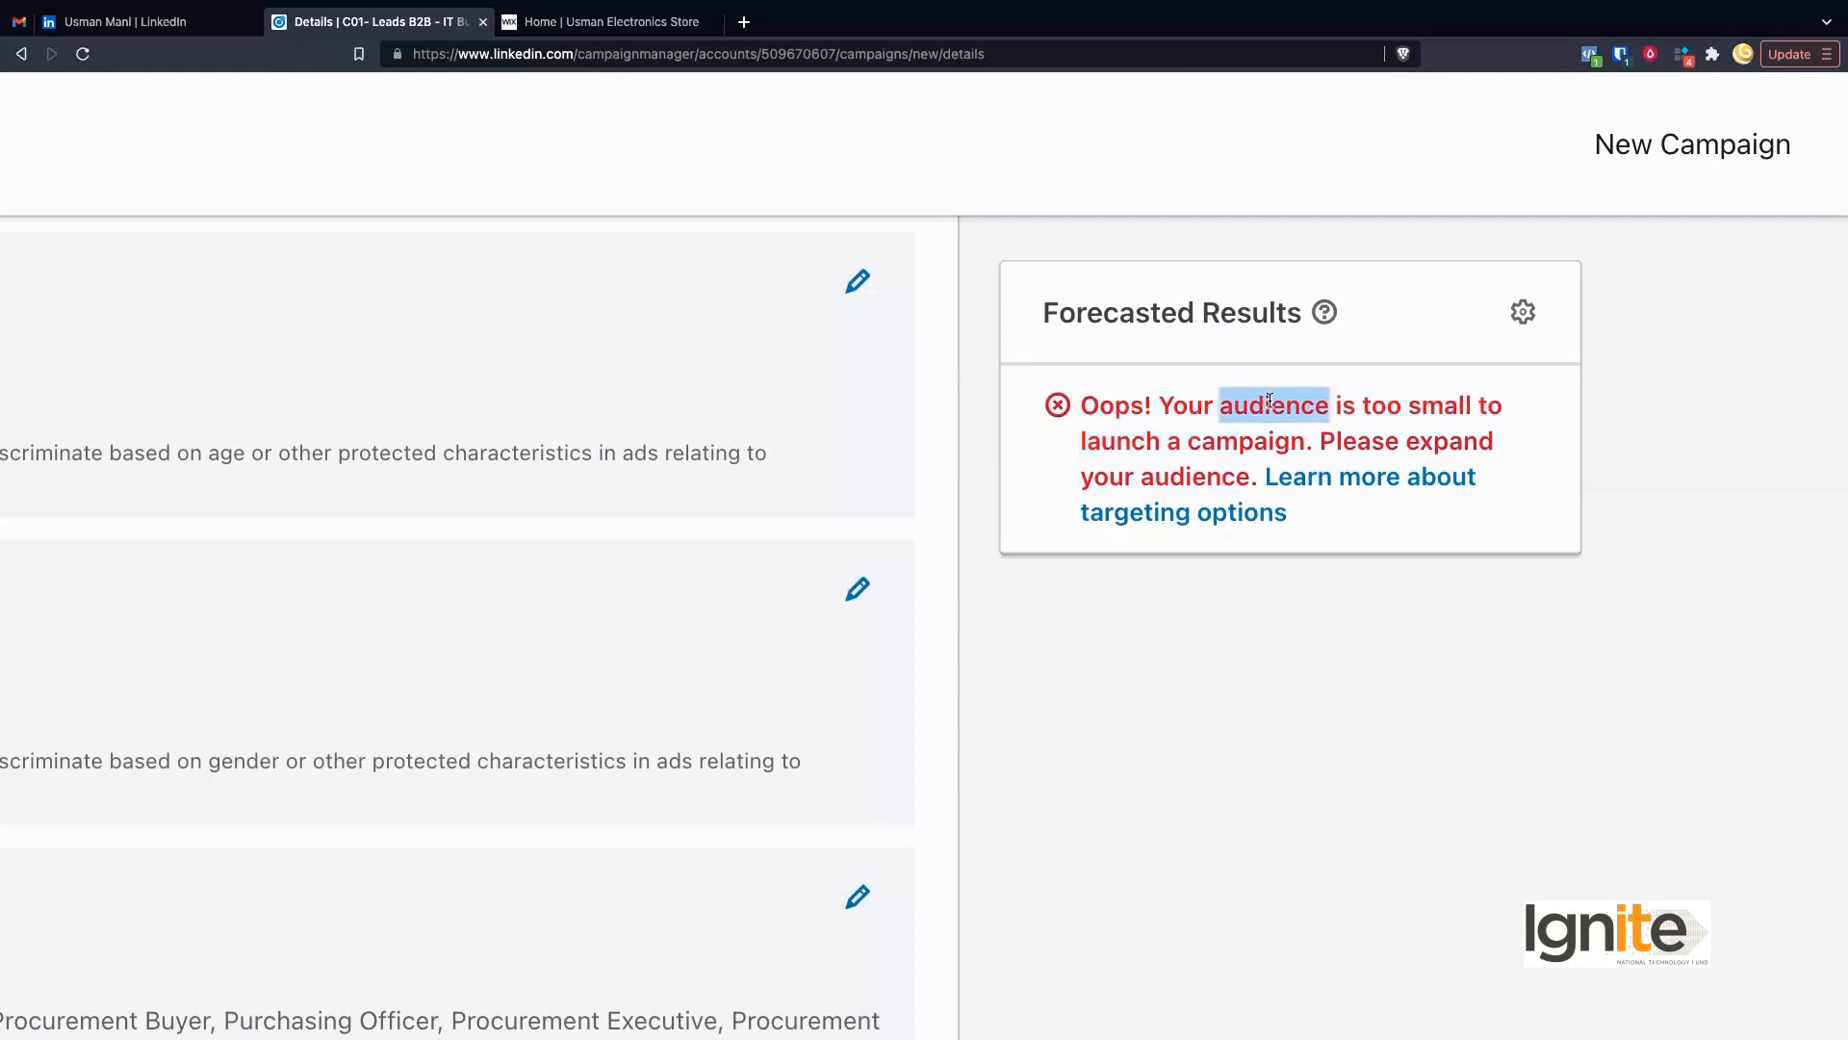
triple_click(1387, 405)
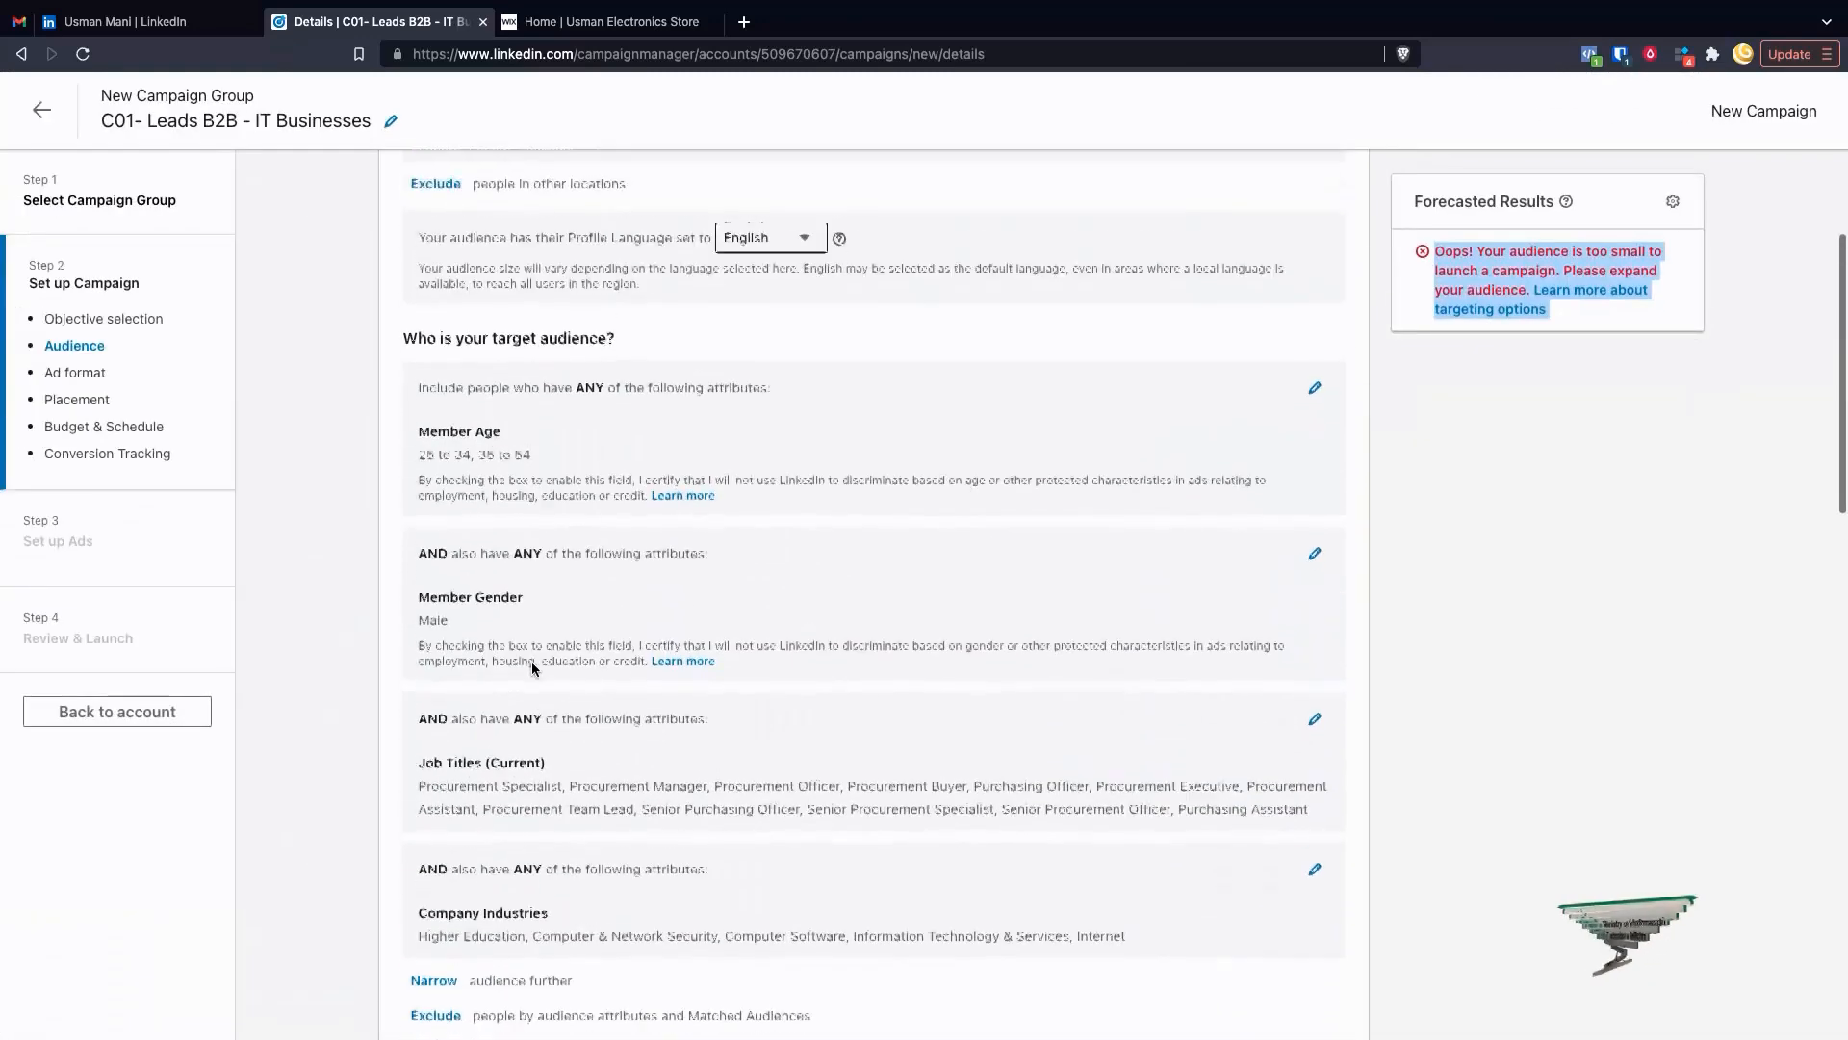
scroll(463, 539, up, 1)
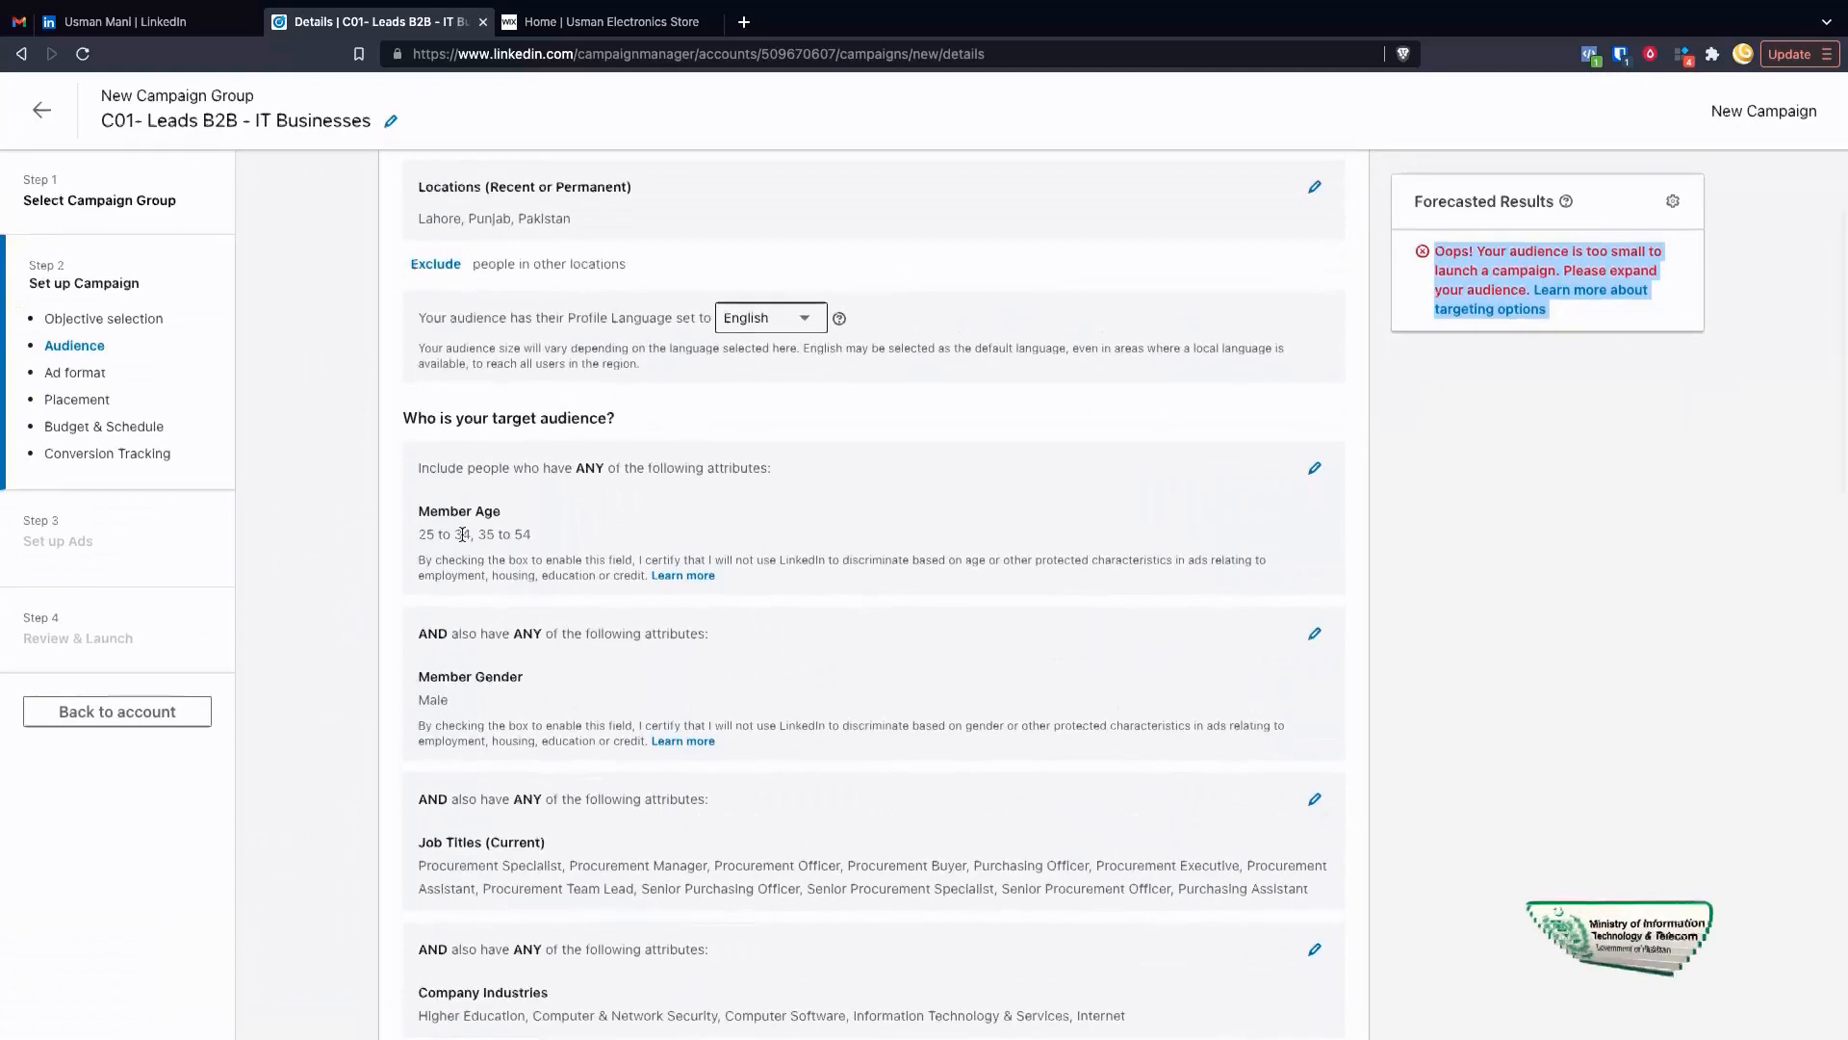
scroll(462, 537, up, 5)
scroll(461, 539, down, 3)
scroll(201, 603, down, 5)
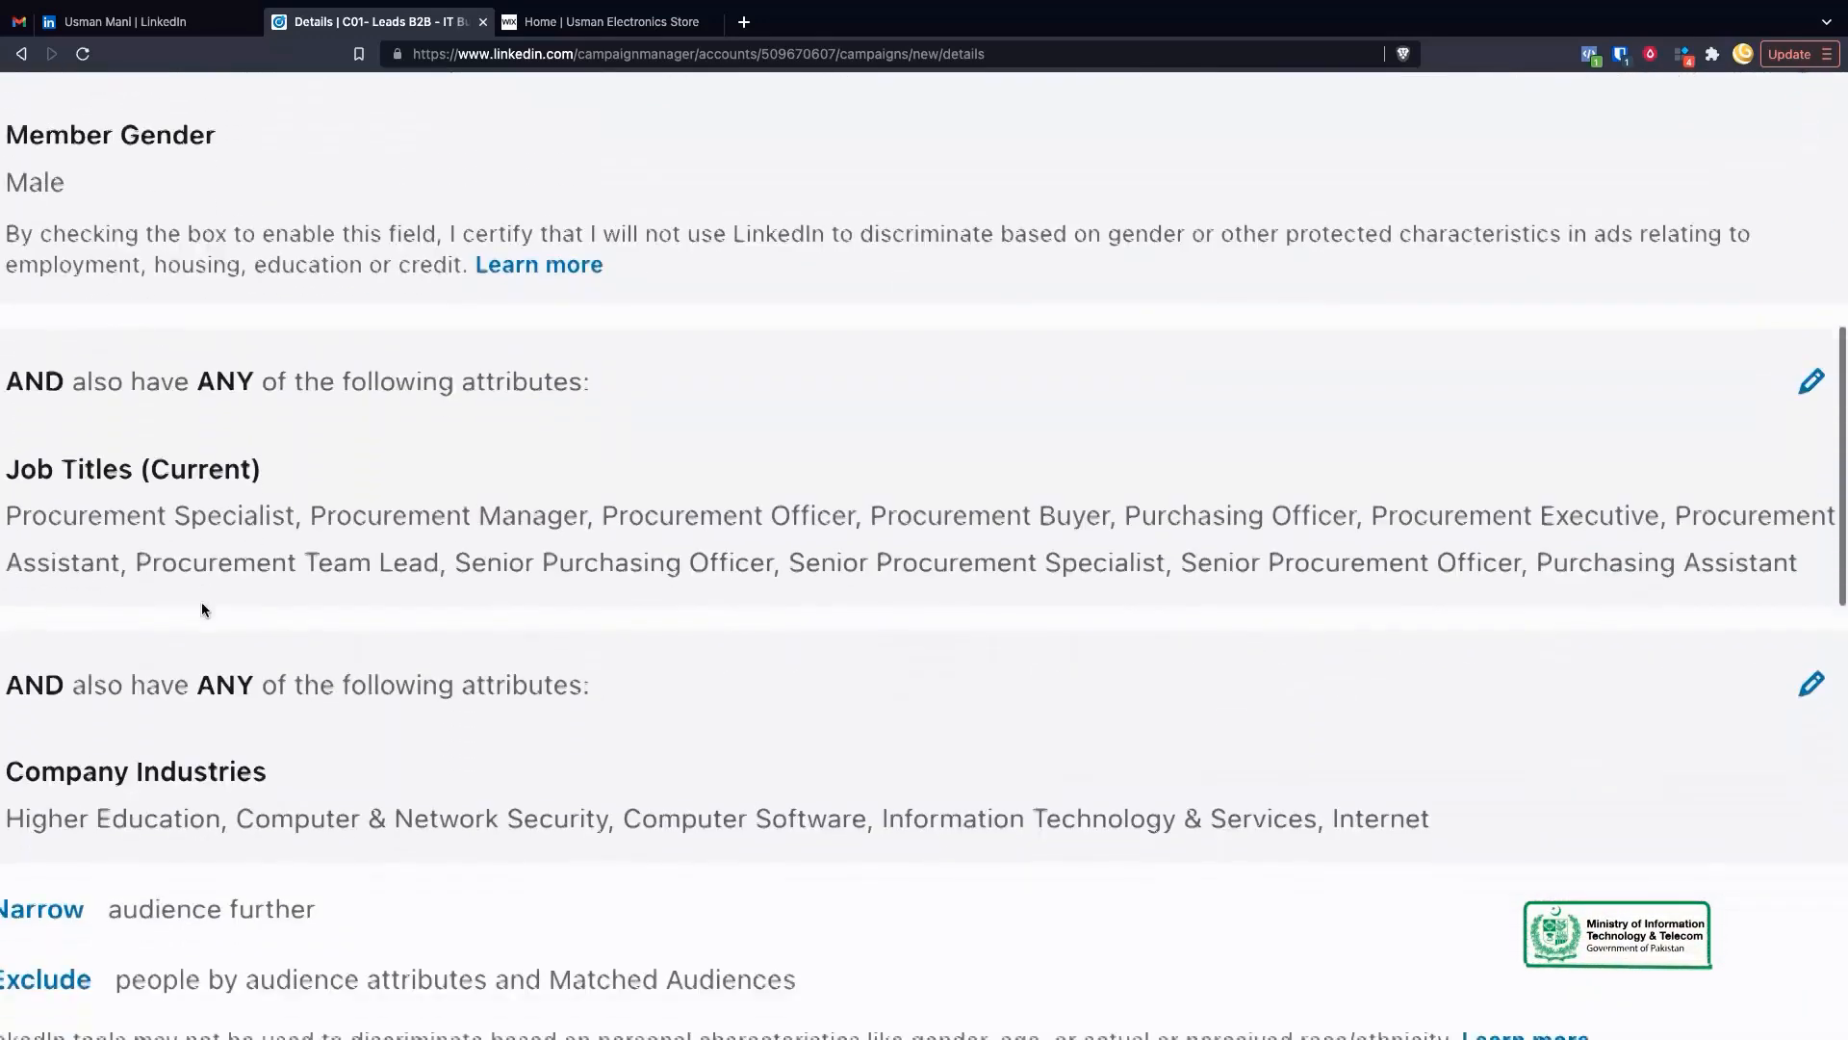
scroll(200, 602, down, 5)
scroll(202, 602, down, 3)
scroll(1406, 286, up, 3)
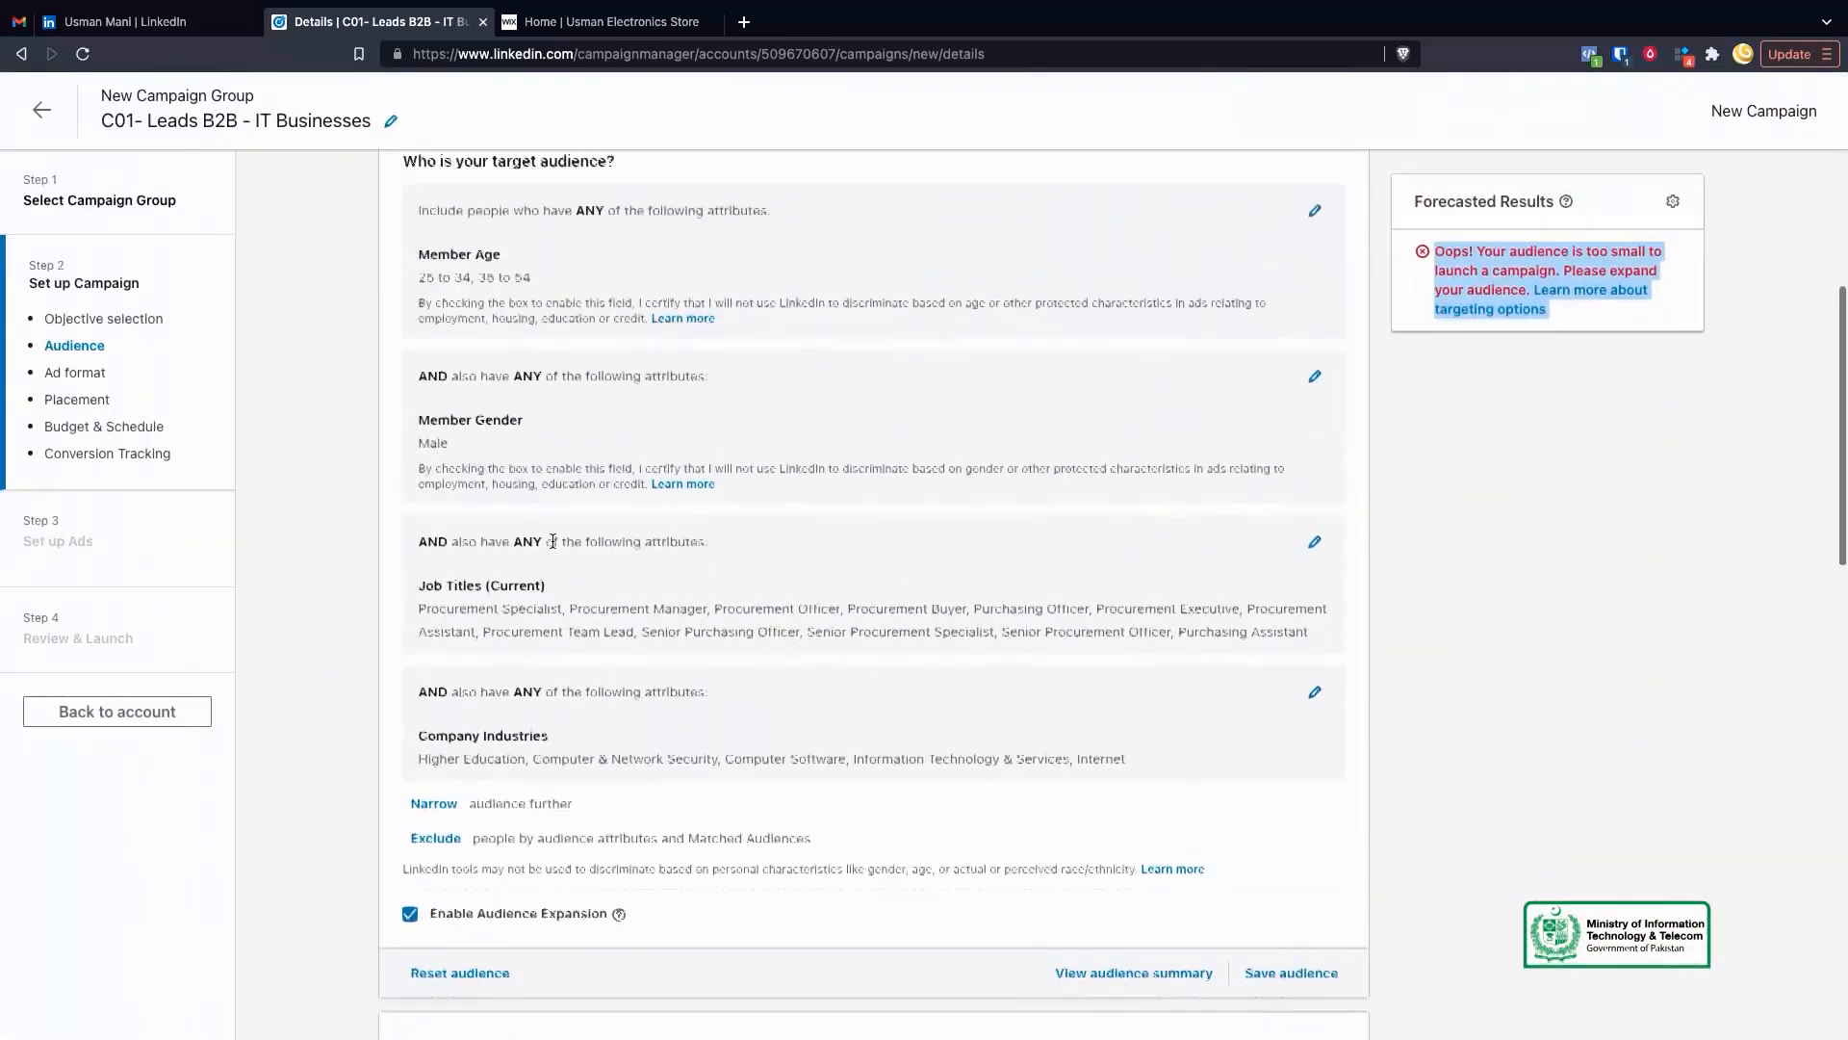
click(1493, 348)
scroll(1051, 476, up, 3)
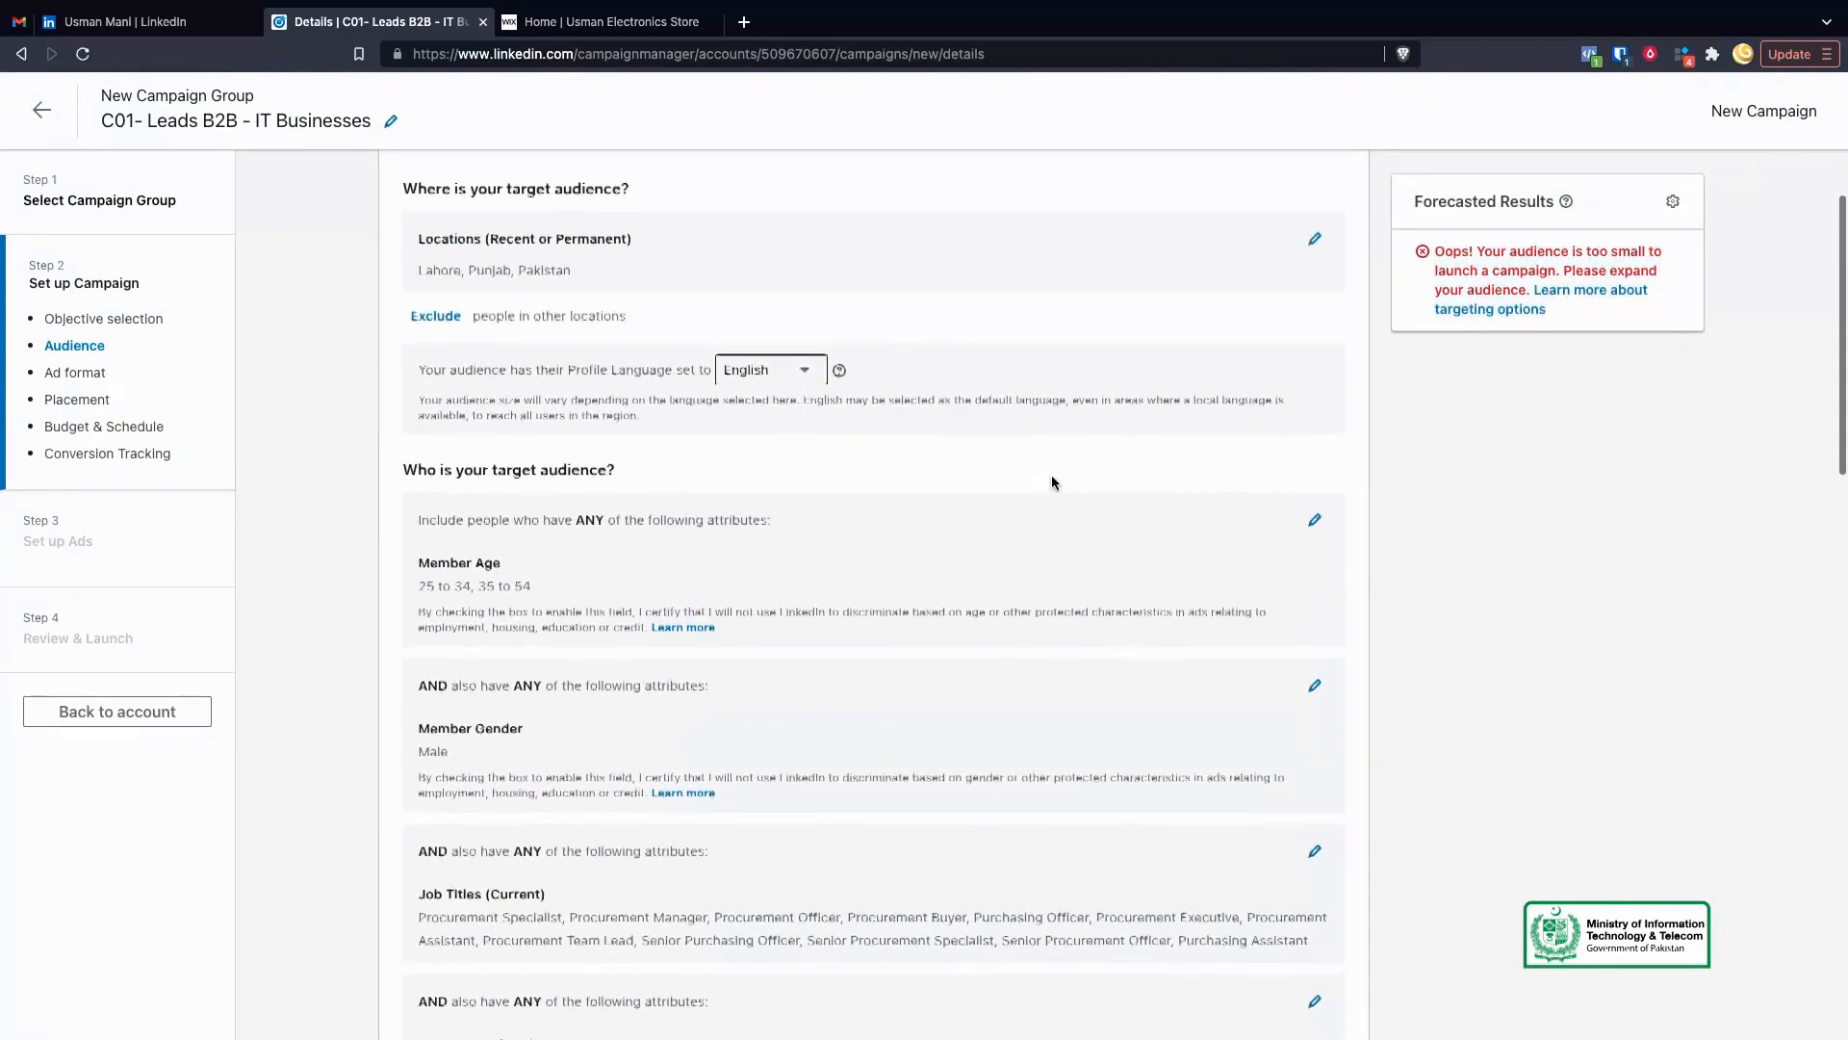
scroll(1051, 481, down, 2)
scroll(1051, 482, up, 3)
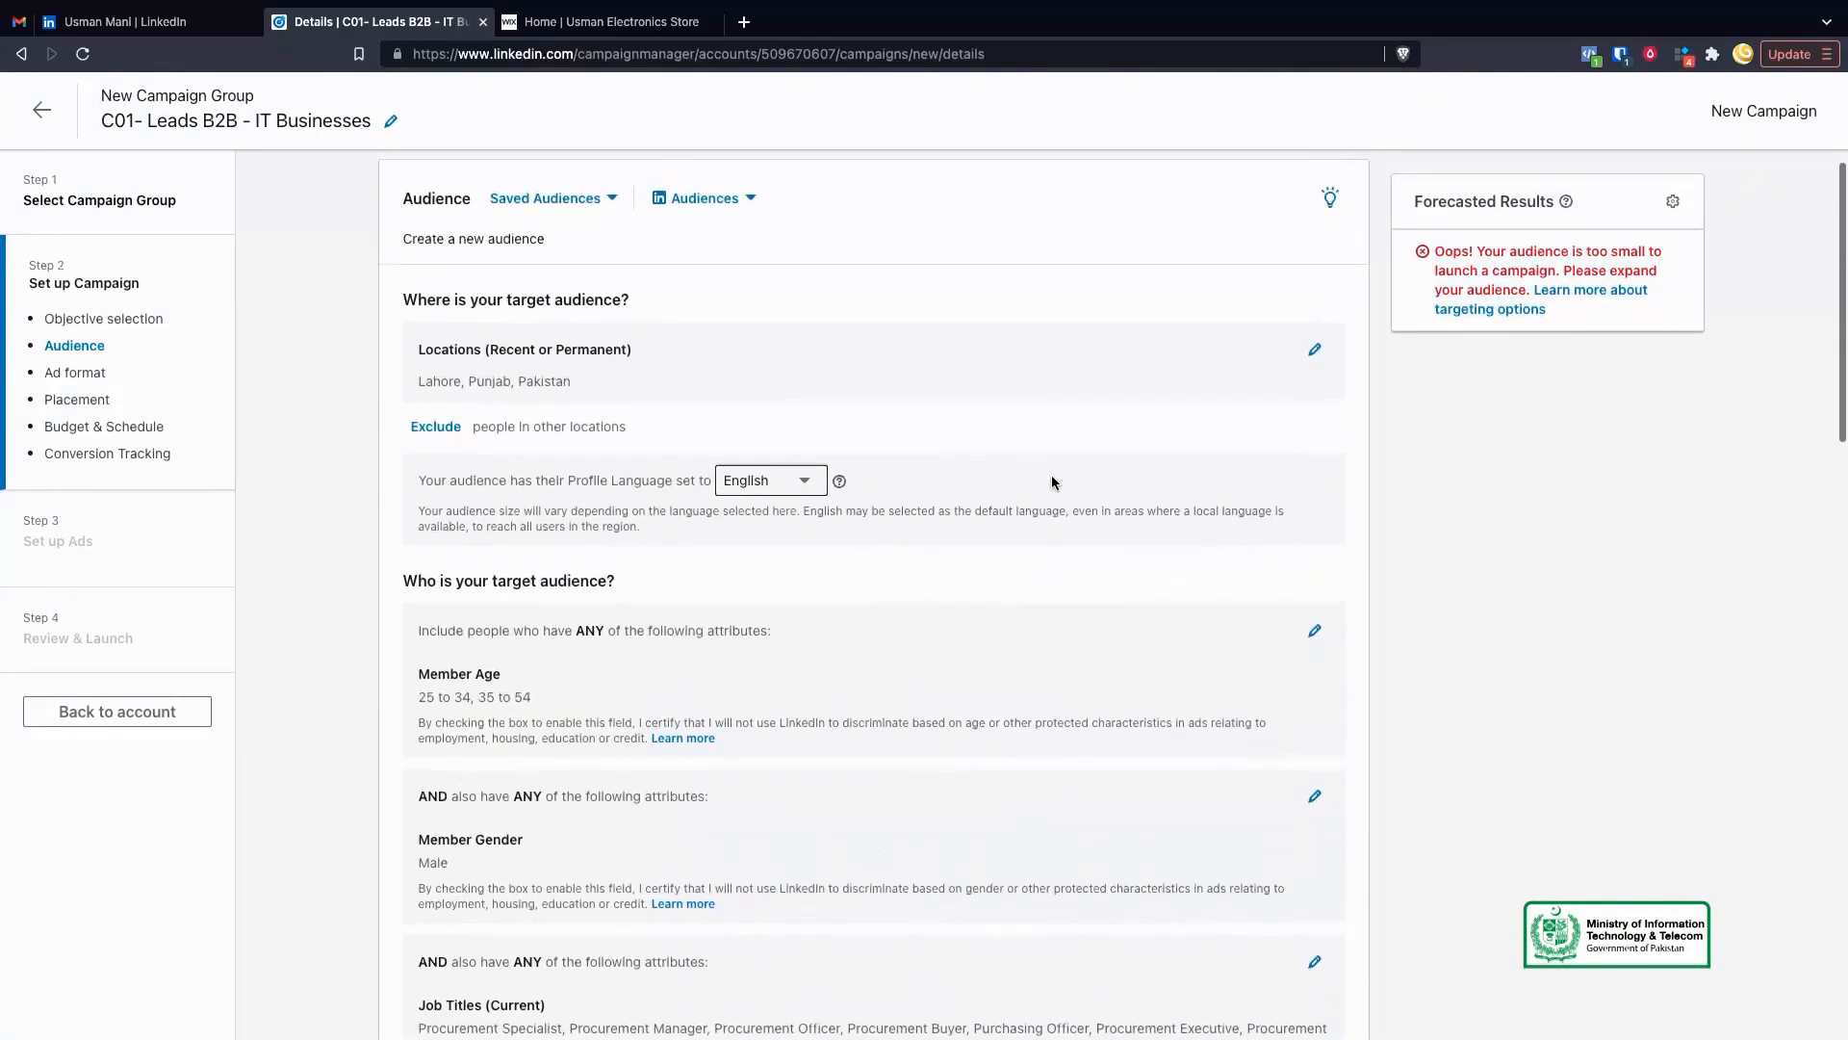
Replace the Lahore, Punjab, Pakistan target location with the whole of Pakistan and finish editing the locations
click(1316, 352)
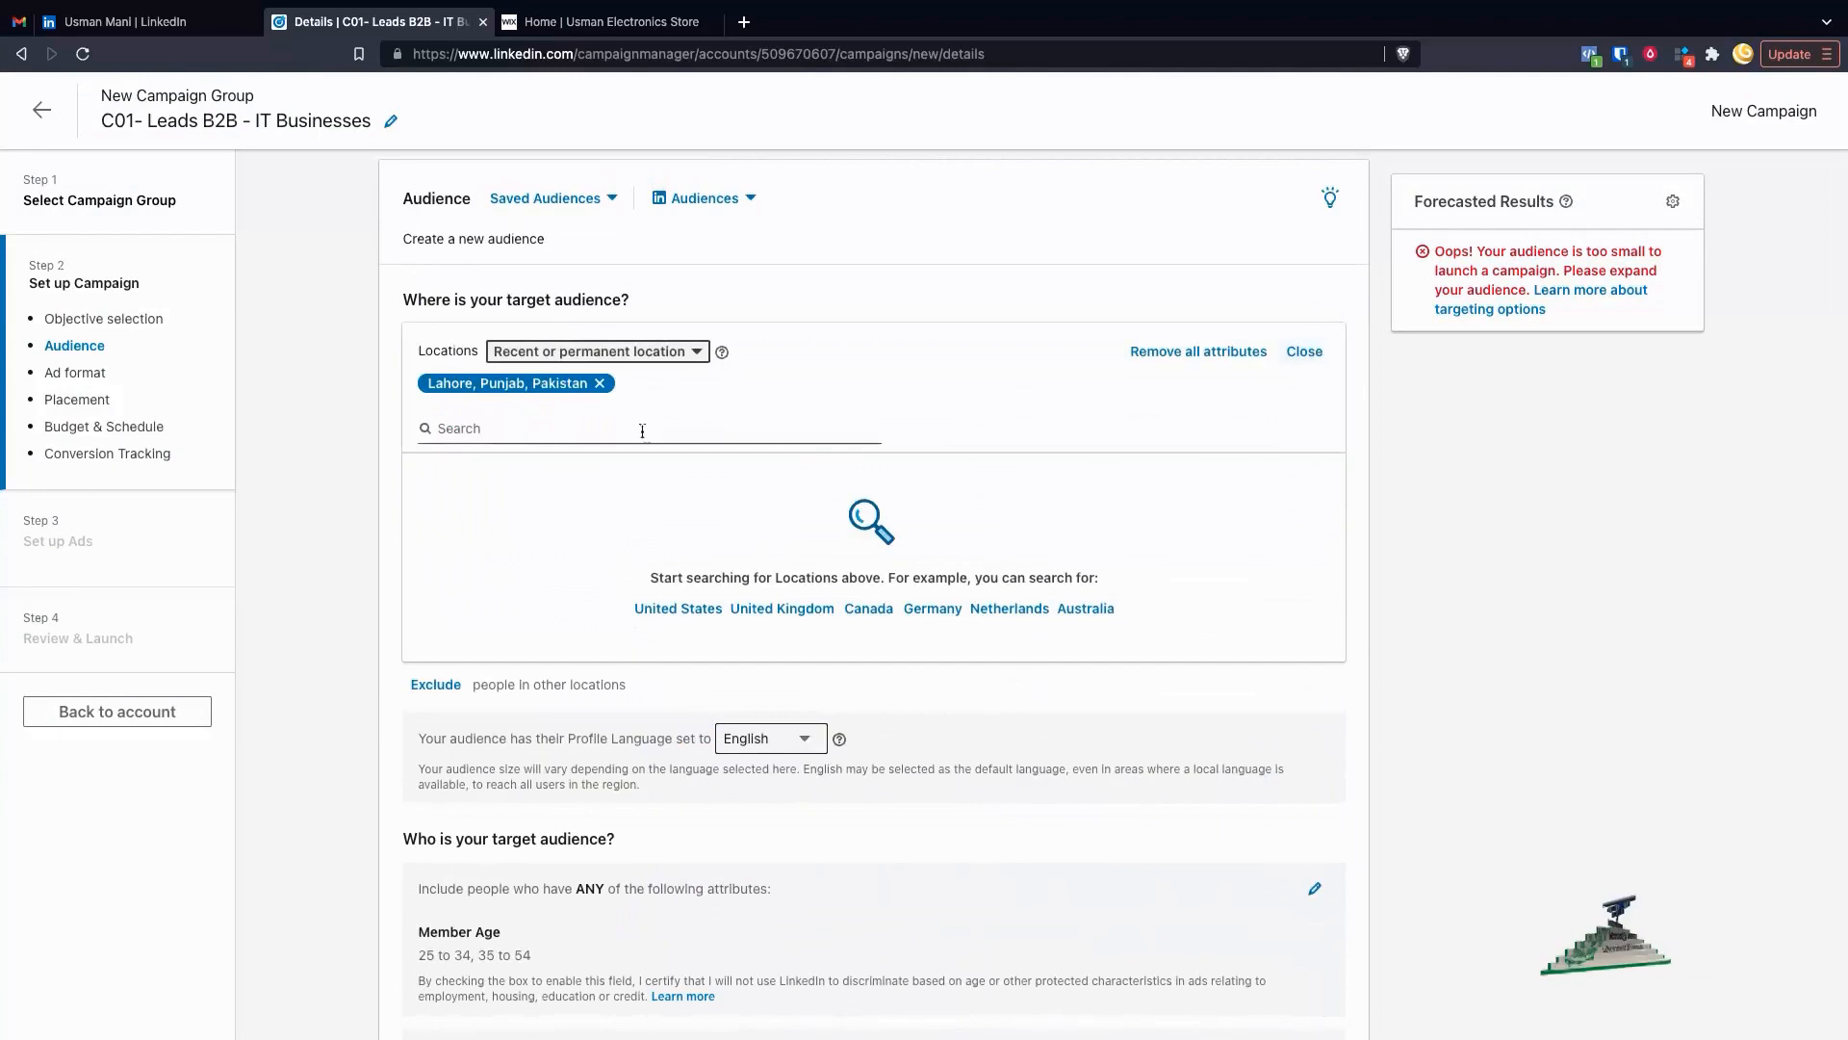
click(602, 382)
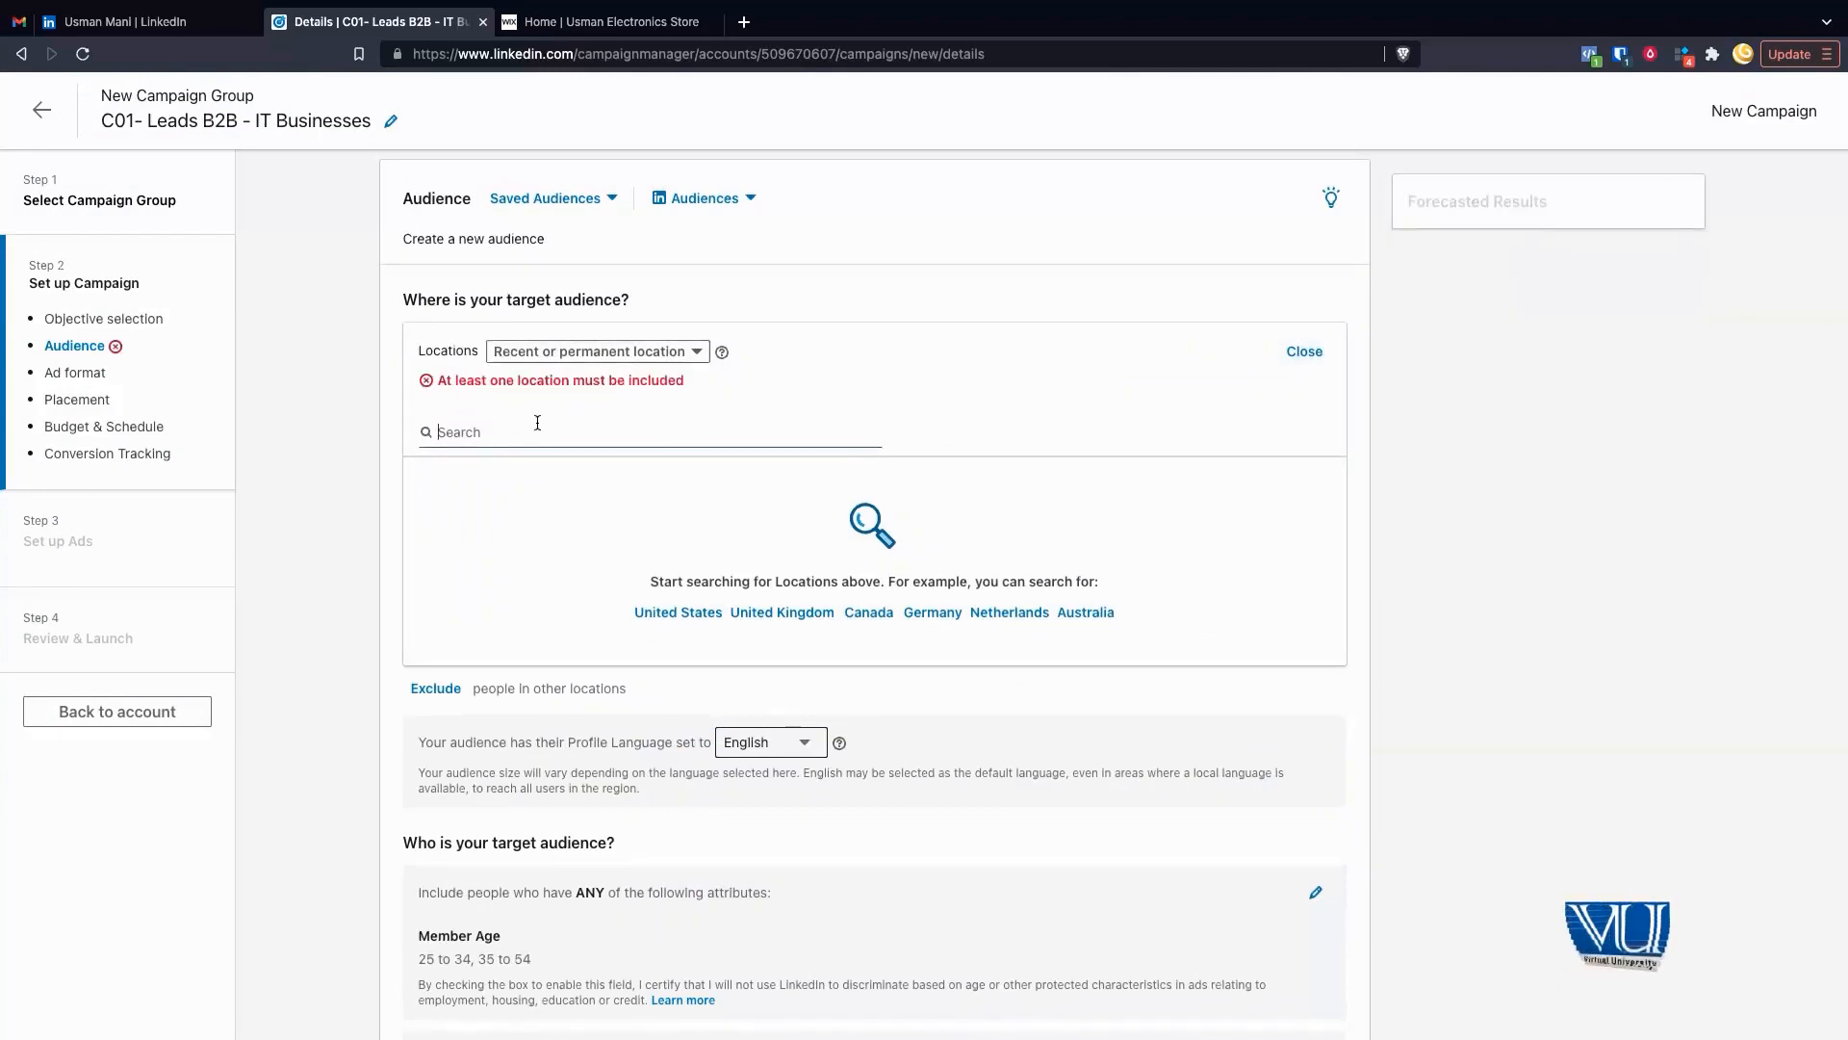
text(pakistan)
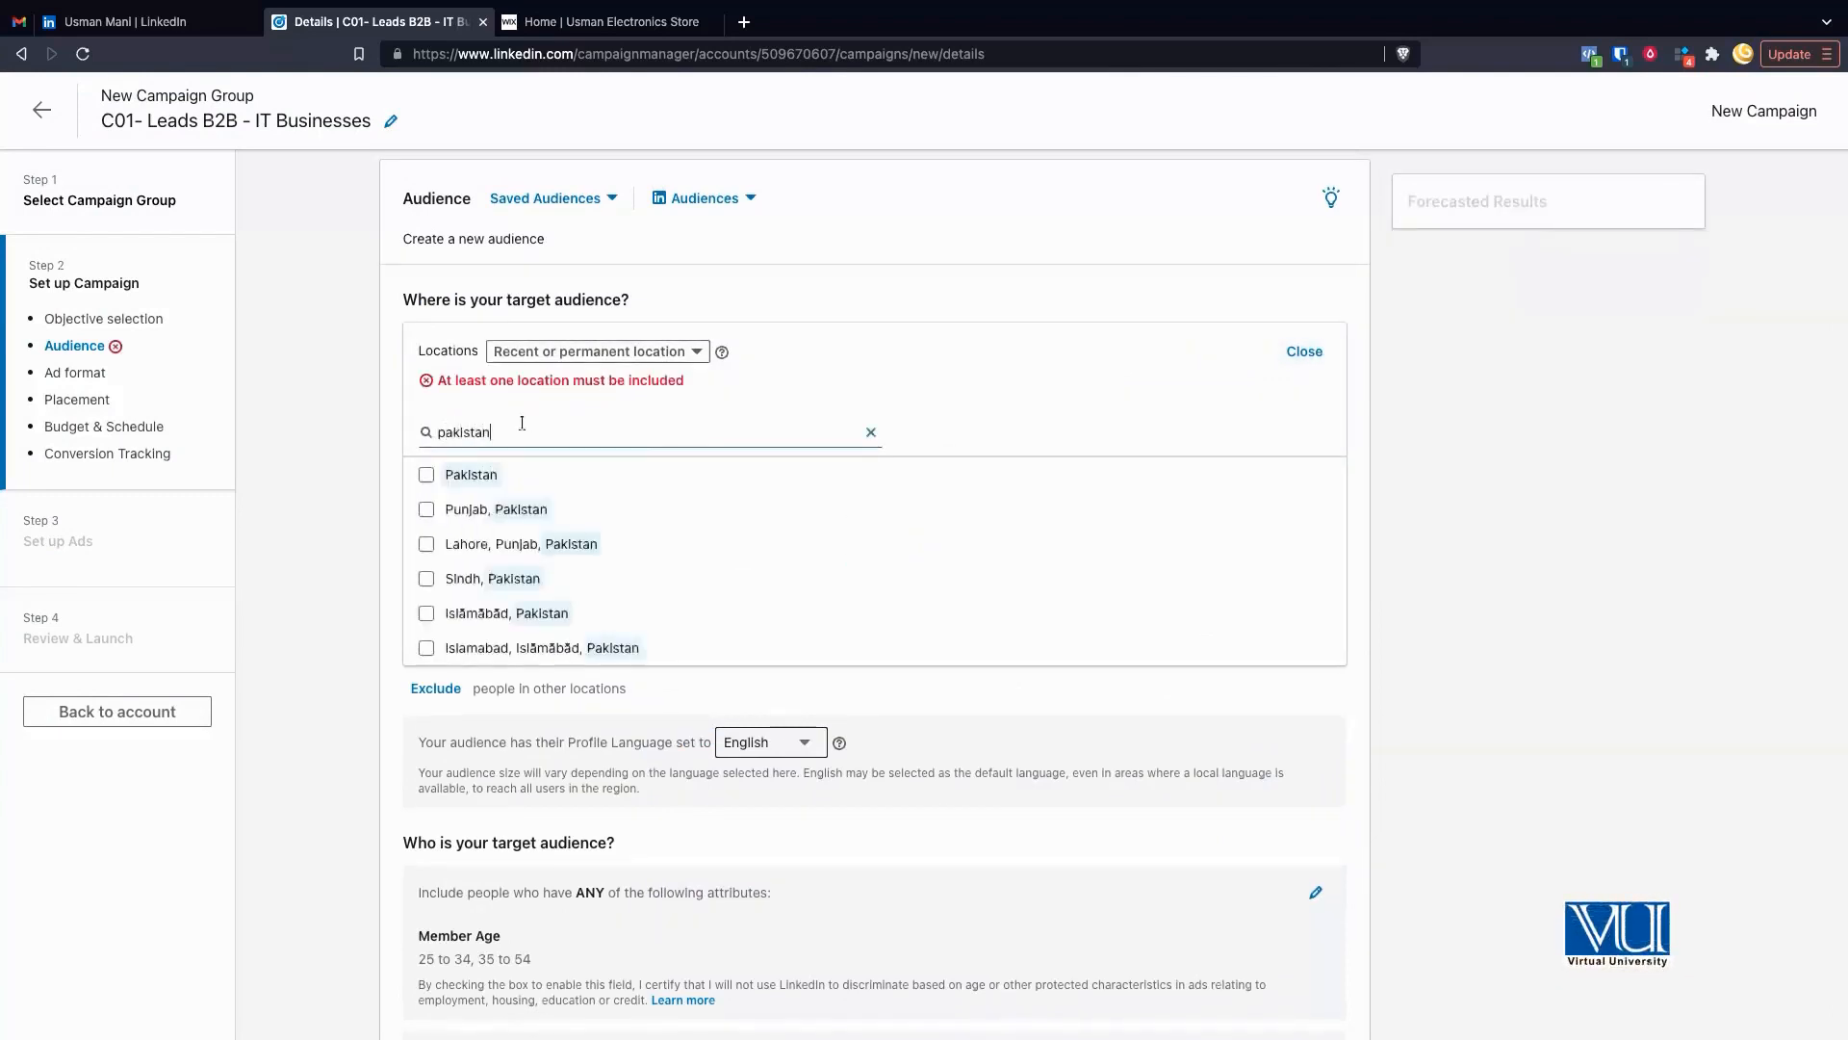
click(427, 475)
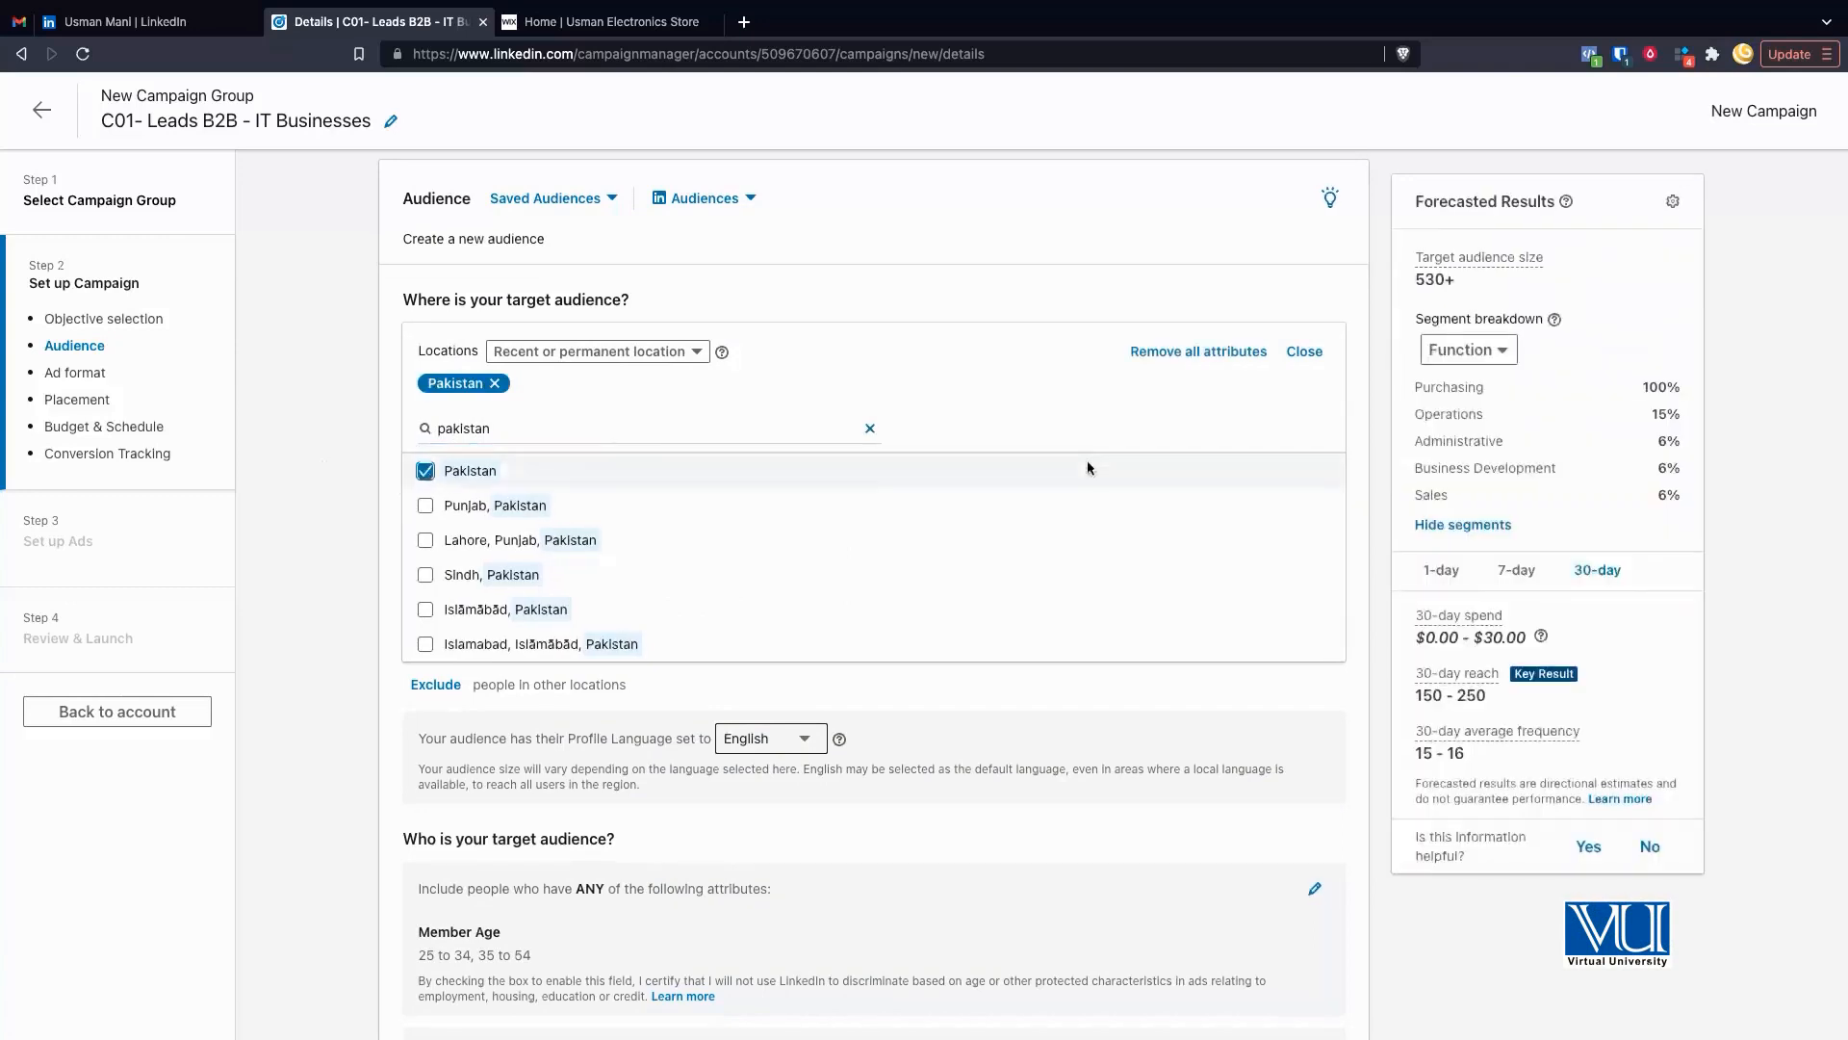
click(1305, 354)
Examine the target audience size and the segment breakdown by function in the Forecasted Results
scroll(1581, 422, up, 5)
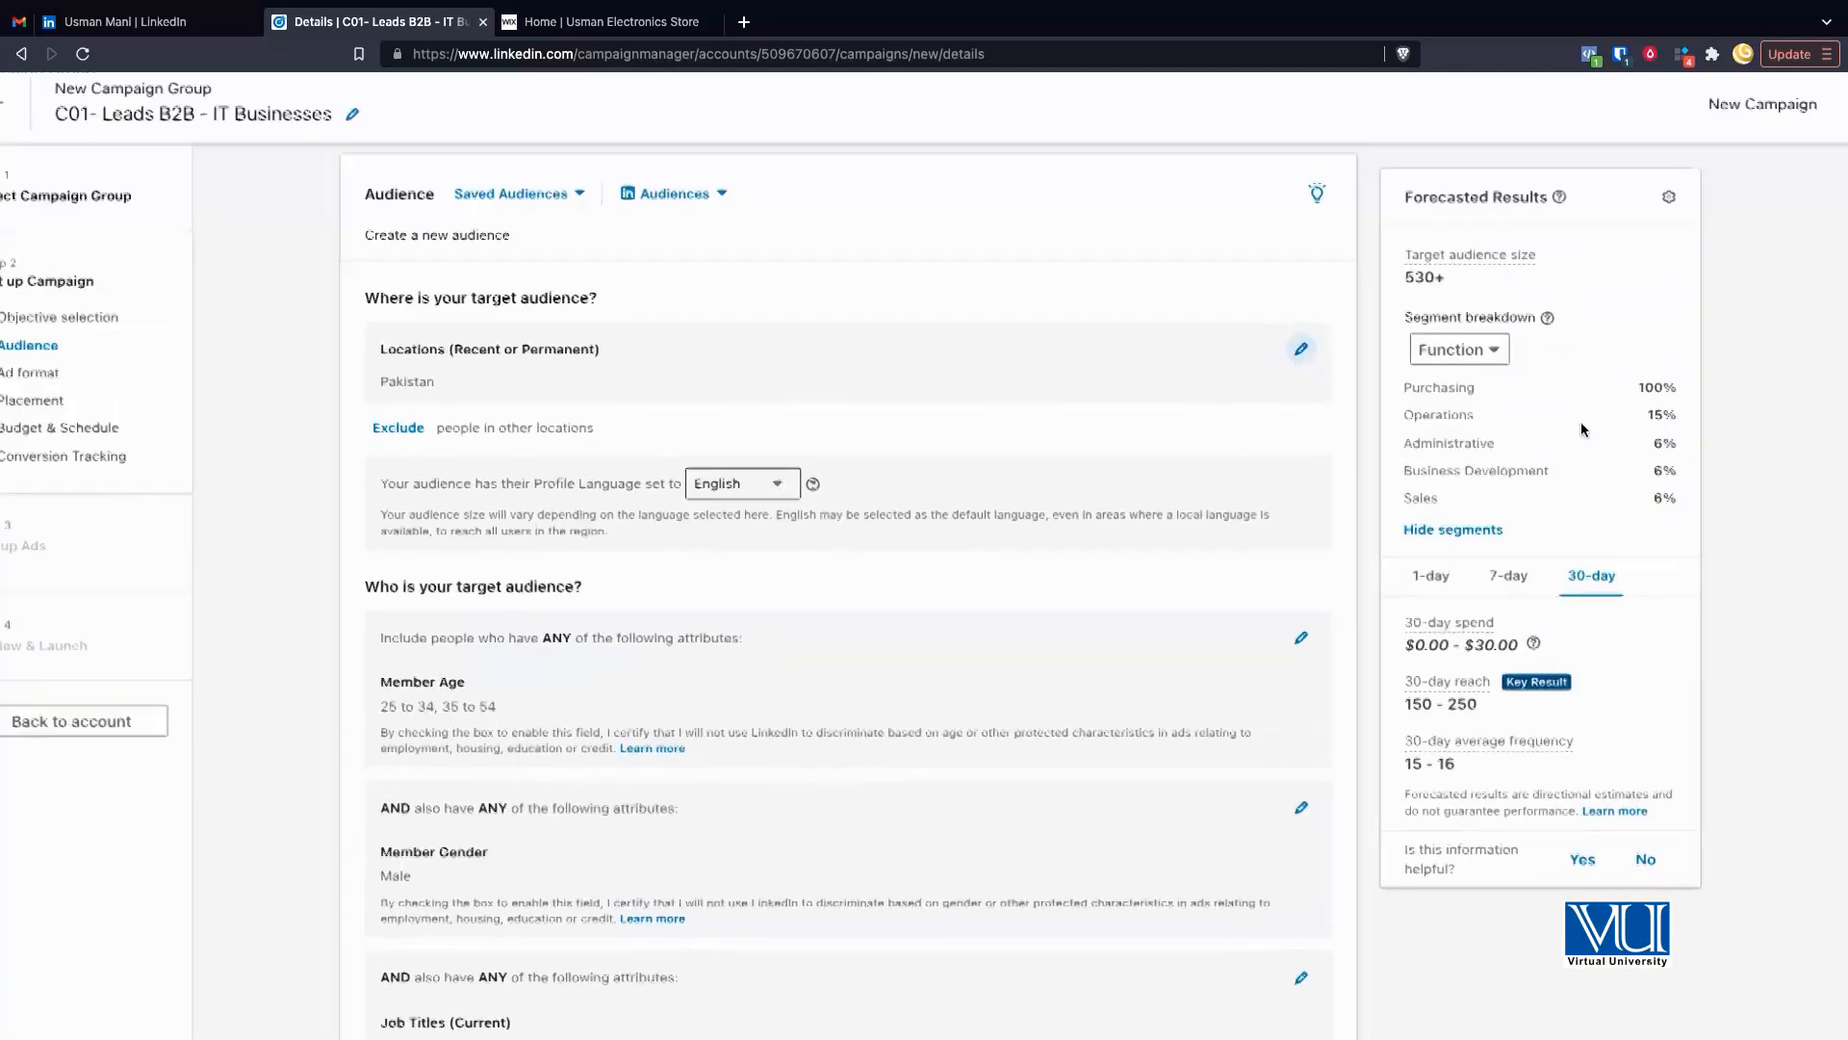
scroll(1084, 404, up, 2)
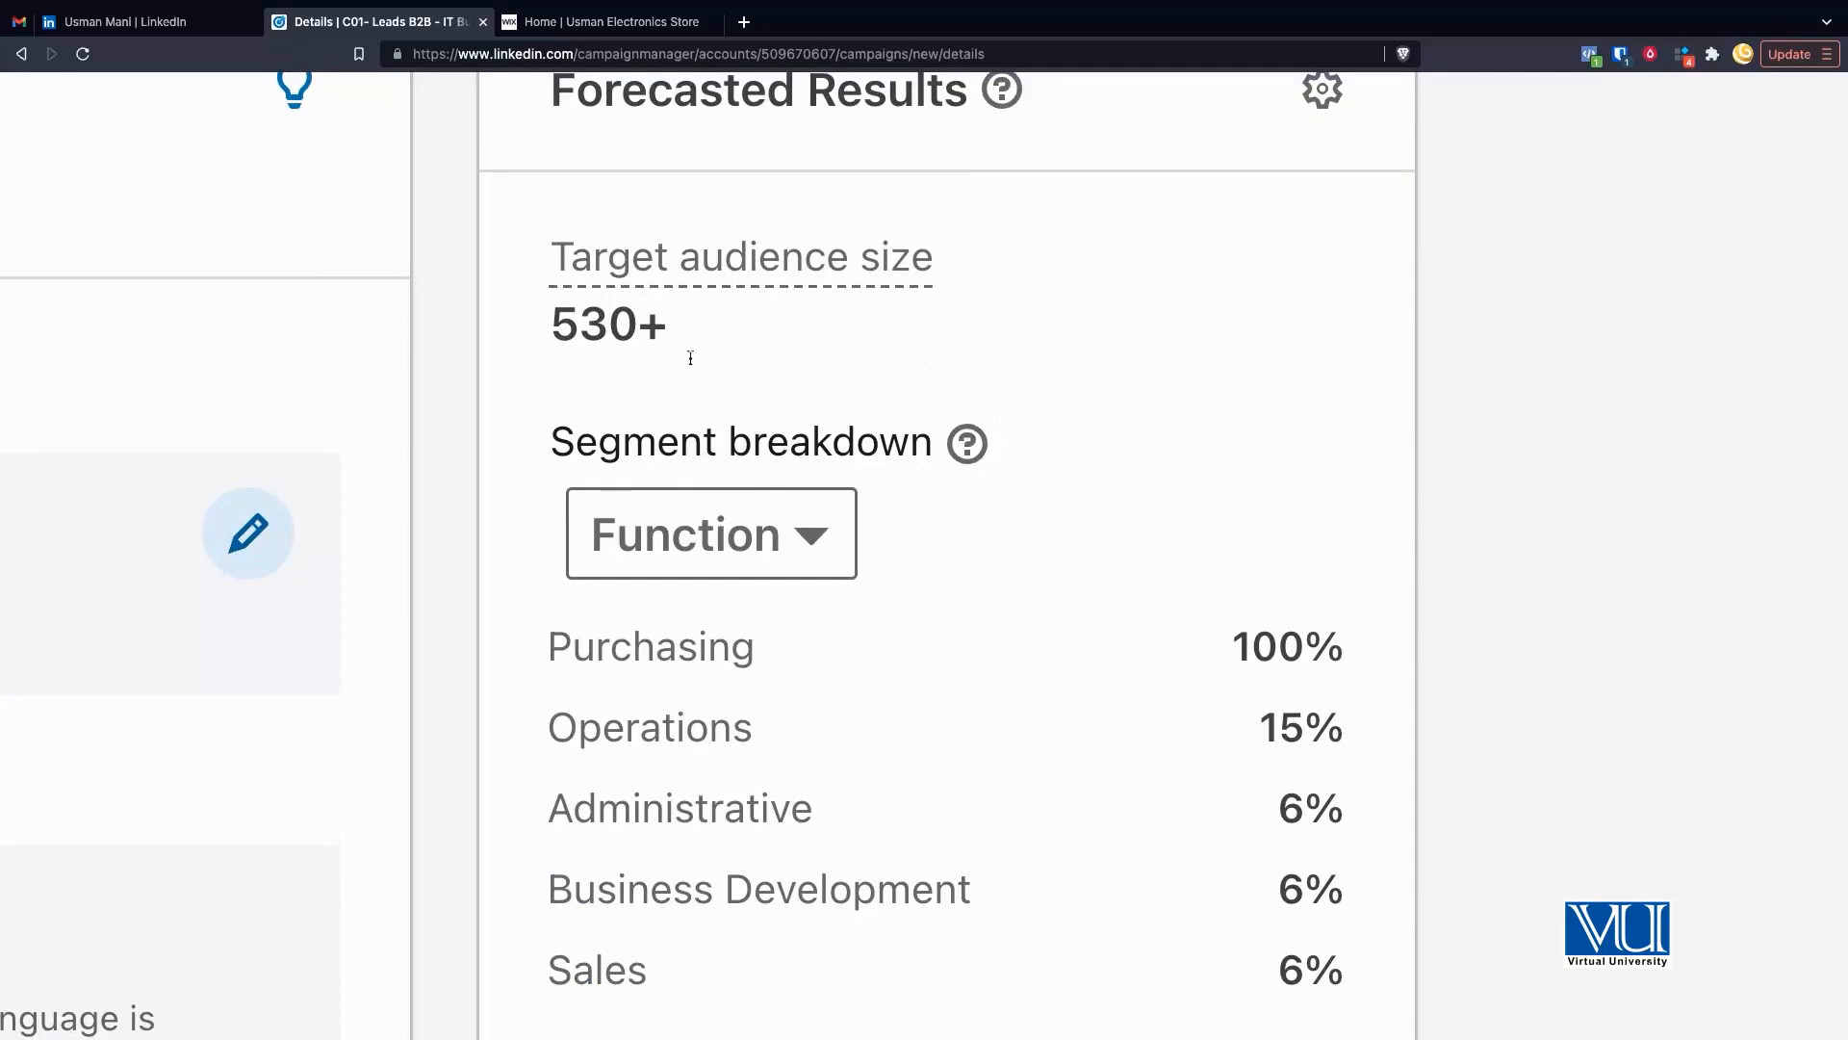
scroll(864, 411, down, 3)
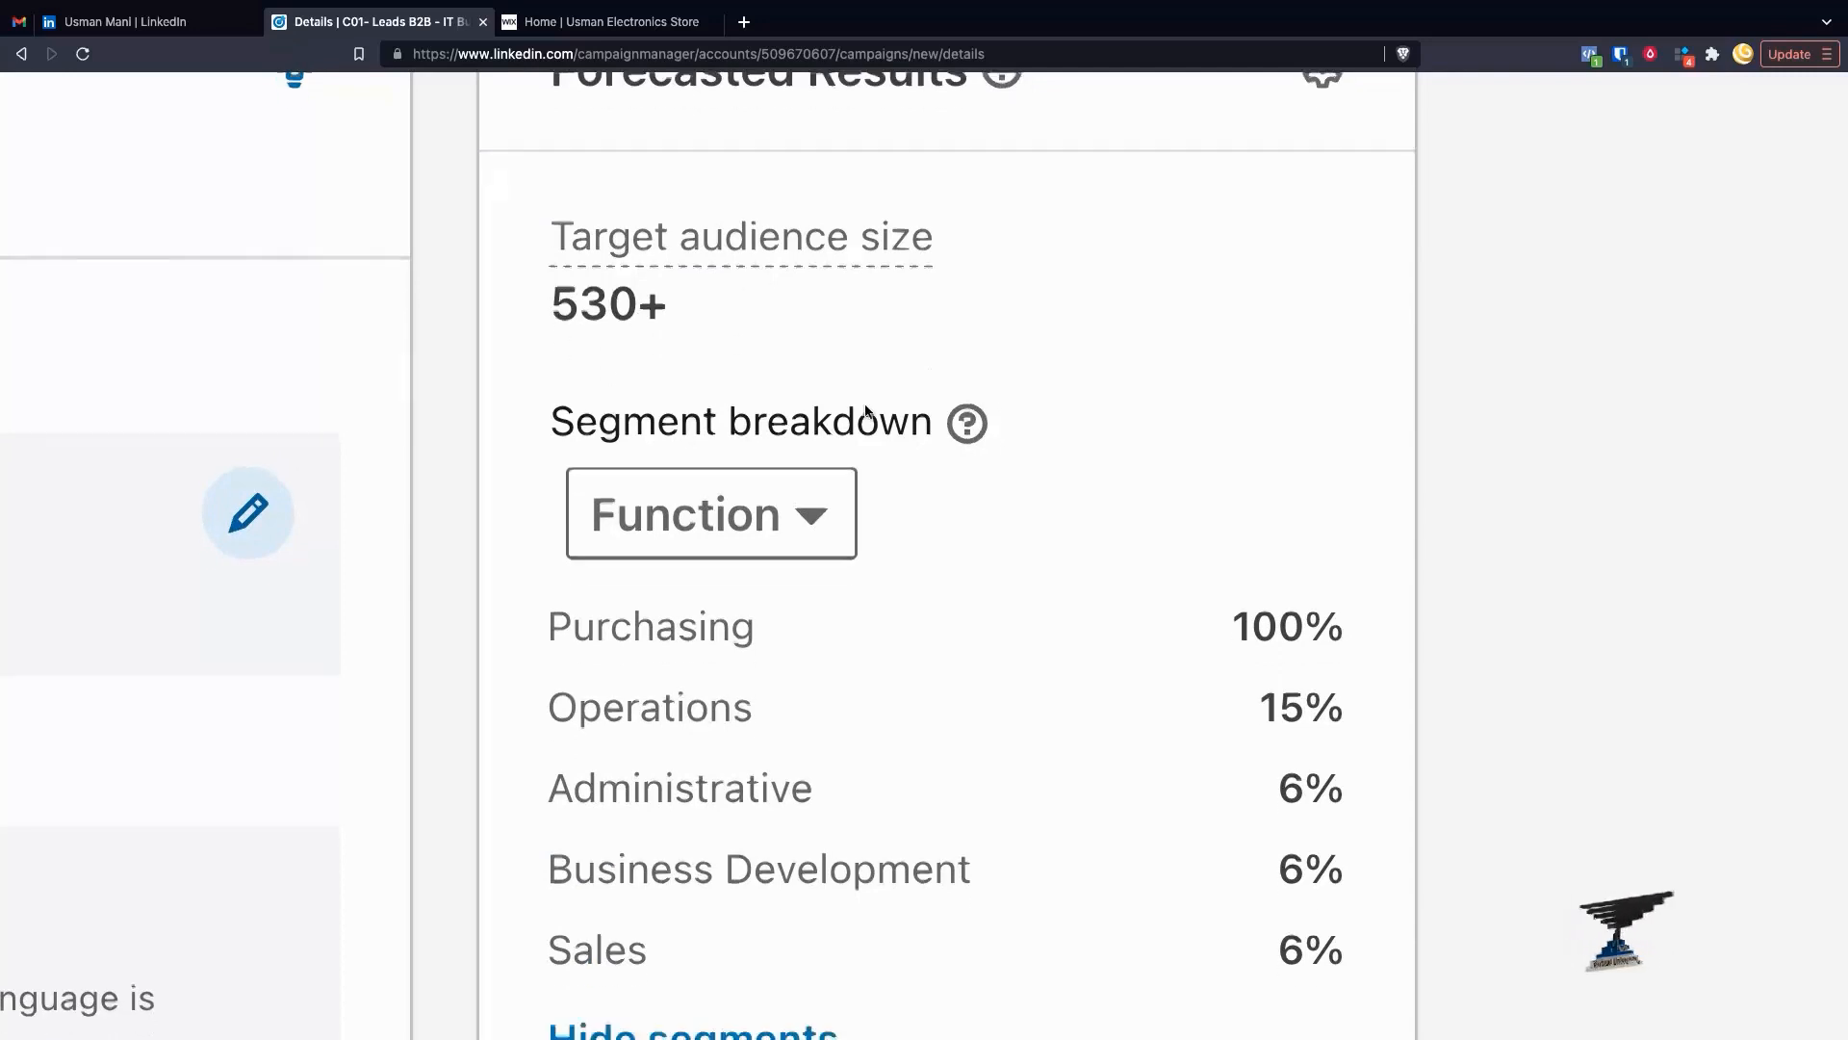
scroll(864, 411, down, 3)
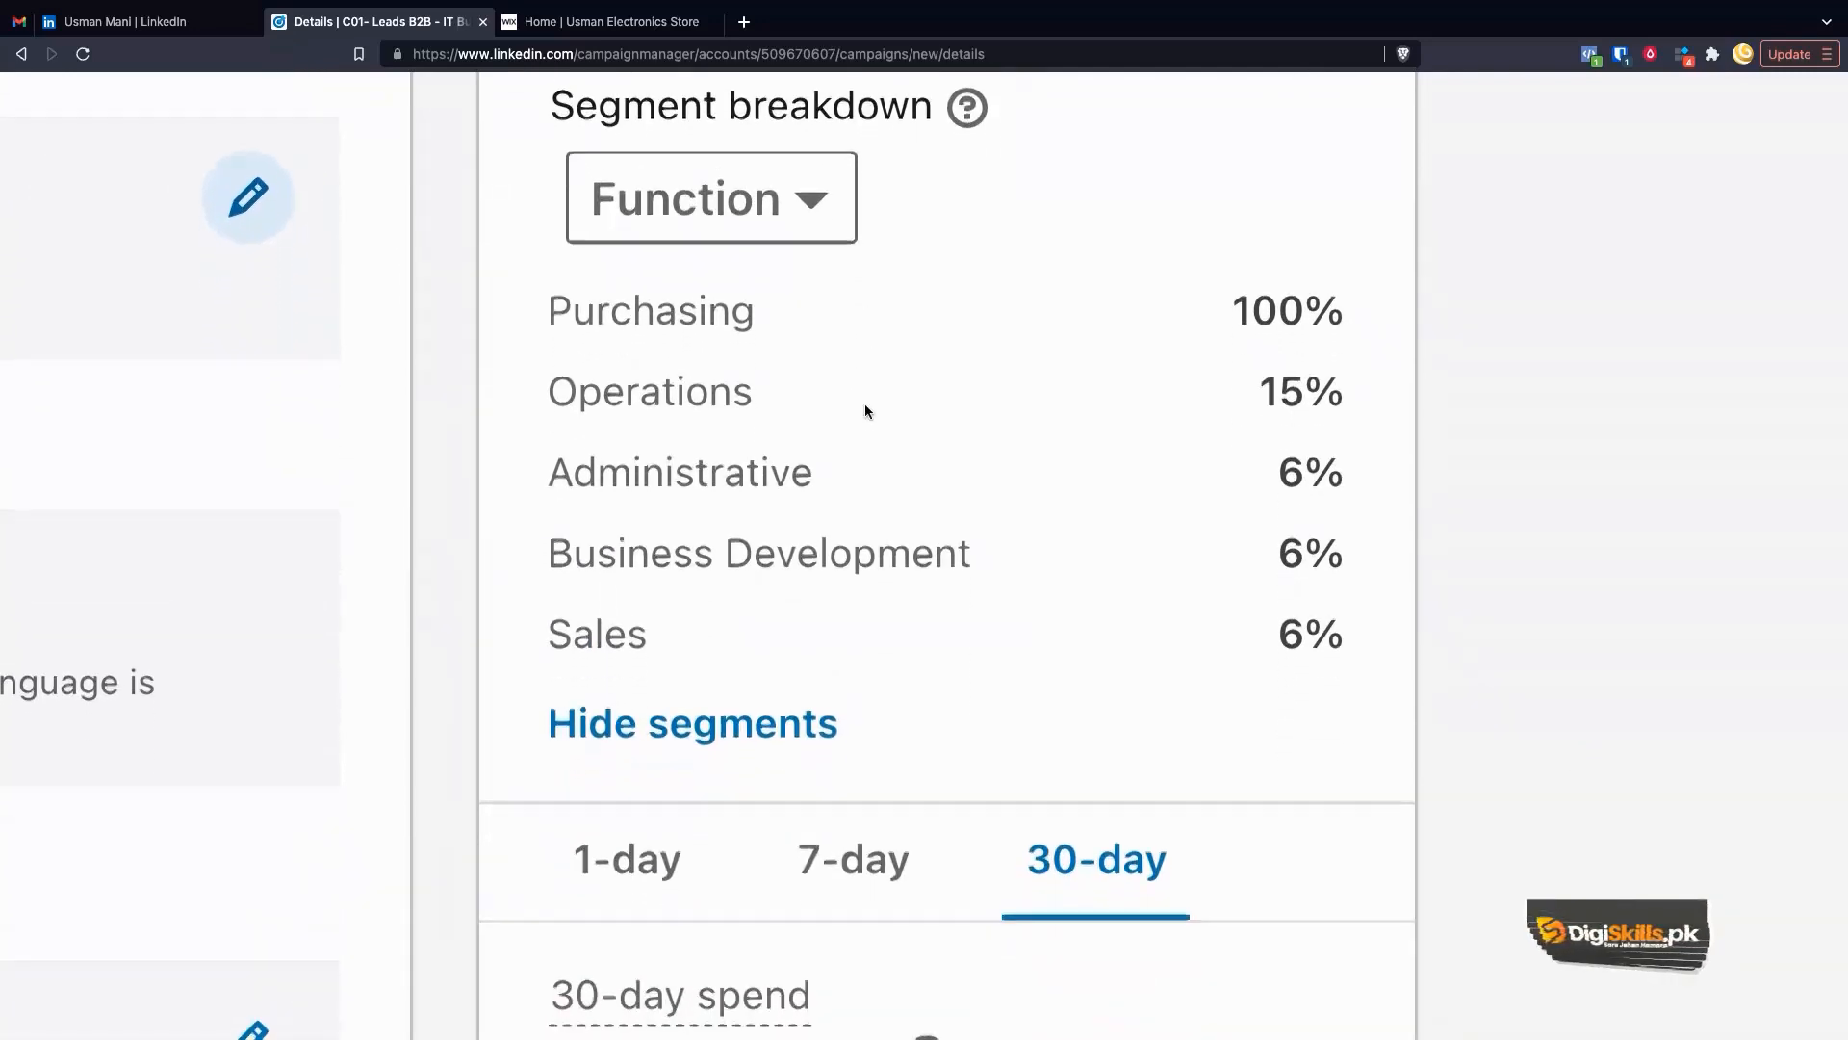
scroll(864, 411, down, 5)
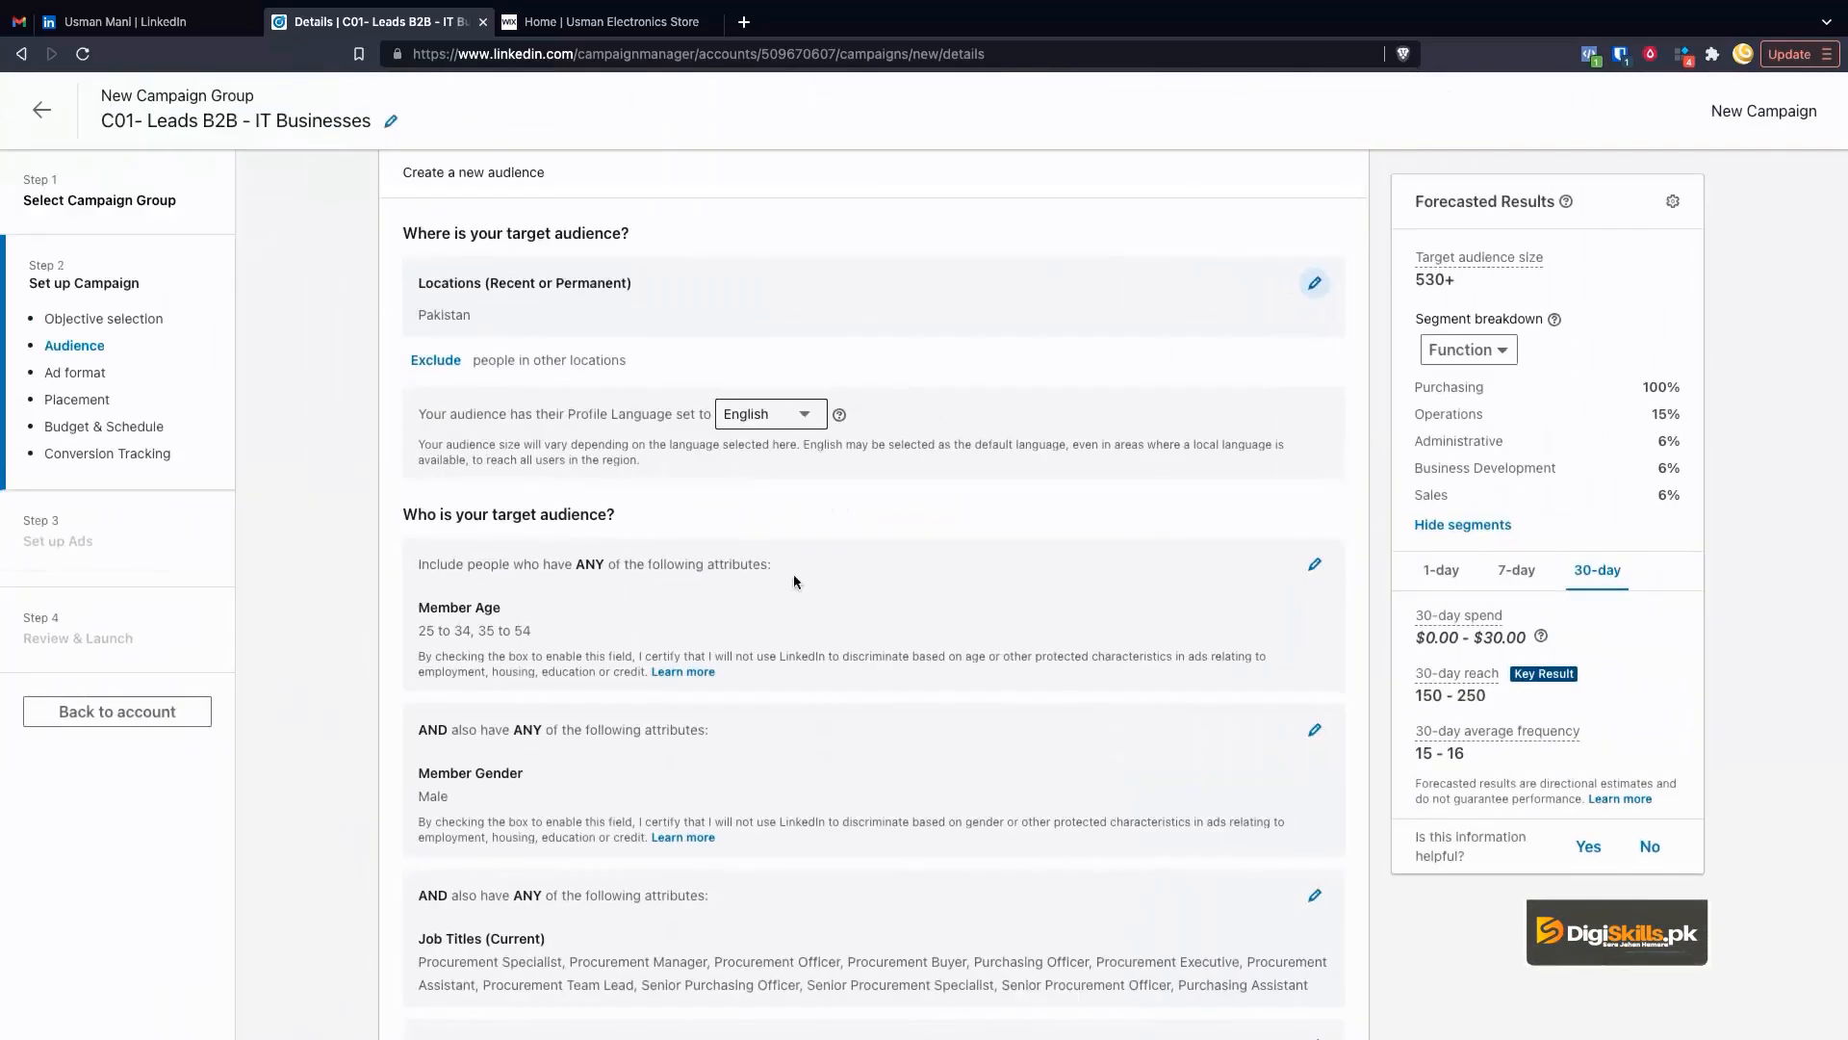
Remove all Member Age and Member Gender selections from the target audience criteria
scroll(795, 579, down, 2)
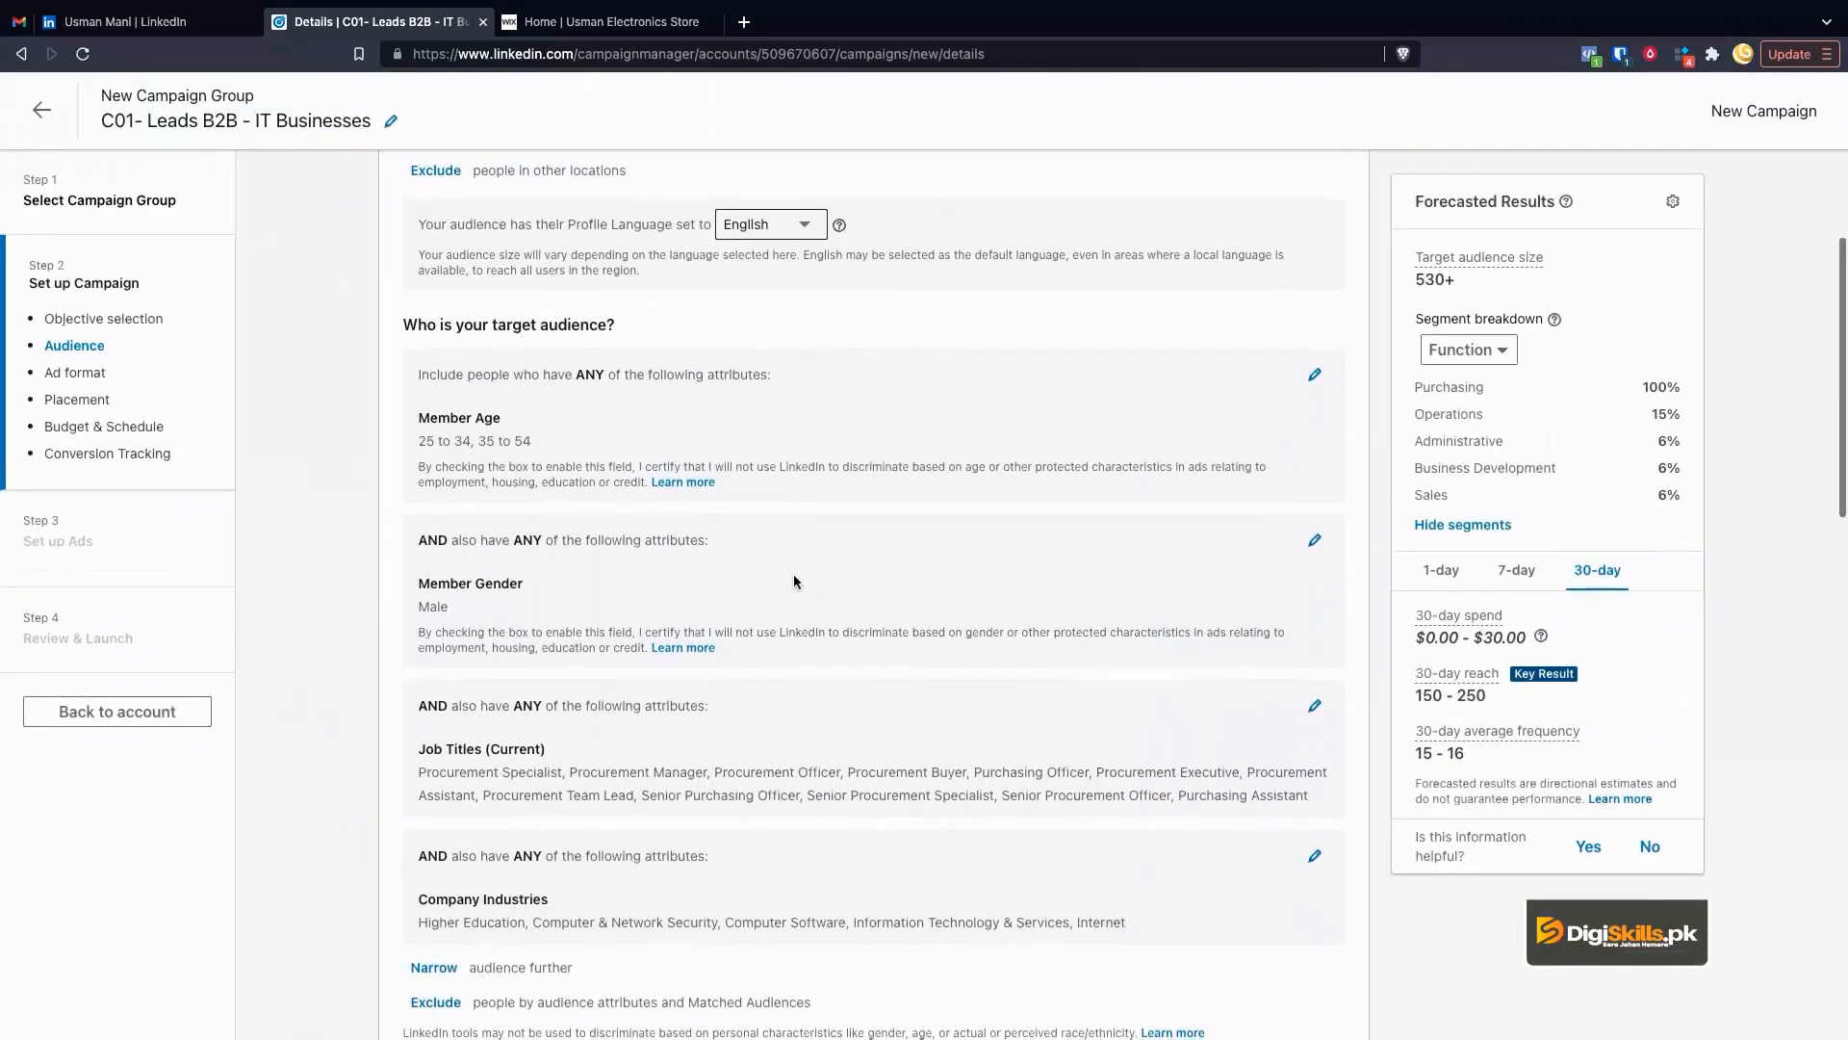
scroll(793, 581, down, 1)
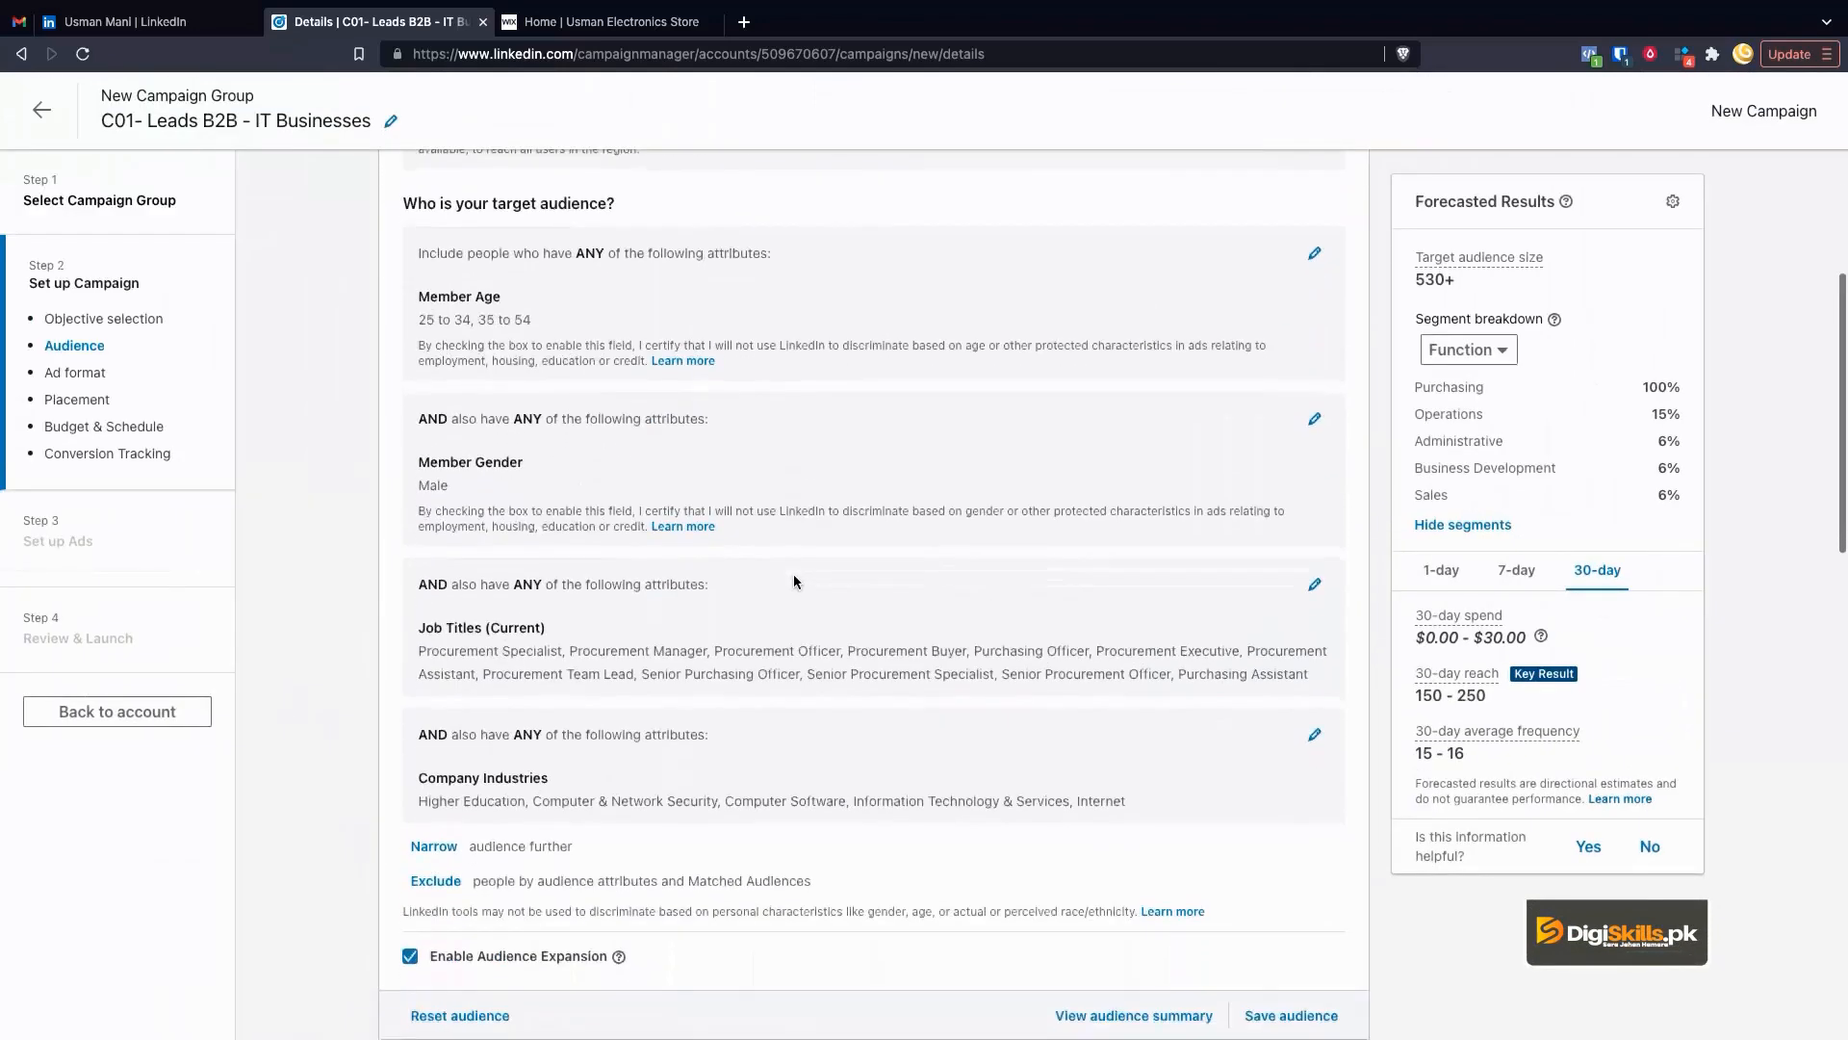
click(1315, 255)
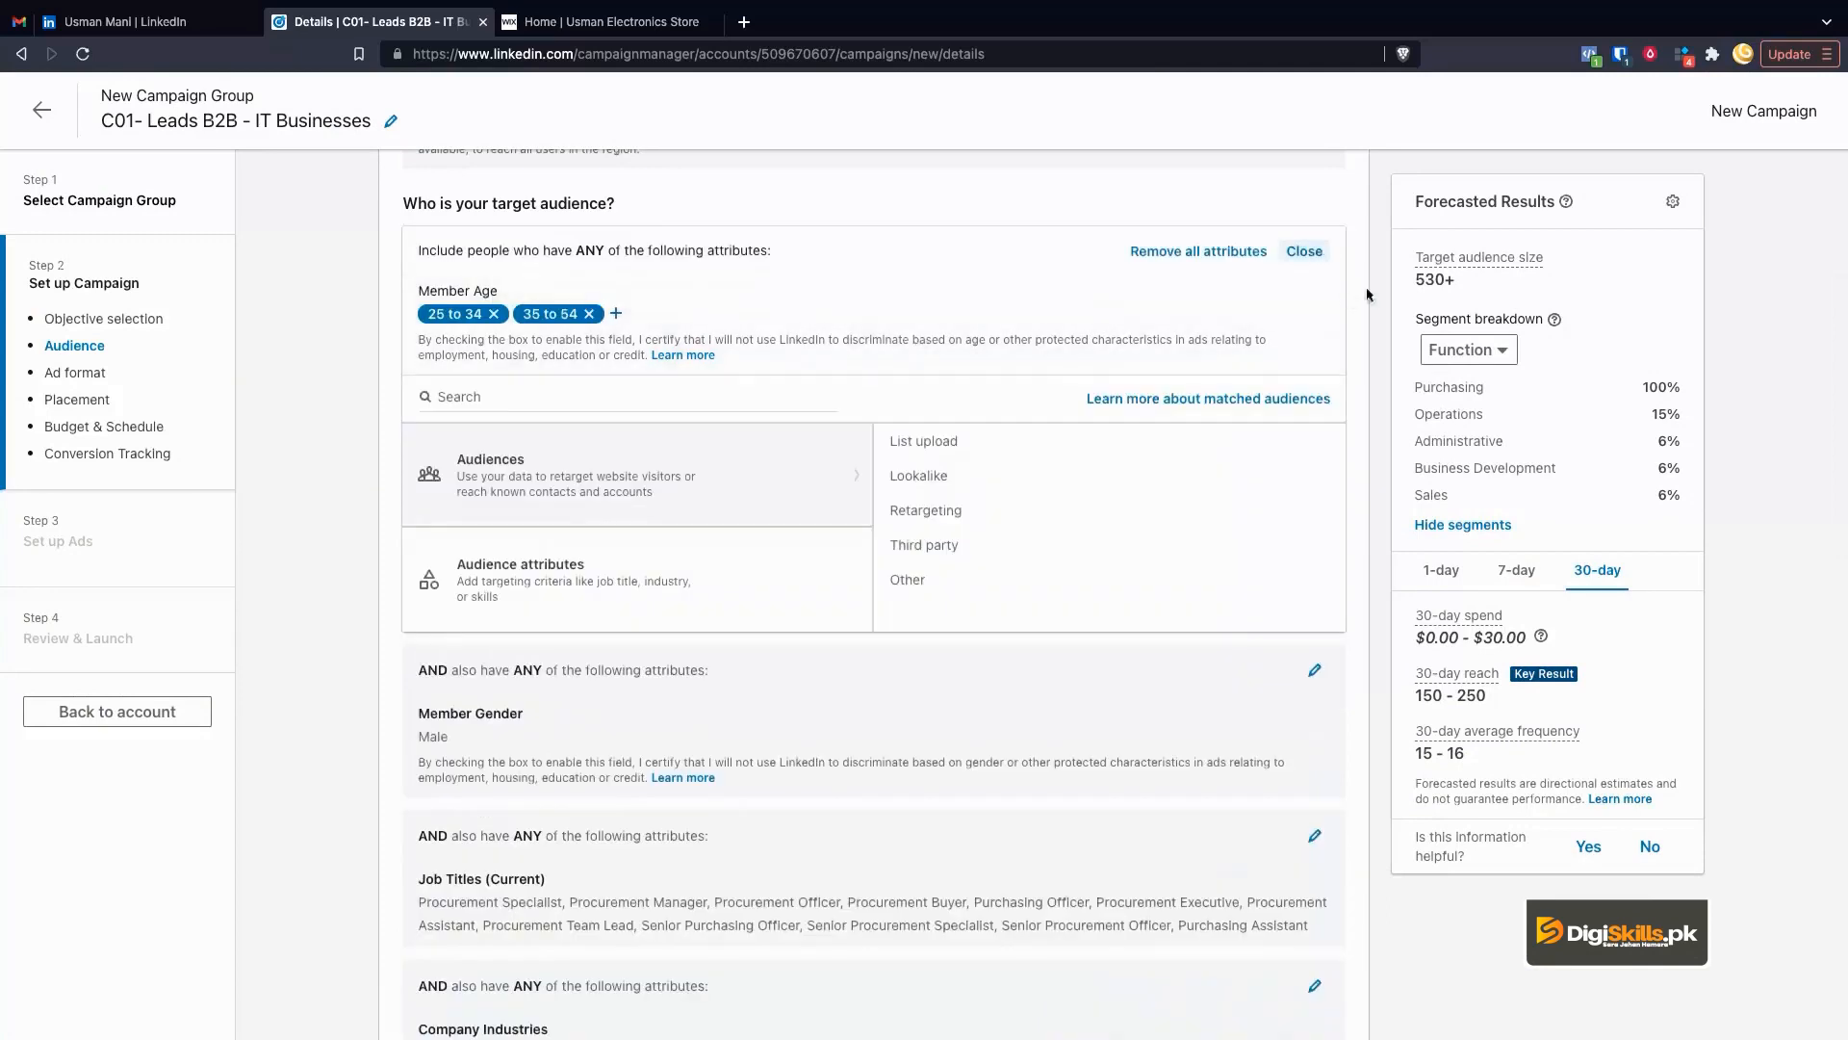
click(1298, 293)
click(1387, 243)
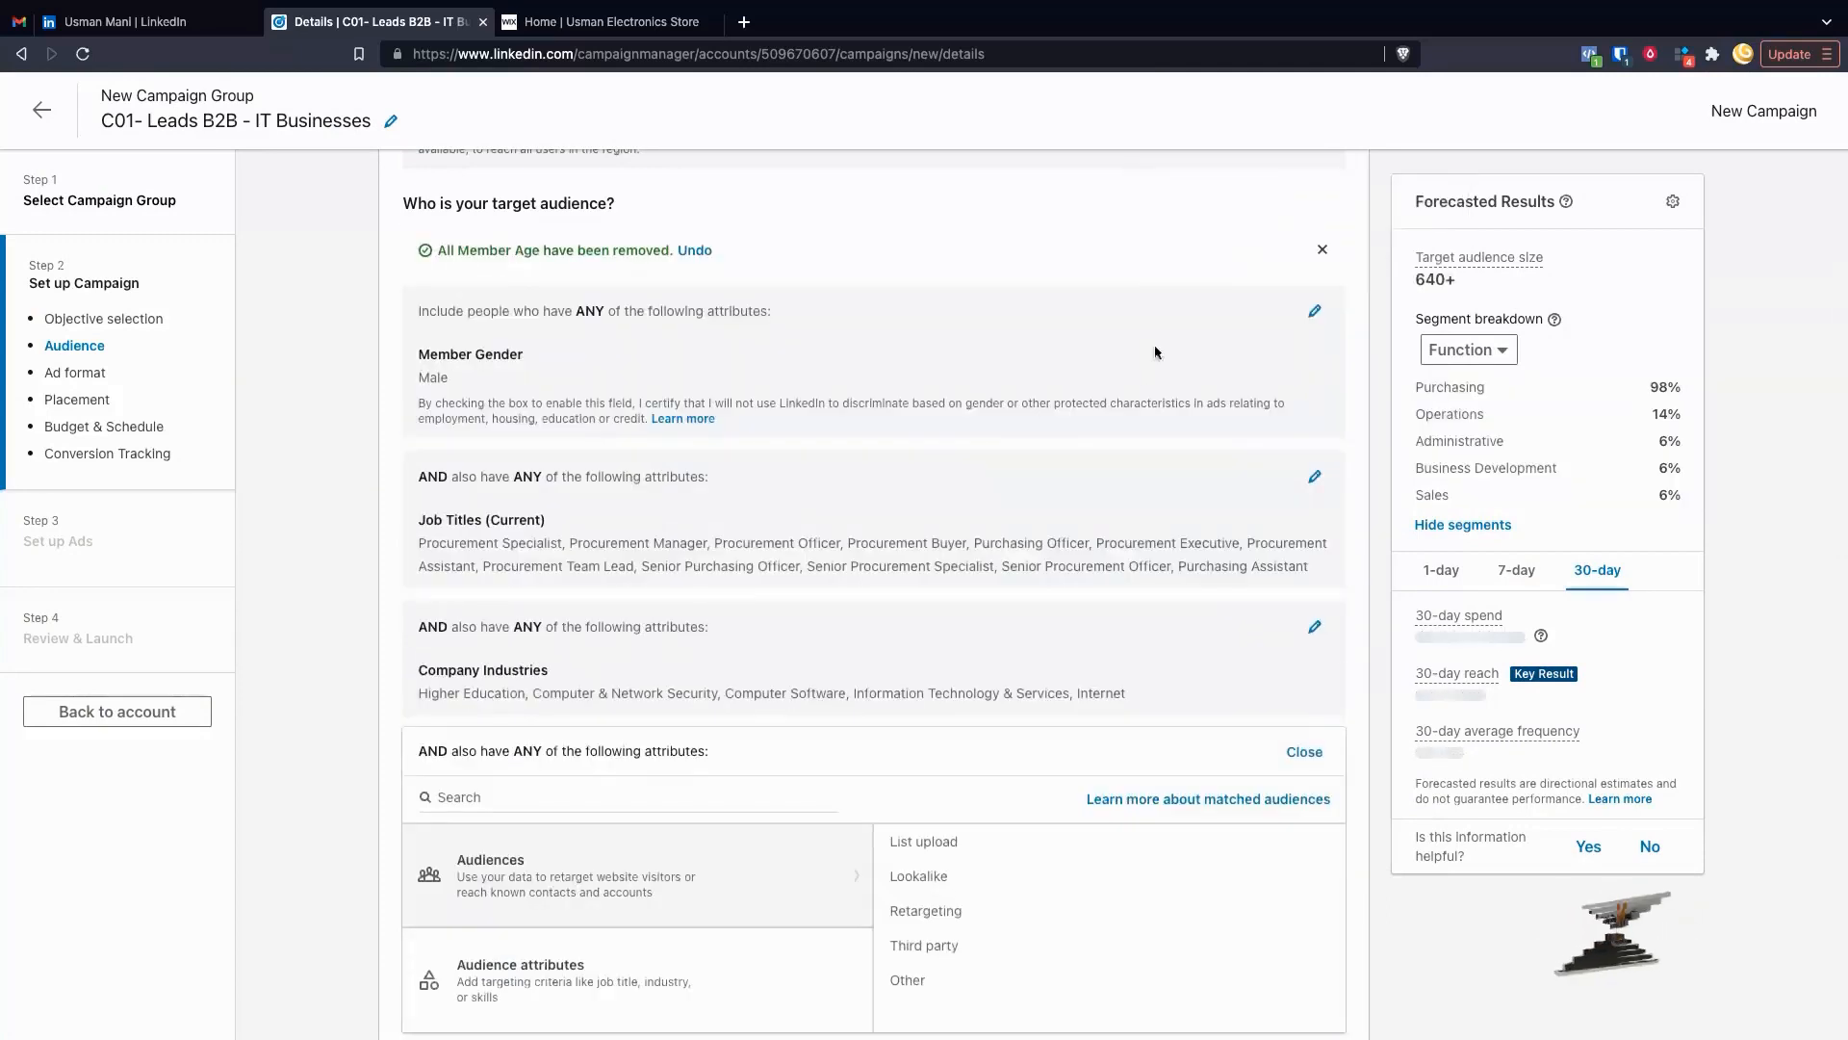
click(1315, 308)
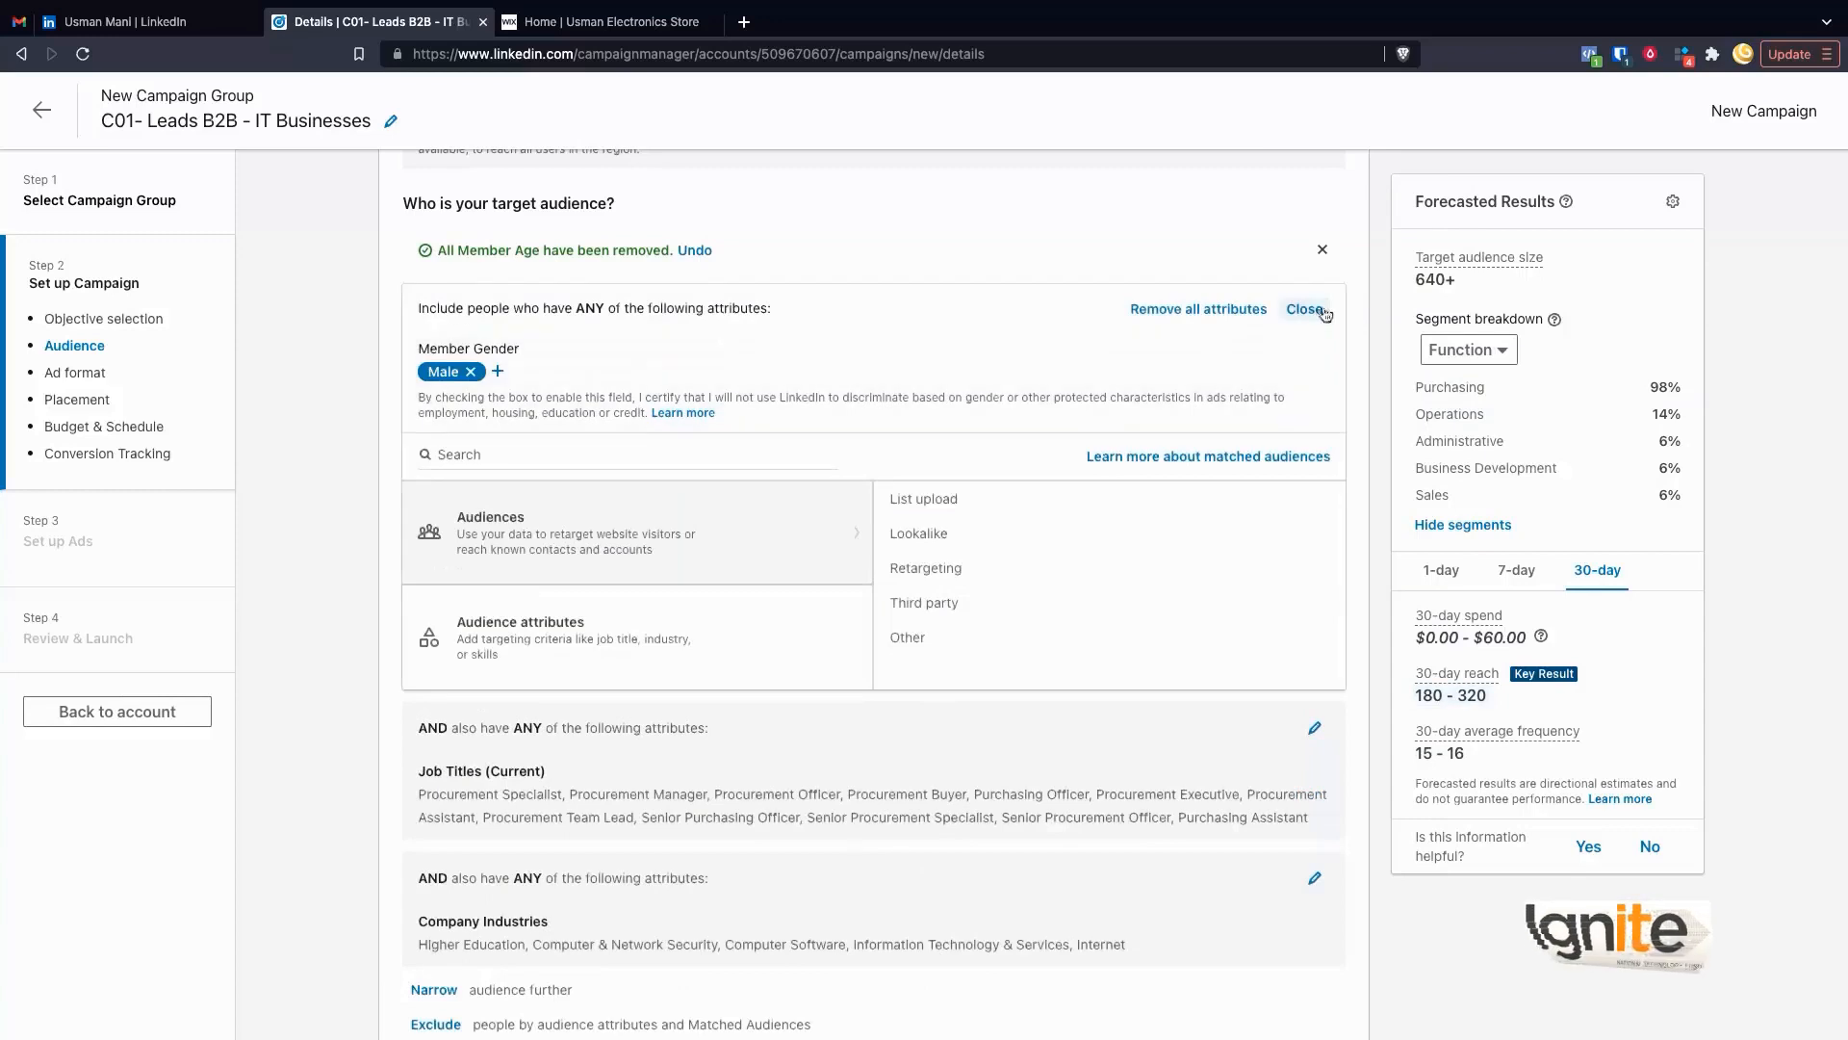
click(1300, 353)
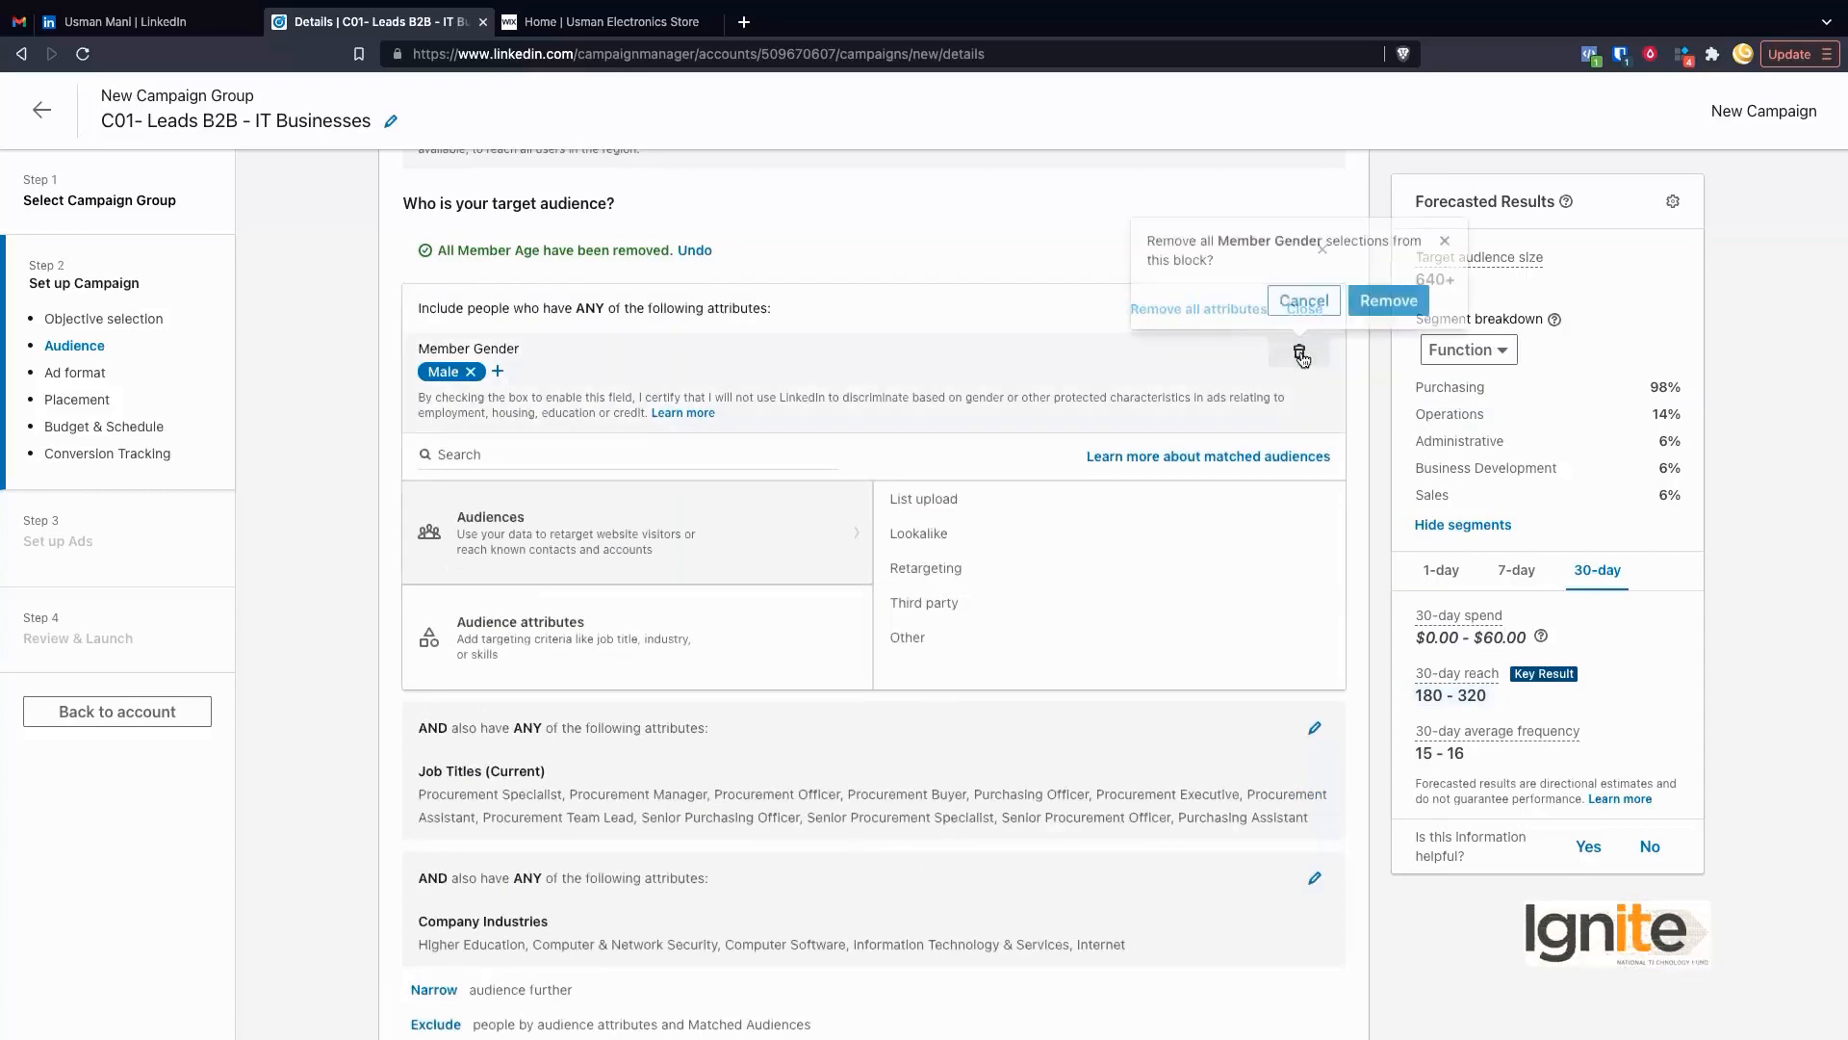
click(1390, 298)
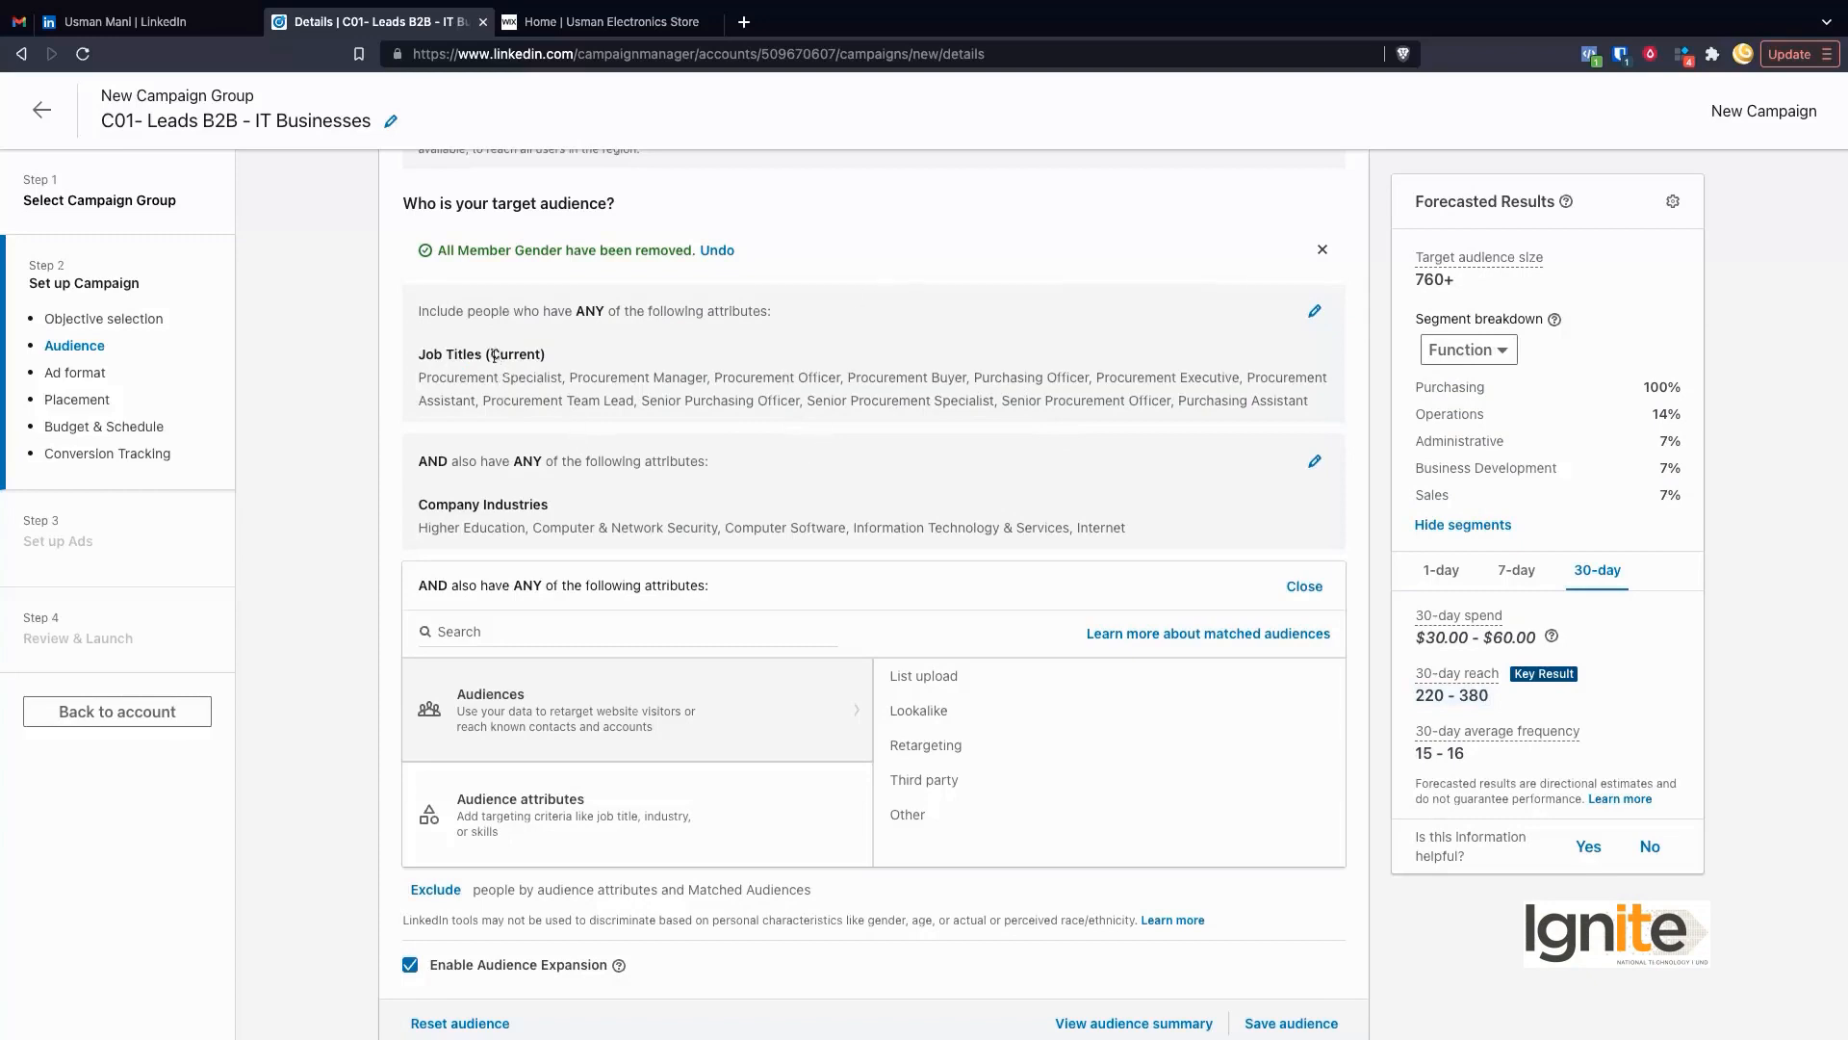
Review the remaining job title and company industry criteria along with the forecasted audience size
drag(421, 368, 624, 393)
drag(532, 527, 712, 527)
scroll(1541, 384, up, 5)
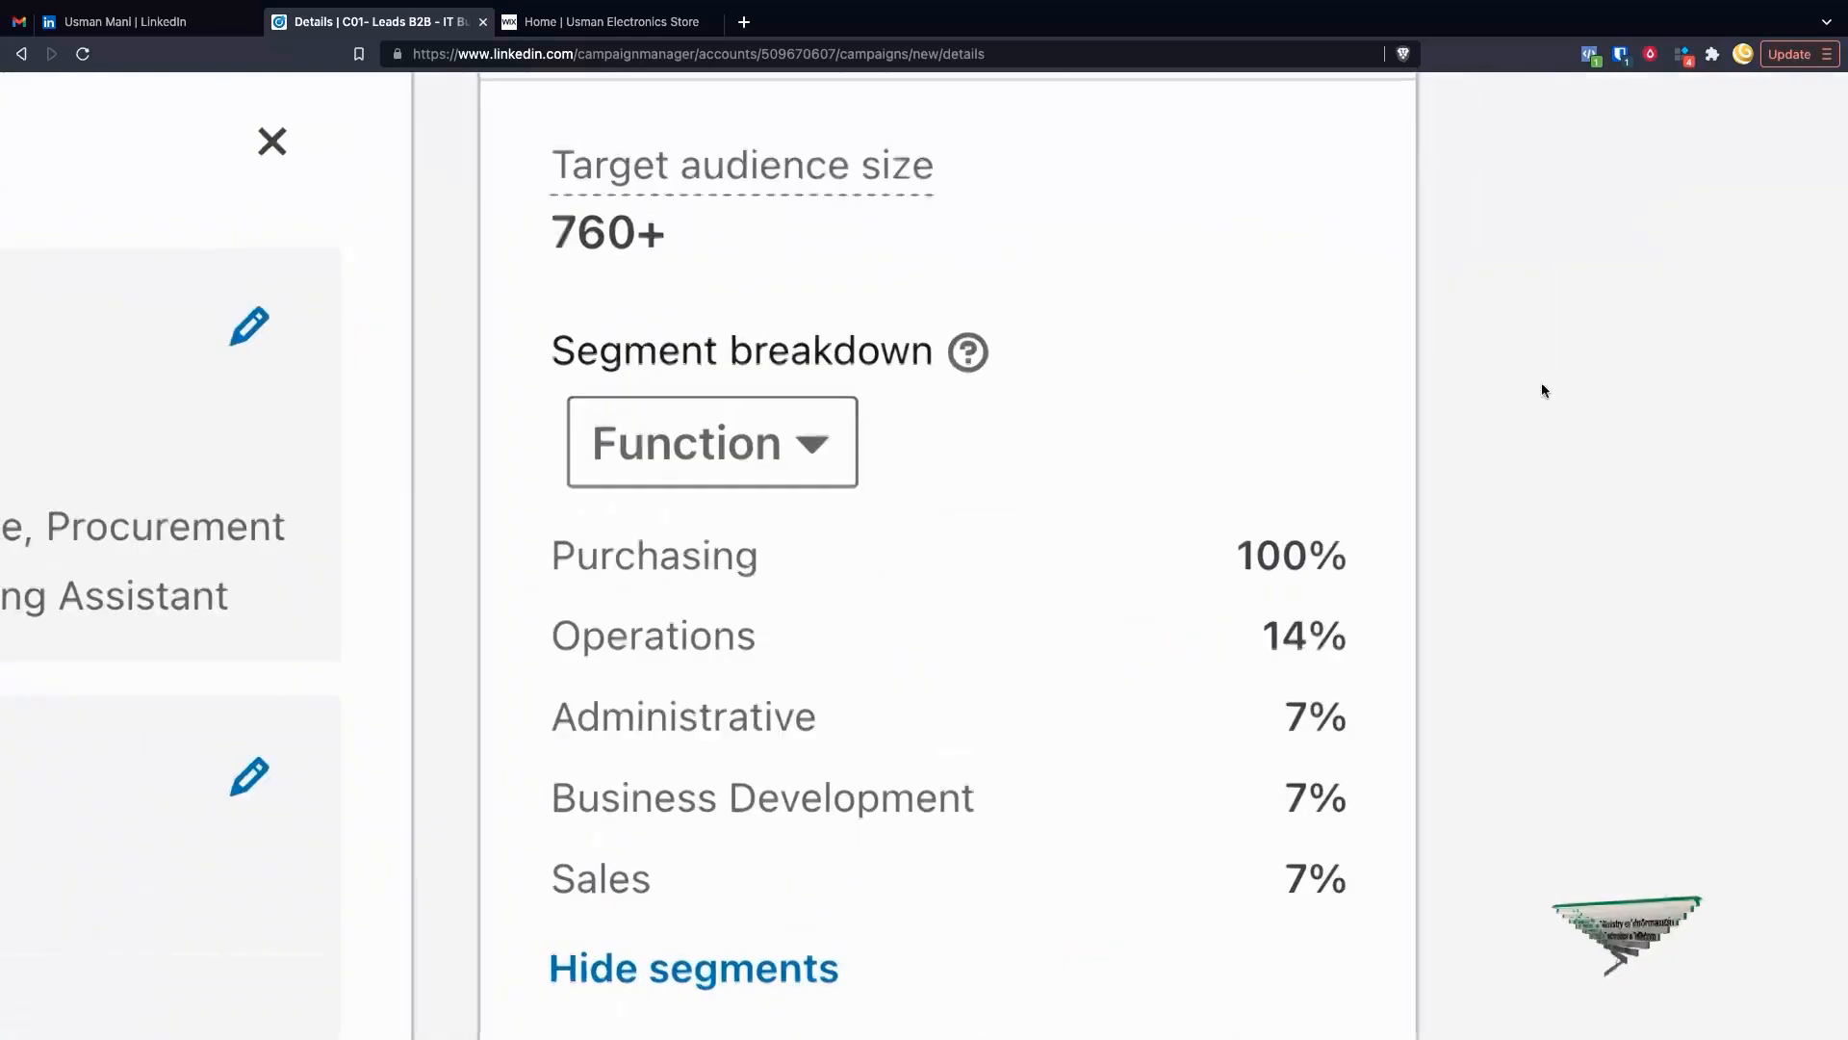
scroll(910, 313, down, 5)
scroll(910, 312, up, 1)
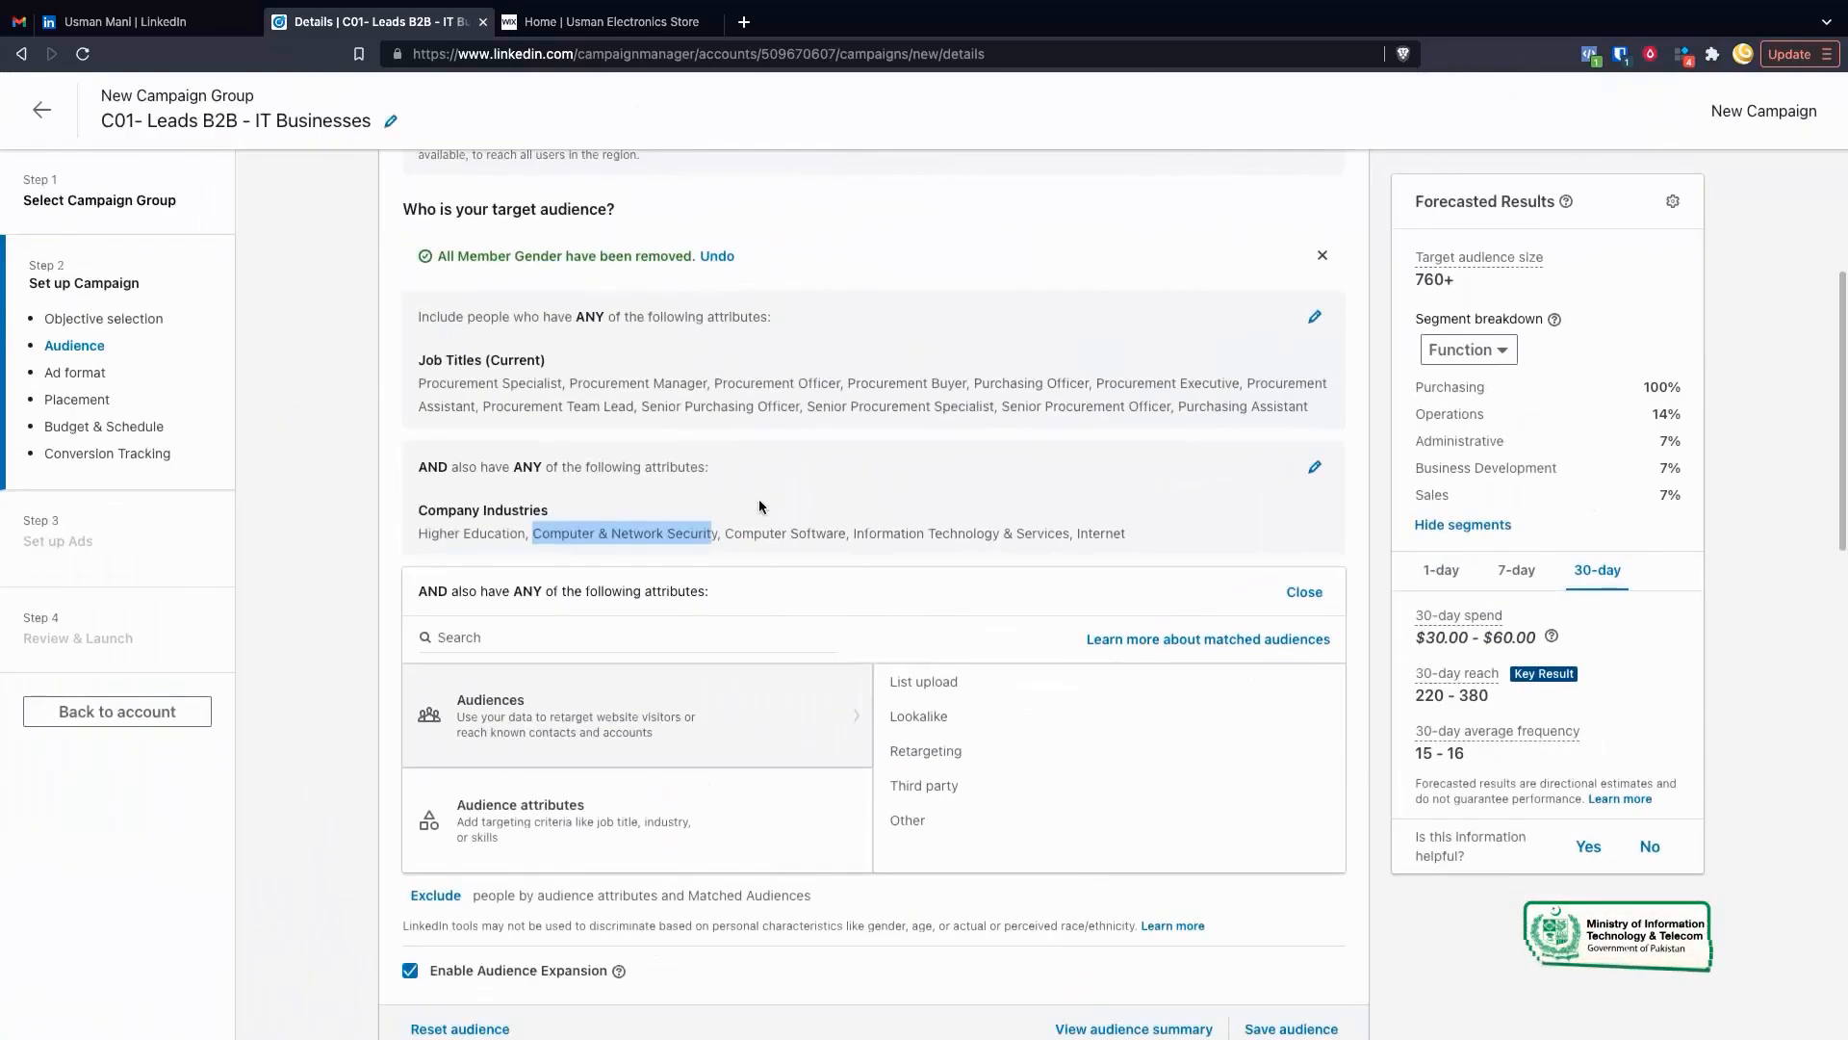
scroll(760, 501, down, 2)
Close the empty AND condition and open the Job Experience attributes for a new audience exclusion
click(1294, 448)
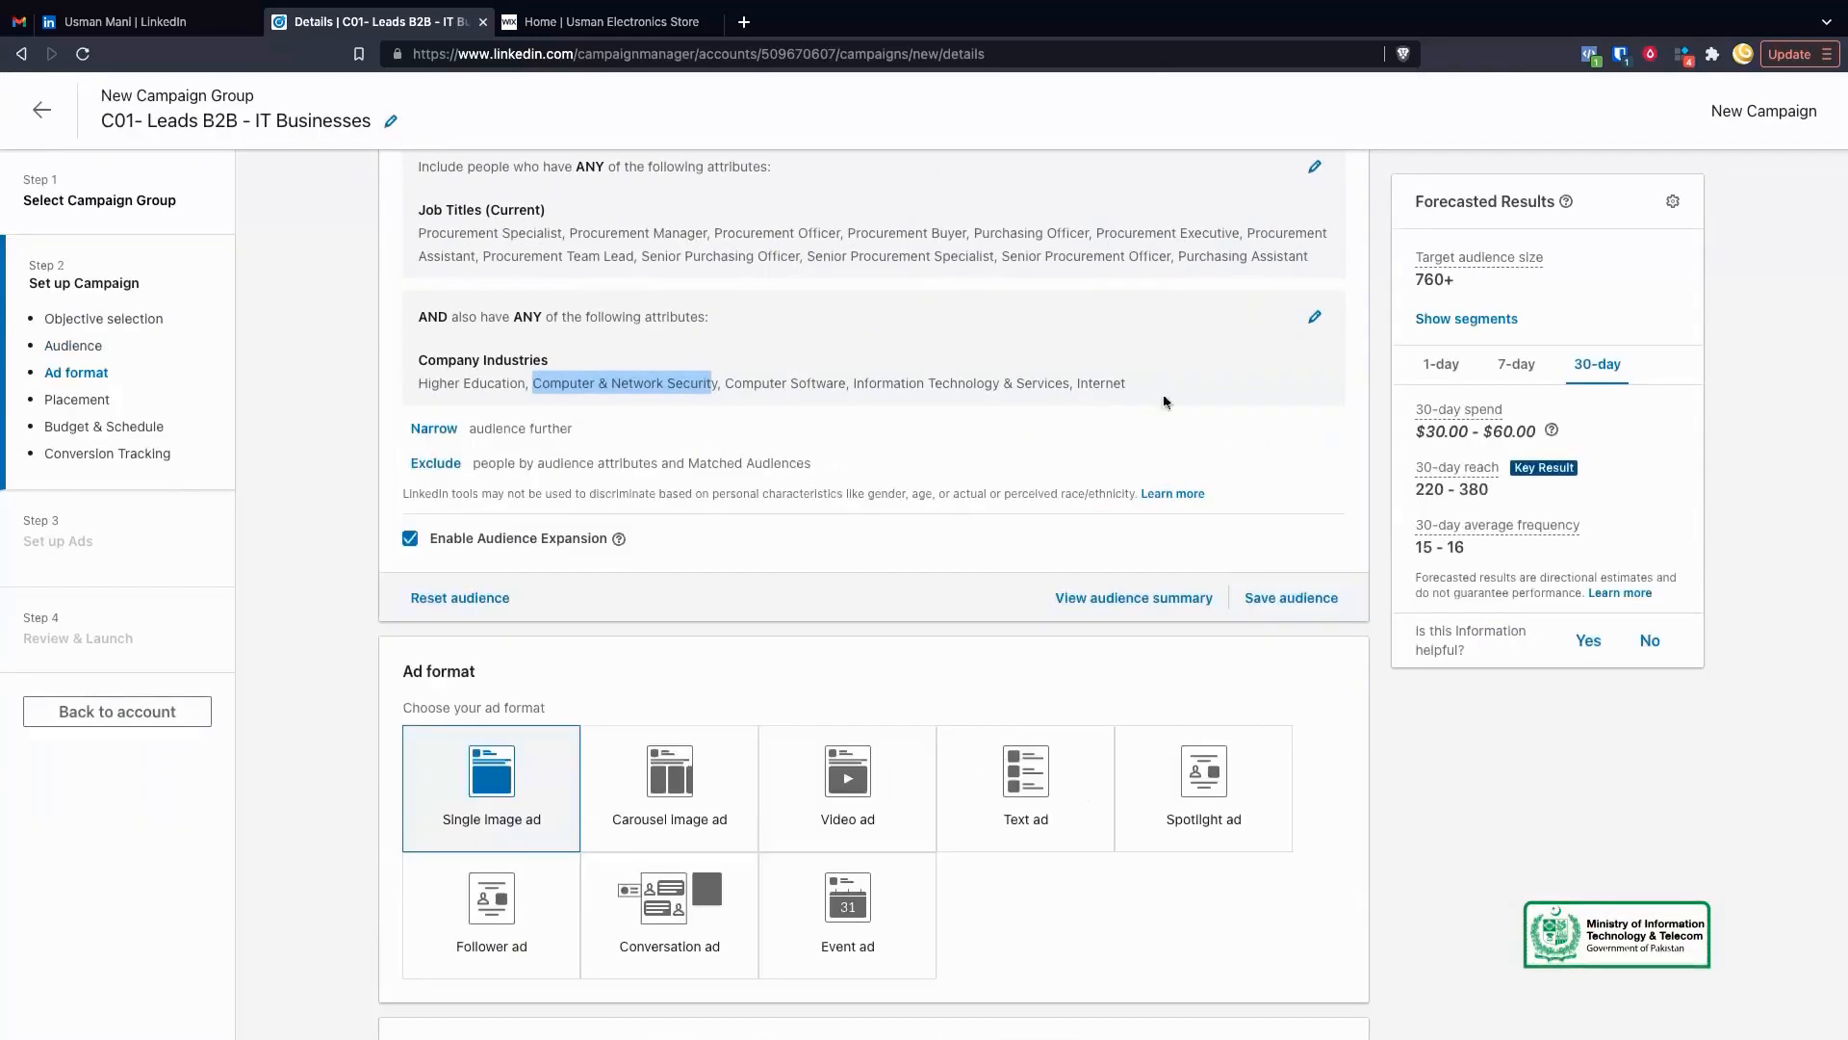
click(438, 464)
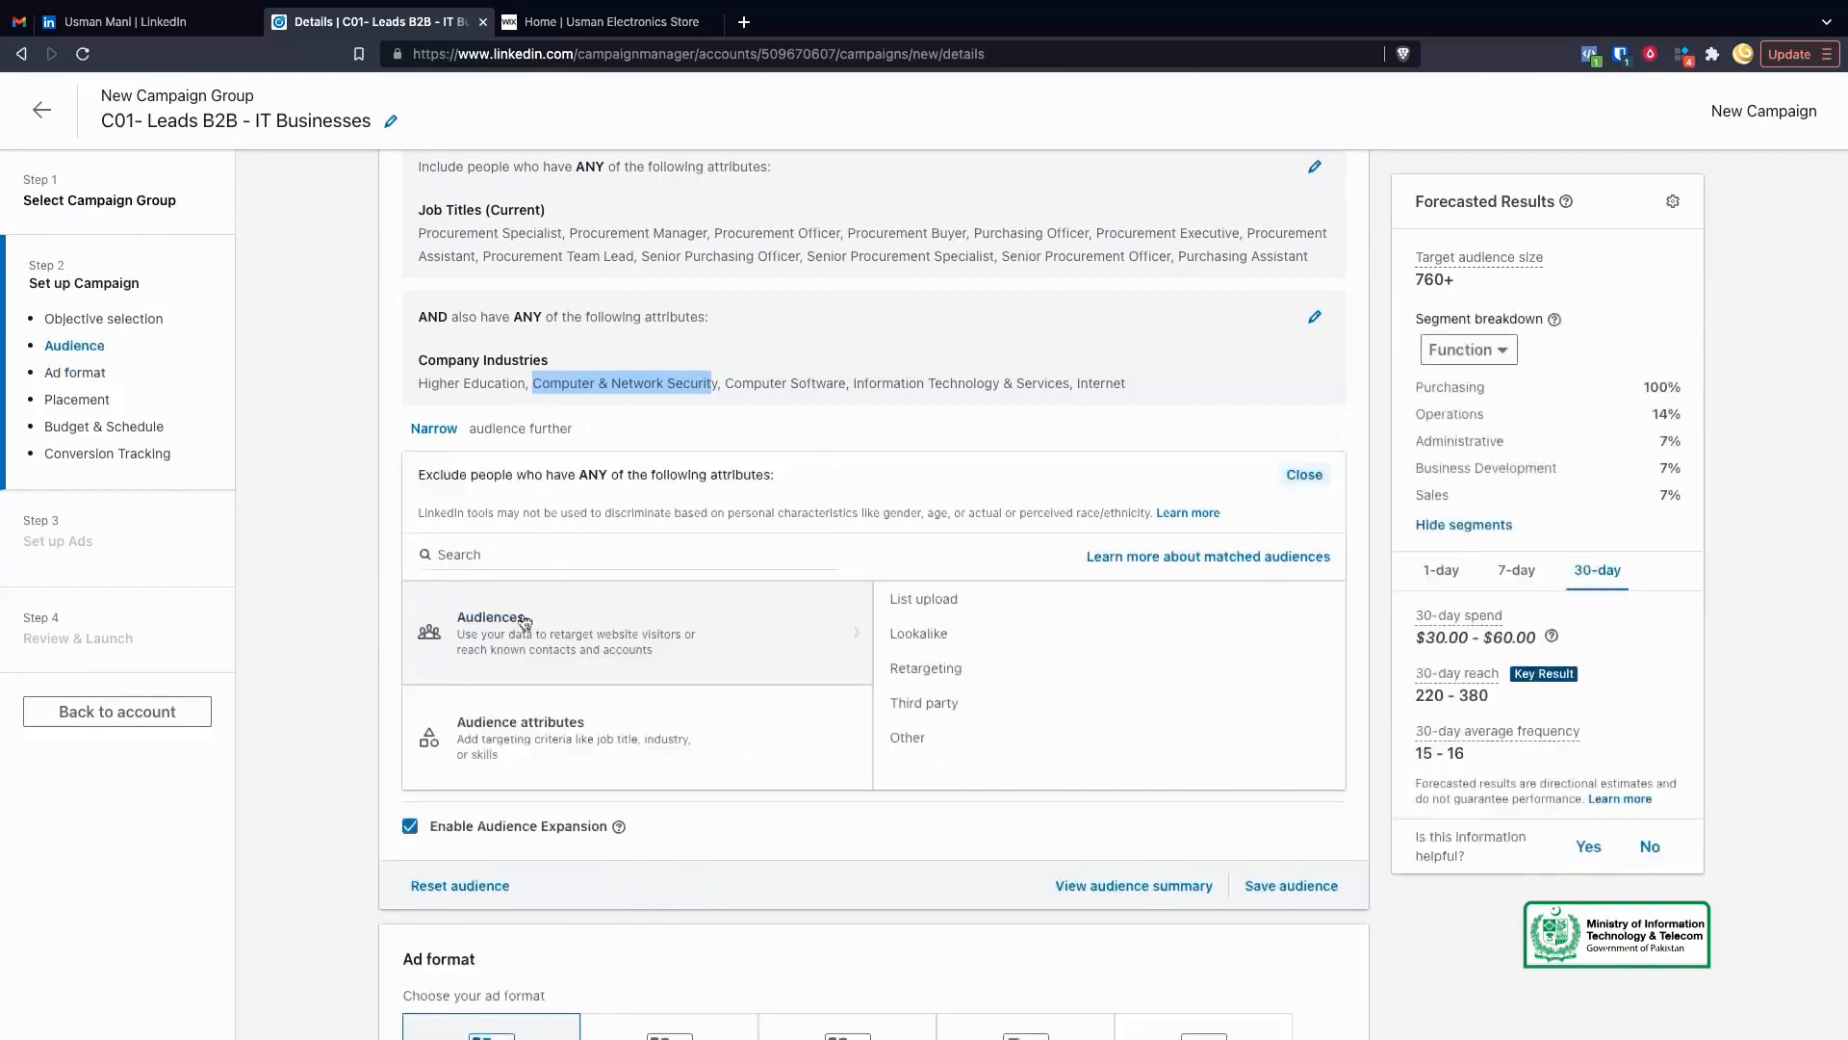
scroll(565, 684, down, 1)
click(668, 670)
click(970, 635)
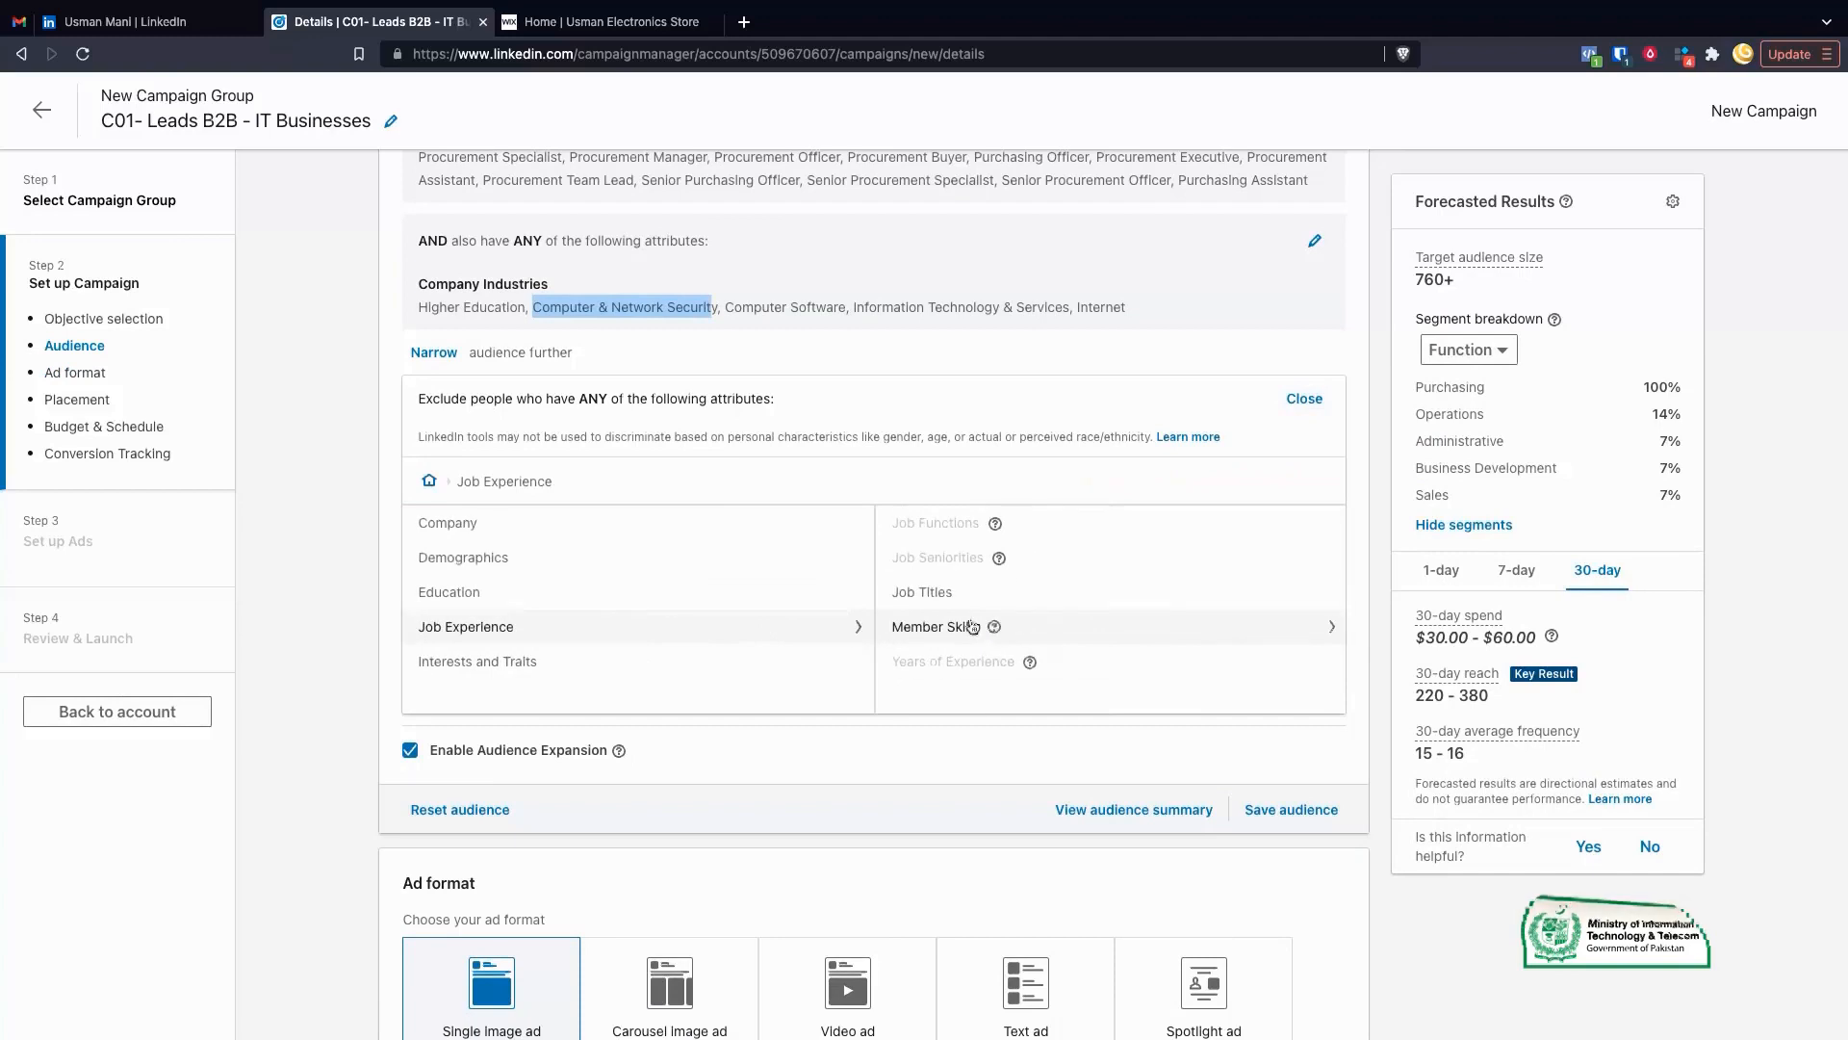
scroll(932, 597, down, 1)
scroll(934, 525, up, 6)
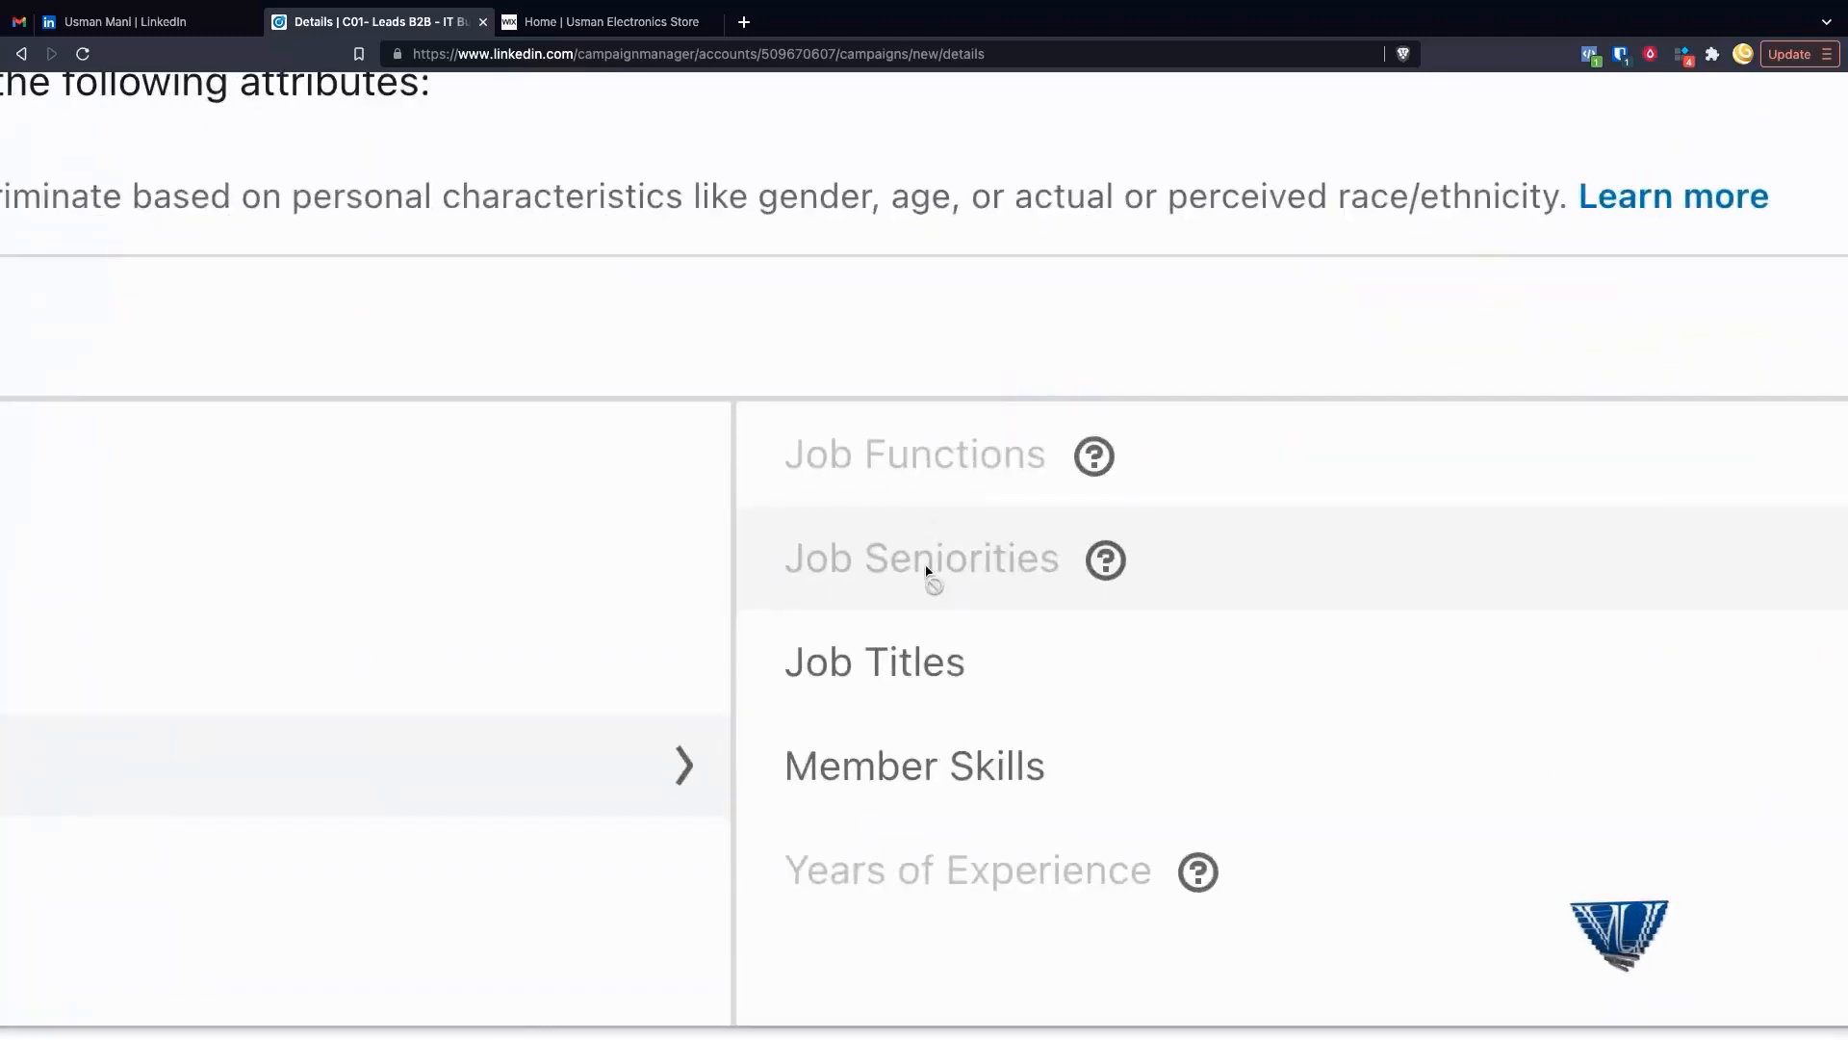
scroll(929, 570, down, 5)
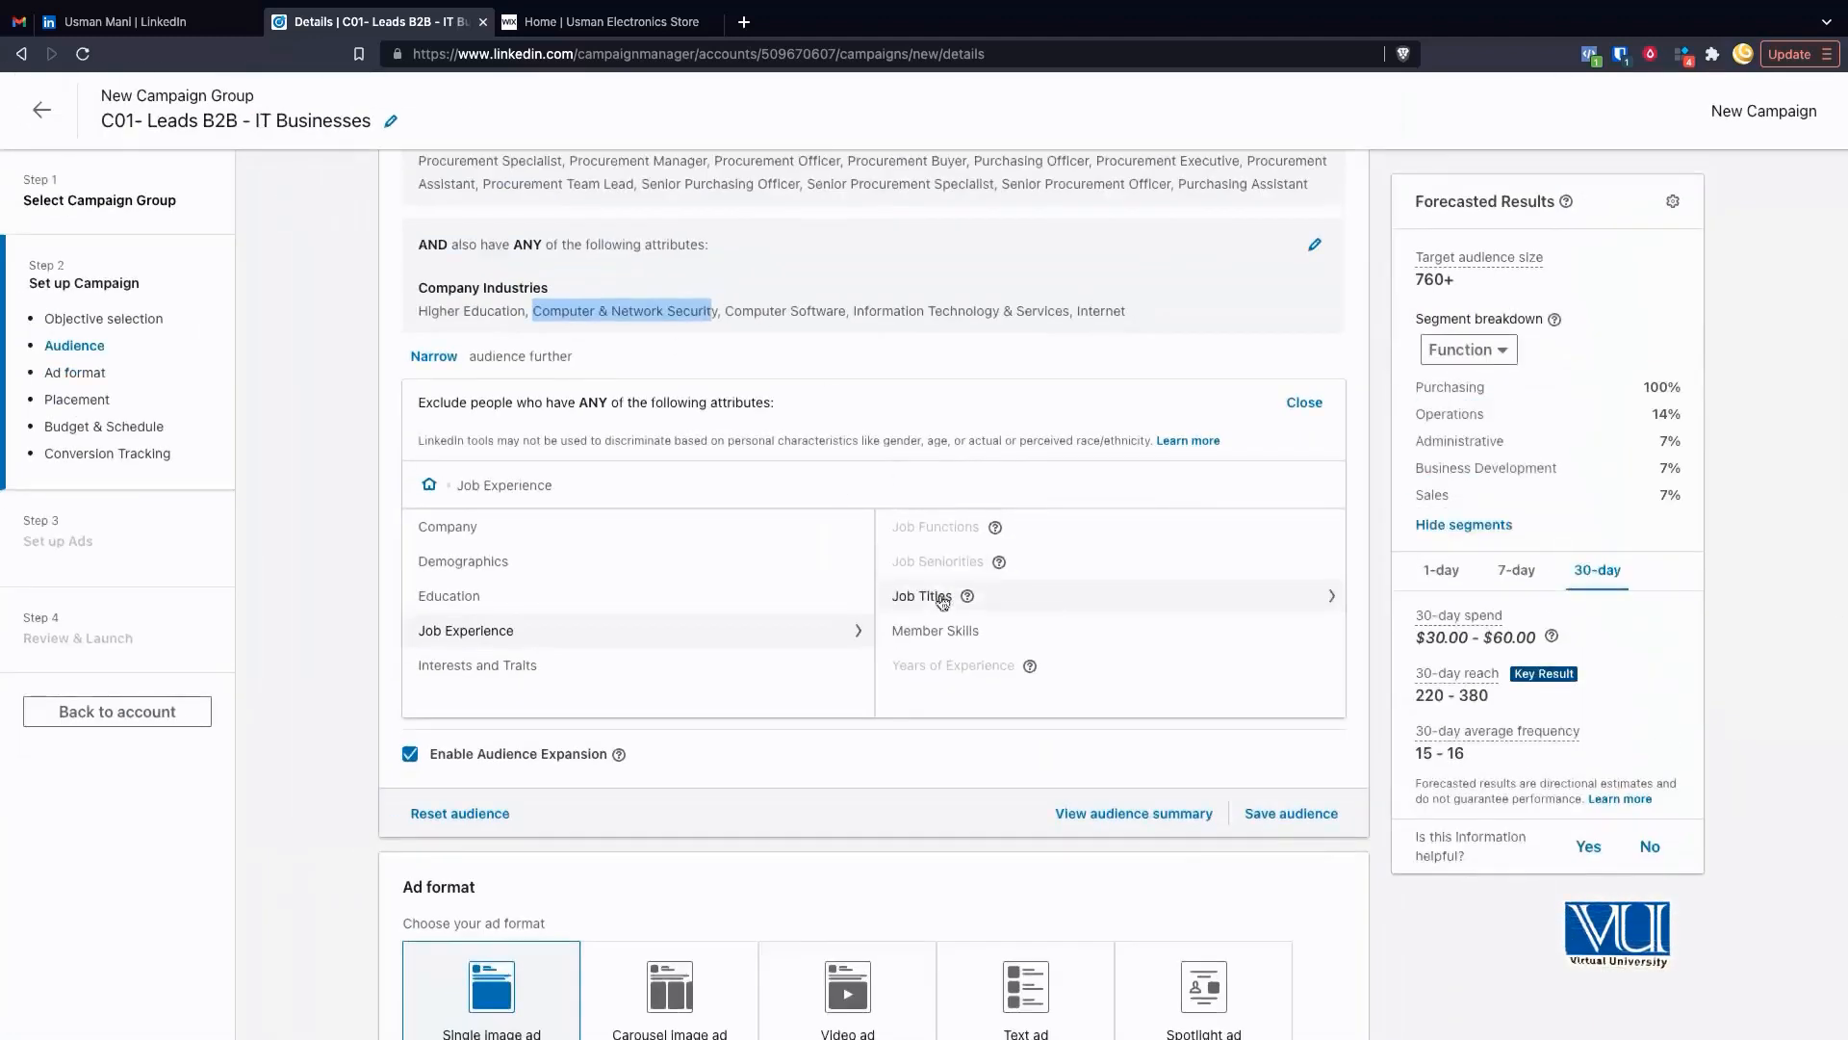
Exclude people with the current job title Intern and finish editing the exclusion
click(924, 597)
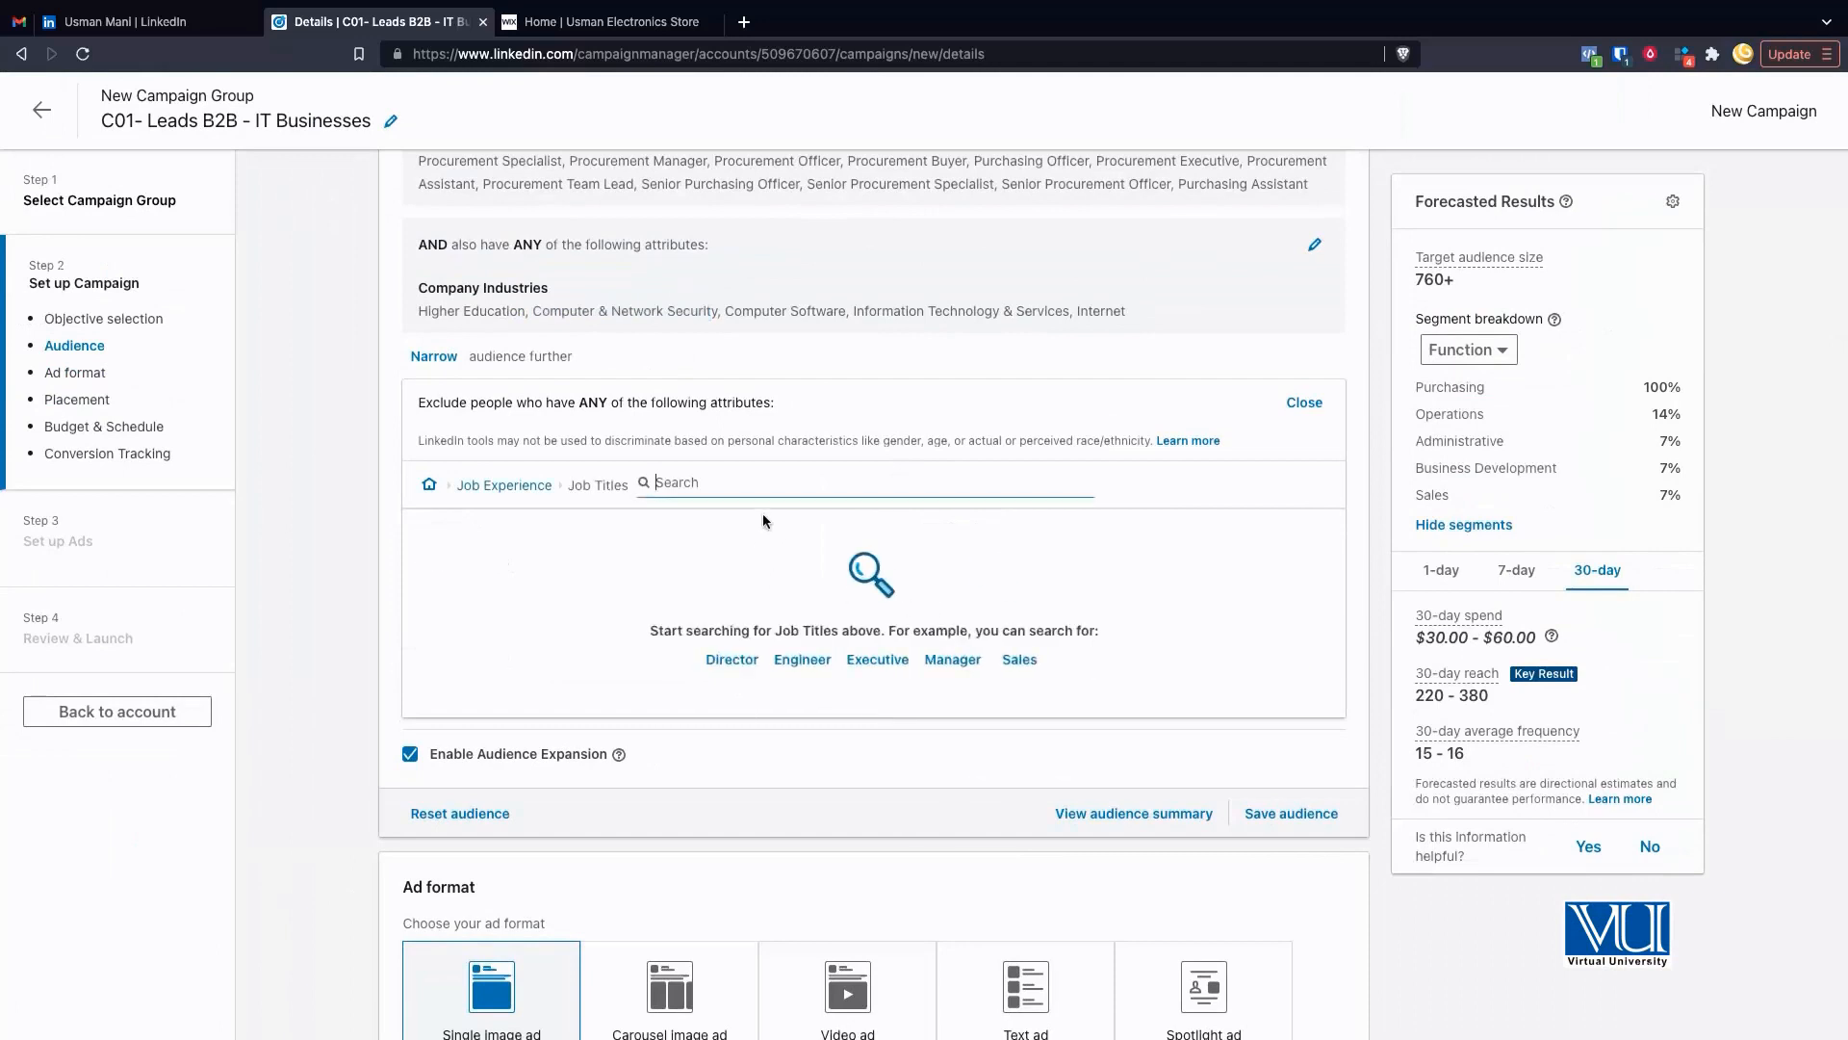
text(Intern)
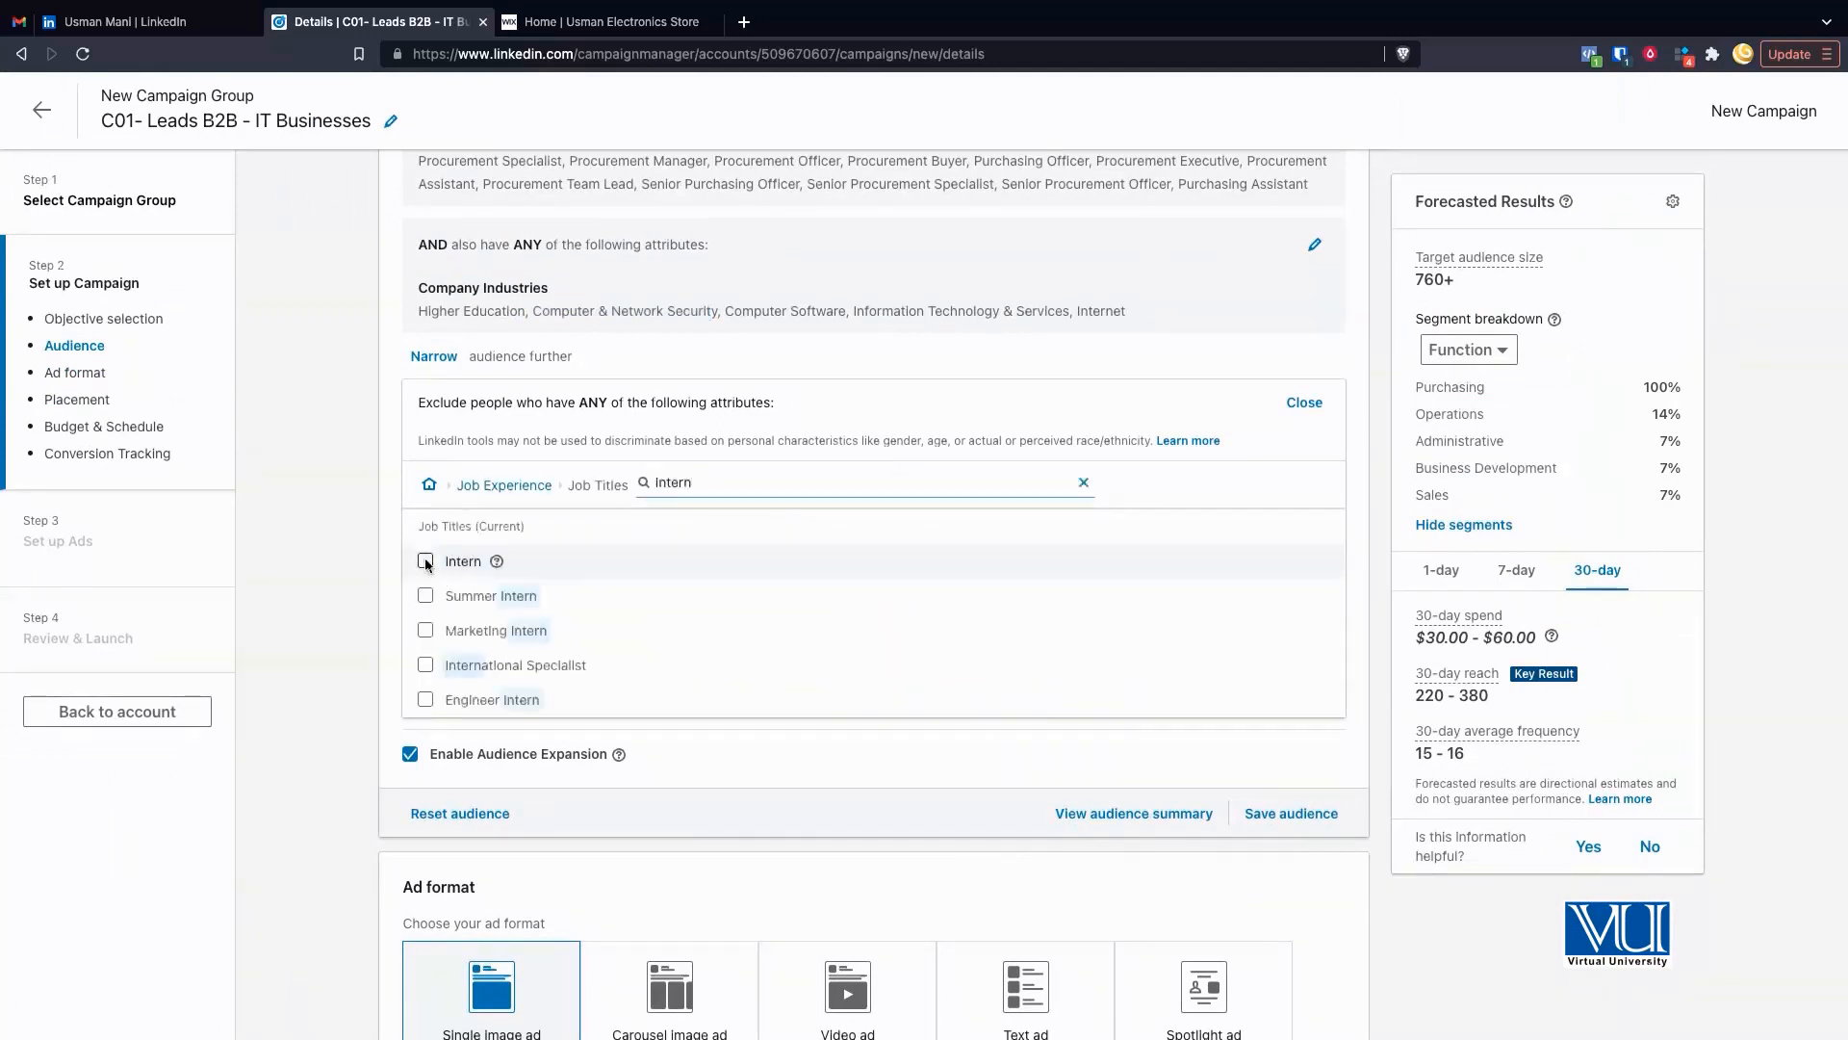
click(426, 561)
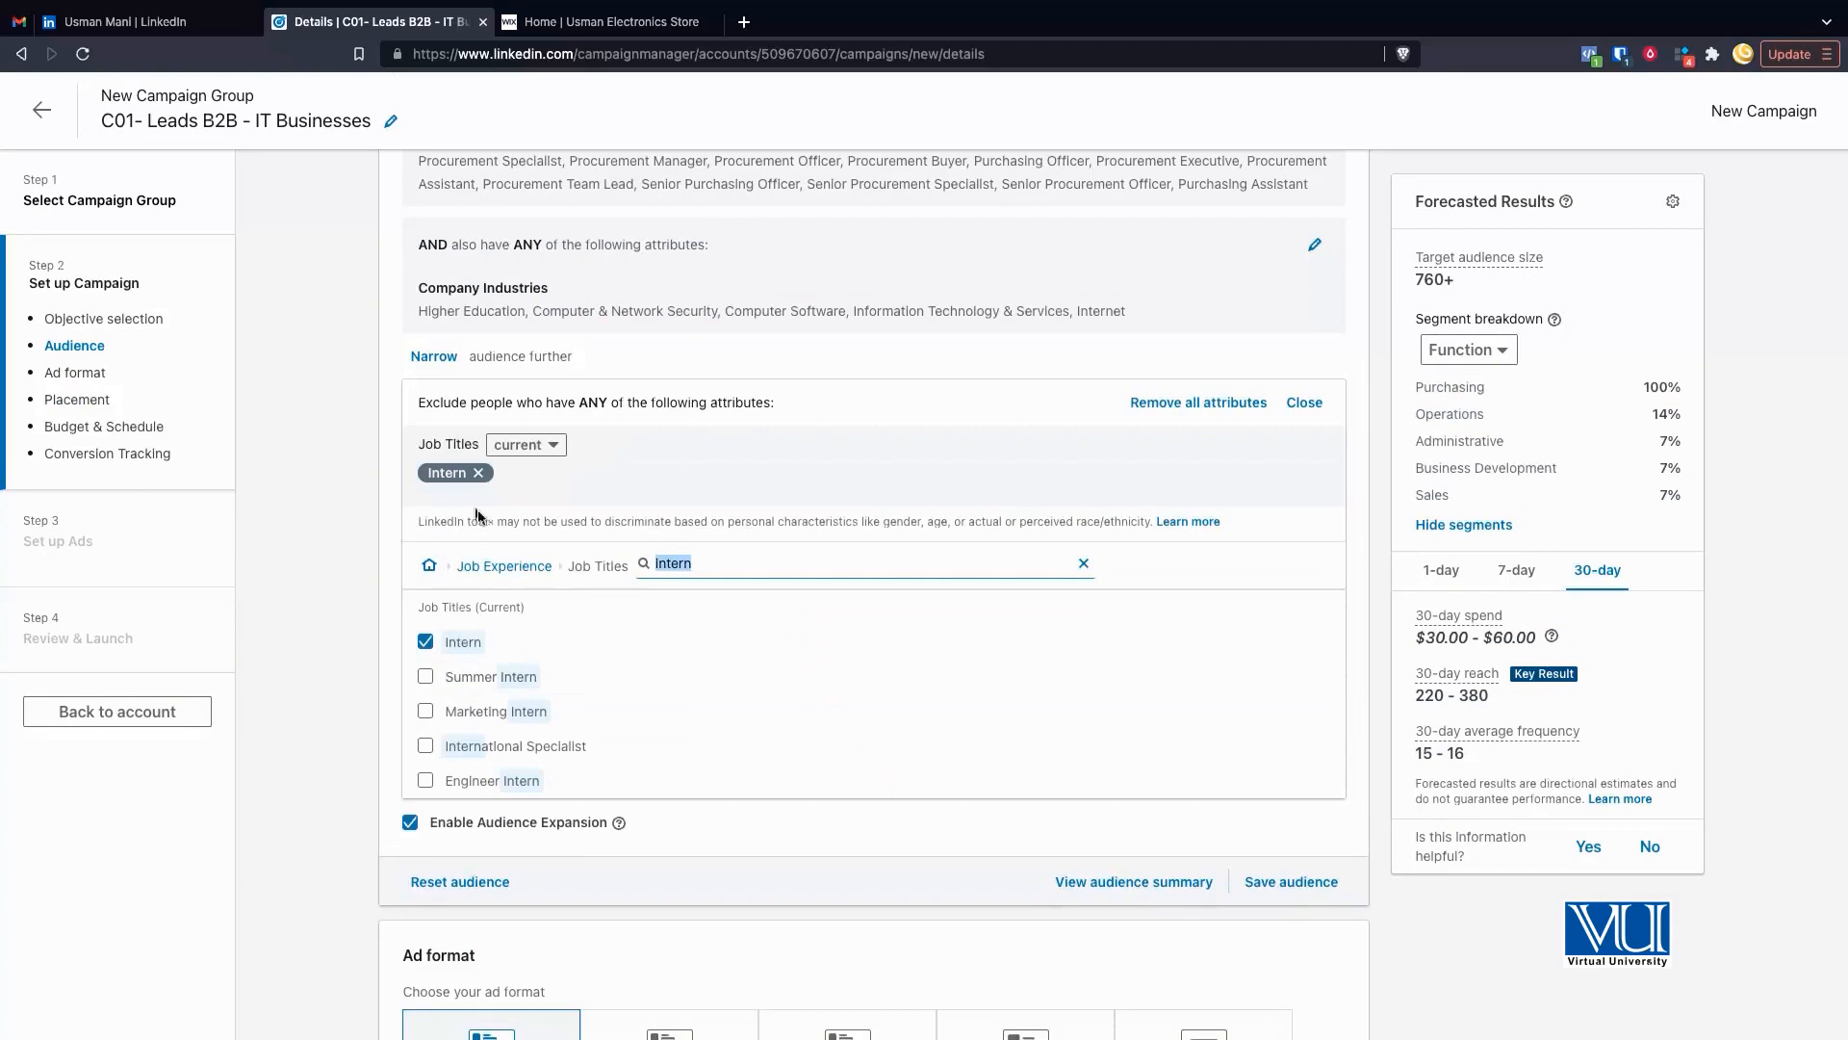
click(1304, 404)
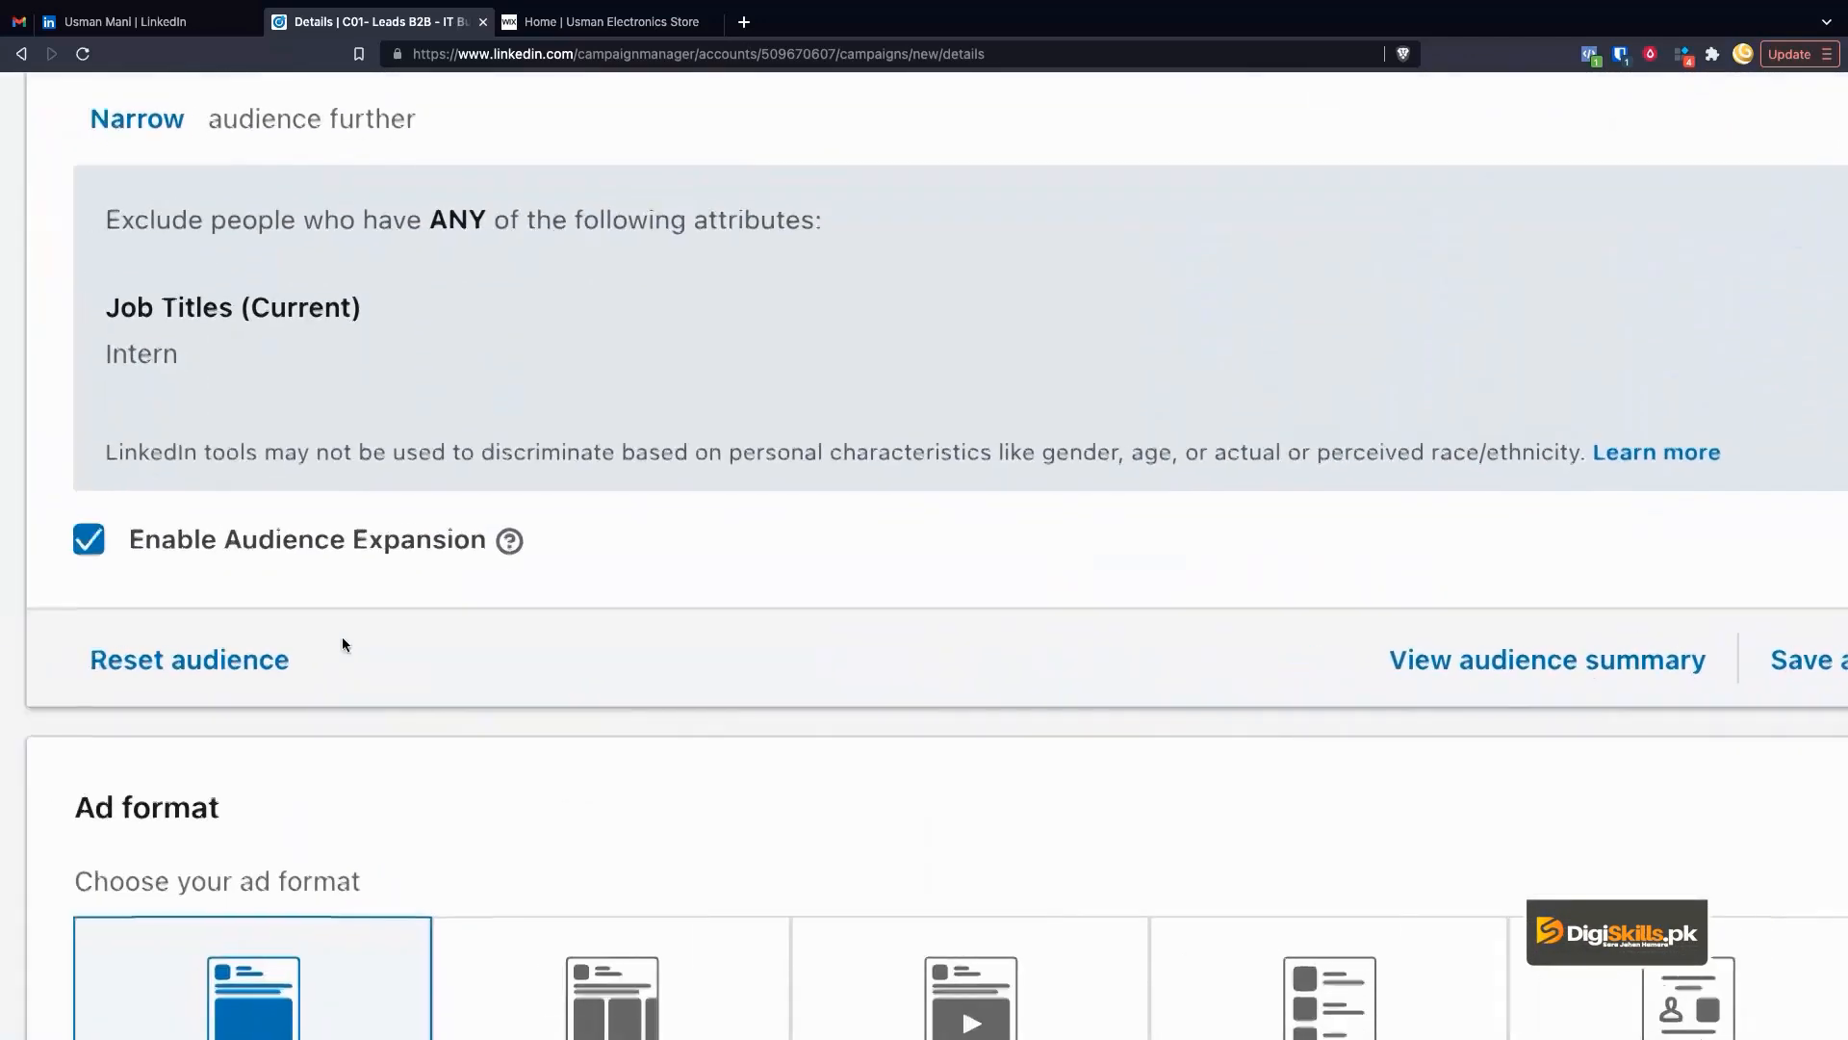
scroll(536, 439, up, 5)
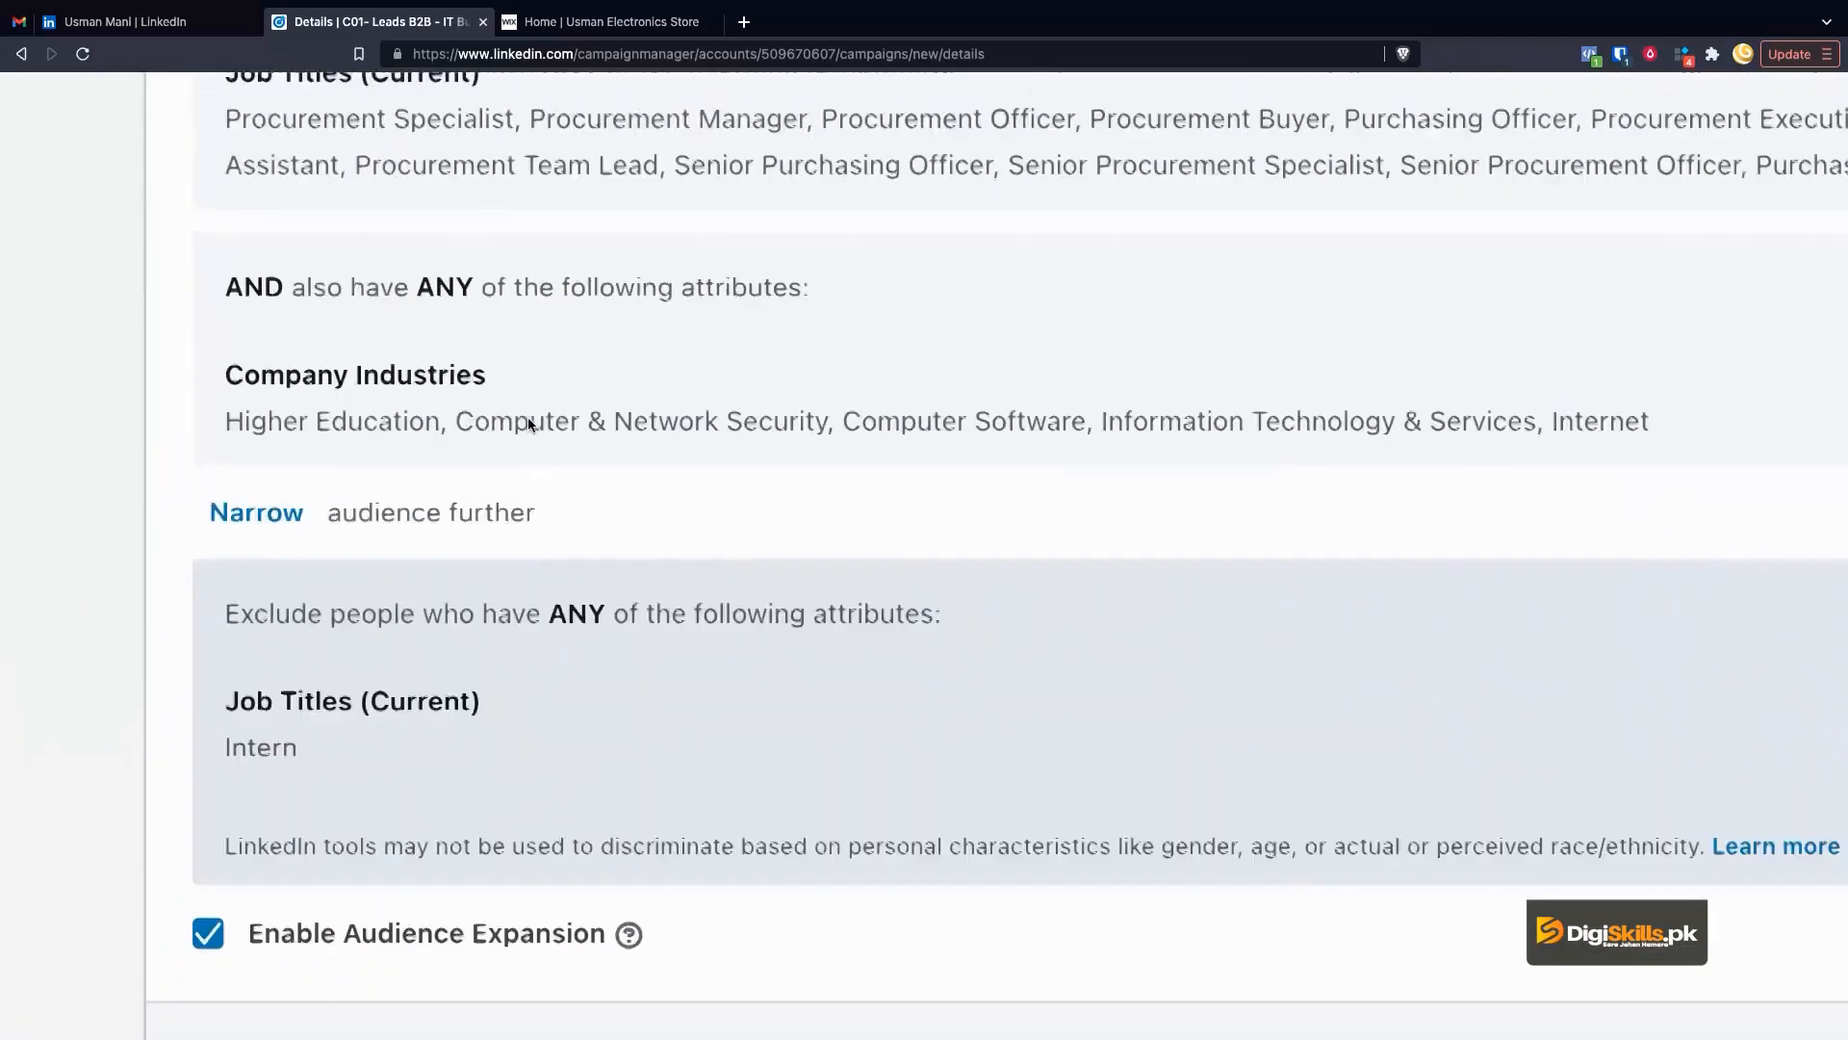
Turn off Audience Expansion for the target audience
scroll(465, 510, down, 3)
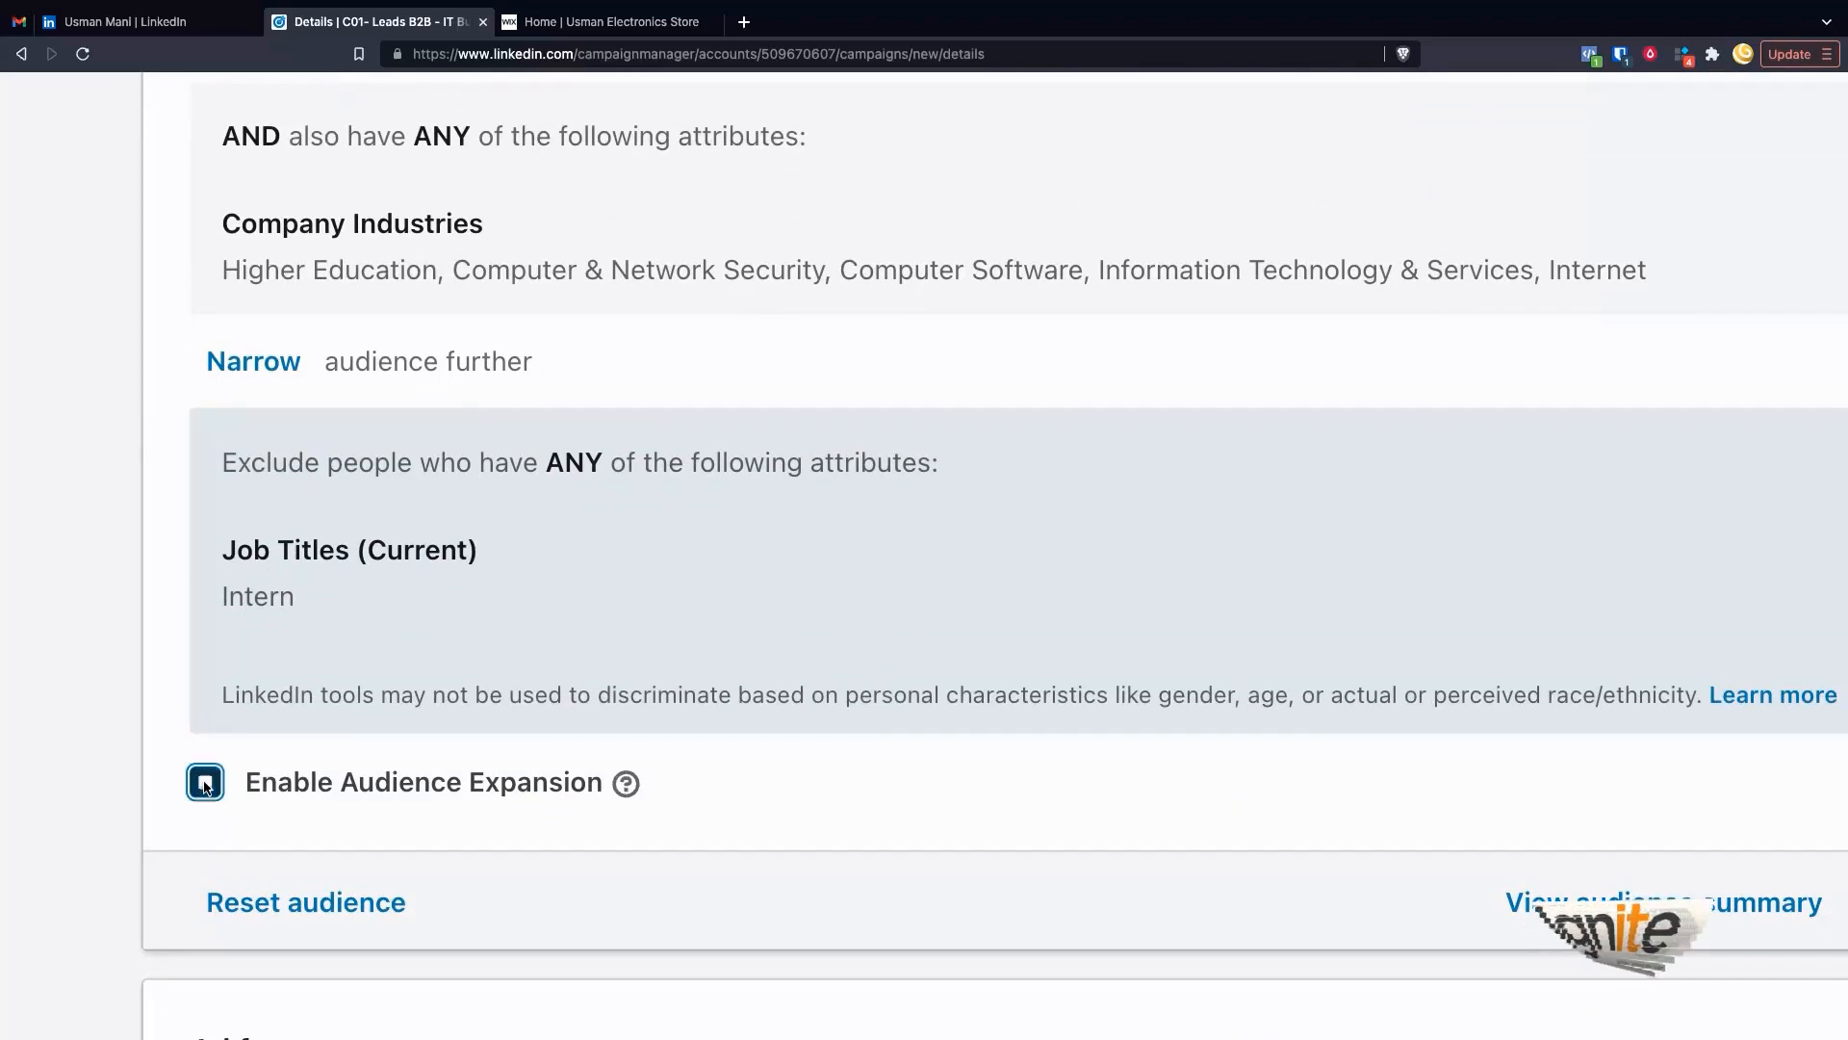
scroll(439, 578, up, 2)
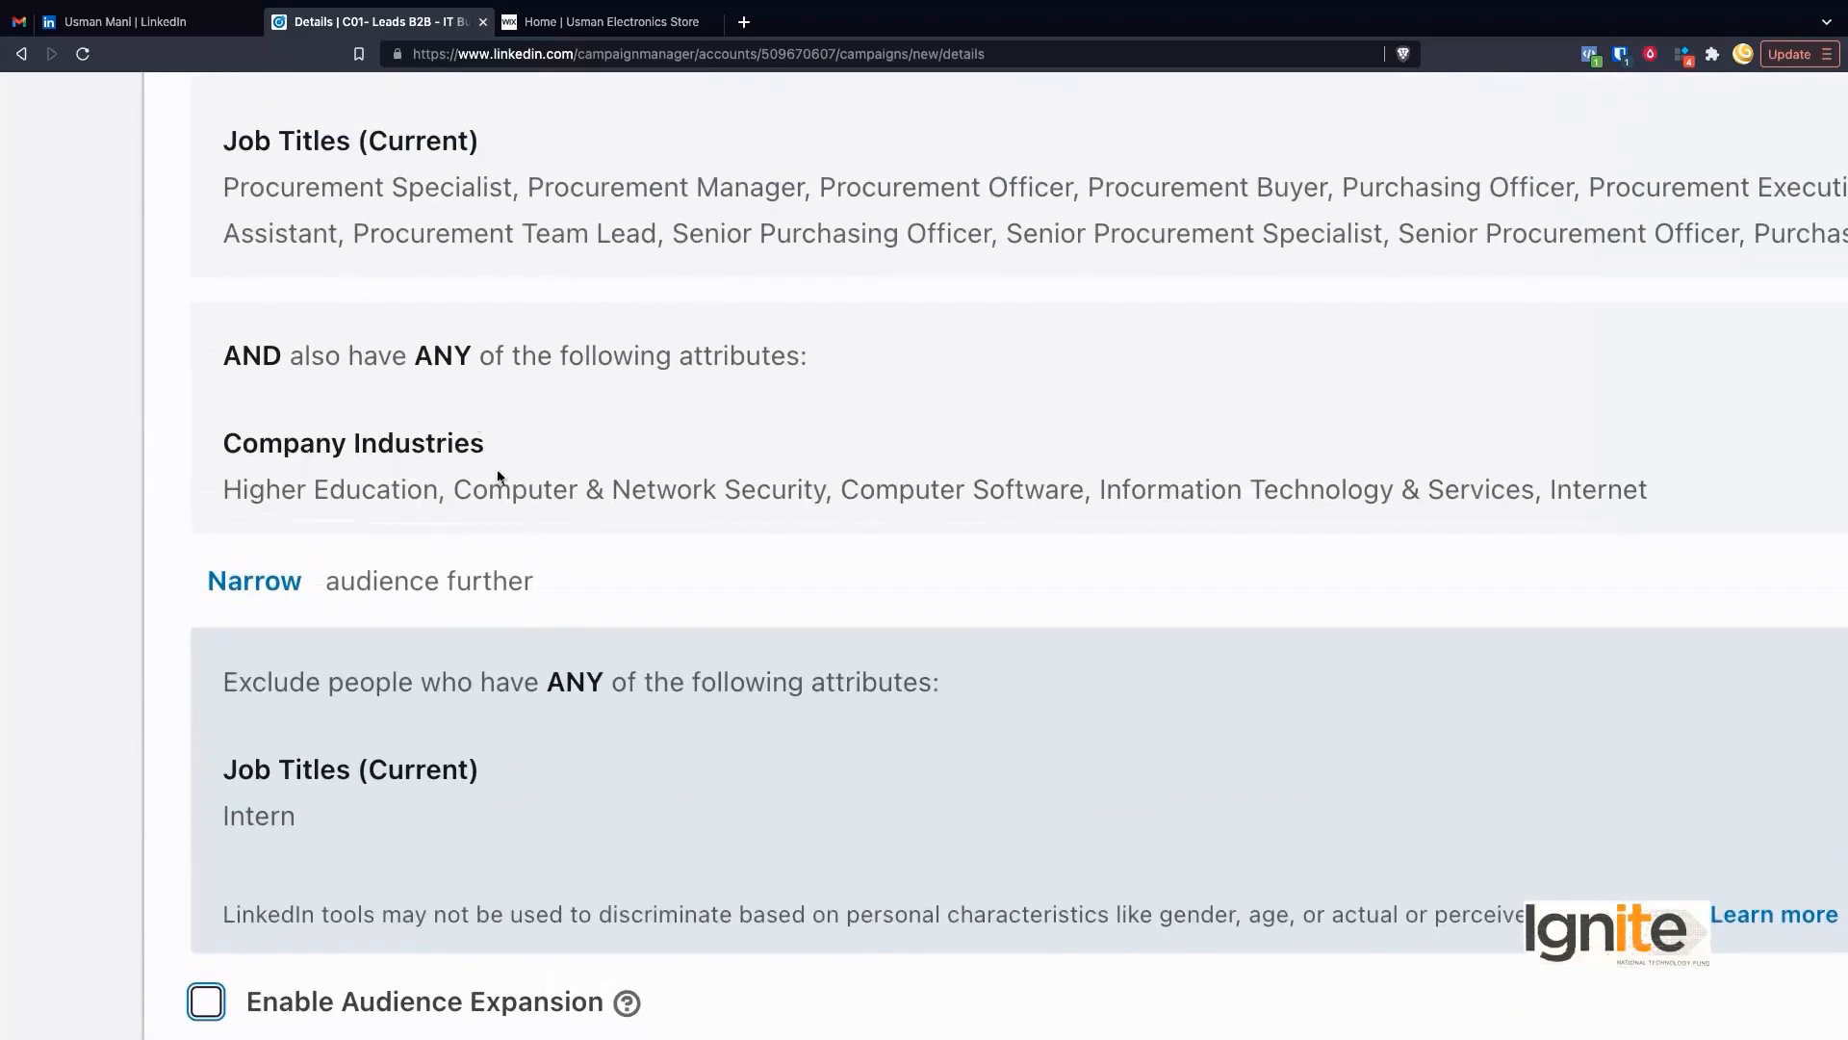
scroll(500, 477, down, 3)
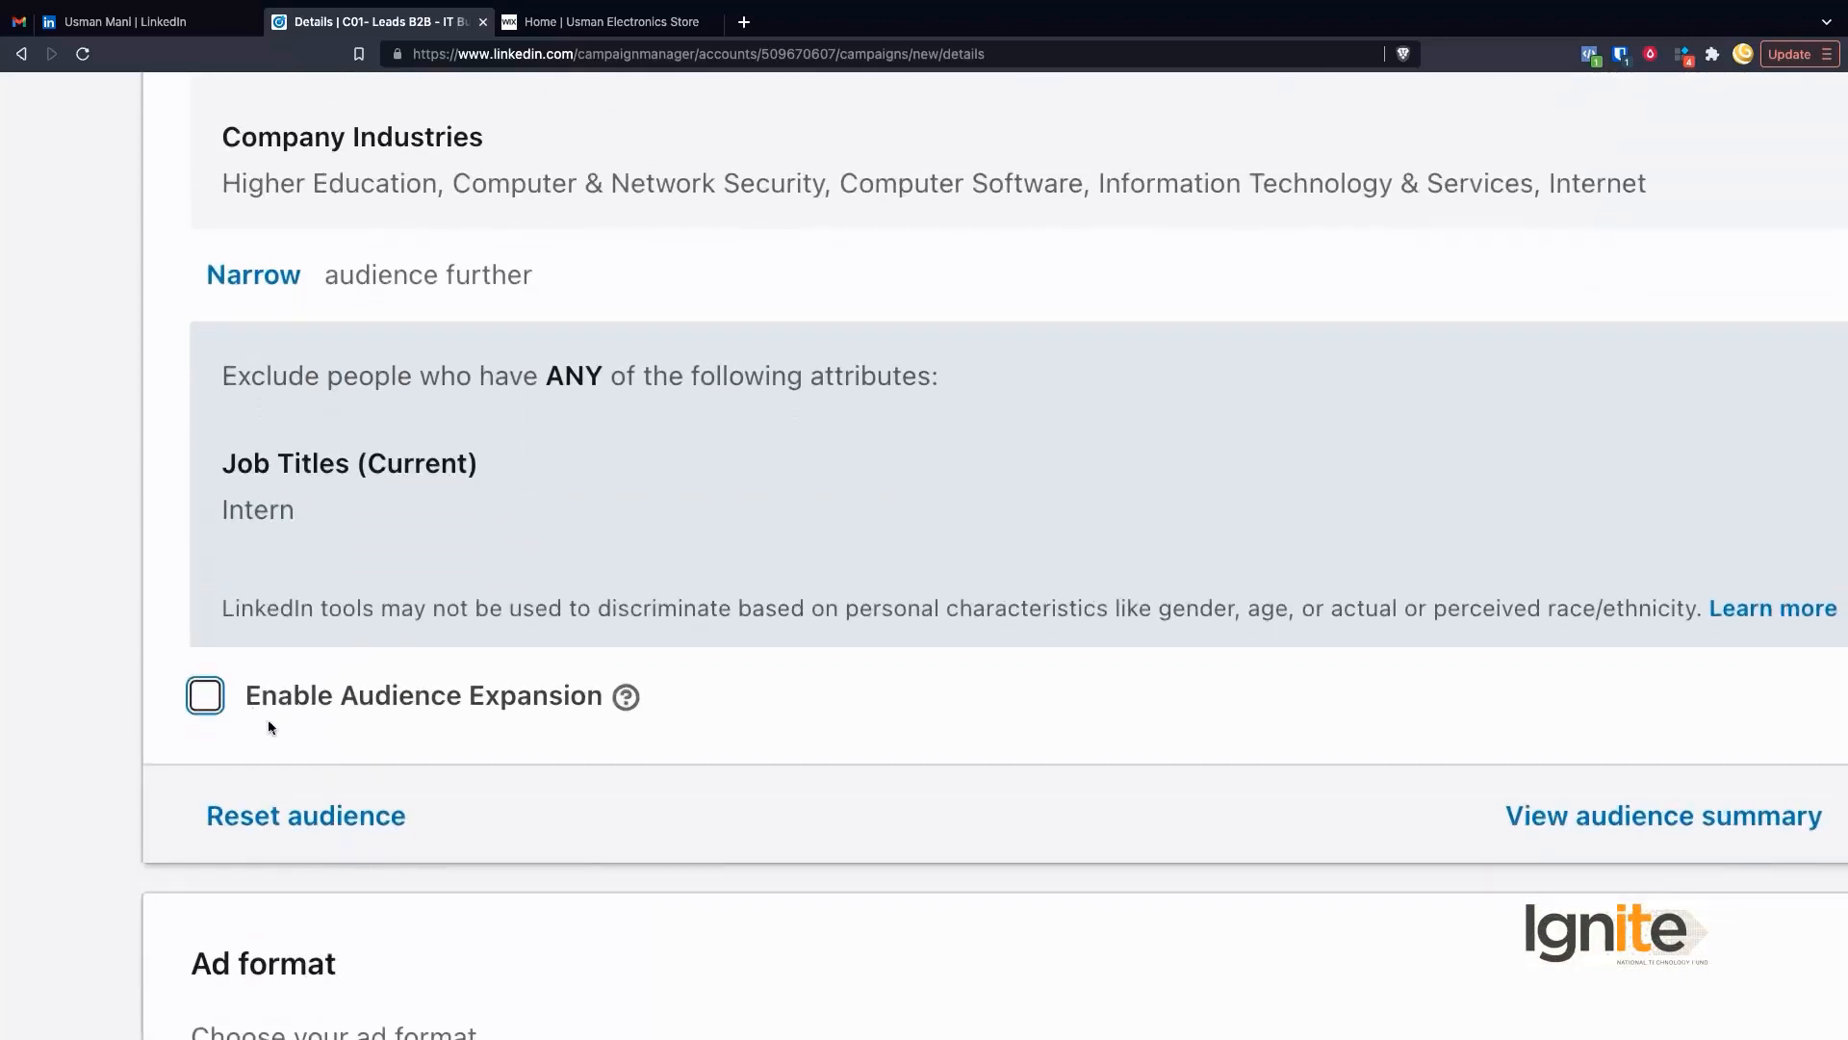
scroll(267, 720, down, 1)
scroll(267, 720, right, 1)
scroll(267, 720, down, 5)
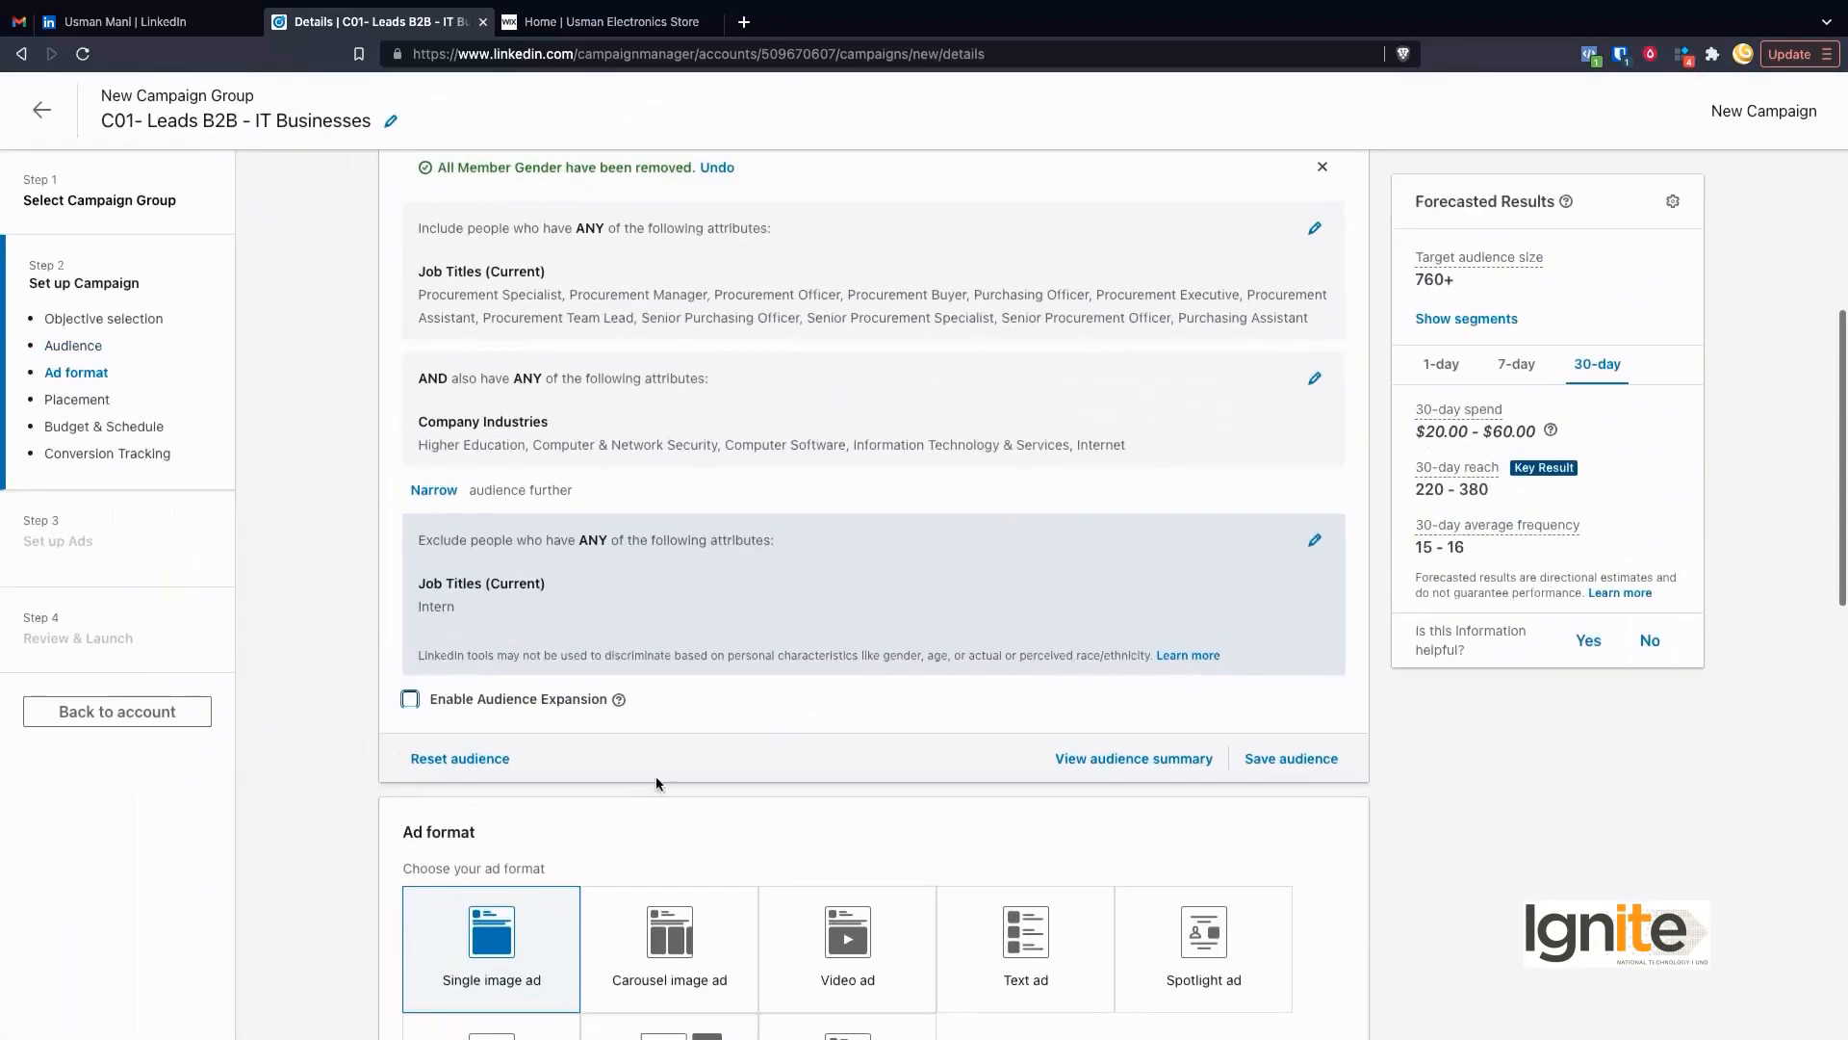
scroll(973, 741, up, 5)
scroll(1383, 697, right, 1)
scroll(1521, 582, down, 5)
click(1518, 566)
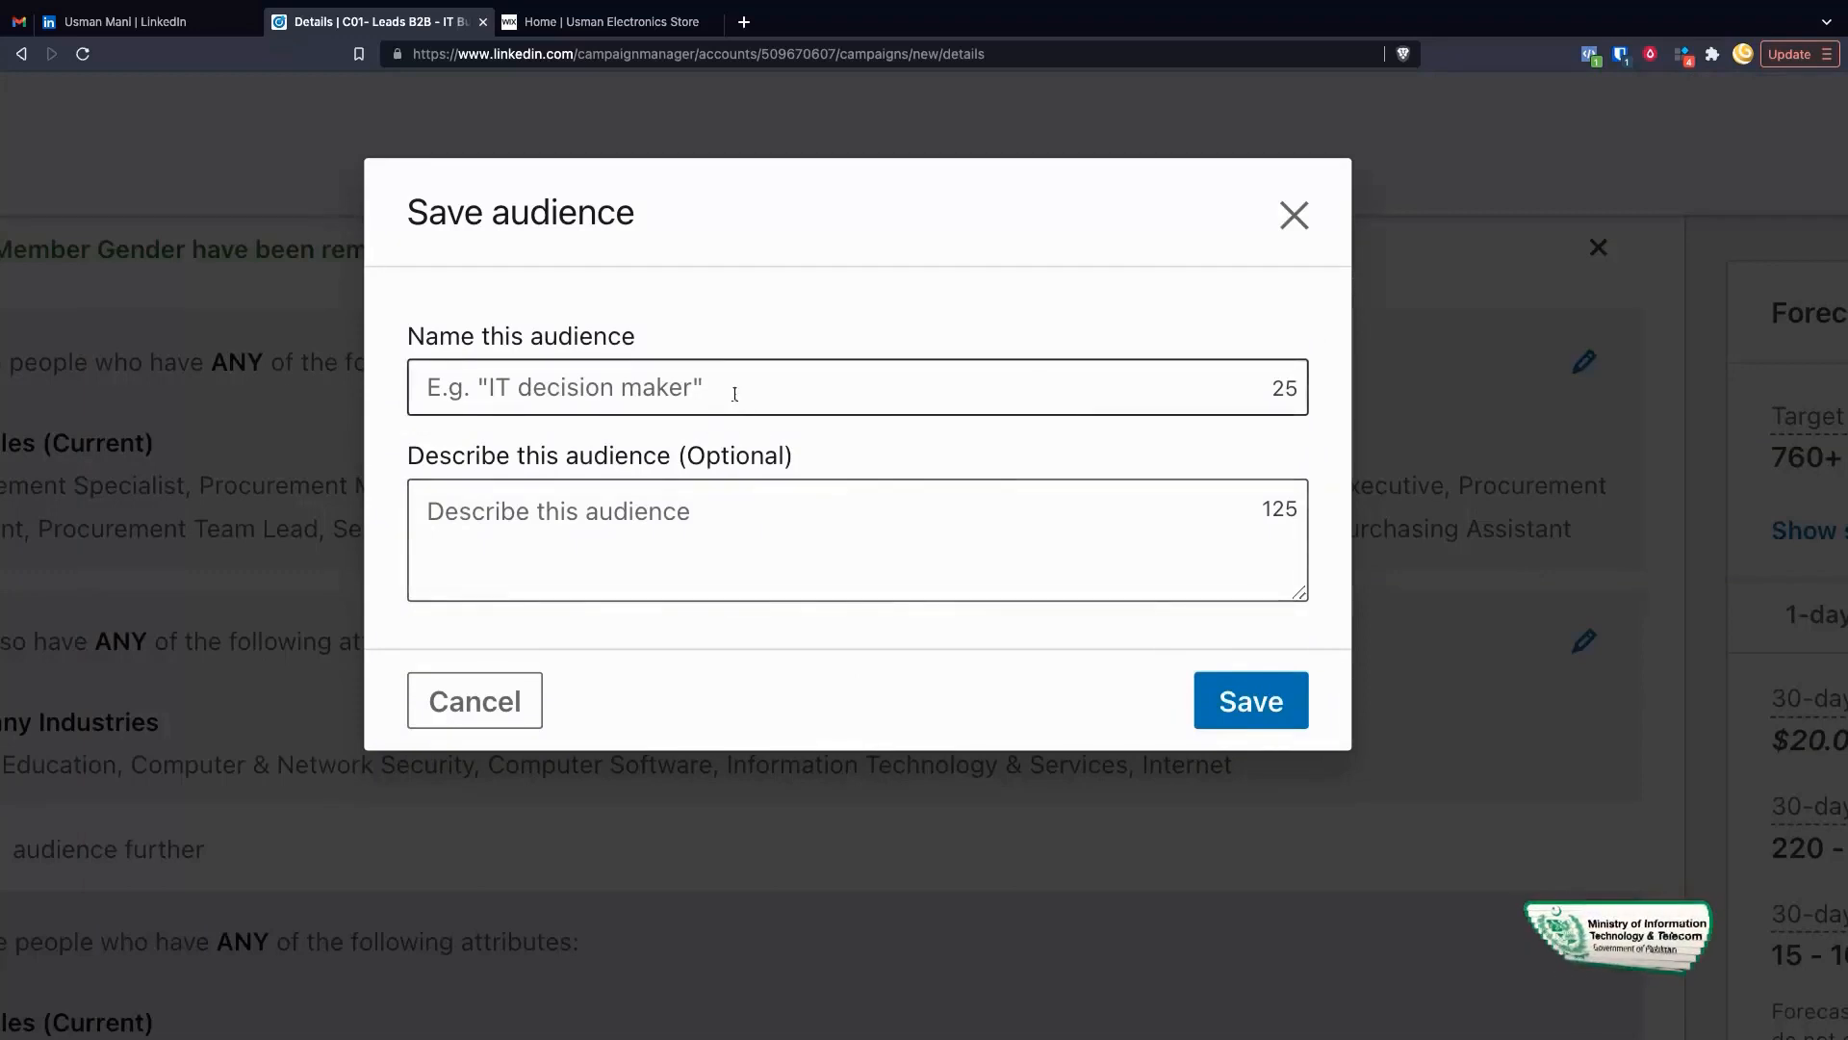
click(482, 698)
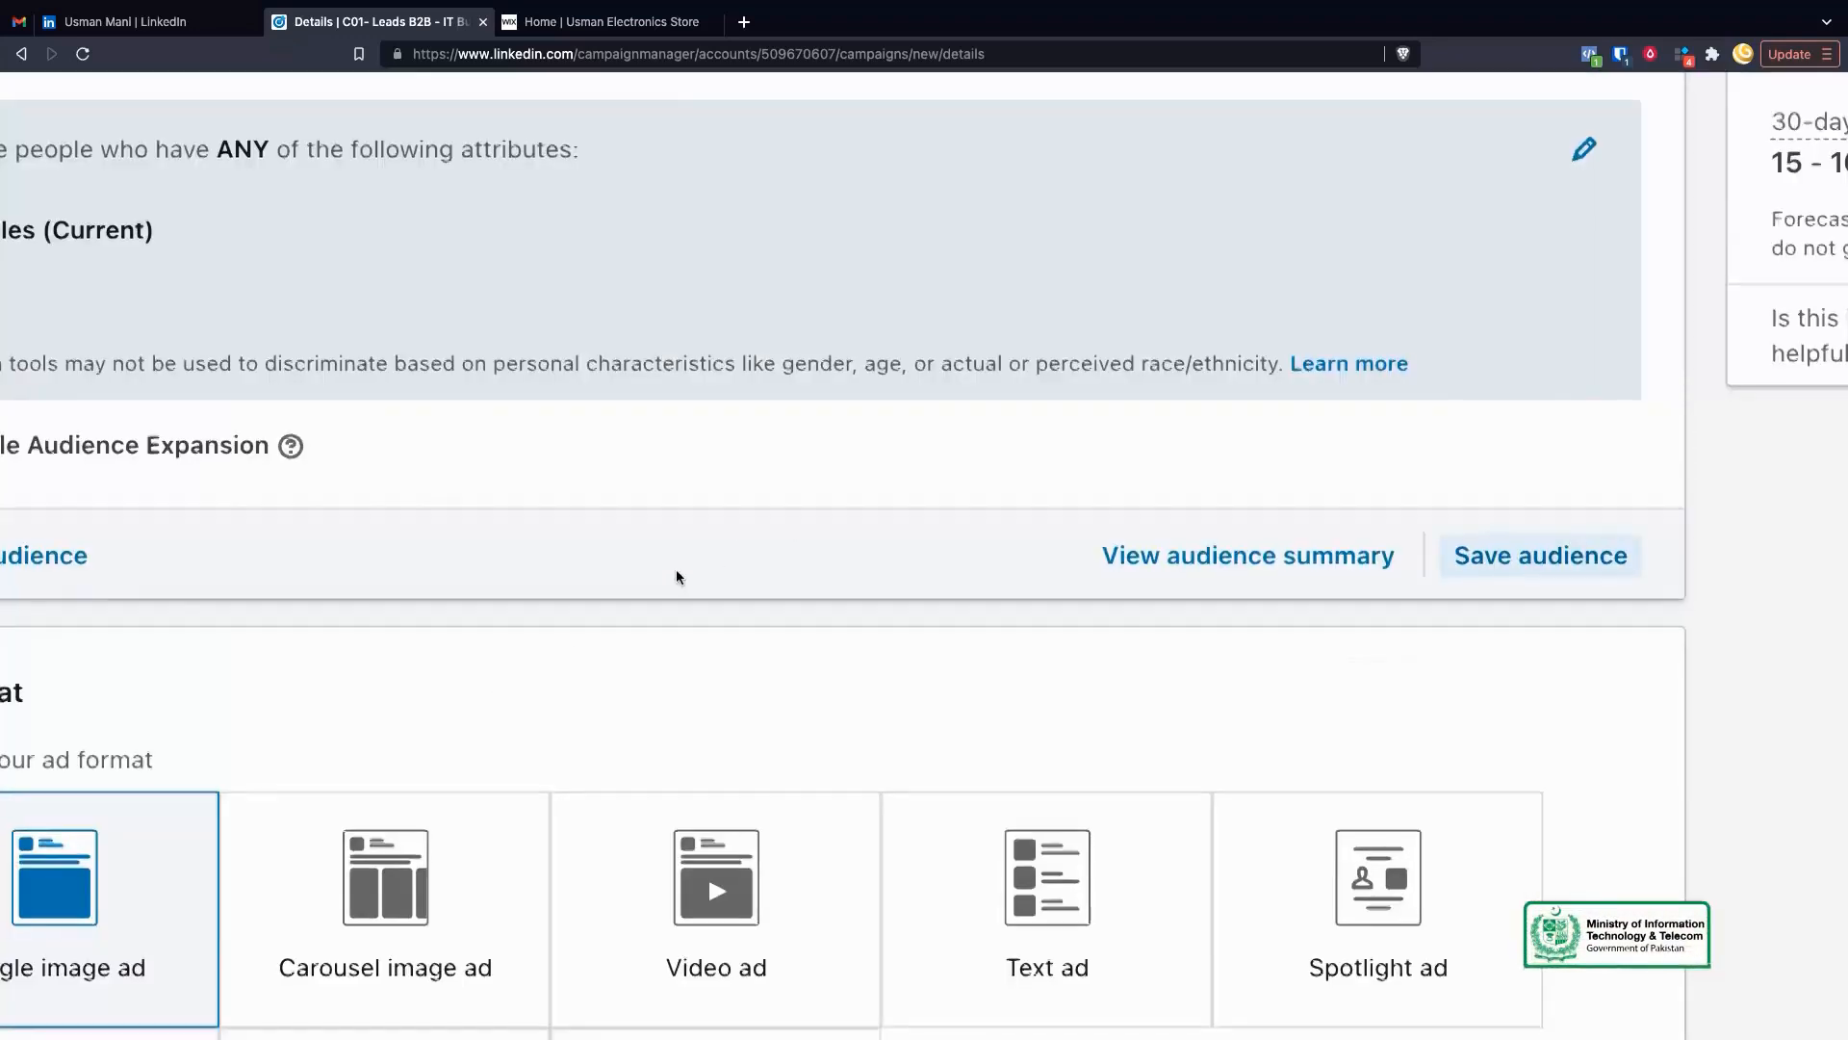
Examine the available ad formats and their descriptions, including Follower, Text and Spotlight ads
scroll(676, 577, left, 3)
scroll(677, 576, down, 5)
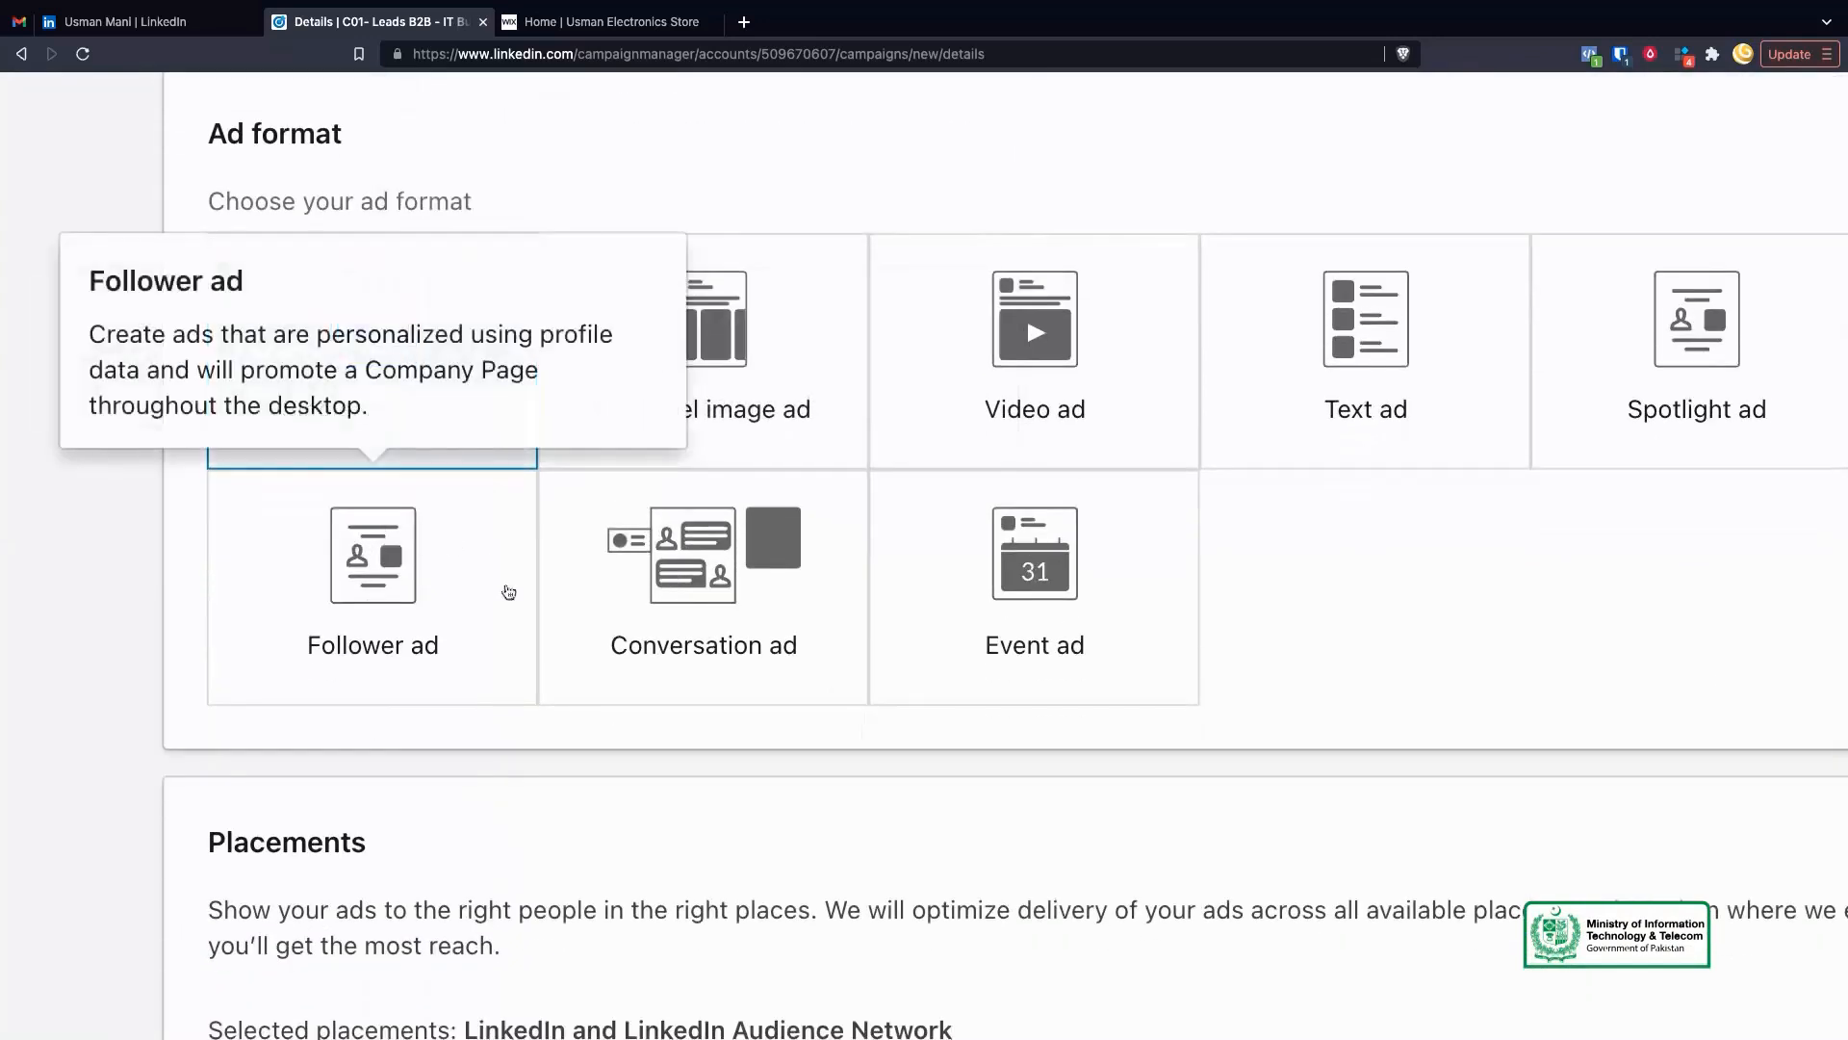
scroll(75, 636, right, 1)
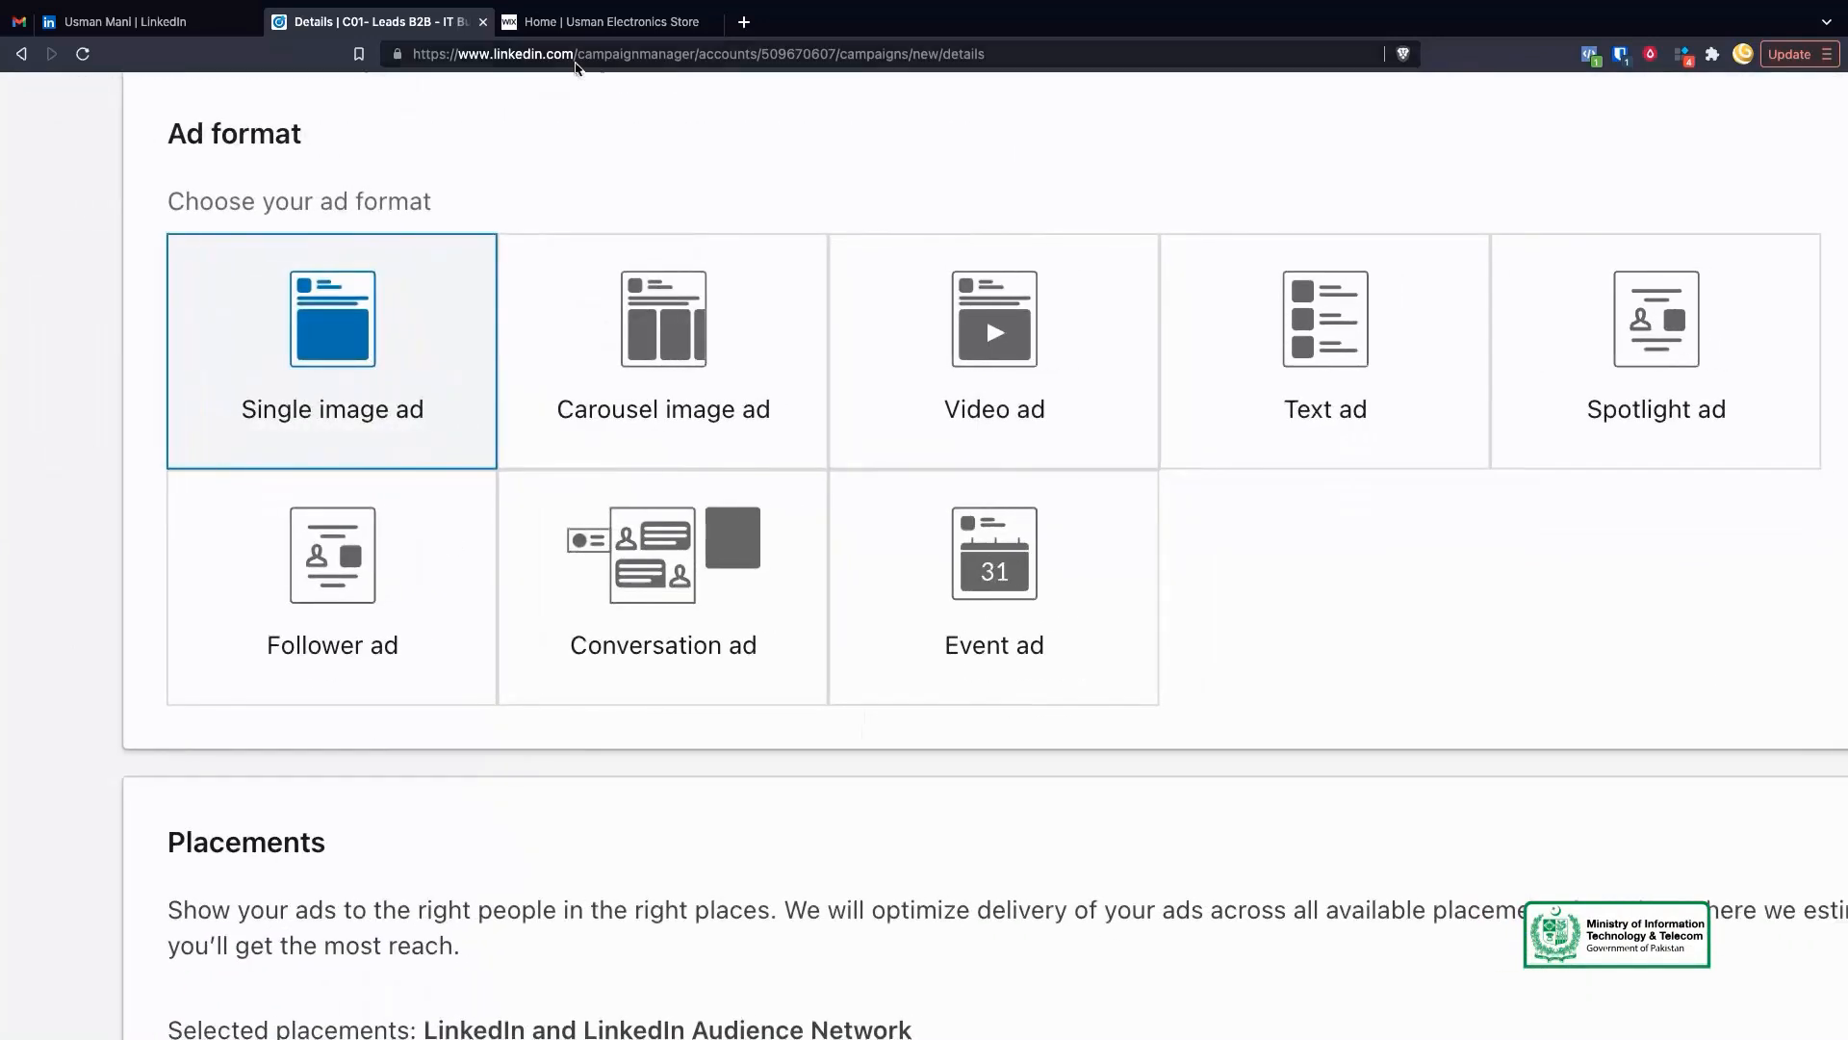
scroll(633, 149, right, 1)
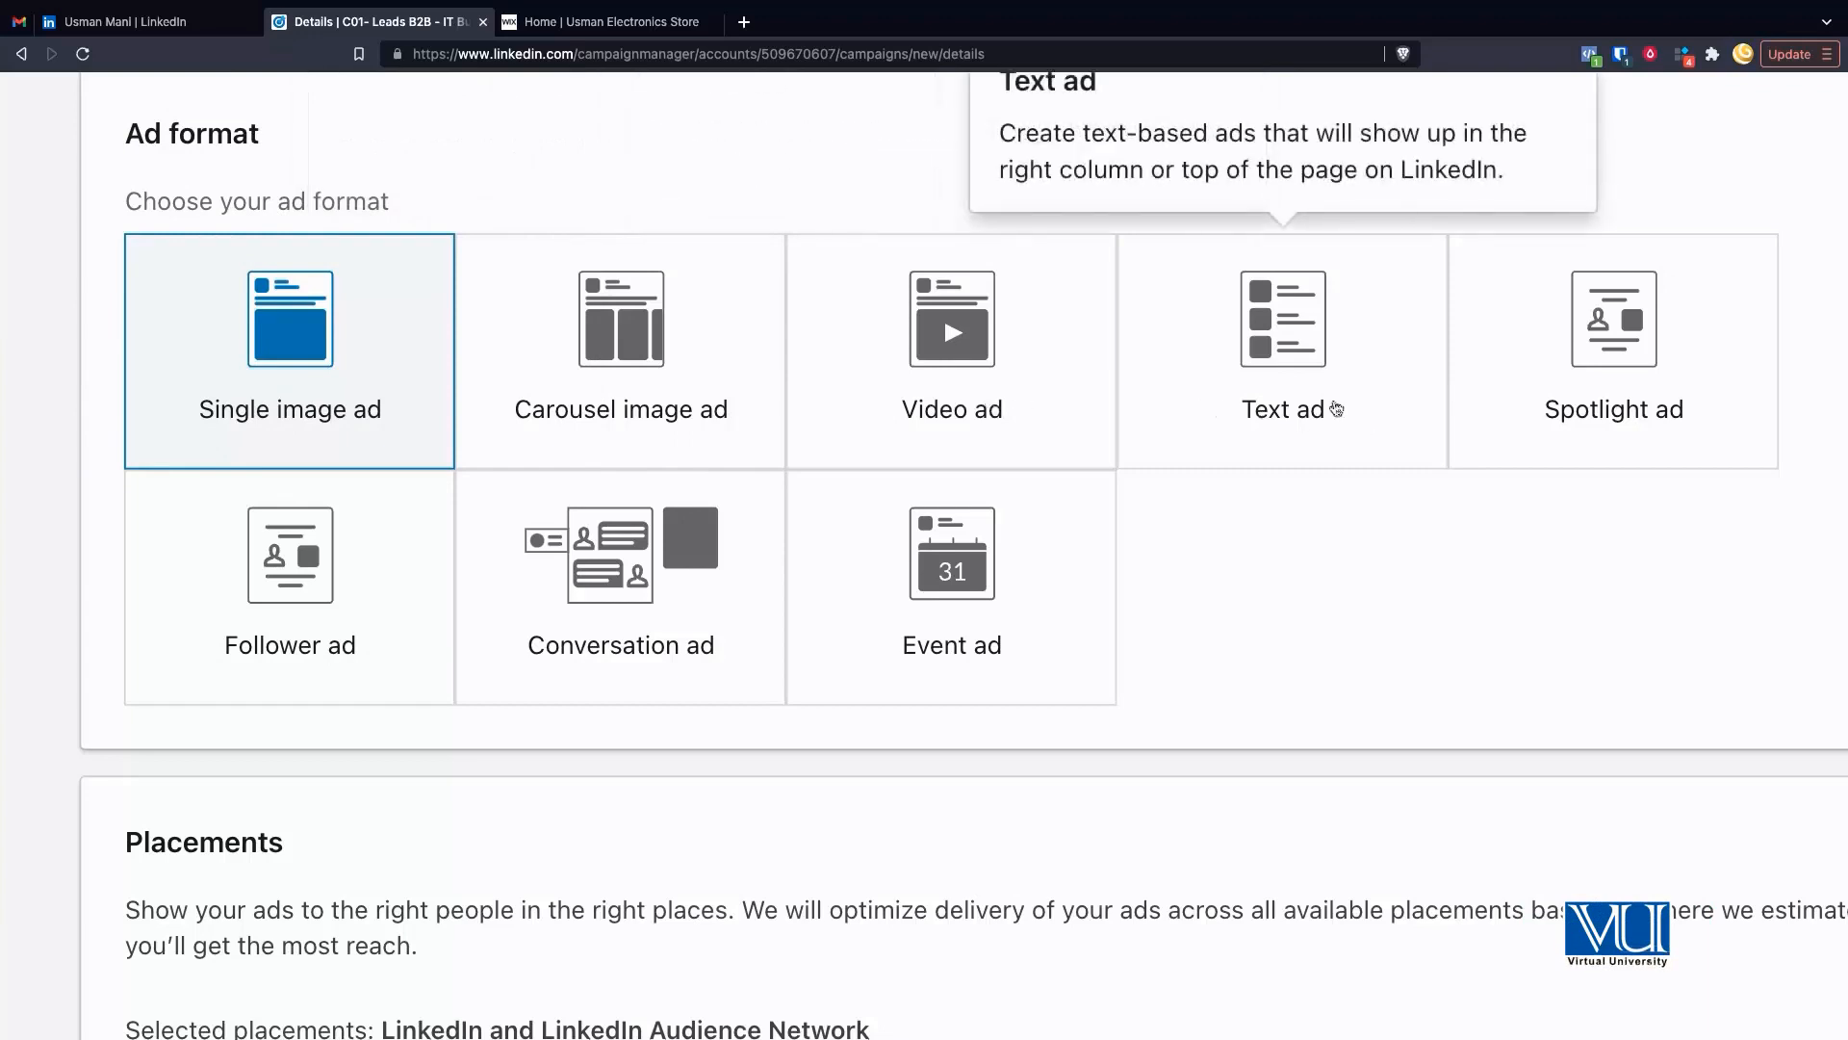
scroll(1424, 438, right, 2)
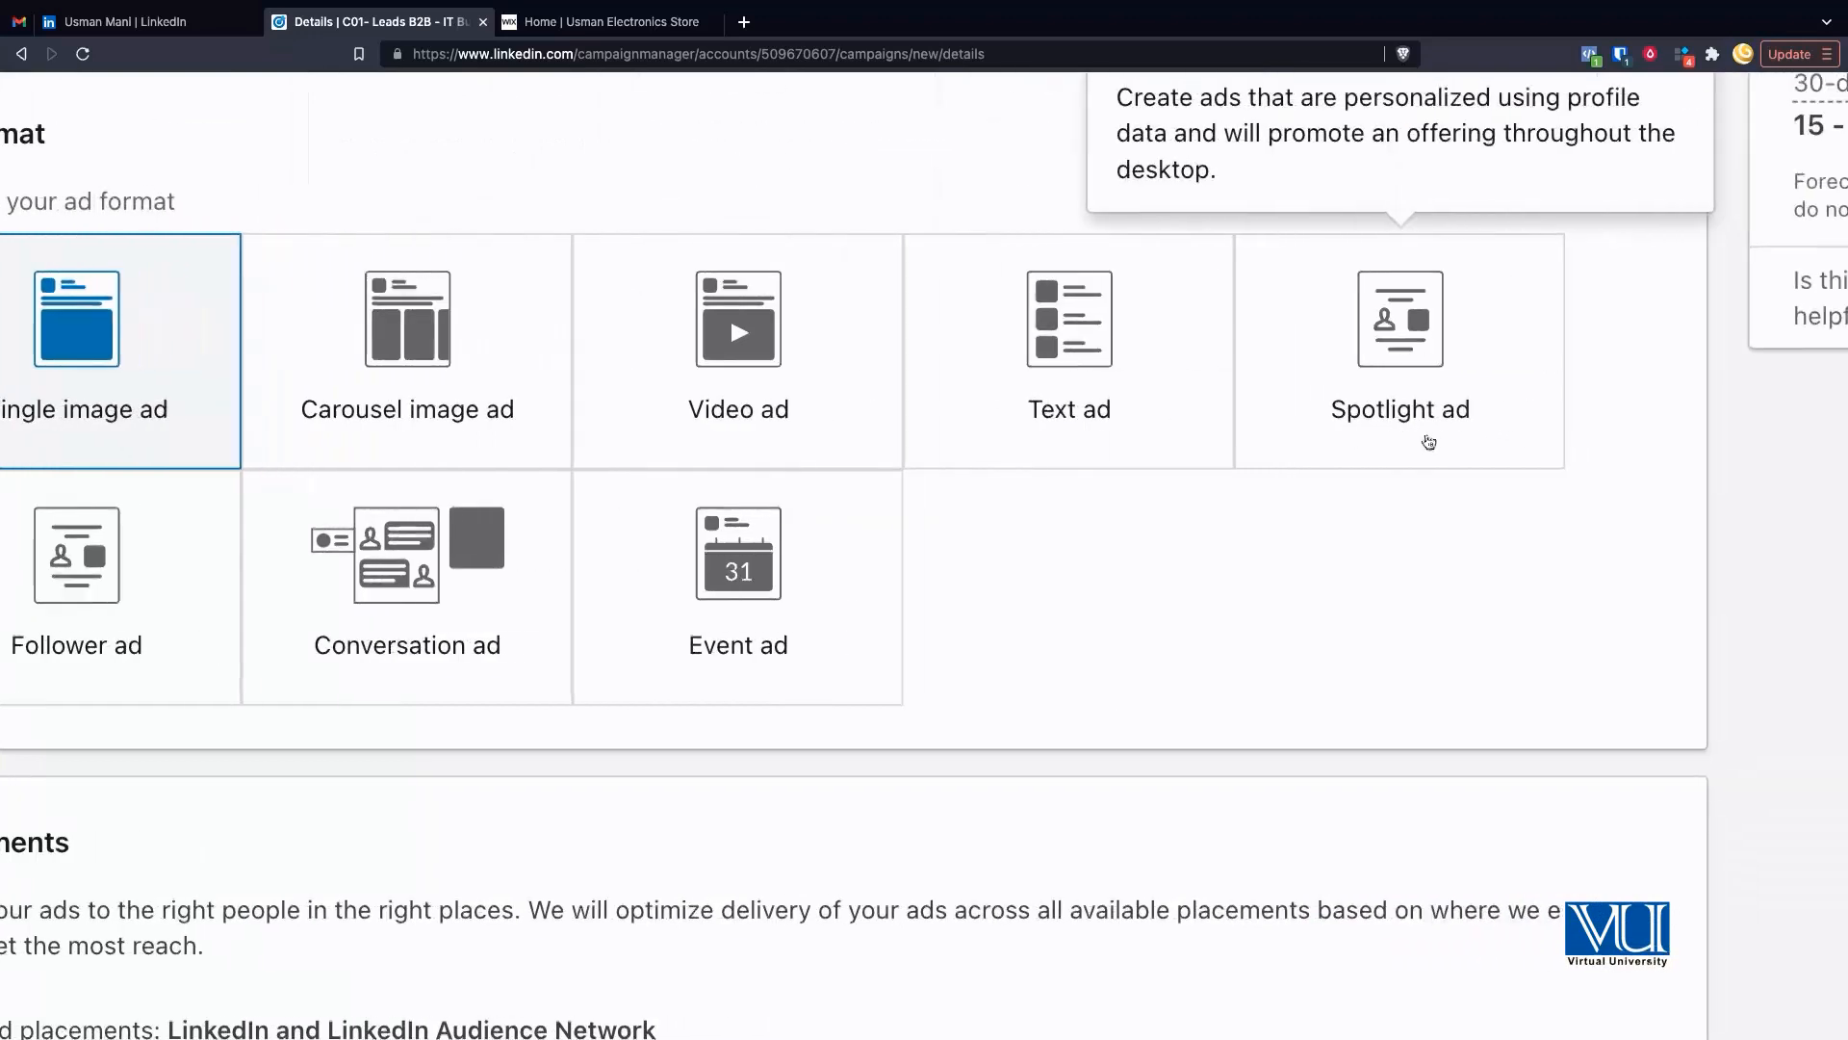
scroll(1427, 445, left, 1)
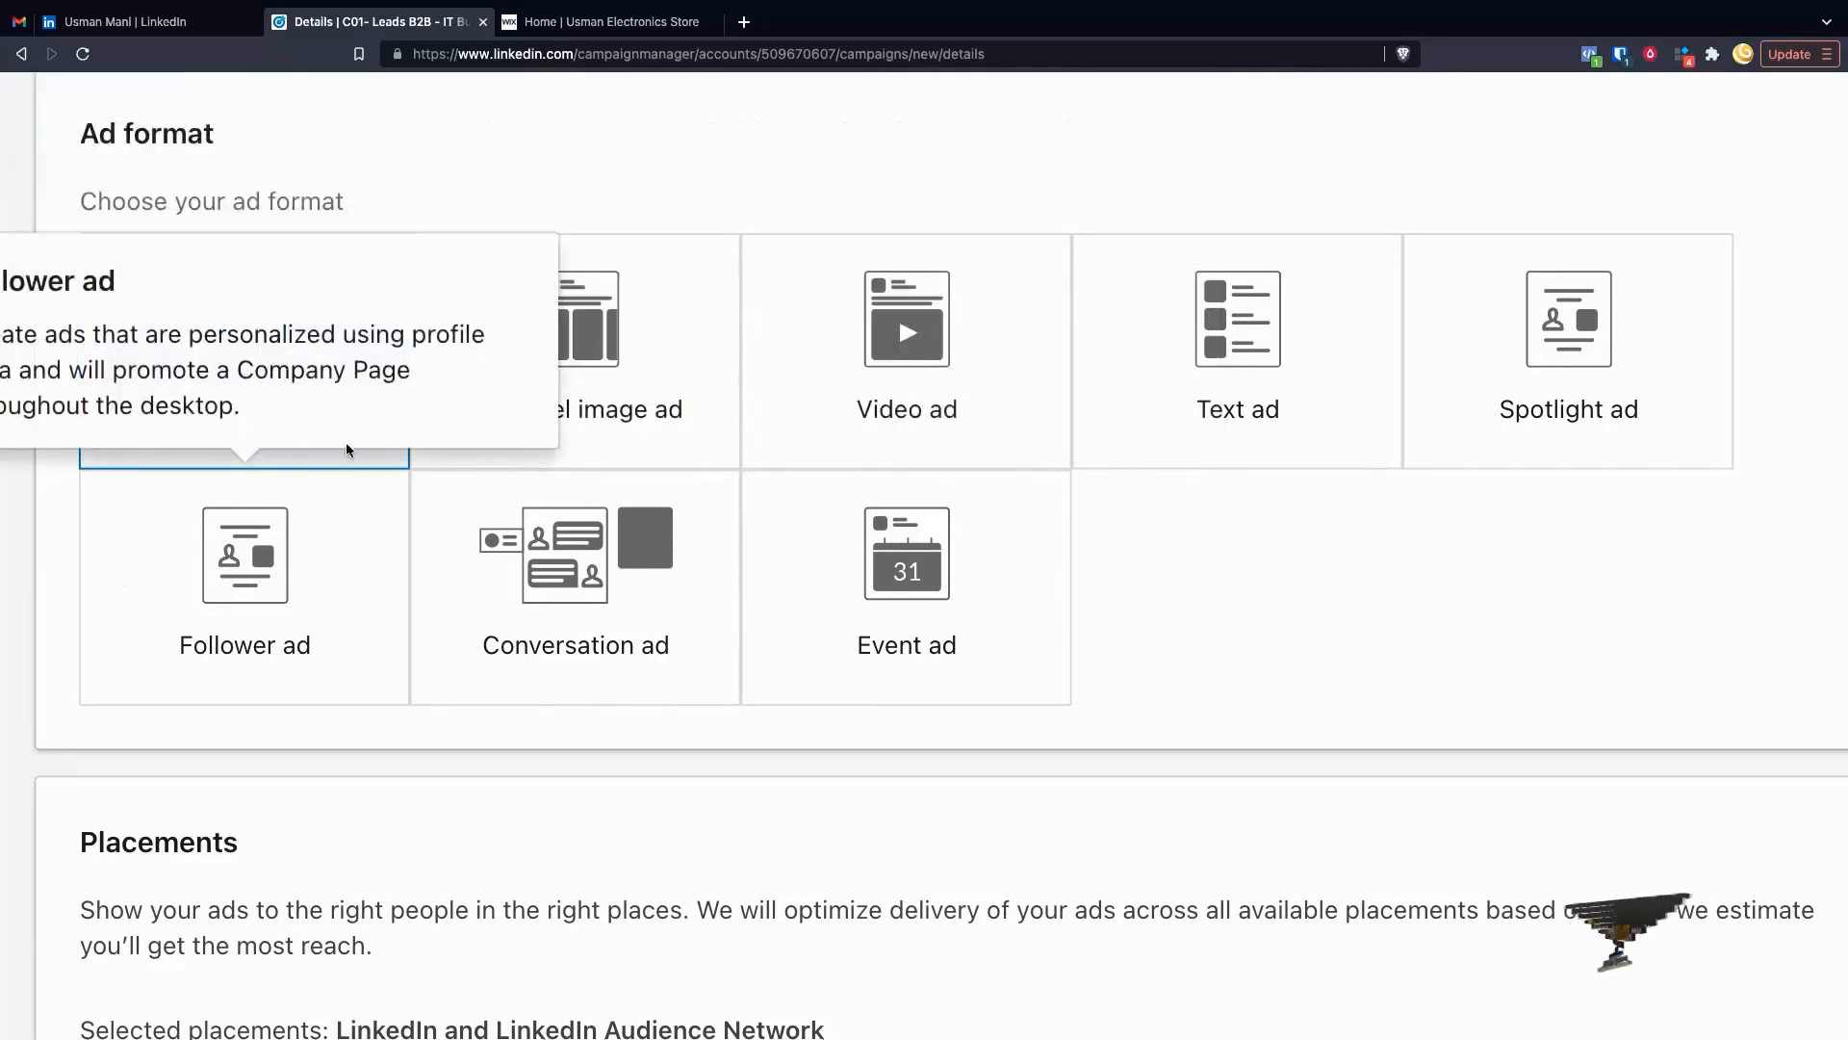
Exclude the LinkedIn Audience Network from the ad placements
scroll(381, 595, down, 5)
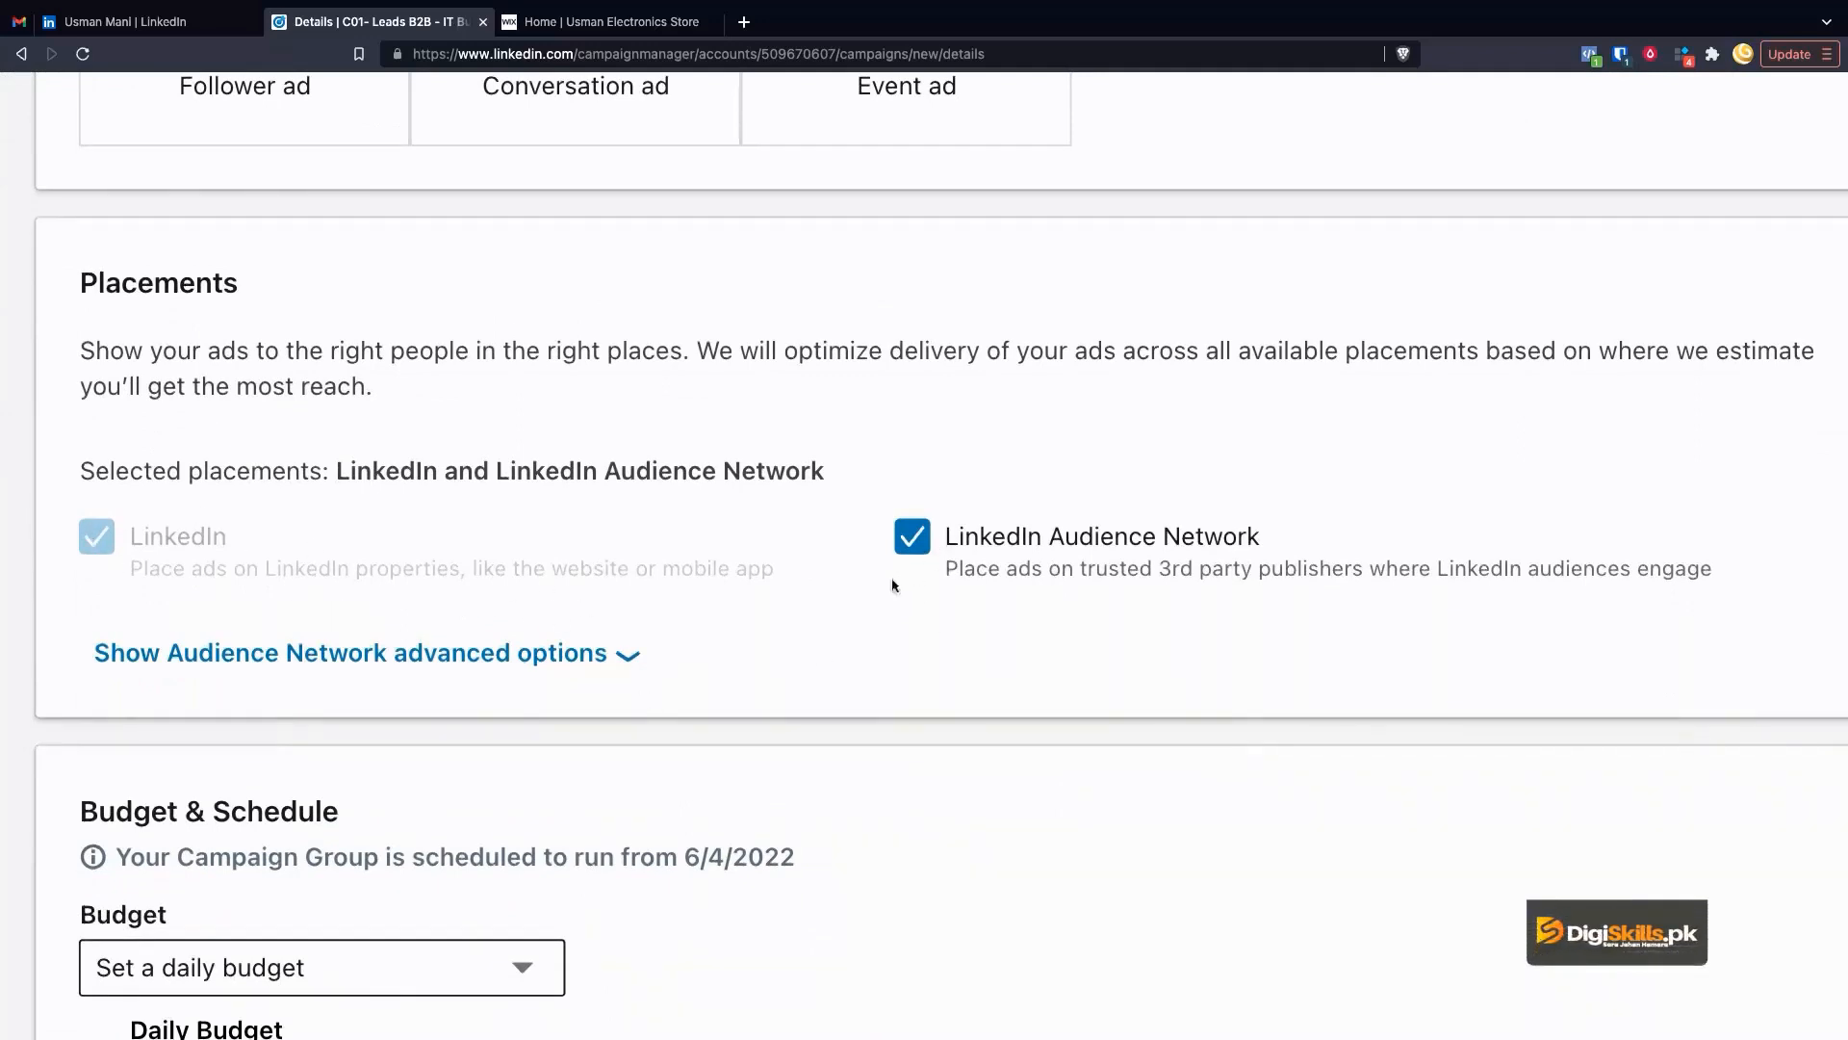
drag(1159, 570, 1355, 568)
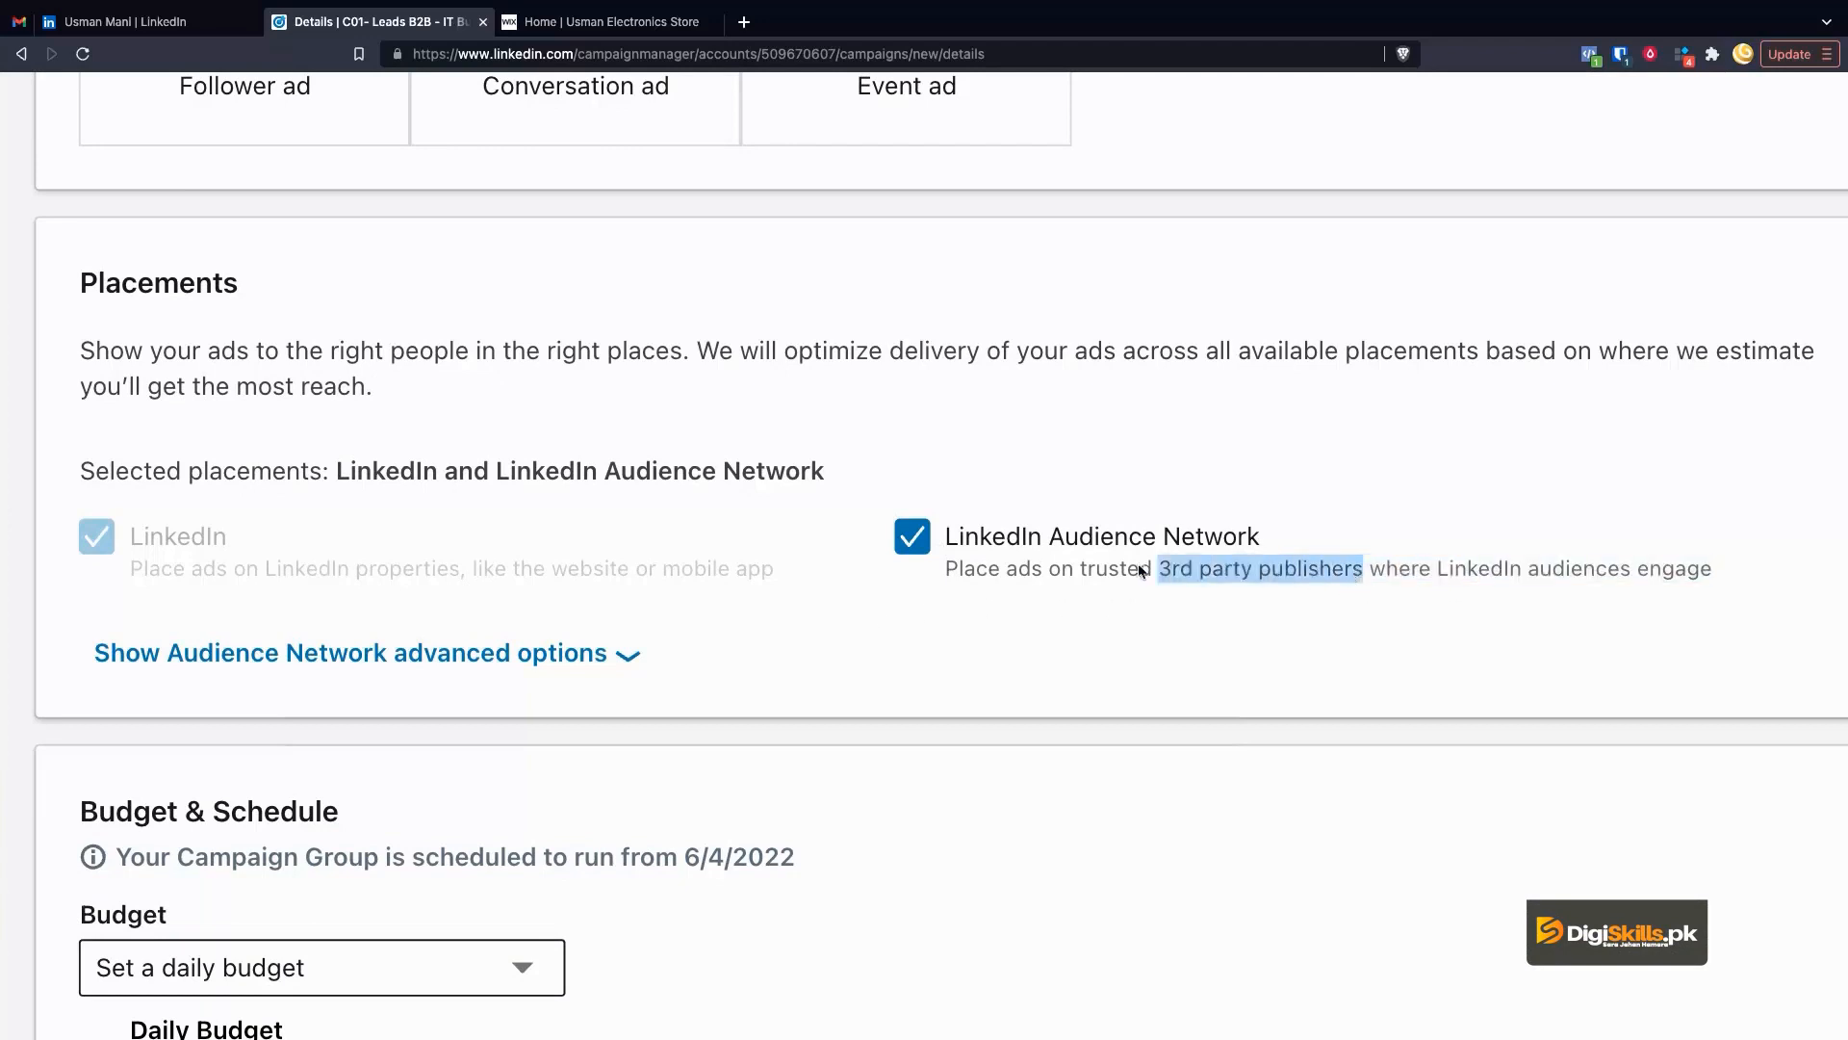
click(911, 539)
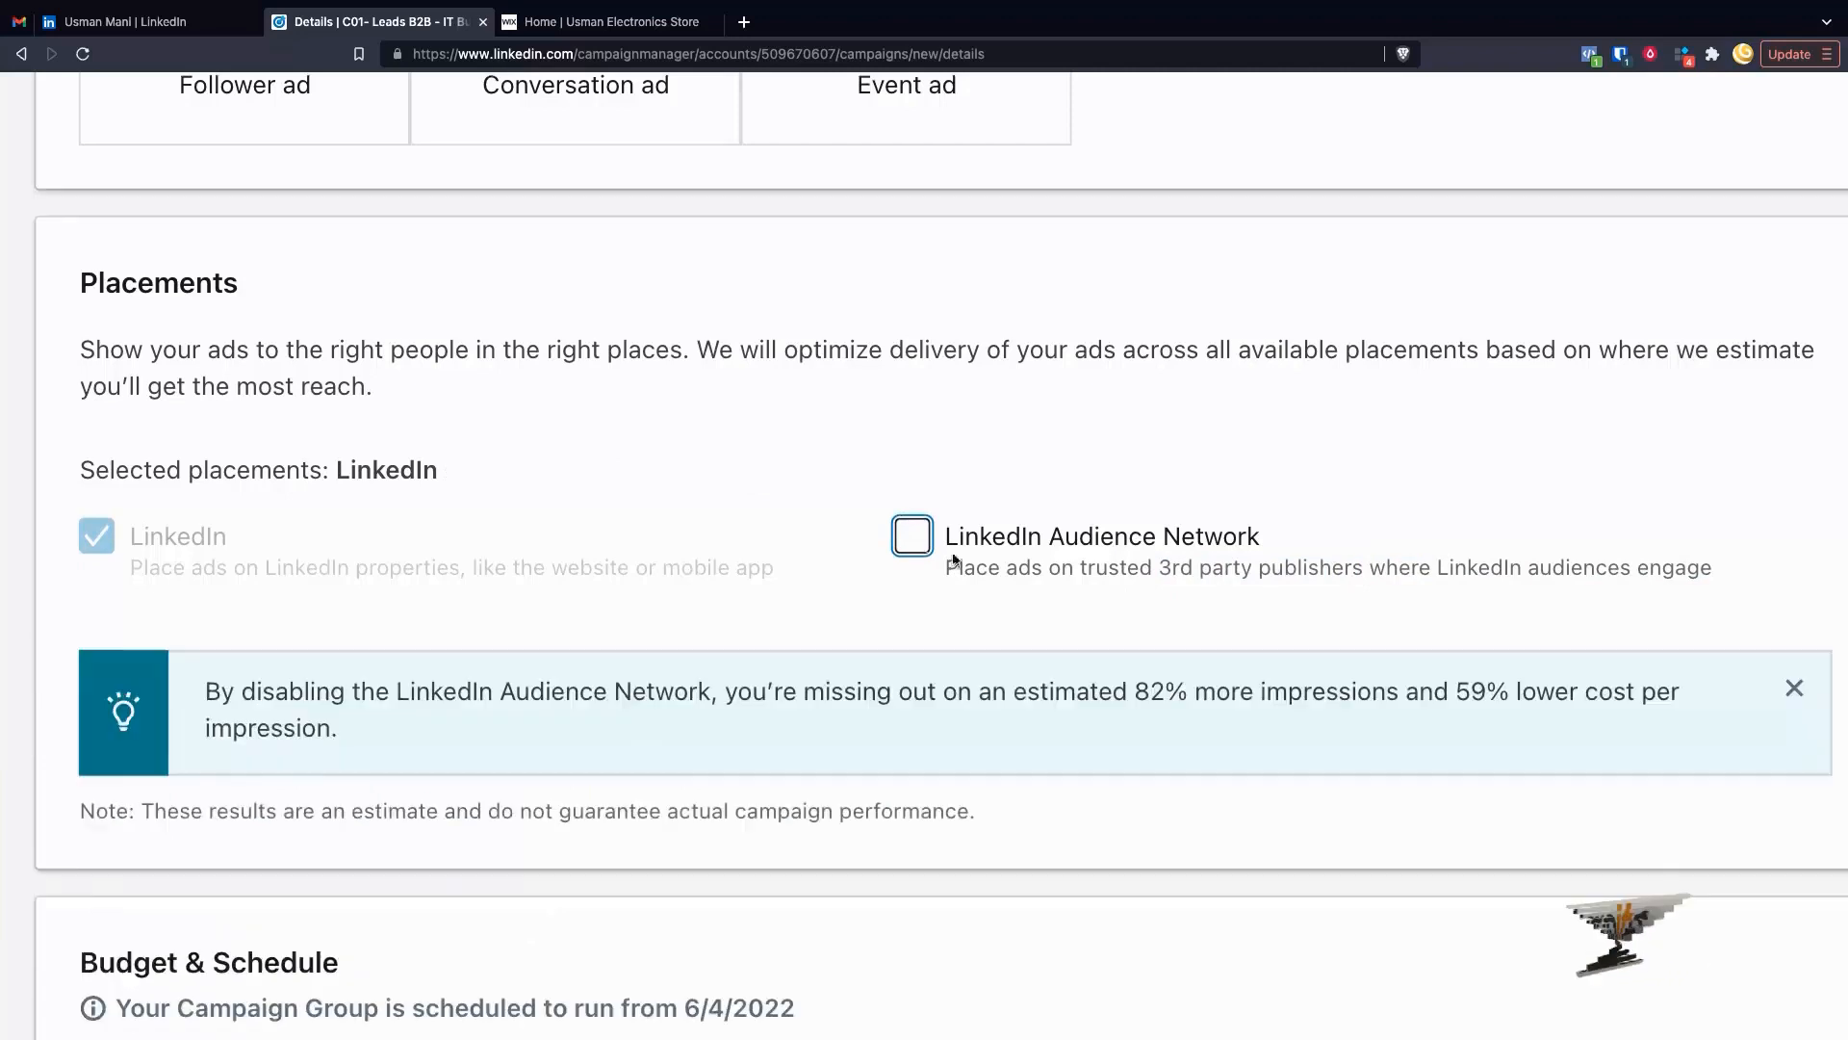
Keep the daily budget type and set the daily budget to $10.00
scroll(472, 581, down, 5)
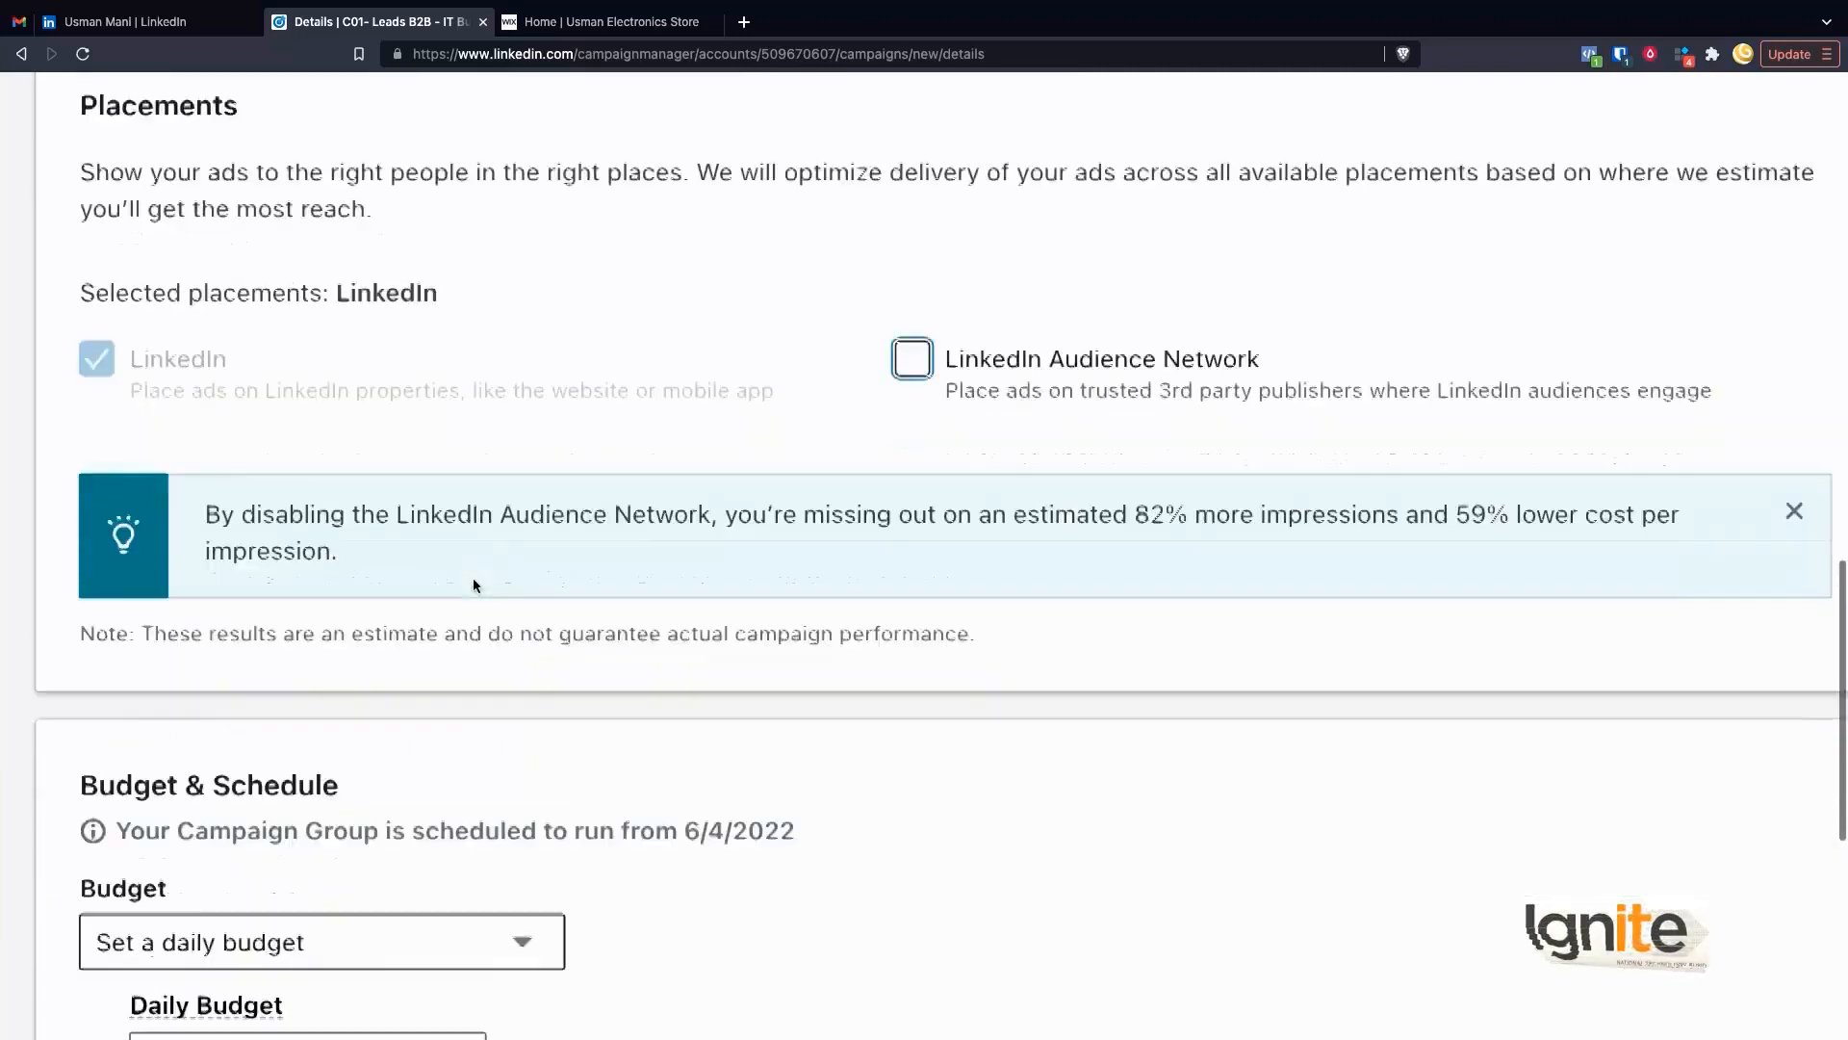
scroll(472, 584, down, 3)
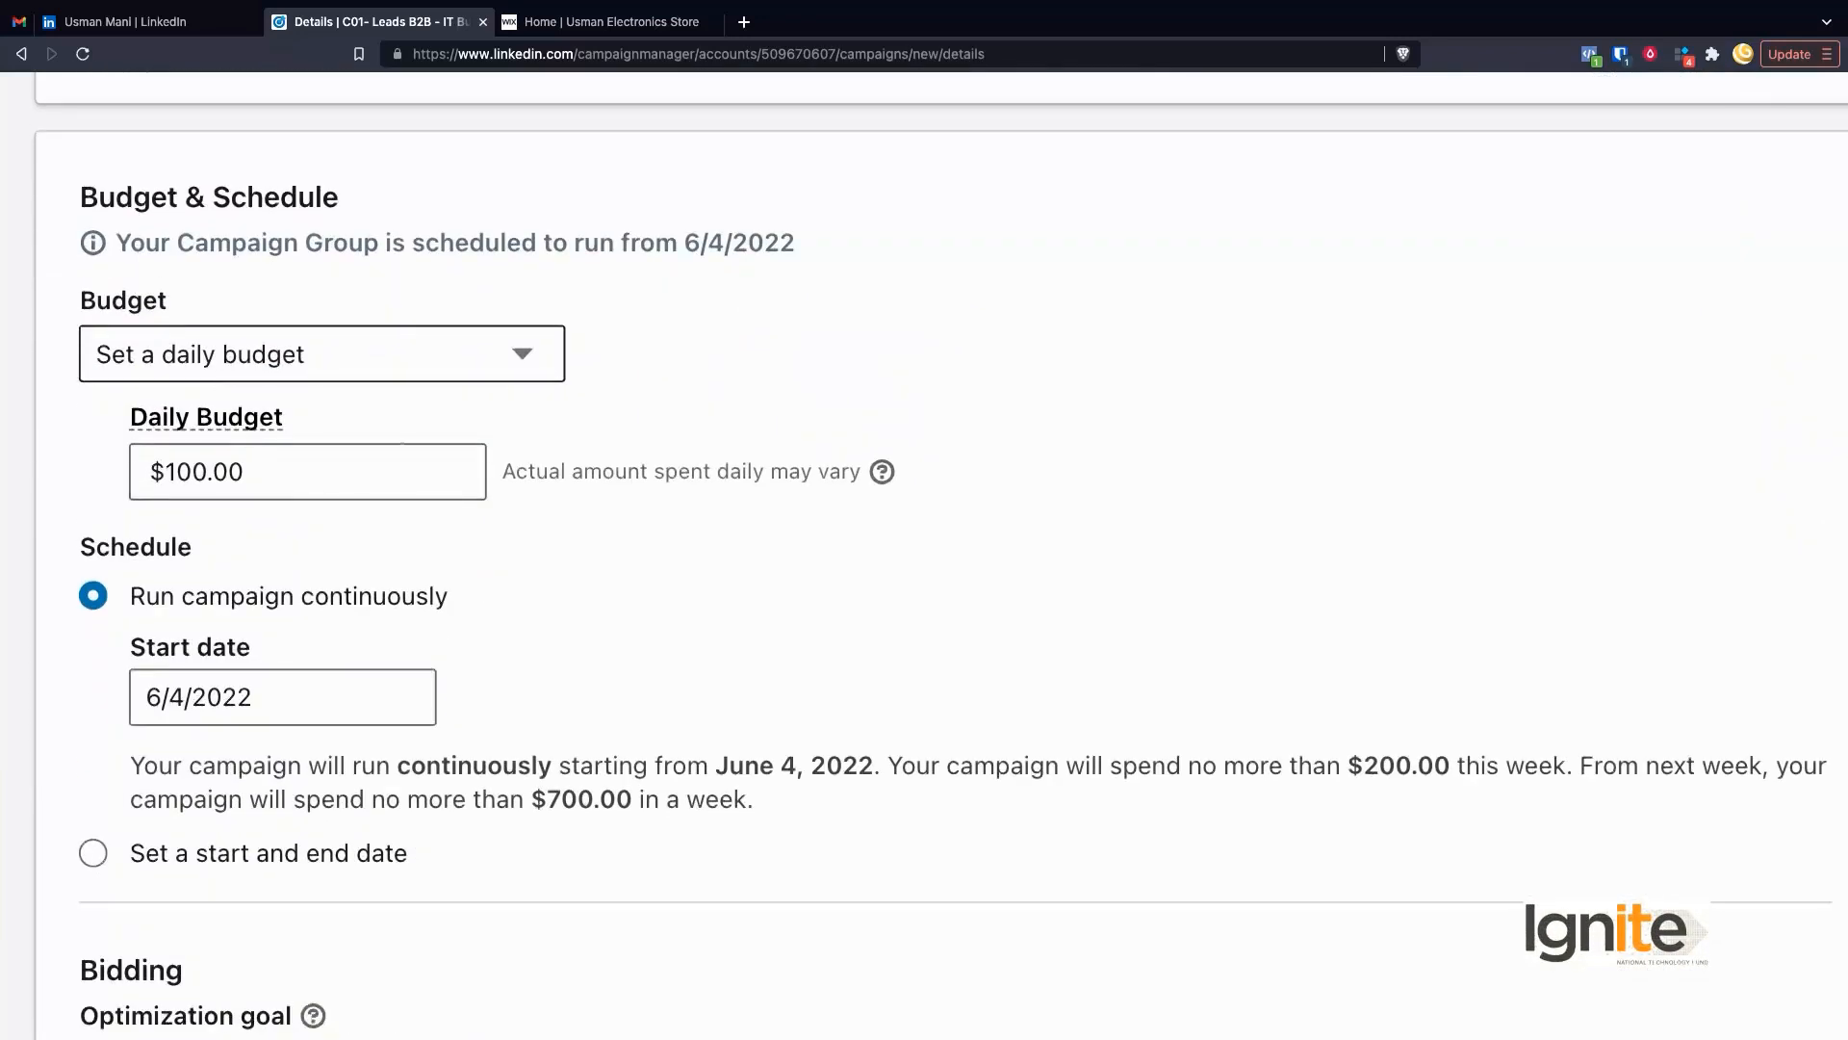
scroll(428, 473, down, 1)
click(298, 265)
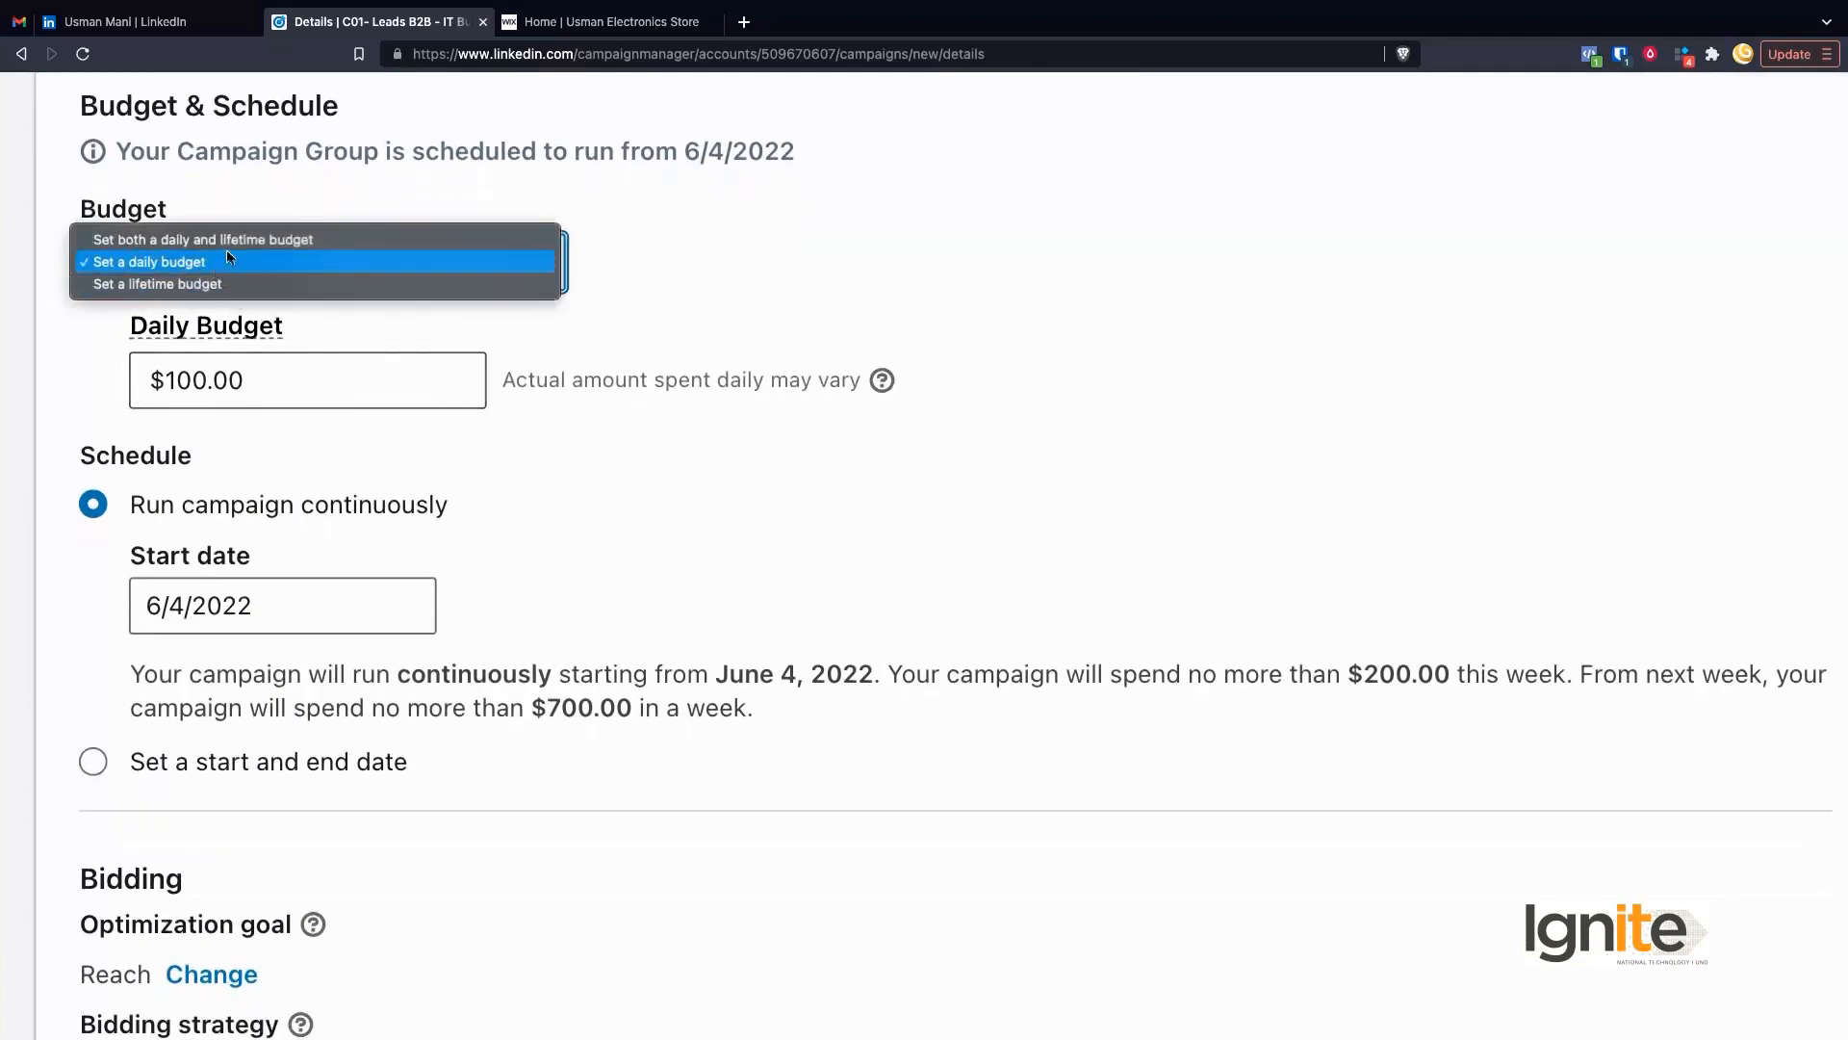
click(655, 277)
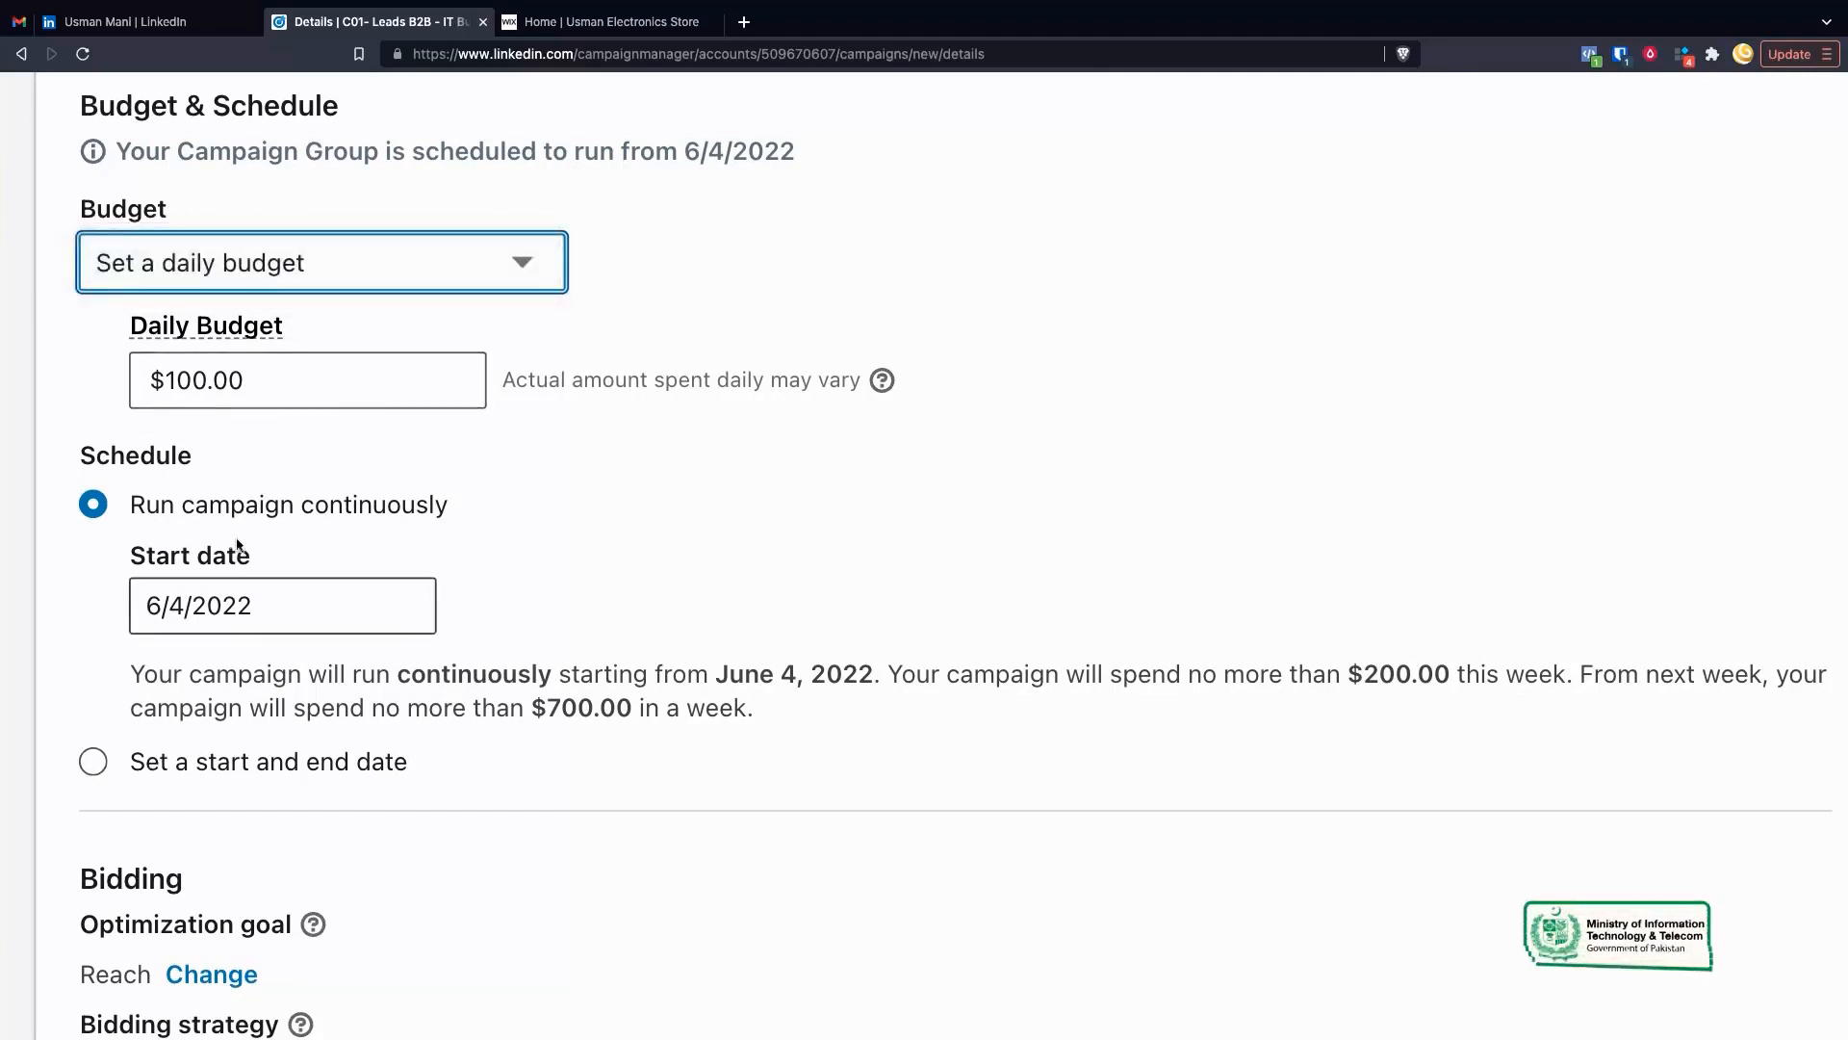
click(287, 380)
text(10)
click(583, 458)
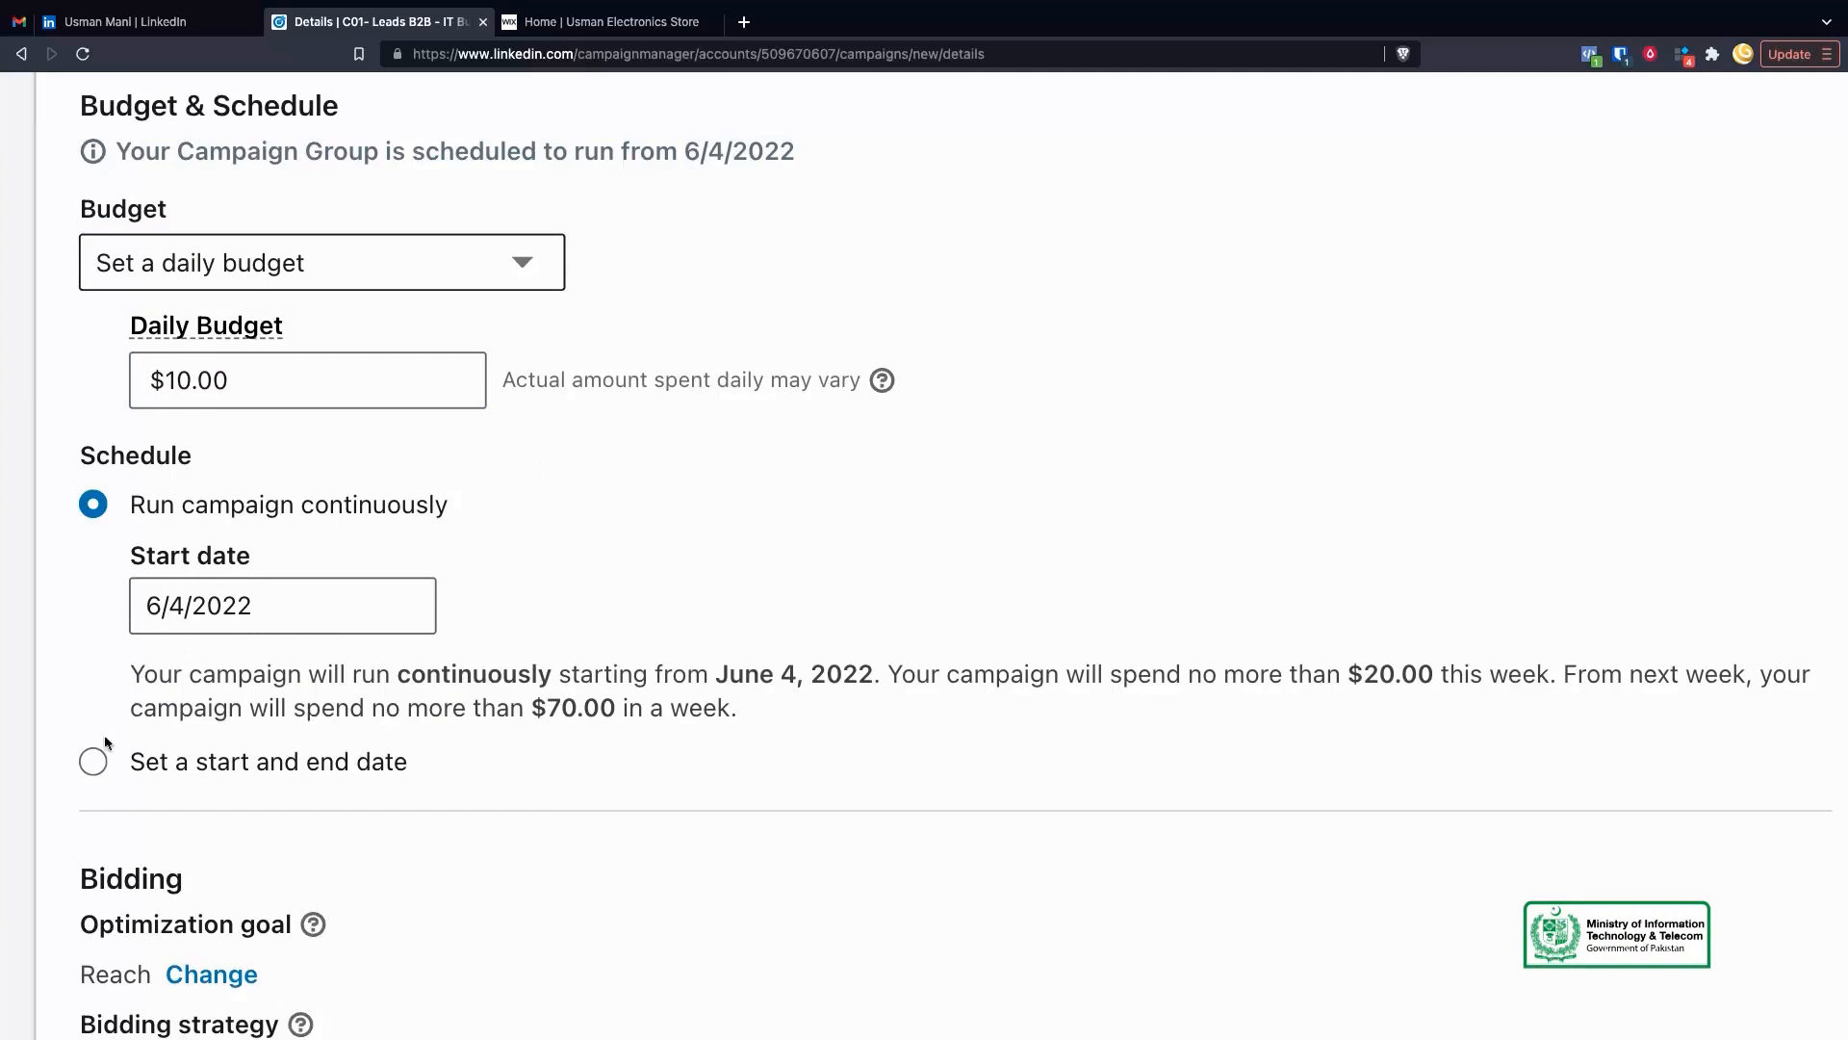
Schedule the campaign with a start and end date, choosing 8/31/2022 as the end date
click(89, 762)
click(652, 652)
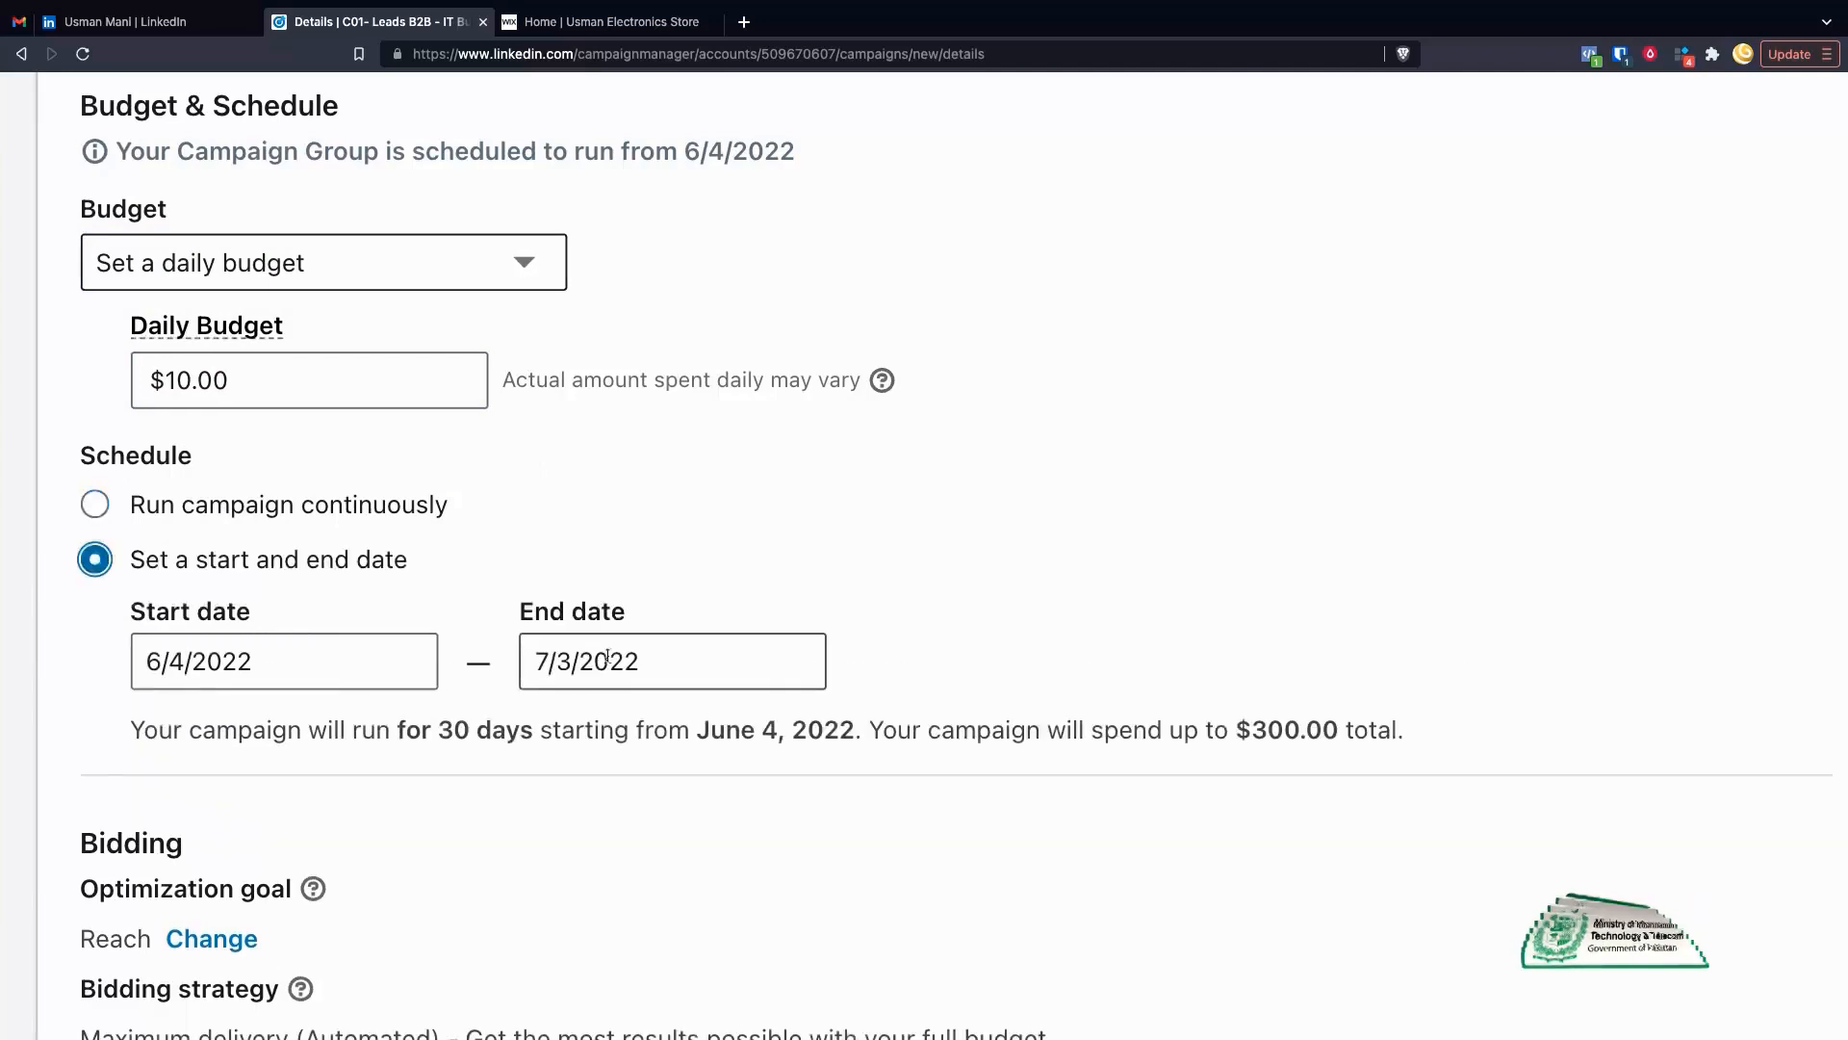
click(1178, 747)
scroll(1196, 751, down, 3)
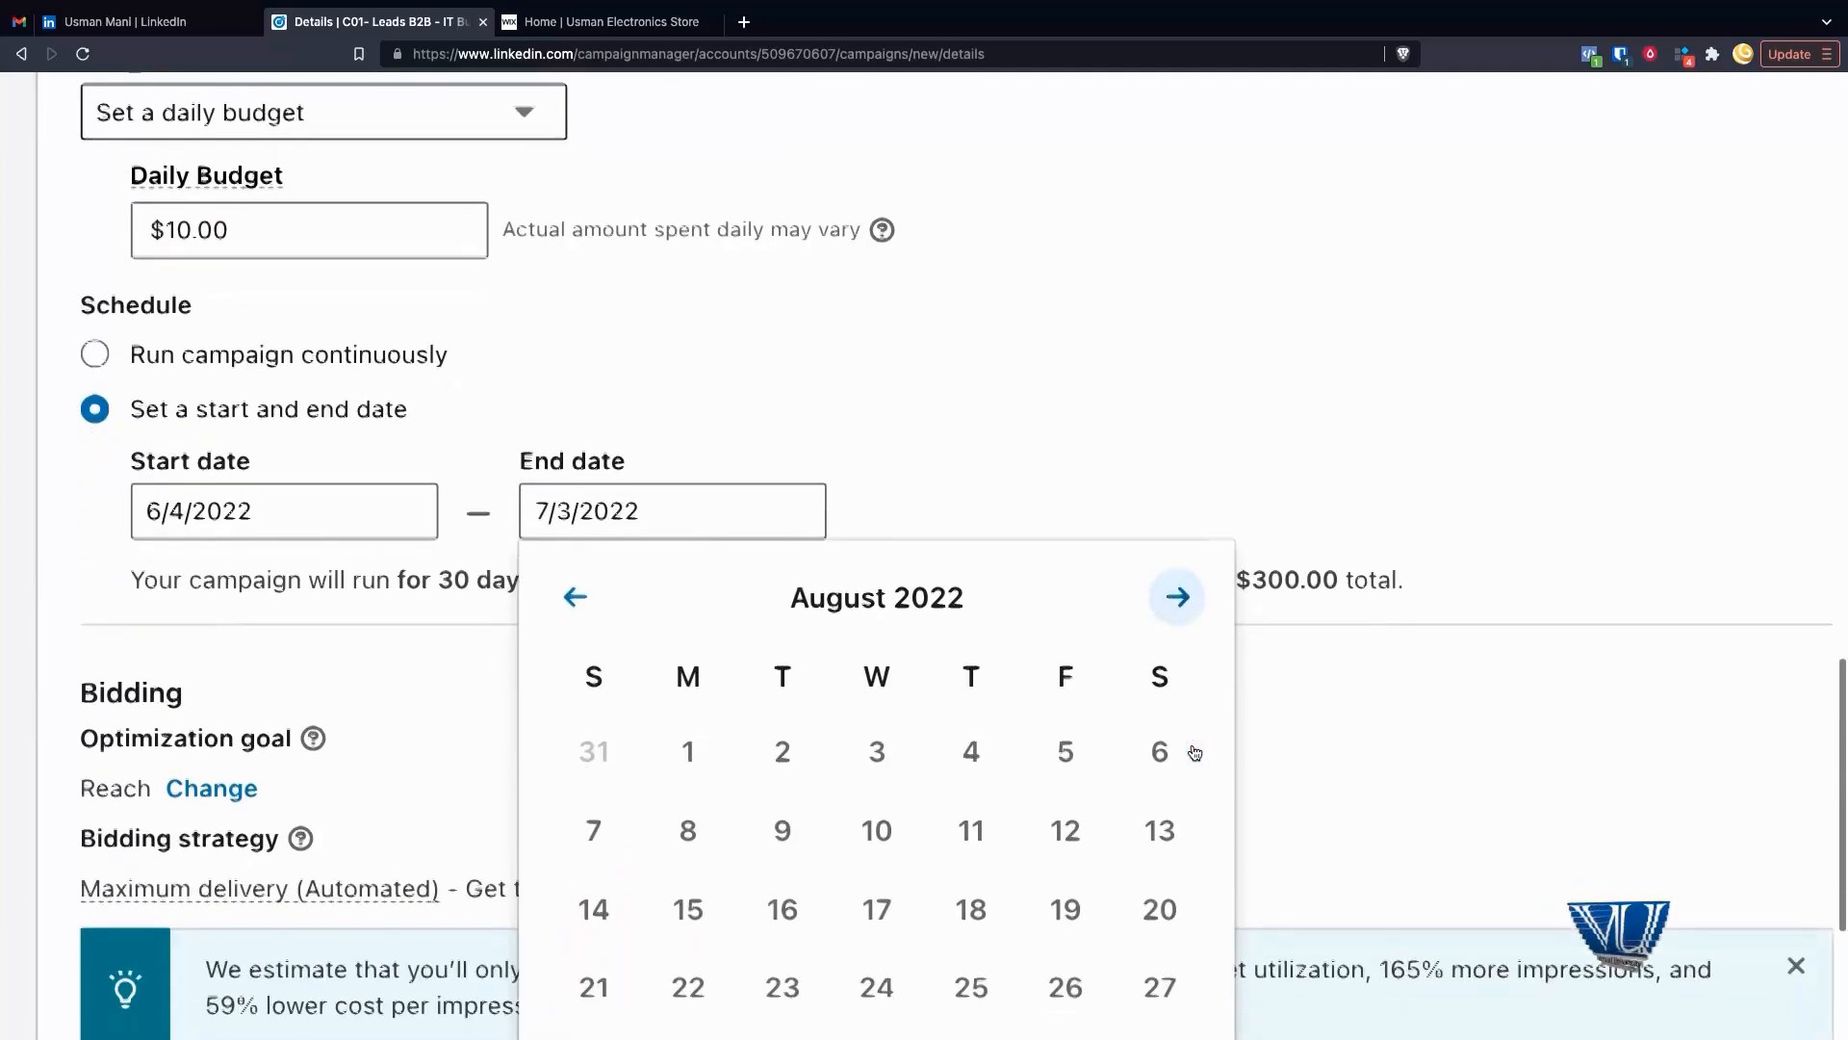
click(881, 982)
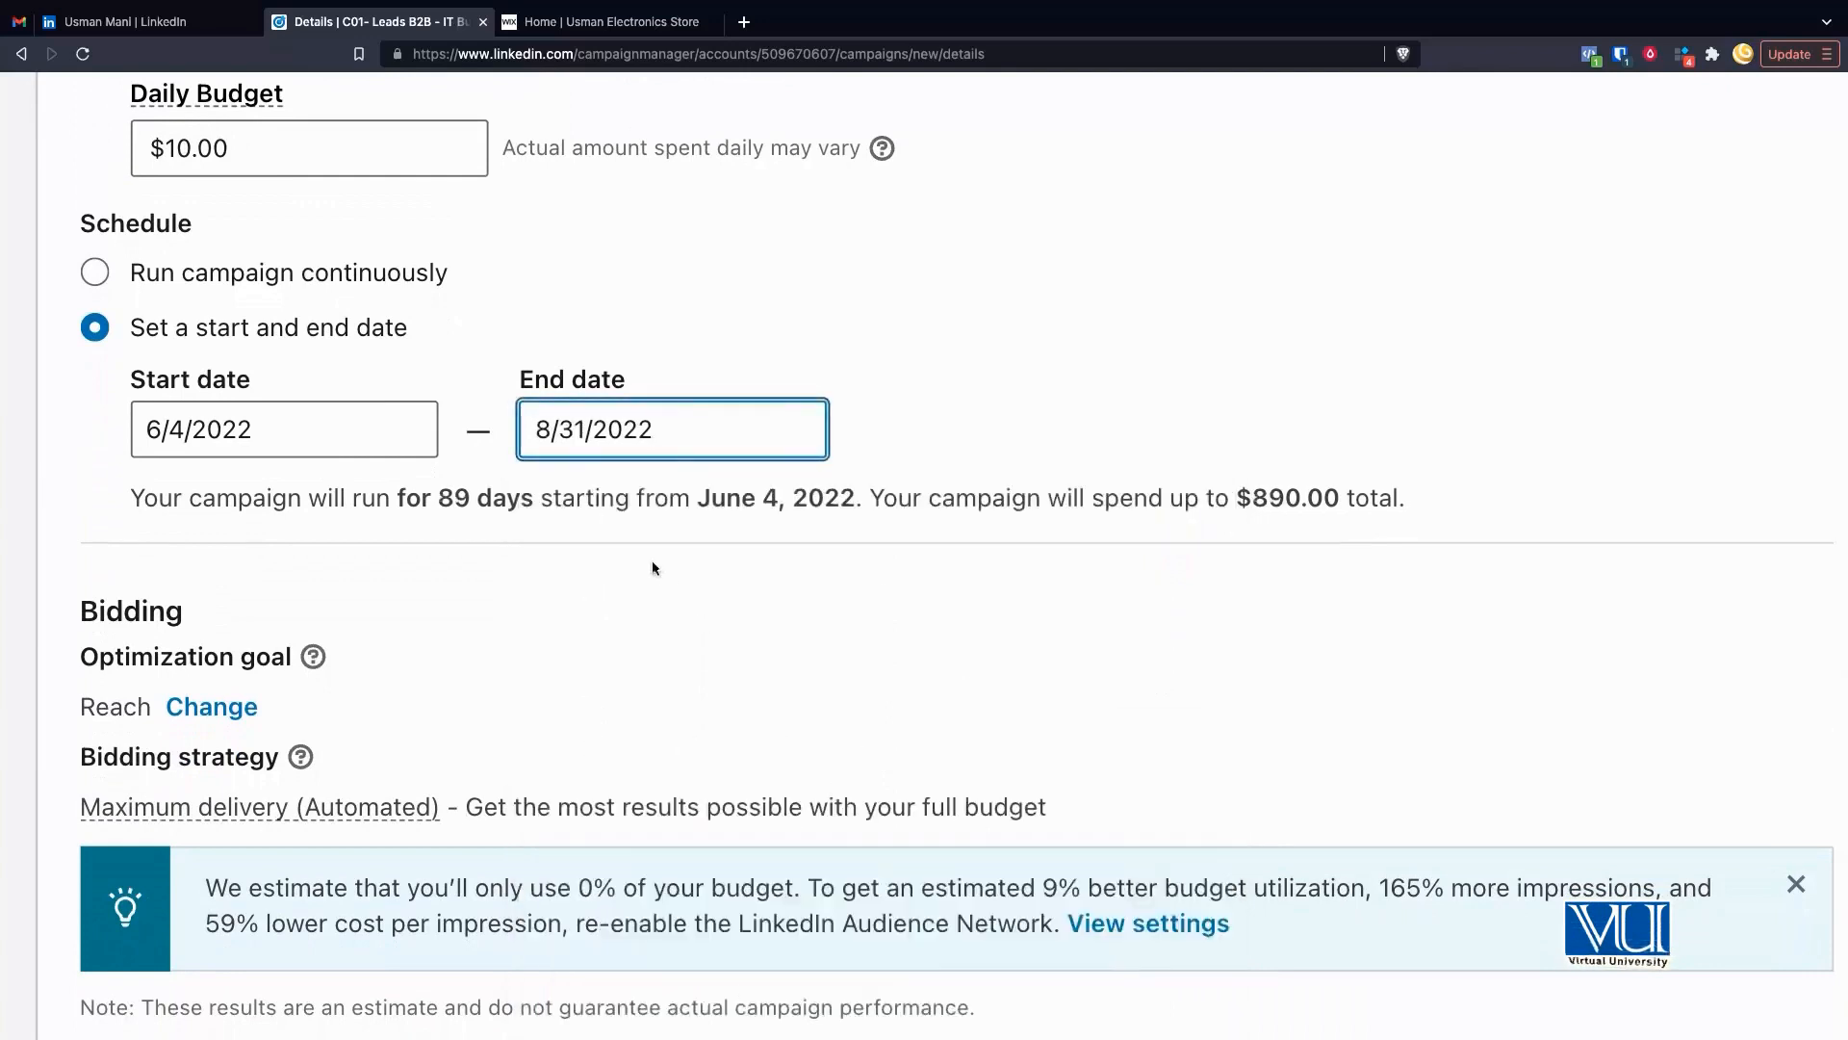
click(435, 505)
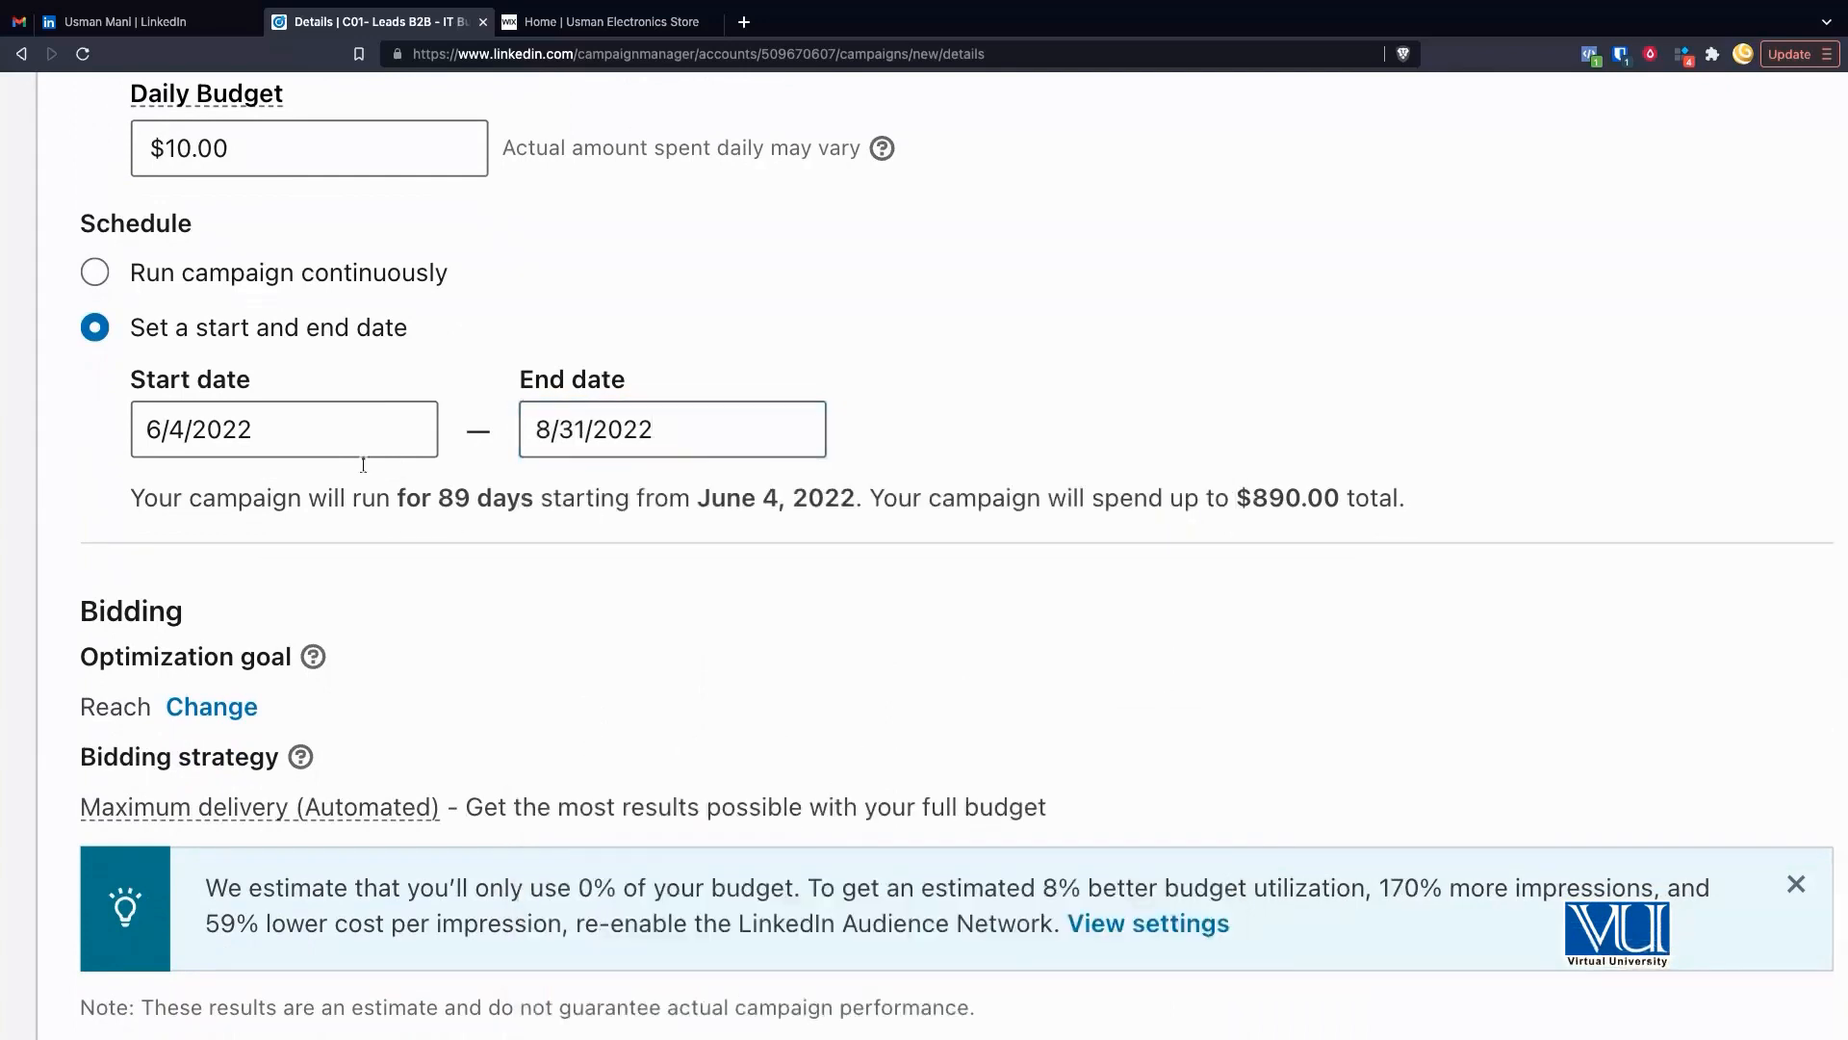
Examine the bidding optimization goal choices, keeping Reach, and read the description of the Maximum delivery bidding strategy
scroll(510, 570, down, 1)
scroll(512, 569, up, 3)
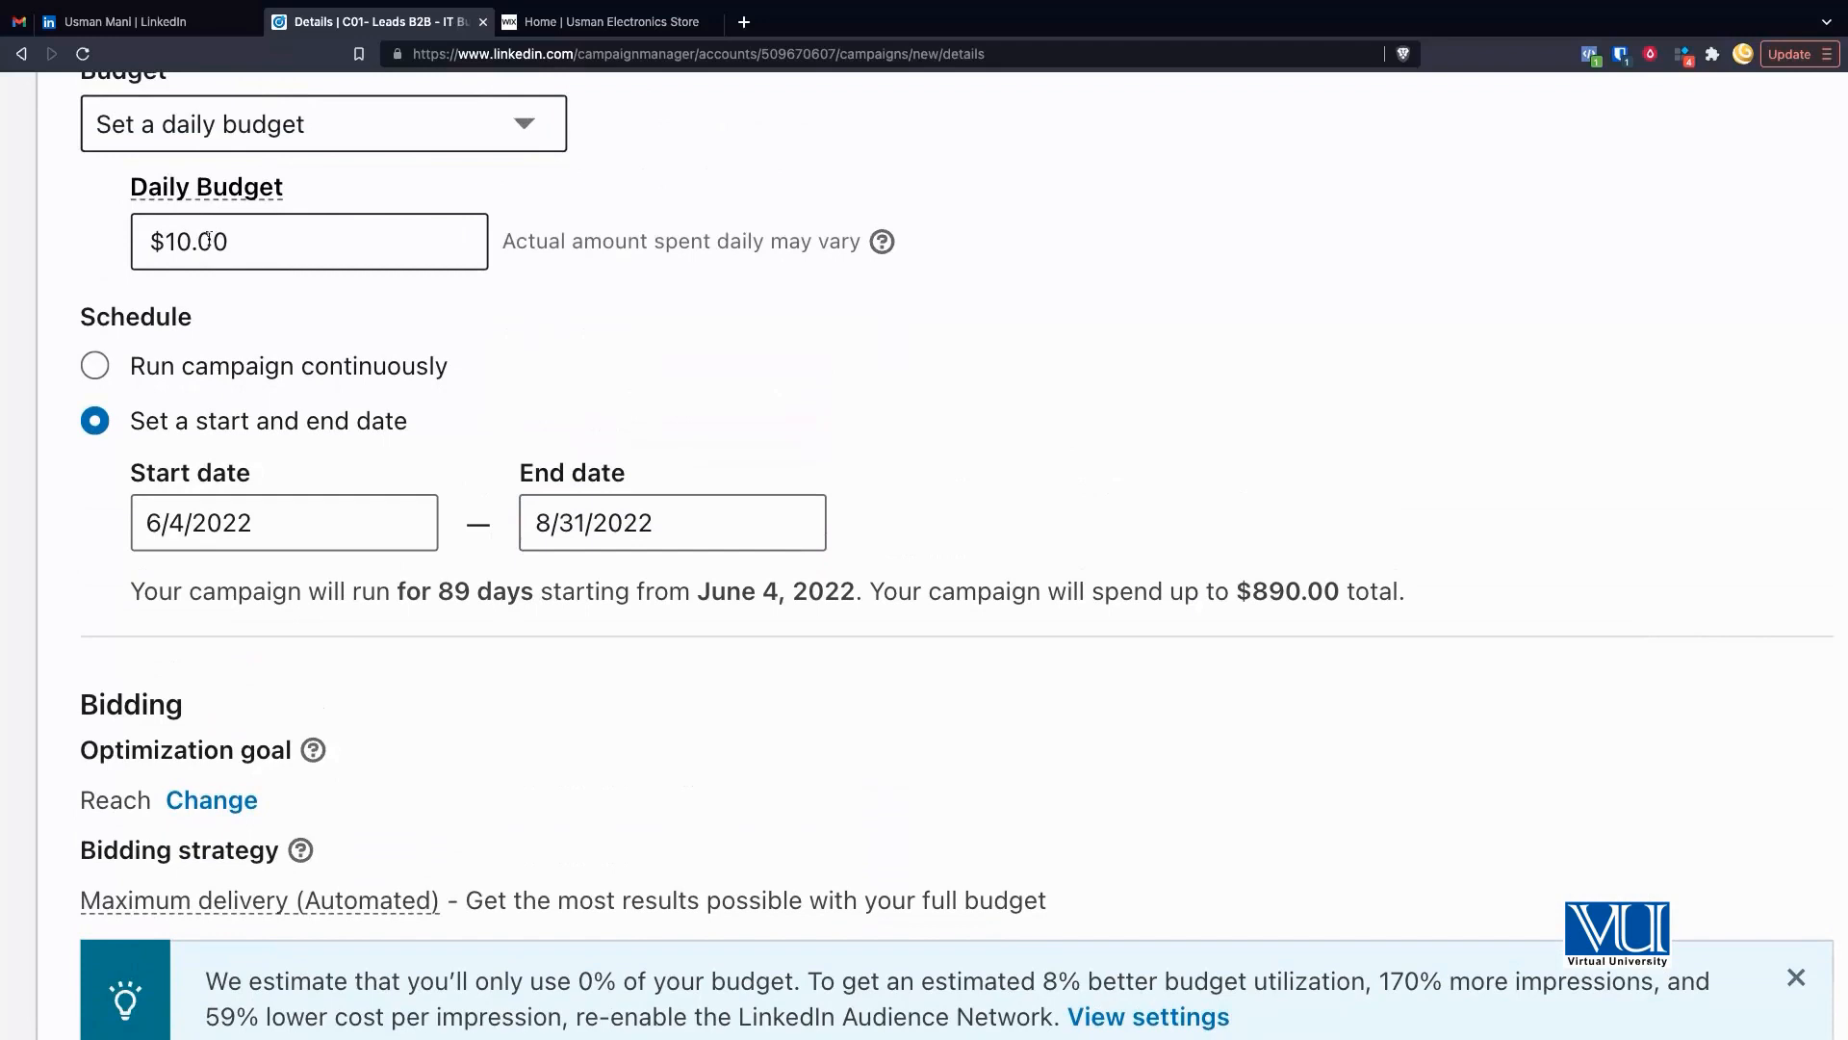
scroll(379, 343, down, 4)
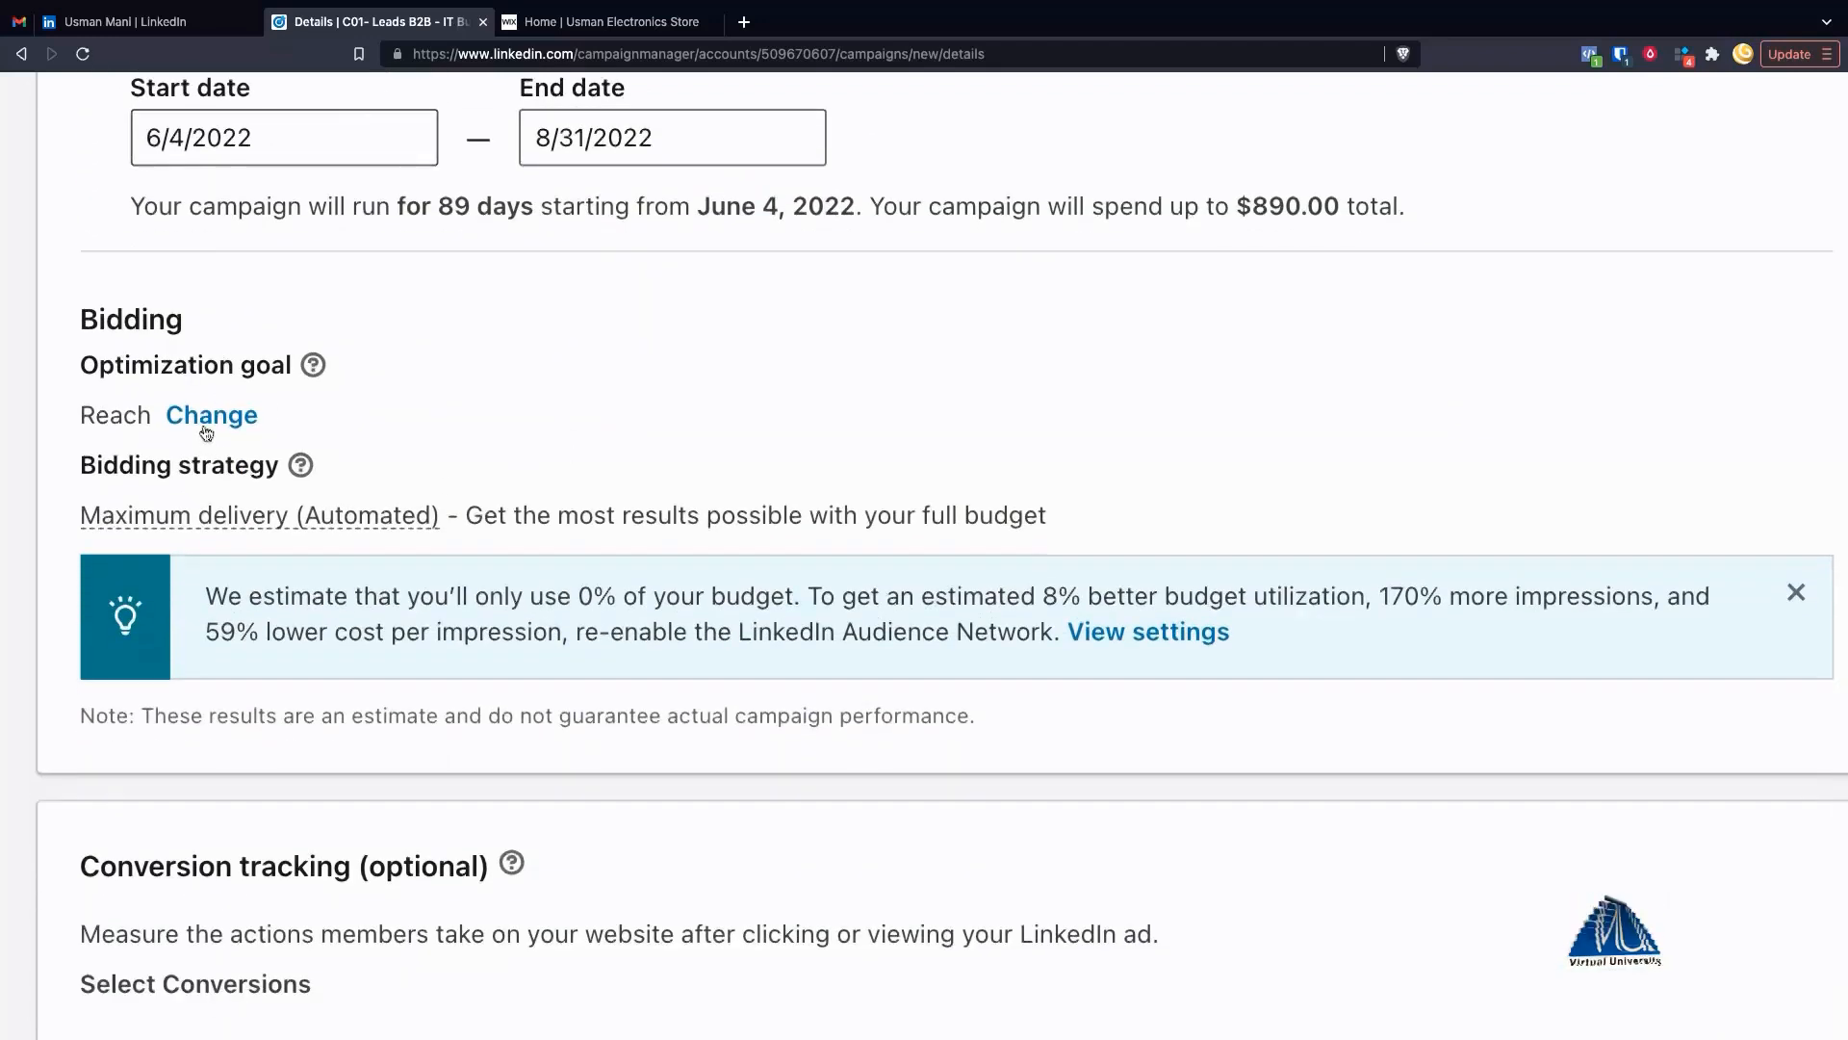
click(214, 419)
click(202, 434)
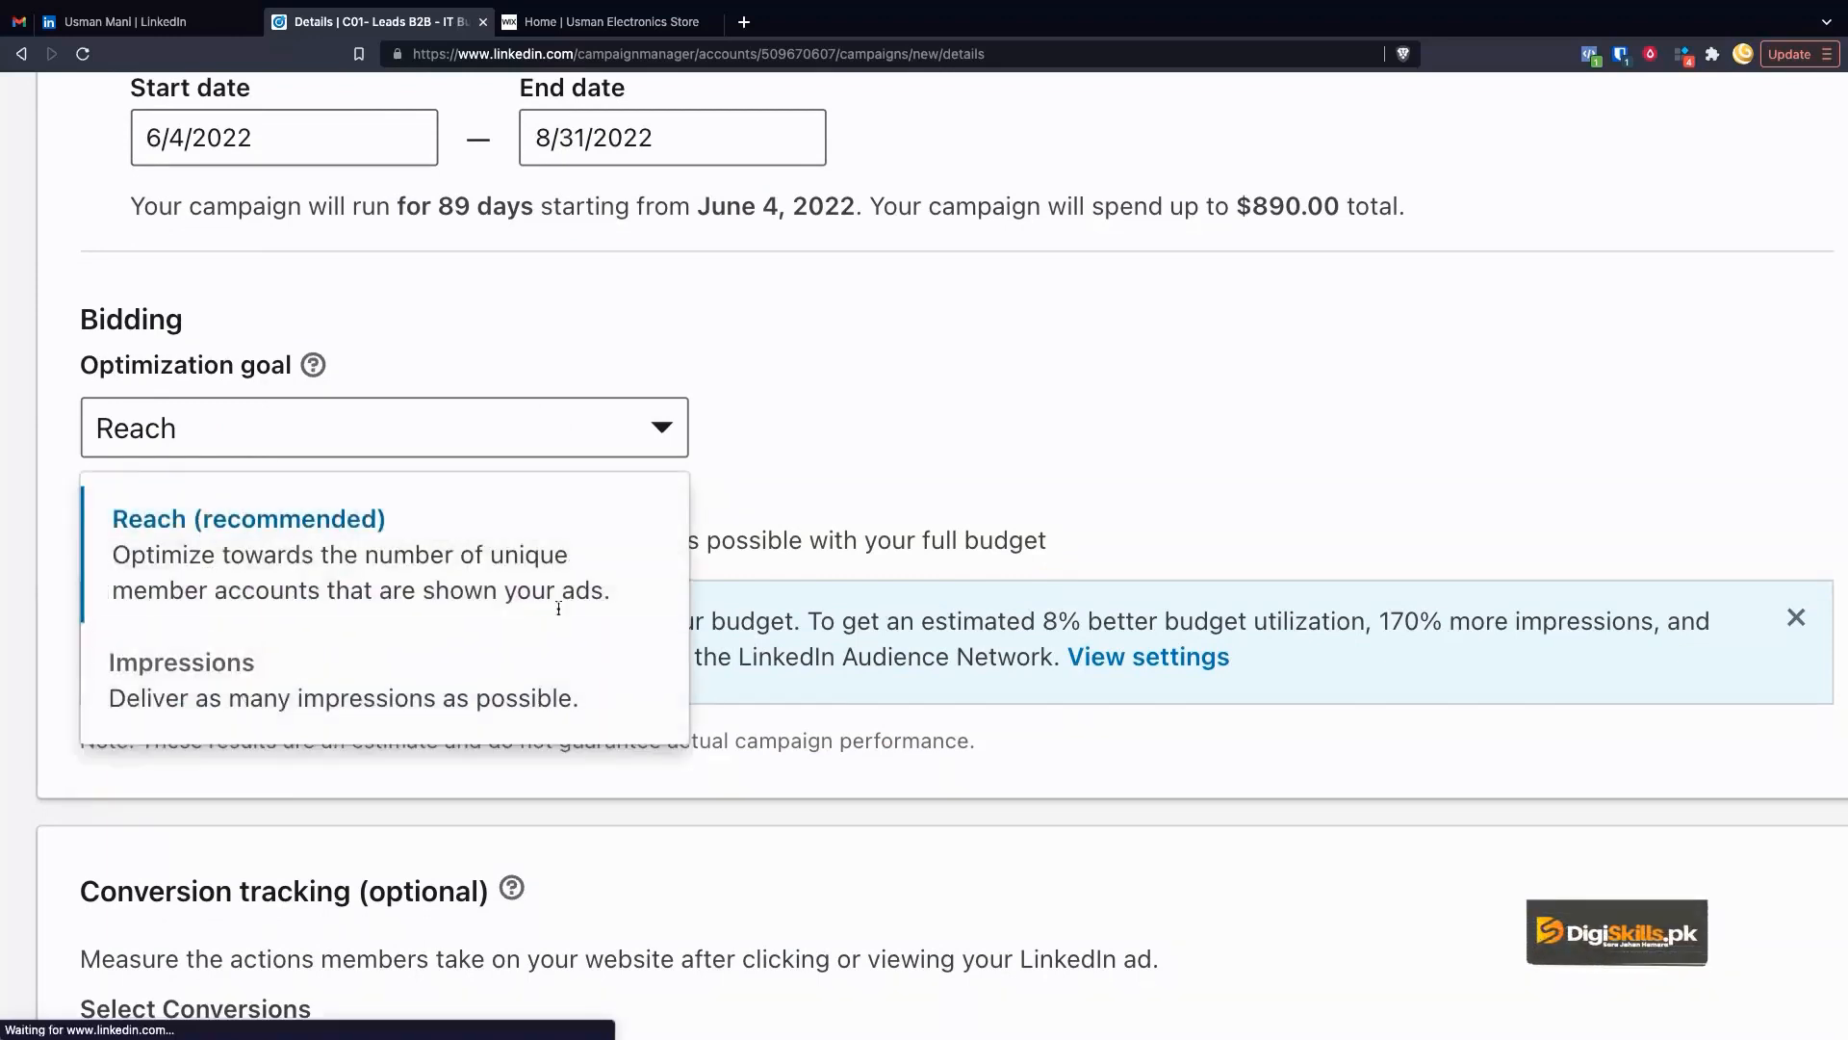
click(845, 453)
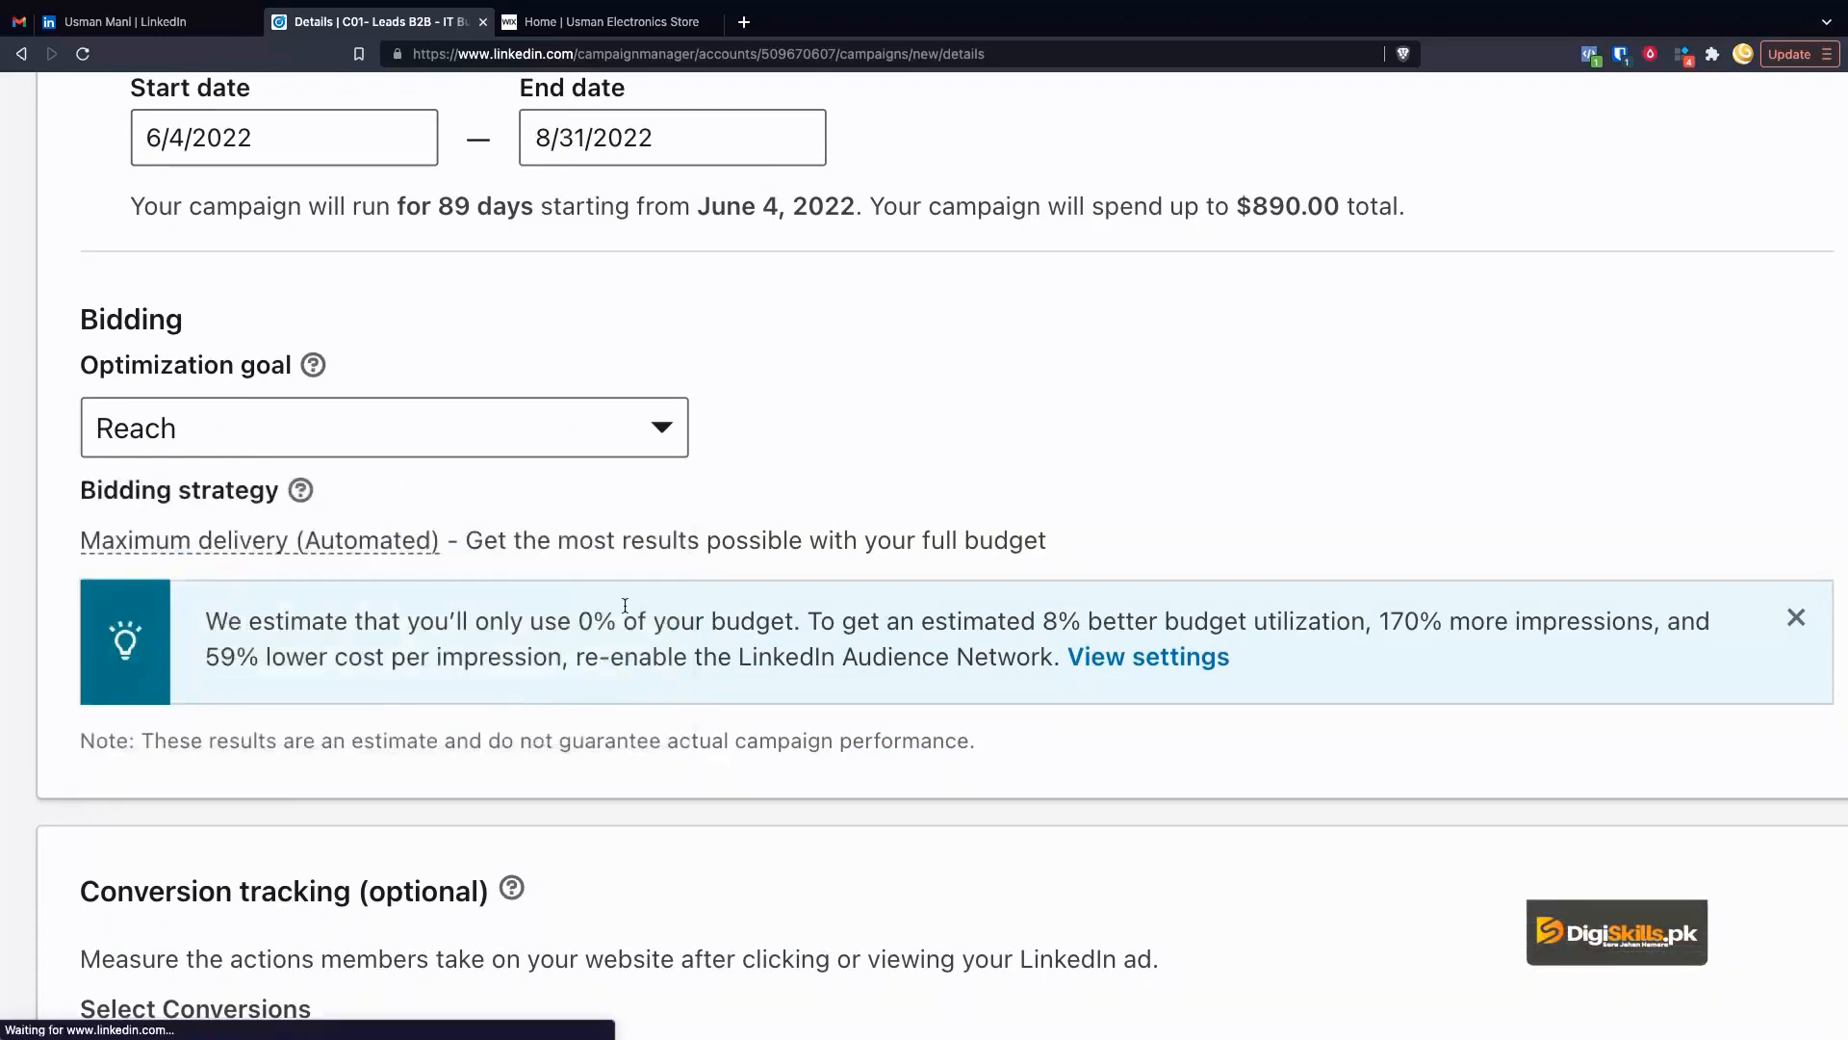
scroll(625, 604, down, 1)
click(210, 312)
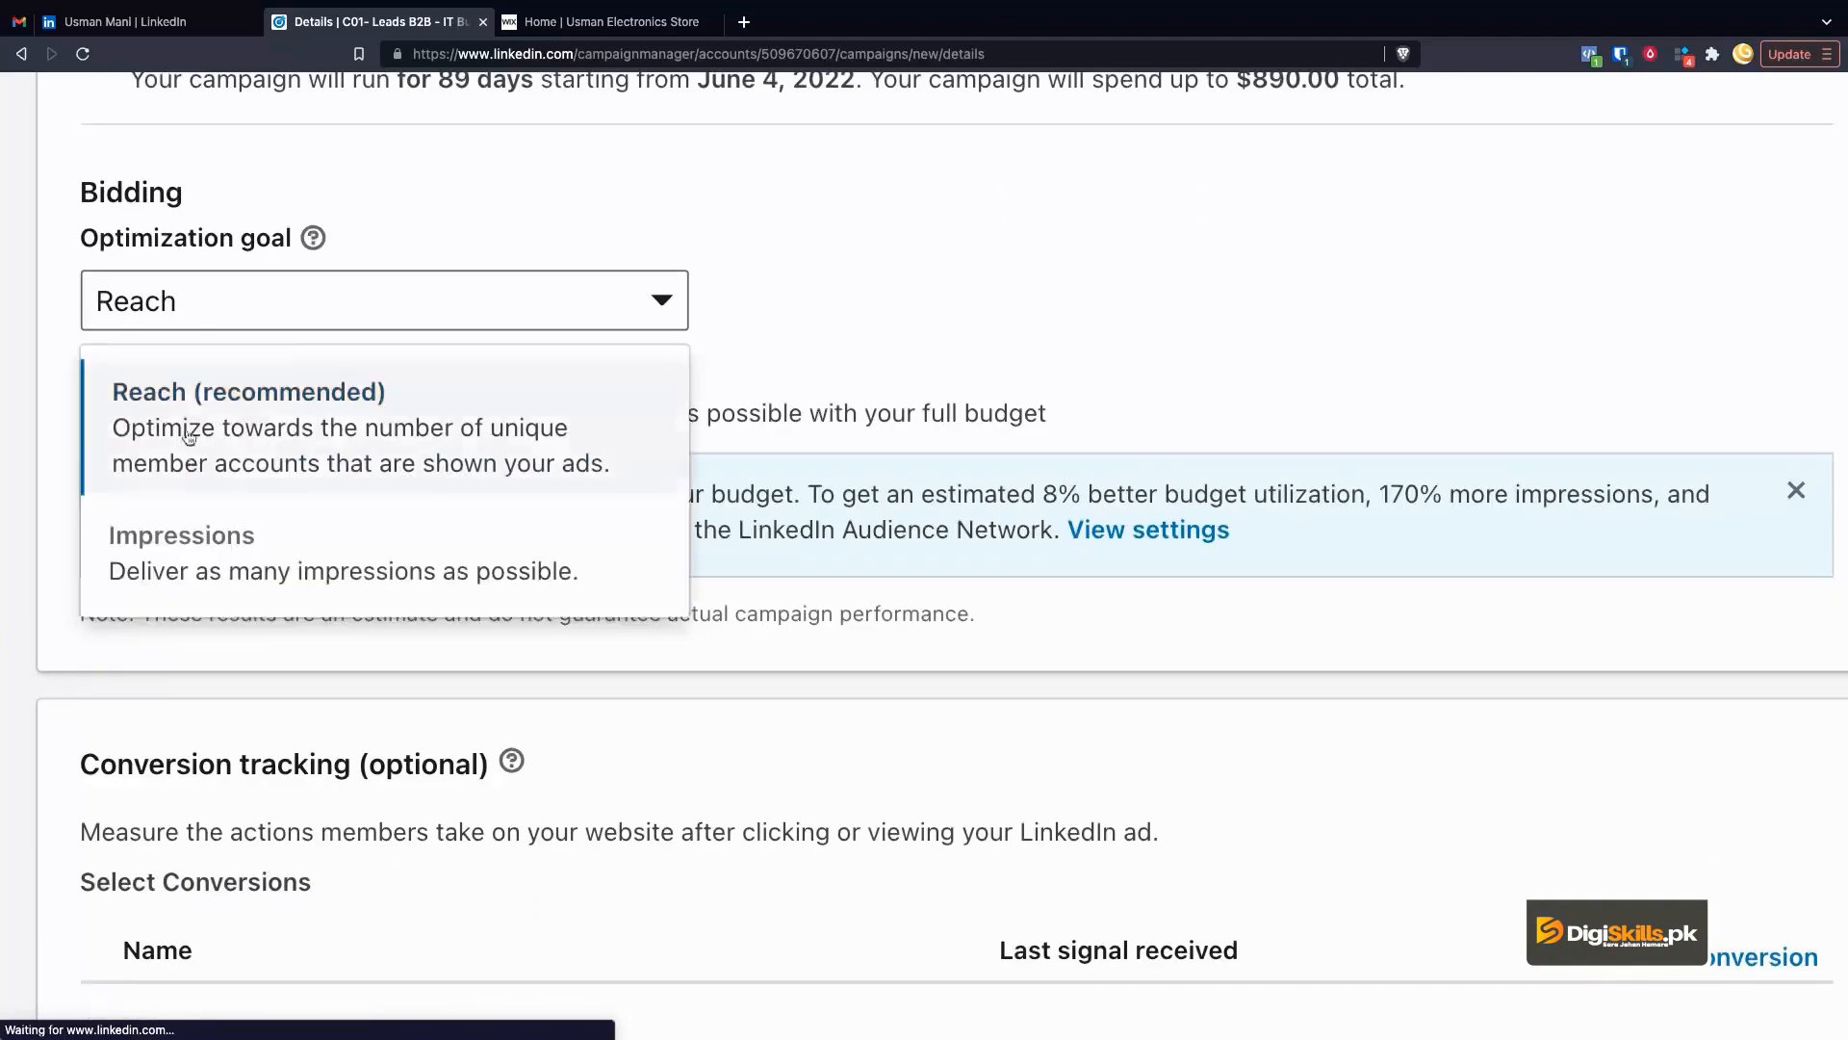
click(856, 361)
scroll(482, 656, down, 1)
mouse_move(263, 320)
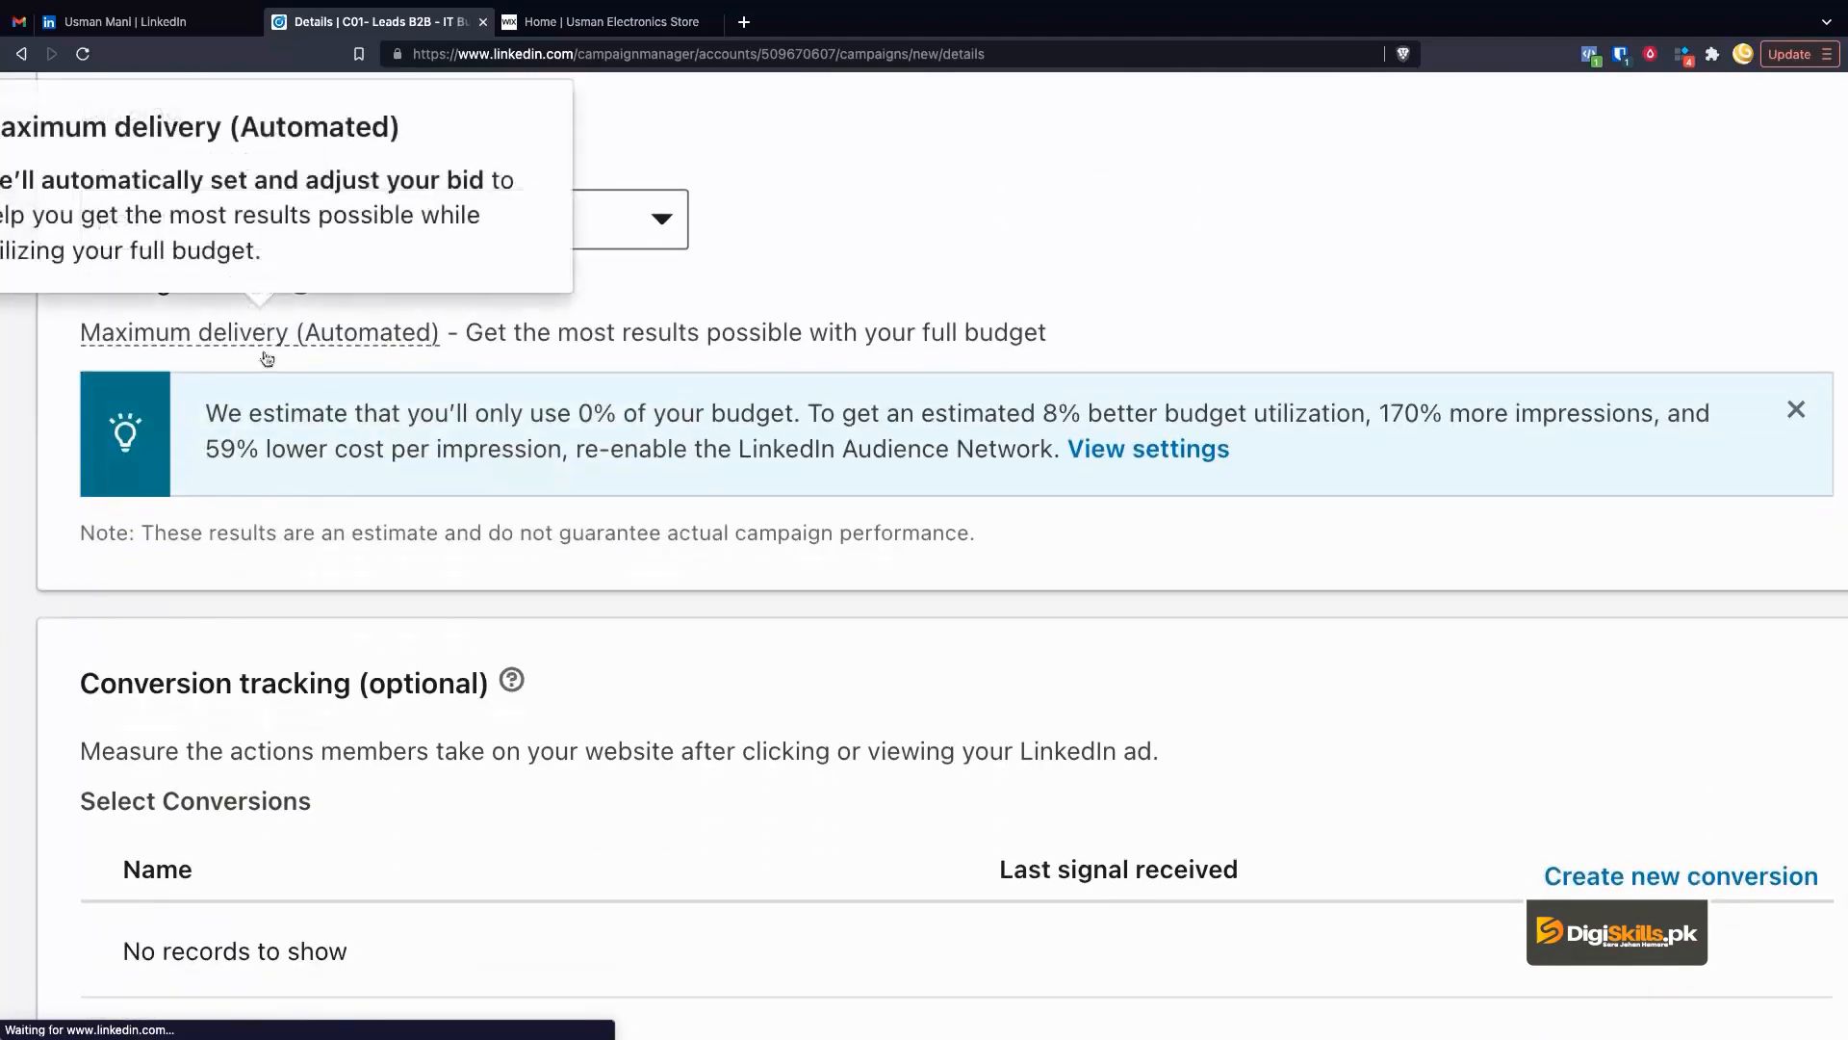
Examine the optional conversion tracking section and look back over the campaign settings and forecasted results
scroll(674, 530, down, 2)
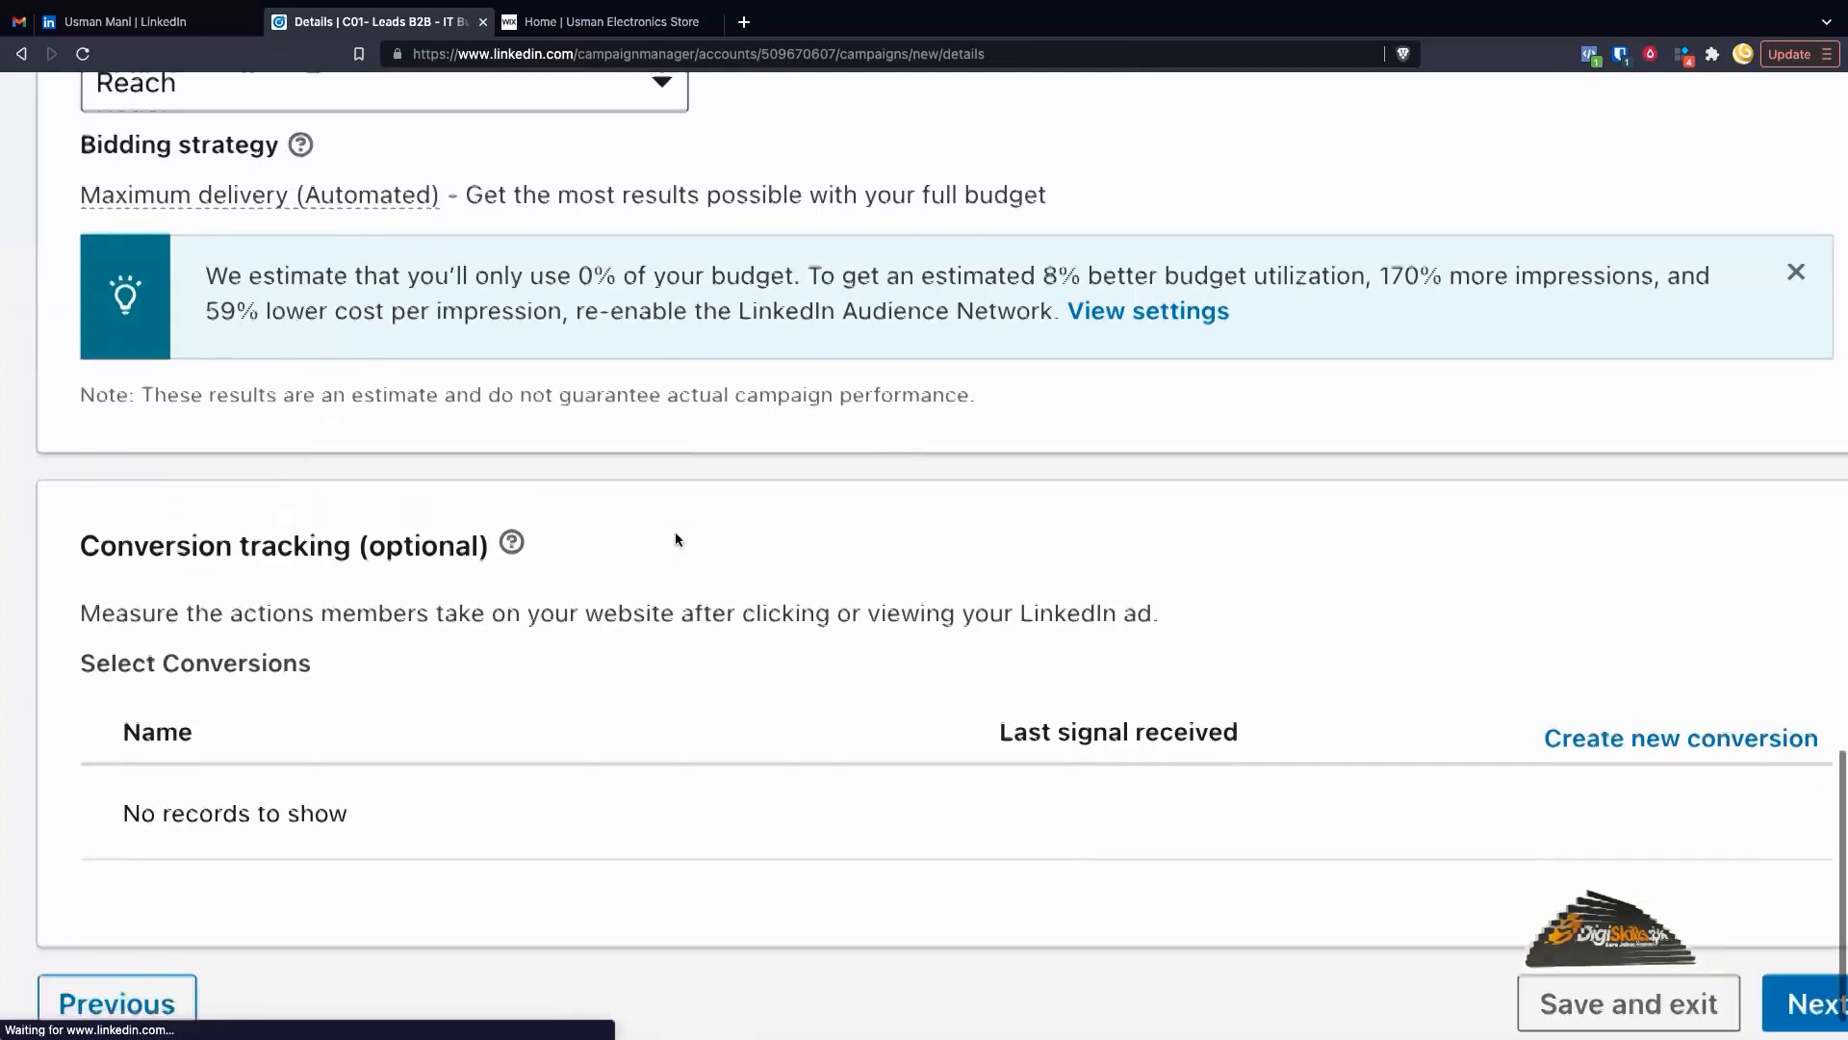
scroll(673, 529, right, 1)
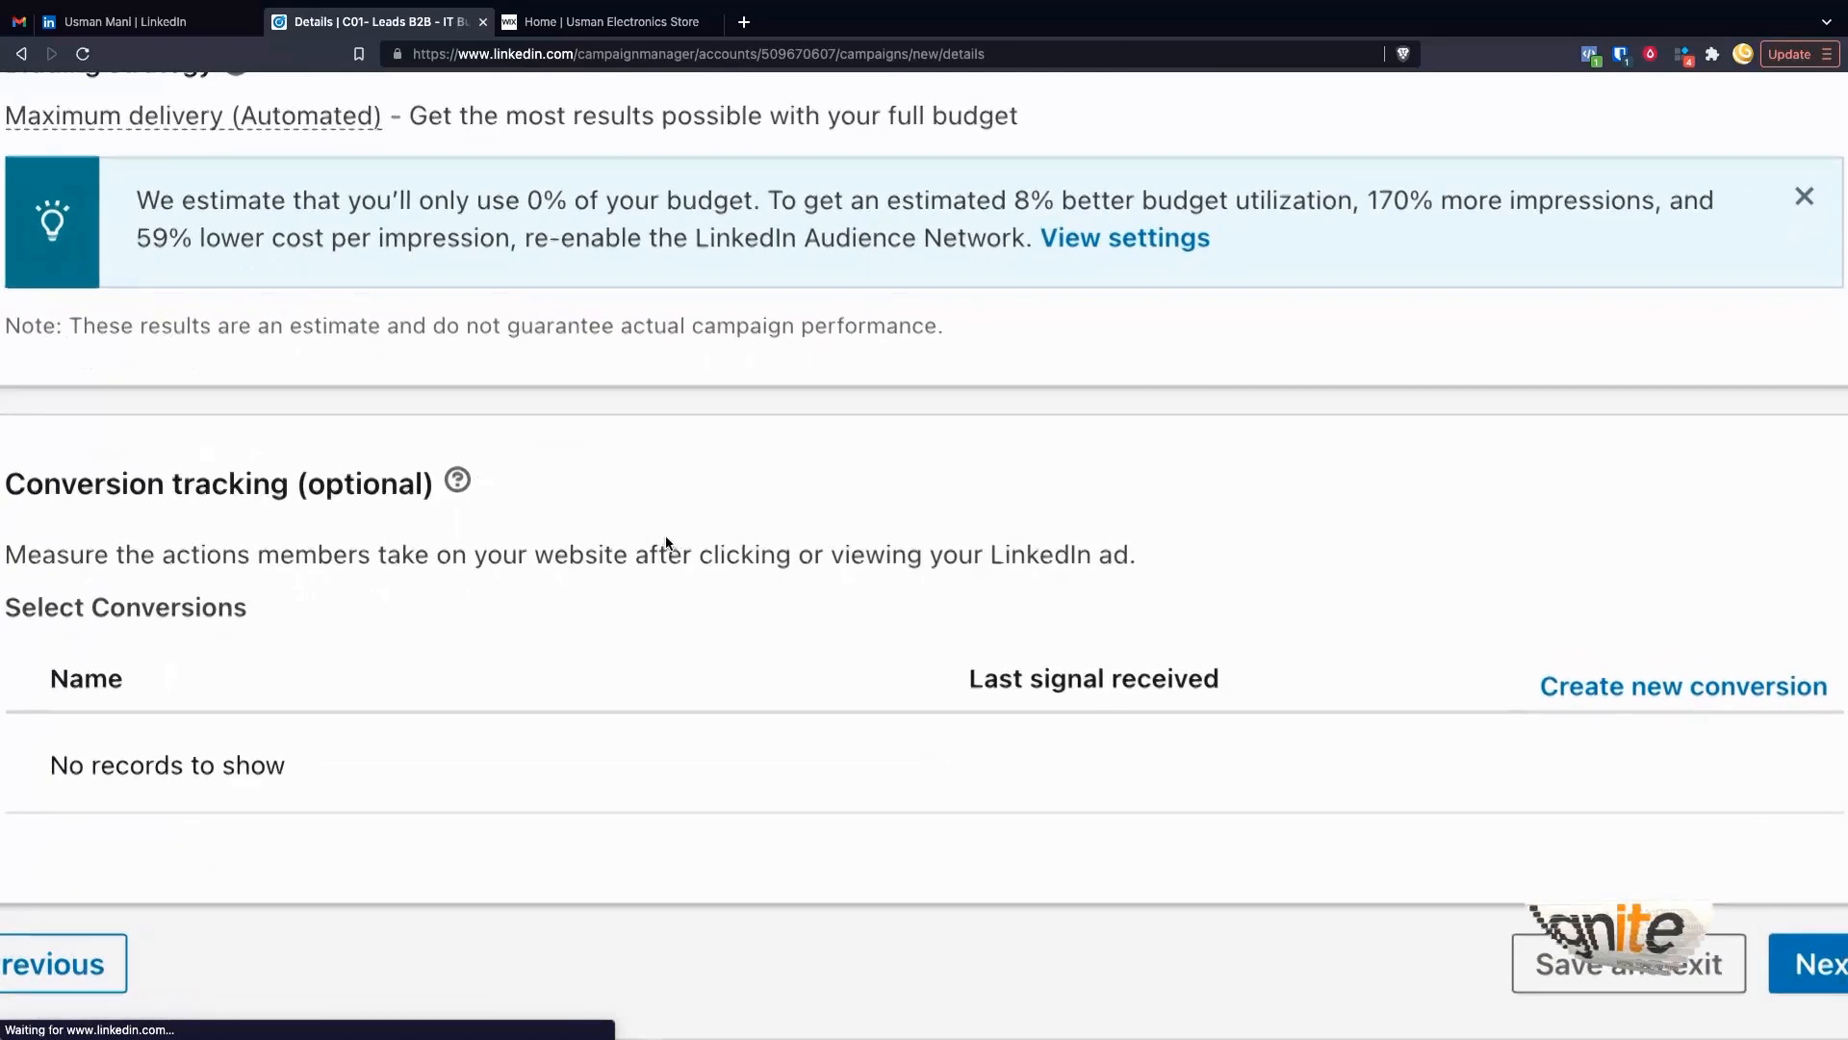
scroll(508, 603, down, 1)
triple_click(184, 427)
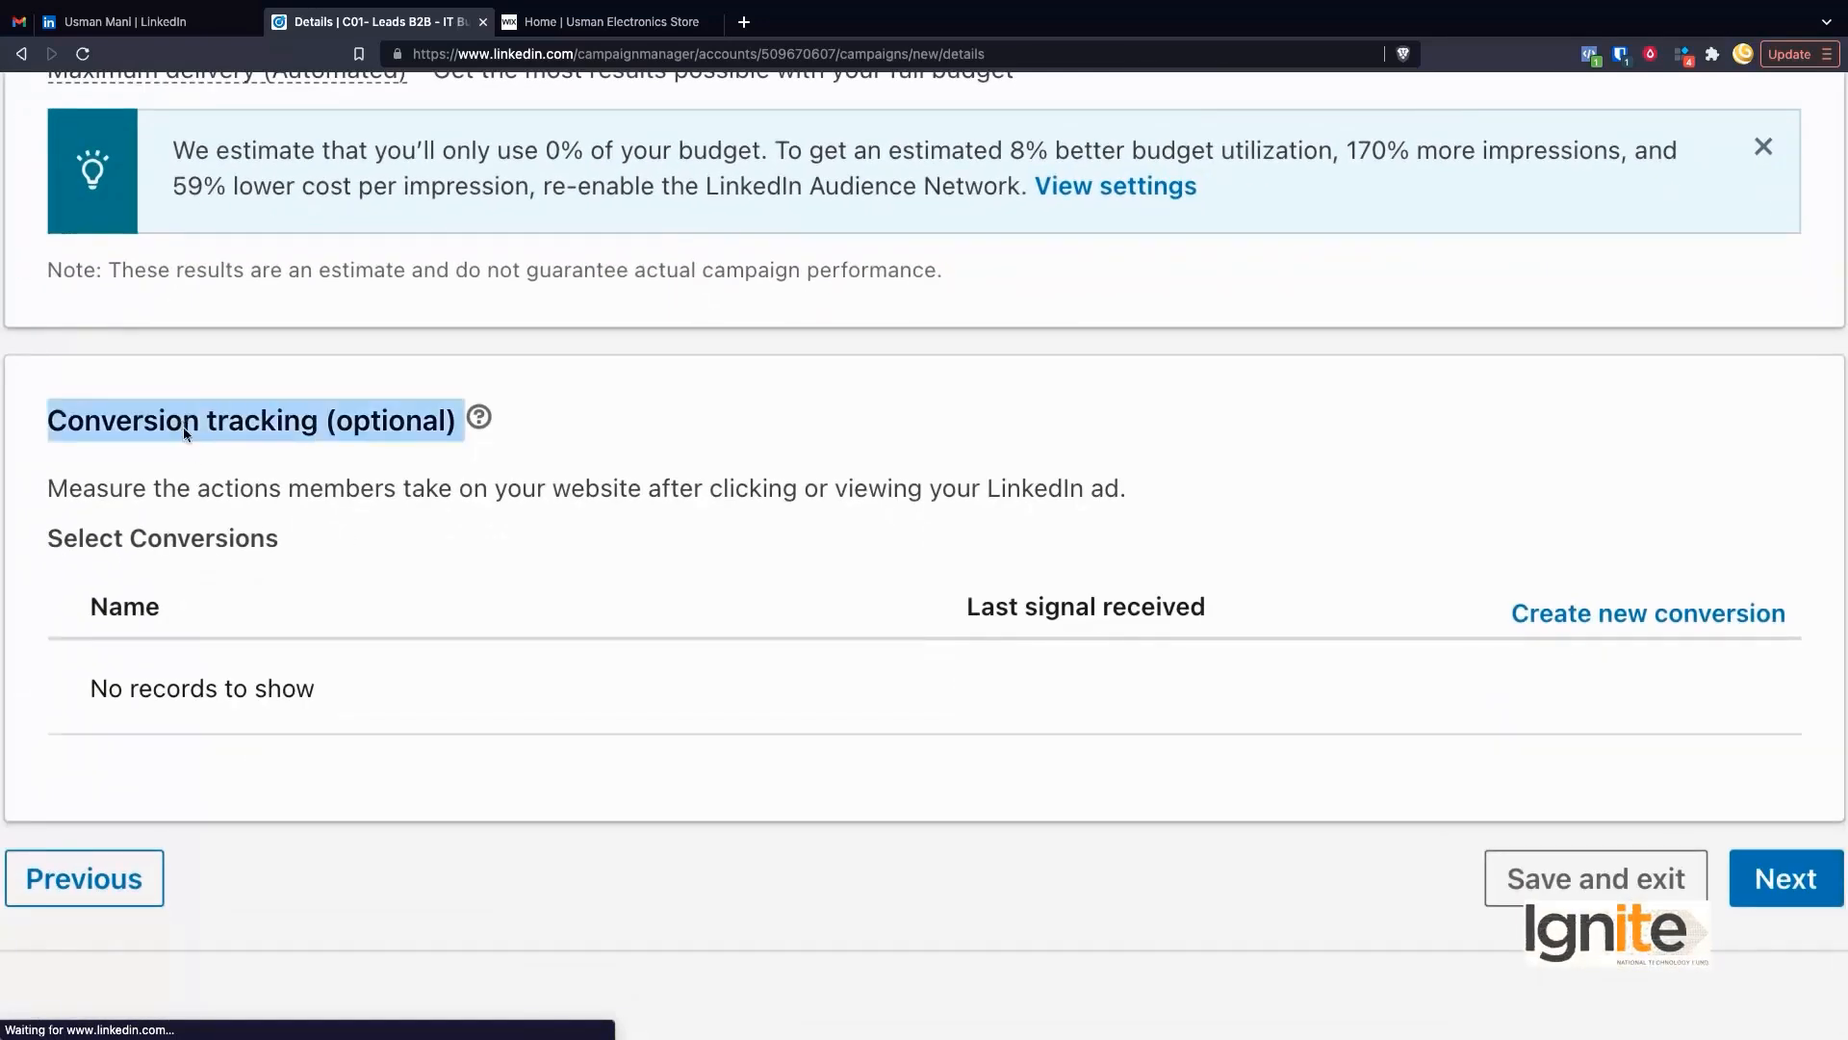
click(380, 481)
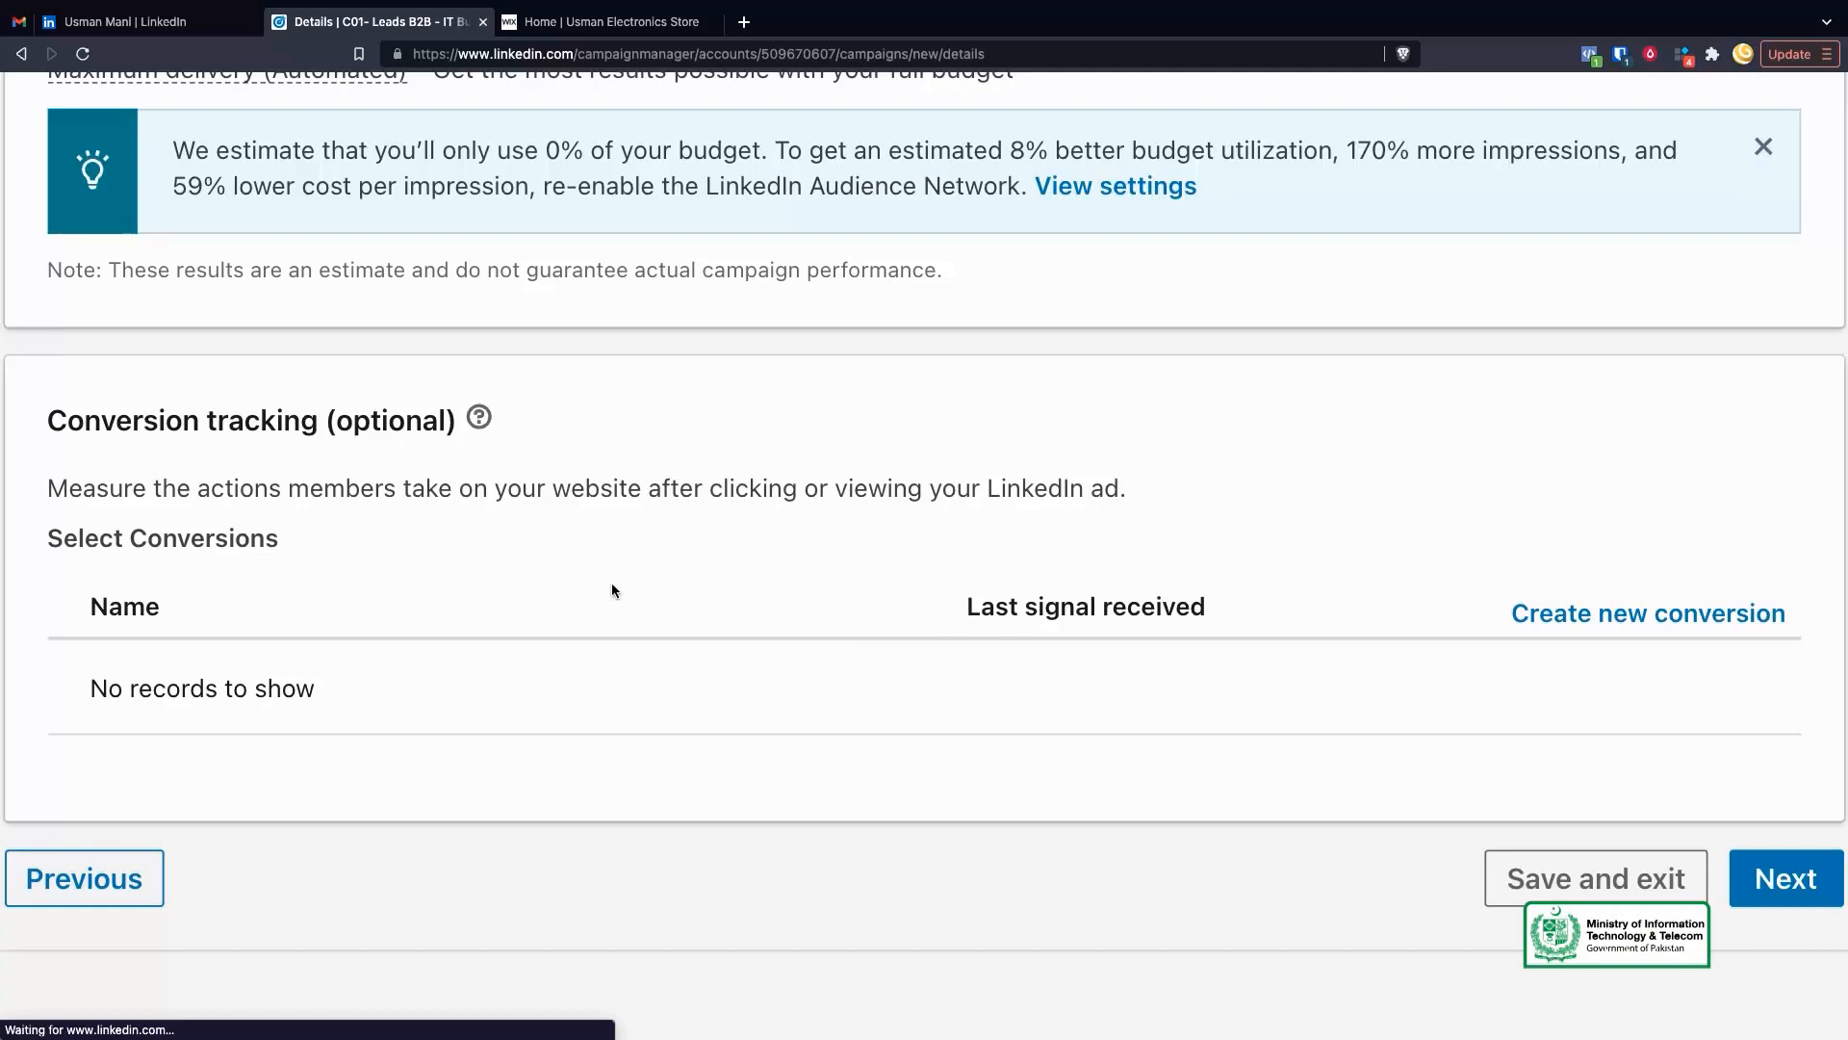
scroll(742, 576, down, 5)
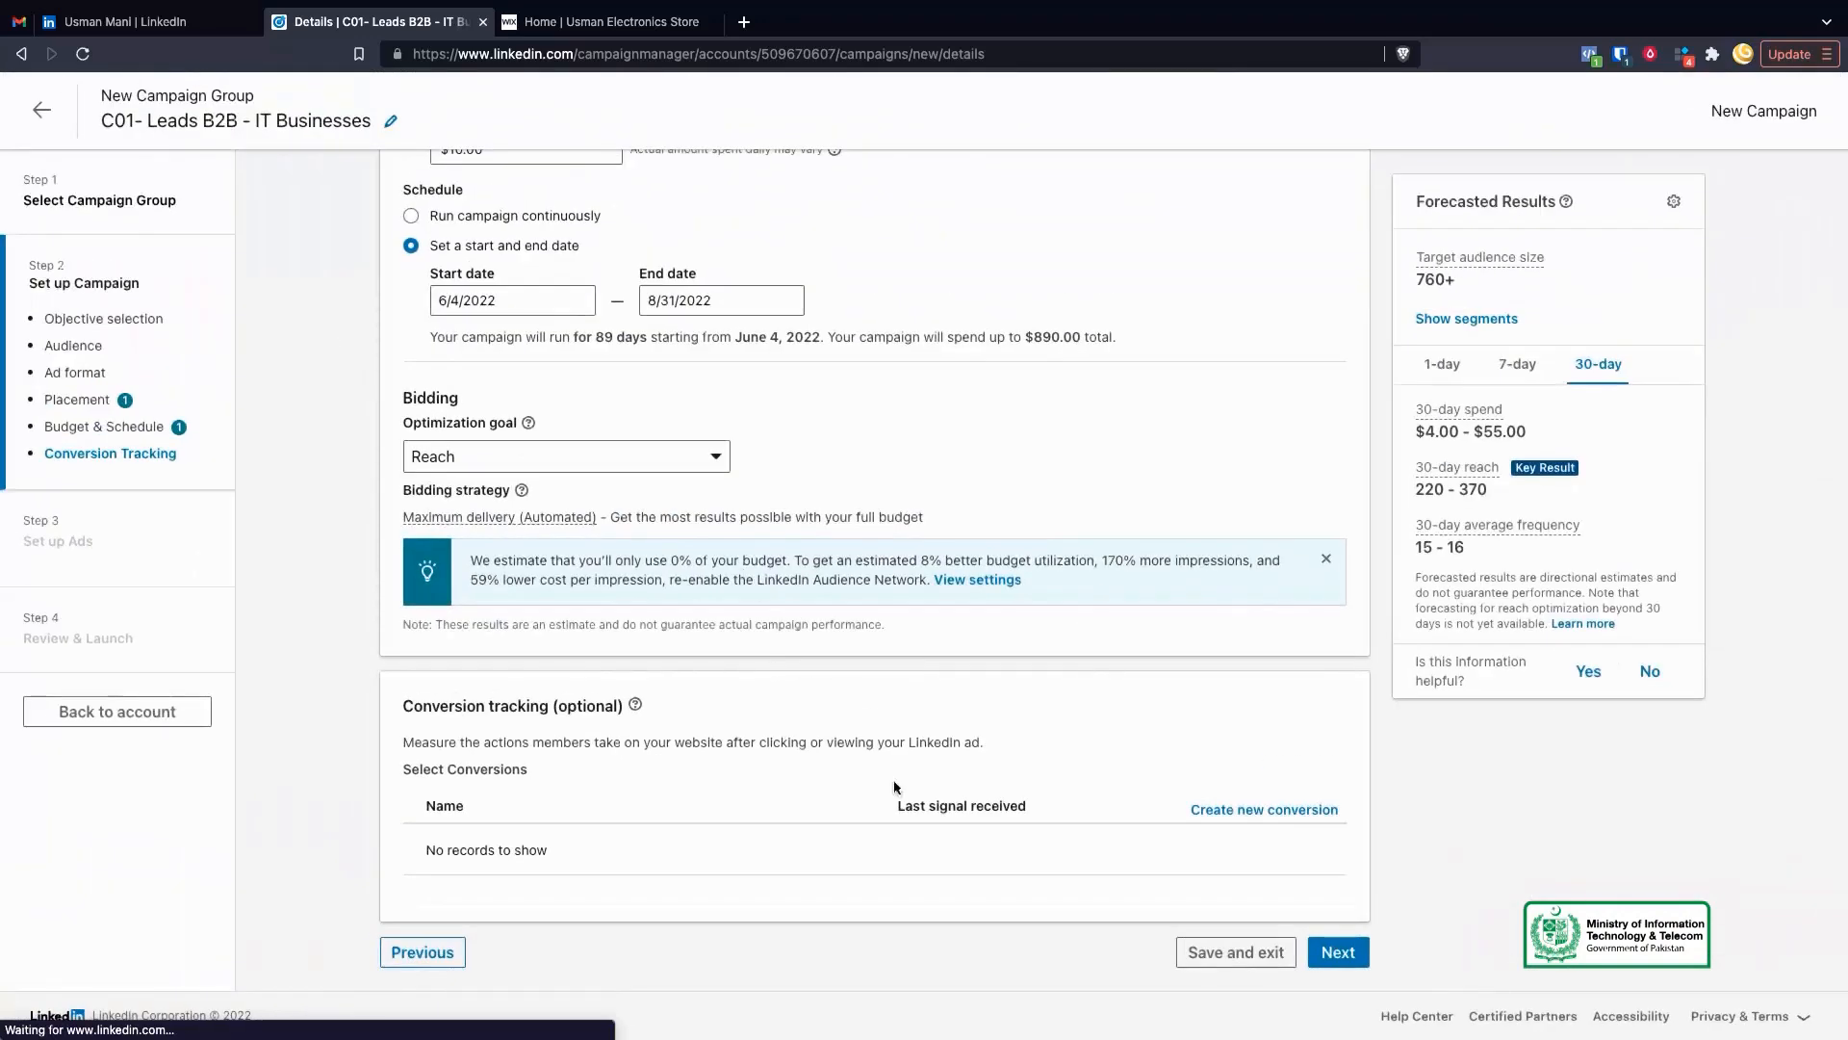
scroll(949, 588, up, 15)
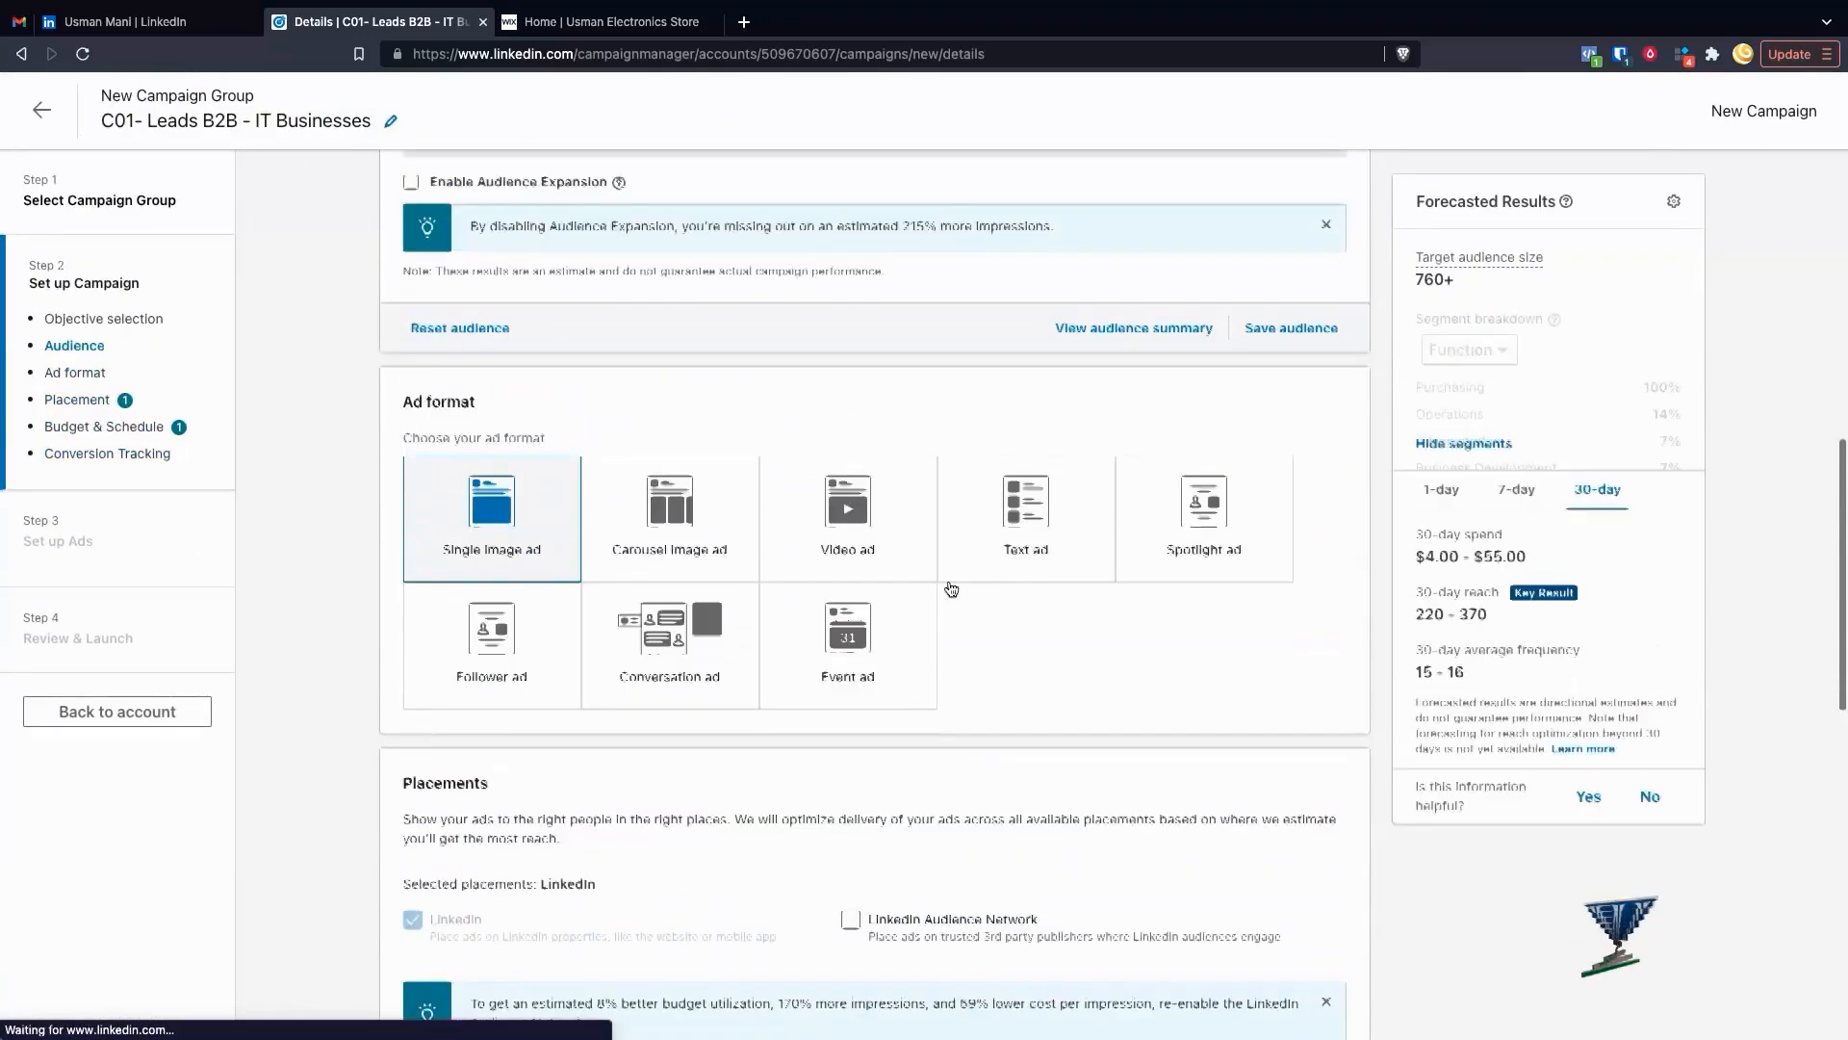
Review the campaign setup from objective and target audience through ad format, placements, budget and schedule
scroll(949, 587, up, 3)
scroll(949, 587, down, 1)
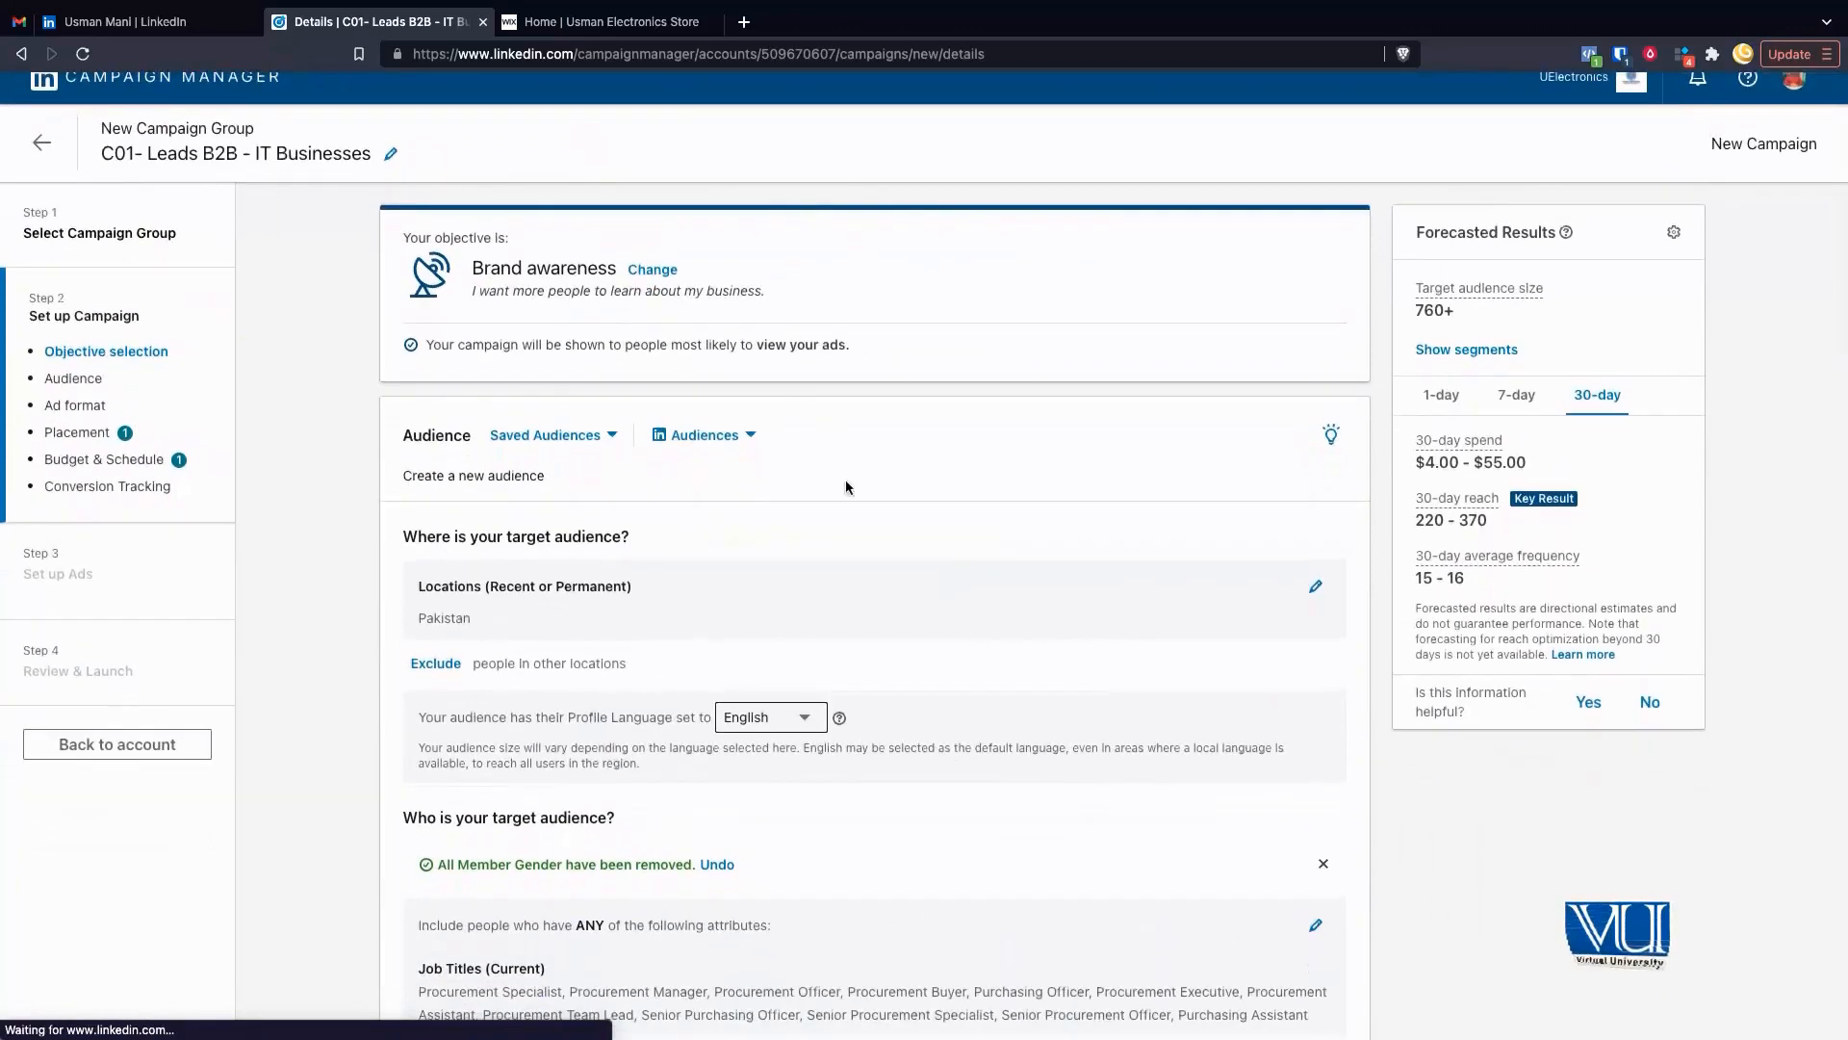
scroll(846, 487, down, 1)
scroll(668, 493, down, 5)
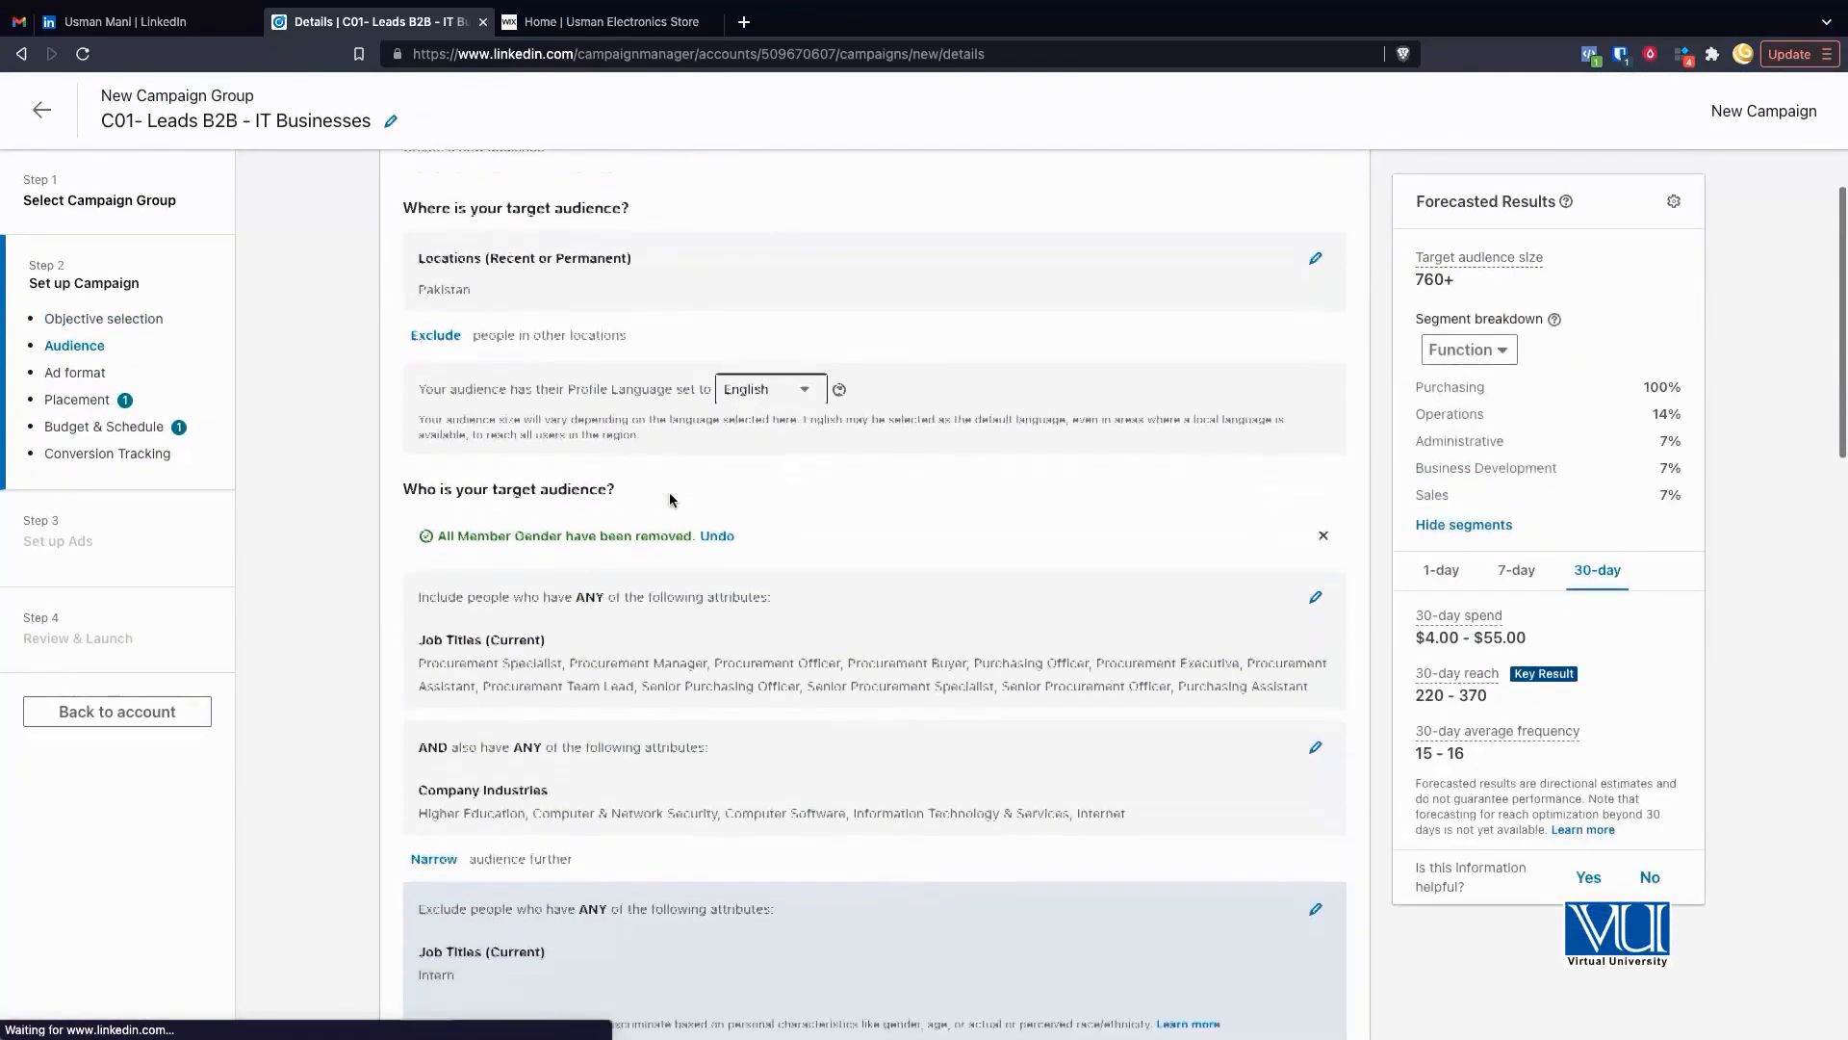
scroll(668, 493, down, 12)
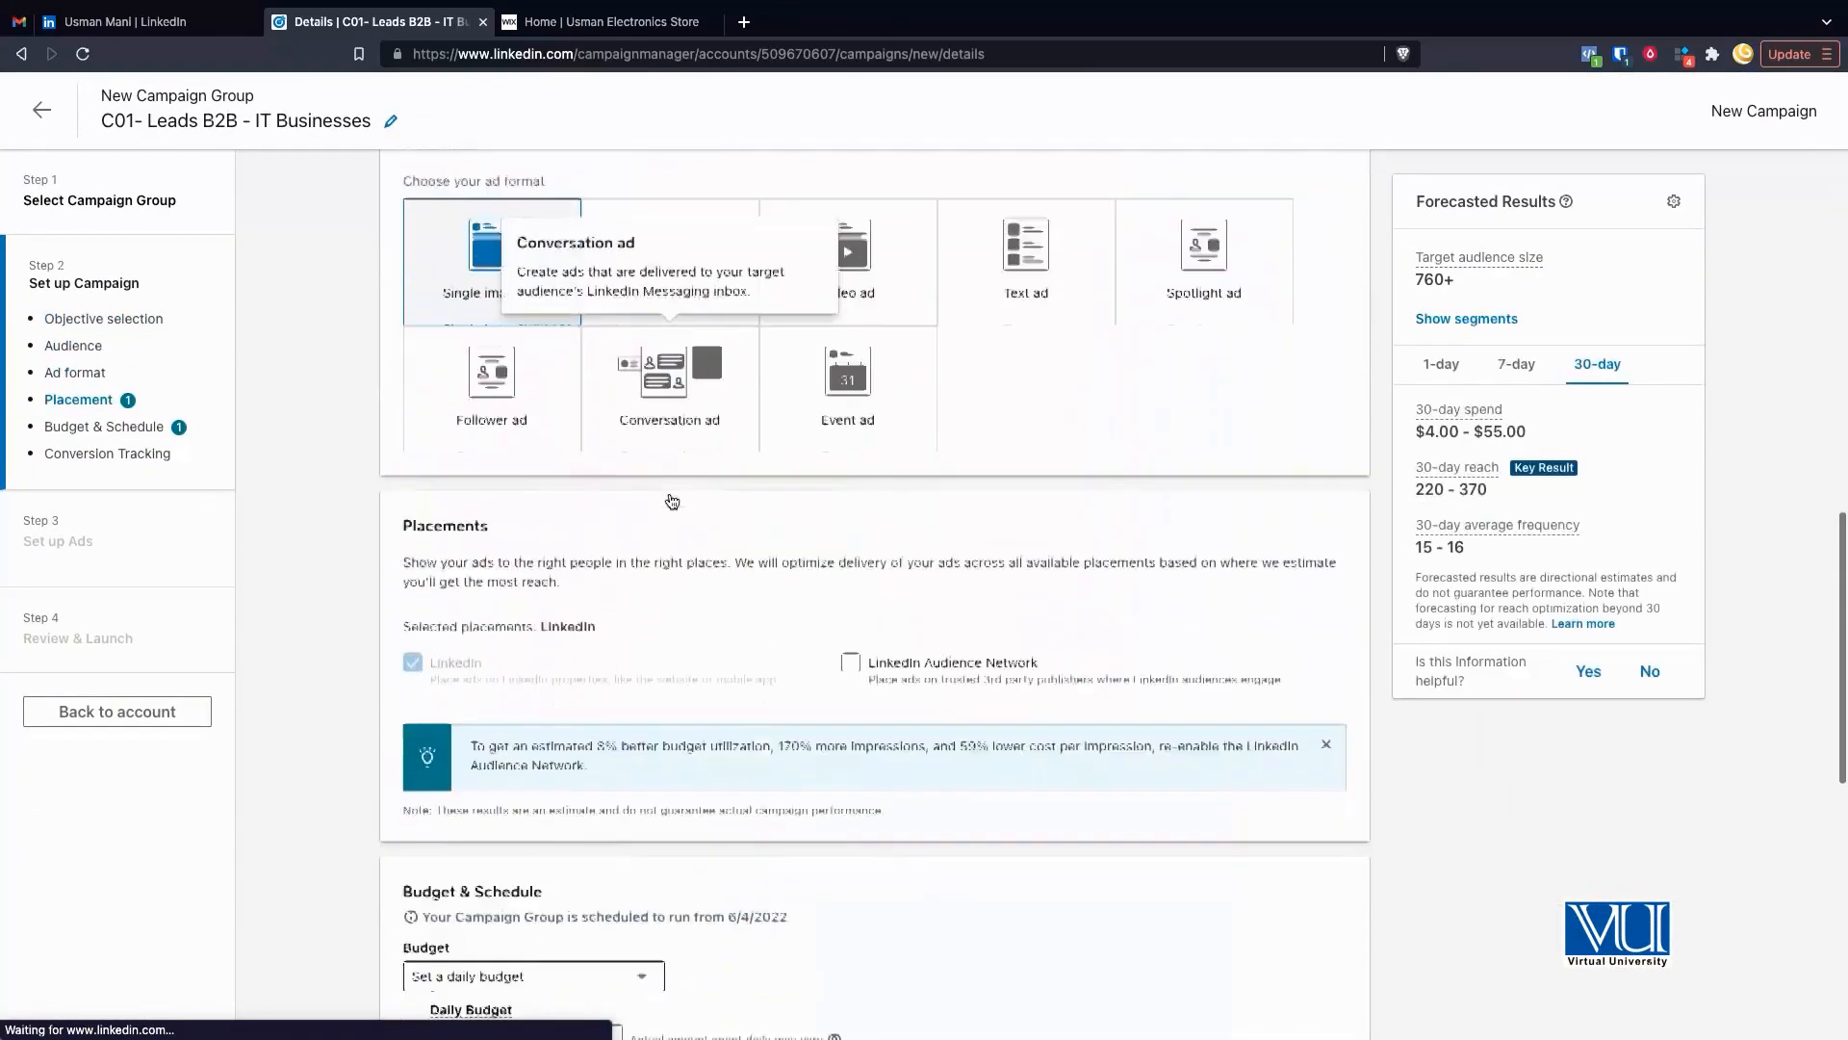
scroll(153, 395, up, 5)
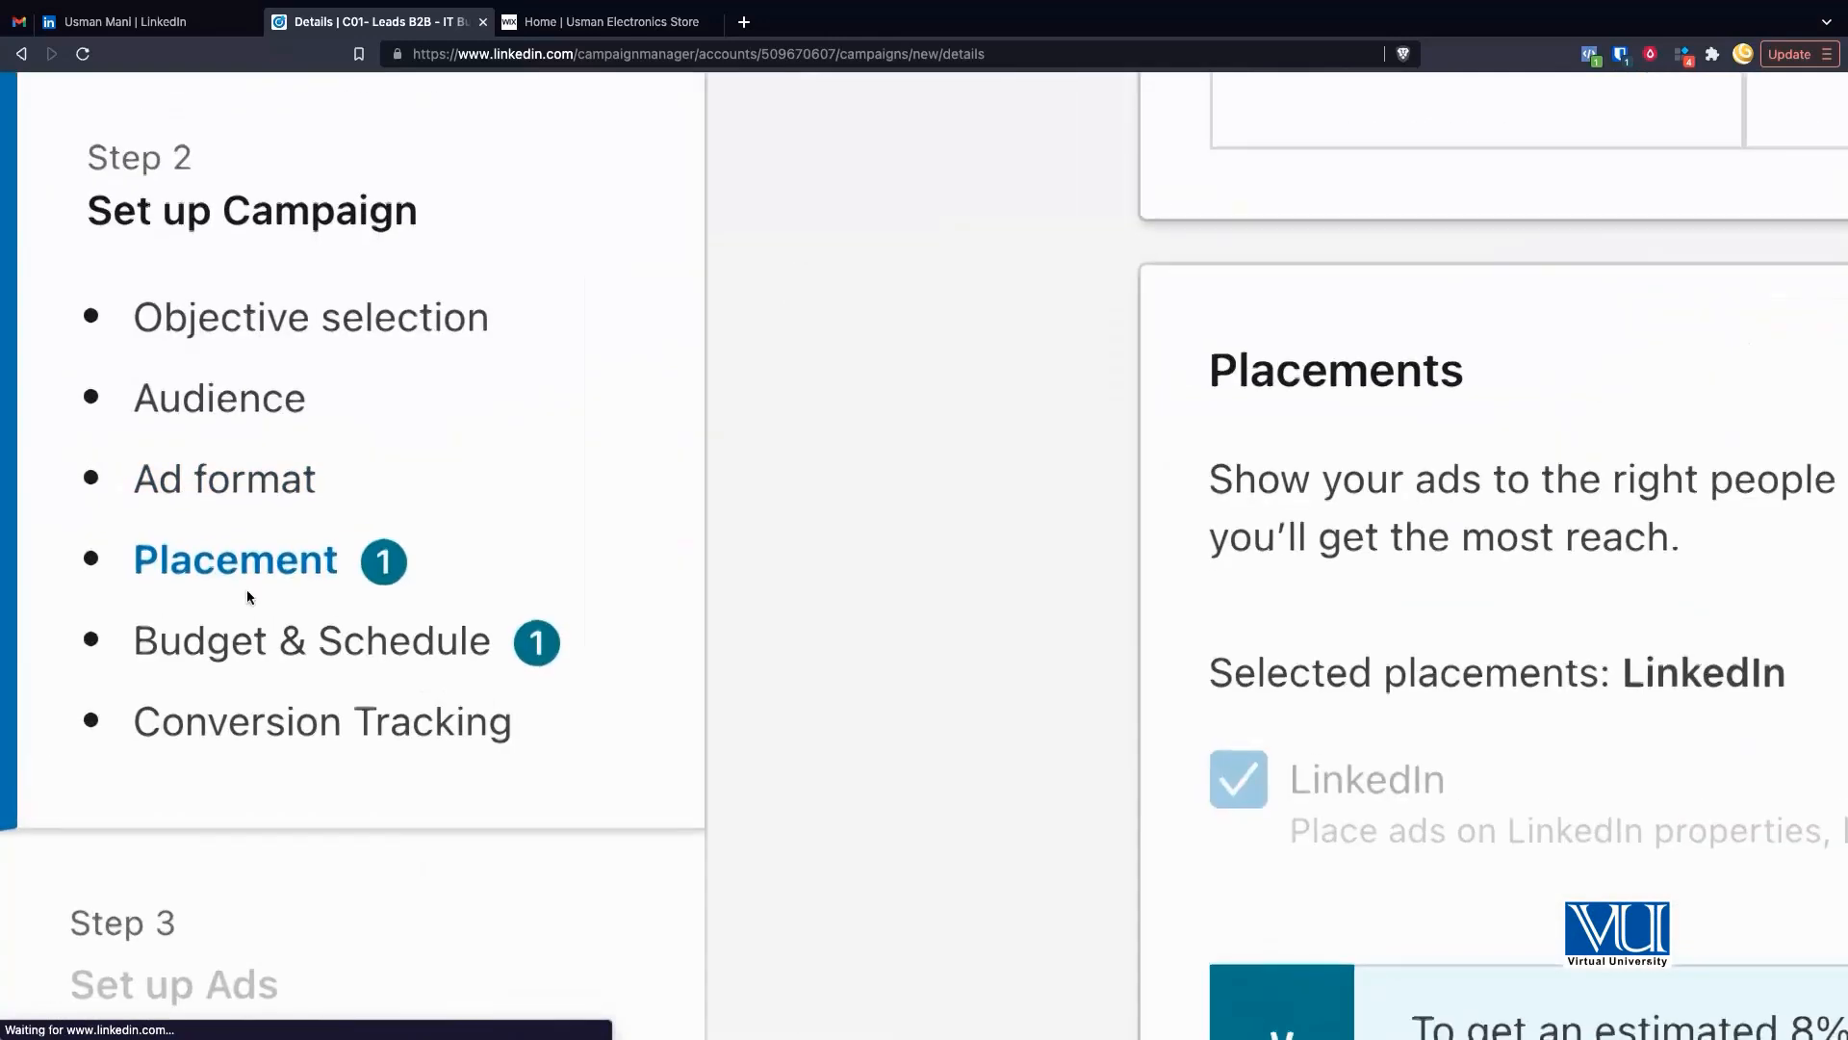
scroll(247, 591, down, 2)
scroll(363, 520, down, 5)
scroll(862, 612, down, 8)
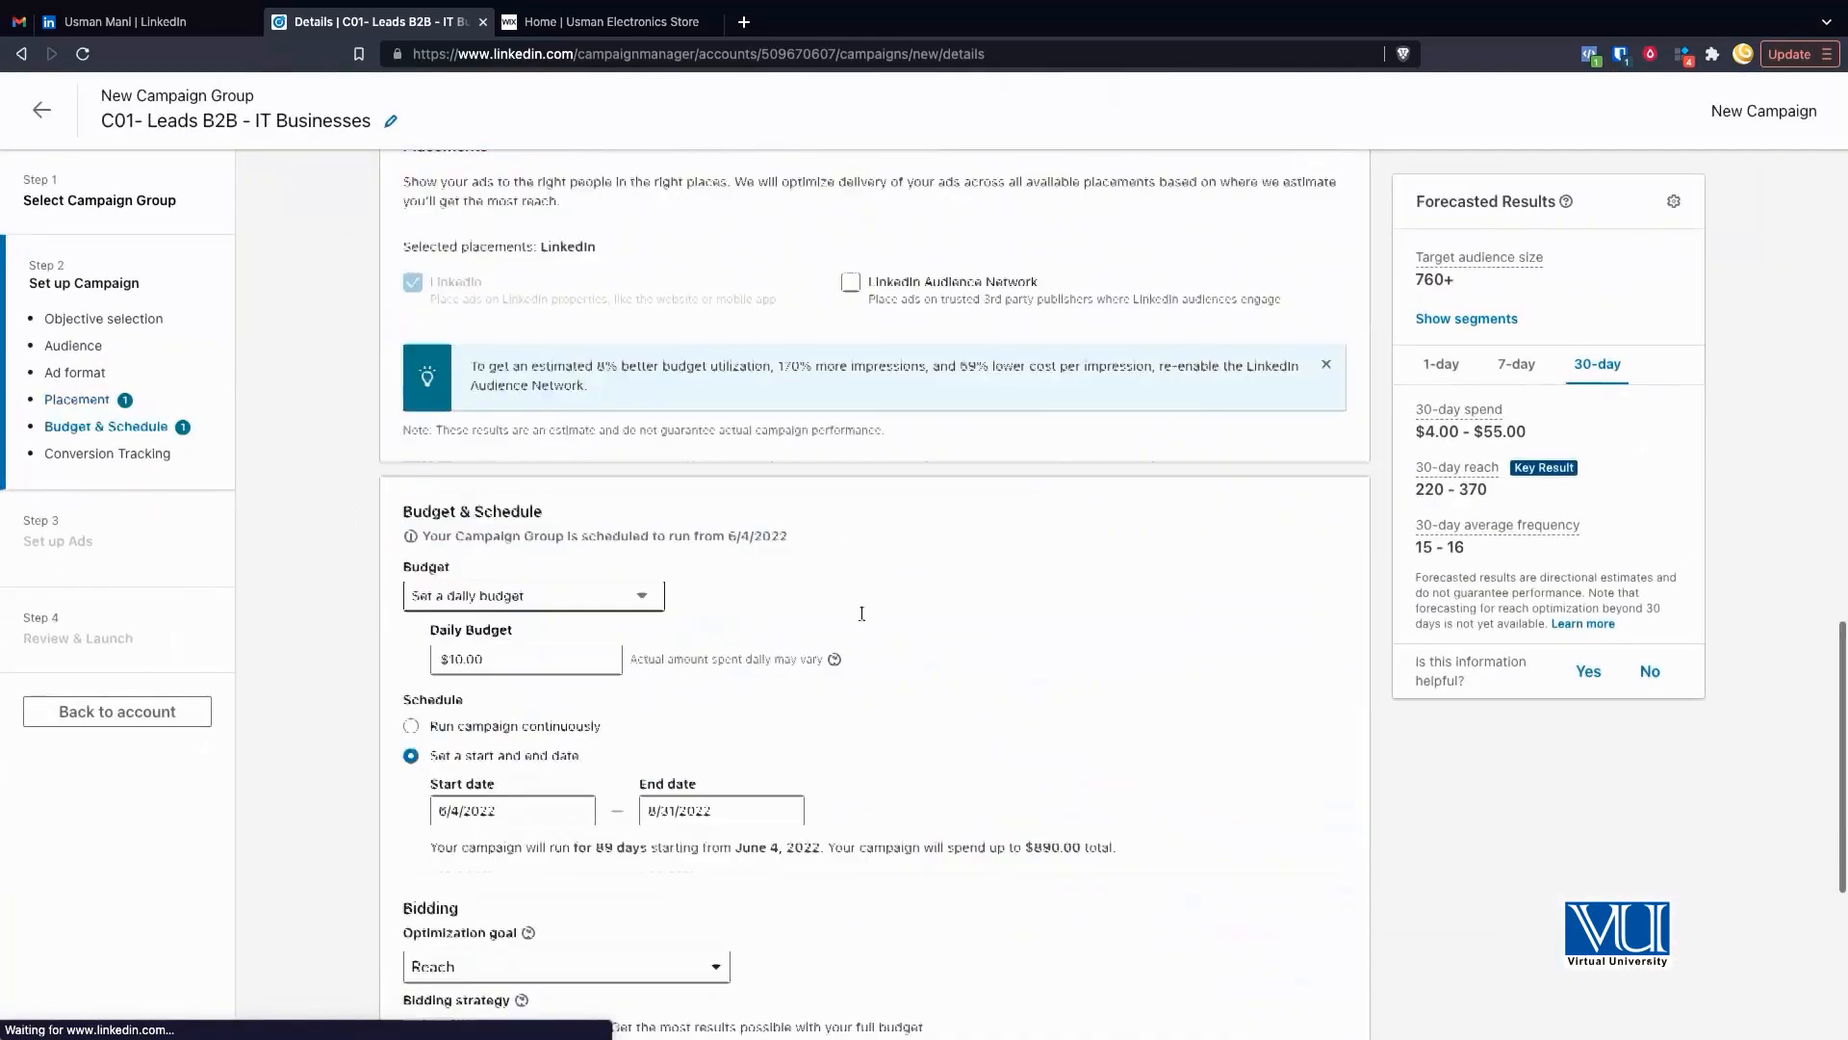
scroll(1256, 926, up, 5)
scroll(1590, 968, down, 2)
Proceed to the ad setup stage, reading the notice about locking the objective and ad format and confirming the save
scroll(1590, 967, right, 5)
click(1328, 884)
scroll(1328, 885, down, 5)
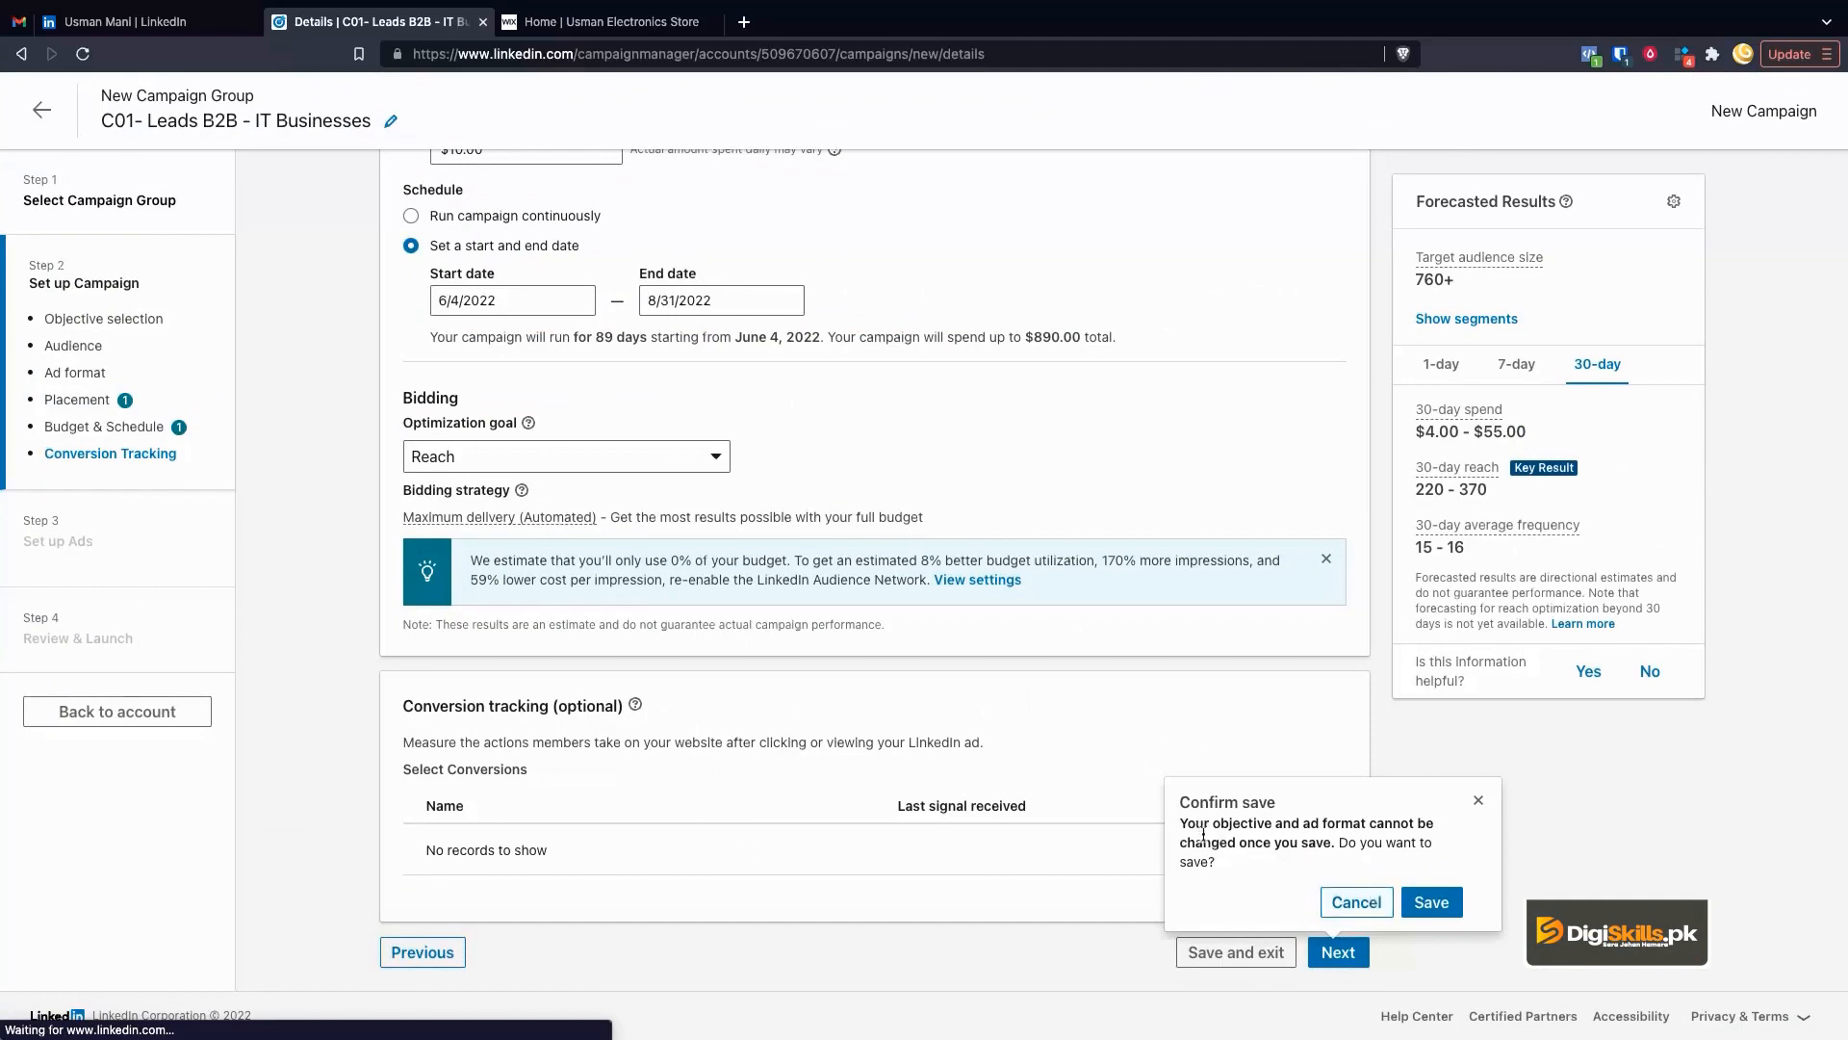
drag(1199, 857, 1173, 838)
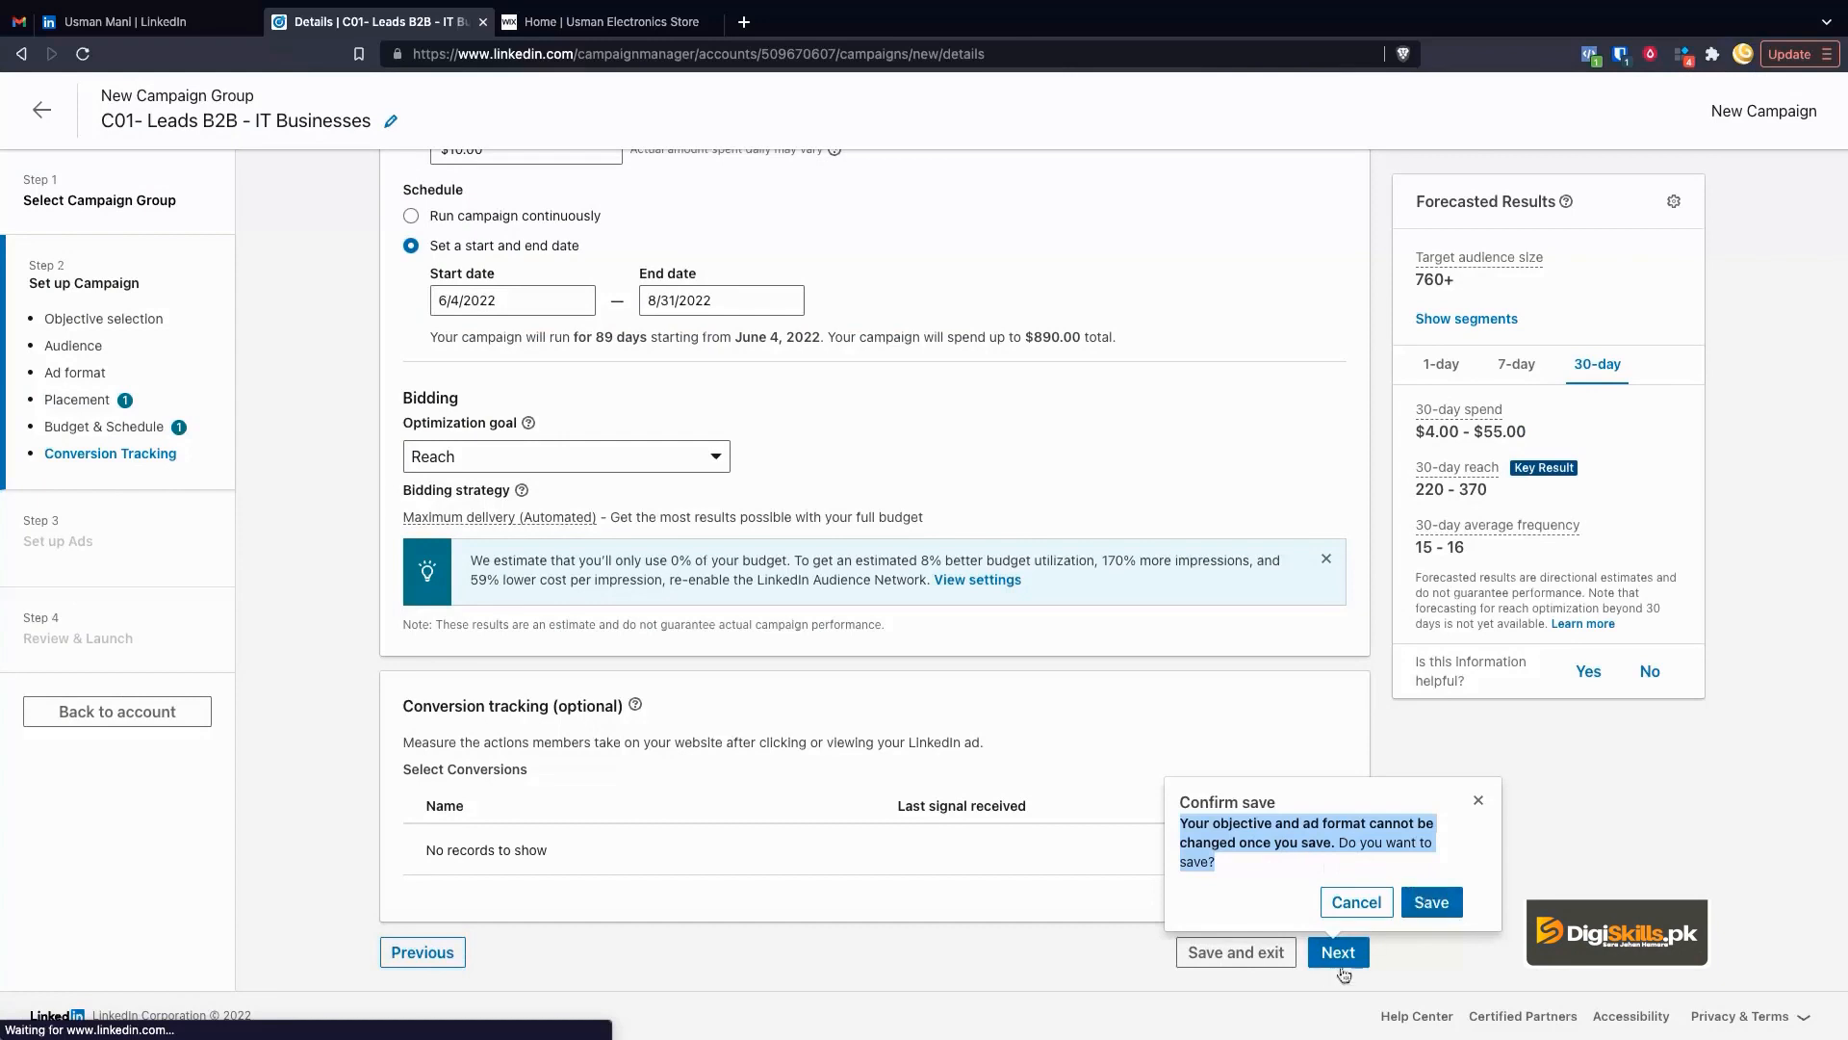
click(1427, 901)
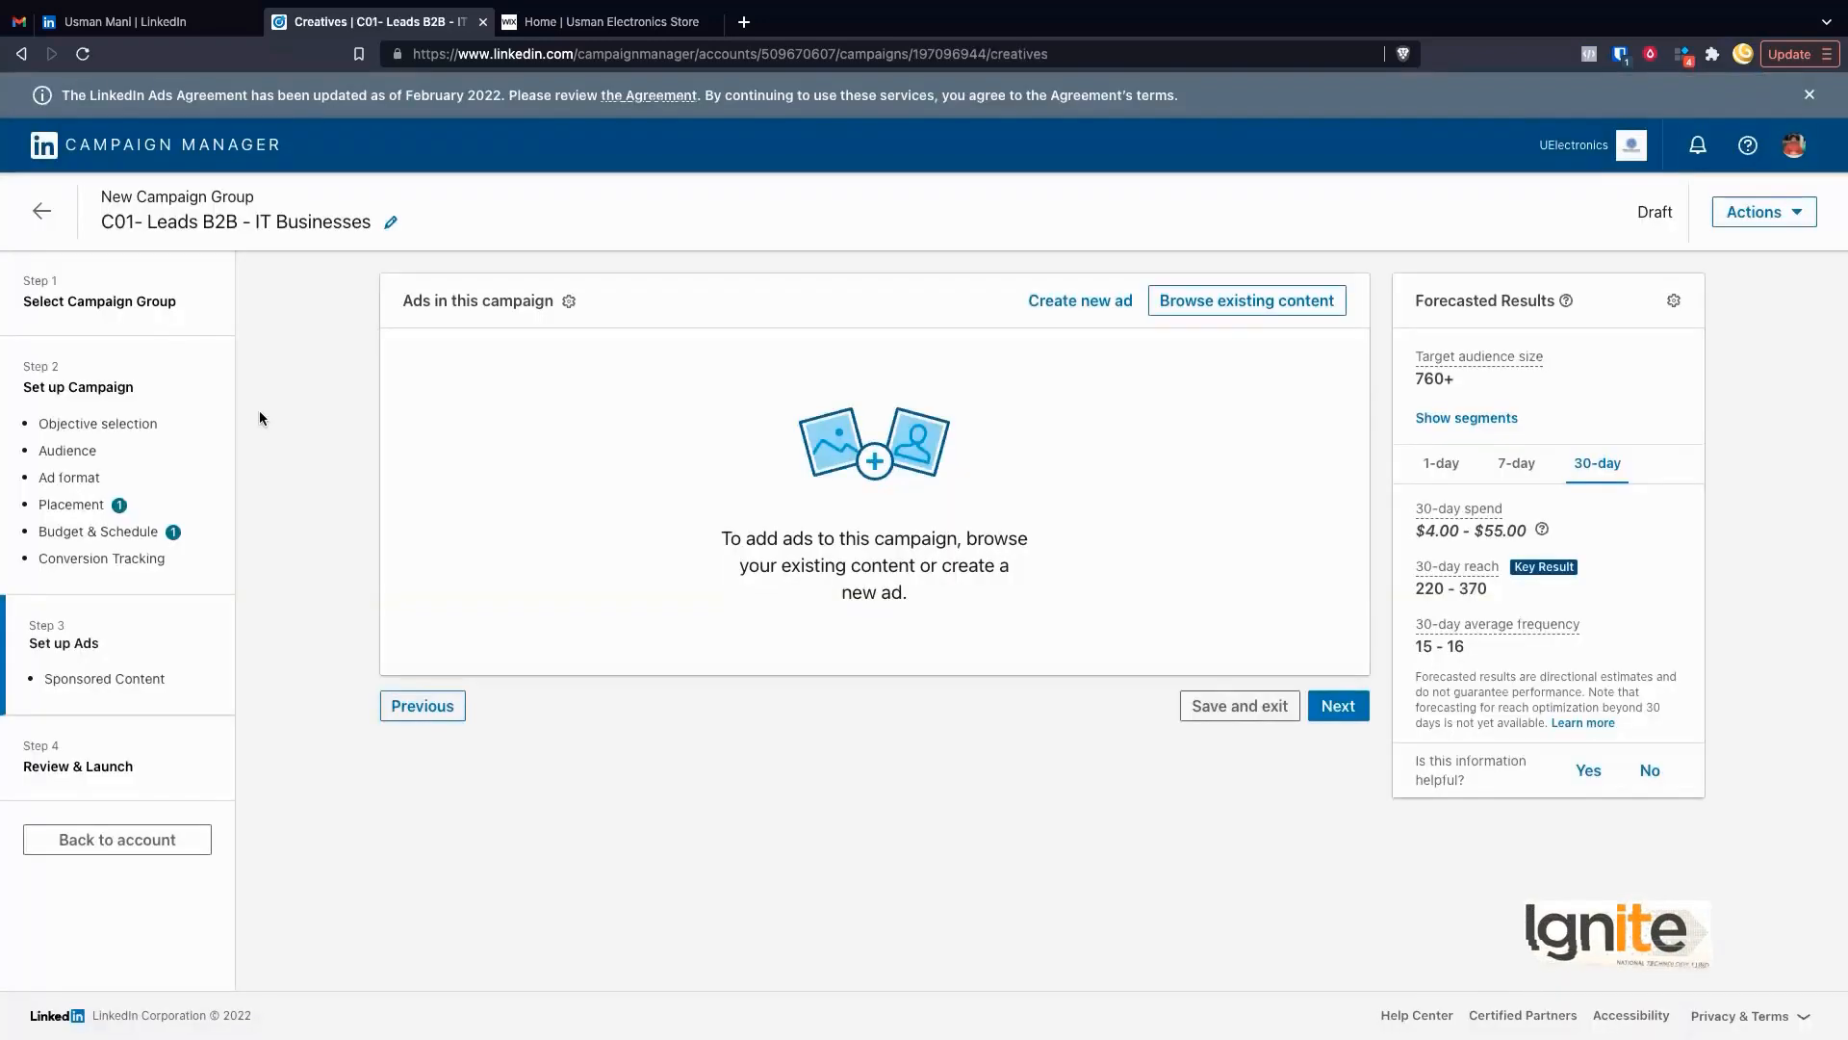
Start creating a new ad in the campaign instead of browsing existing content
scroll(482, 431, up, 5)
scroll(426, 411, left, 1)
scroll(425, 410, right, 1)
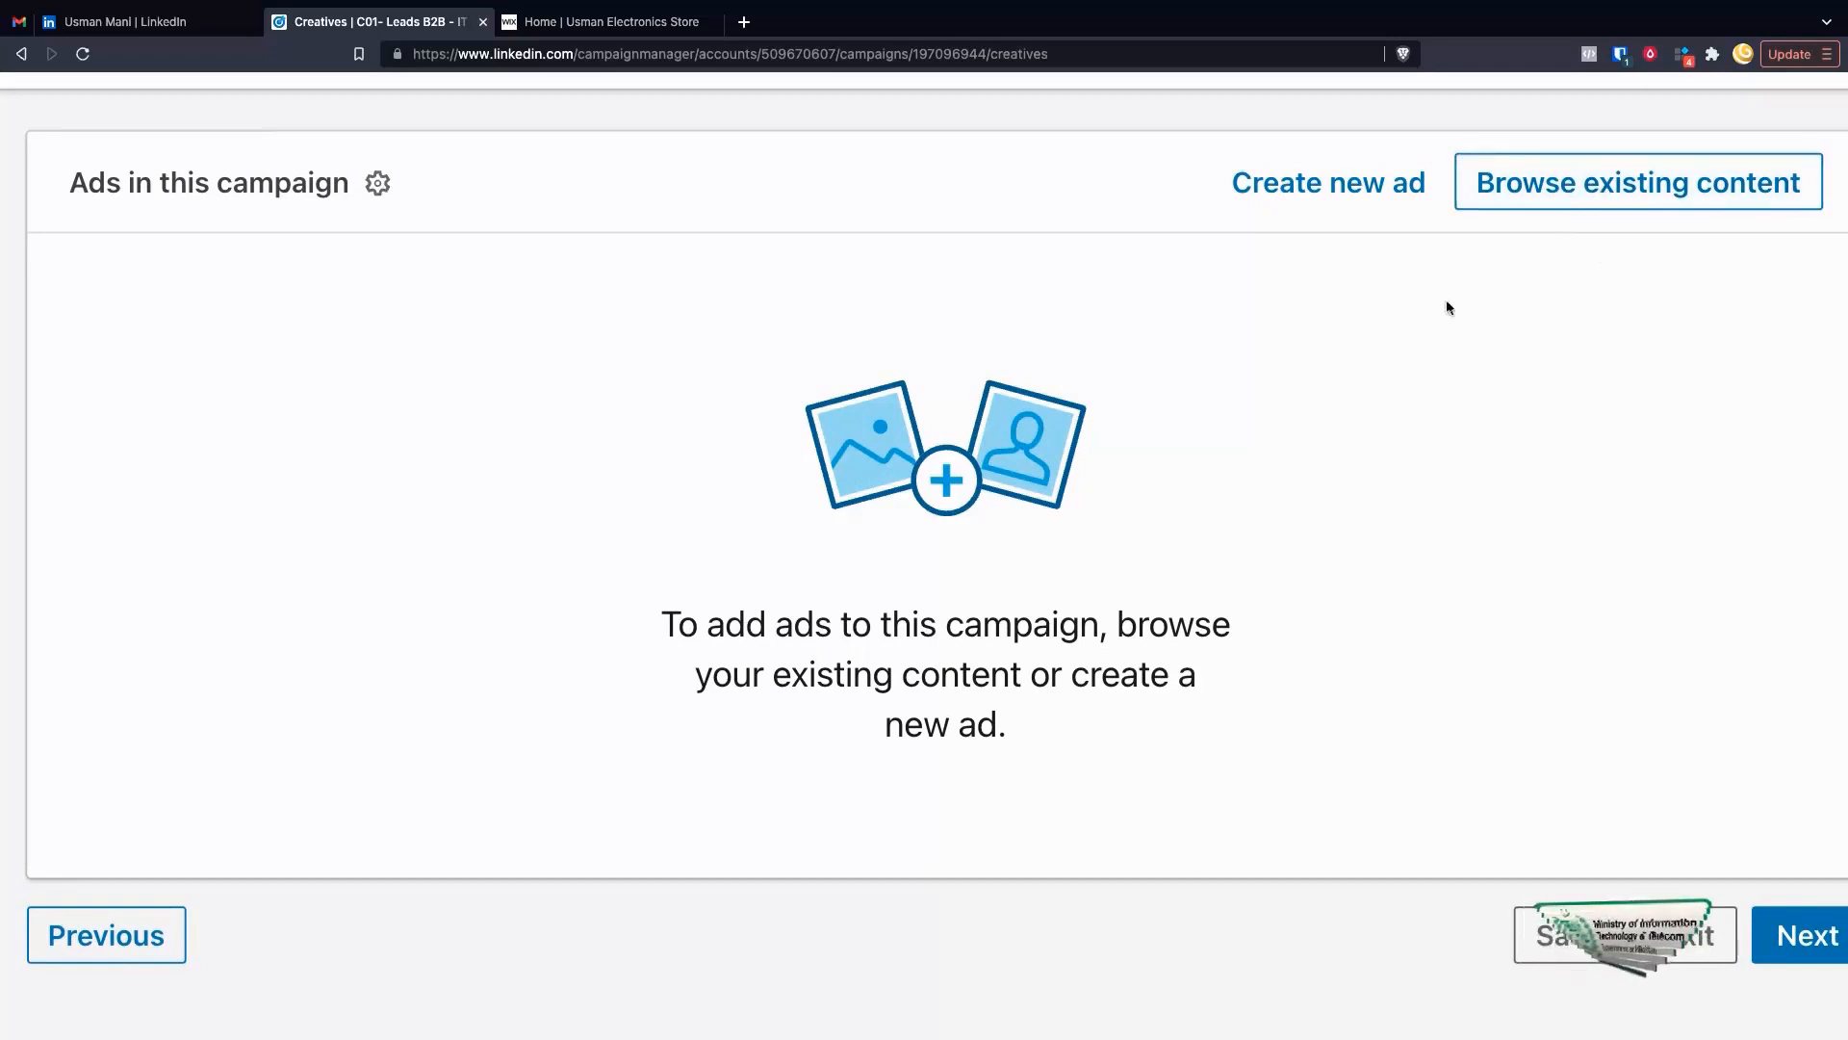
click(1326, 203)
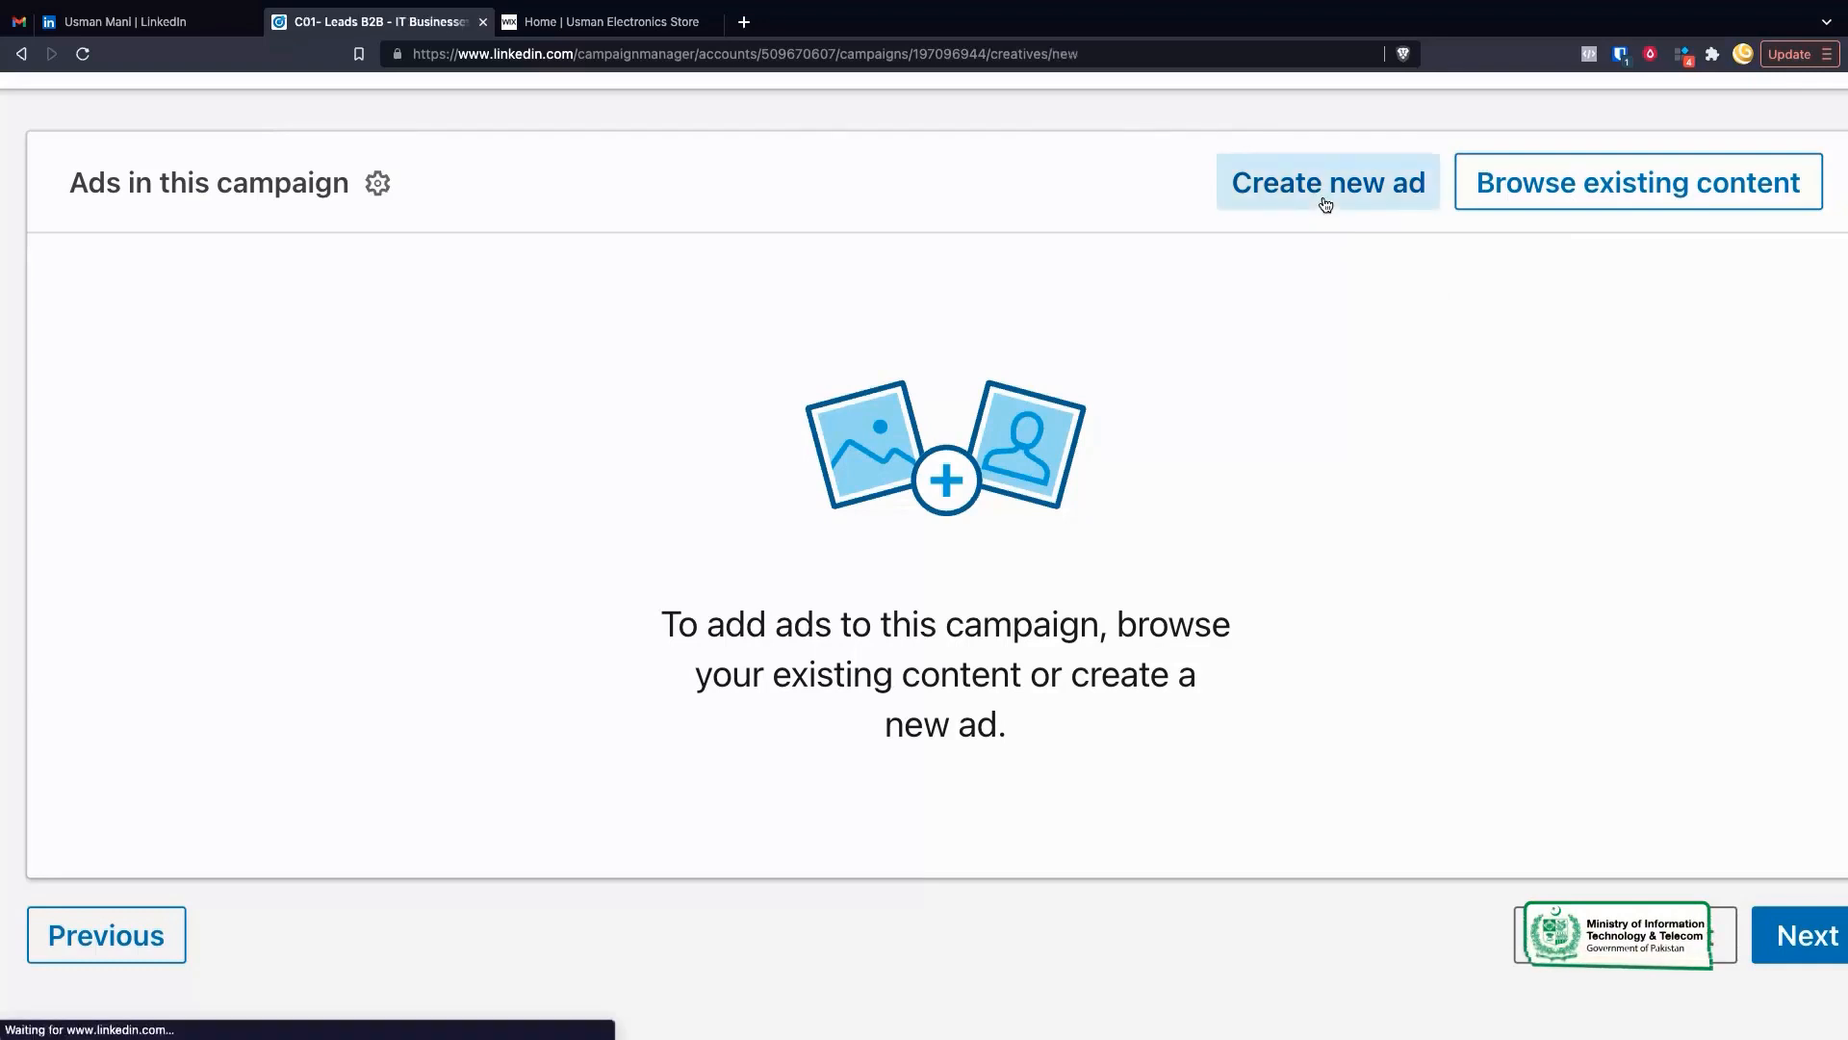